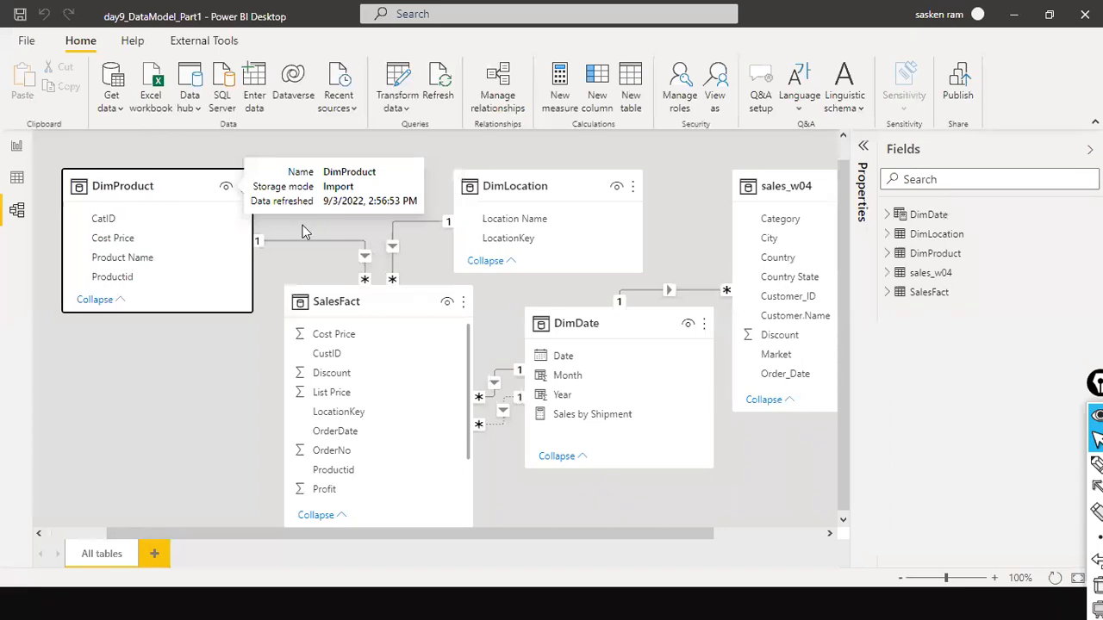
Rearrange the model diagram: place DimProduct, DimLocation and DimDate in a row above SalesFact, and move sales_w04 farther right
drag(376, 305, 321, 371)
drag(573, 185, 459, 203)
drag(605, 319, 608, 190)
click(433, 201)
drag(434, 201, 437, 183)
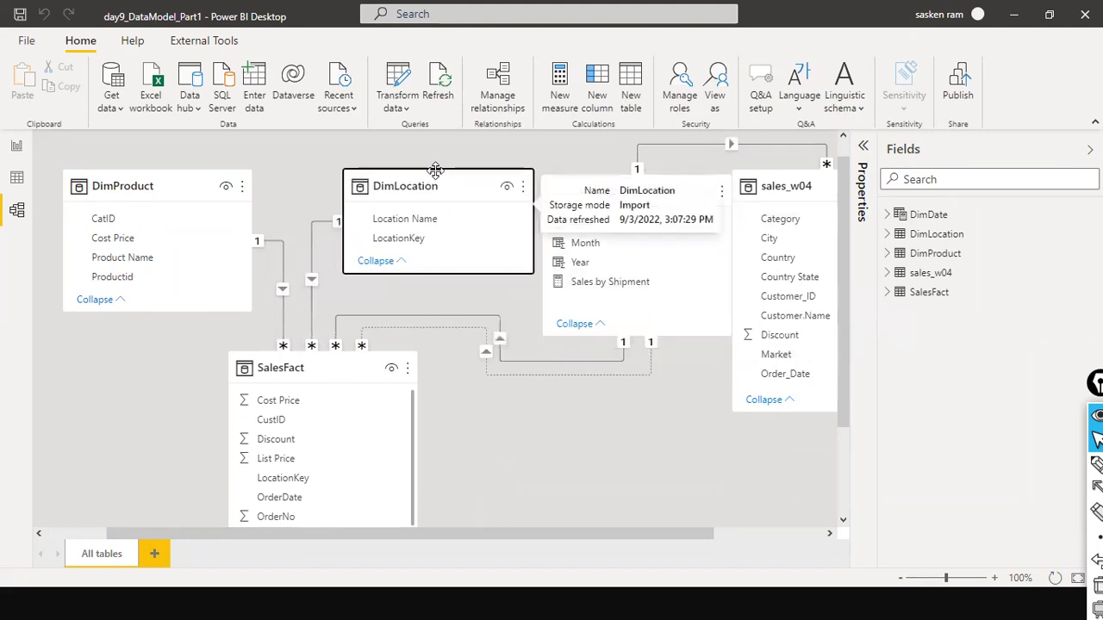
drag(770, 189, 887, 231)
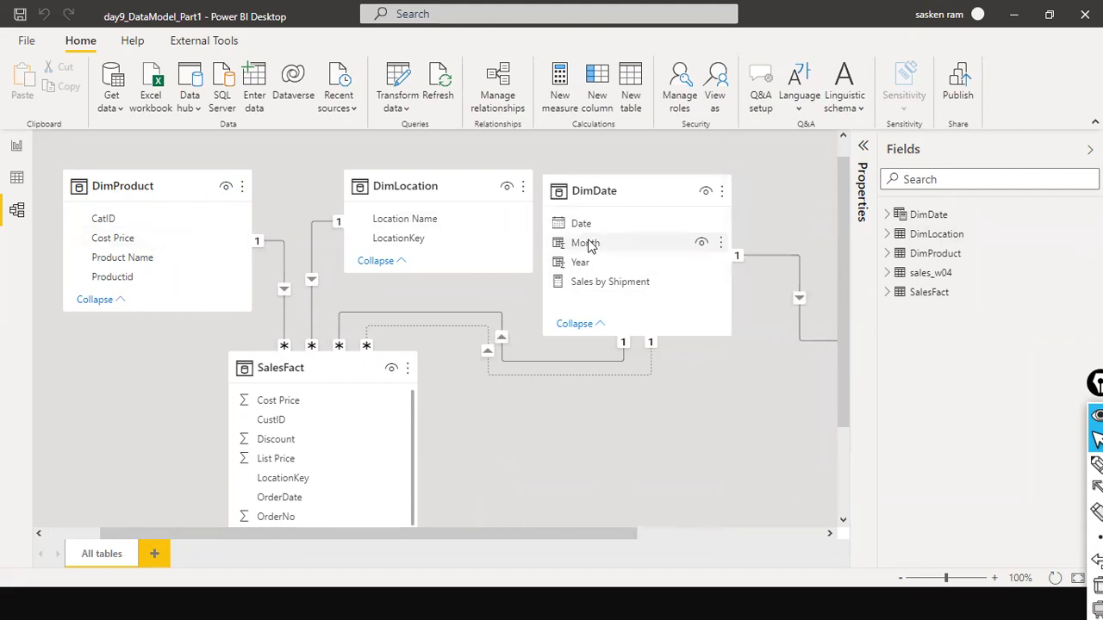
scroll(464, 401, down, 2)
scroll(464, 401, up, 2)
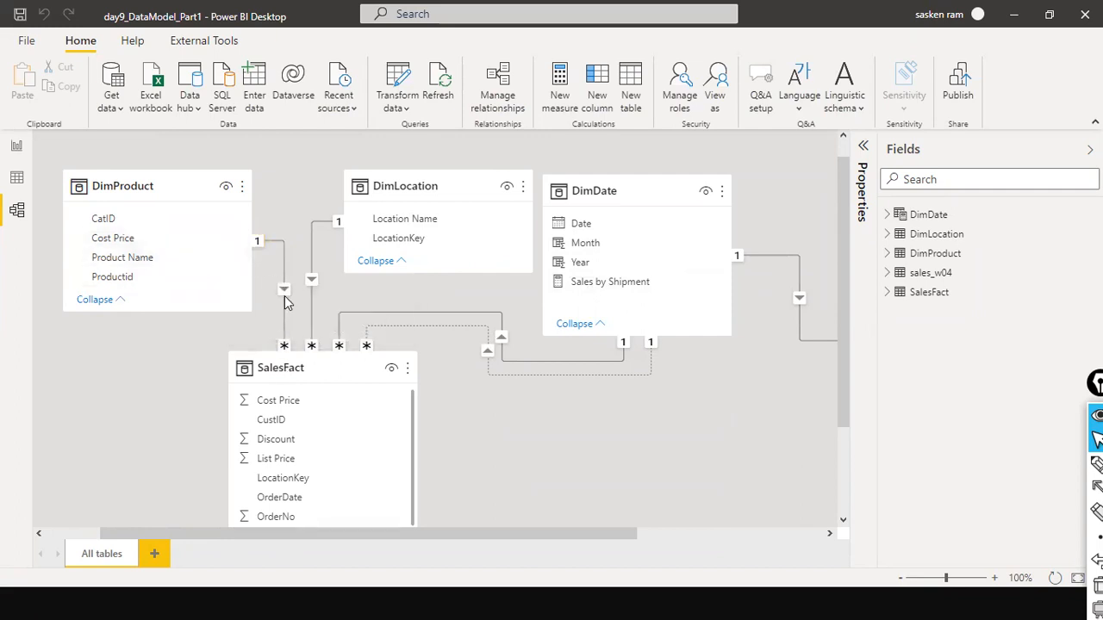
Delete the relationship between DimProduct and SalesFact, and recreate it by linking their Productid columns directly in the diagram
scroll(353, 499, down, 3)
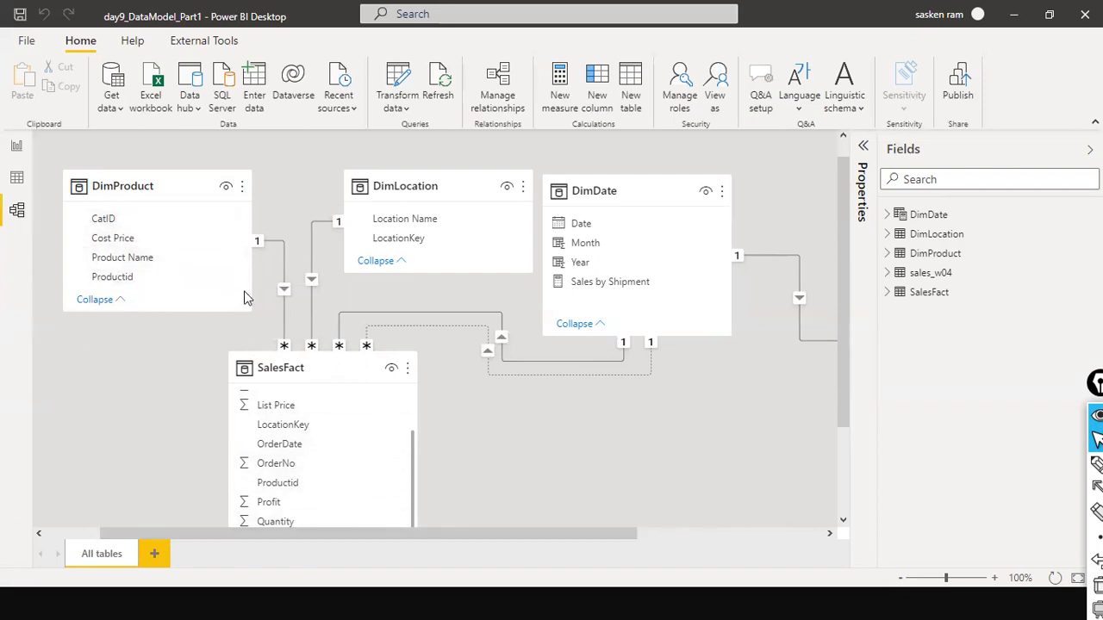
right_click(286, 315)
click(303, 325)
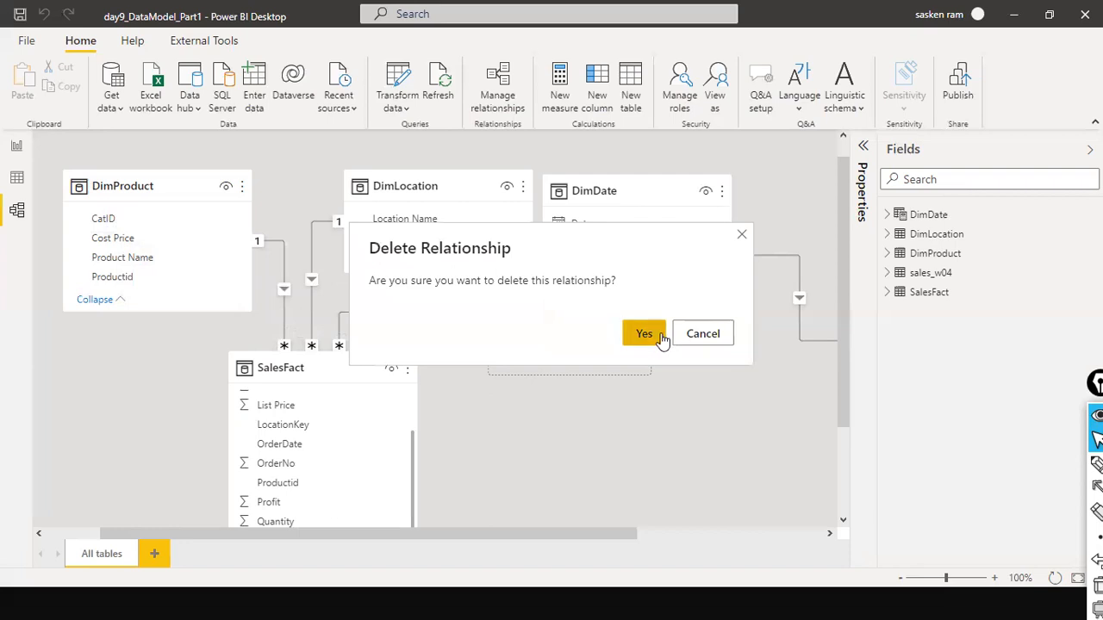
click(646, 334)
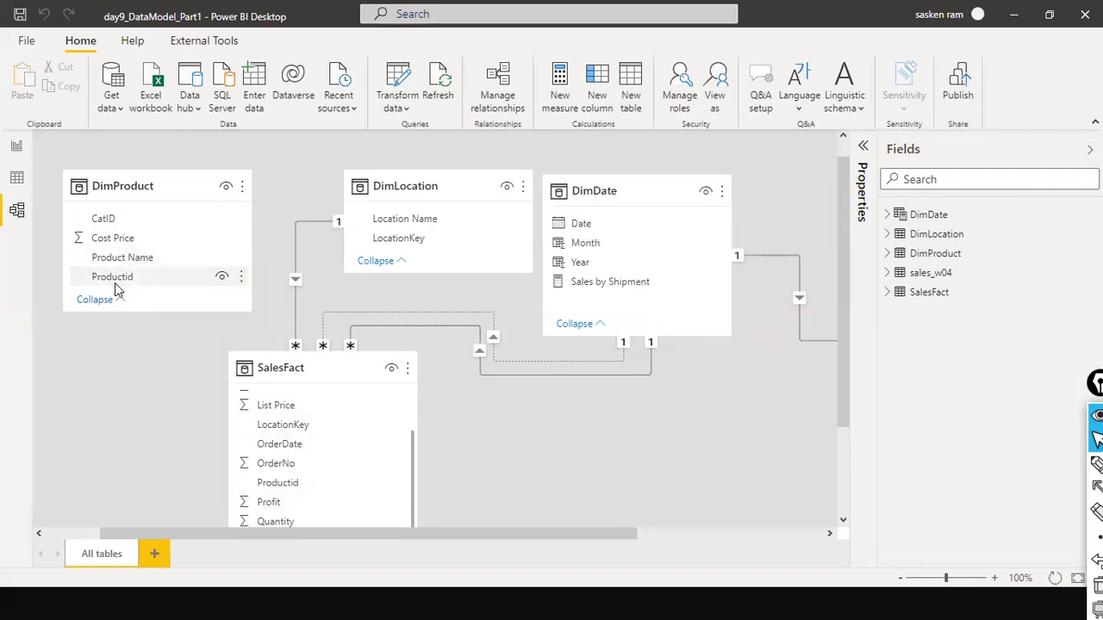
drag(122, 284, 306, 491)
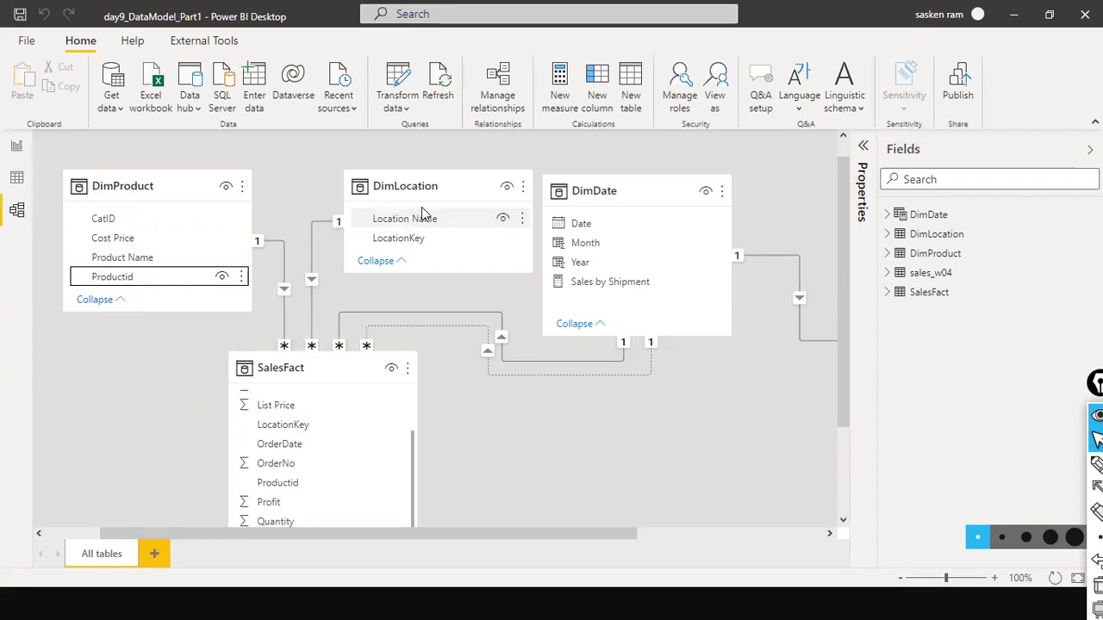
Move the DimDate table farther right and down, and examine which columns its relationships with SalesFact use
drag(601, 191, 682, 248)
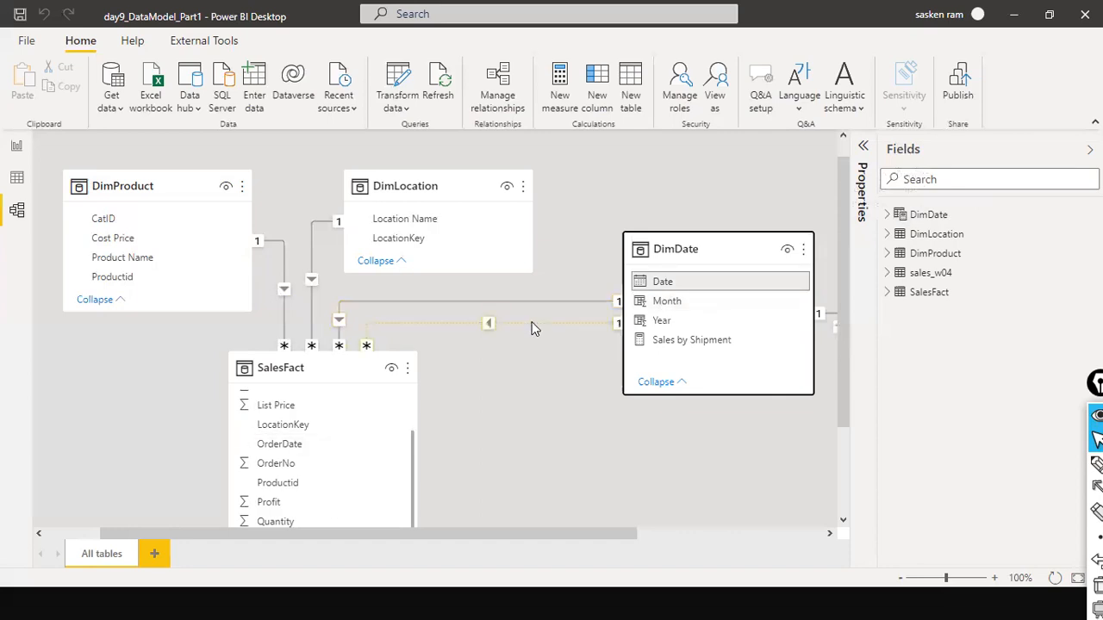
scroll(315, 512, down, 3)
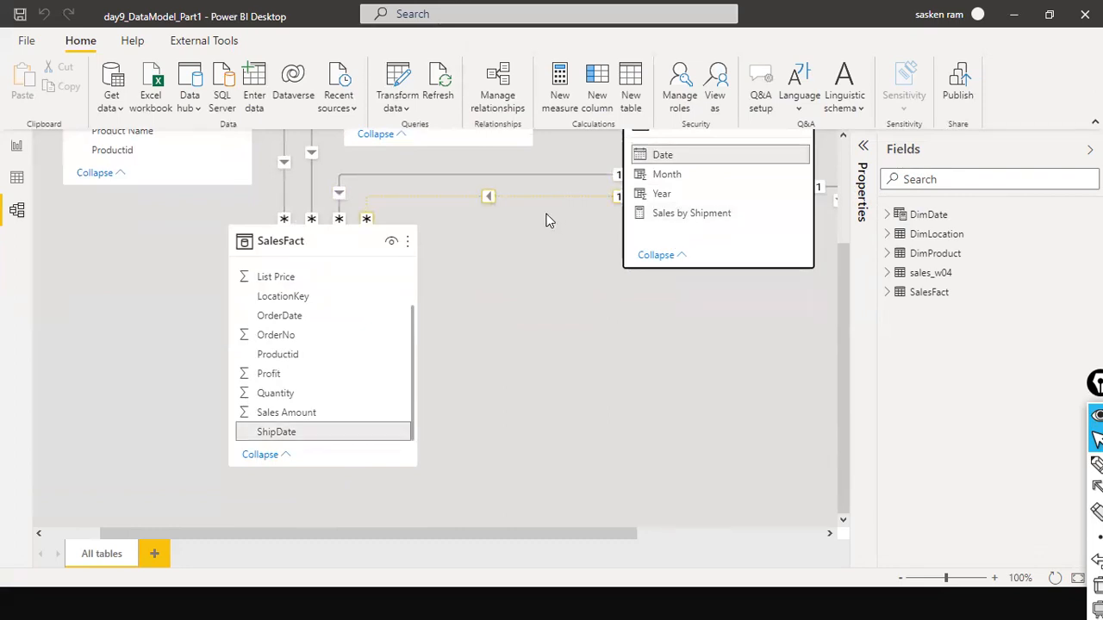
scroll(523, 325, up, 3)
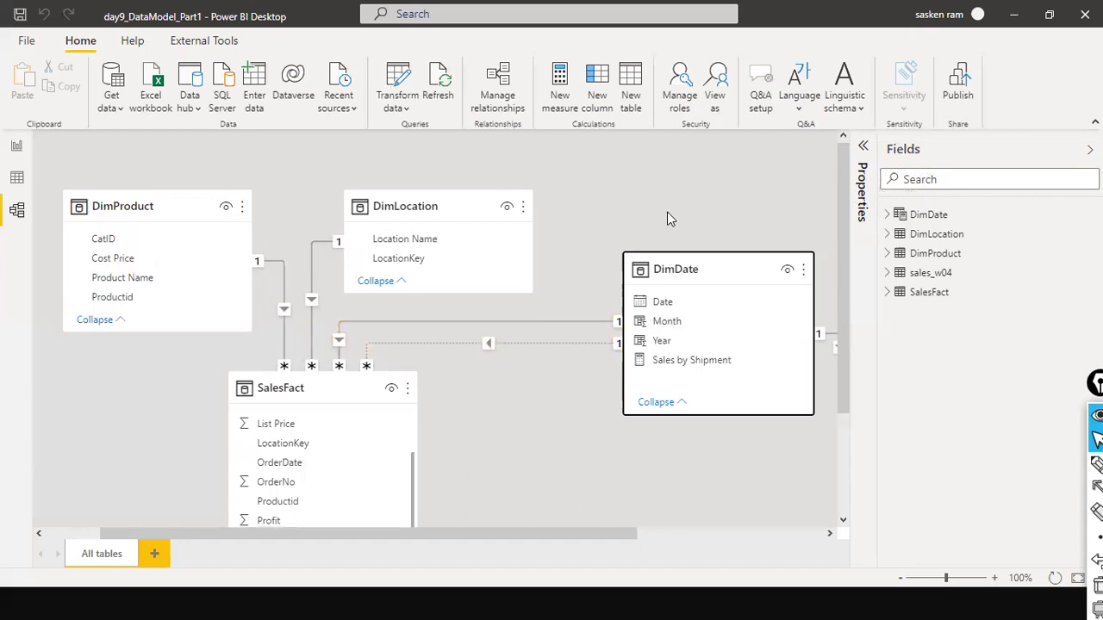
Review the properties of the DimProduct–SalesFact relationship without changing them, and delete that relationship
click(282, 277)
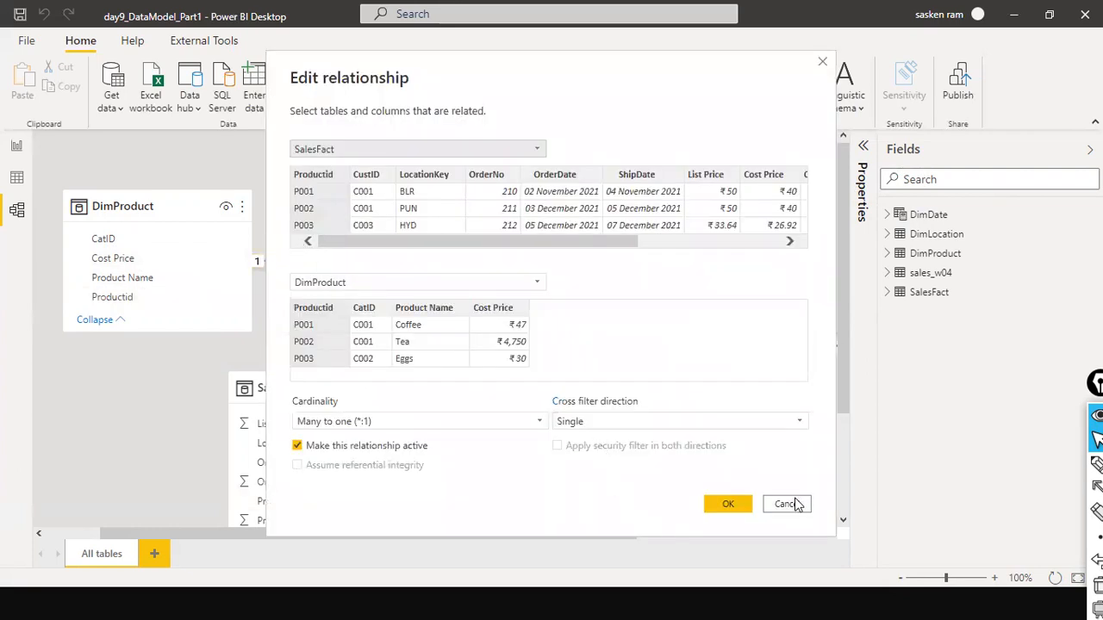
click(796, 504)
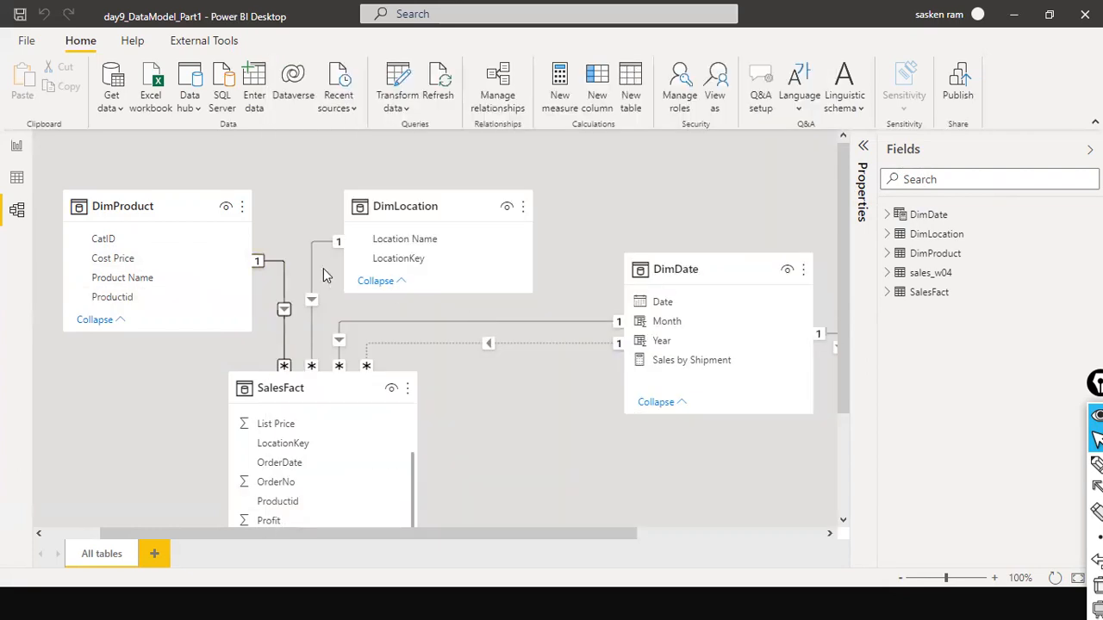
double_click(285, 290)
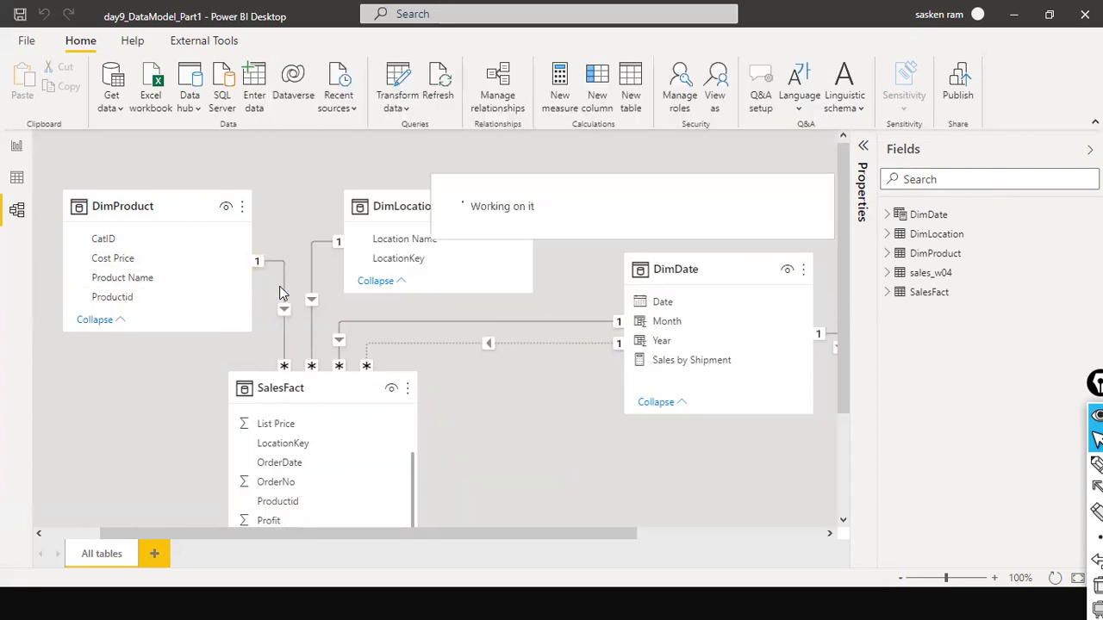
right_click(284, 288)
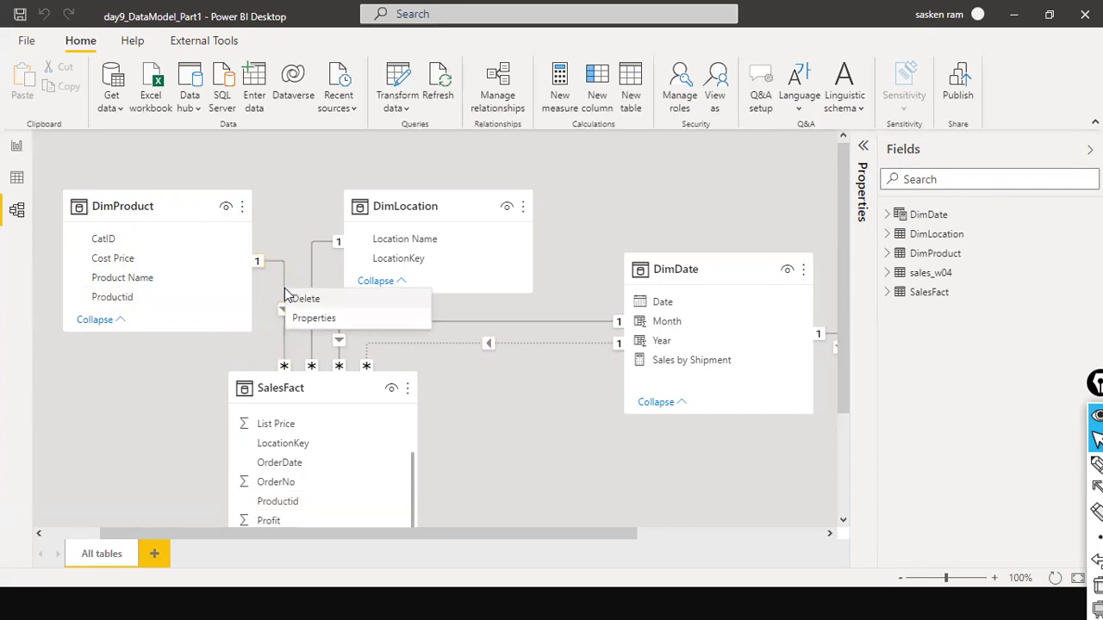
click(294, 296)
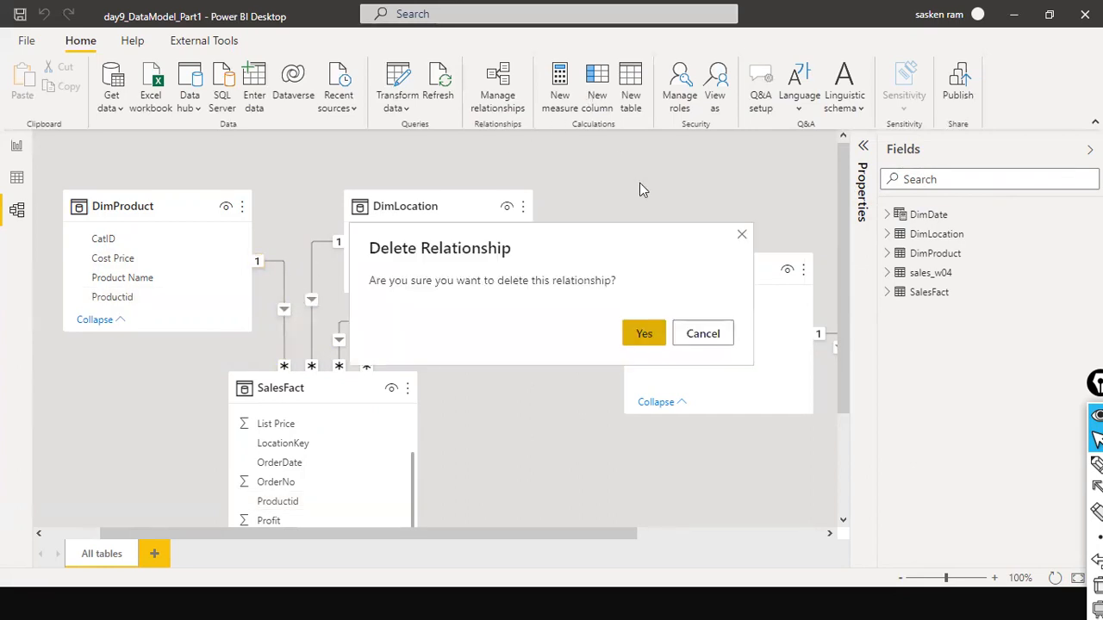
click(642, 333)
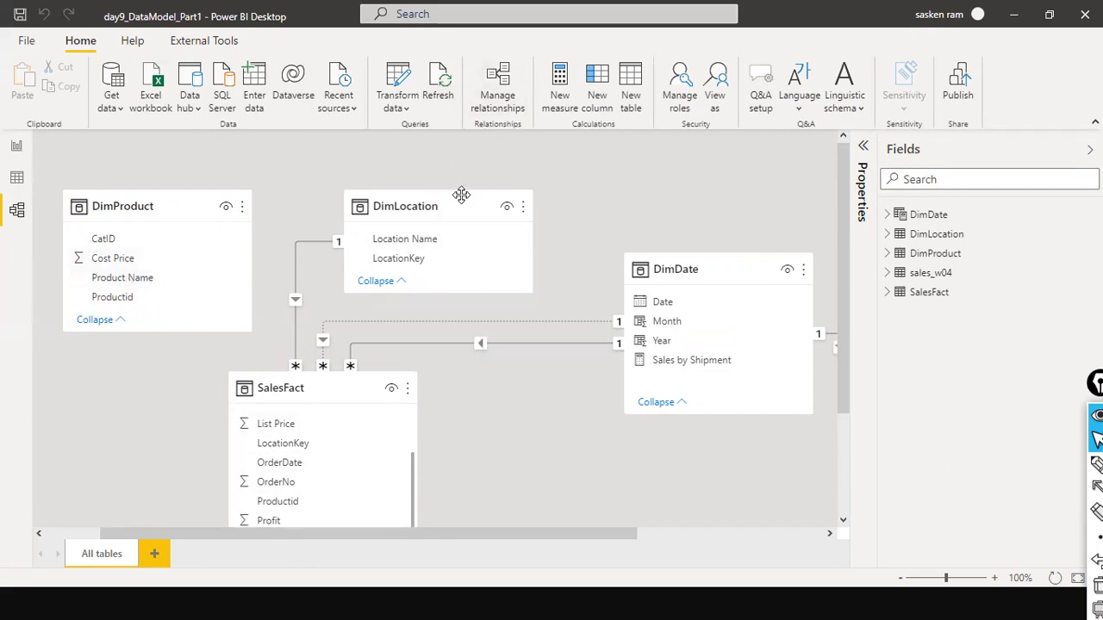
Start a new relationship through relationship management from DimProduct to SalesFact, matching on the Productid column in both tables
click(508, 101)
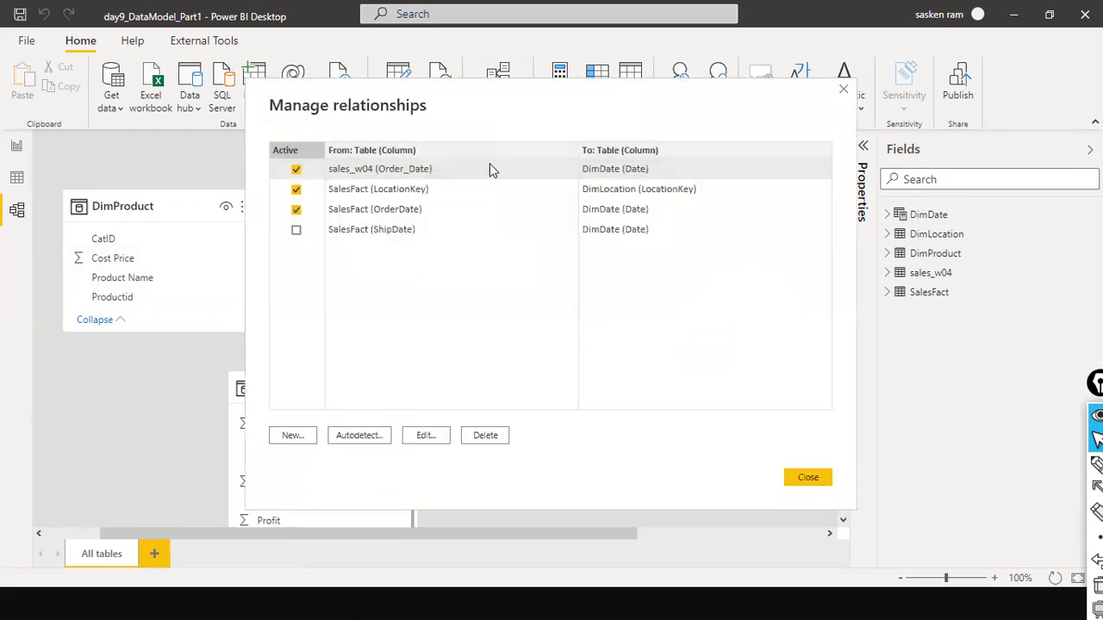
click(291, 437)
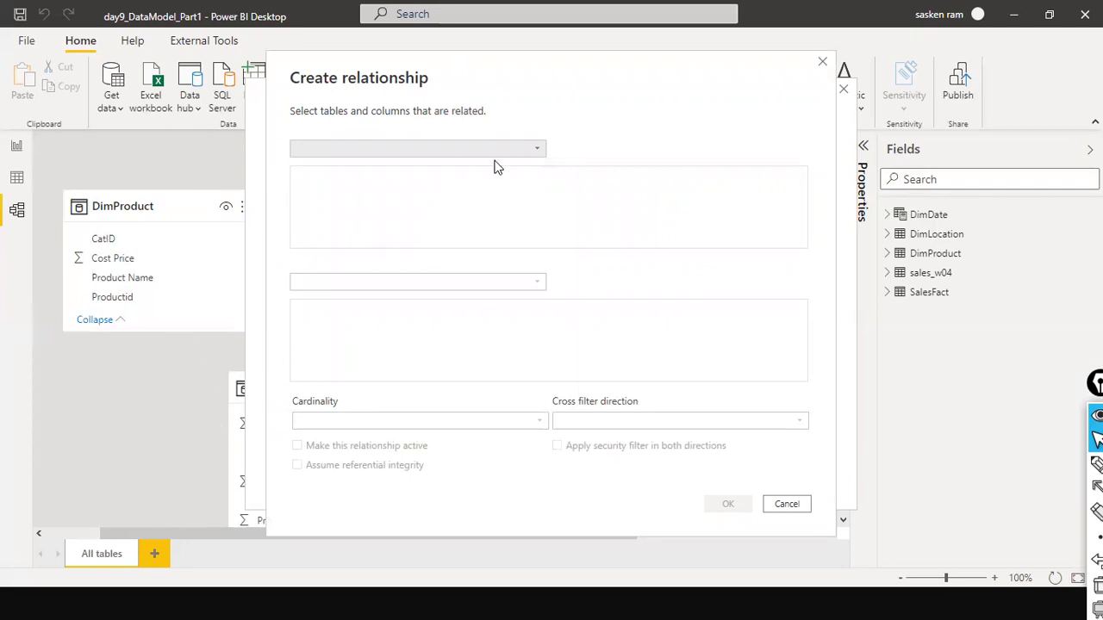
click(540, 152)
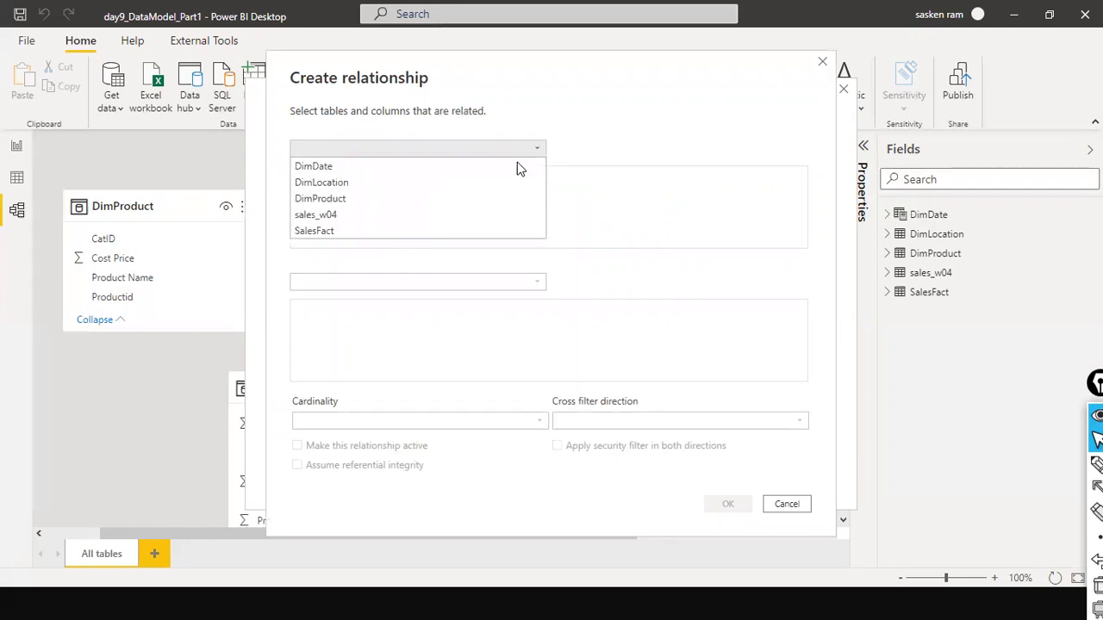
click(419, 200)
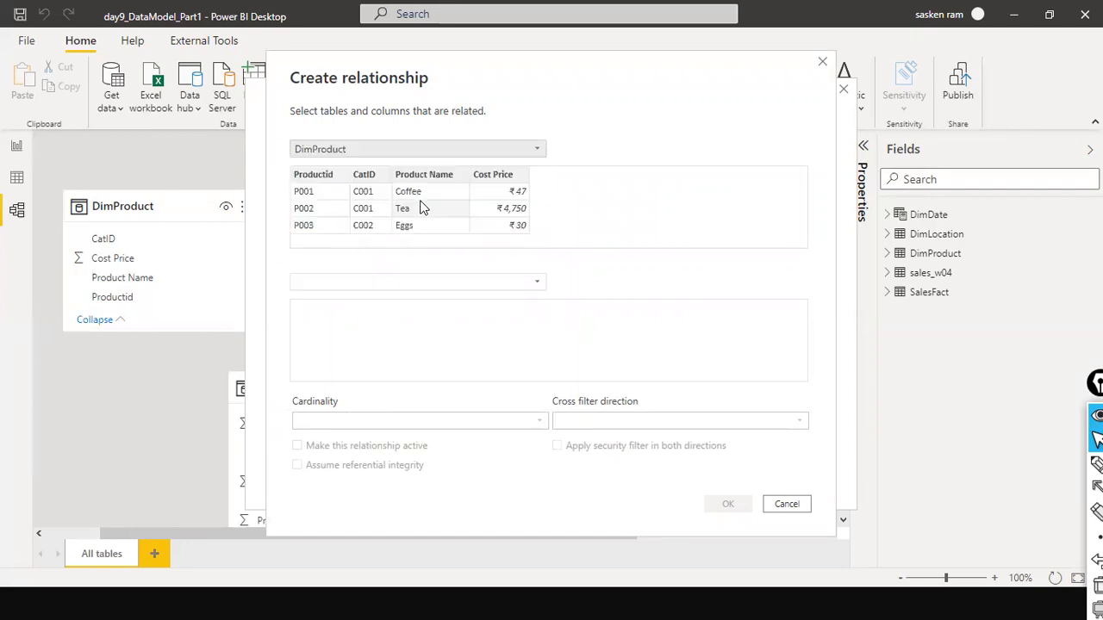
click(538, 285)
click(359, 353)
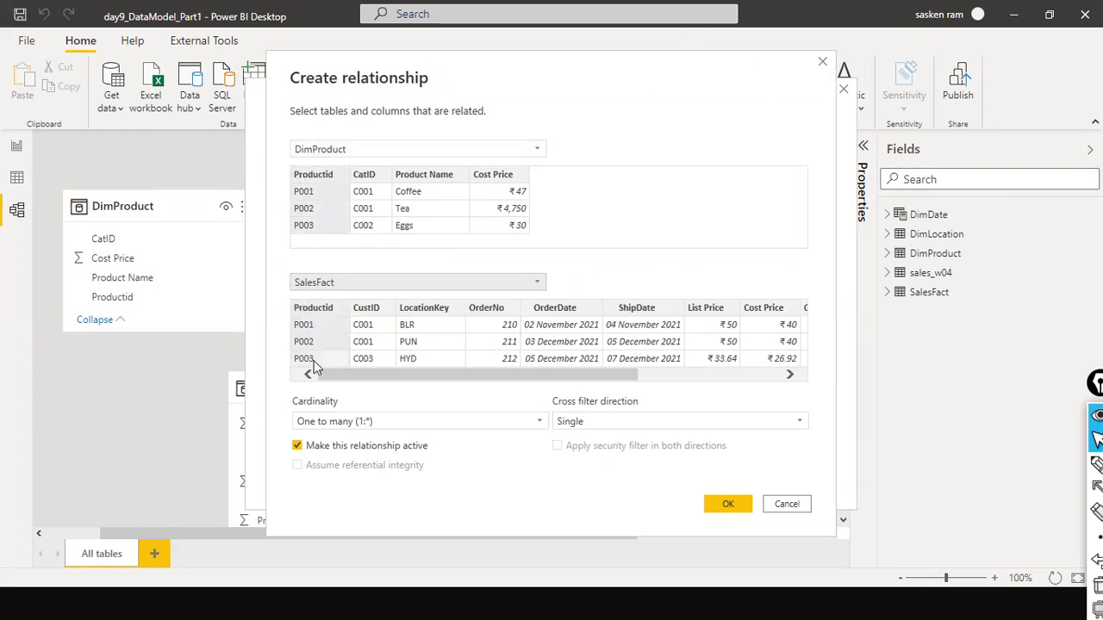
click(371, 174)
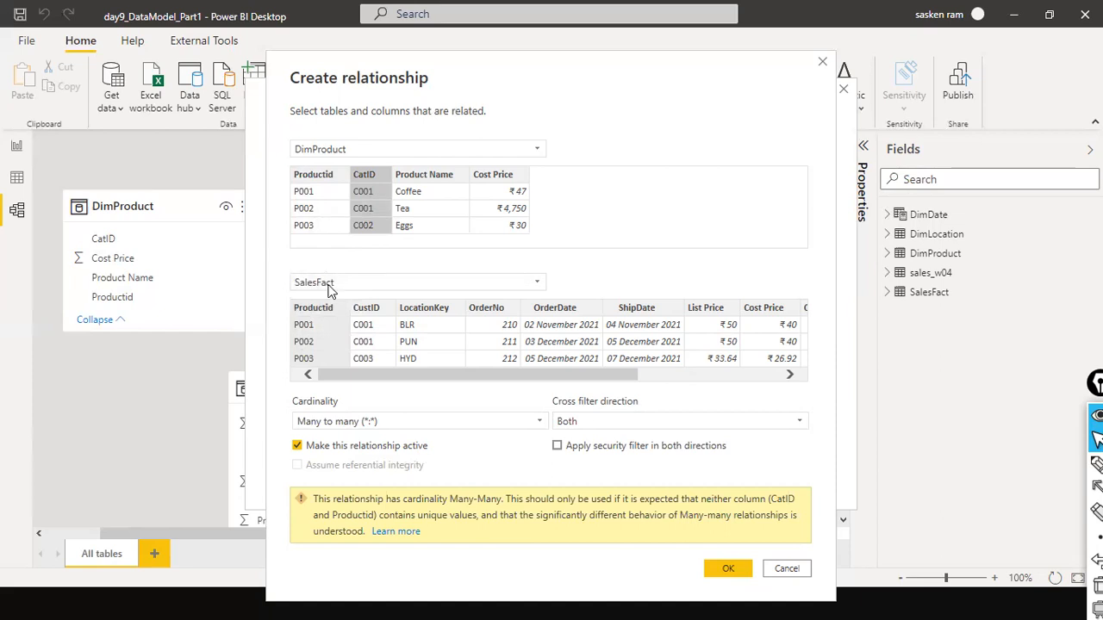
click(310, 190)
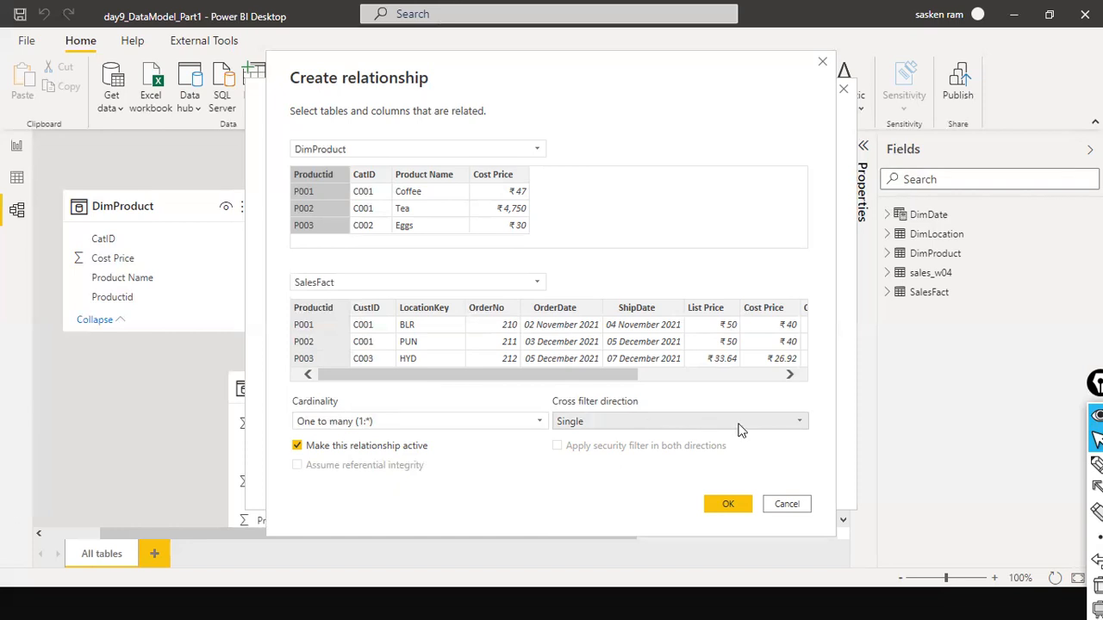
Use Single as the cross filter direction, create the DimProduct–SalesFact relationship, and return to the model diagram
click(804, 424)
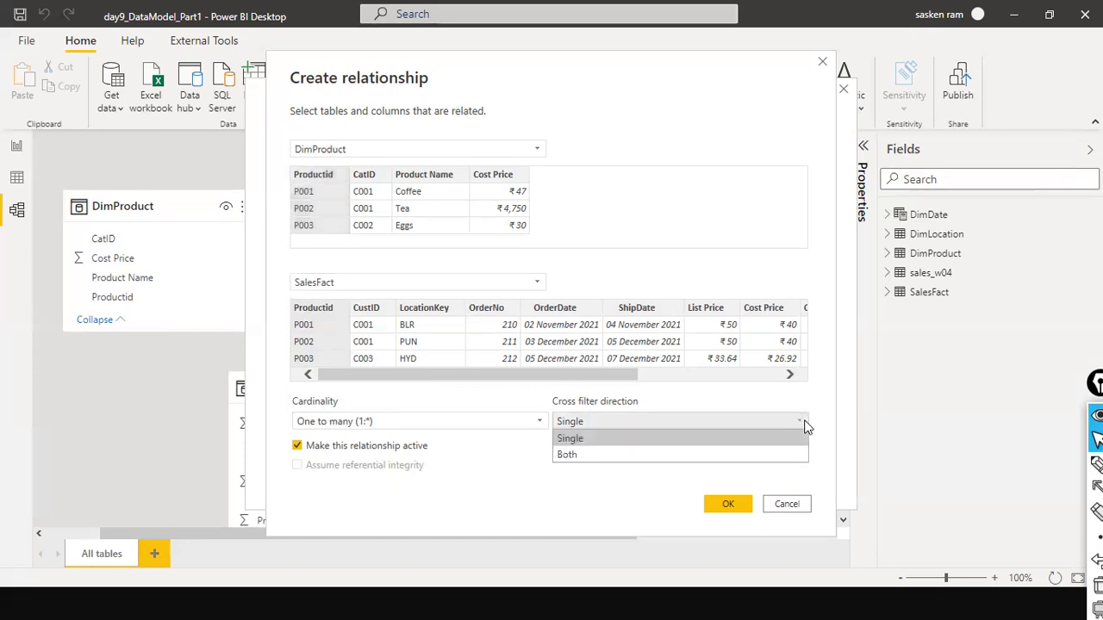
click(611, 441)
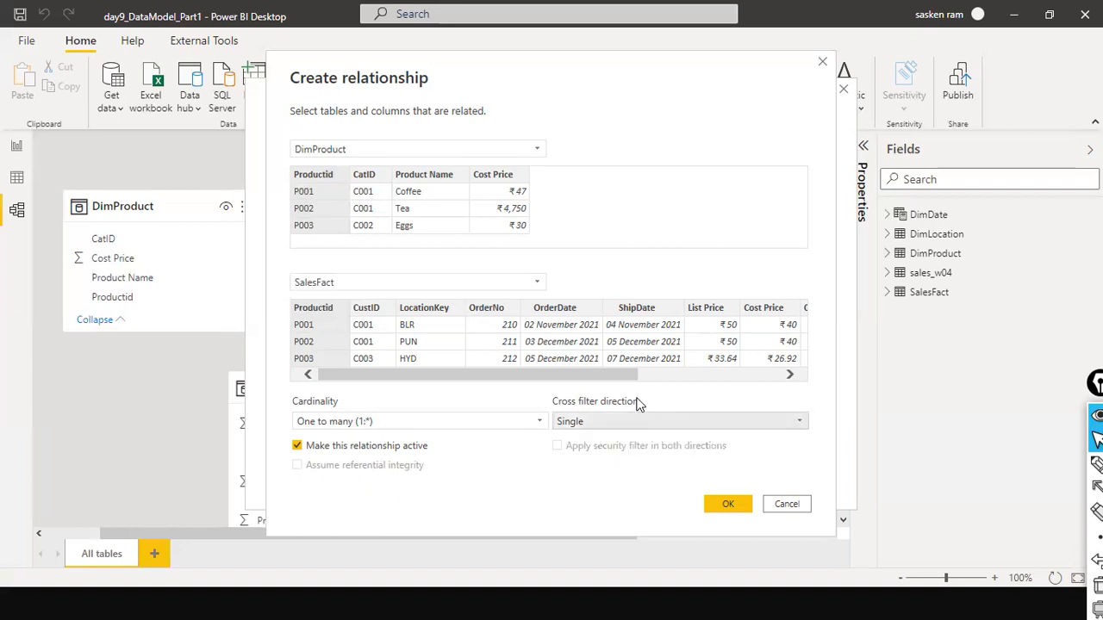
click(614, 422)
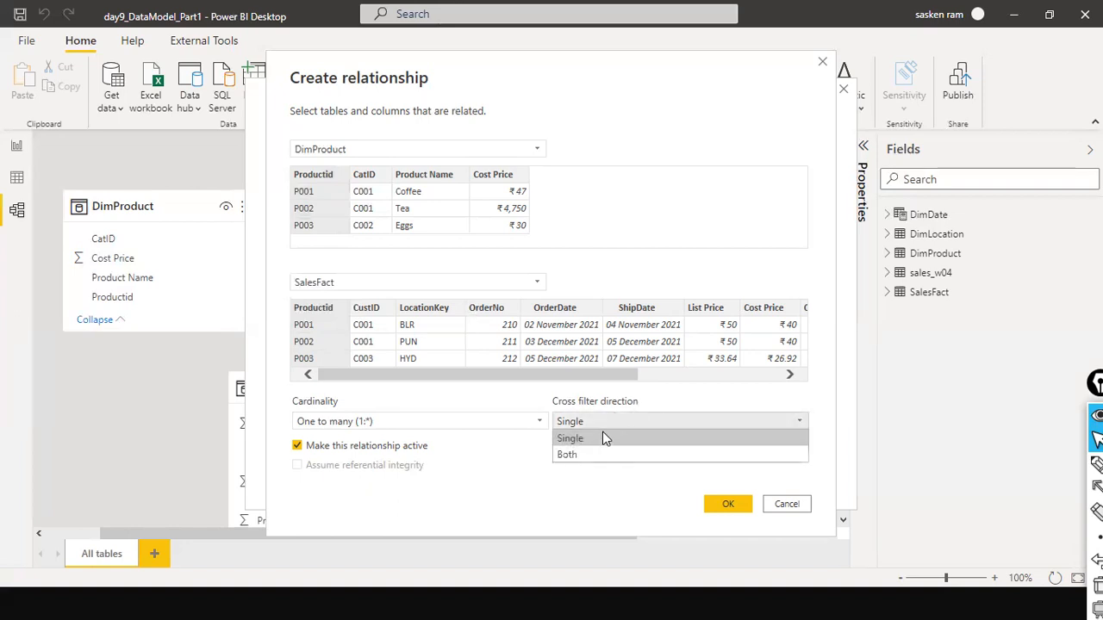
click(598, 439)
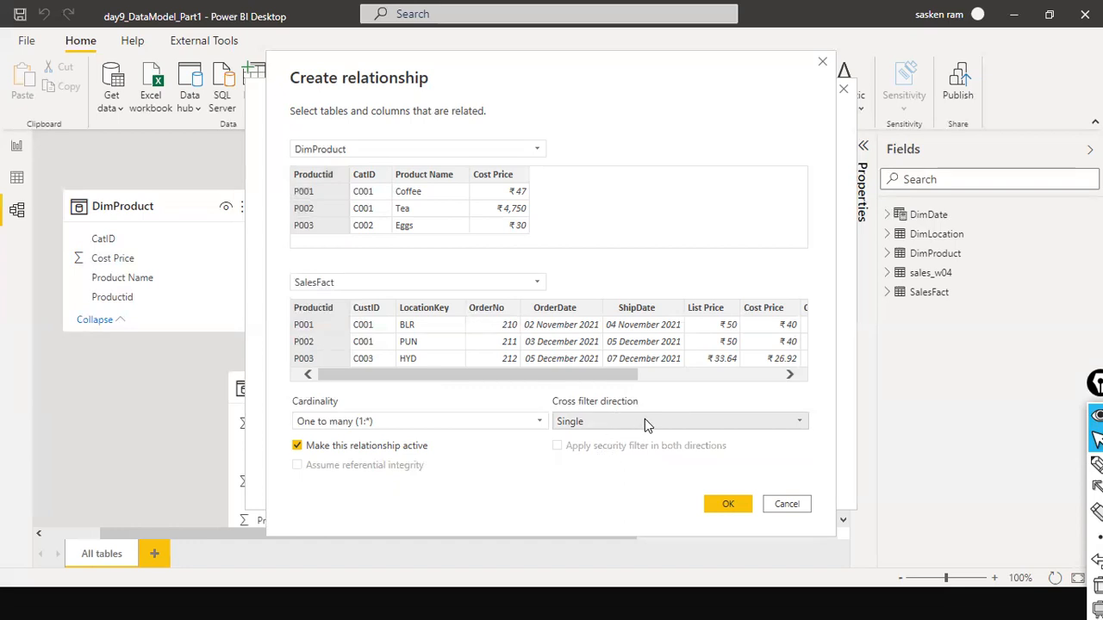
click(648, 423)
click(621, 433)
click(727, 507)
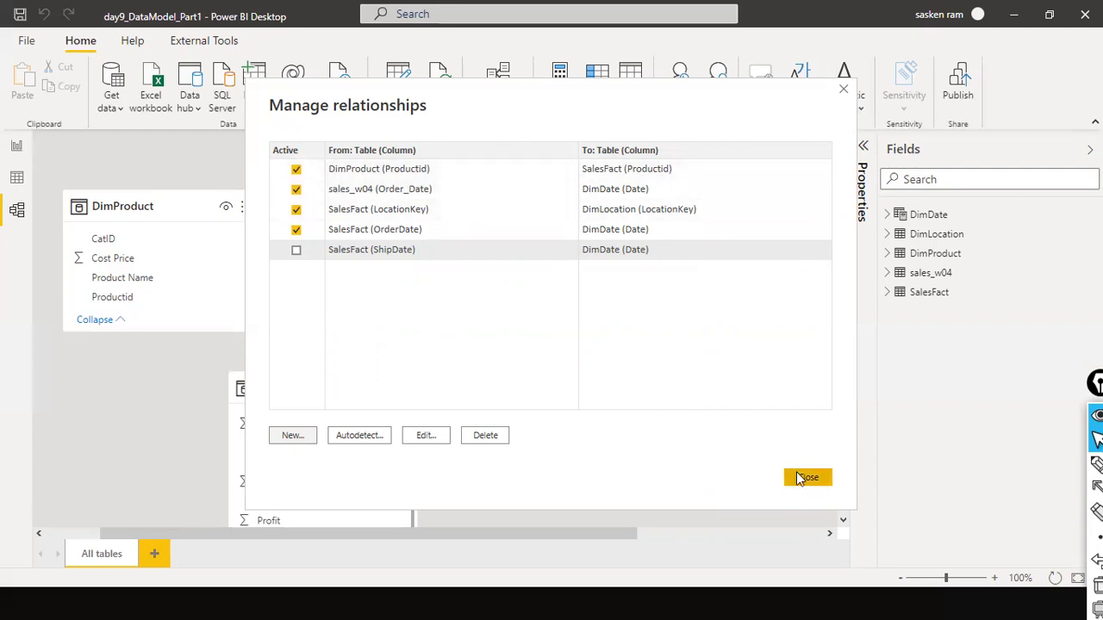
drag(522, 111, 744, 109)
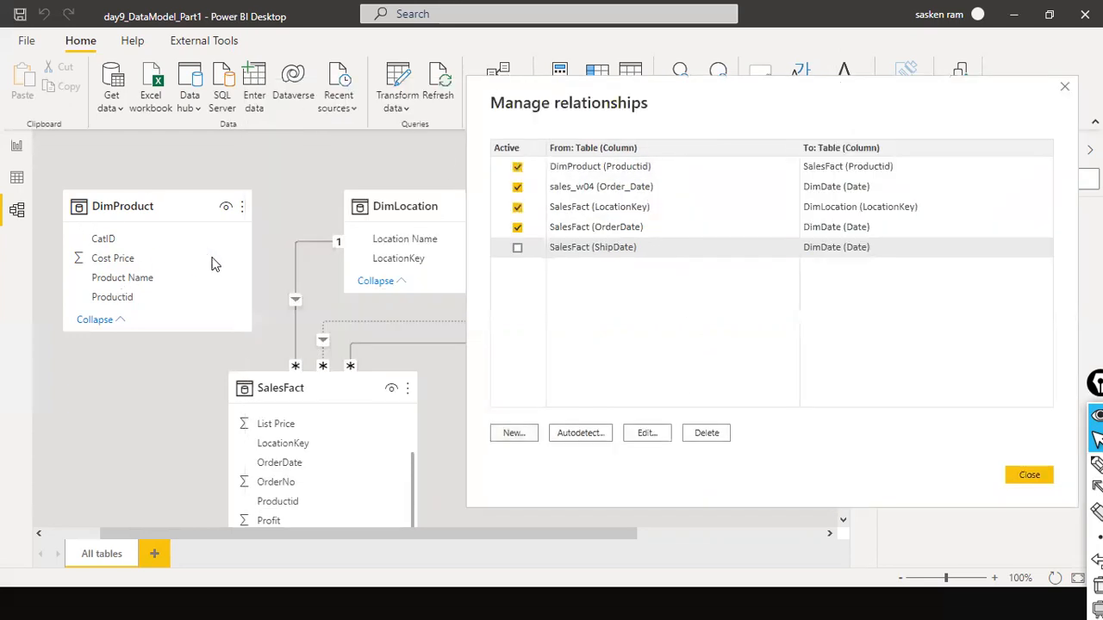
click(1032, 475)
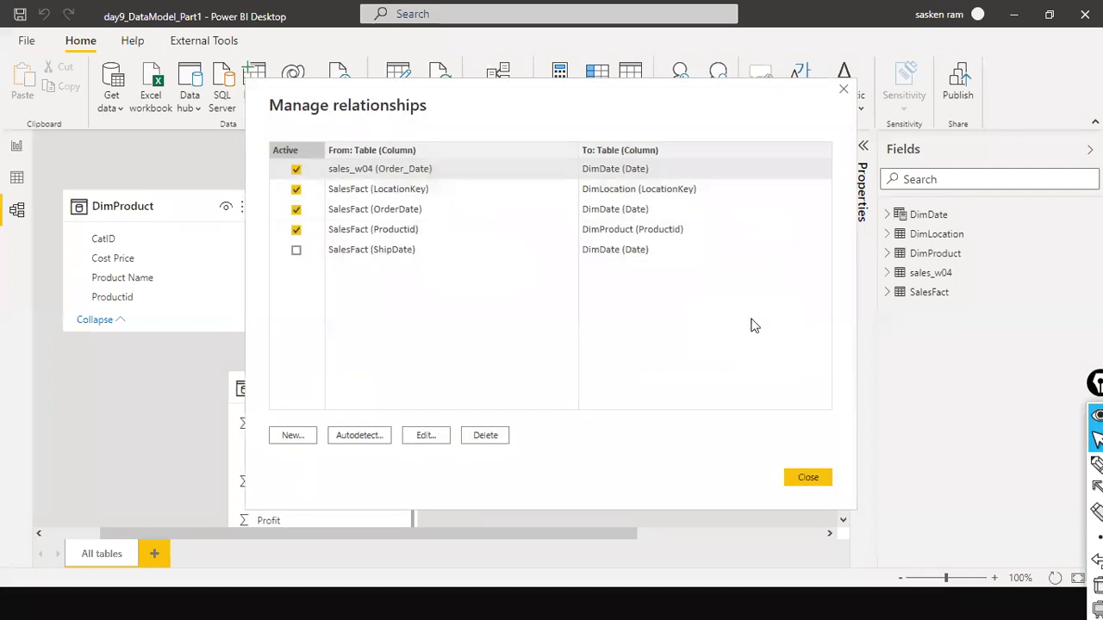
click(809, 478)
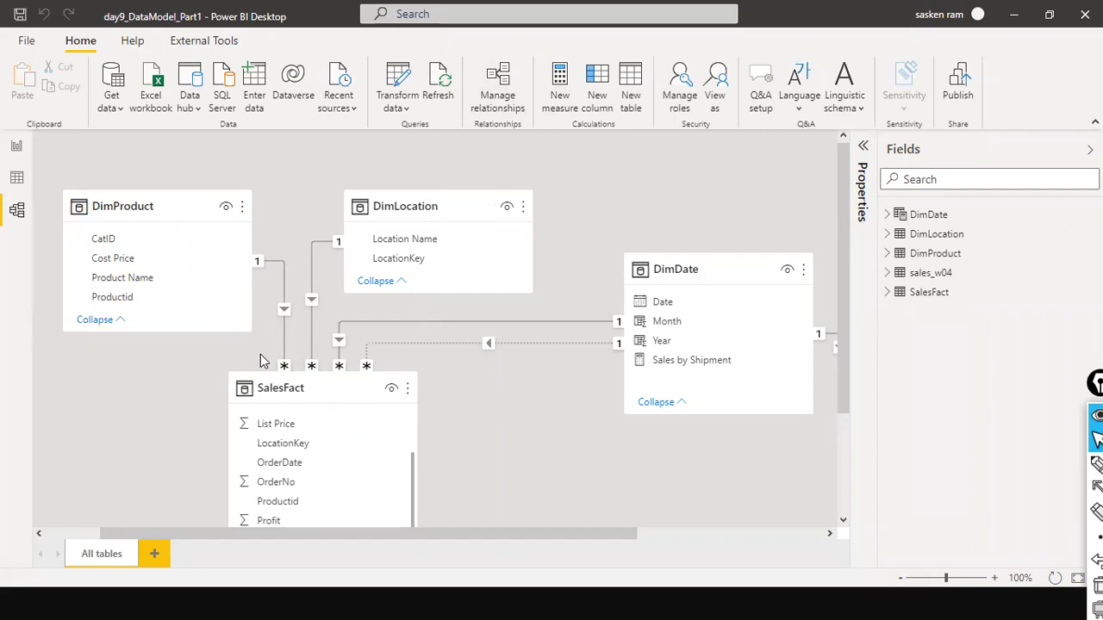
Move the DimLocation table slightly right, widening its gap from DimProduct
drag(419, 207, 485, 199)
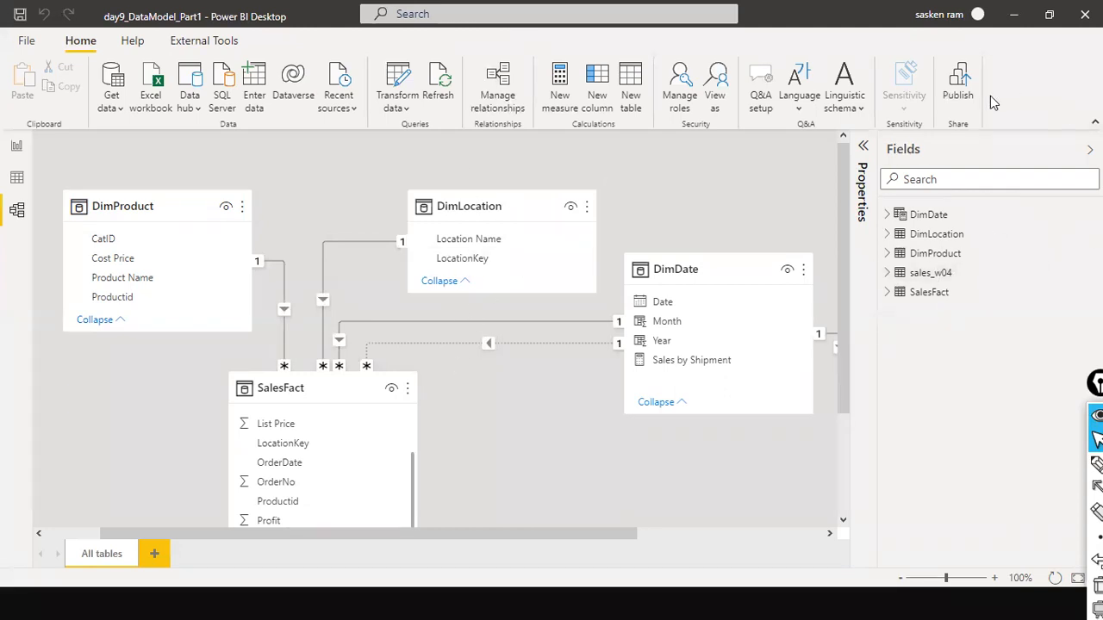
click(111, 110)
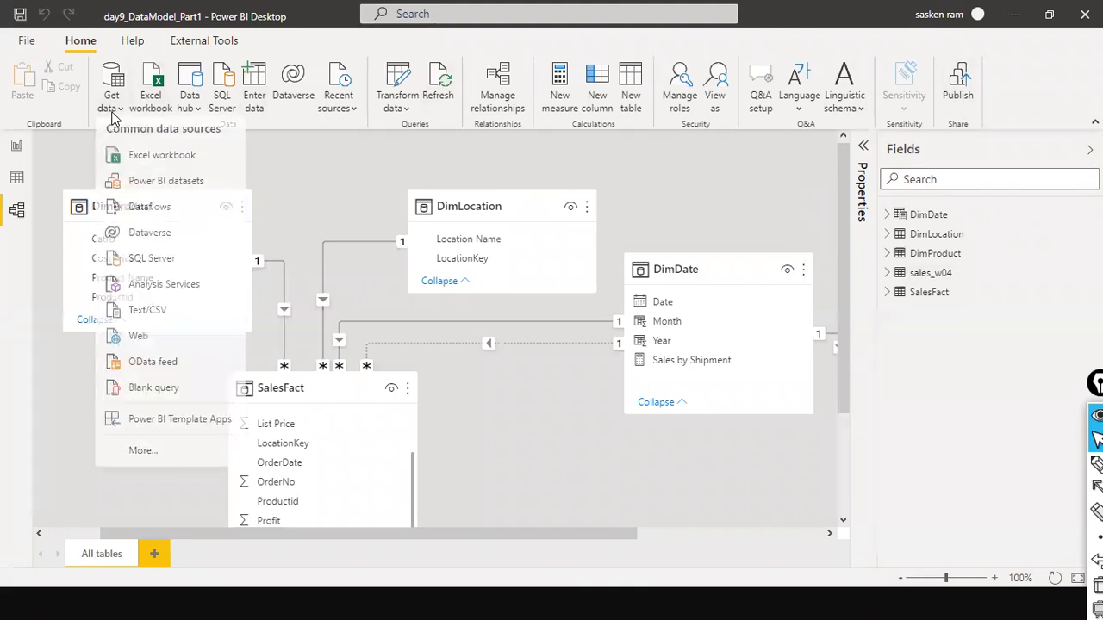
click(164, 317)
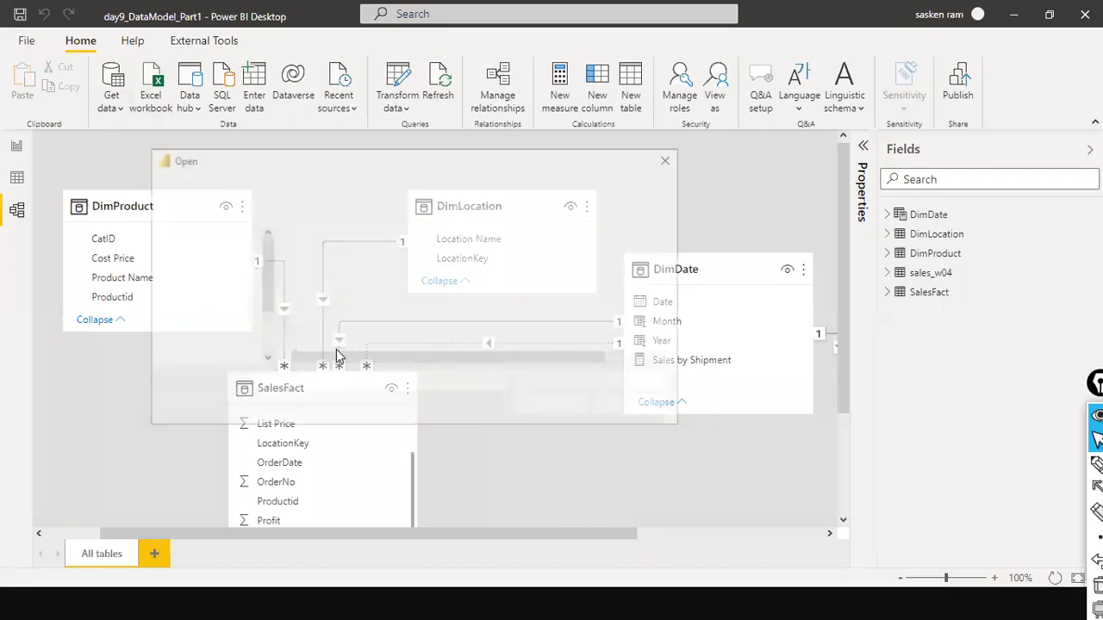
click(634, 410)
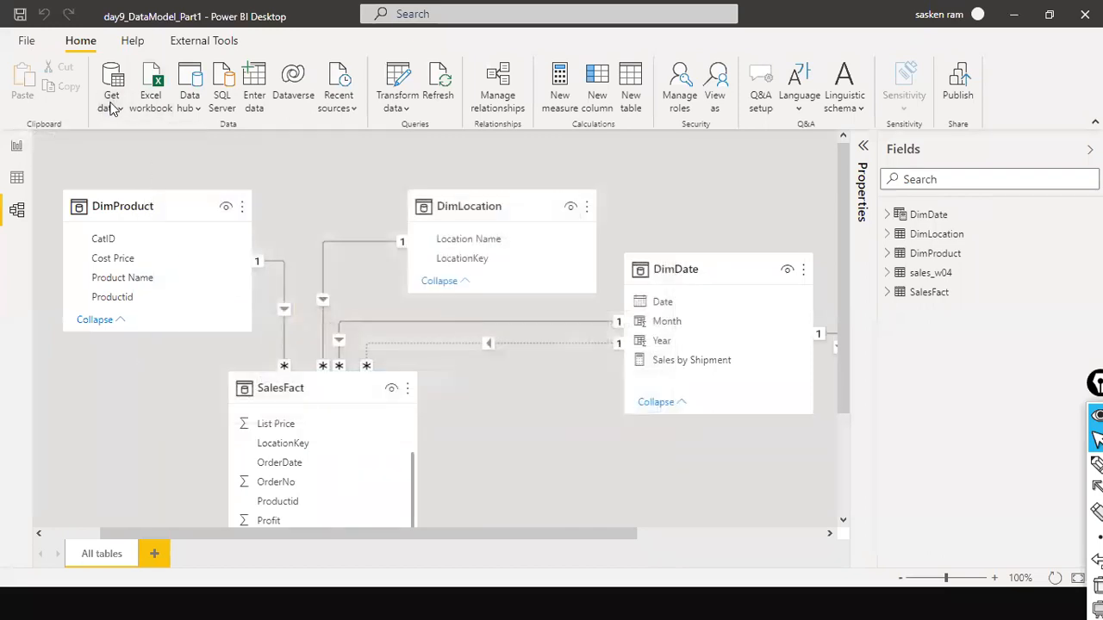
Import the Excel workbook DimCustomer.xls from the dat1 folder and open its Sheet1 table for transformation in Power Query Editor
click(110, 105)
click(192, 170)
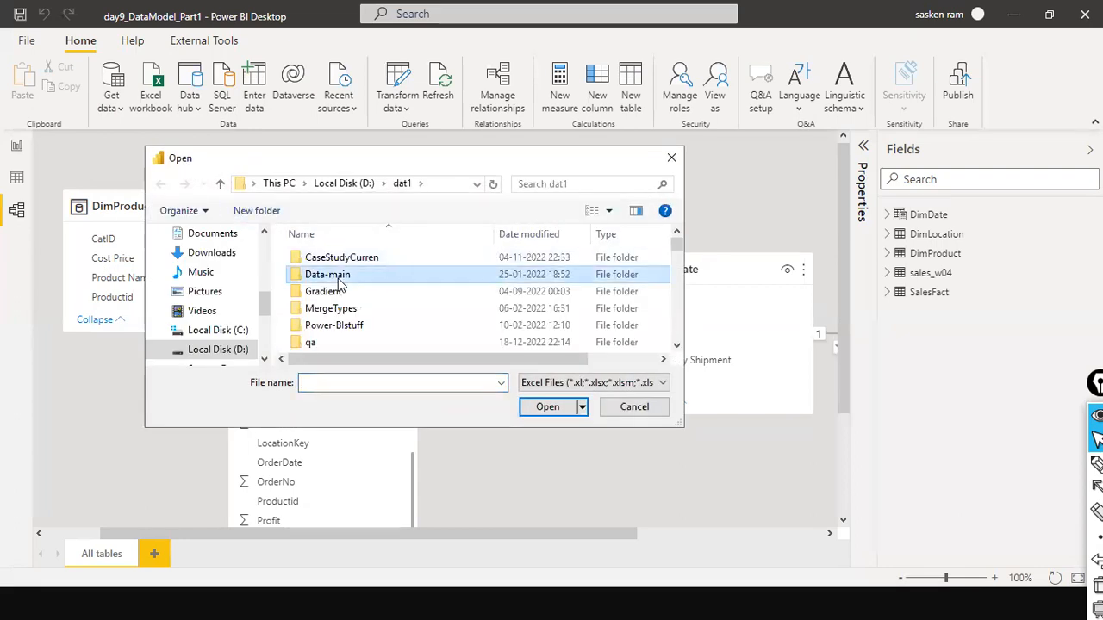
text(cu)
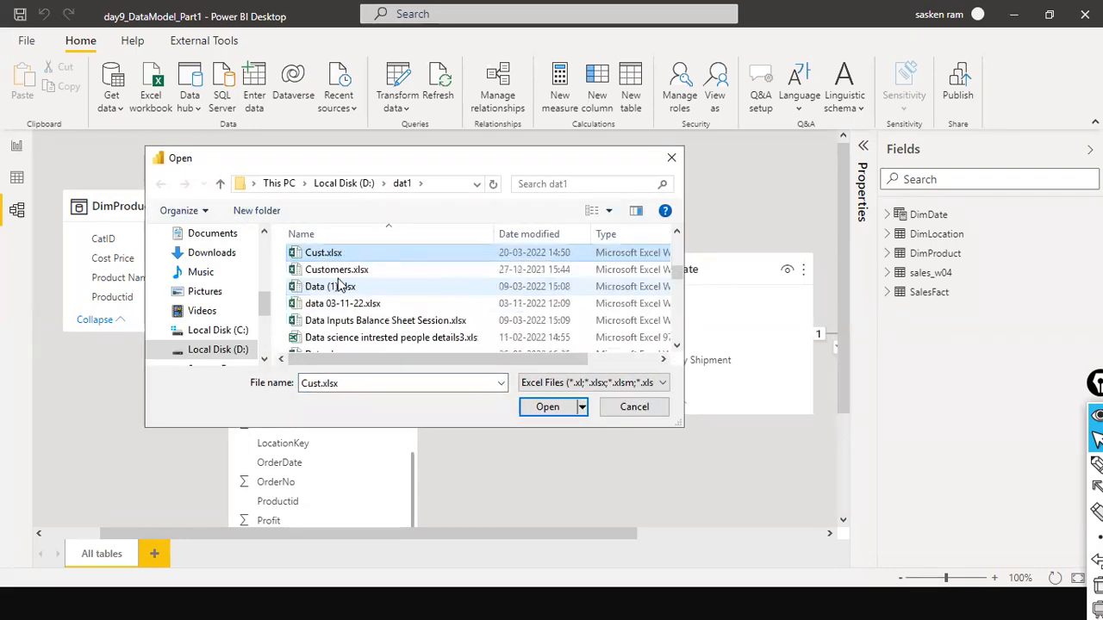
text(dim)
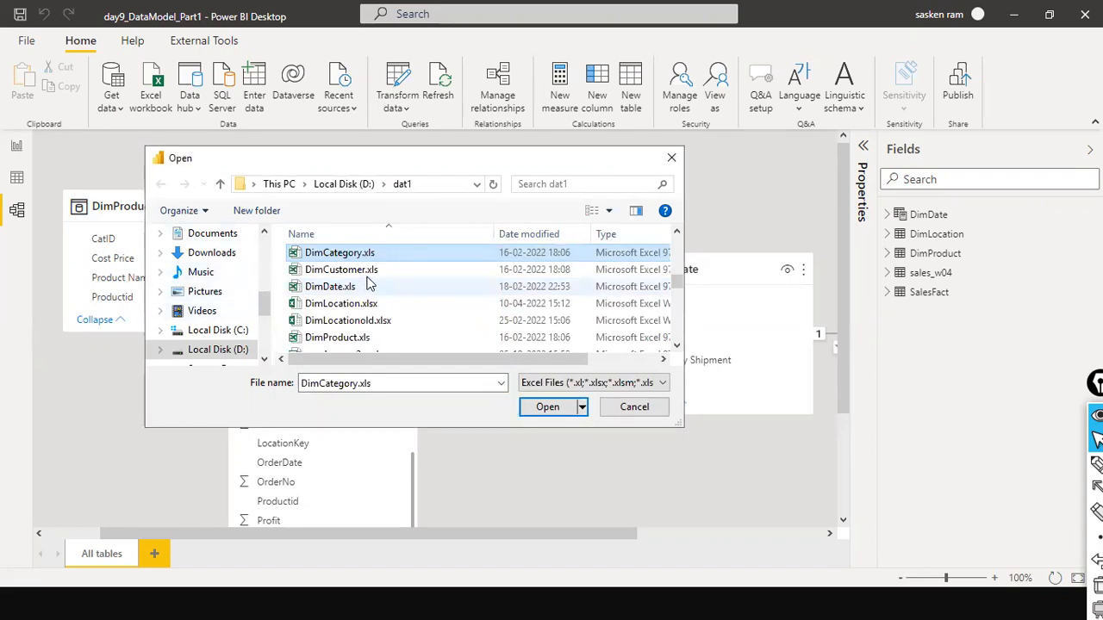
click(368, 272)
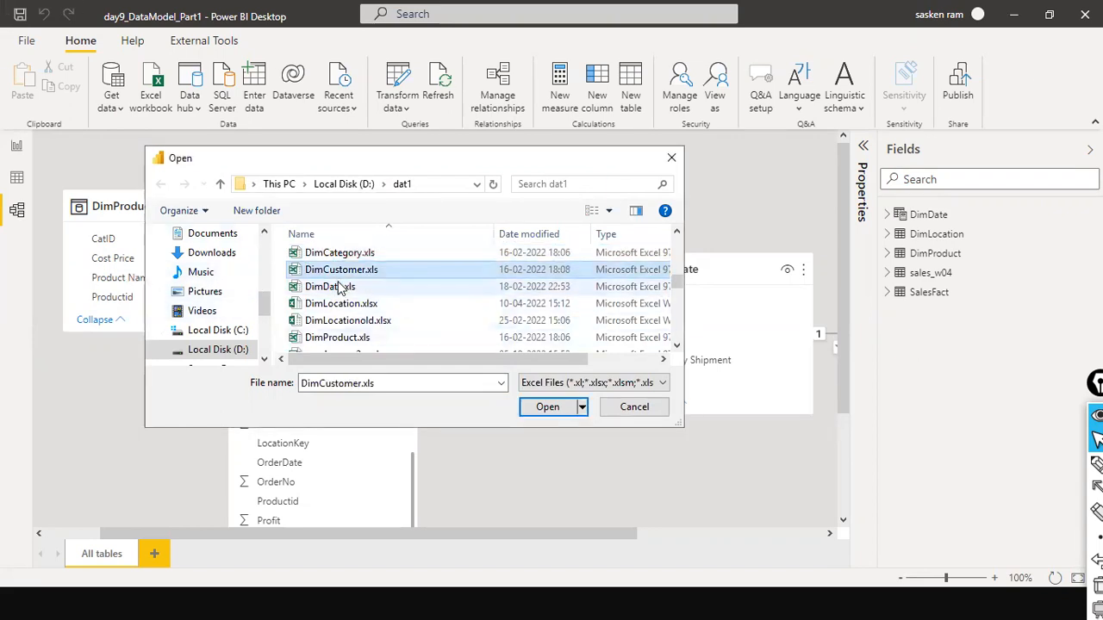
click(534, 407)
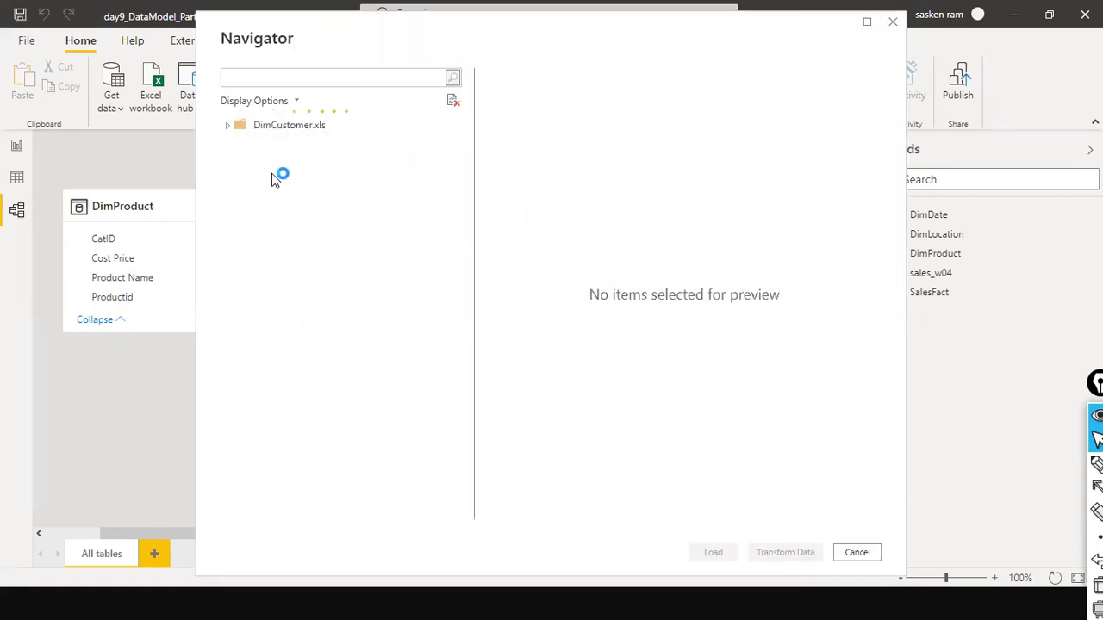
click(246, 144)
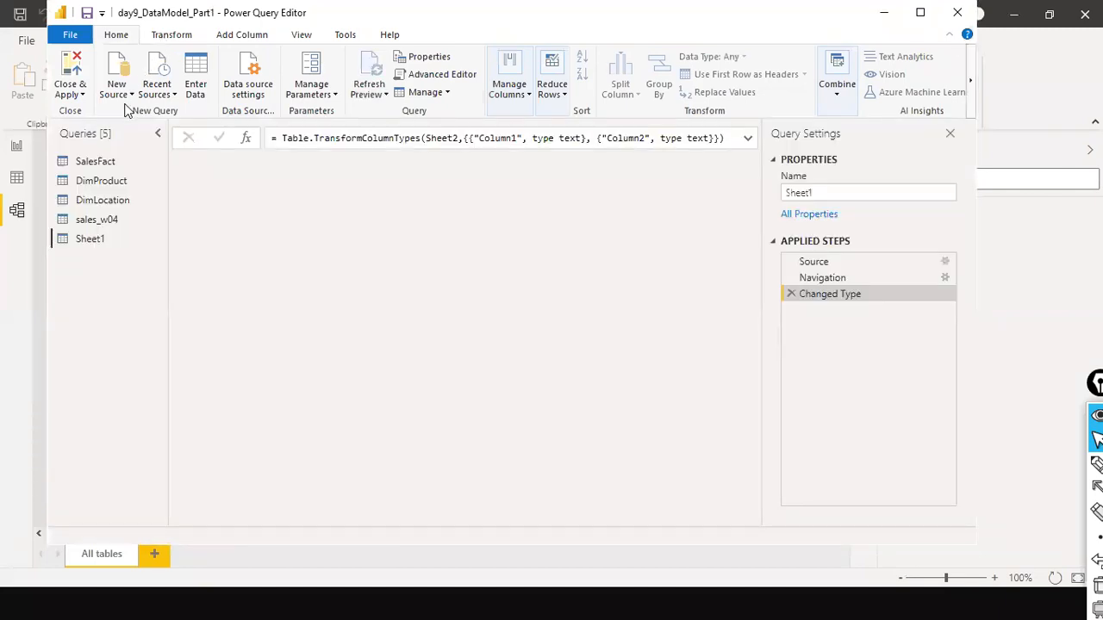
Promote the first row of the Sheet1 query to column headers, then close Power Query Editor and apply the changes
click(179, 37)
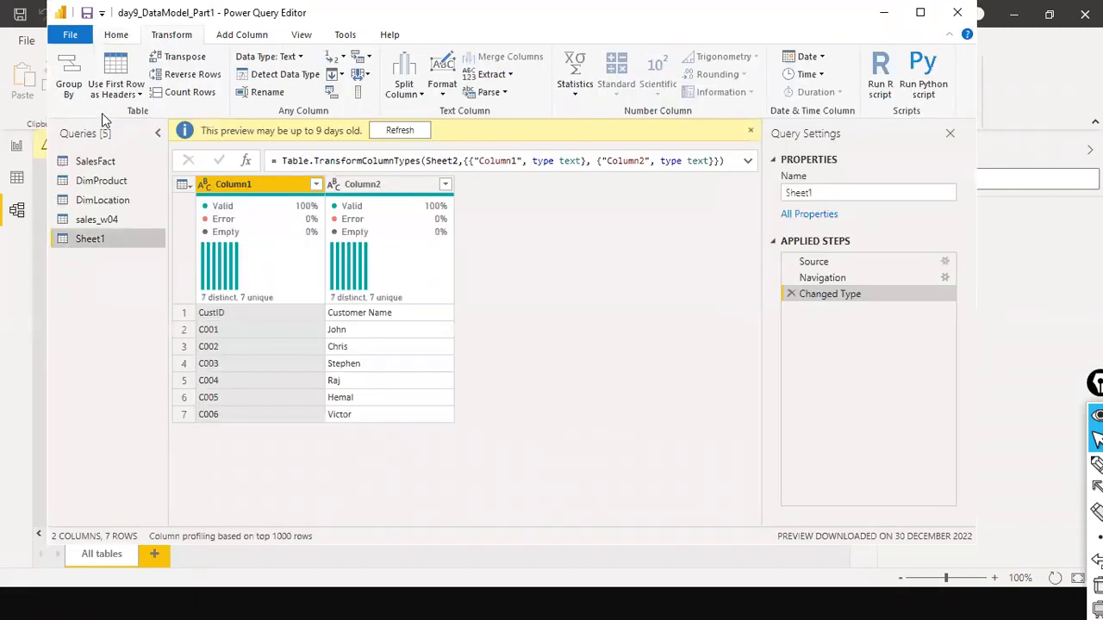
click(136, 95)
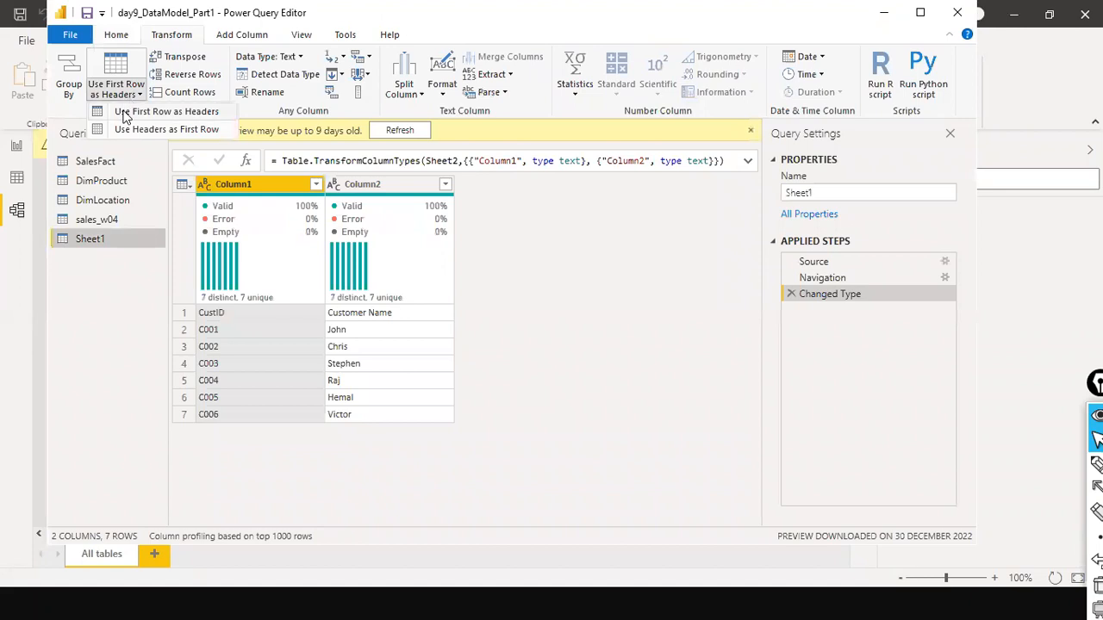
click(143, 110)
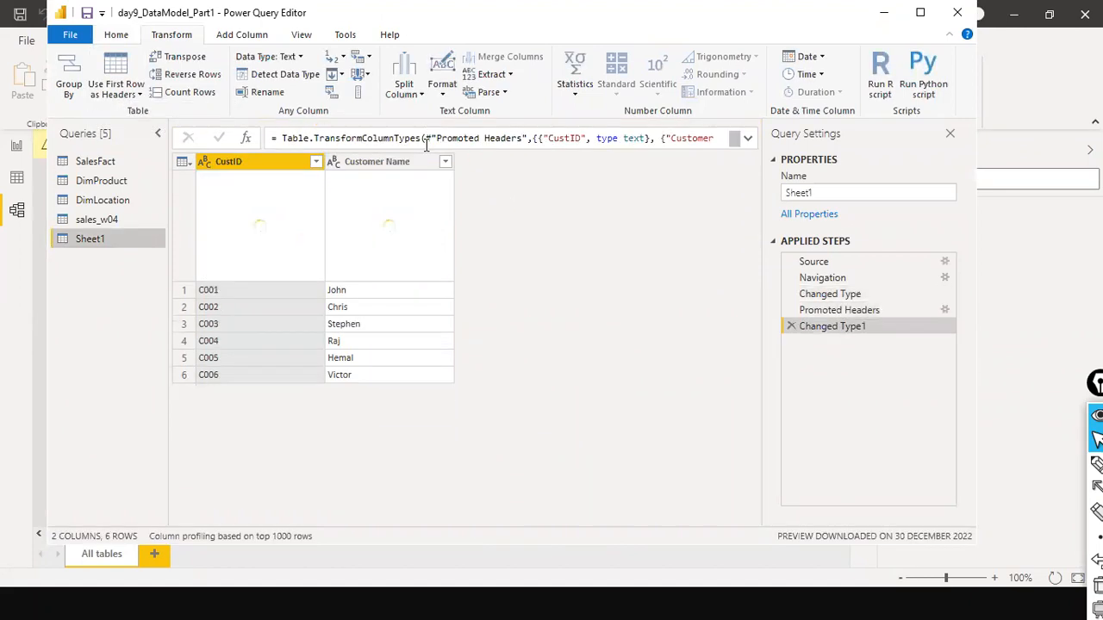
click(71, 35)
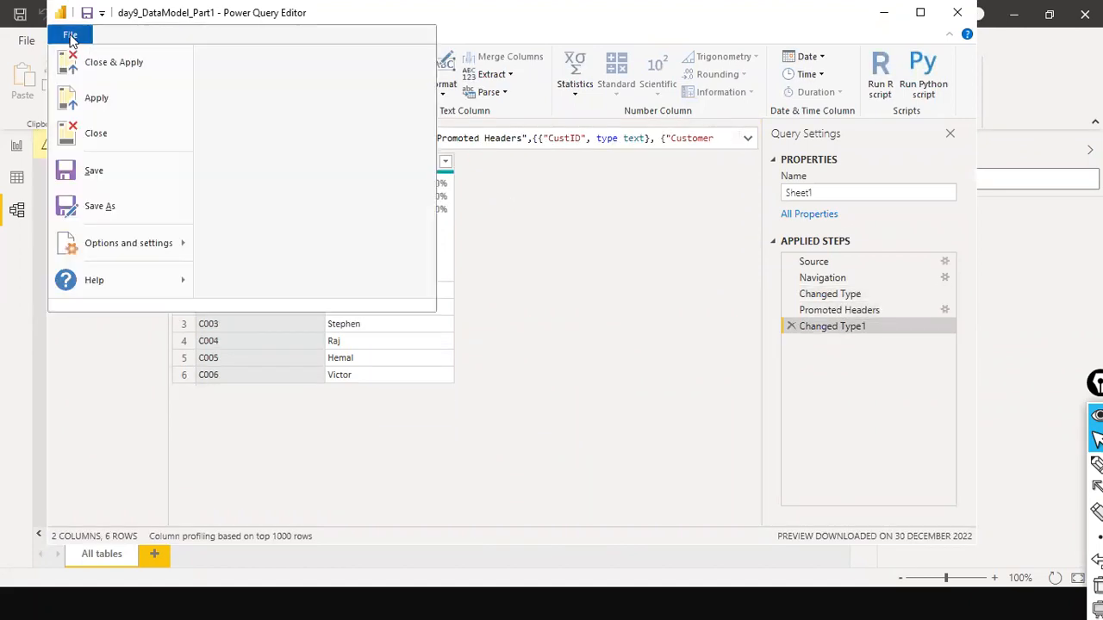
click(550, 151)
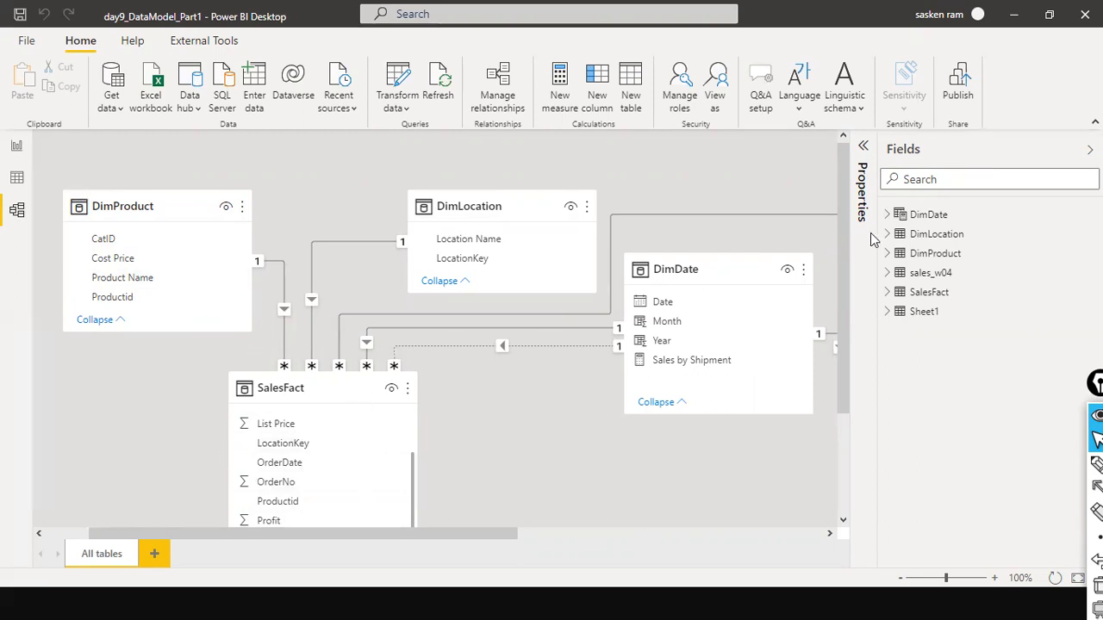
Rename the imported Sheet1 table as DimCustomer
double_click(953, 311)
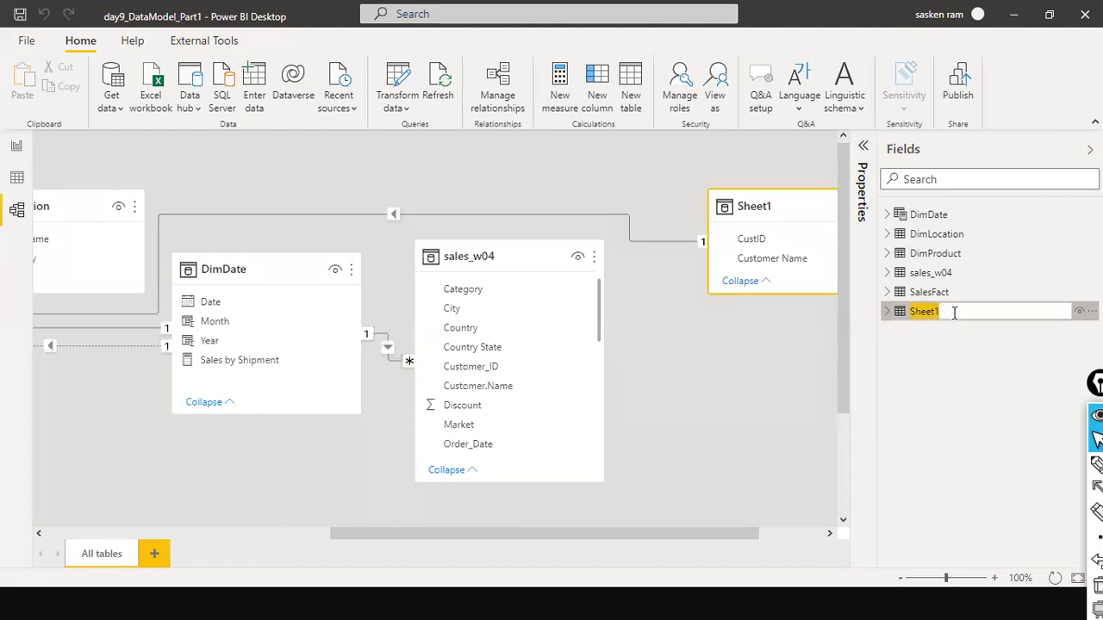
key(Home)
text(di)
key(BackSpace)
key(BackSpace)
text(DIM)
key(BackSpace)
key(BackSpace)
text(m)
key(BackSpace)
text(imCustom)
key(BackSpace)
key(BackSpace)
key(BackSpace)
key(BackSpace)
text(tomer)
key(Return)
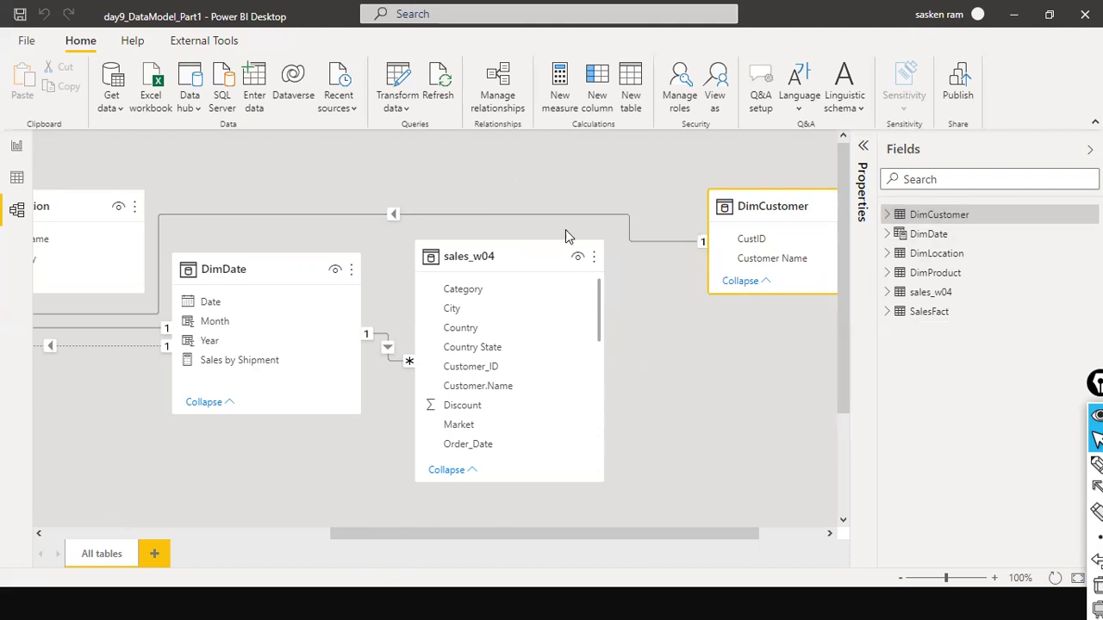
Place DimCustomer beside DimLocation above the SalesFact table, shifting DimProduct and DimLocation left to make room
drag(792, 195, 239, 412)
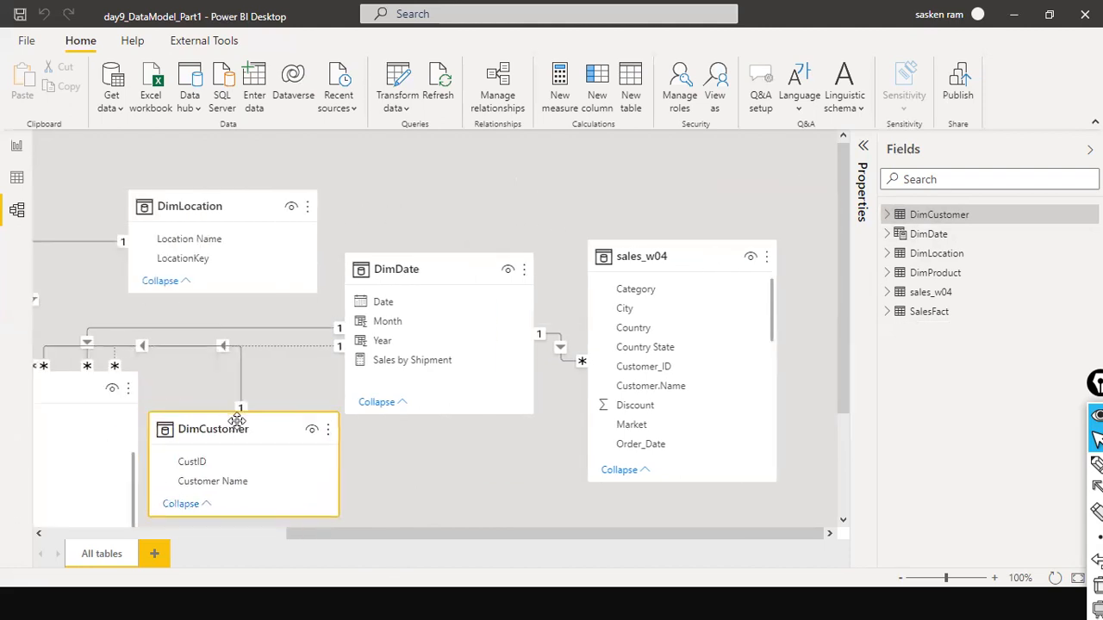
click(230, 530)
drag(580, 437, 745, 231)
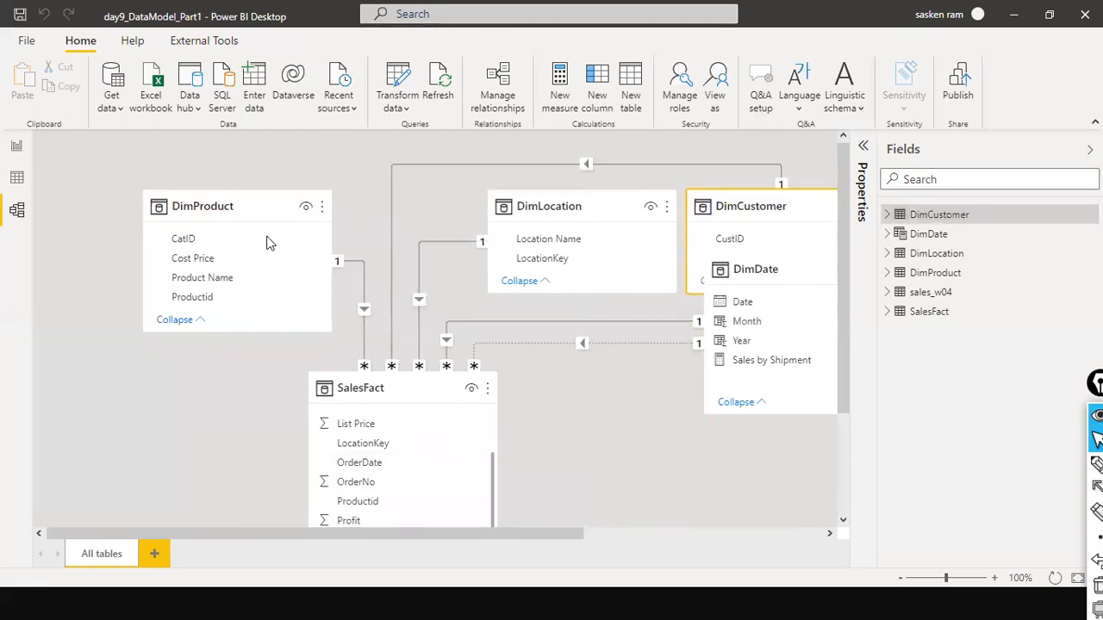
drag(256, 215, 206, 222)
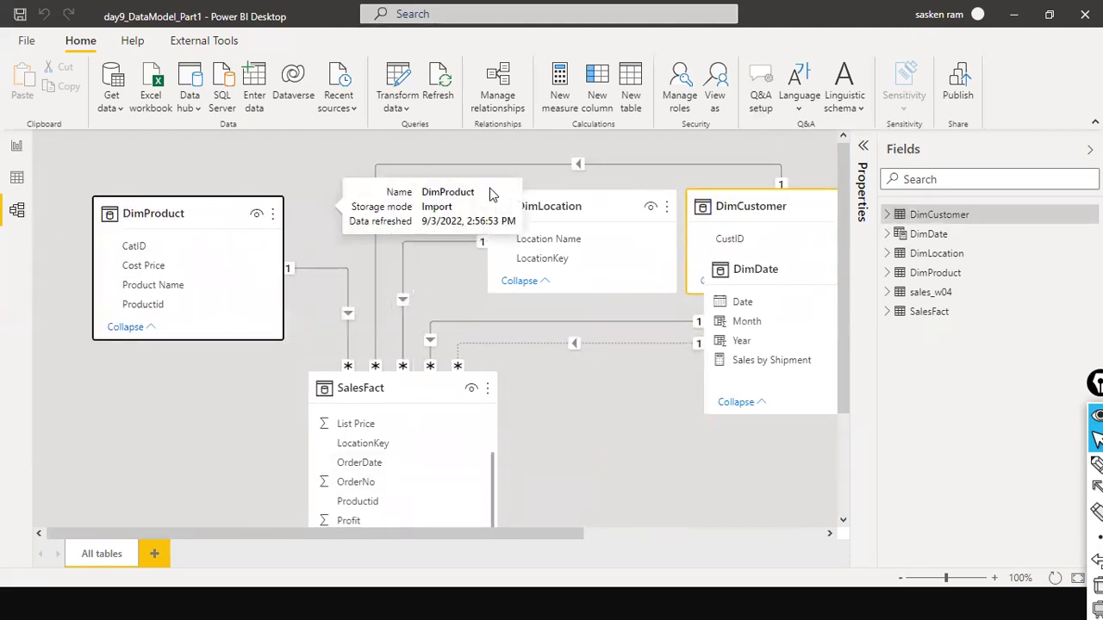
drag(548, 203, 429, 205)
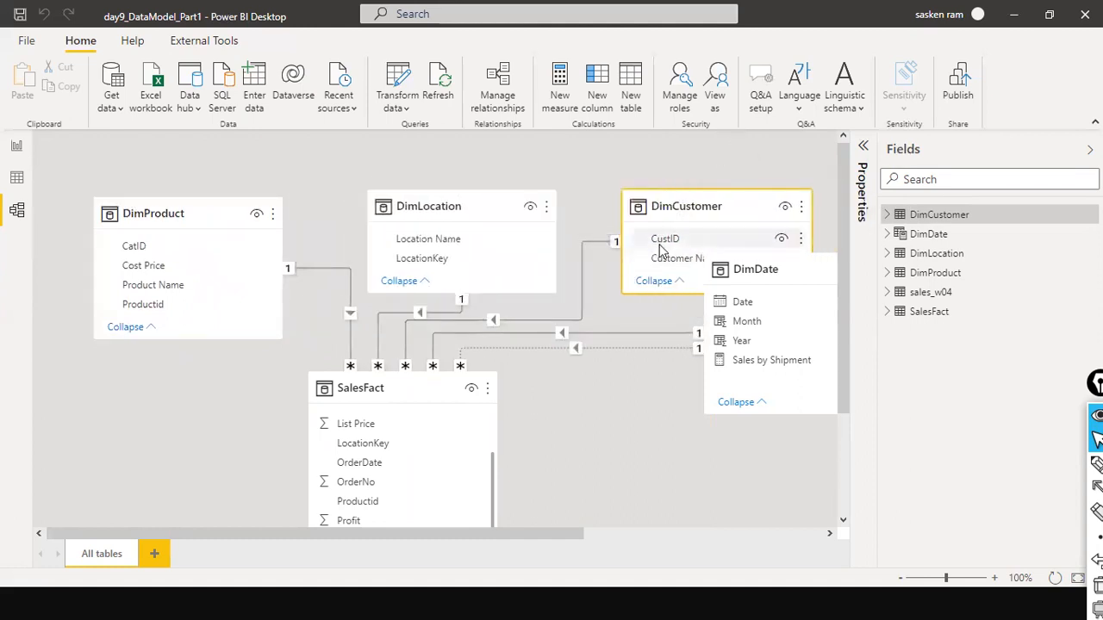
Inspect the relationship line between DimCustomer and SalesFact and the columns it joins
scroll(435, 492, down, 1)
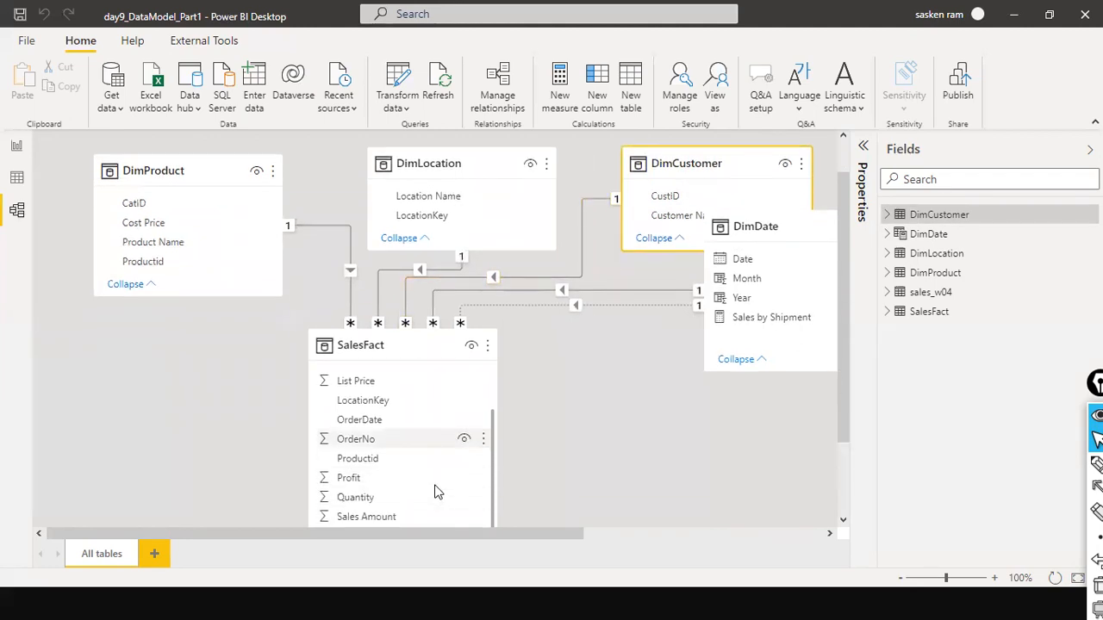
scroll(435, 491, down, 1)
click(580, 240)
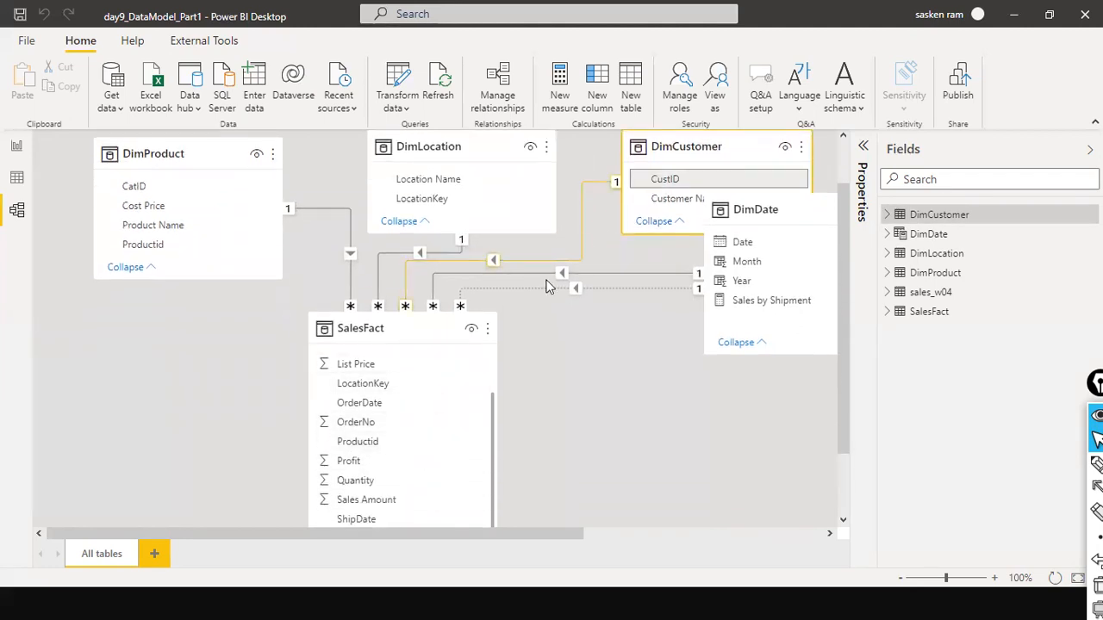
scroll(434, 425, down, 2)
scroll(433, 425, up, 3)
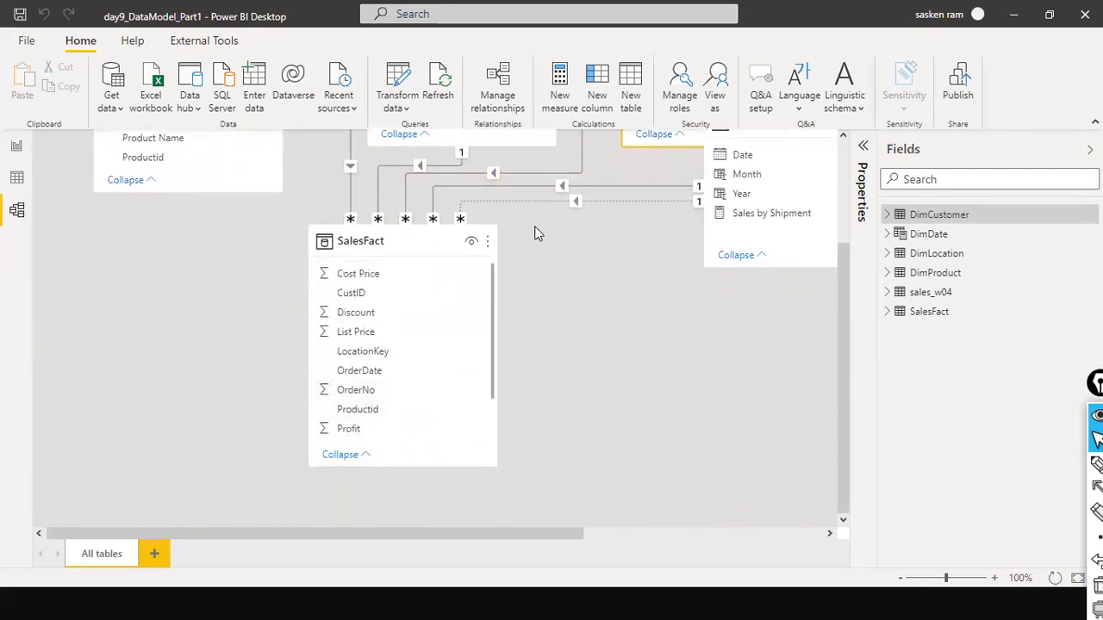
scroll(535, 233, up, 3)
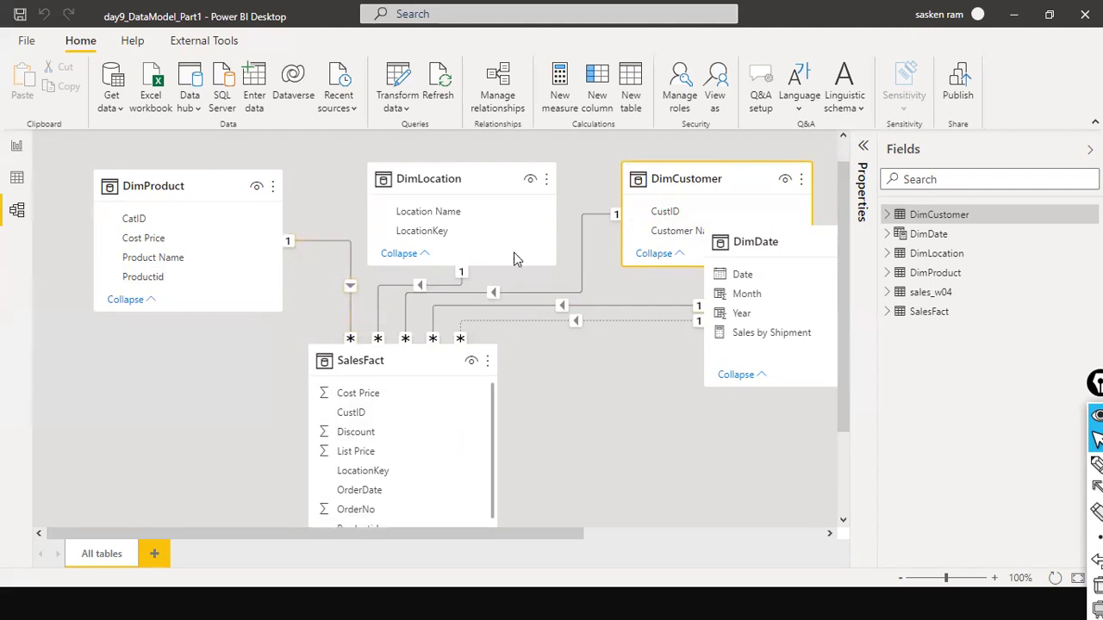
Move the DimDate table down beside SalesFact so that it no longer overlaps DimCustomer
drag(766, 270, 785, 398)
click(681, 337)
scroll(675, 312, up, 1)
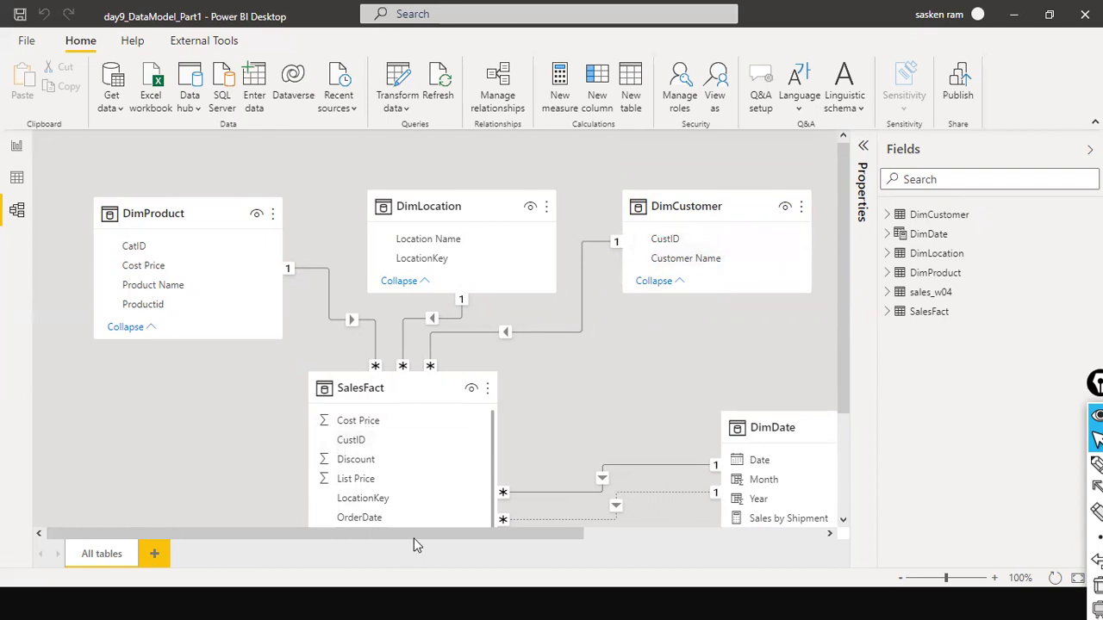
Review the list of all model relationships in relationship management and close it without changes
click(504, 102)
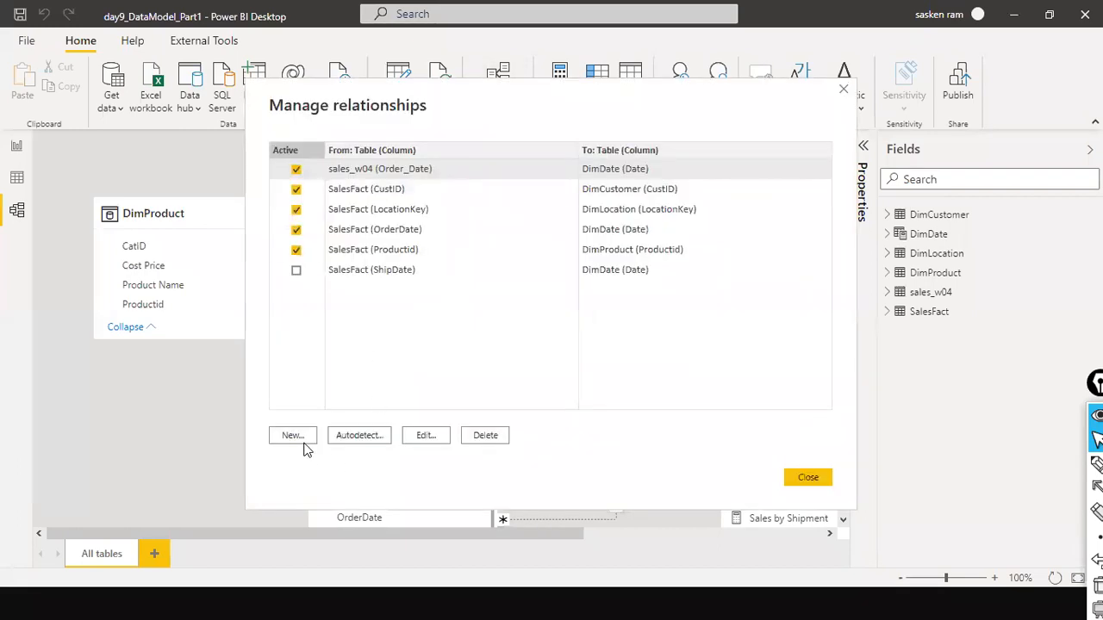
click(803, 477)
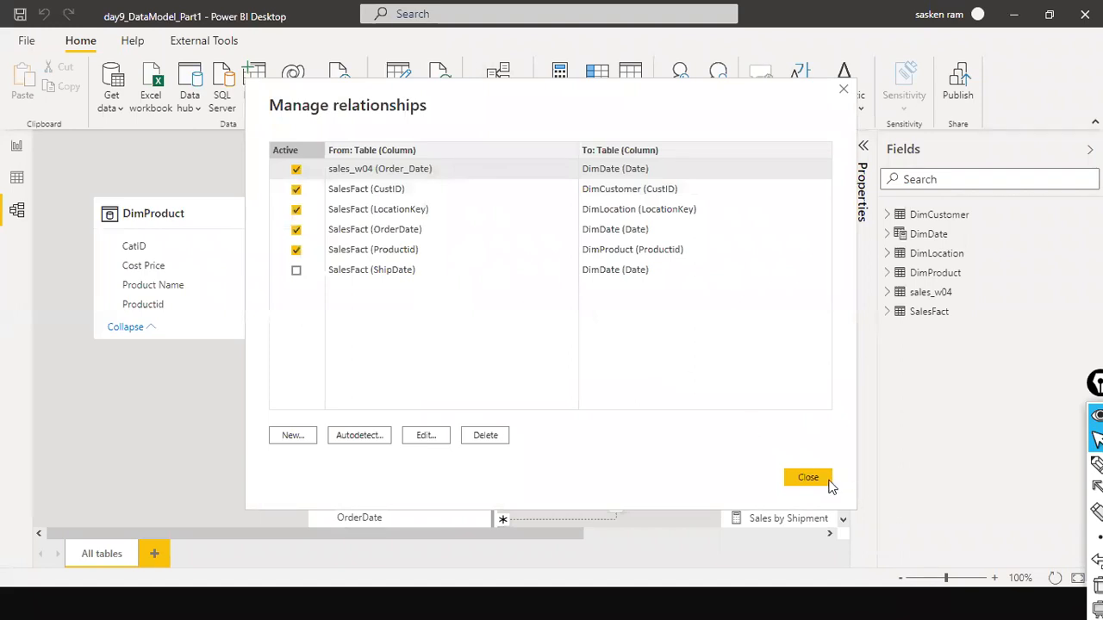
click(828, 483)
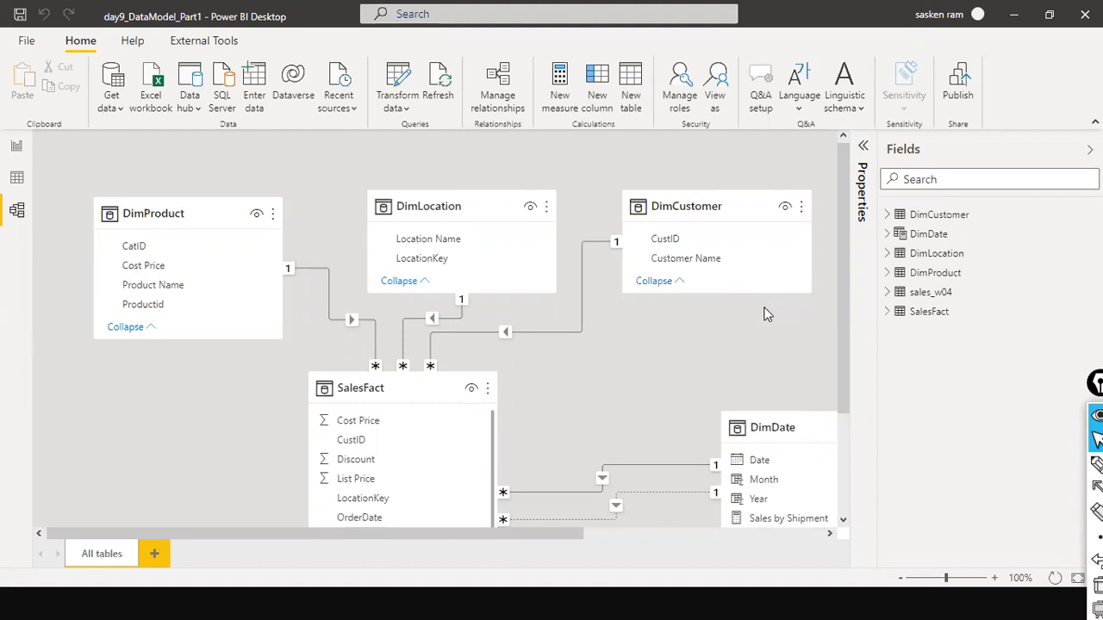
Move the DimLocation table slightly left, widening its gap from DimCustomer
drag(459, 216, 433, 166)
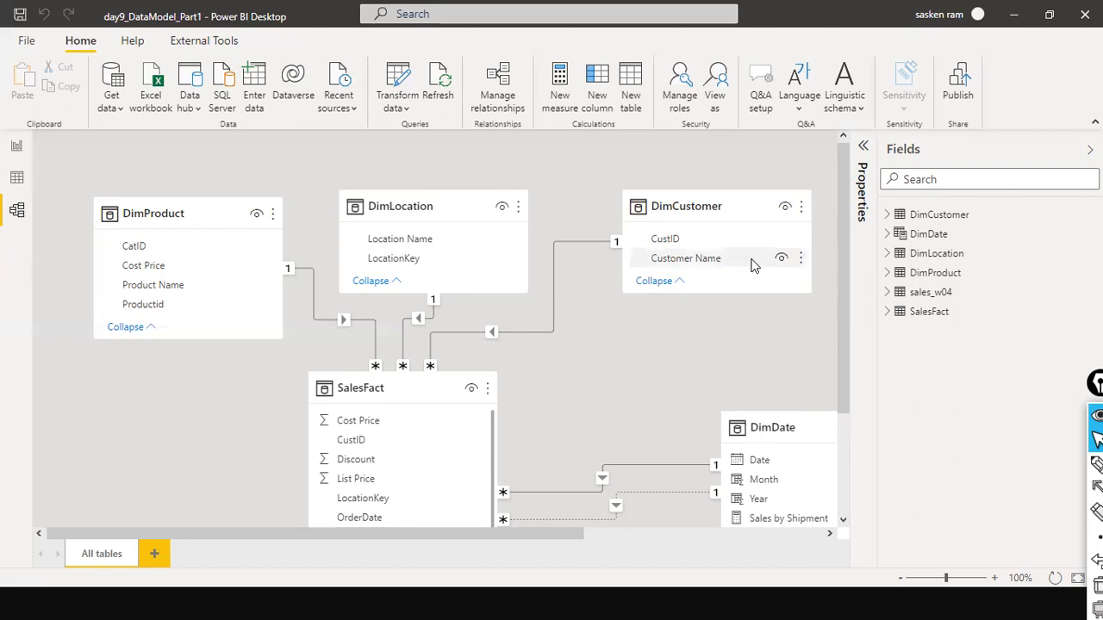
scroll(709, 344, down, 2)
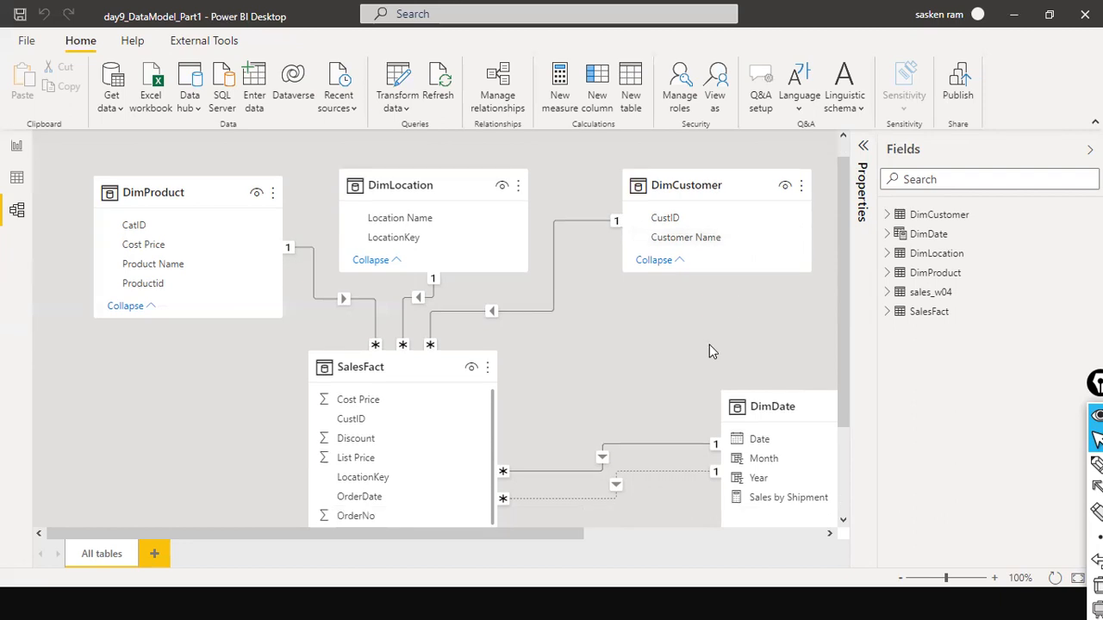
scroll(709, 345, up, 2)
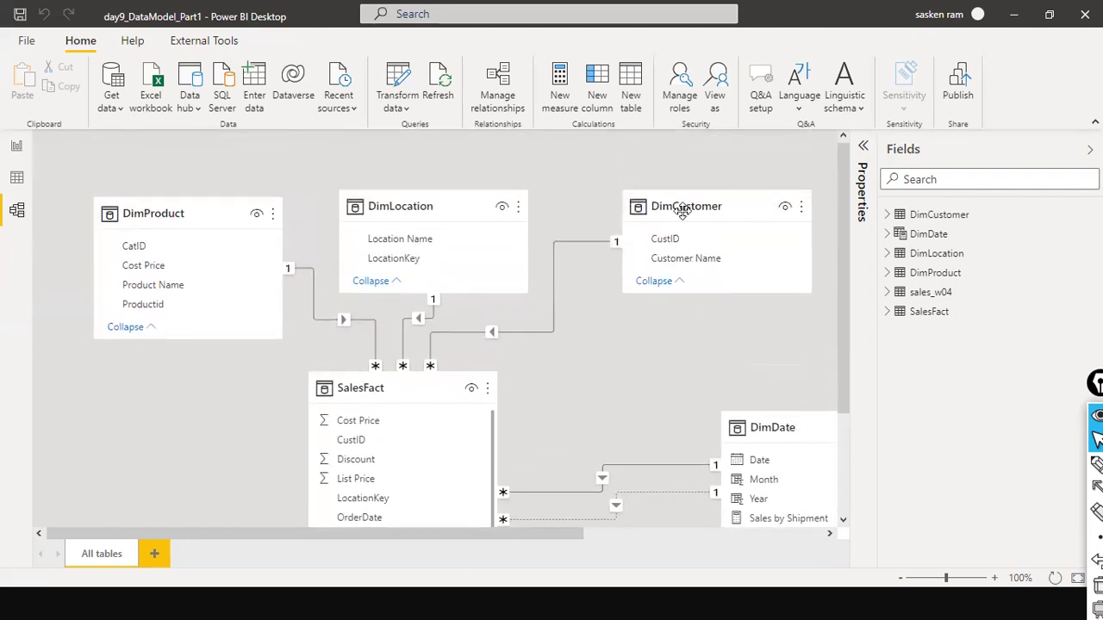
Highlight the DimCustomer–SalesFact and DimProduct–SalesFact relationships in turn to check which columns each one matches
click(613, 244)
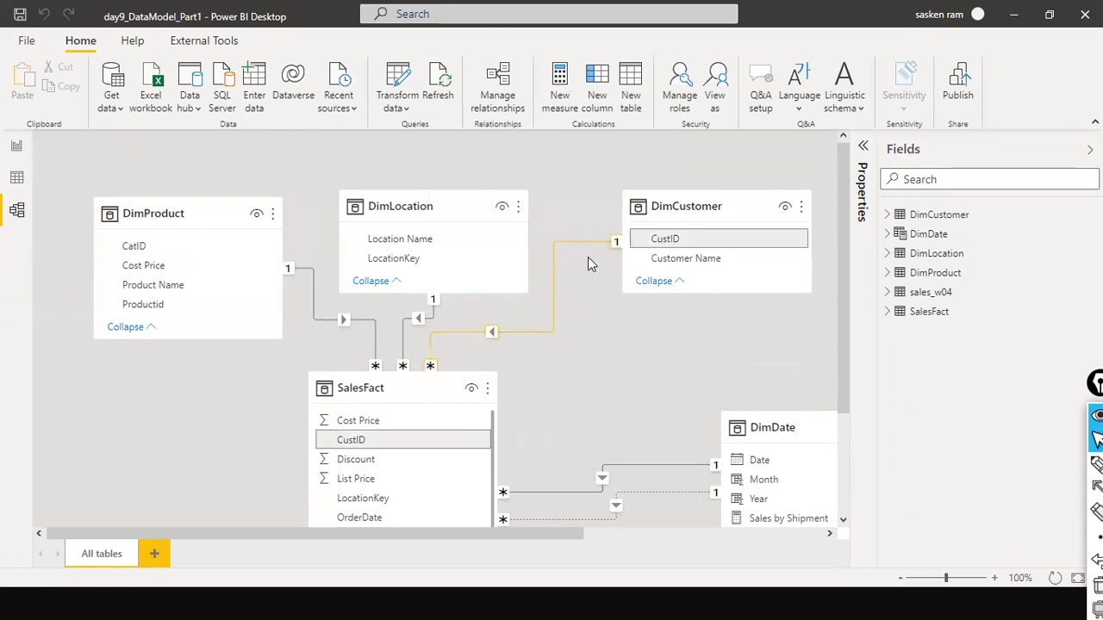
click(588, 257)
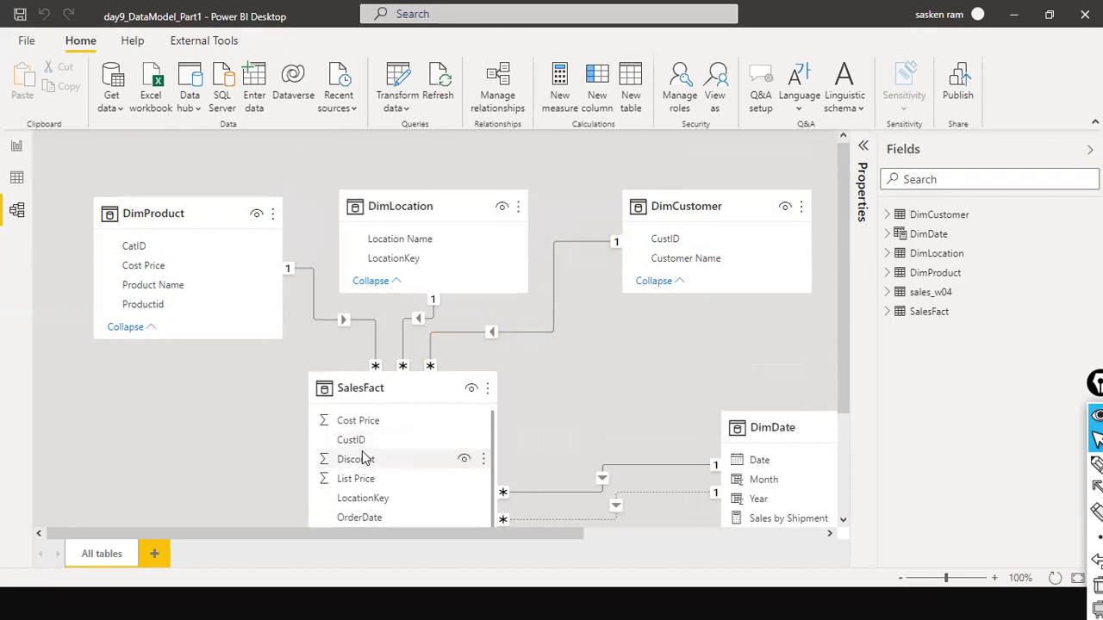
click(308, 278)
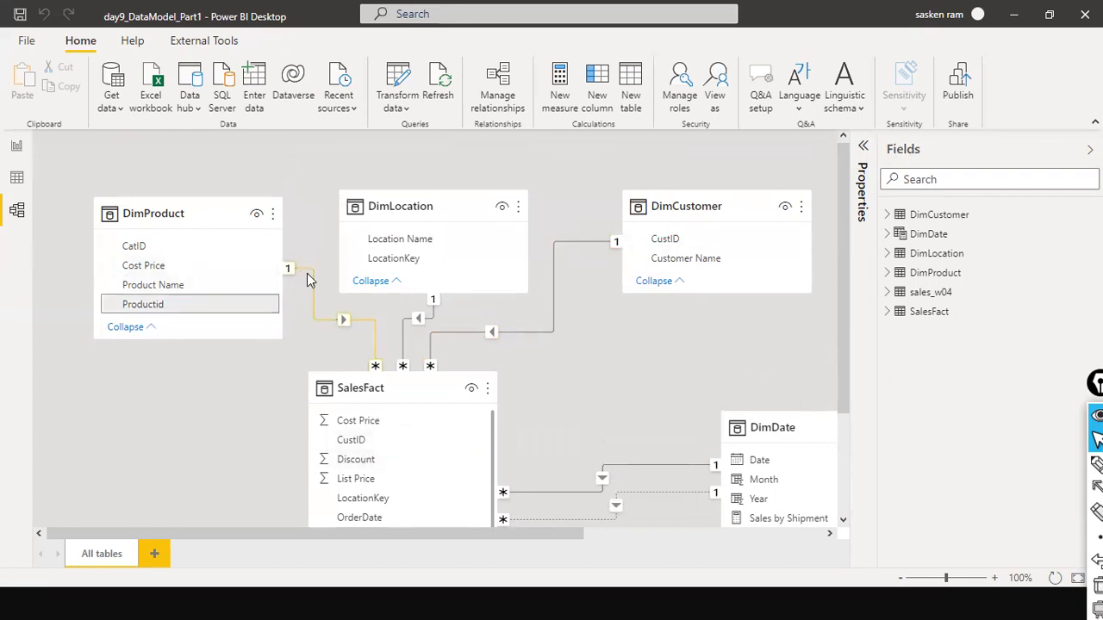
click(305, 317)
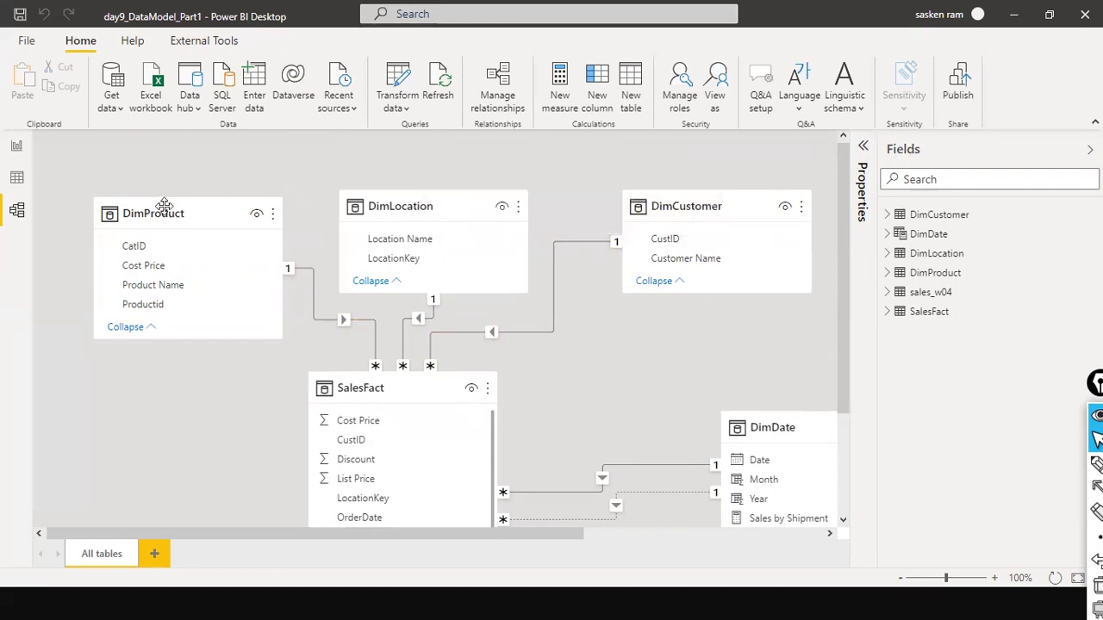
Rearrange the diagram with DimLocation above DimDate and DimCustomer between DimProduct and DimLocation
drag(377, 206, 694, 320)
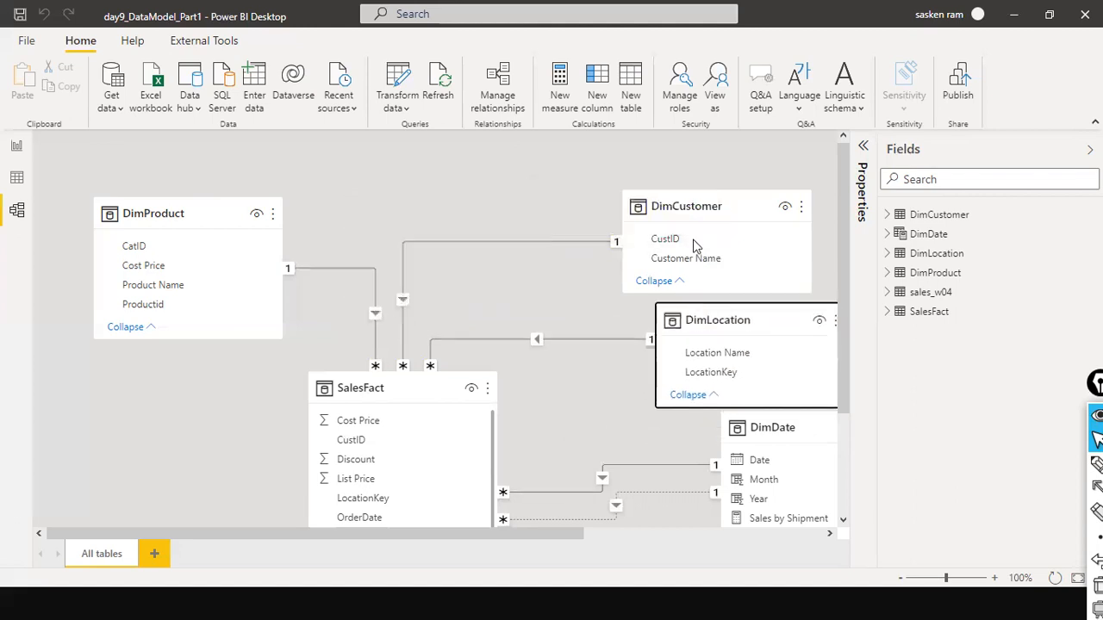
drag(612, 187, 524, 192)
drag(694, 313, 691, 276)
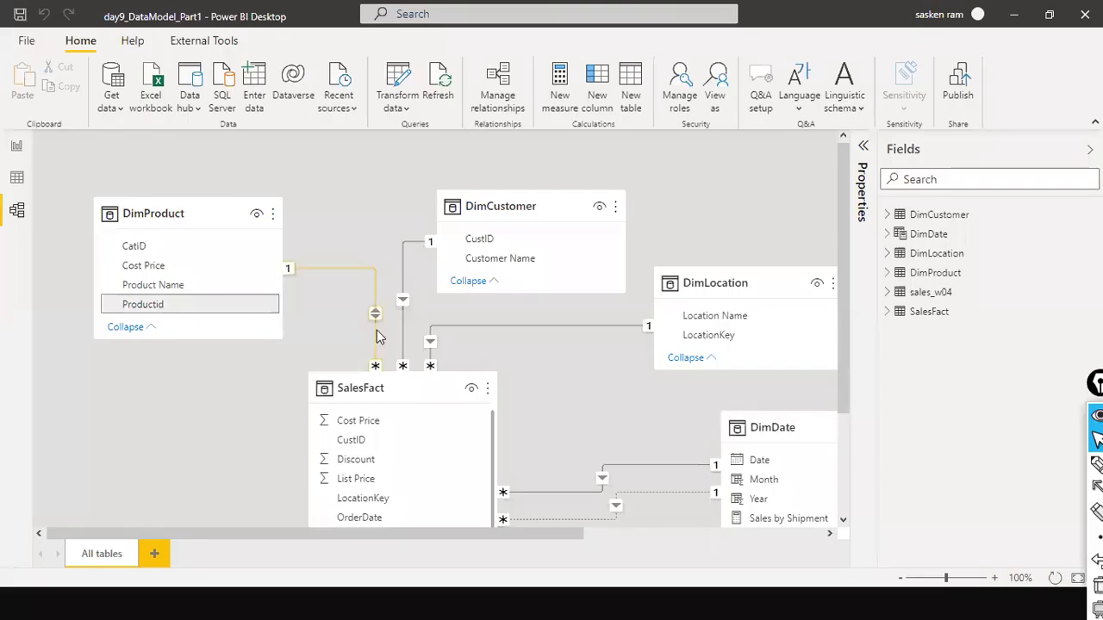
Set the cross filter direction of the DimProduct–SalesFact relationship to Single
double_click(377, 331)
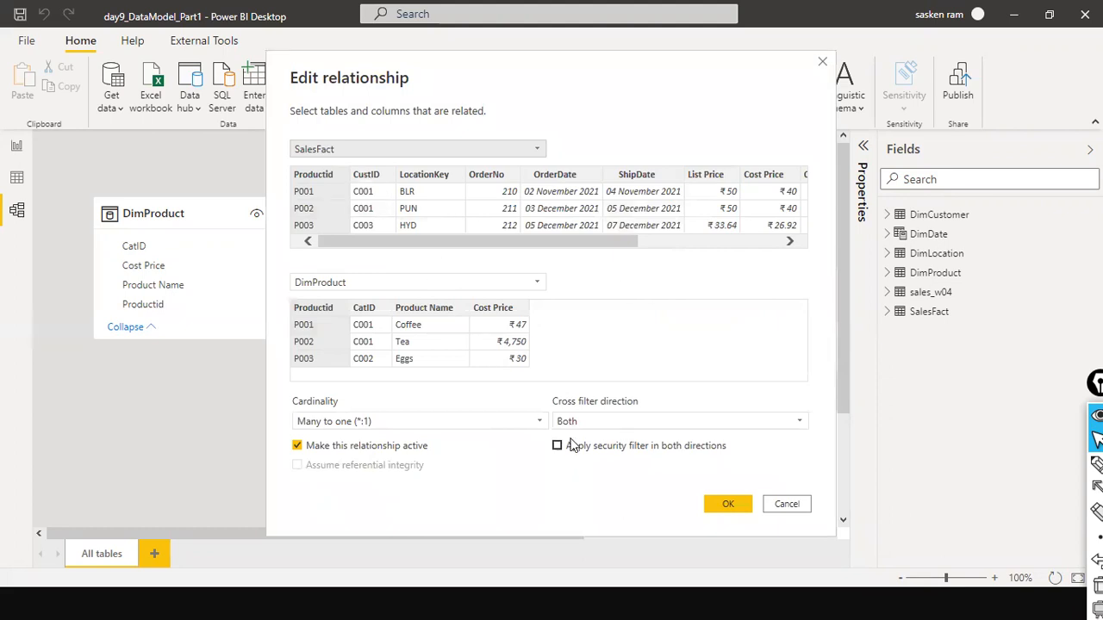
click(689, 421)
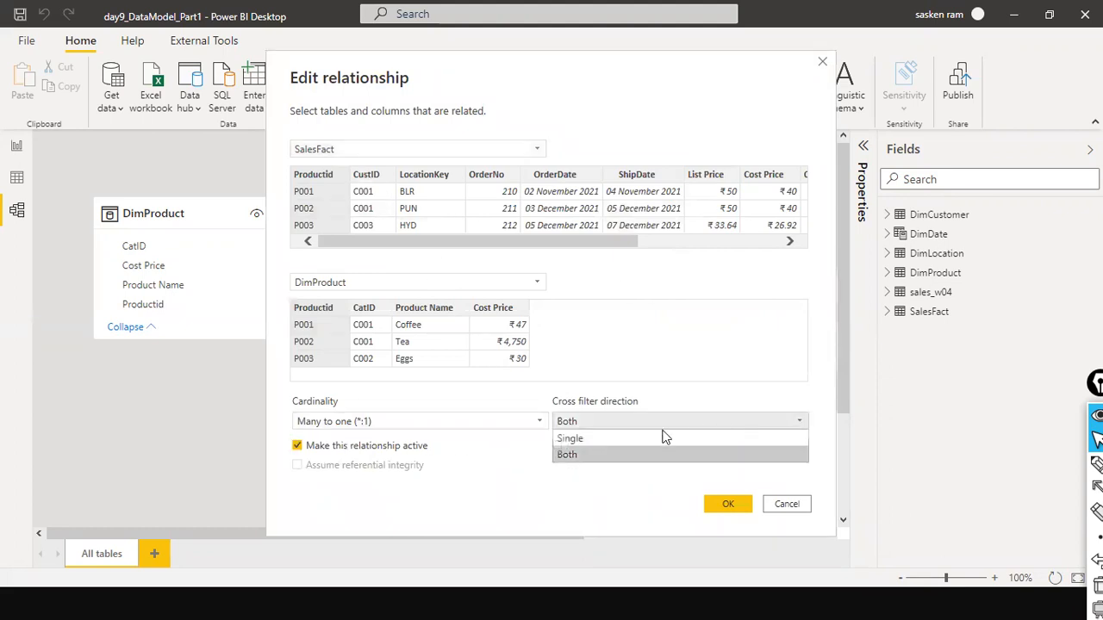
click(658, 437)
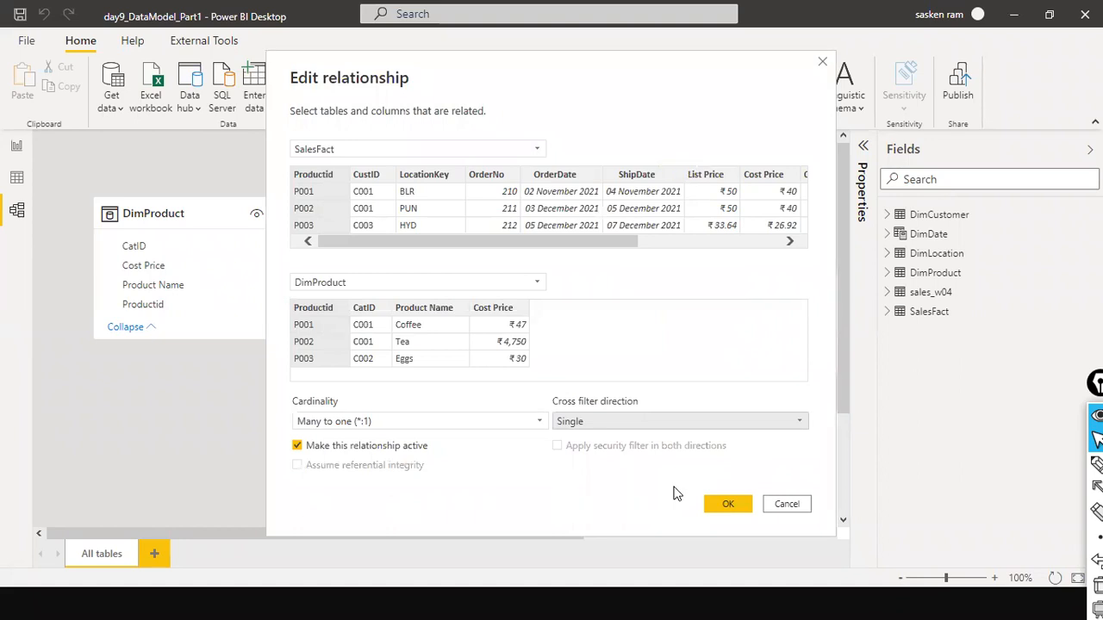
click(728, 505)
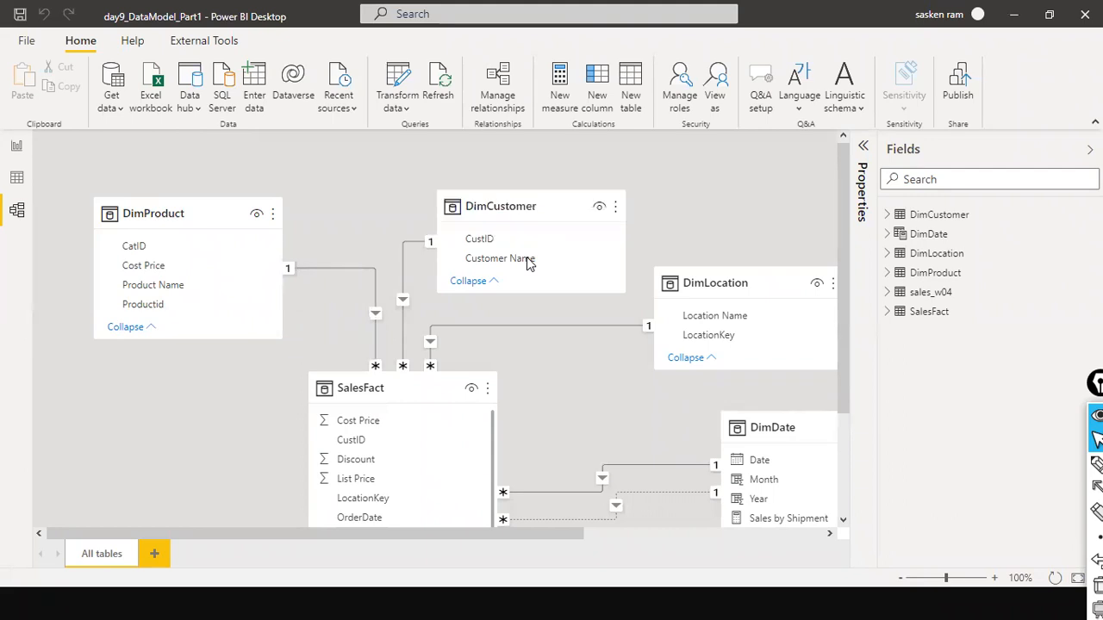
scroll(393, 142, down, 2)
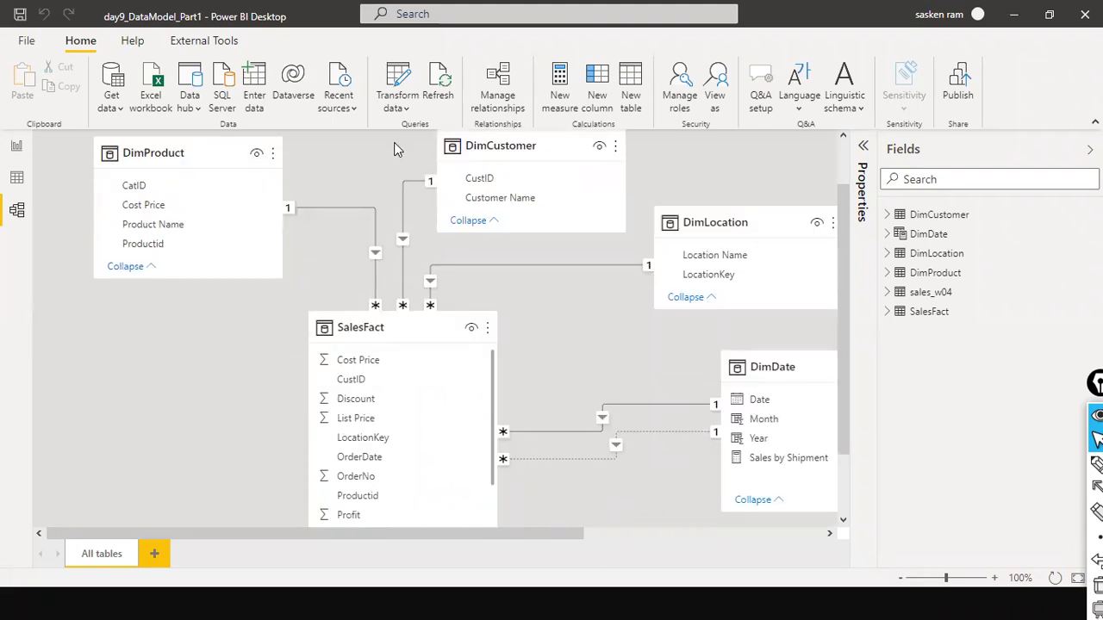
scroll(385, 181, up, 2)
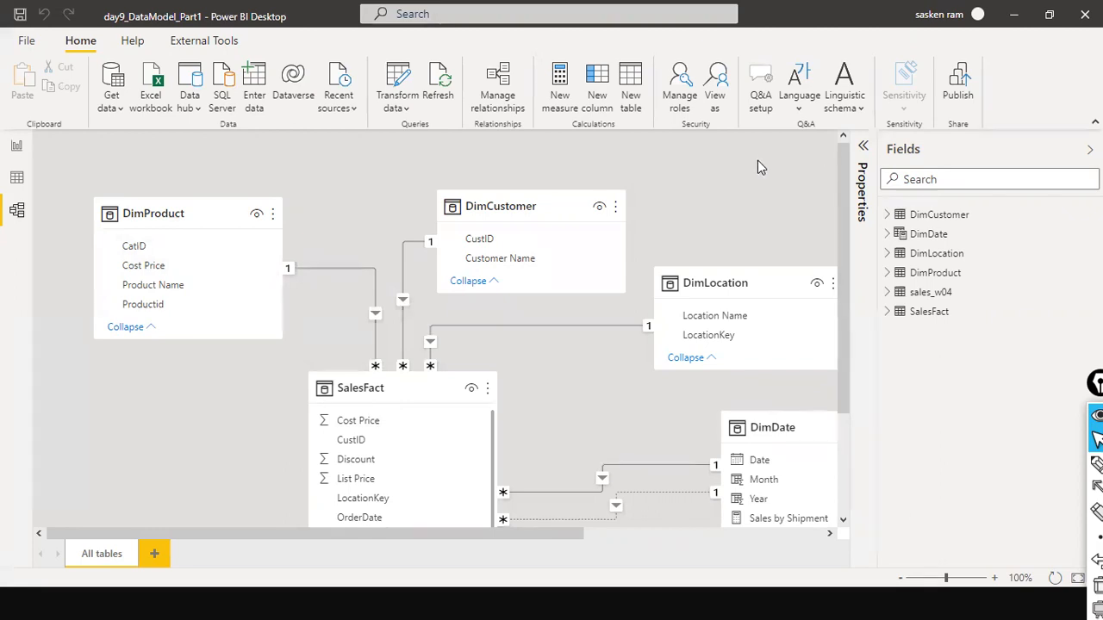
Add a new report page and place an empty table visual in the left half of the page
mouse_move(521, 211)
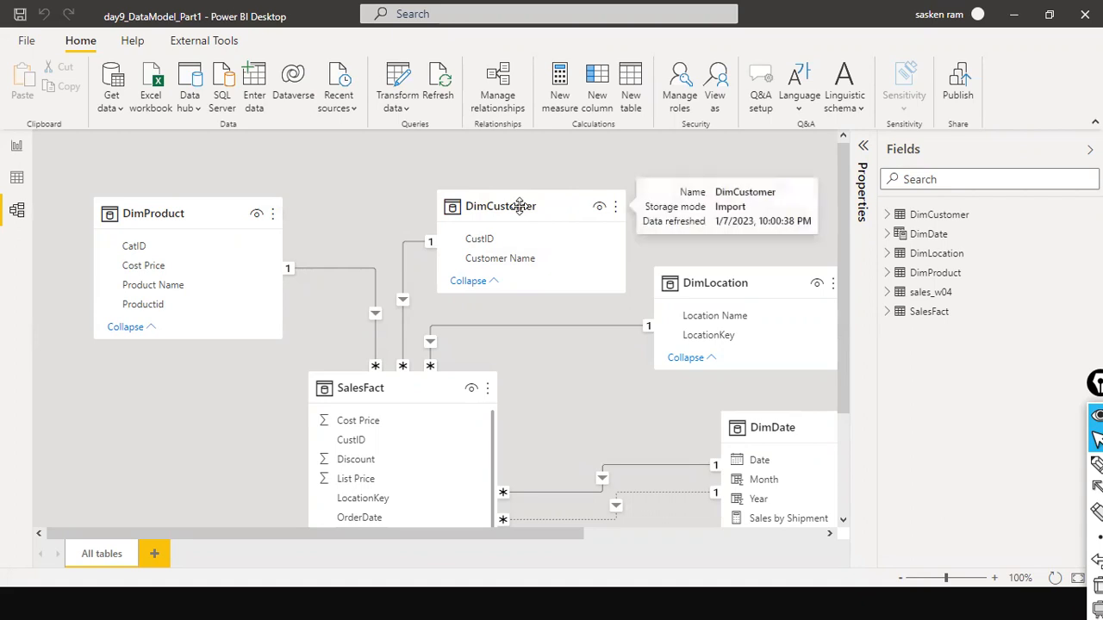
mouse_move(284, 222)
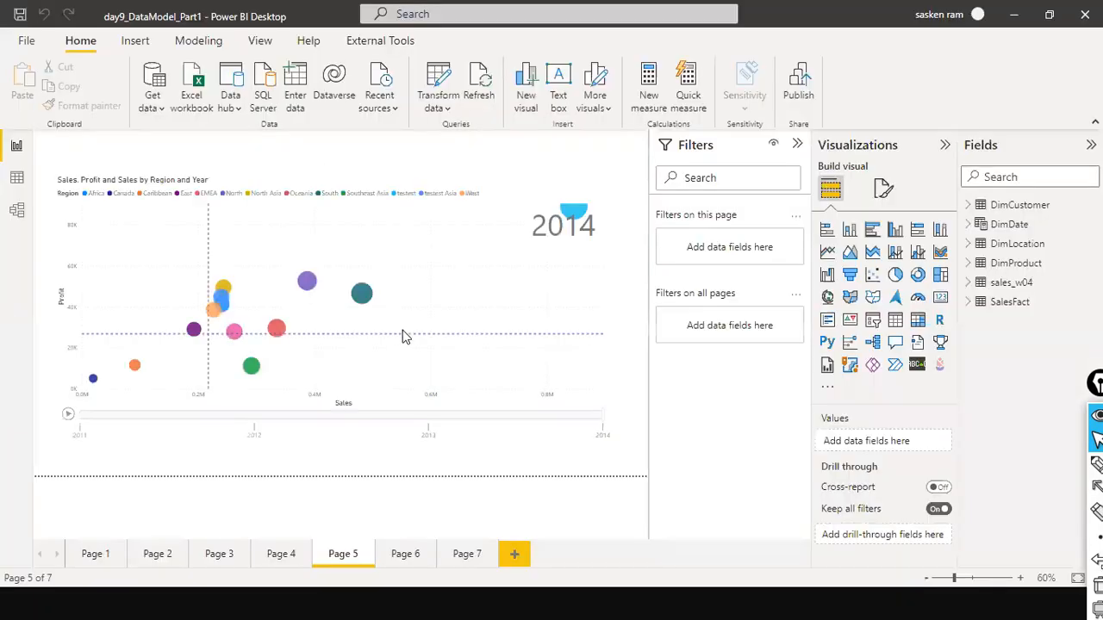
click(514, 556)
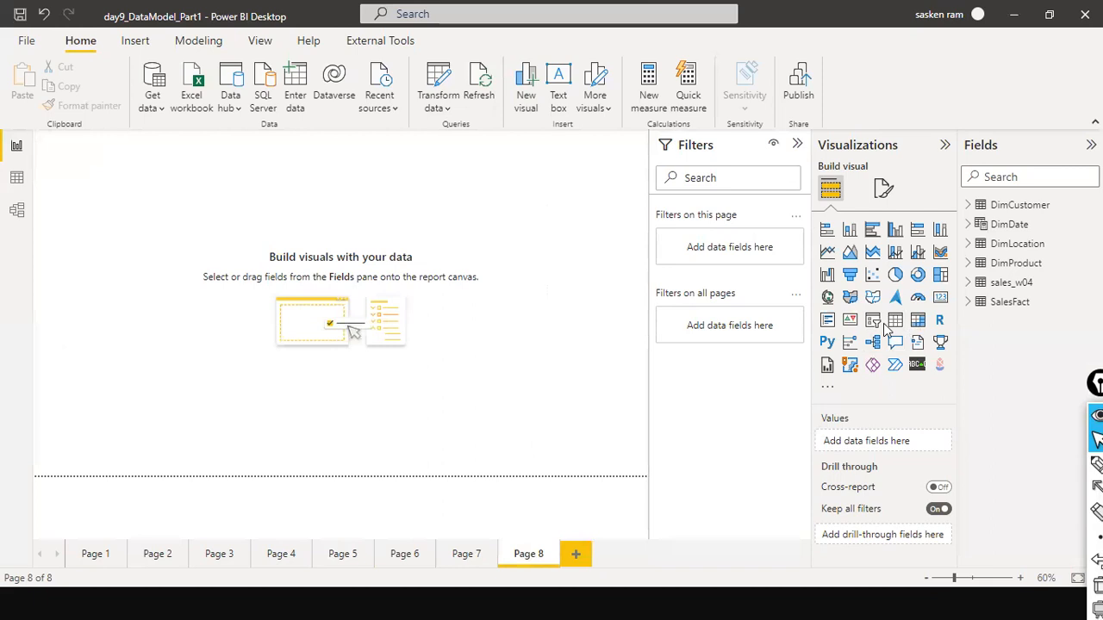
drag(125, 138, 163, 274)
drag(208, 330, 342, 352)
click(448, 353)
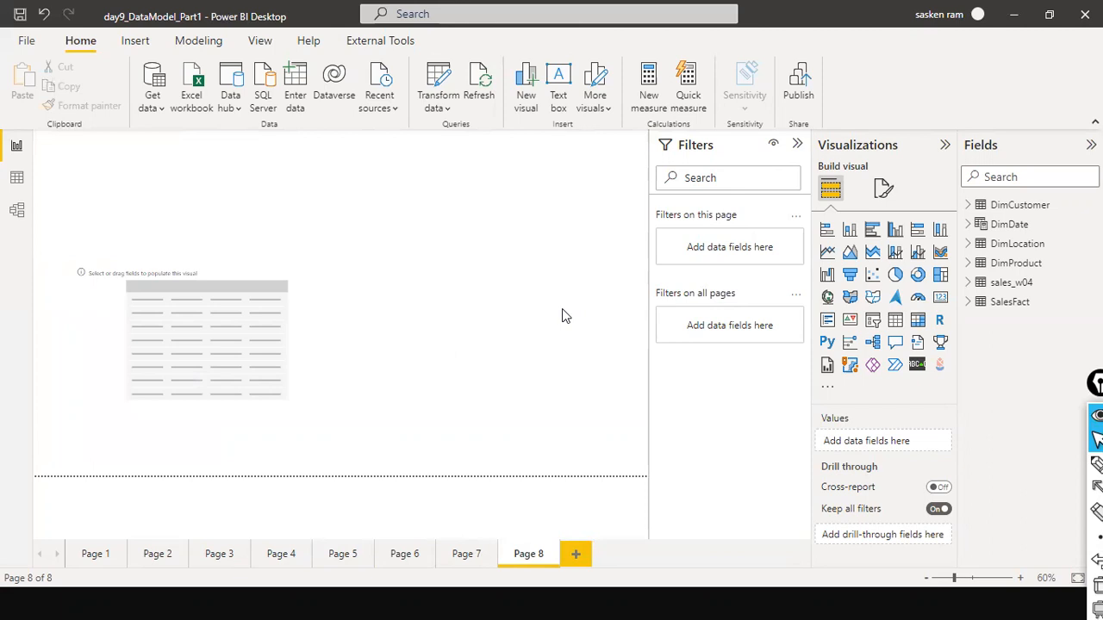
click(315, 377)
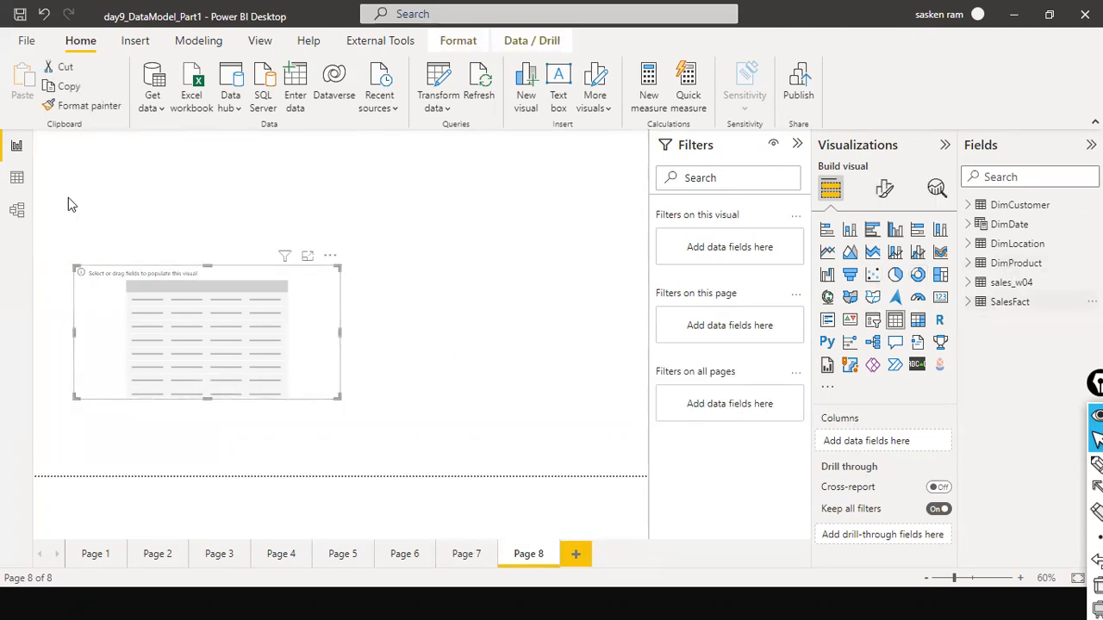
Fill the empty table visual with Customer Name from DimCustomer and Productid from DimProduct
click(17, 212)
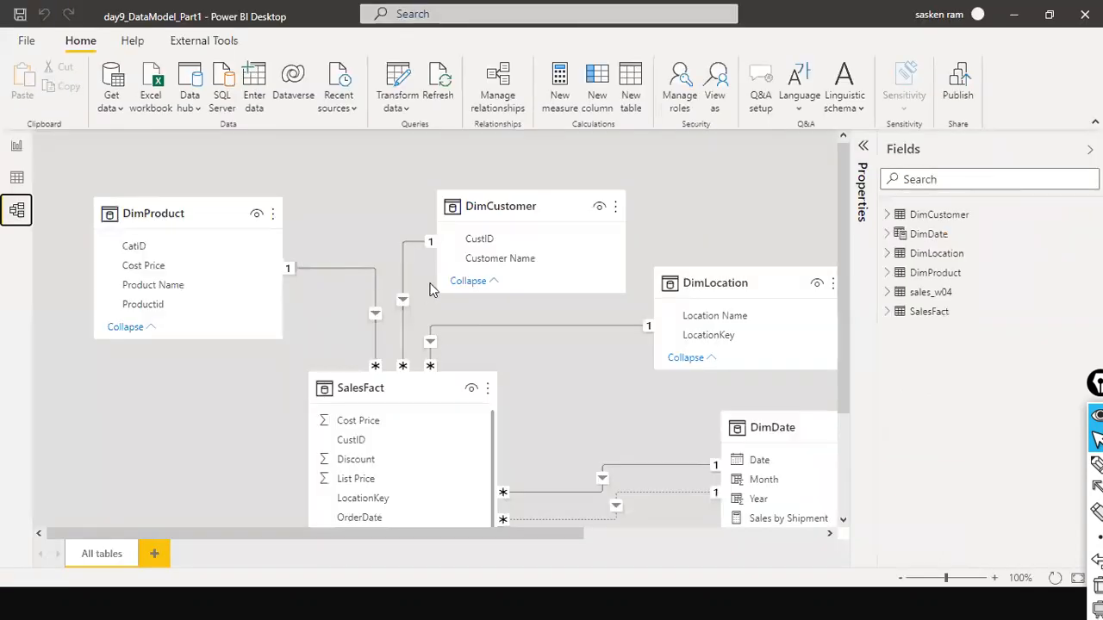
click(18, 145)
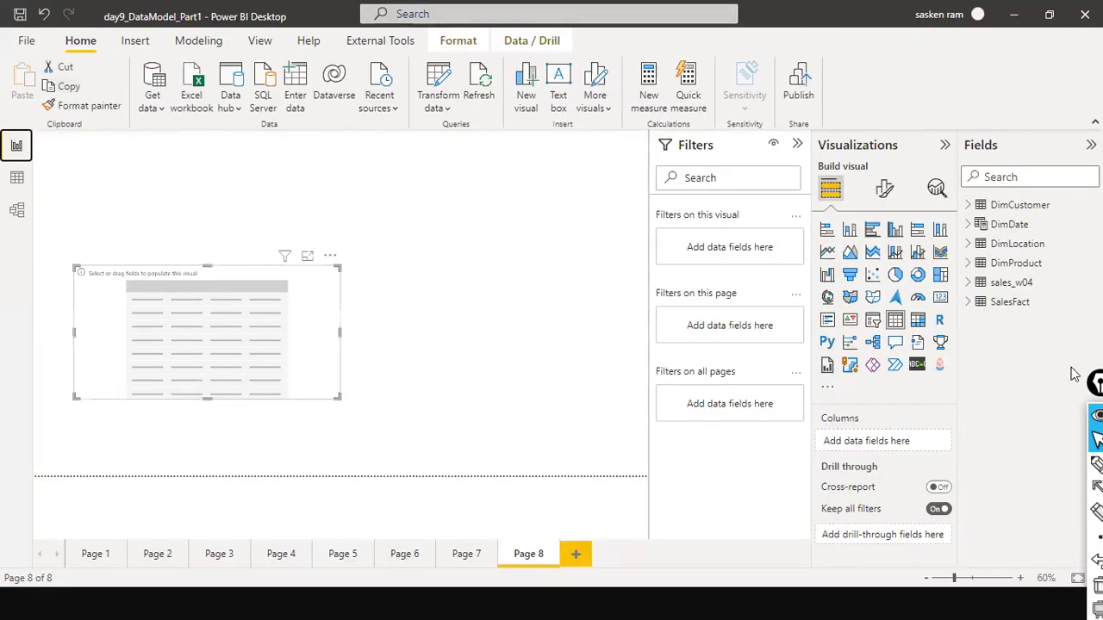
click(982, 303)
click(972, 303)
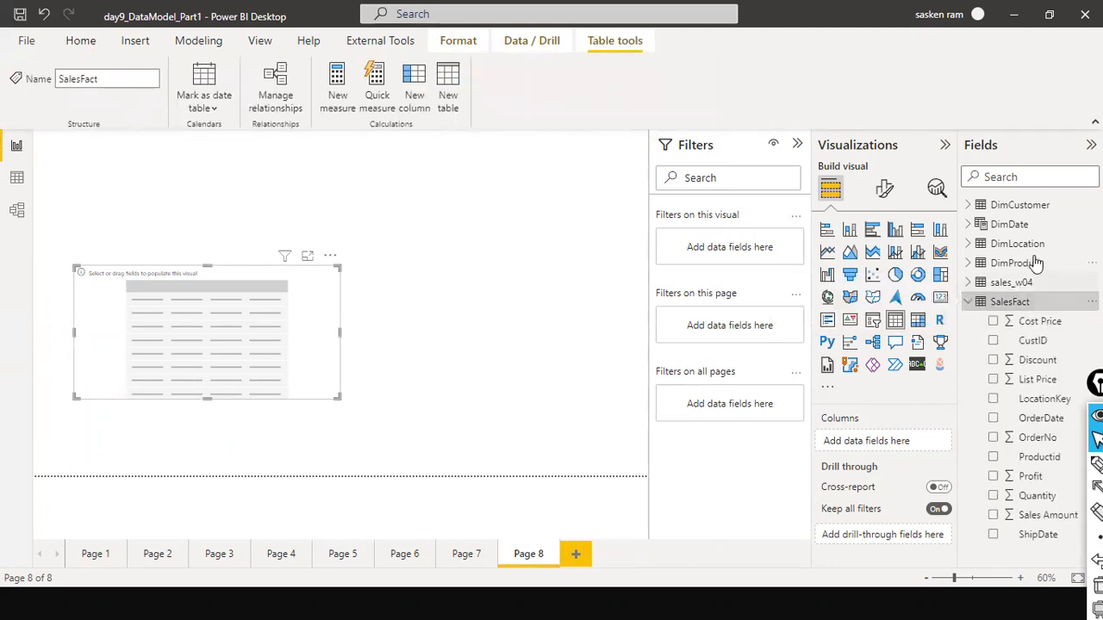
click(969, 263)
click(969, 205)
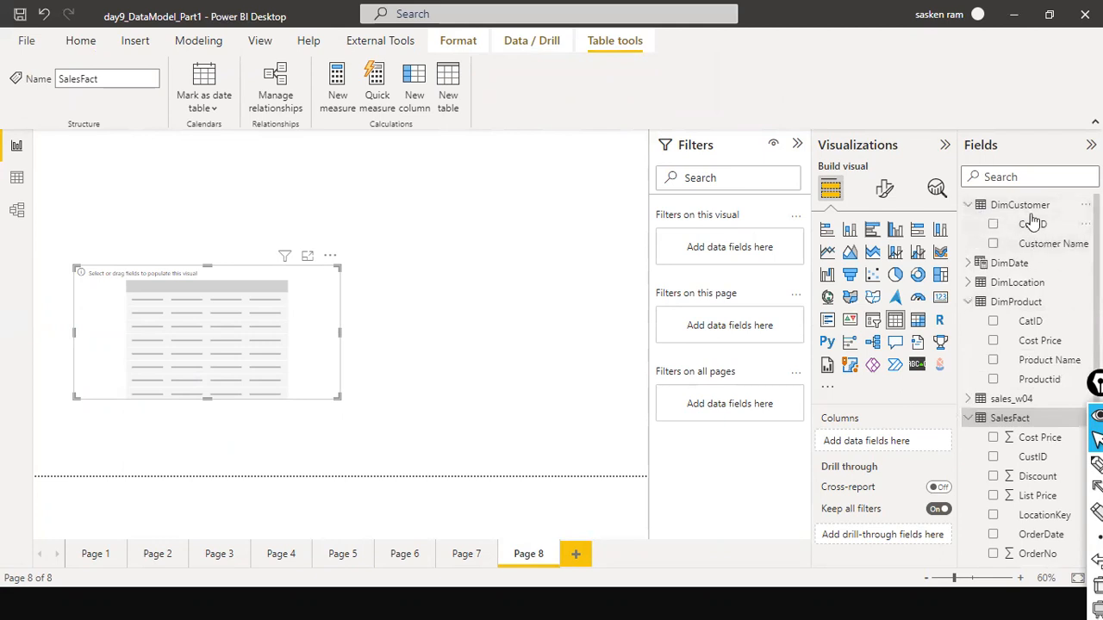
drag(1032, 249, 151, 303)
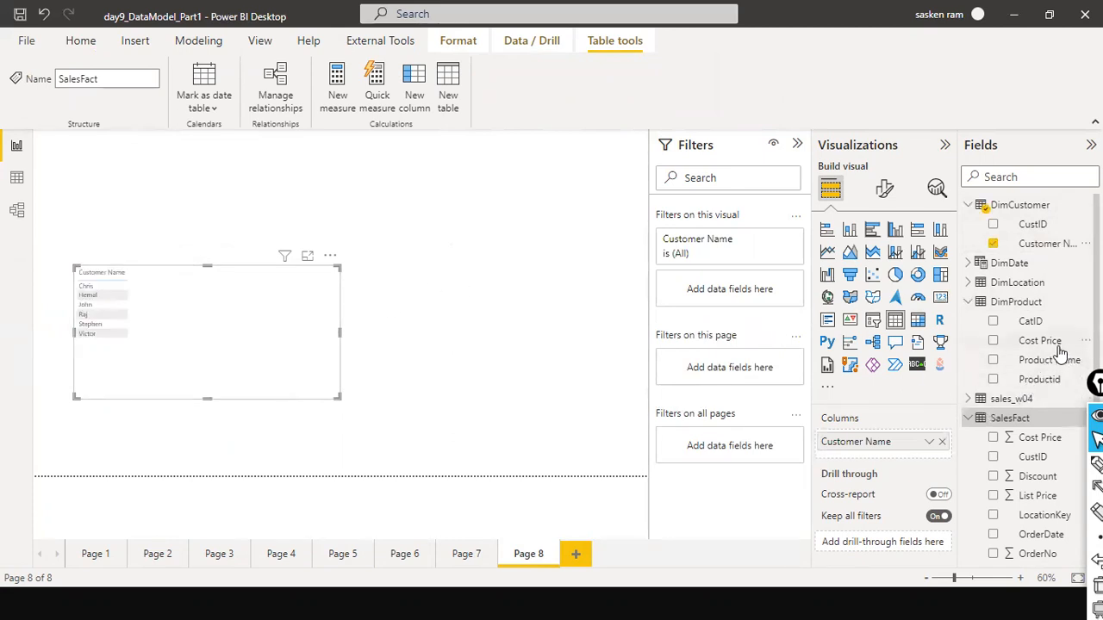
drag(1044, 380, 254, 288)
click(442, 365)
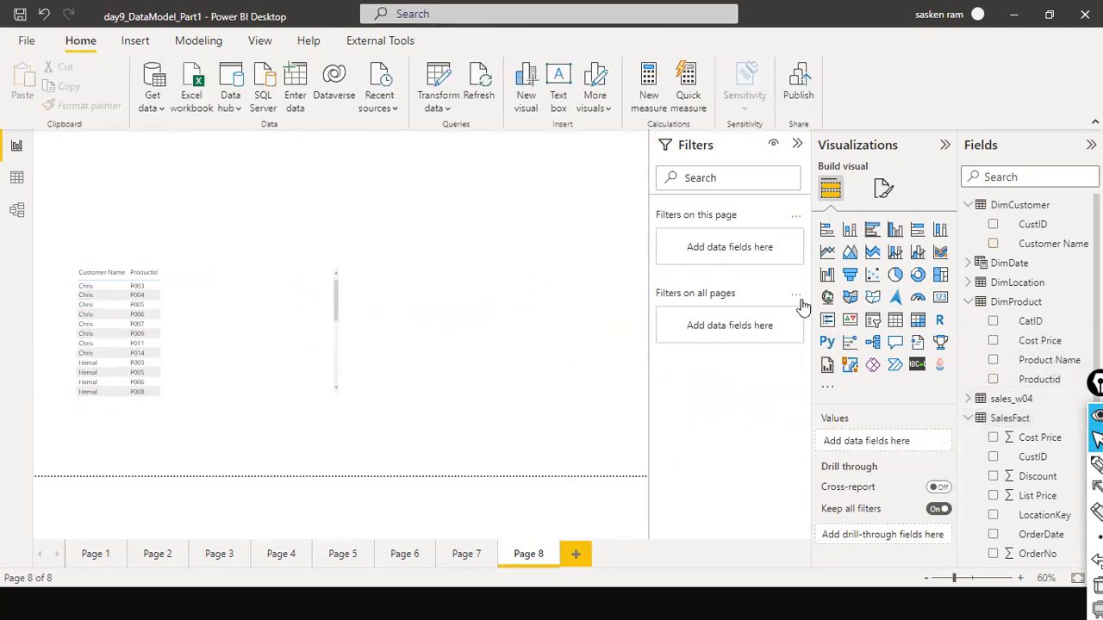
Add a second, smaller table visual beside the first one, containing only Customer Name from DimCustomer
click(895, 320)
drag(591, 312, 569, 340)
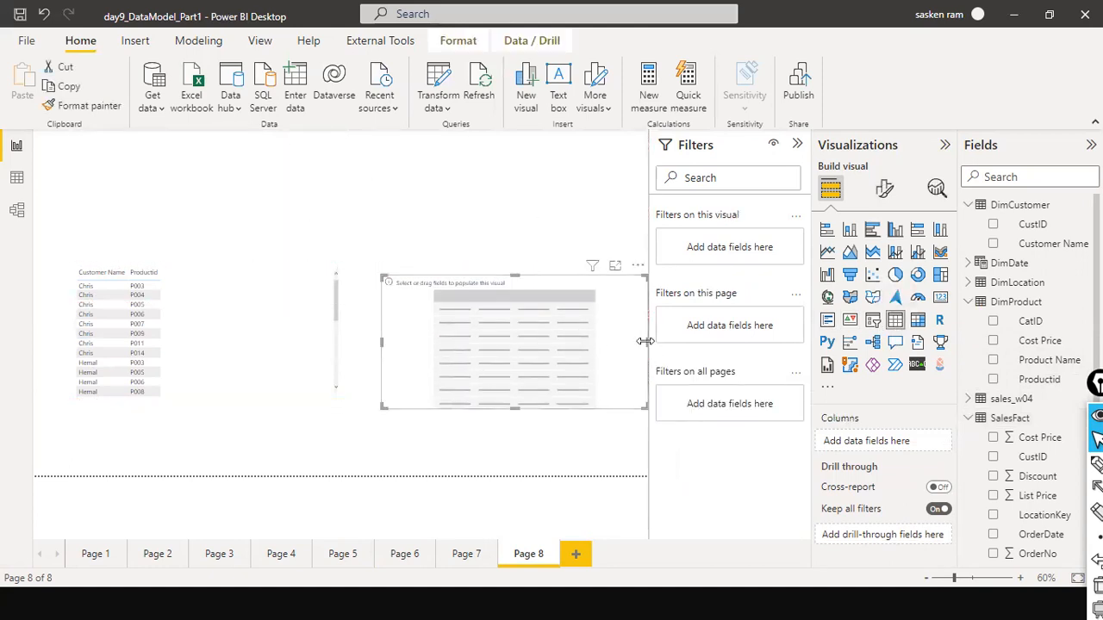
drag(645, 342, 588, 342)
click(606, 247)
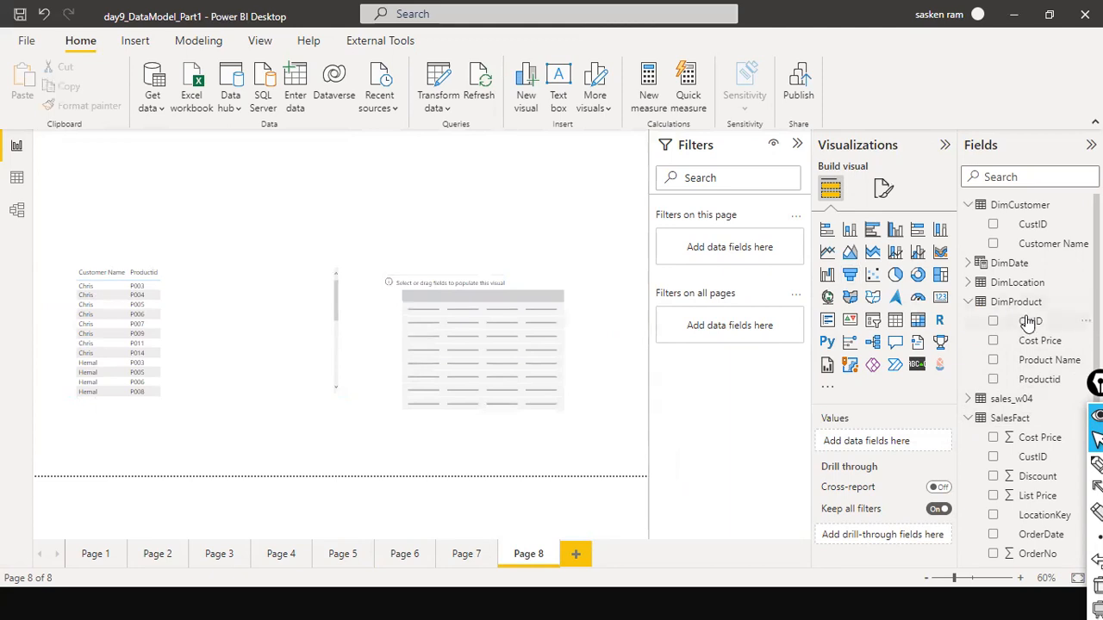
drag(1058, 248, 492, 333)
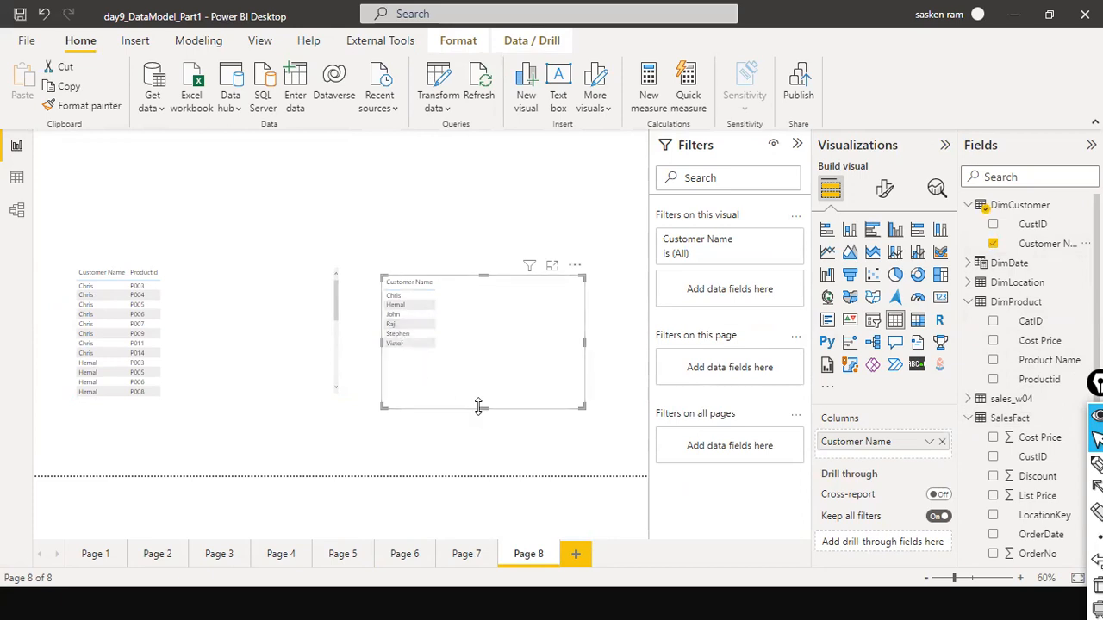
drag(485, 408, 487, 368)
drag(512, 321, 507, 348)
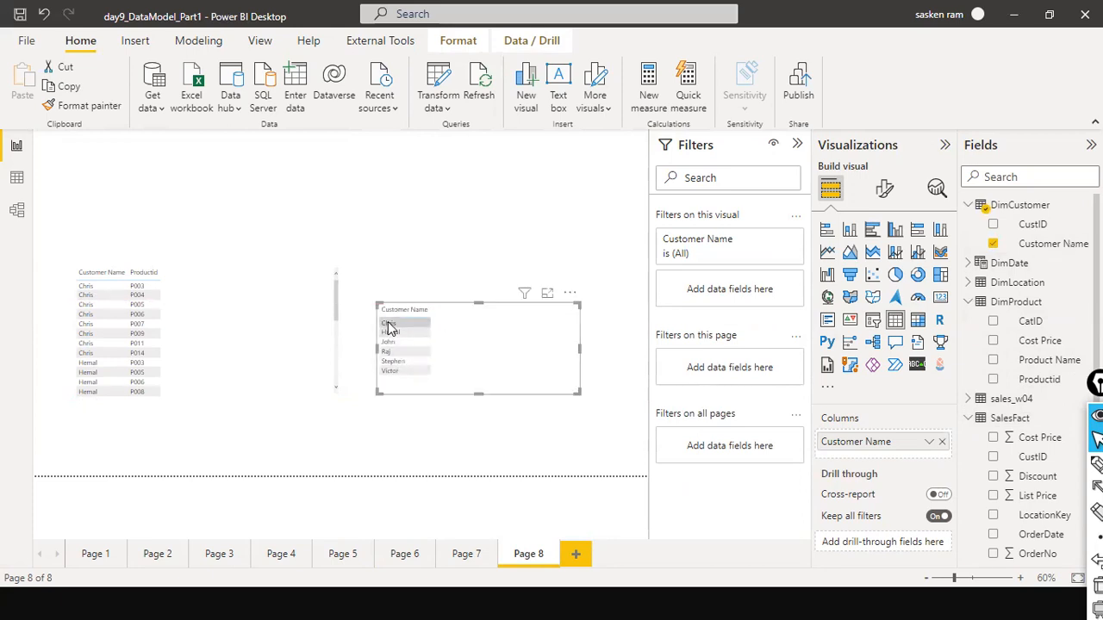
Summarize the Productid column of the first table visual as Count
click(270, 307)
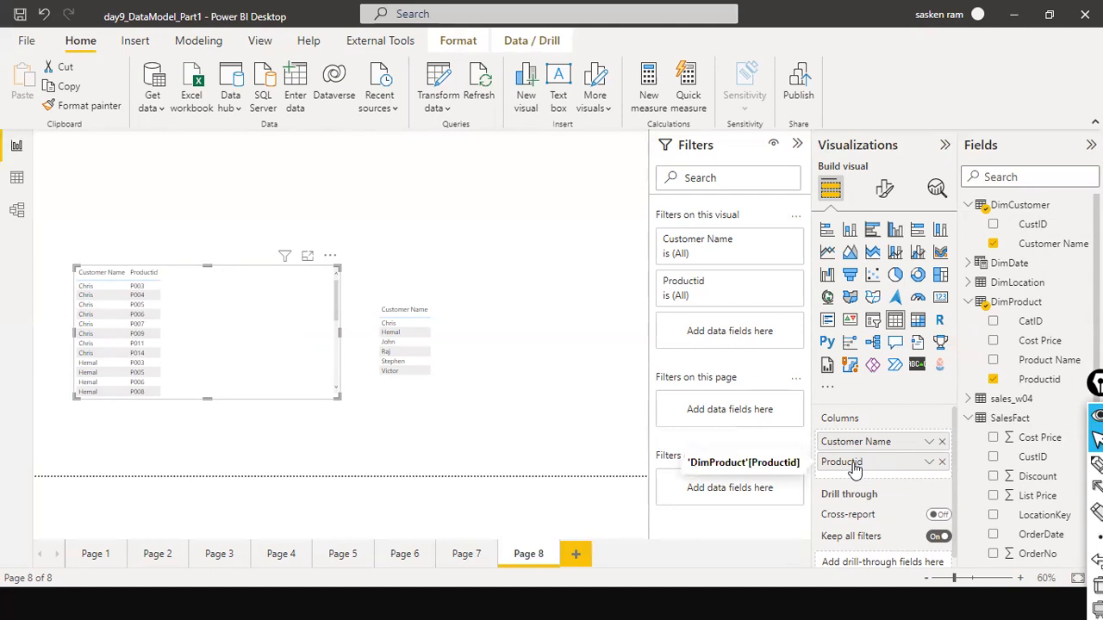
click(929, 463)
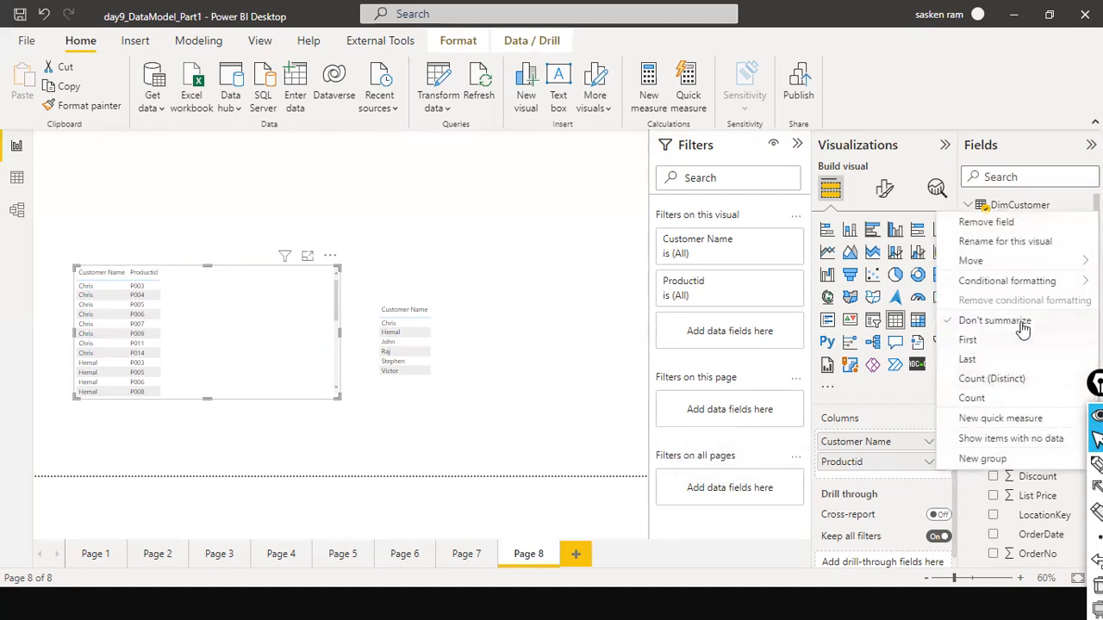
click(972, 398)
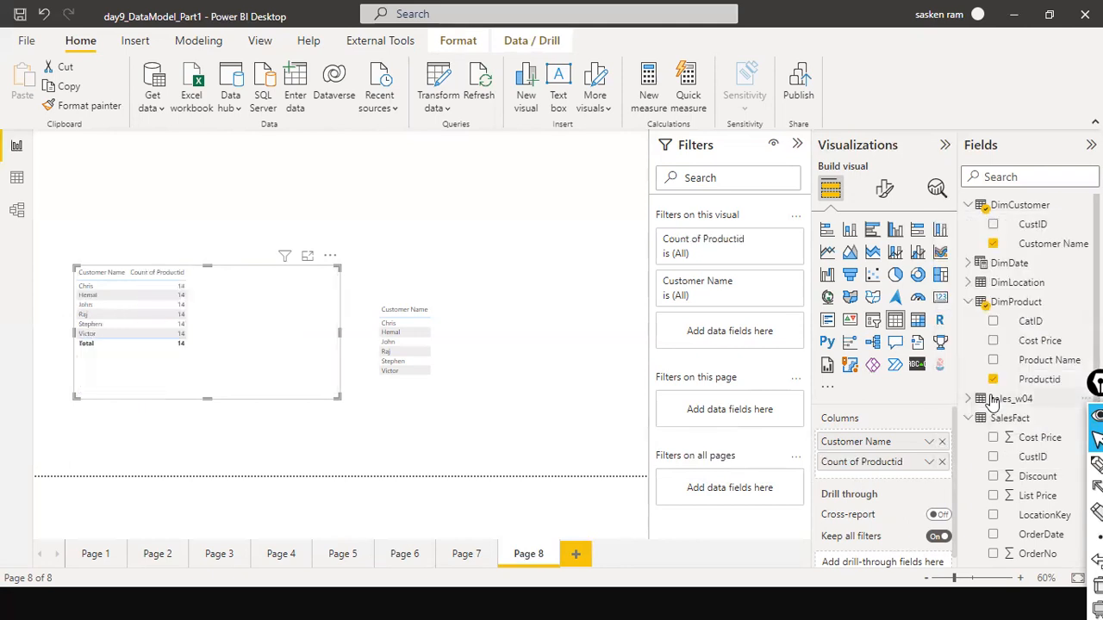
click(591, 282)
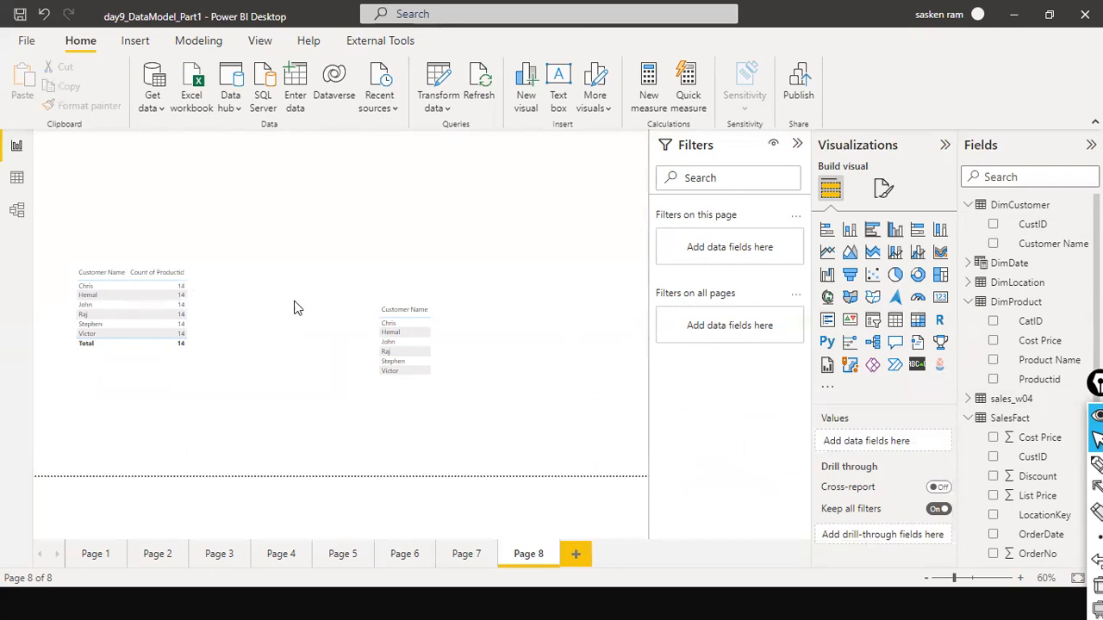
Shrink the customer and product count table visual in width and height to fit its rows more closely
click(227, 315)
drag(268, 324, 259, 328)
drag(174, 382, 178, 356)
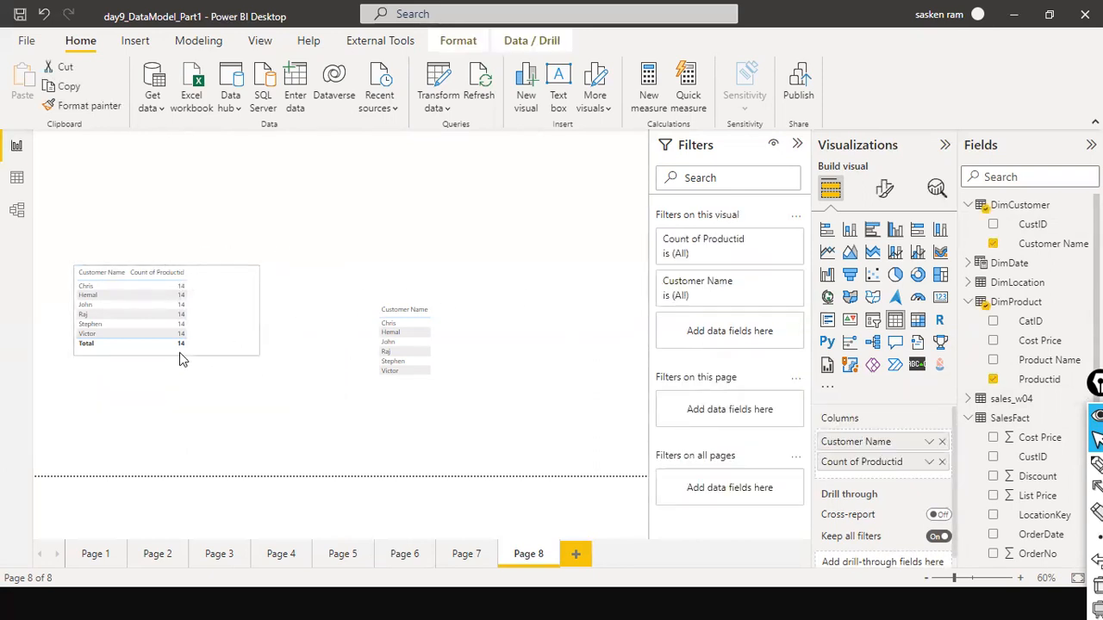
click(330, 305)
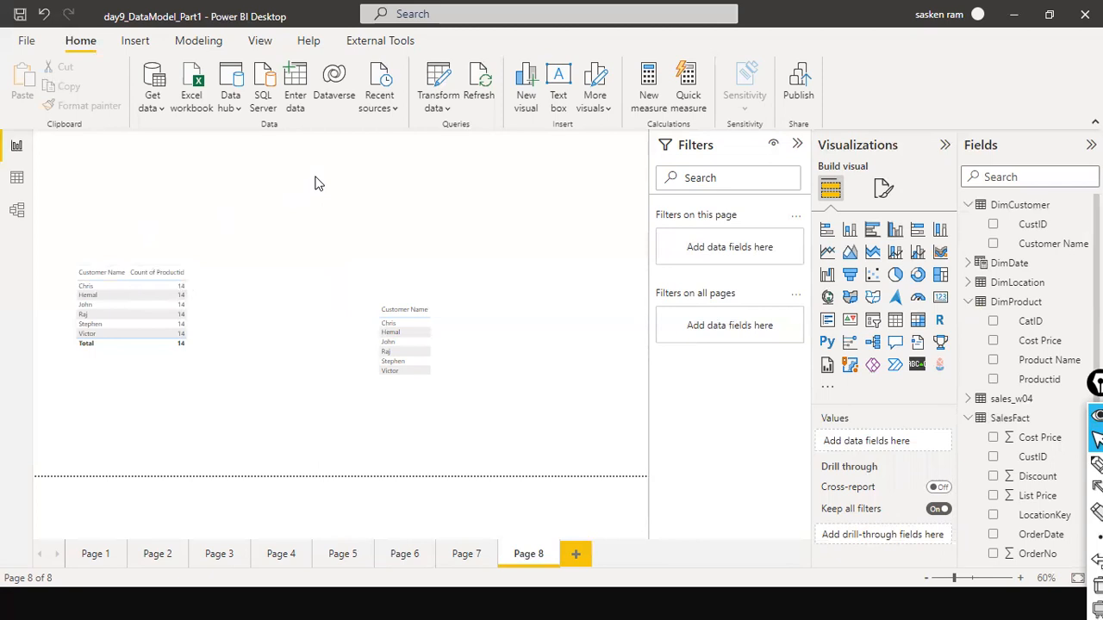
Annotate the count table's two columns with red pen arrows labelled DimCustomer and DimProduct, and clear the ink
key(ctrl+shift+3)
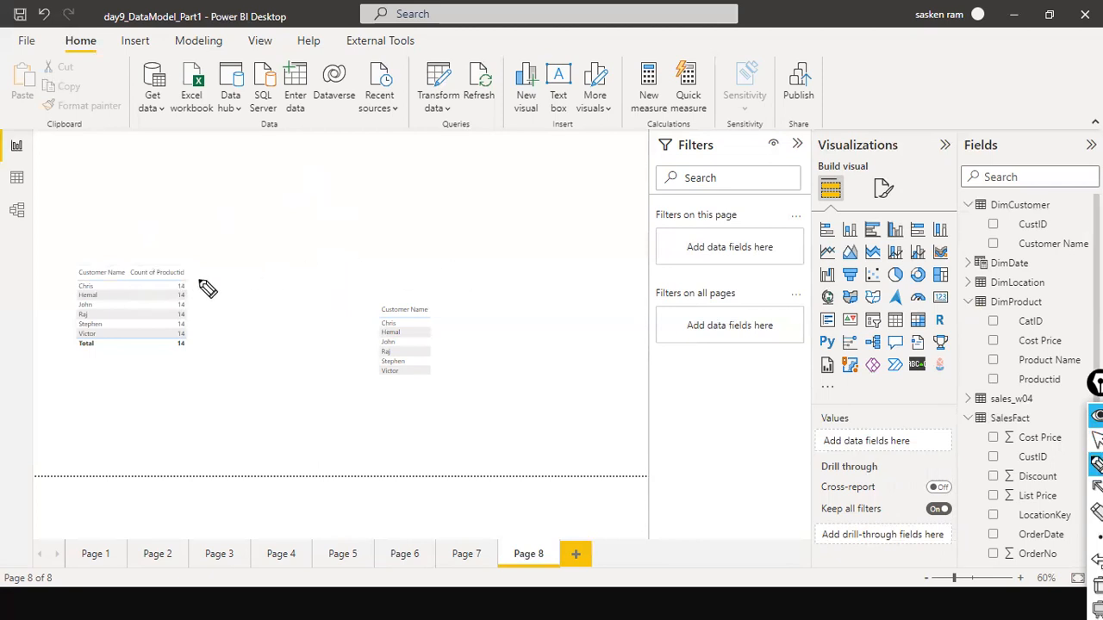
drag(94, 256, 107, 225)
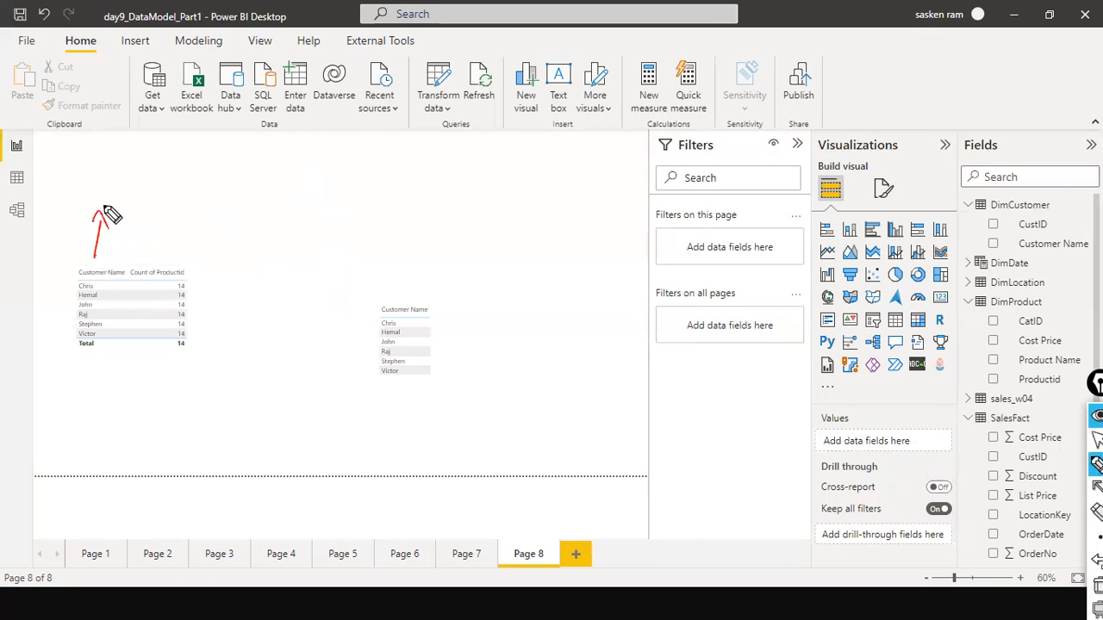
mouse_move(87, 176)
mouse_down()
mouse_move(97, 185)
mouse_move(100, 173)
mouse_move(183, 134)
mouse_up()
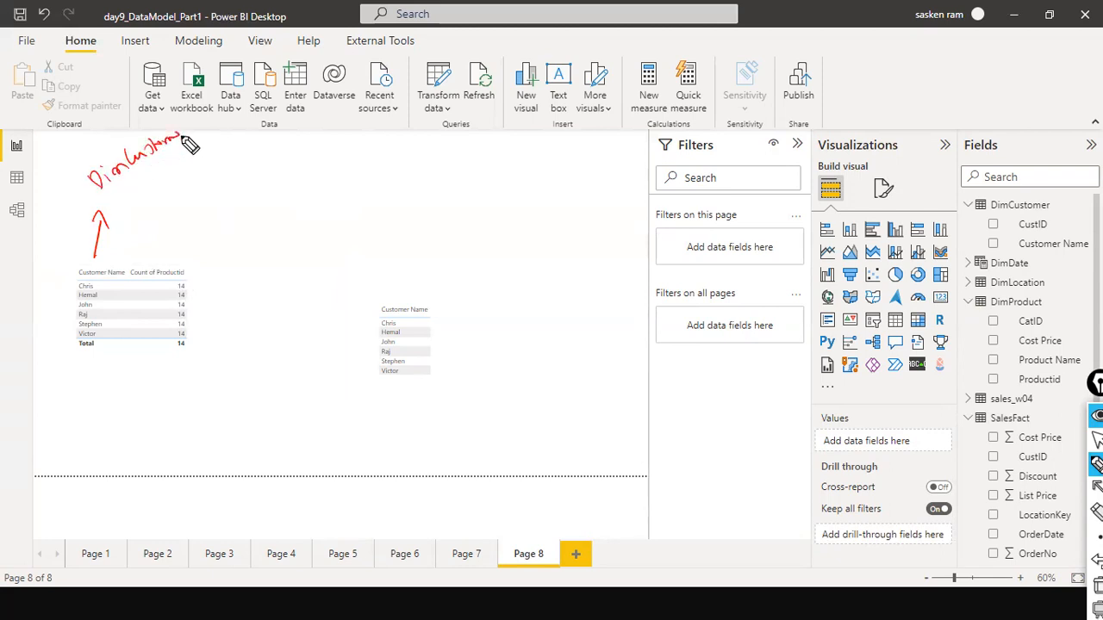
mouse_move(190, 257)
mouse_down()
mouse_move(210, 225)
mouse_move(224, 236)
mouse_up()
mouse_move(246, 197)
mouse_down()
mouse_move(247, 214)
mouse_move(279, 182)
mouse_move(356, 161)
mouse_up()
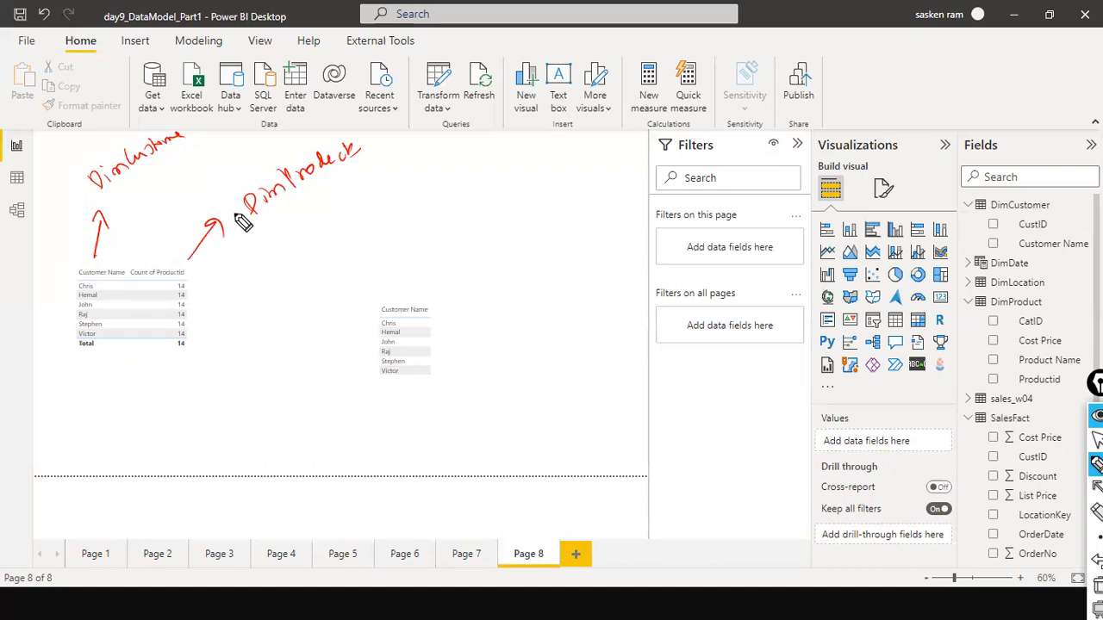
key(ctrl+shift+7)
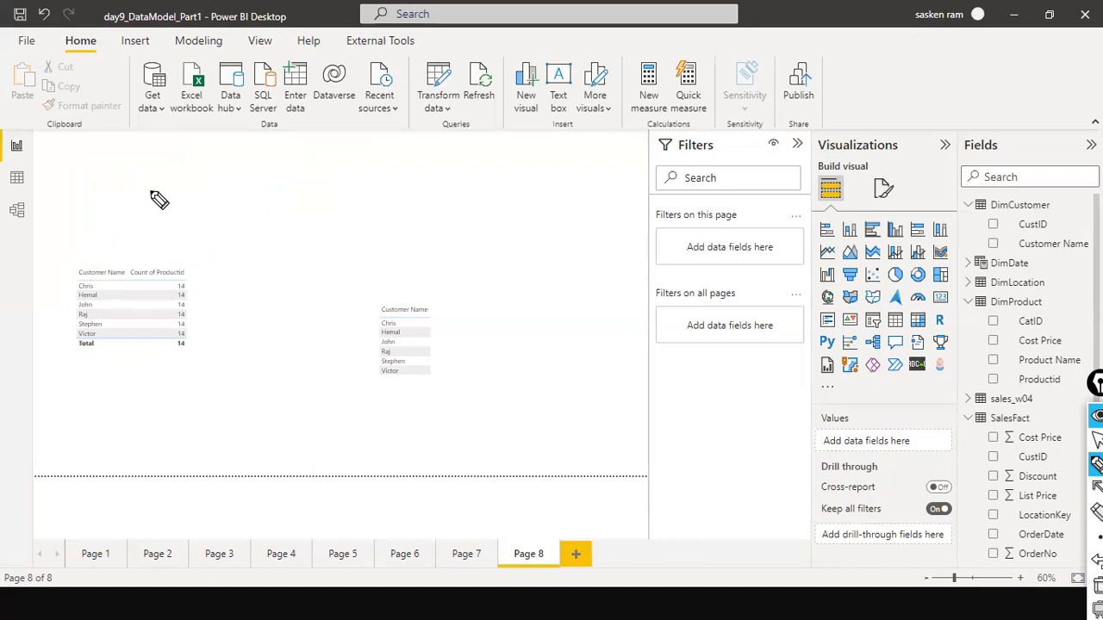
Redraw the pen arrows labelled DimCustomer and DimProduct over the count table's columns and return to the model diagram
mouse_move(96, 256)
mouse_down()
mouse_move(118, 190)
mouse_move(189, 129)
mouse_up()
mouse_move(198, 252)
mouse_down()
mouse_move(239, 204)
mouse_move(239, 179)
mouse_move(267, 177)
mouse_move(317, 130)
mouse_up()
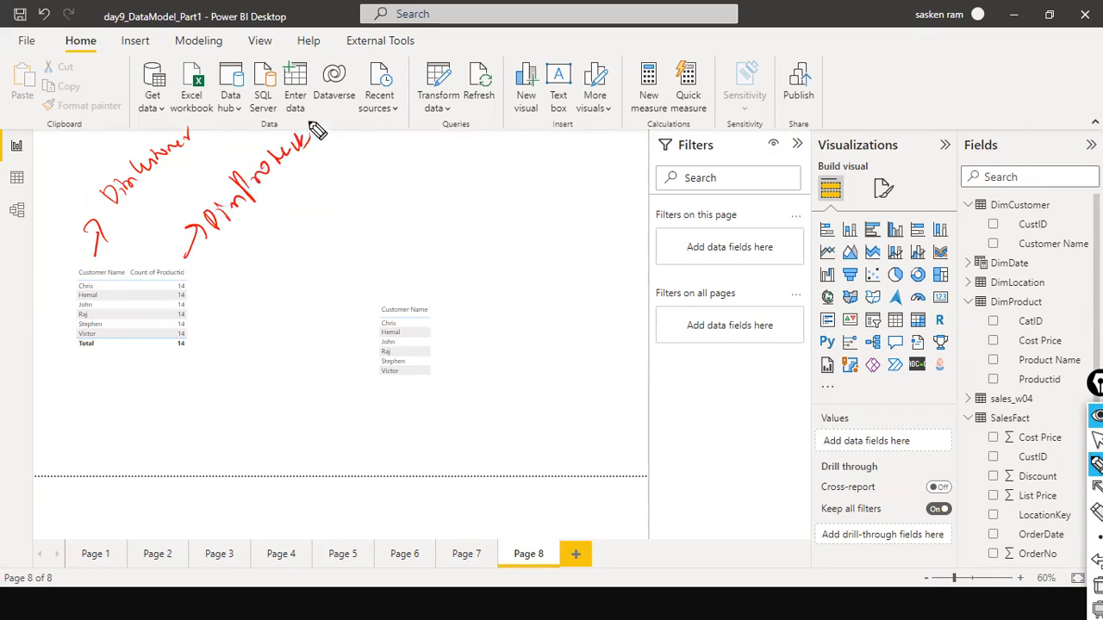
key(ctrl+shift+2)
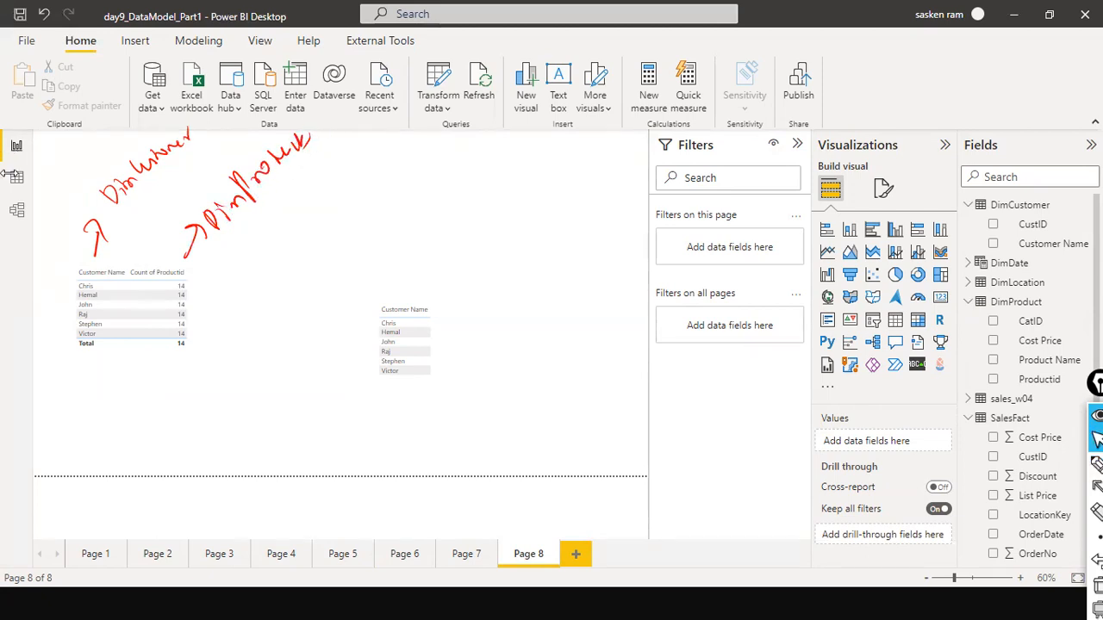
click(17, 210)
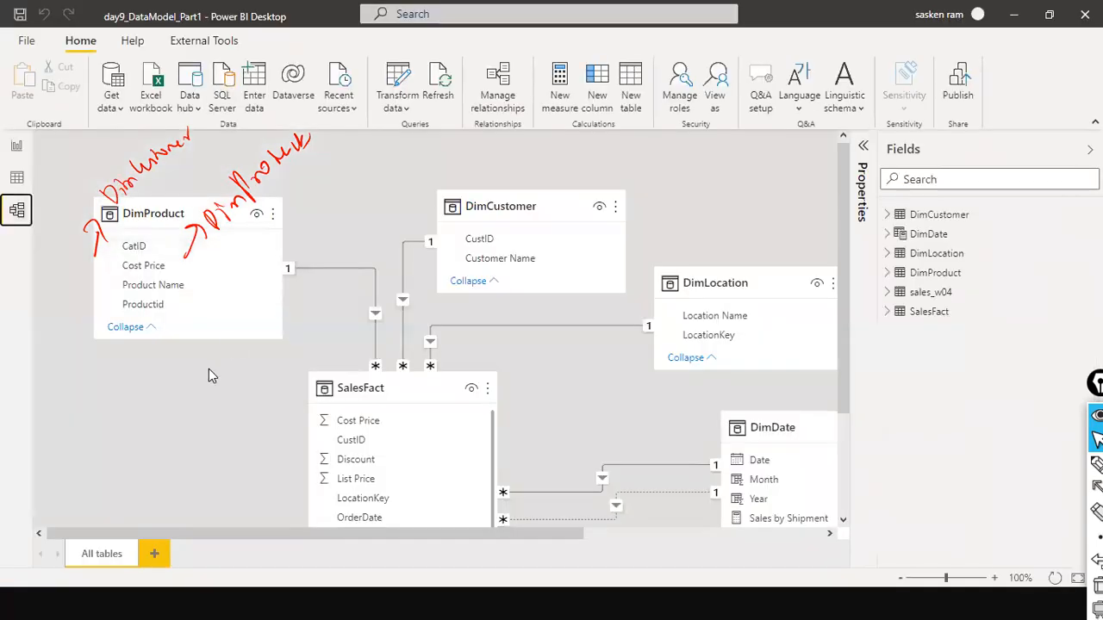
Set the cross filter direction of the relationship between SalesFact and DimProduct to Both
click(374, 352)
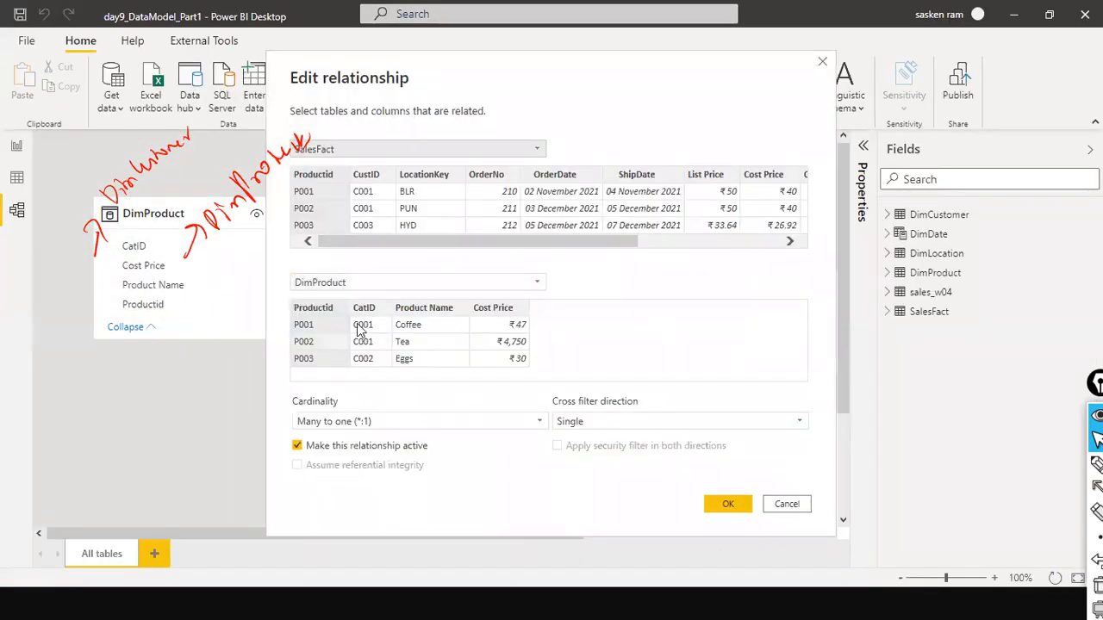
click(787, 427)
click(766, 453)
click(736, 503)
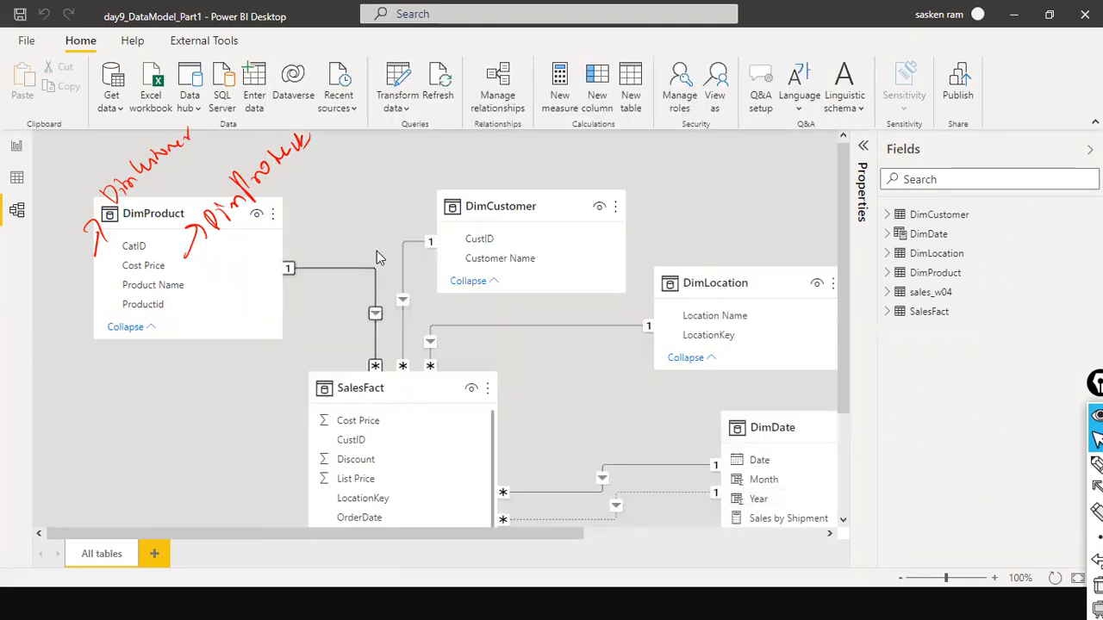
Add DimCustomer's CustID to the report table visual that lists only Customer Name
click(16, 146)
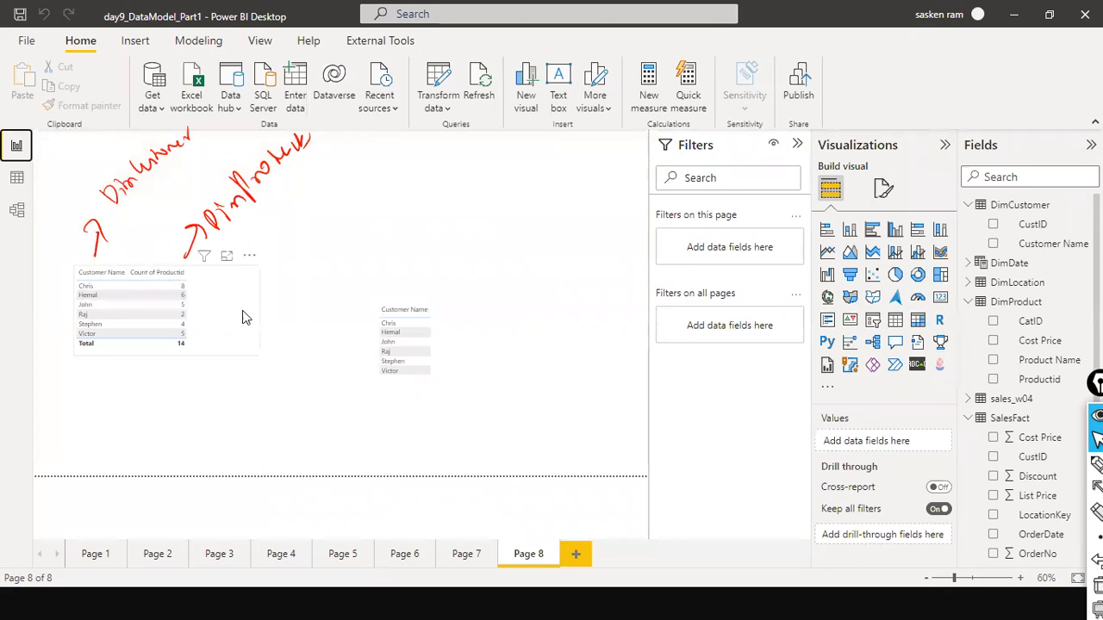
click(512, 341)
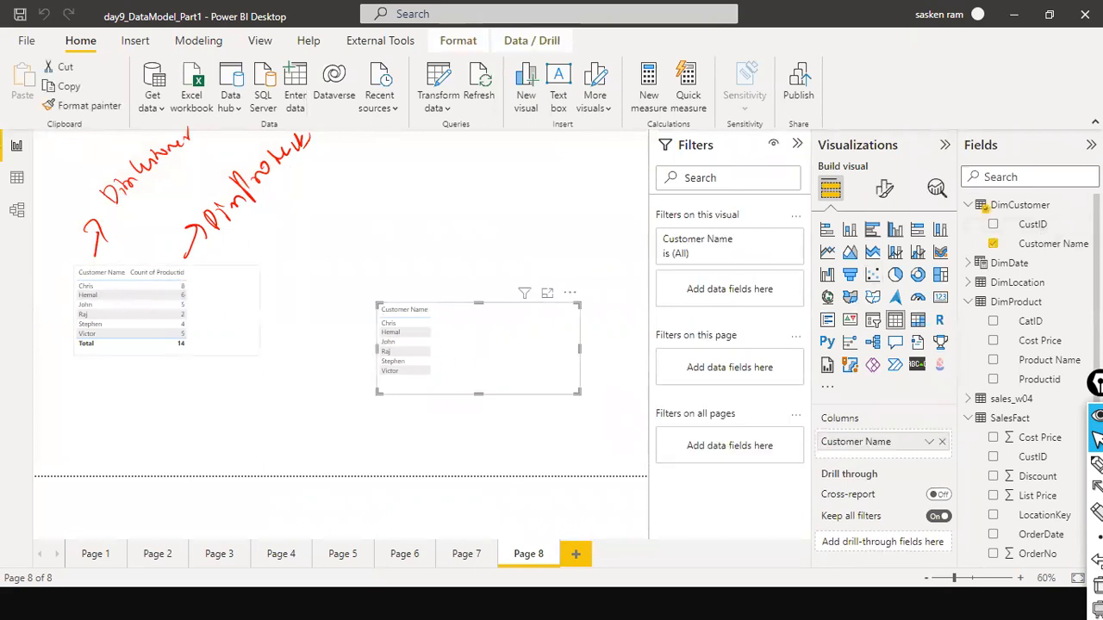
drag(1042, 231, 504, 315)
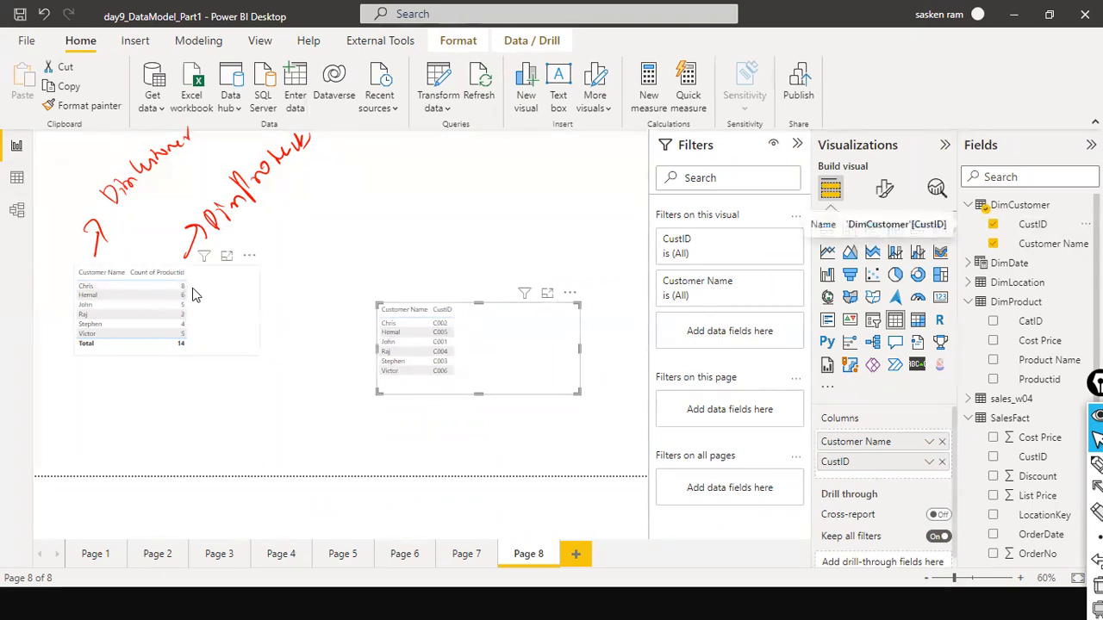
Show the SalesFact data, filter its CustID column to C002 and look through the filtered rows
click(16, 179)
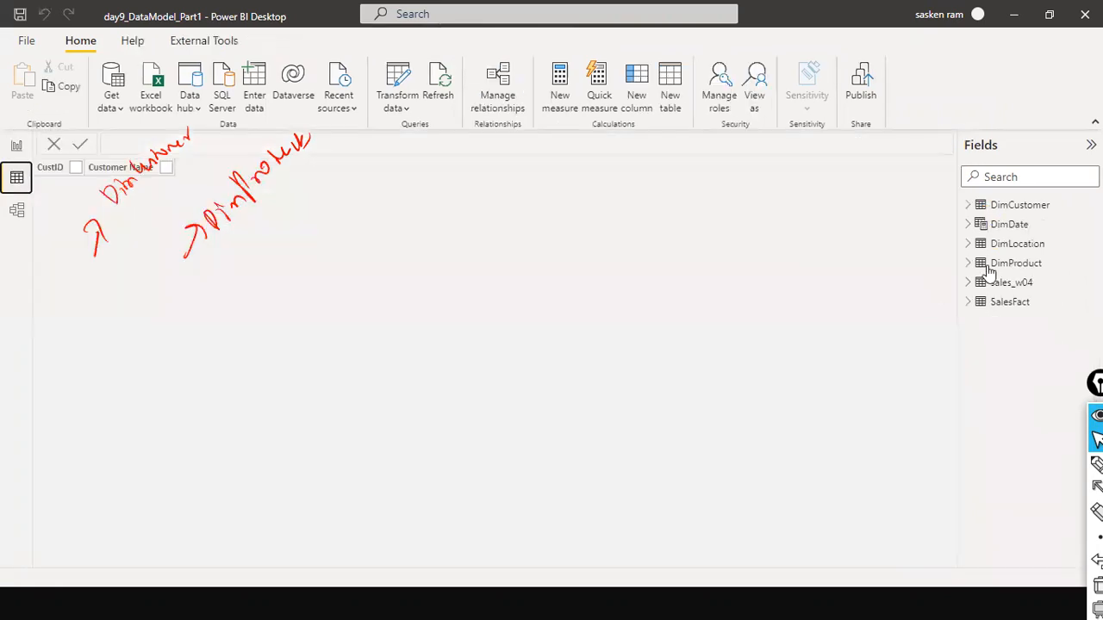
click(1000, 303)
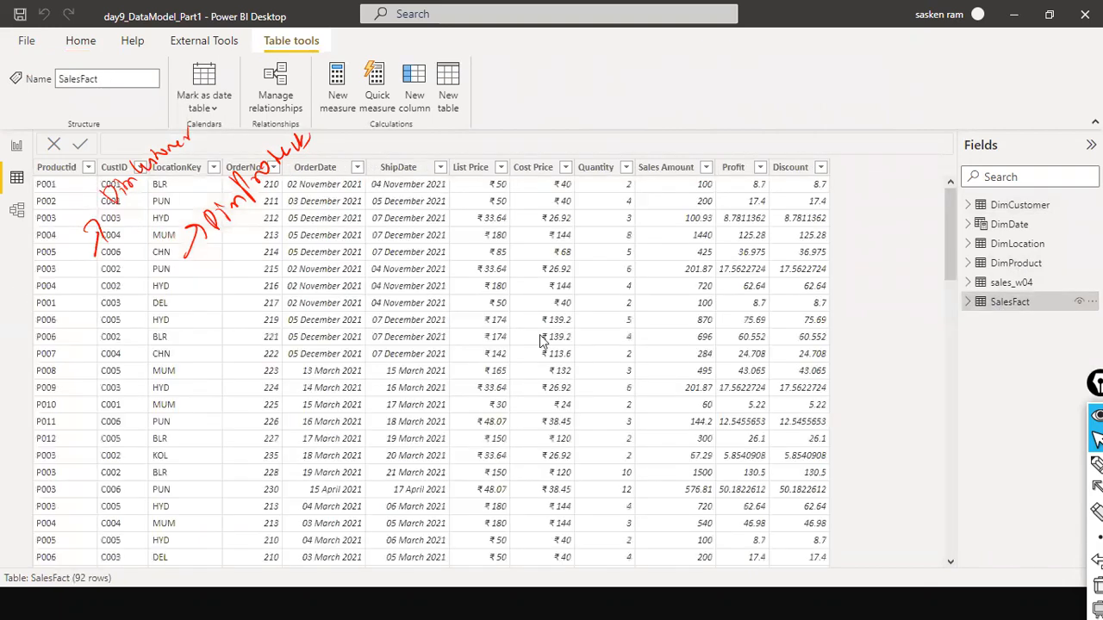
click(131, 170)
click(142, 168)
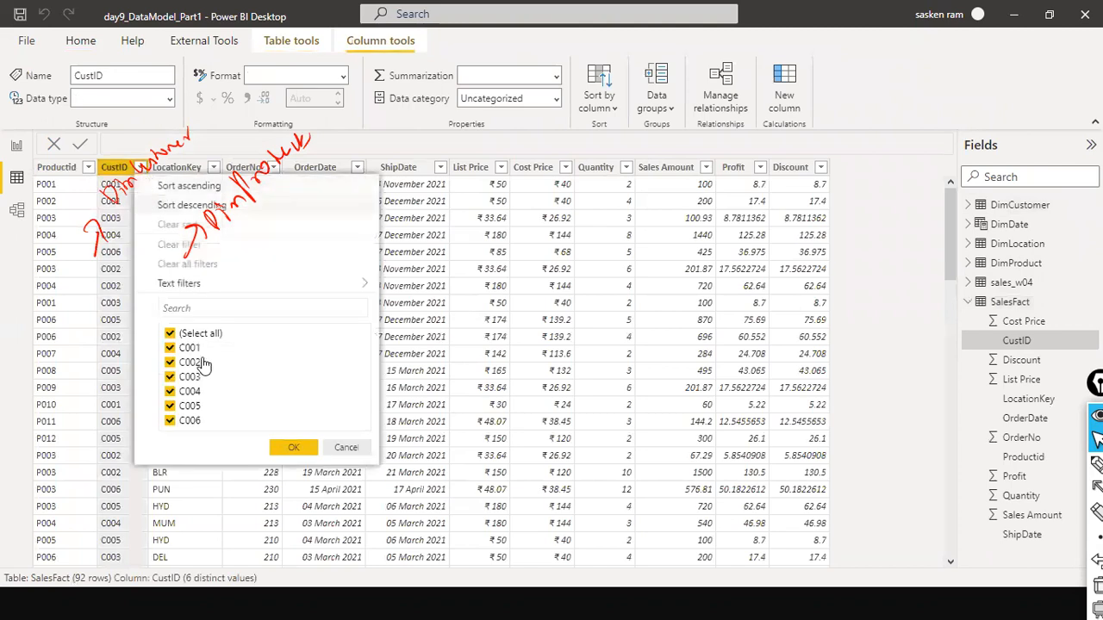
click(170, 333)
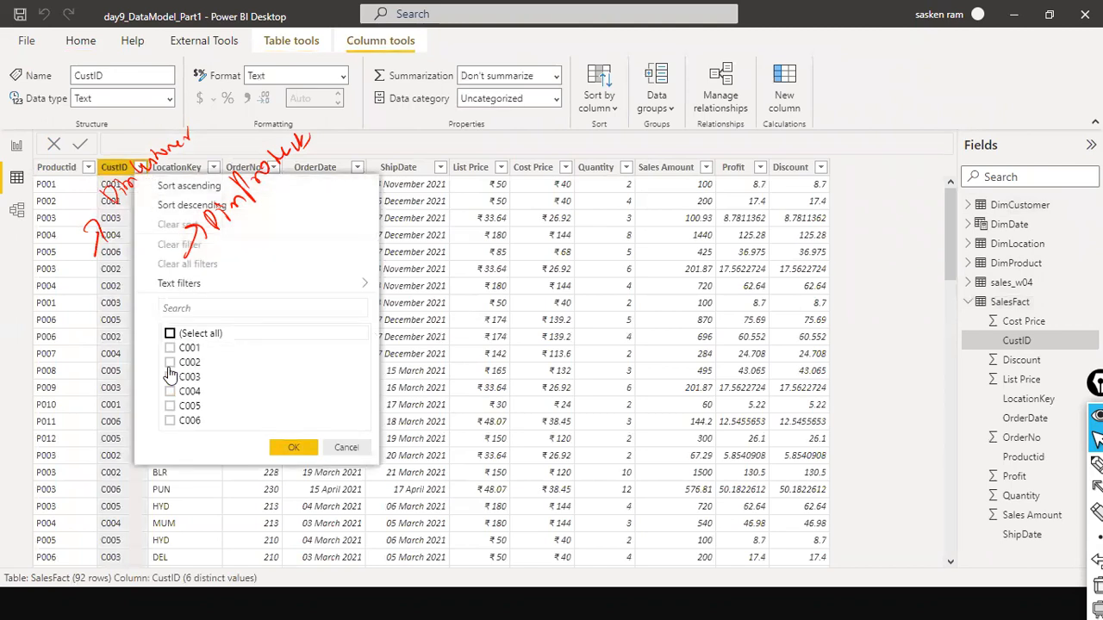
click(304, 450)
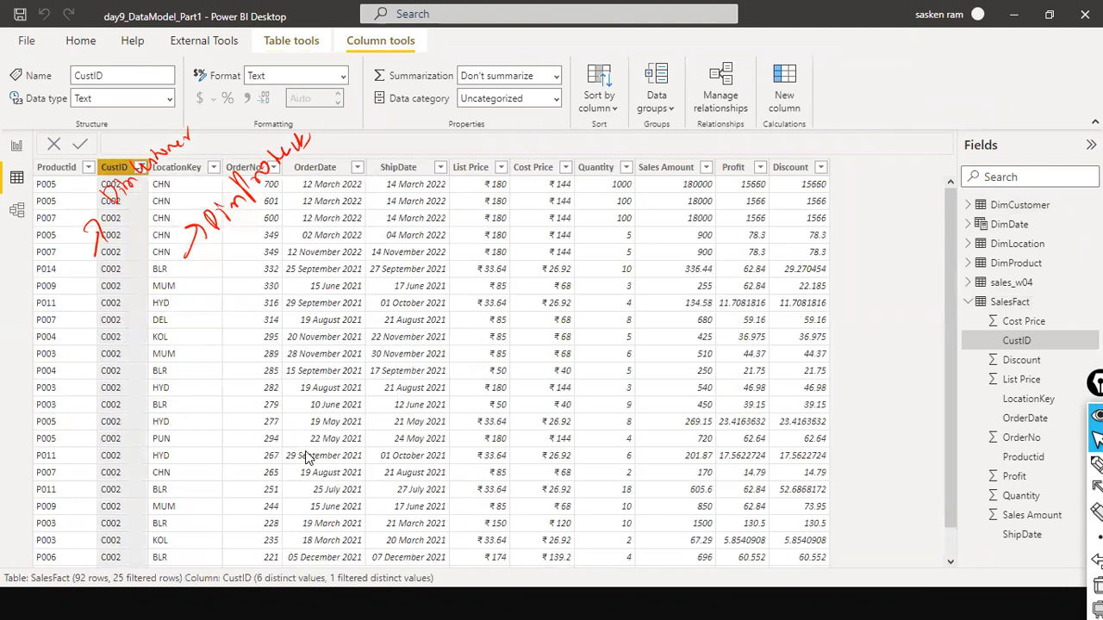
scroll(321, 380, down, 2)
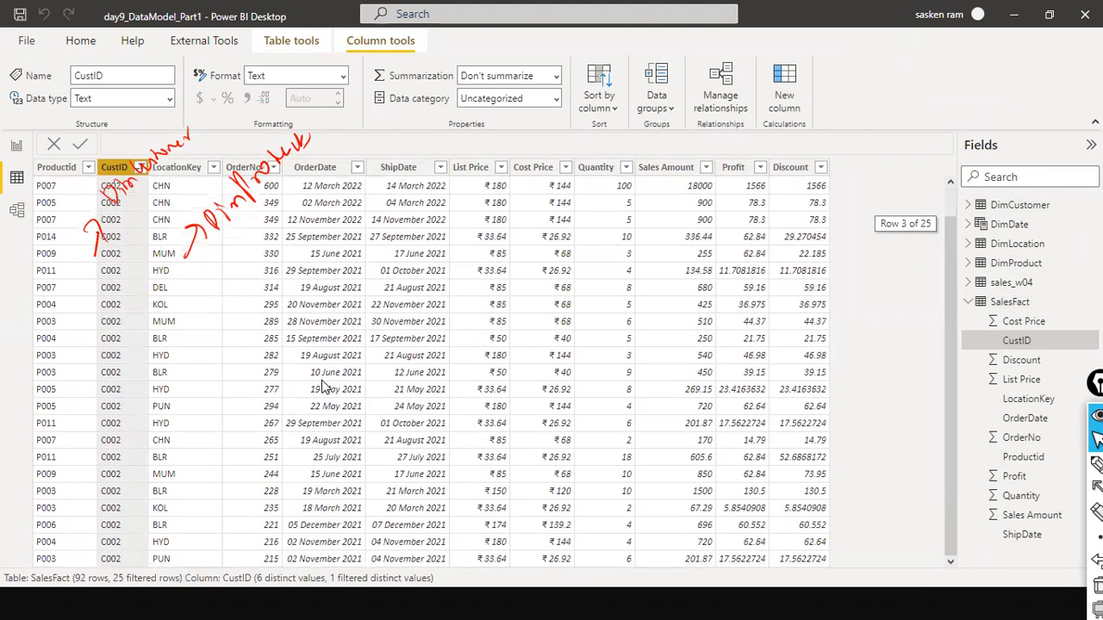
scroll(321, 385, up, 2)
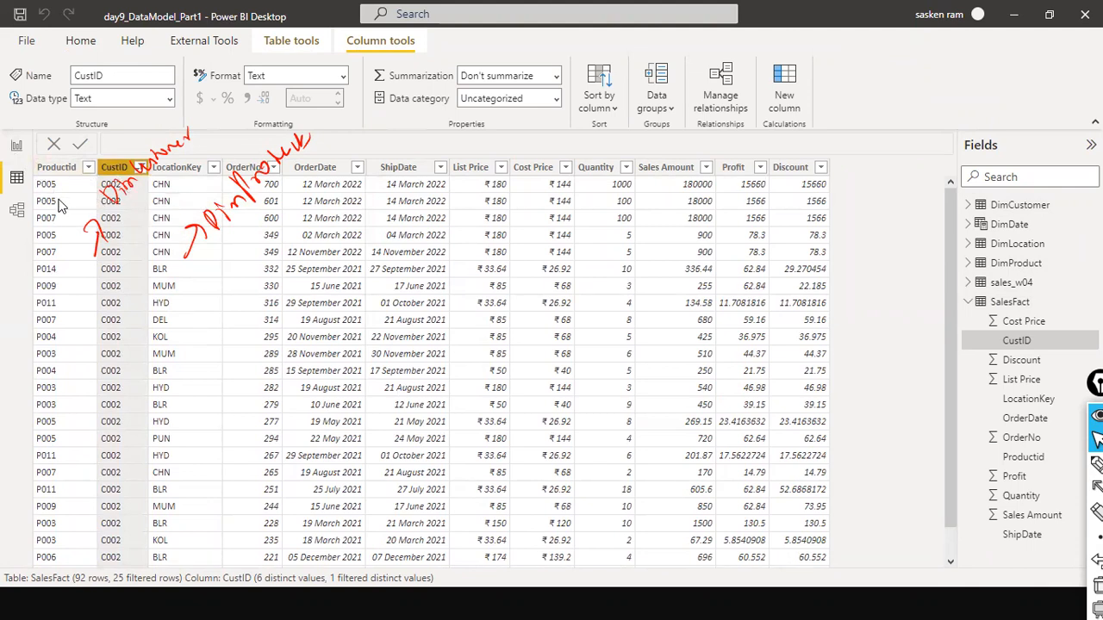
Examine the distinct Productid values for customer C002 and compare them with the product count in the report table
click(89, 167)
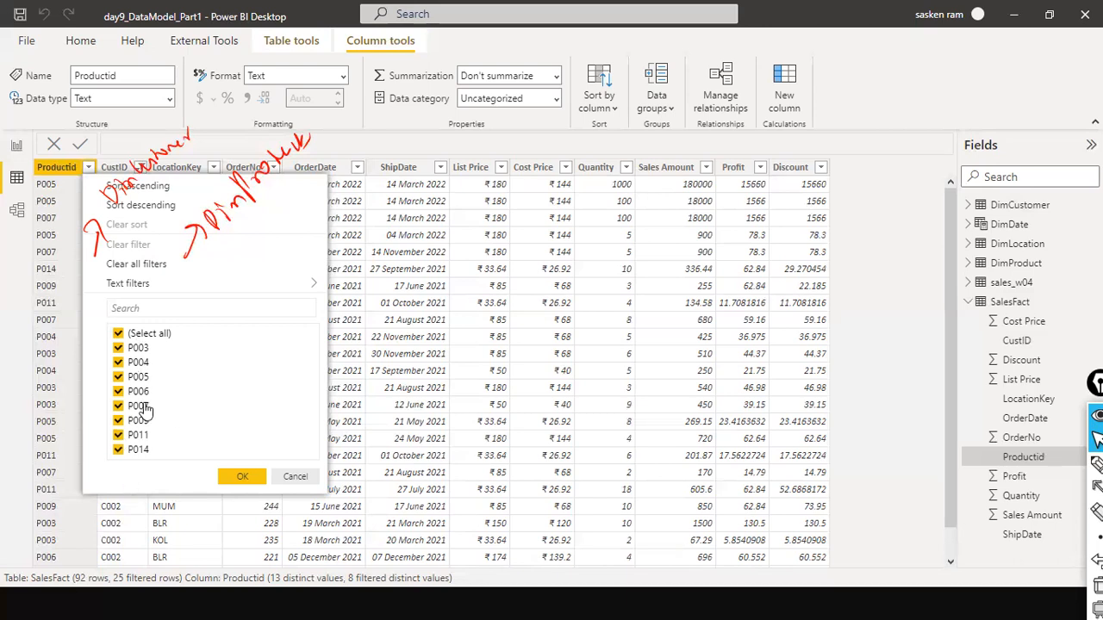
click(45, 178)
click(16, 145)
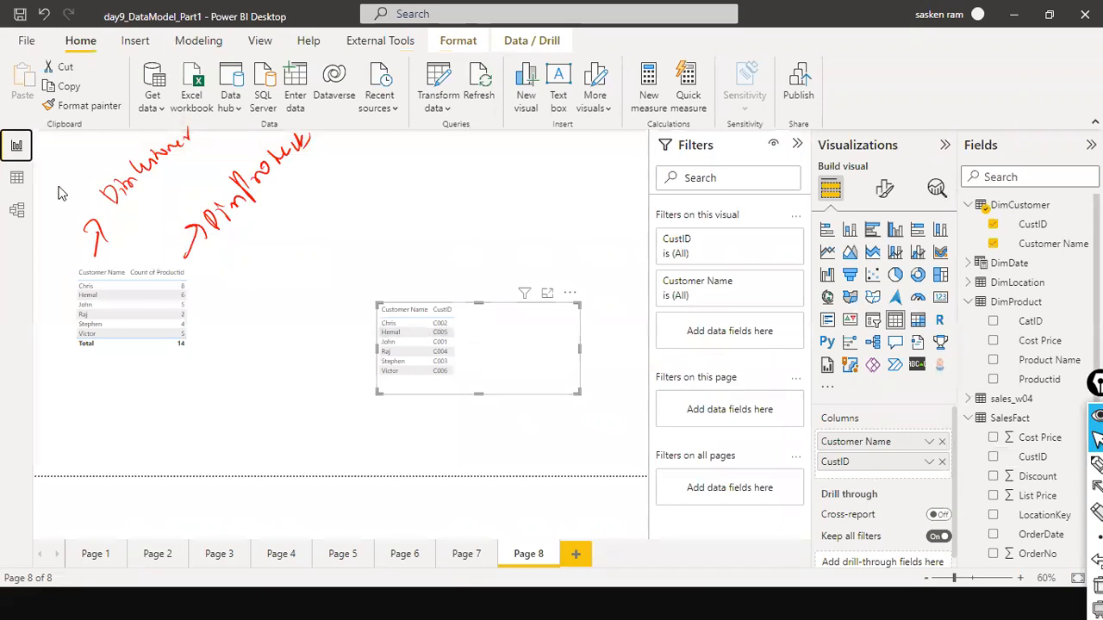
Change the CustID filter on the SalesFact data to C005 only
click(17, 178)
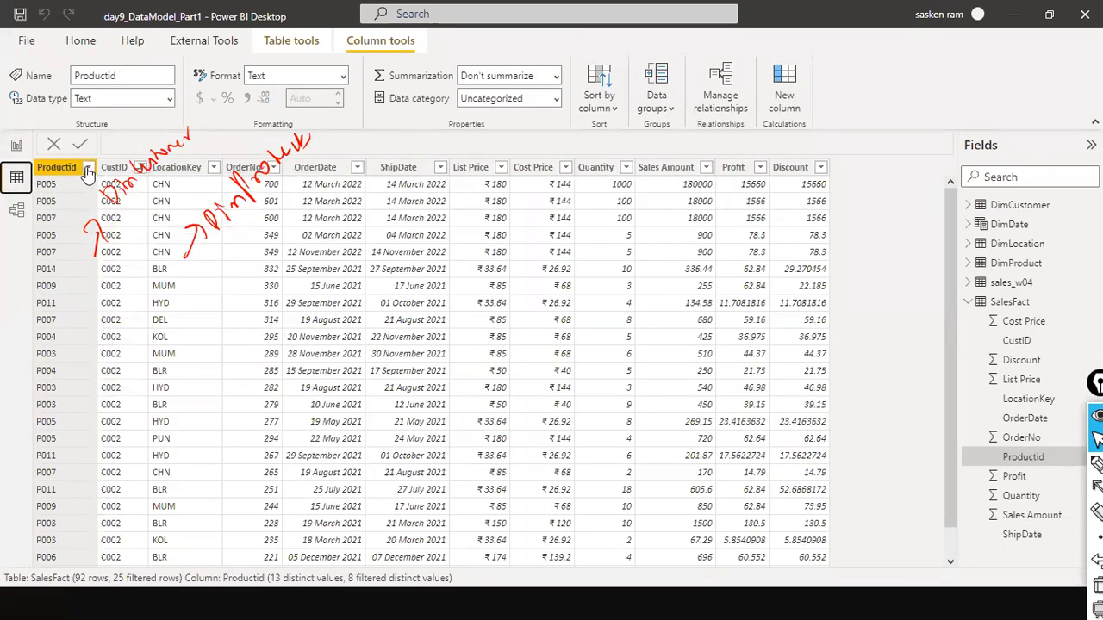
click(140, 169)
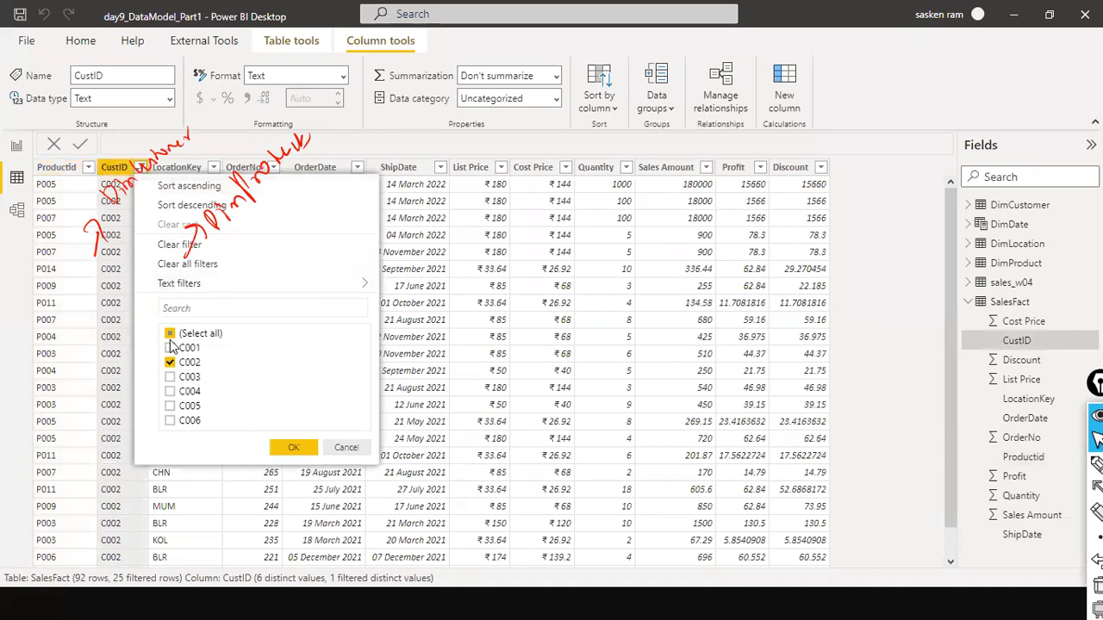
click(169, 334)
click(169, 407)
click(278, 447)
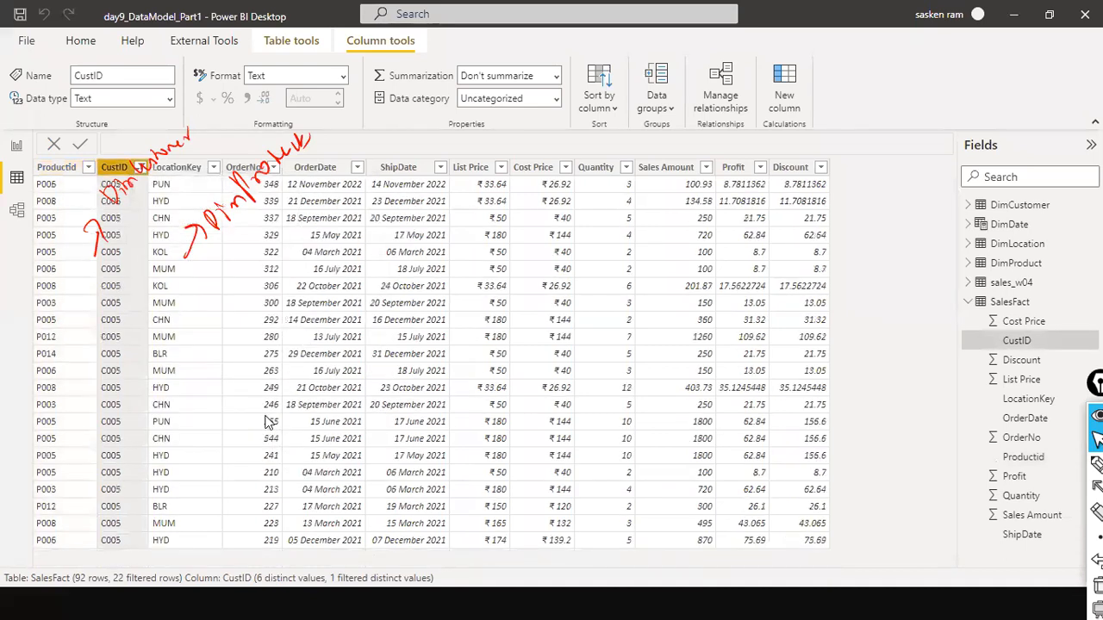
Examine the distinct Productid values for customer C005, comparing them with the report's product count and checking the model diagram
click(88, 168)
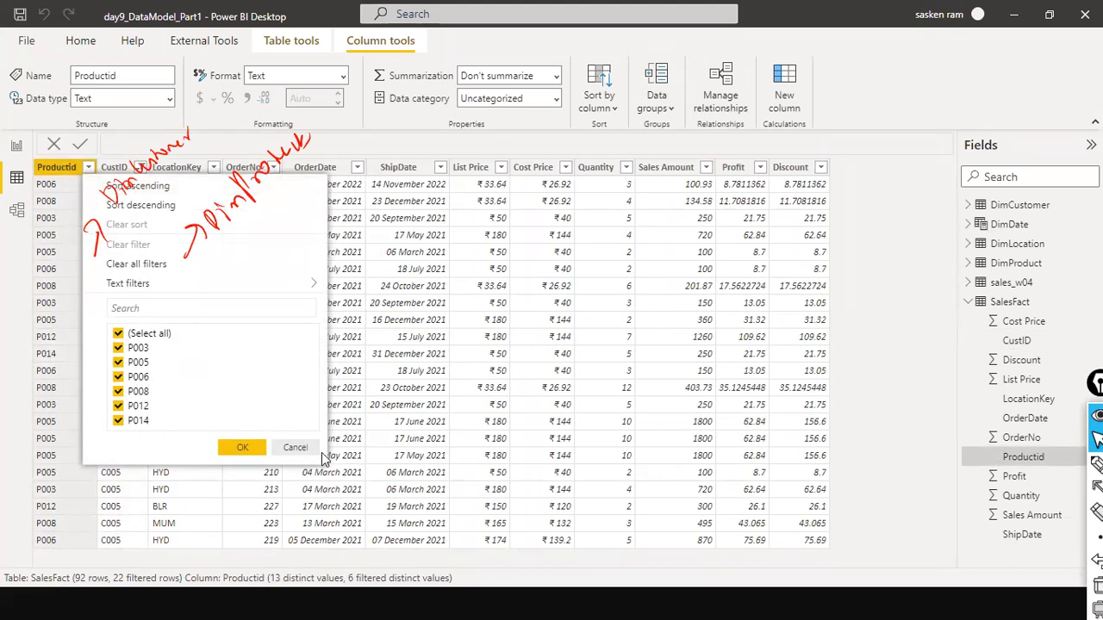
click(293, 447)
click(16, 148)
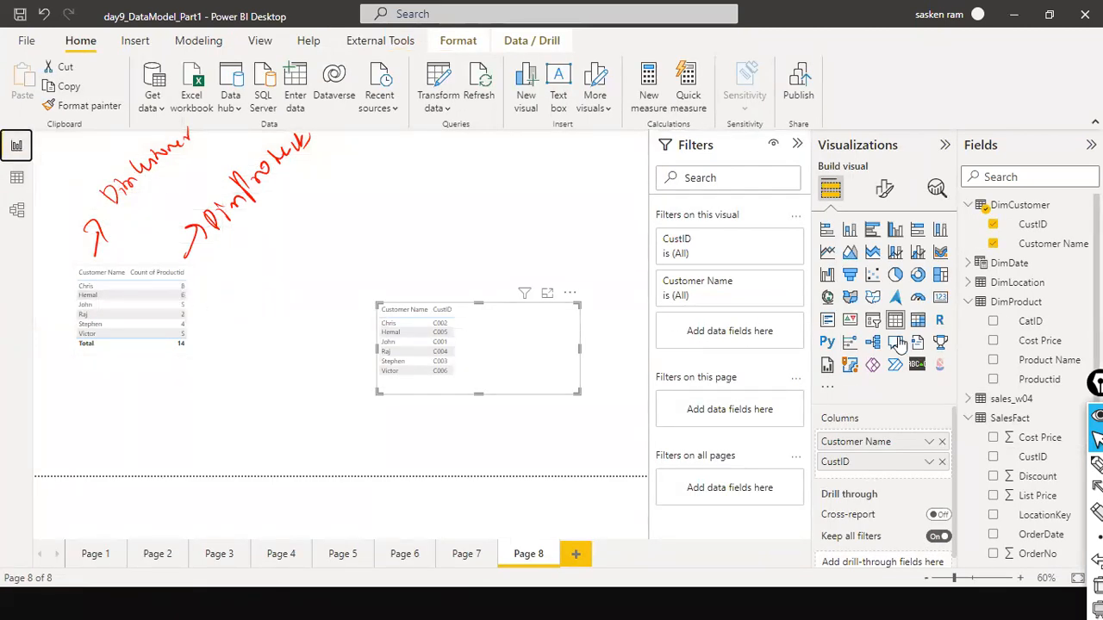
click(12, 183)
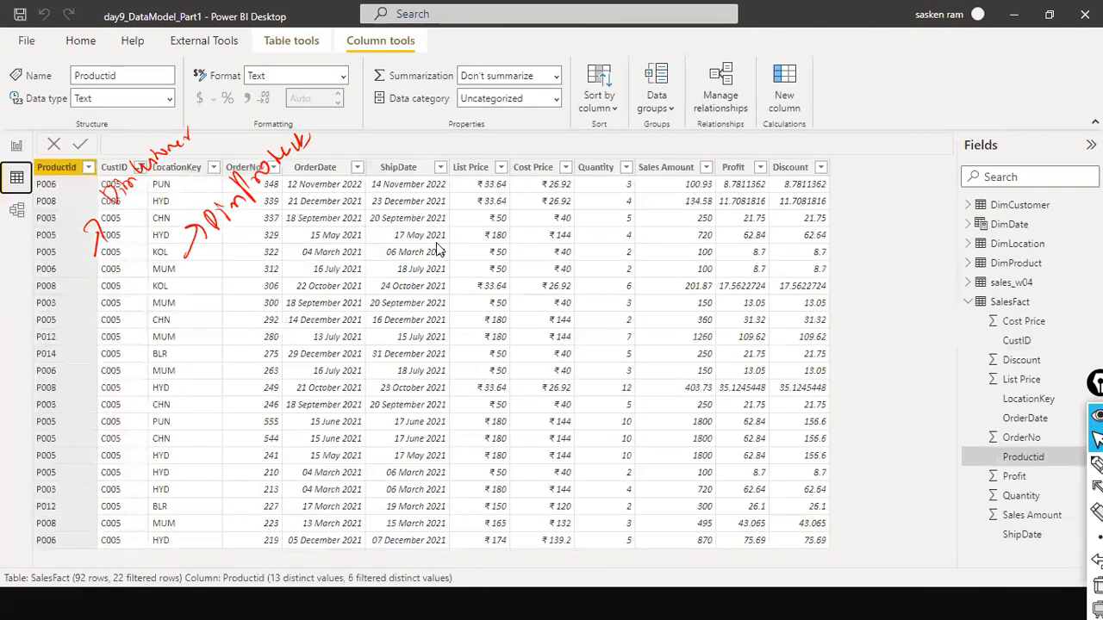
click(17, 148)
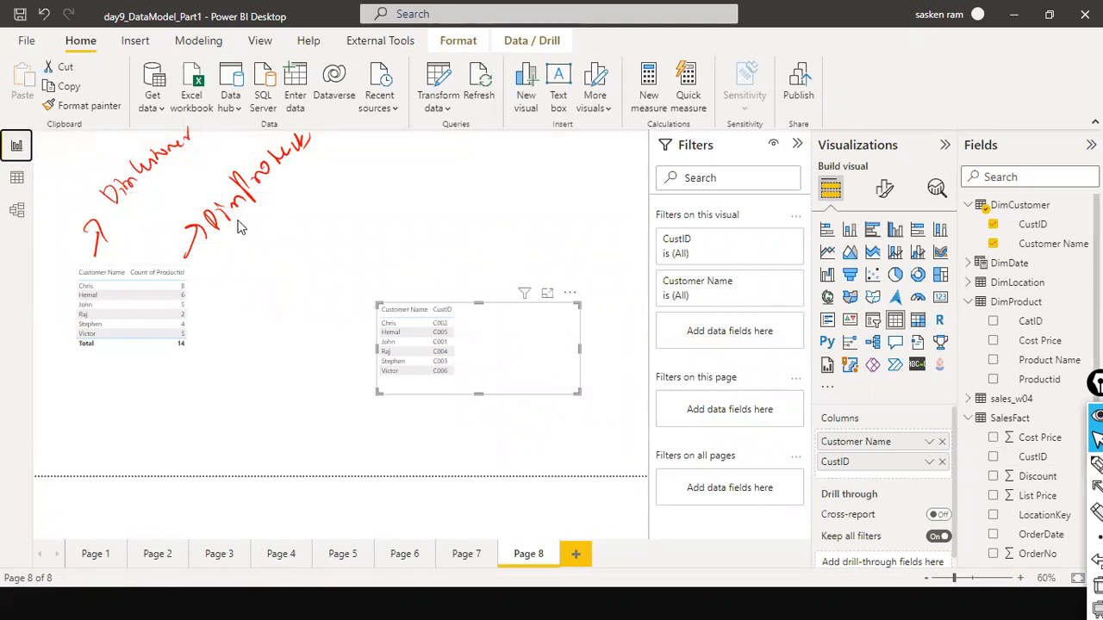
click(16, 210)
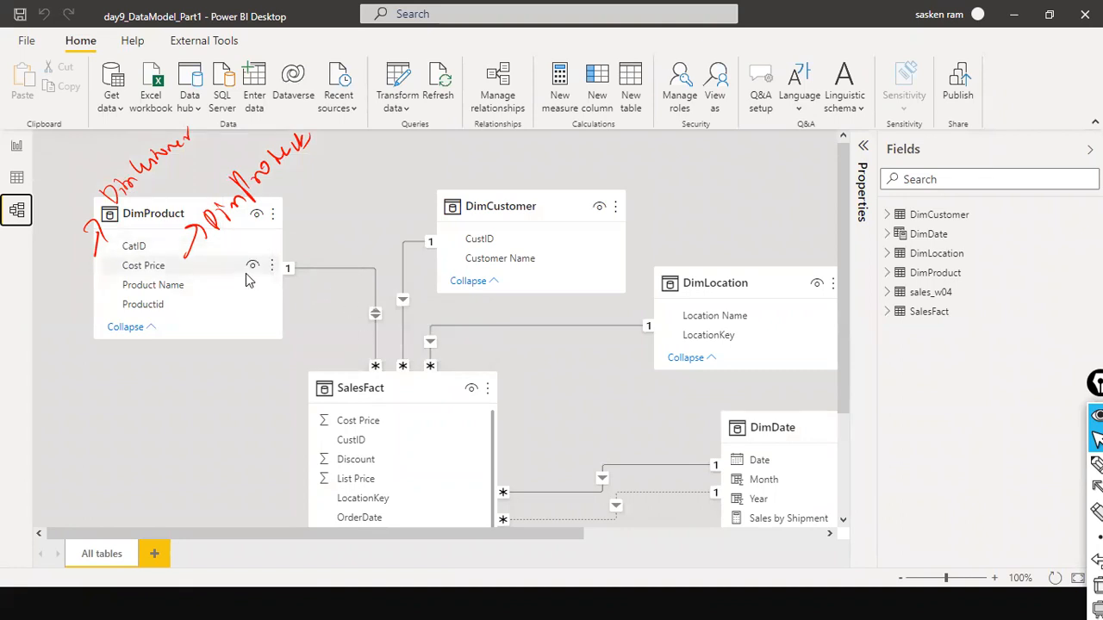
Narrow the product count table on the report page, and narrow and move the Customer Name and CustID table to the page's upper-right corner
click(17, 146)
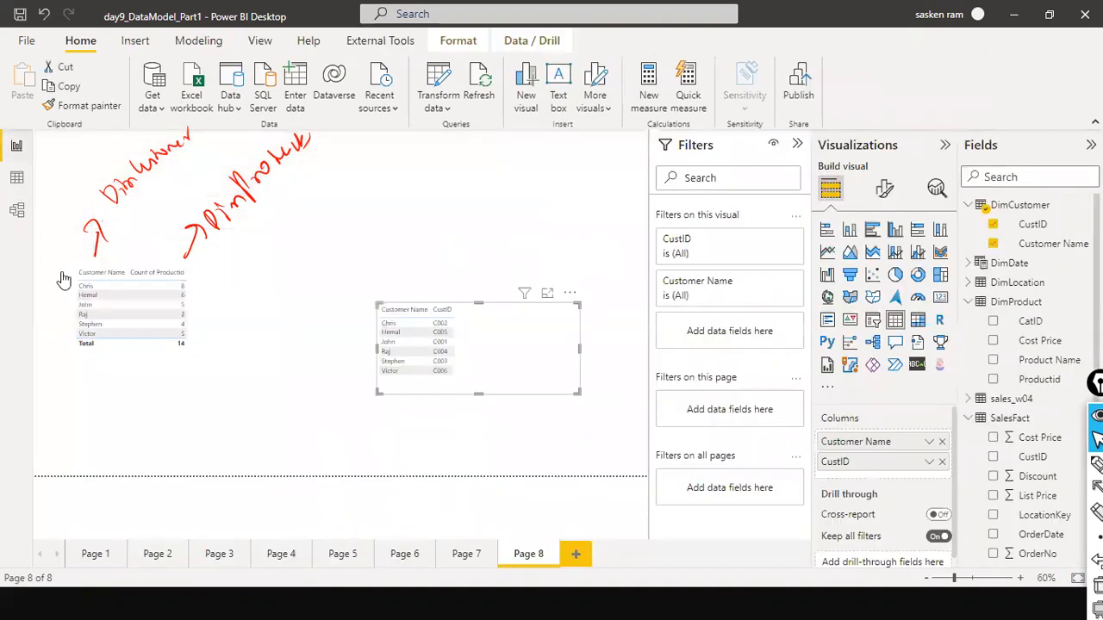
click(233, 320)
drag(258, 313, 220, 313)
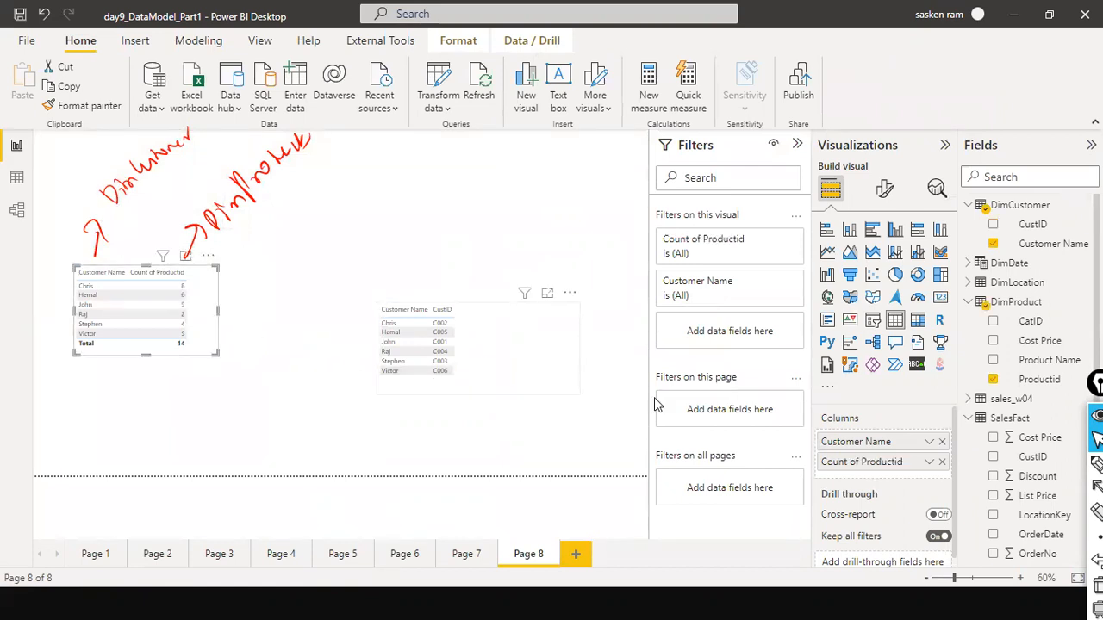
click(539, 319)
drag(577, 346, 593, 226)
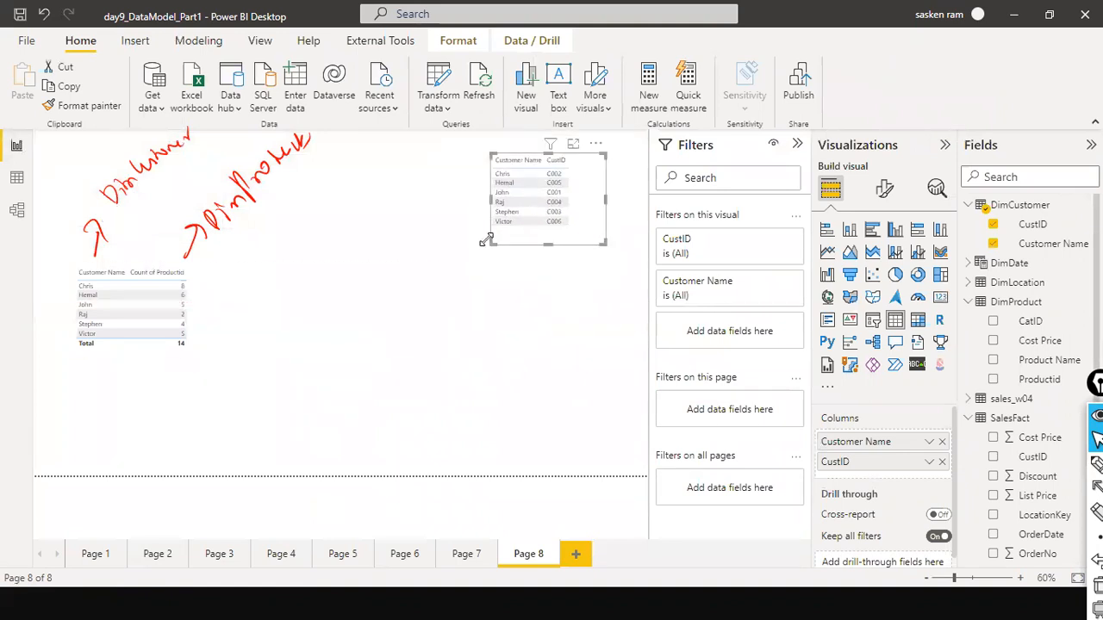
Set the cross filter direction of the relationship between SalesFact and DimCustomer to Both
click(17, 211)
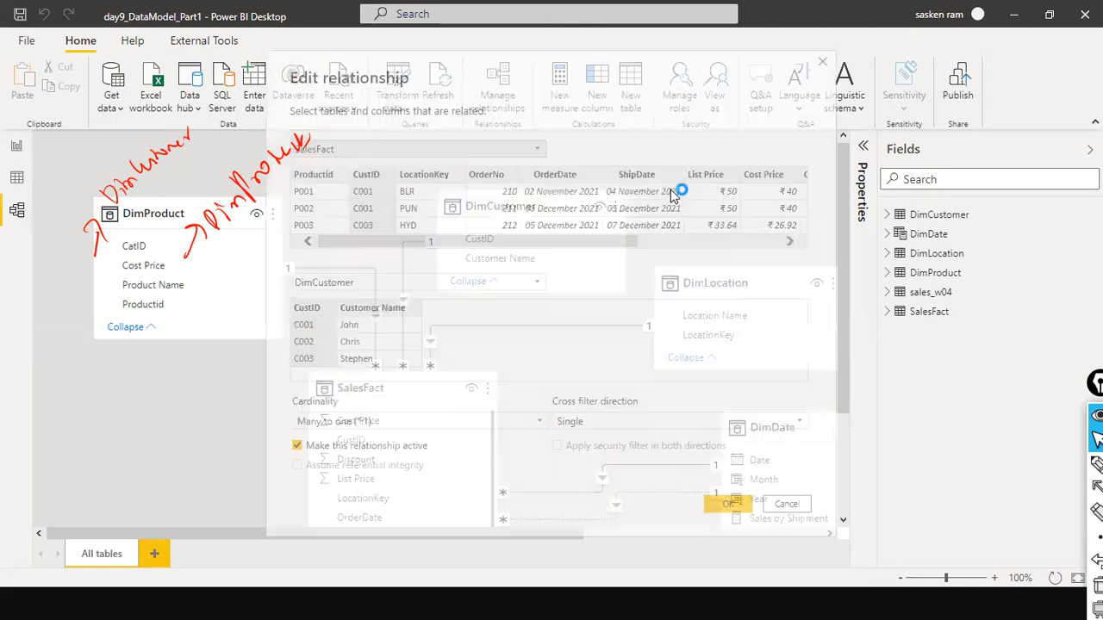
click(698, 424)
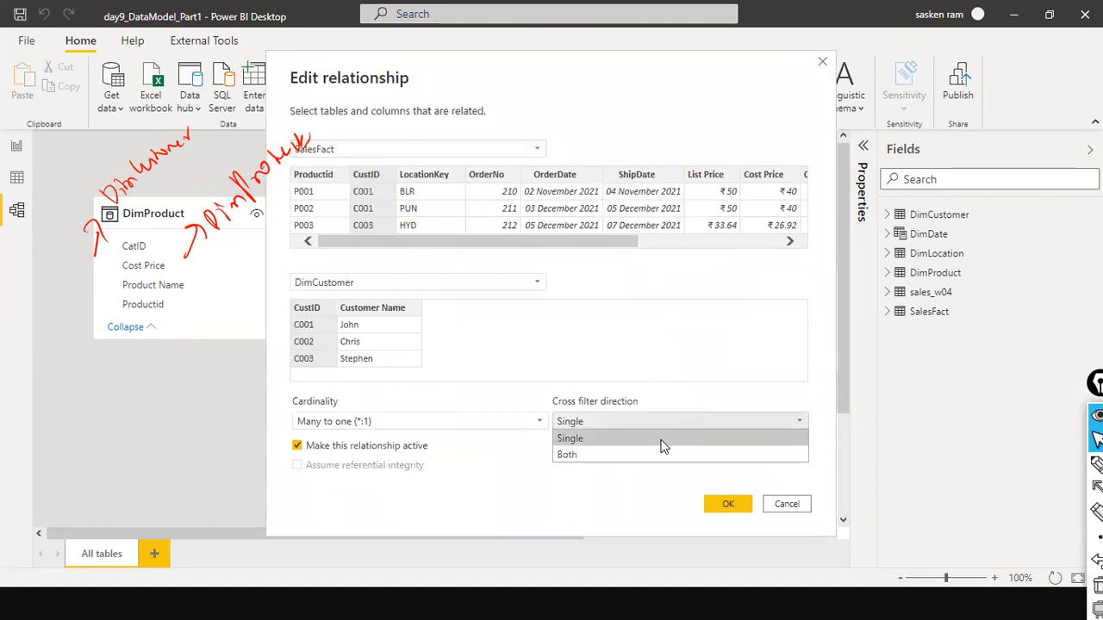
click(642, 453)
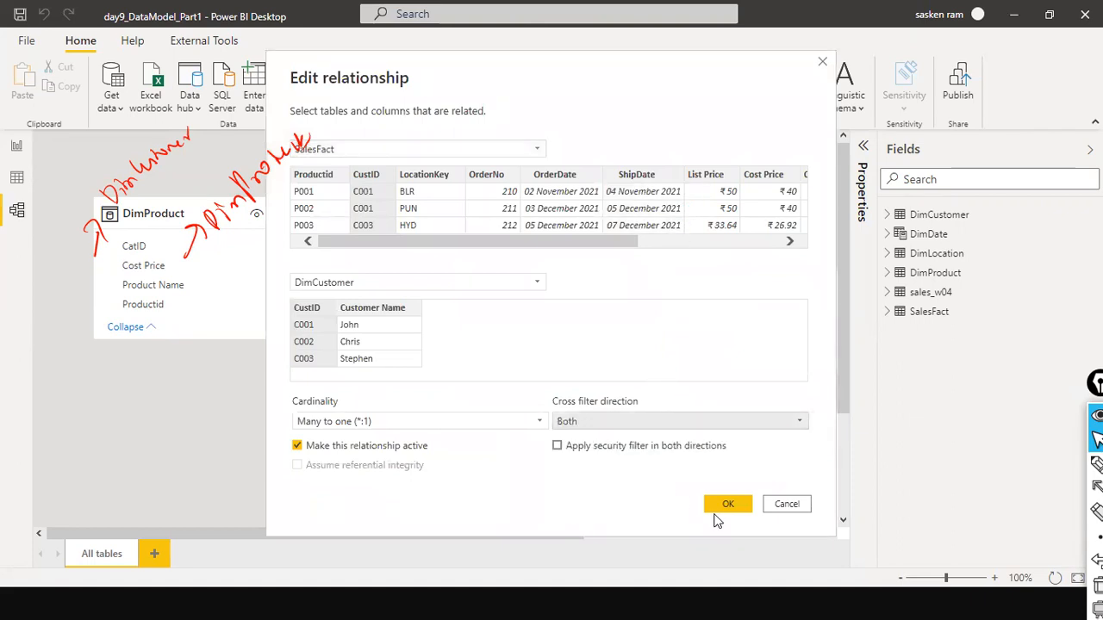
click(721, 504)
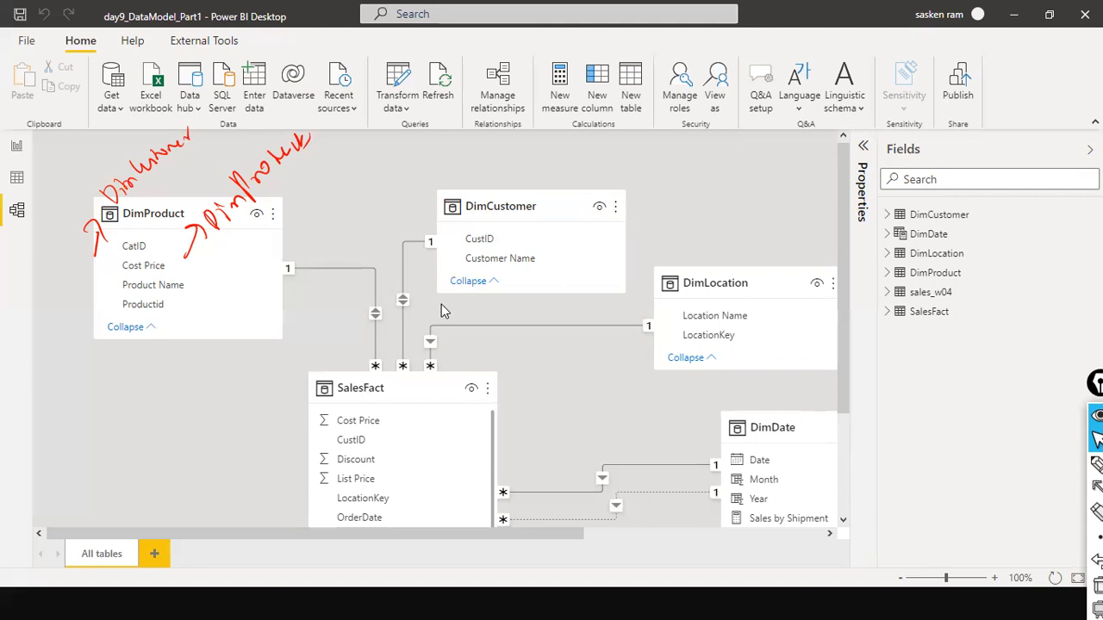
Insert an empty table visual on report Page 8 and place it between the two existing tables, below the CustID table
click(19, 146)
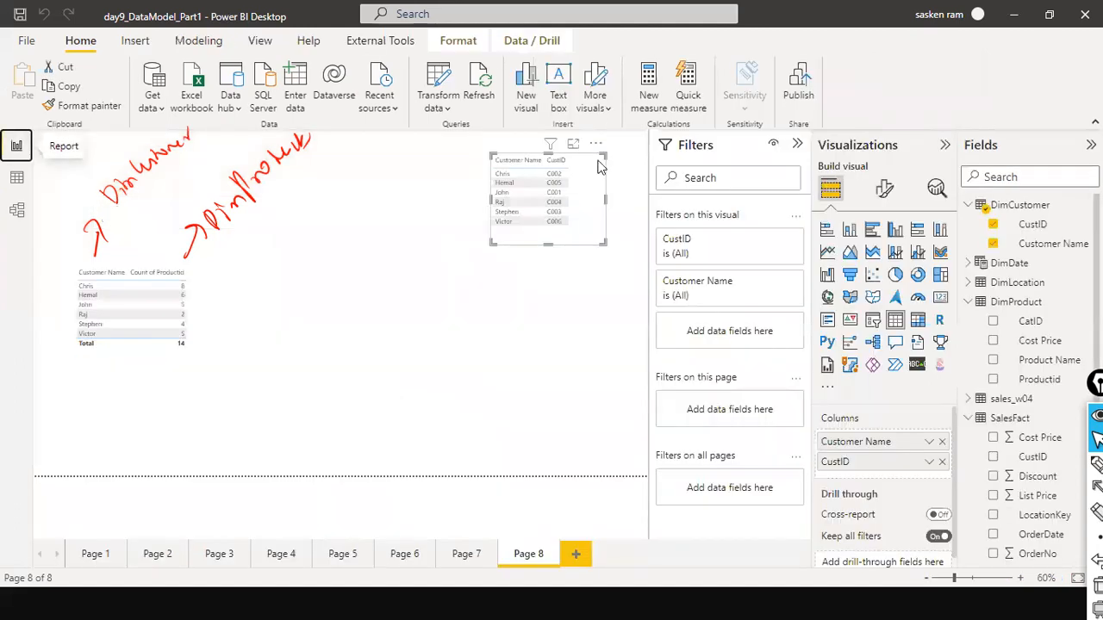
click(575, 298)
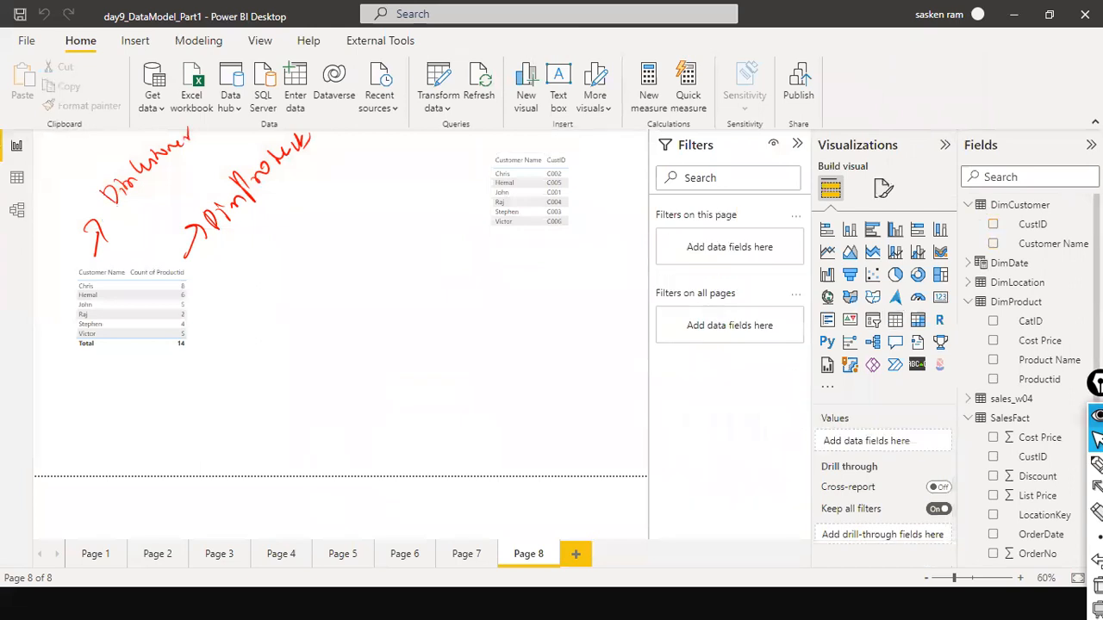
click(895, 274)
drag(157, 212, 487, 366)
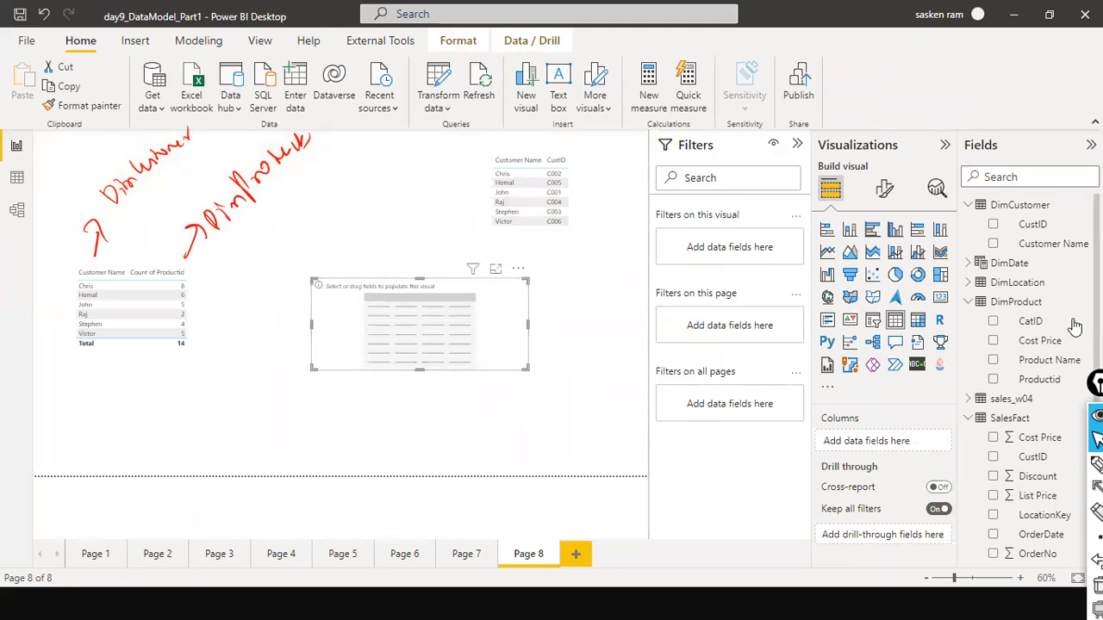
Fill the new table visual with Product Name and DimCustomer's CustID, summarizing CustID as Count
drag(1047, 360, 419, 316)
drag(1032, 225, 467, 307)
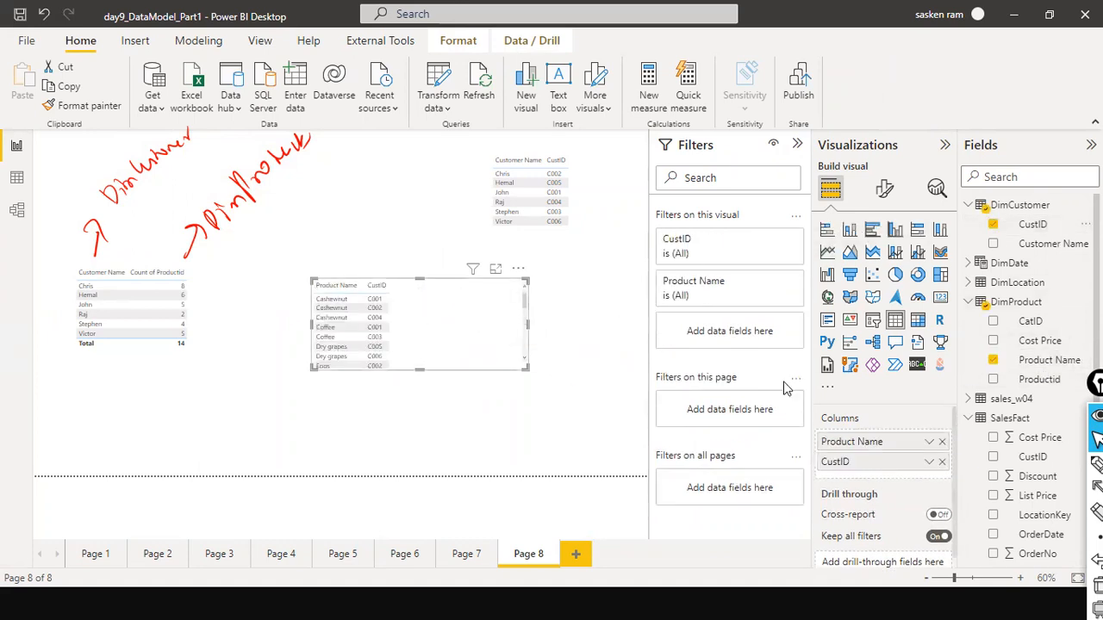
click(929, 463)
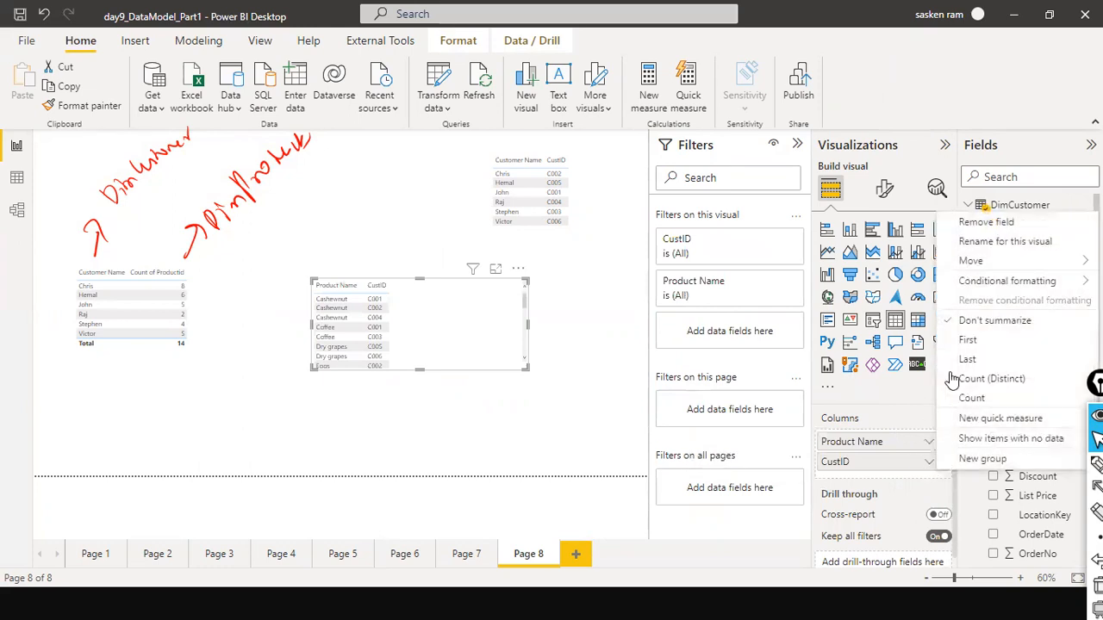
click(972, 398)
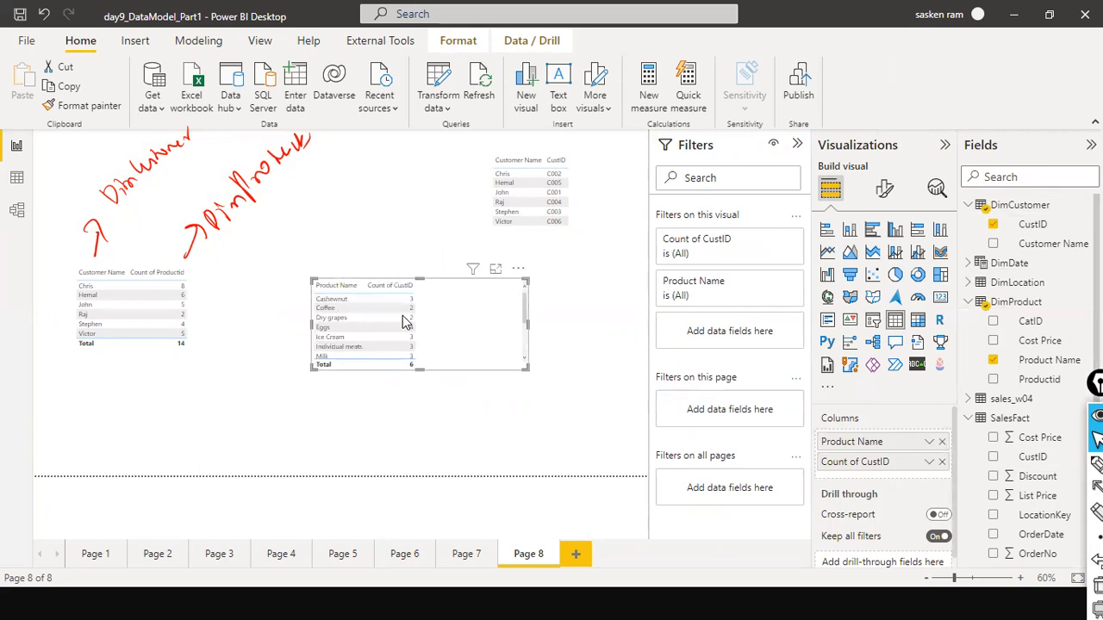
Move the product customer-count table slightly to the left on Page 8 and add DimProduct's Productid to it
drag(434, 312, 402, 319)
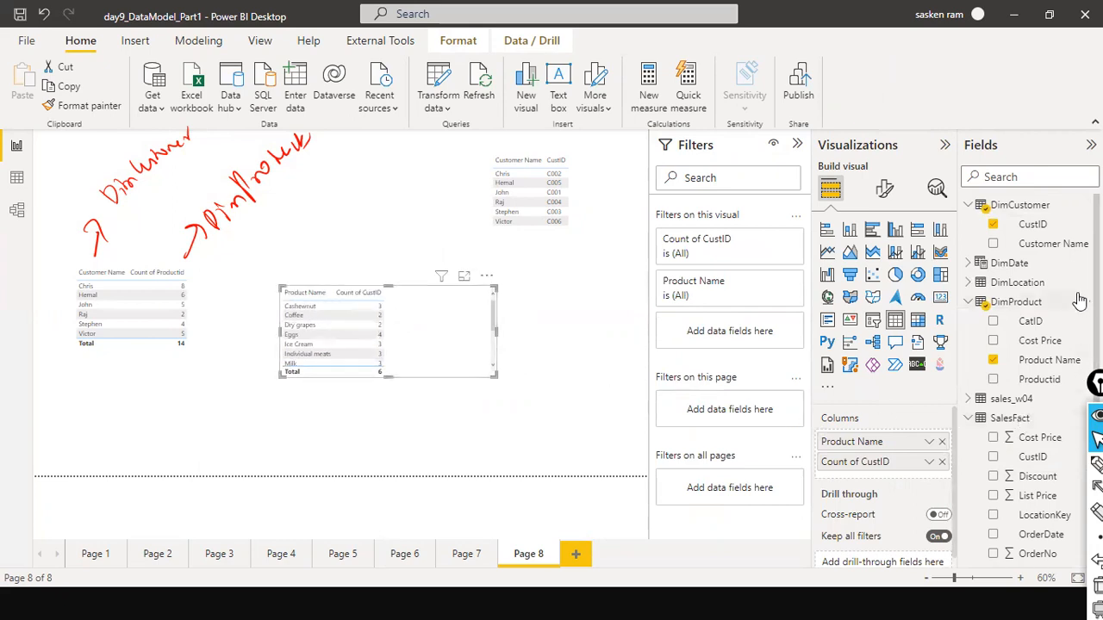
drag(1050, 388, 473, 306)
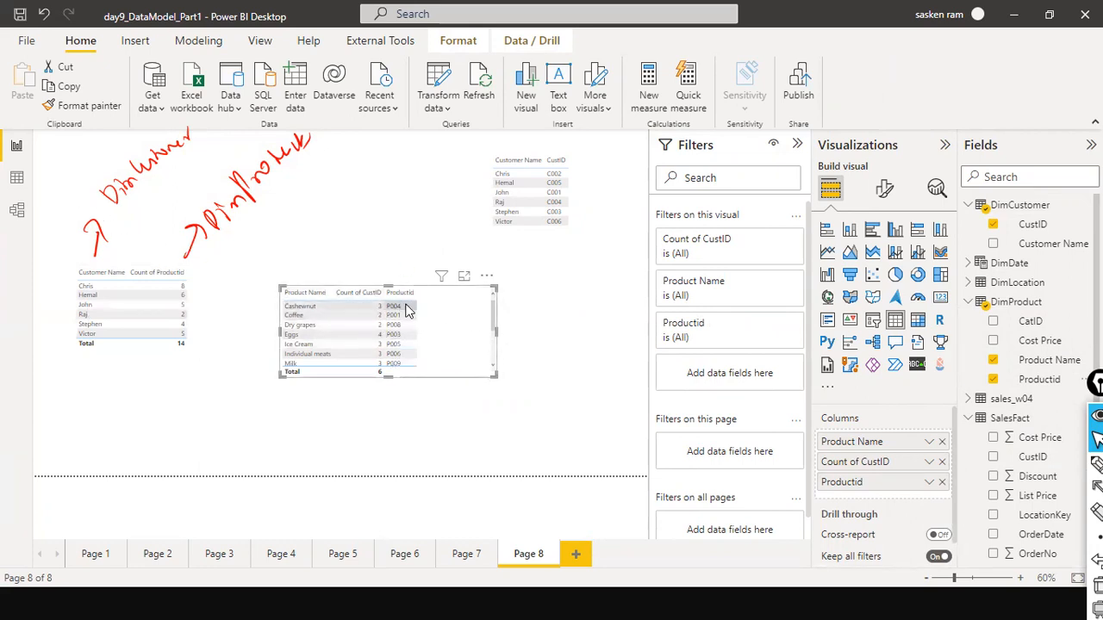
Clear the CustID filter on the SalesFact table in Data view
click(18, 179)
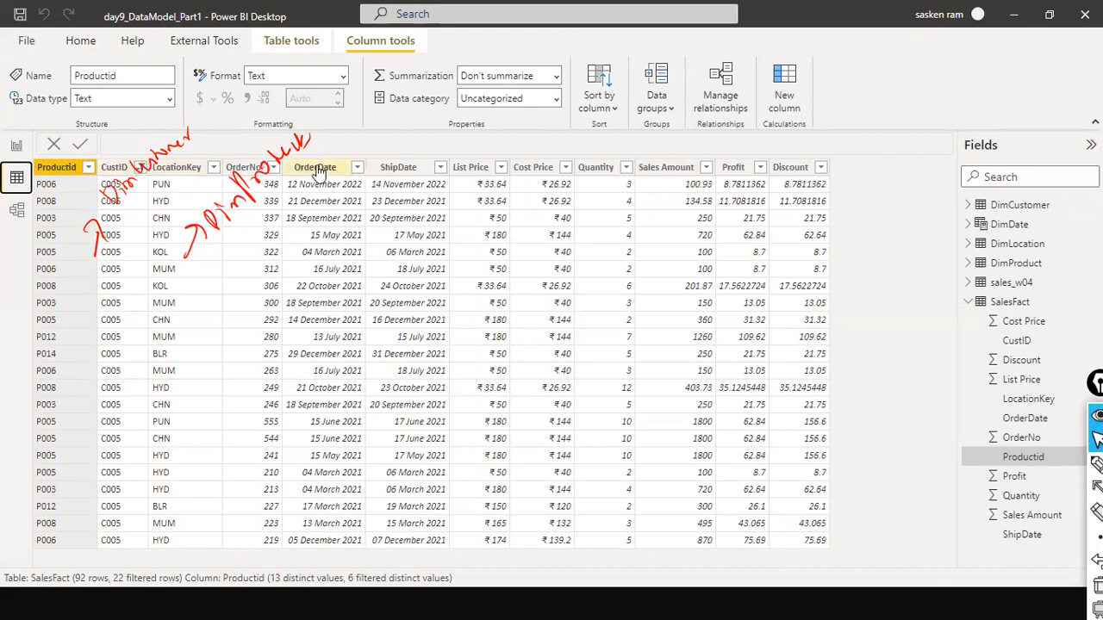
key(ctrl+shift+7)
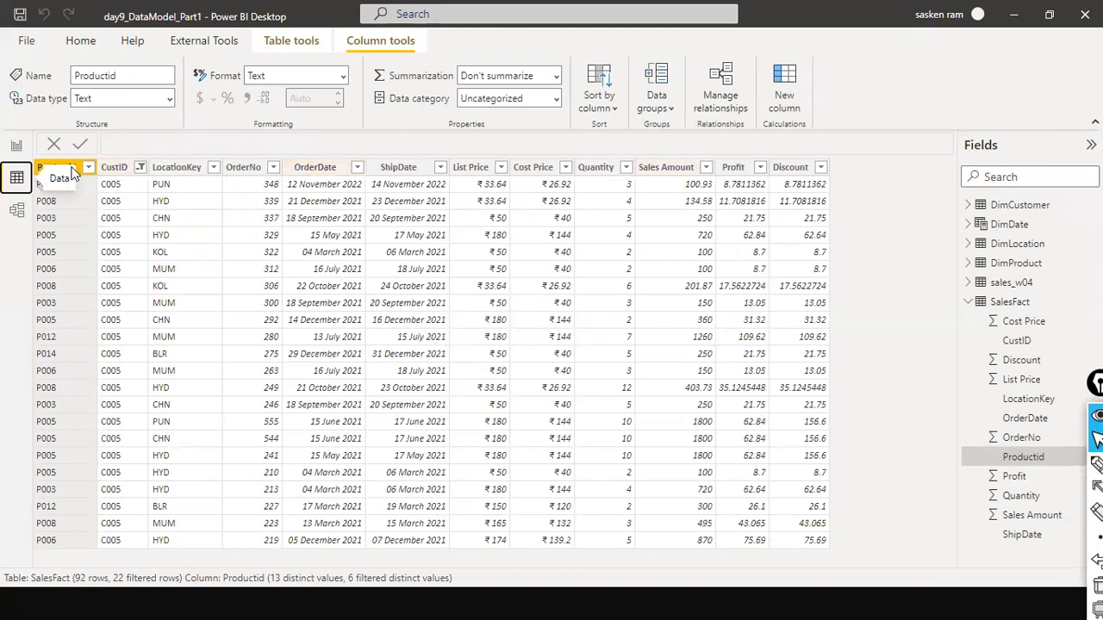
click(140, 167)
click(186, 247)
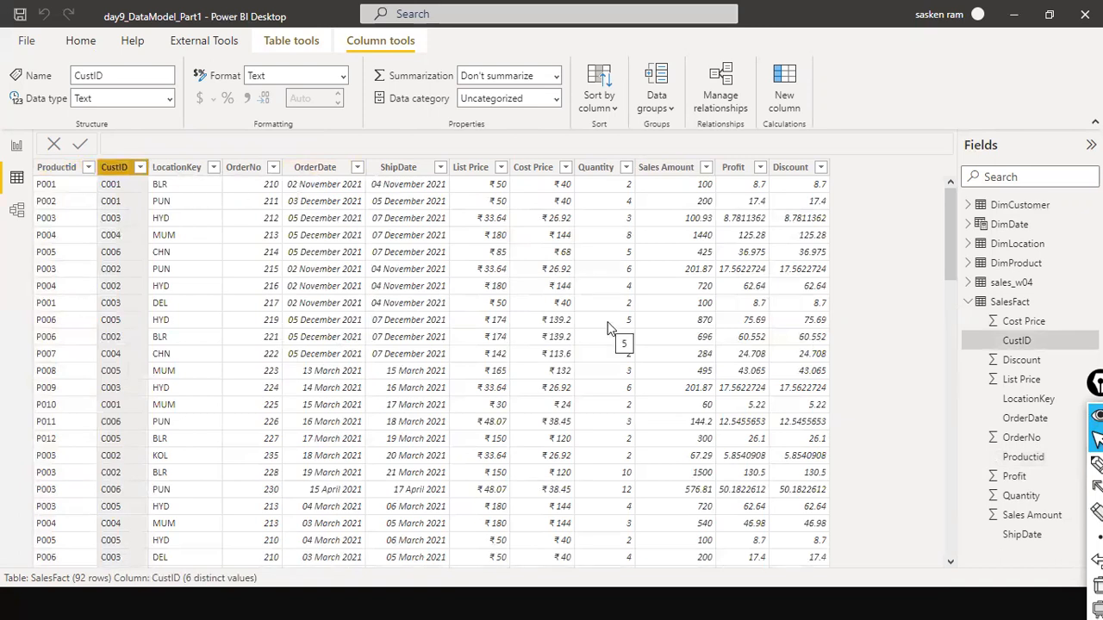
Compare the customer counts per product on report Page 8 with the unfiltered SalesFact rows
click(17, 147)
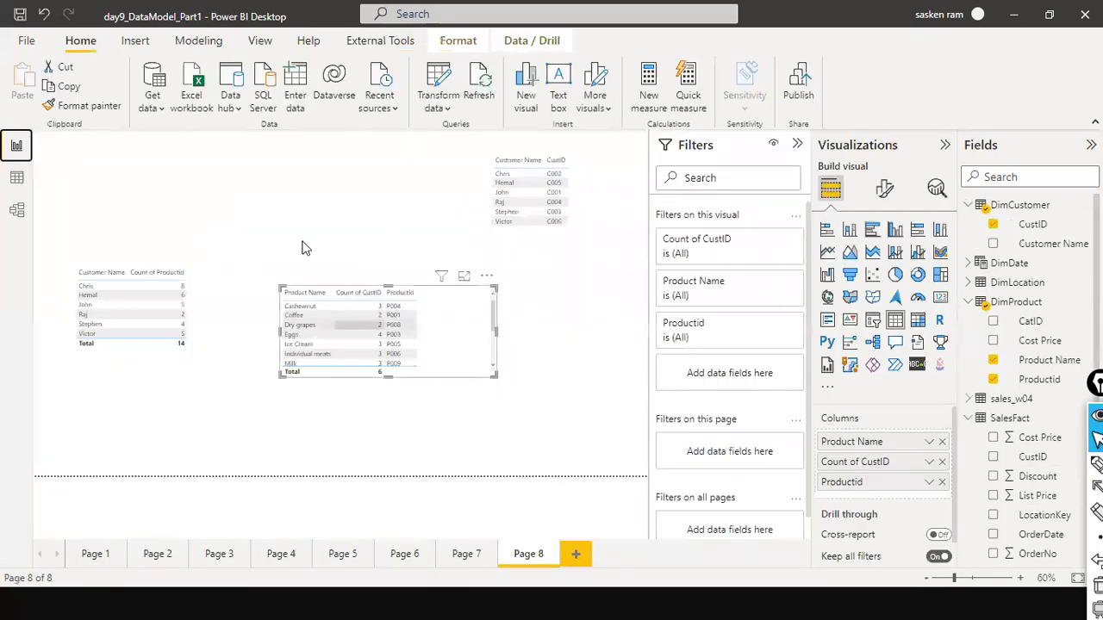
click(18, 178)
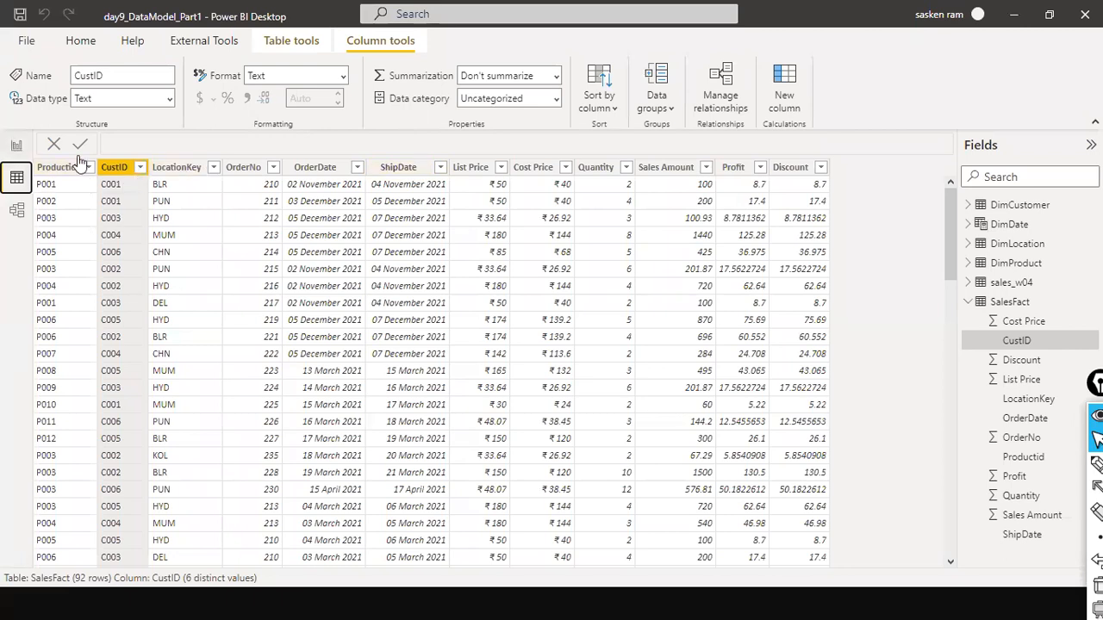
click(17, 149)
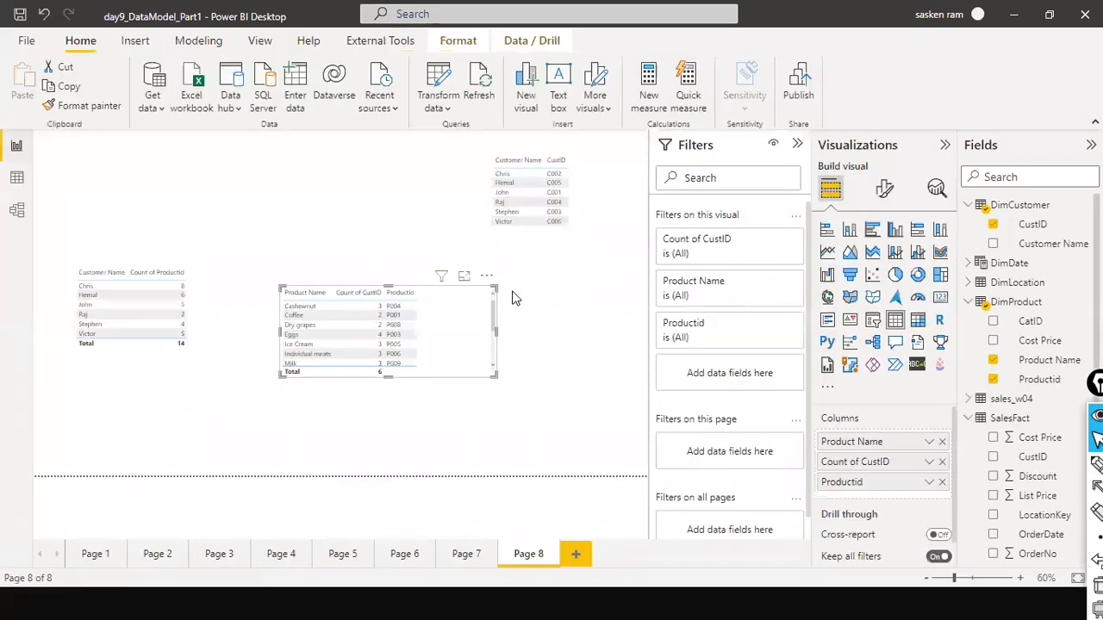
click(17, 177)
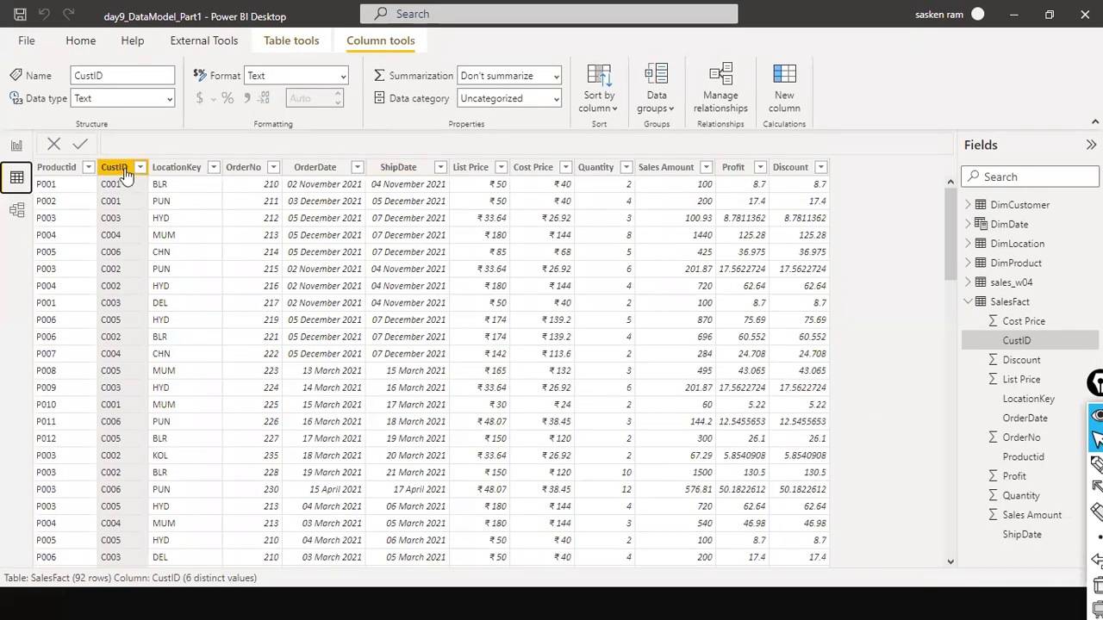
click(17, 147)
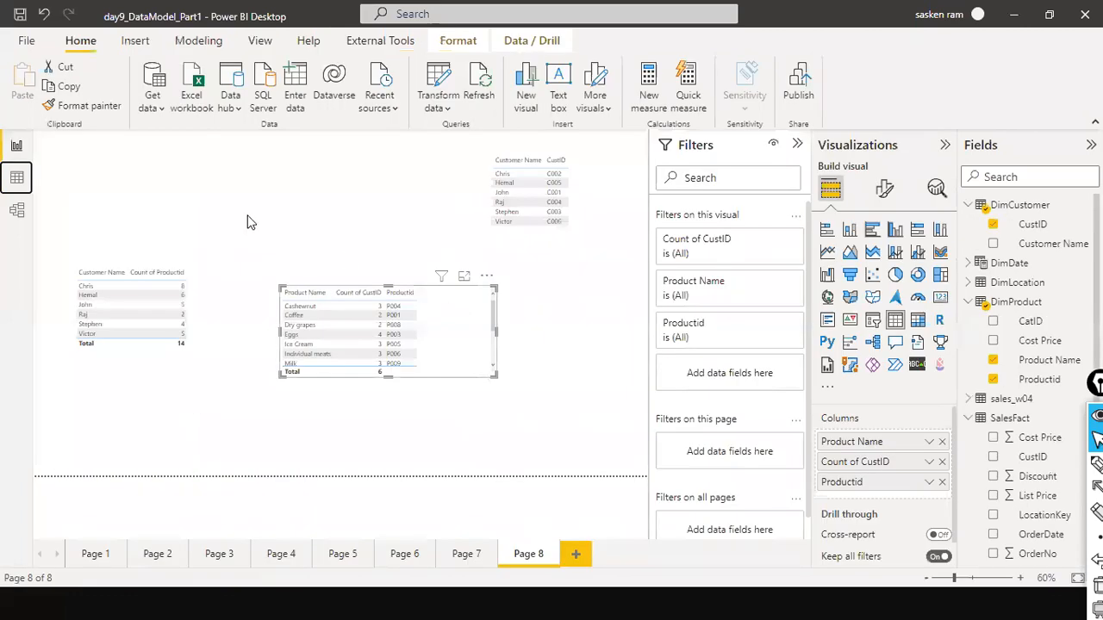
Filter the SalesFact table's Productid column to P004 only
click(17, 177)
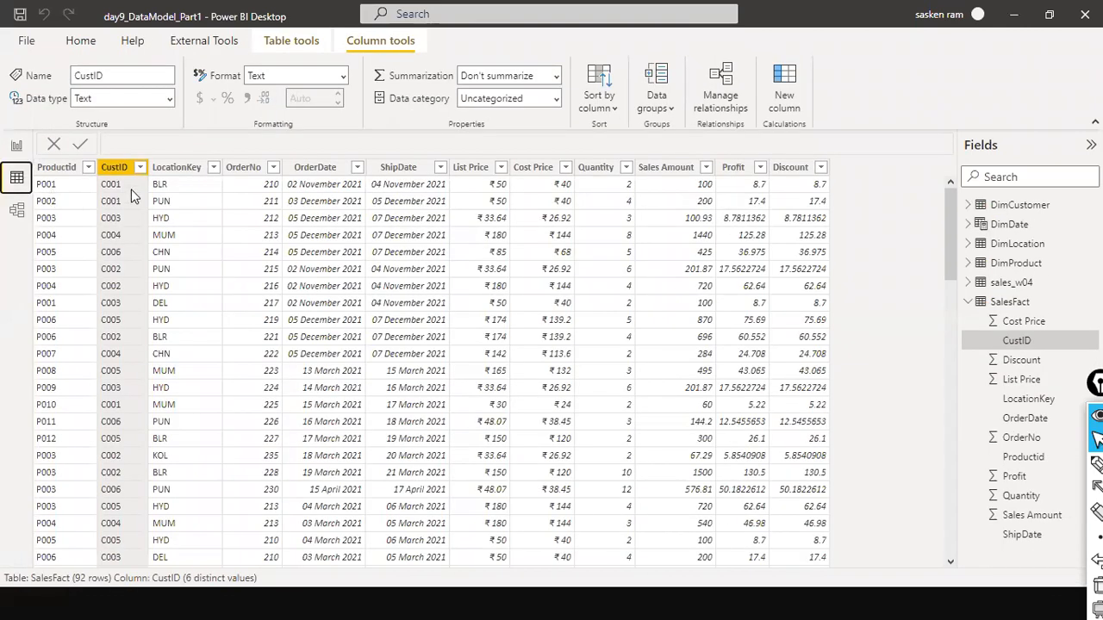
click(86, 172)
click(87, 168)
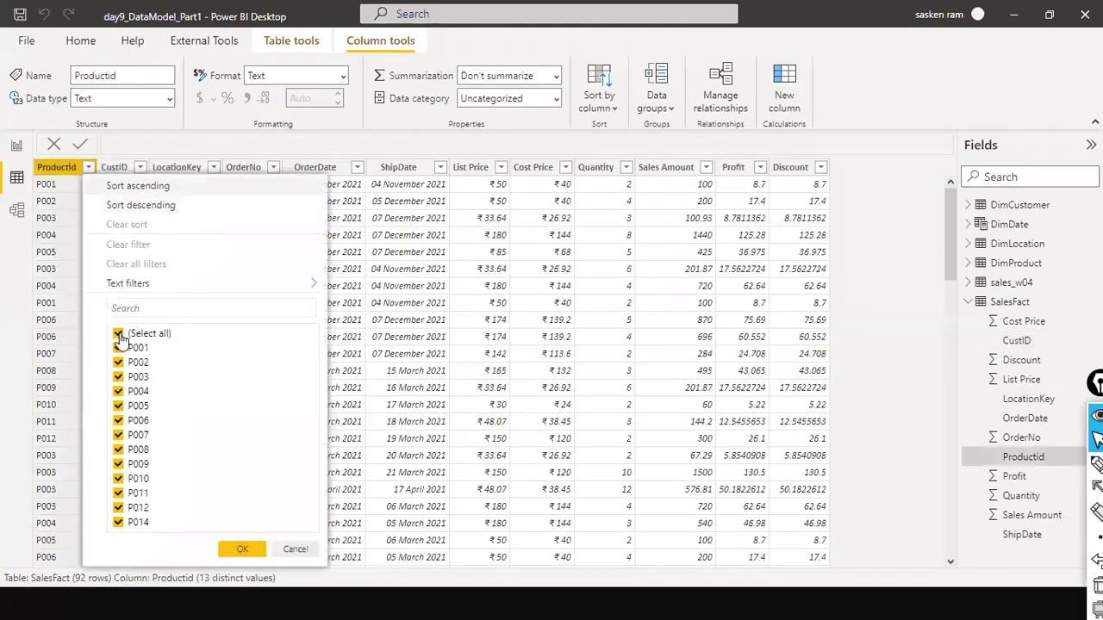
click(119, 334)
click(118, 391)
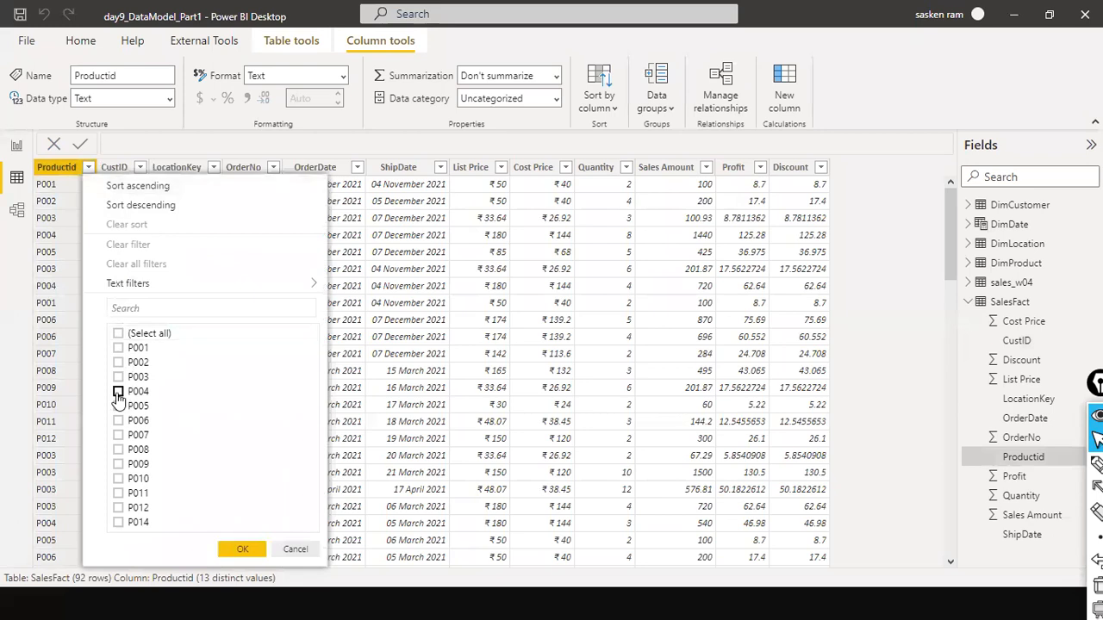
click(227, 546)
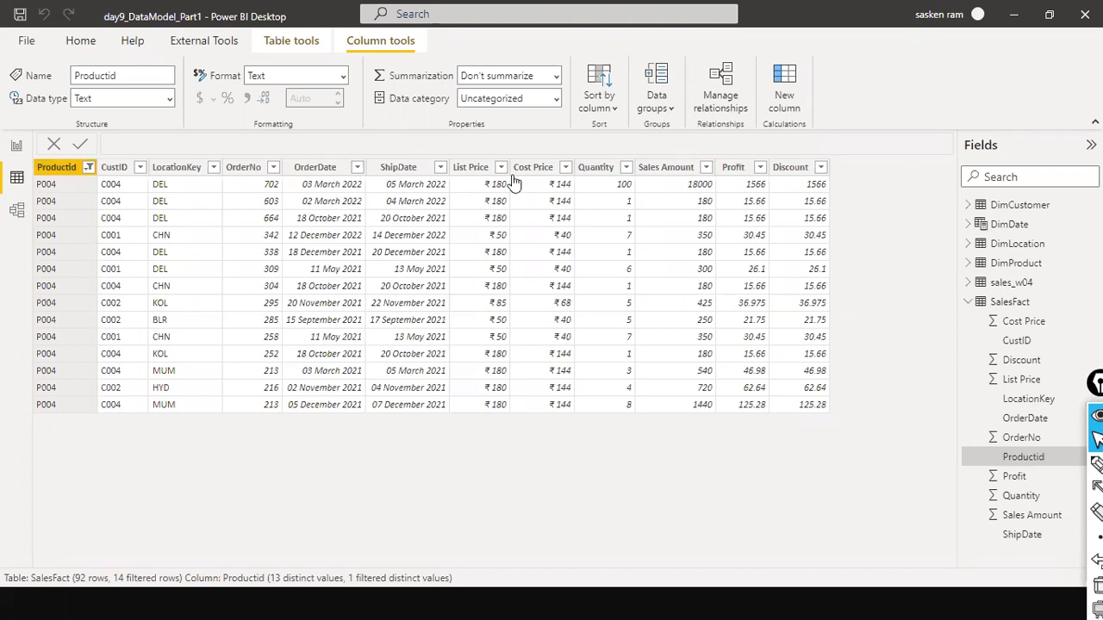
Examine the distinct CustID values in the filtered SalesFact rows and compare them with the P004 customer count on Page 8
click(213, 168)
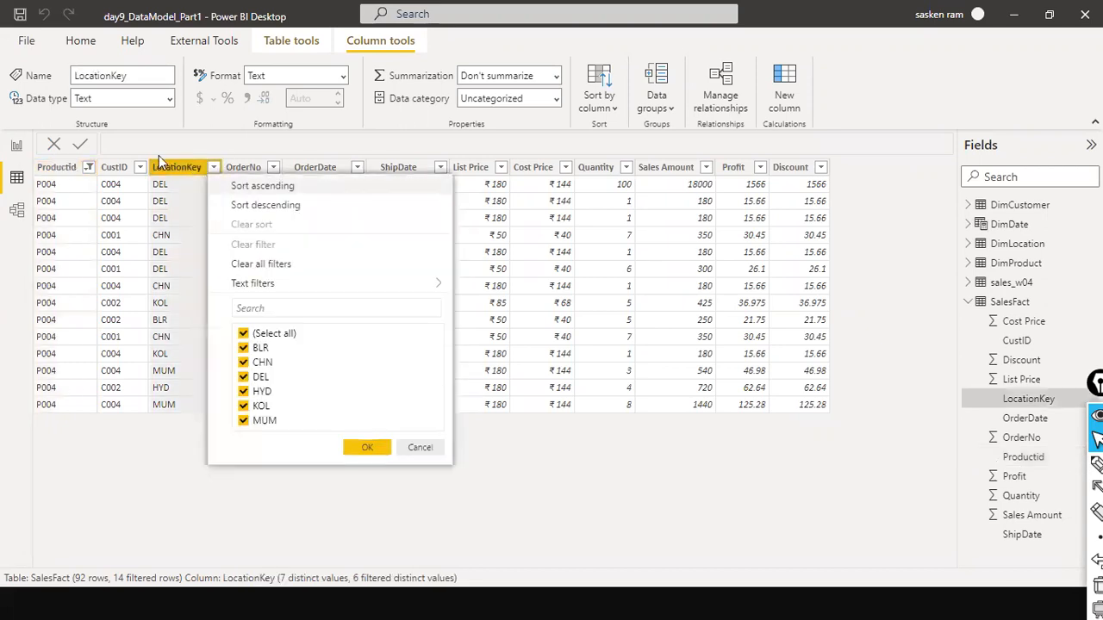
click(54, 169)
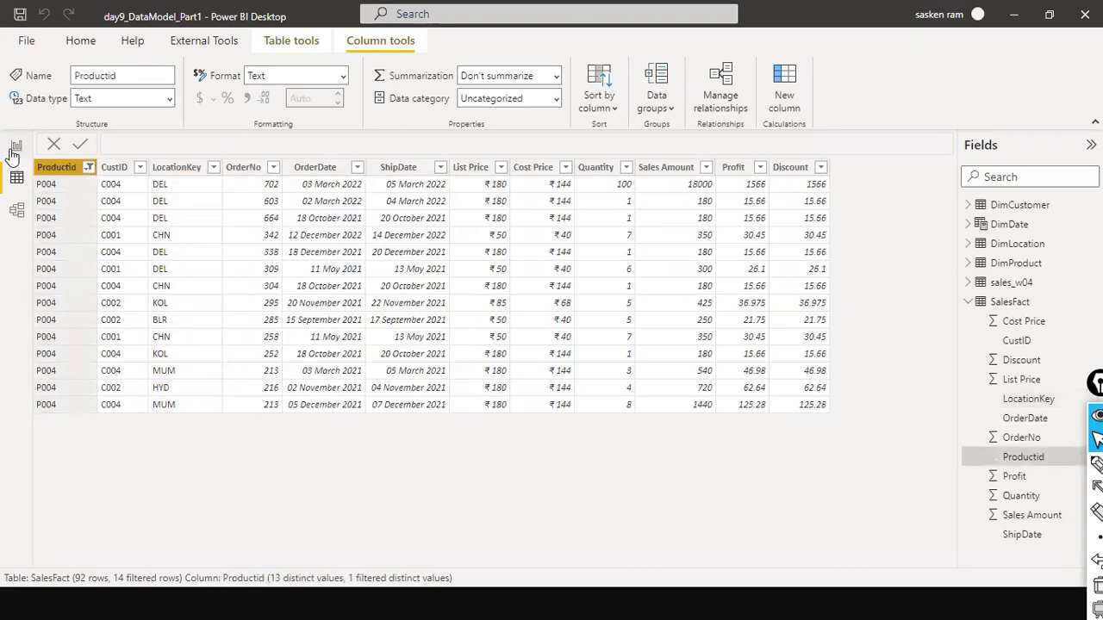
click(12, 152)
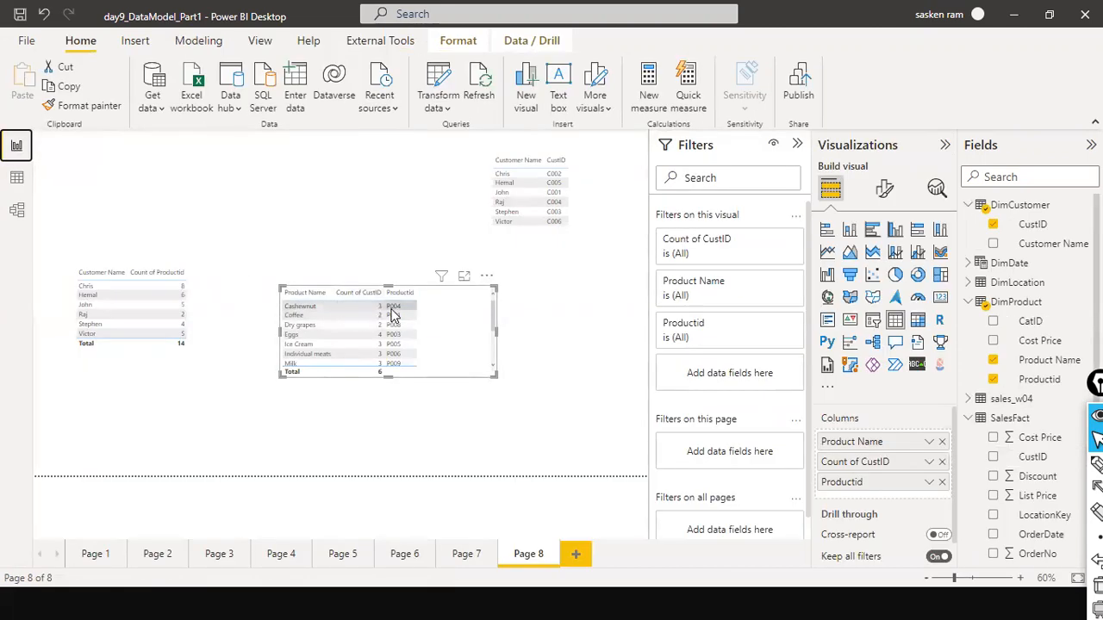
click(17, 181)
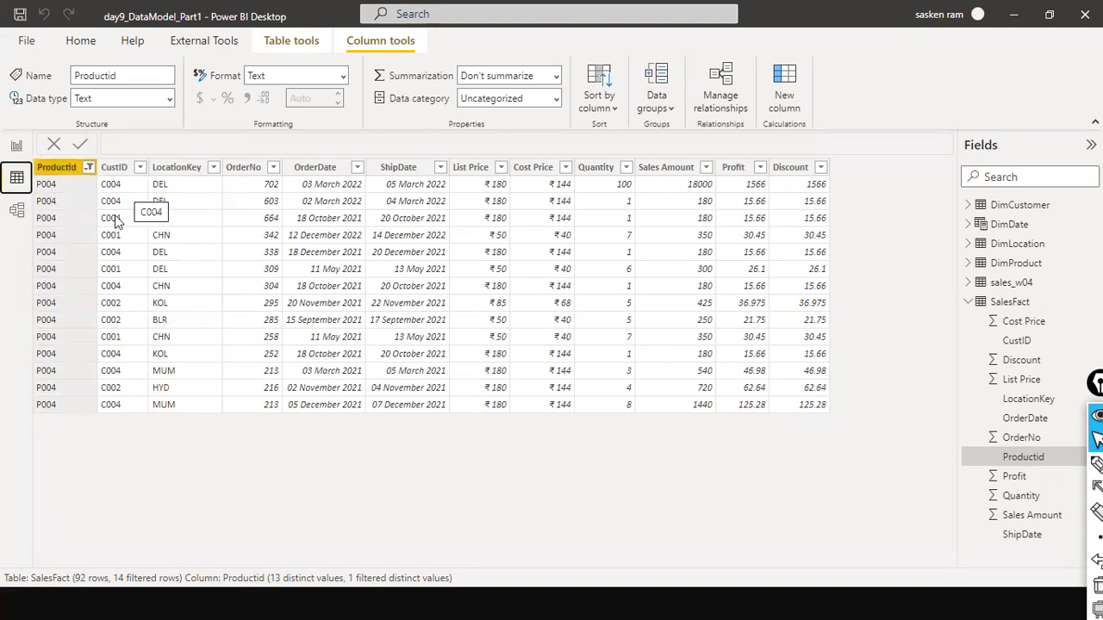
click(140, 169)
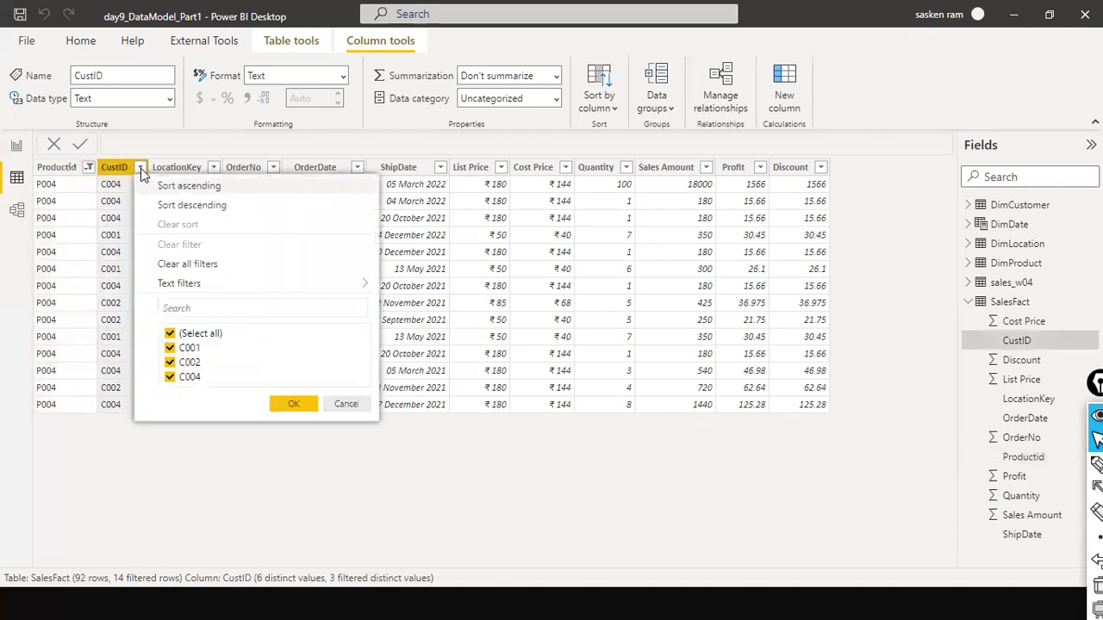
click(306, 403)
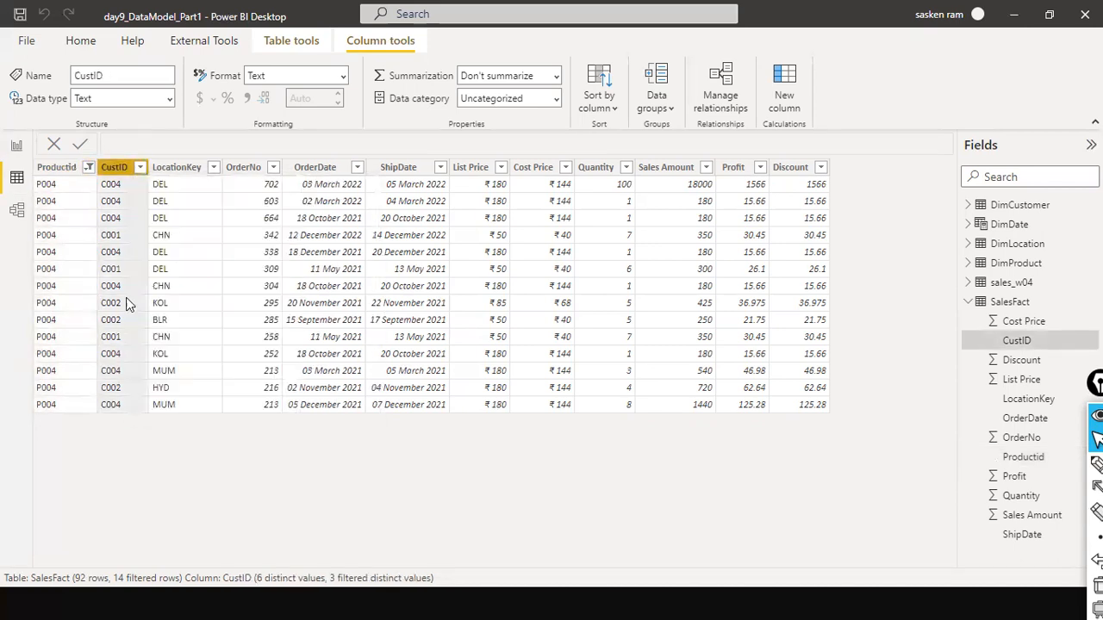
click(15, 147)
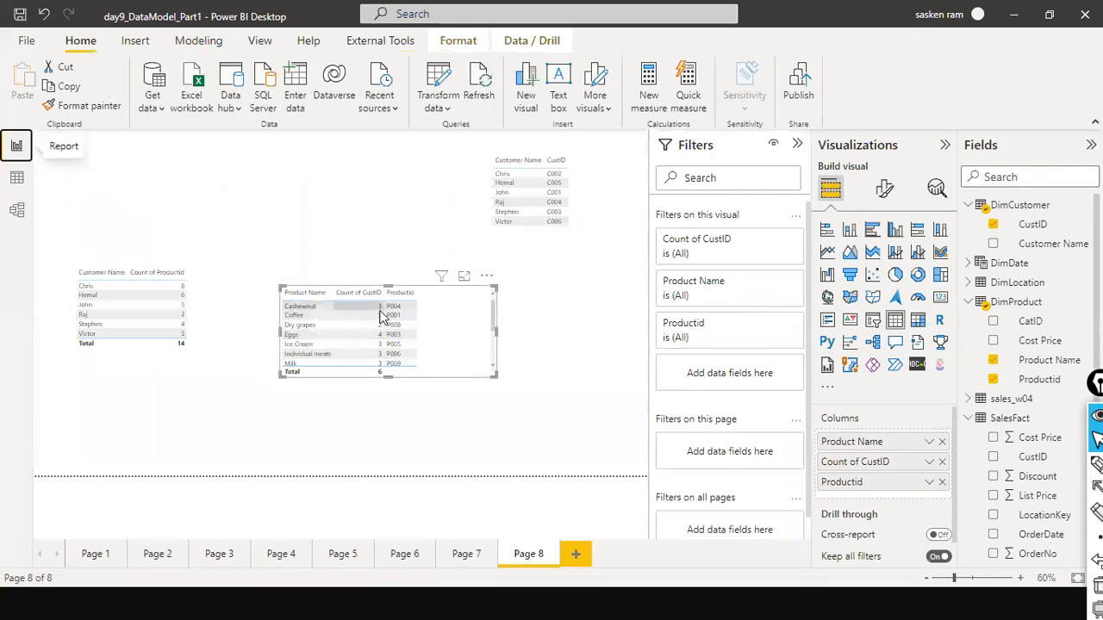
Replace the P004 filter on SalesFact's Productid column with a filter for P001 only
click(16, 178)
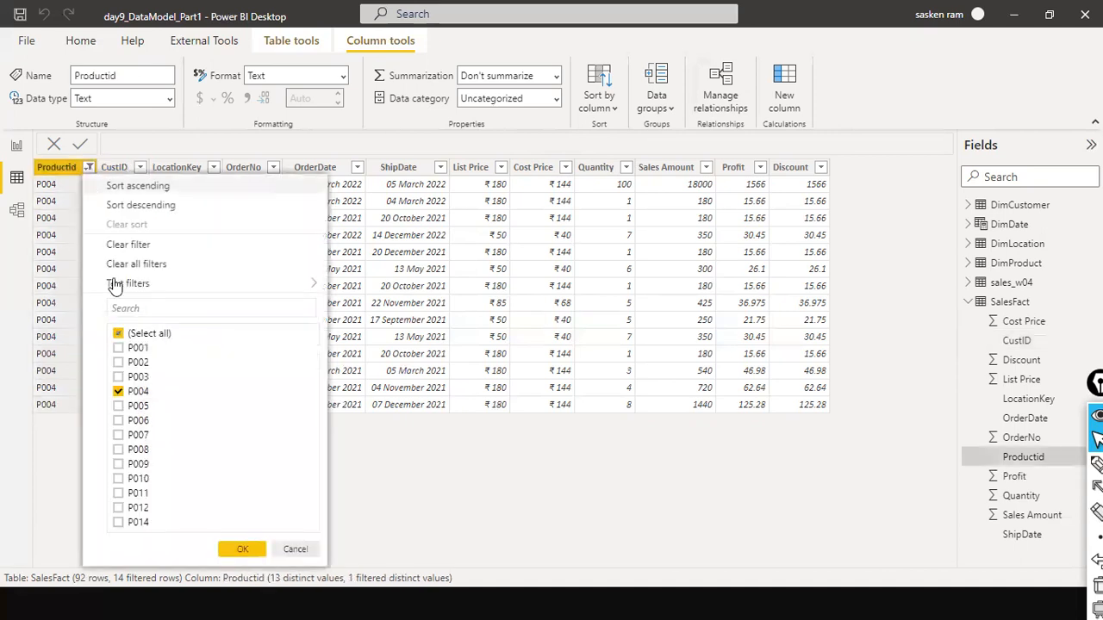
click(142, 246)
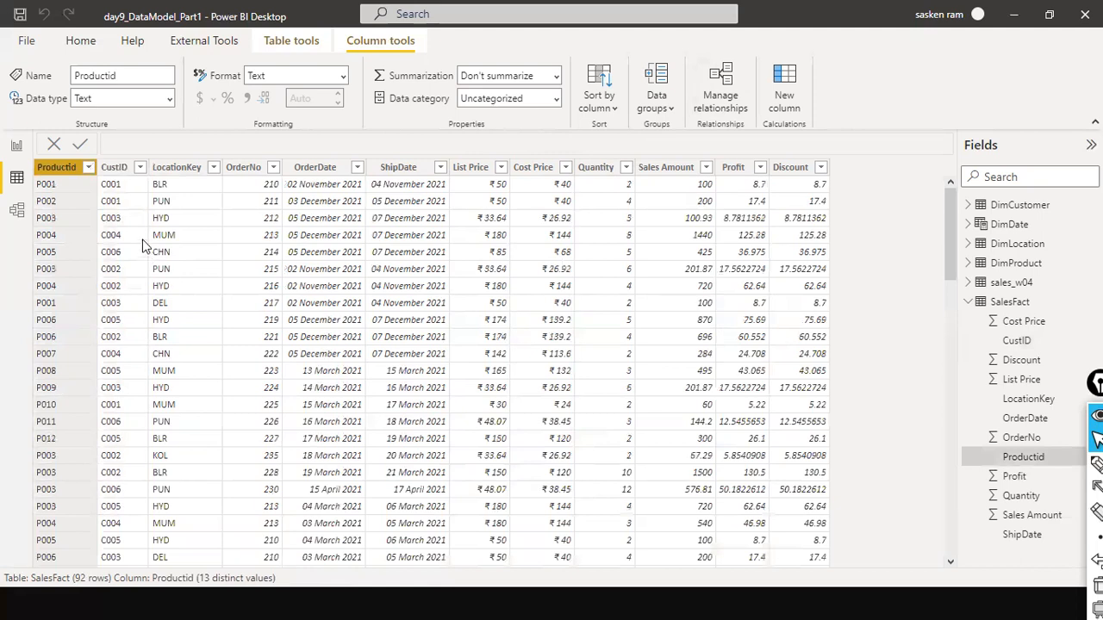
click(88, 167)
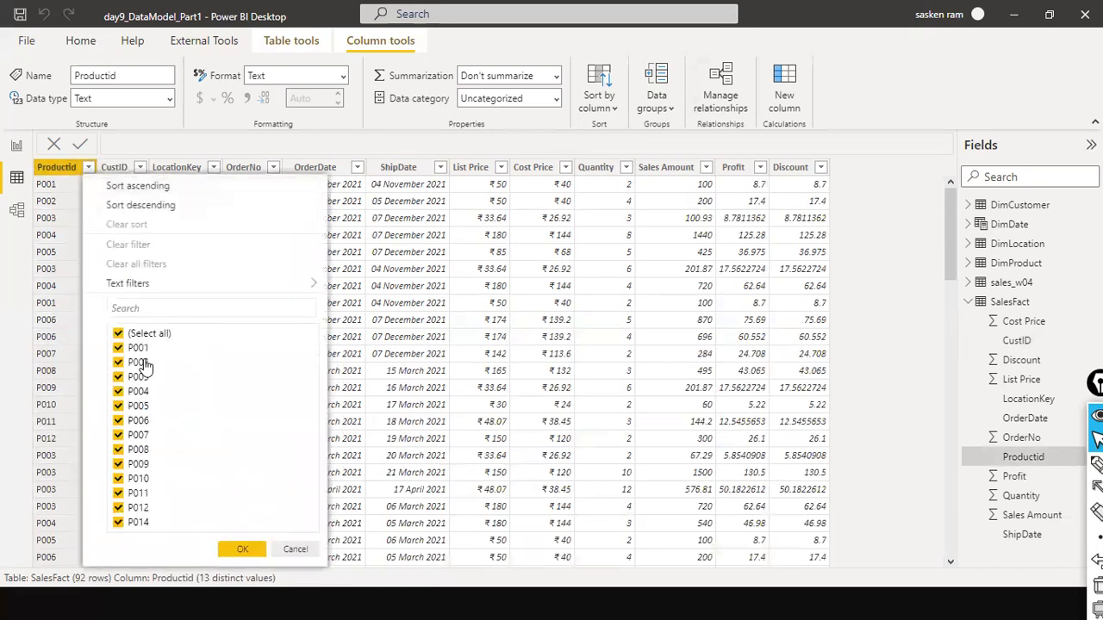
click(119, 334)
click(119, 348)
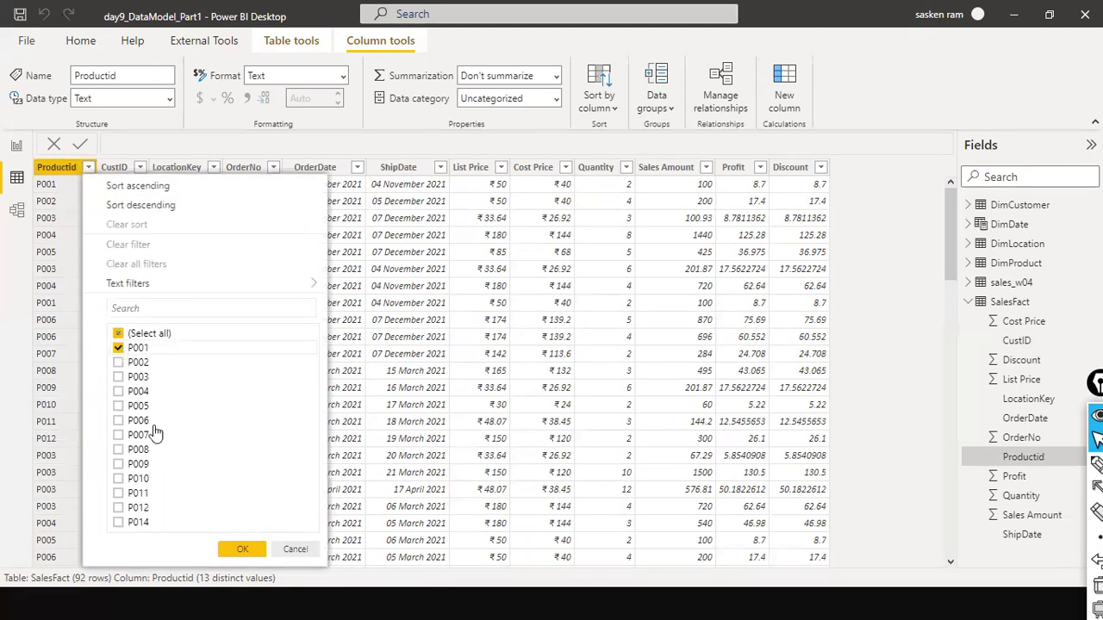
click(242, 550)
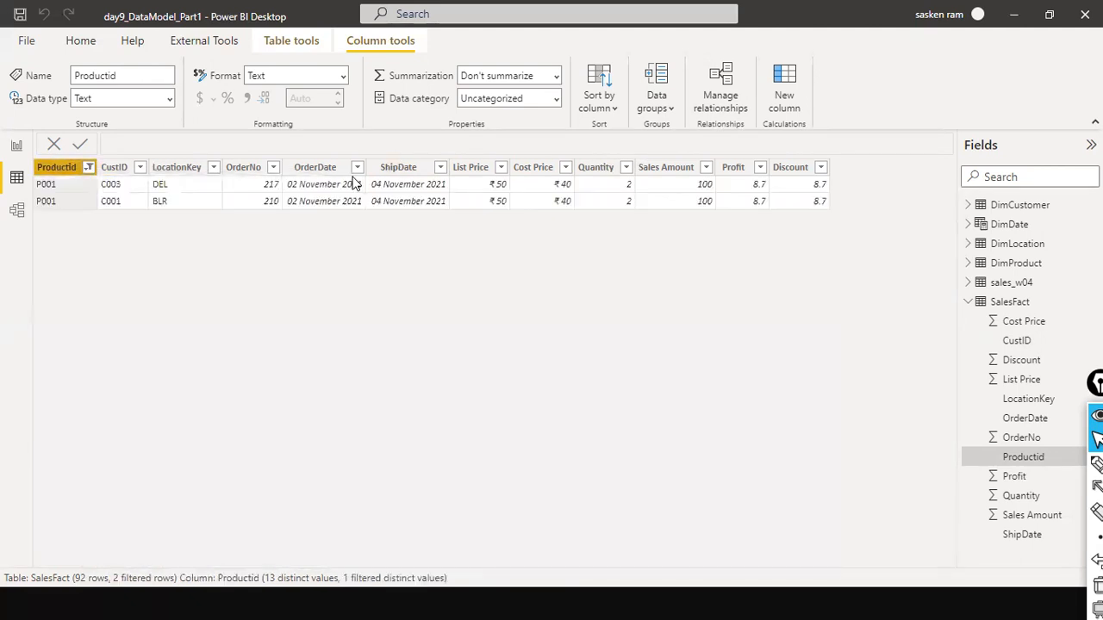
Filter the LocationKey column of the P001 rows in SalesFact to BLR only
click(214, 169)
click(244, 334)
click(244, 348)
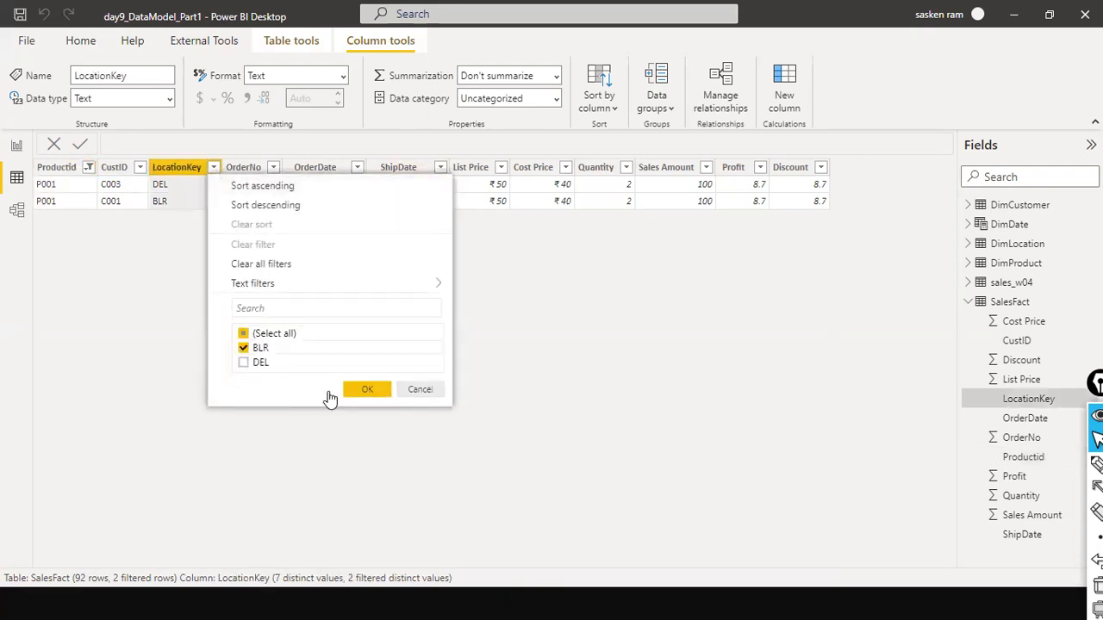
click(377, 393)
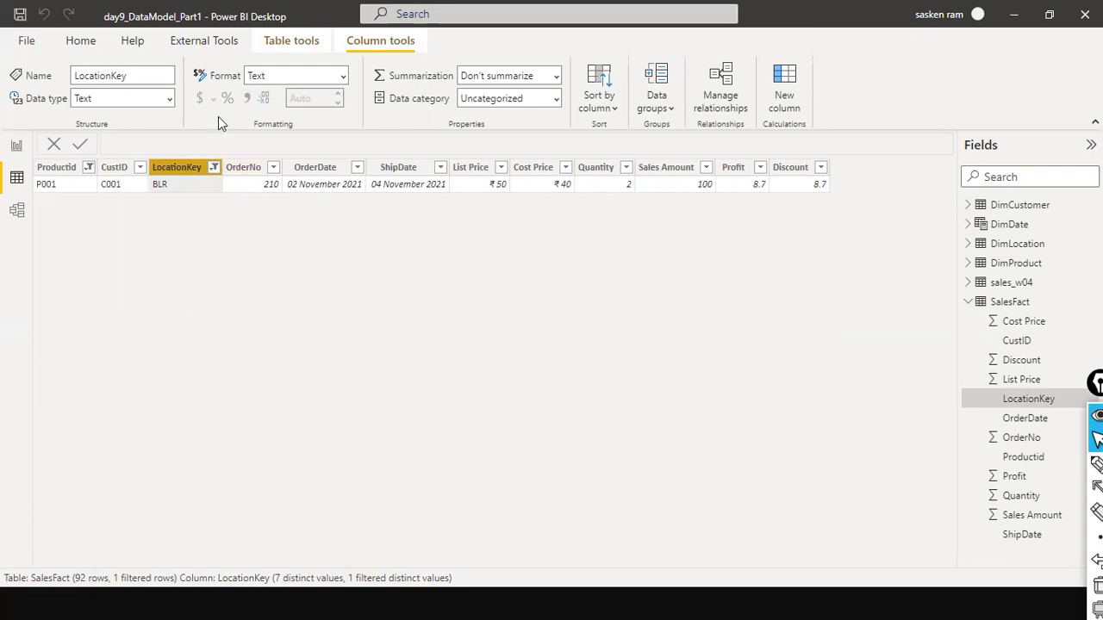
click(302, 47)
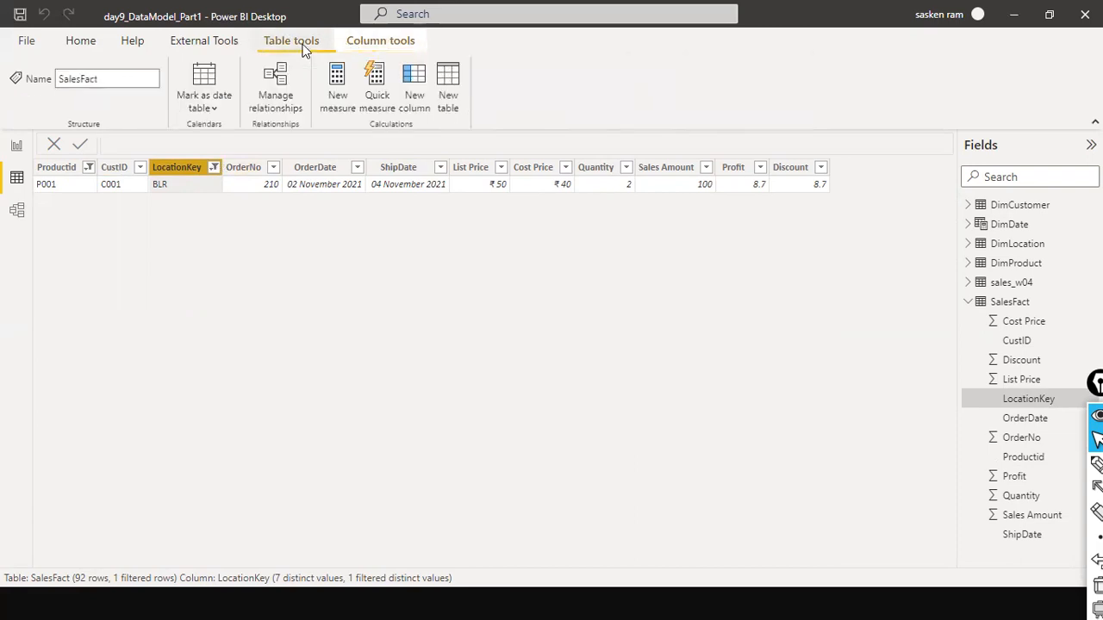
click(236, 44)
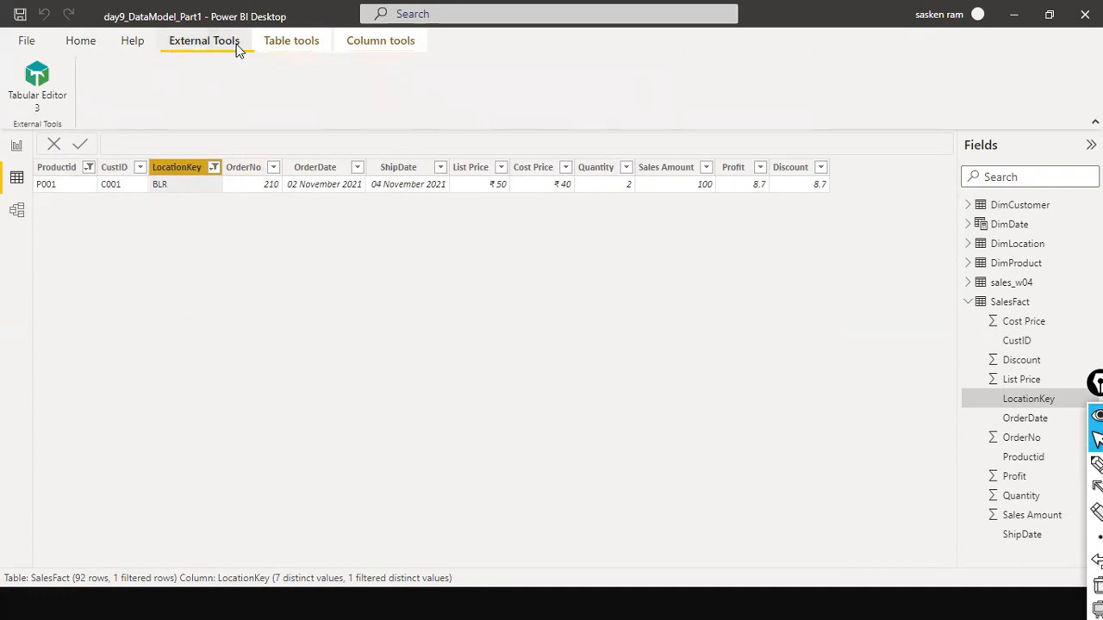
click(71, 43)
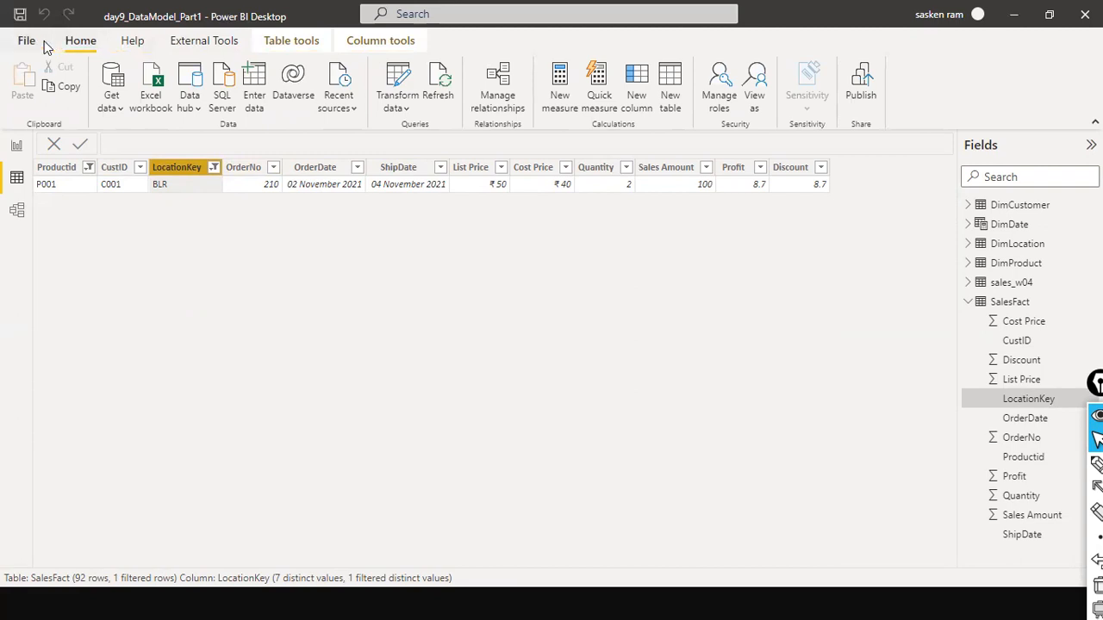
Clear the LocationKey and Productid filters on the SalesFact table
click(213, 169)
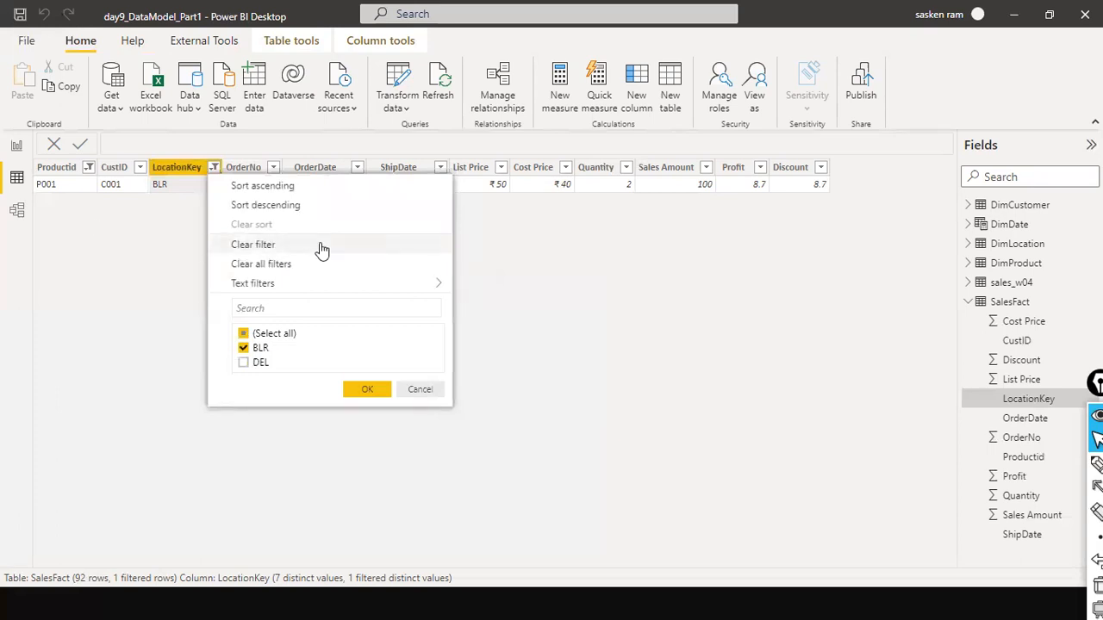
key(Escape)
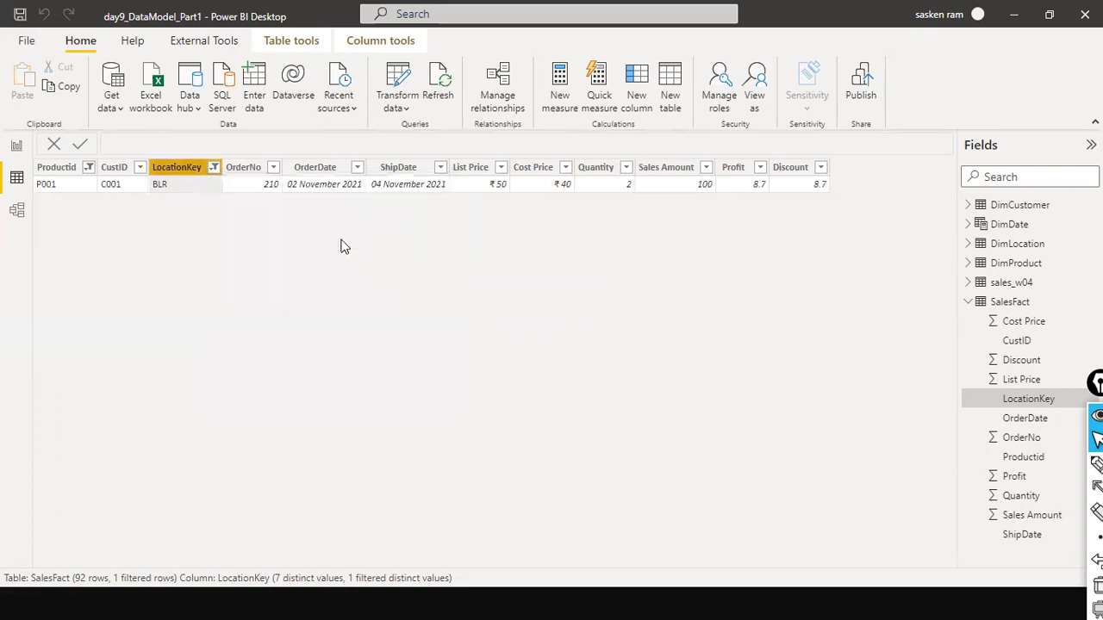
click(89, 168)
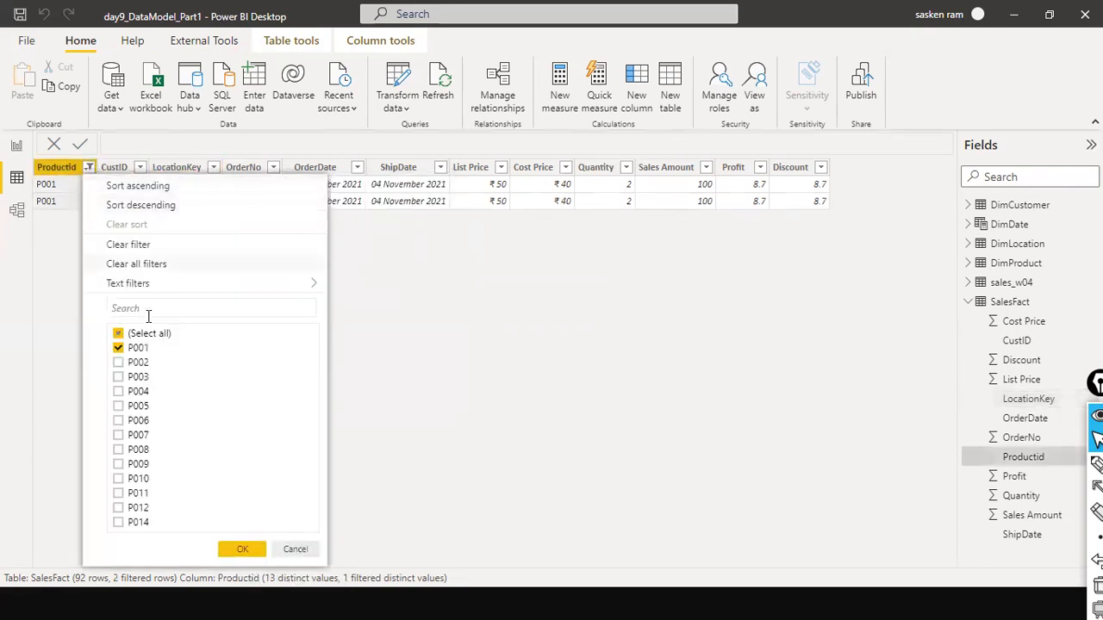
click(129, 246)
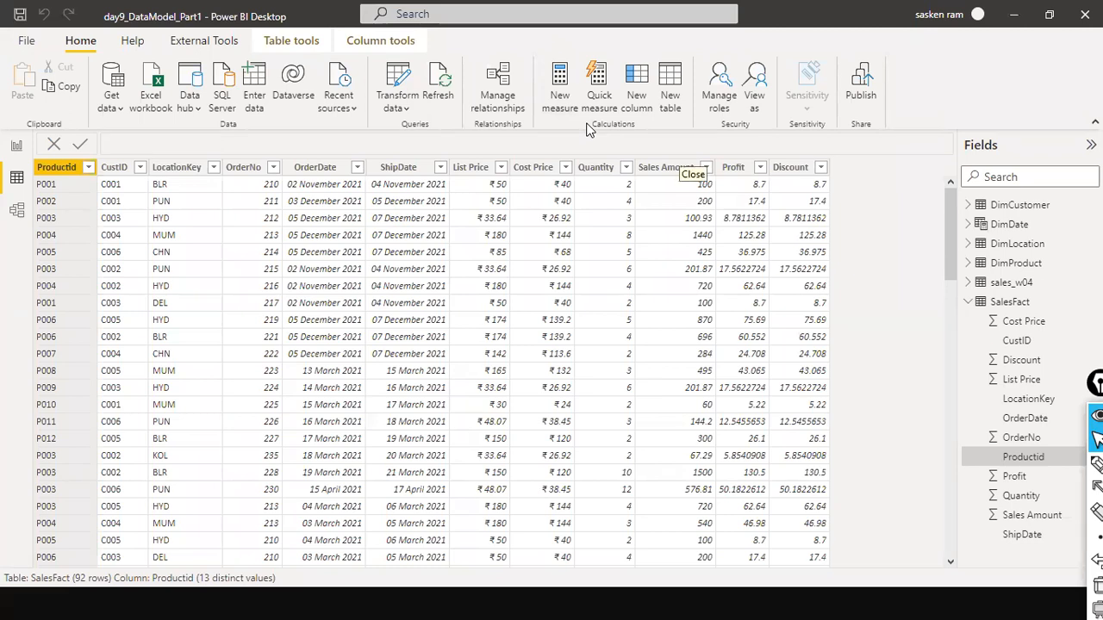
Check product P004 in the Page 8 table and filter SalesFact's Productid column to P004 only
click(16, 145)
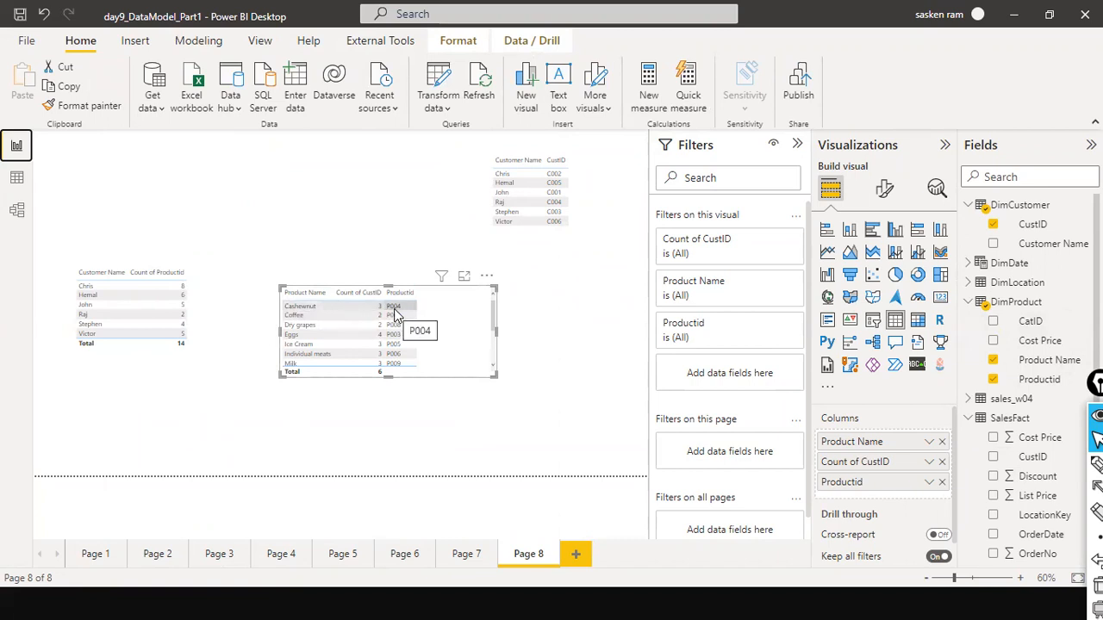
click(17, 181)
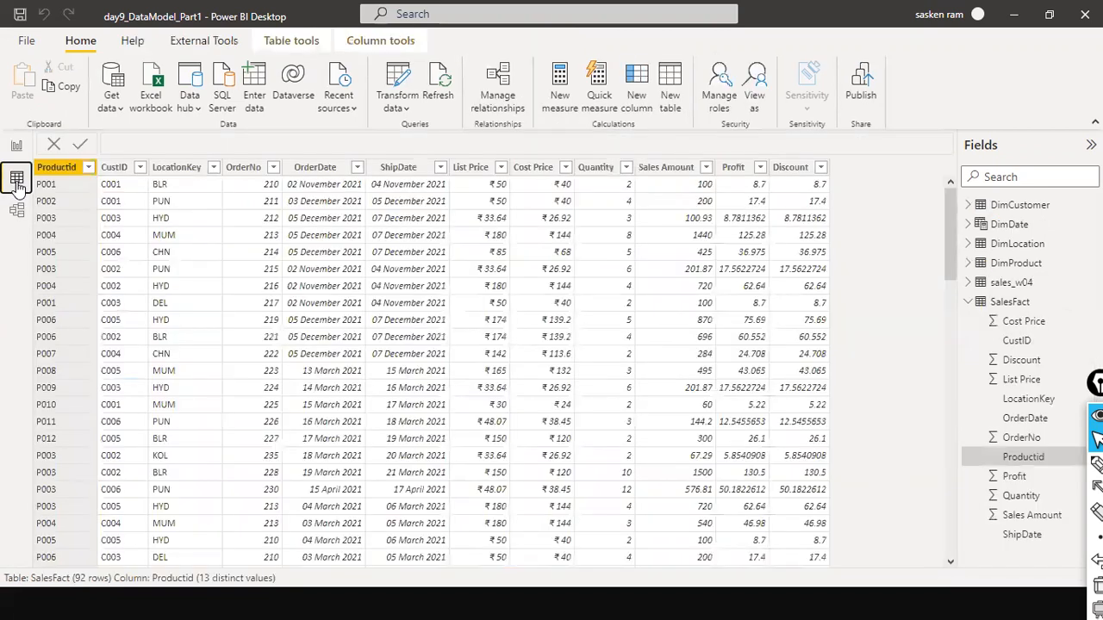
click(90, 168)
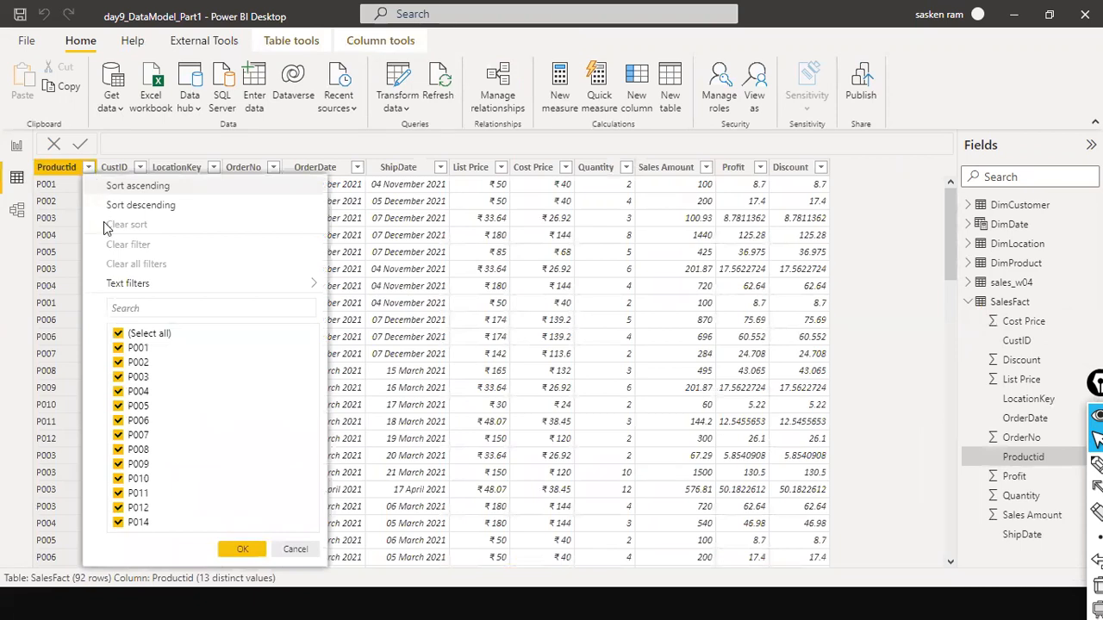
click(118, 333)
click(118, 391)
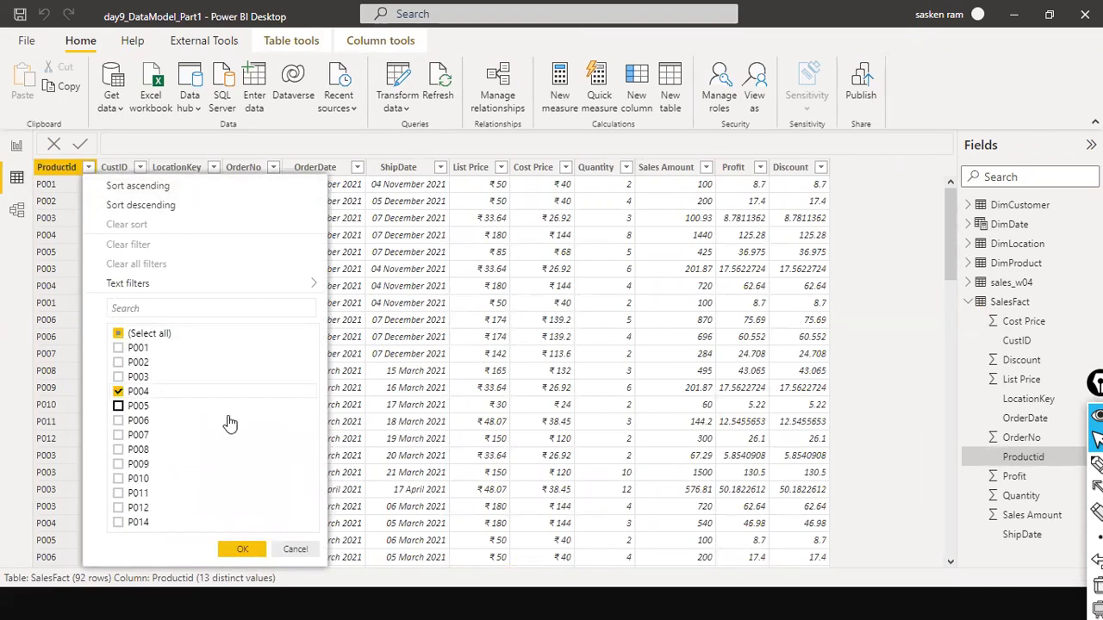
click(240, 549)
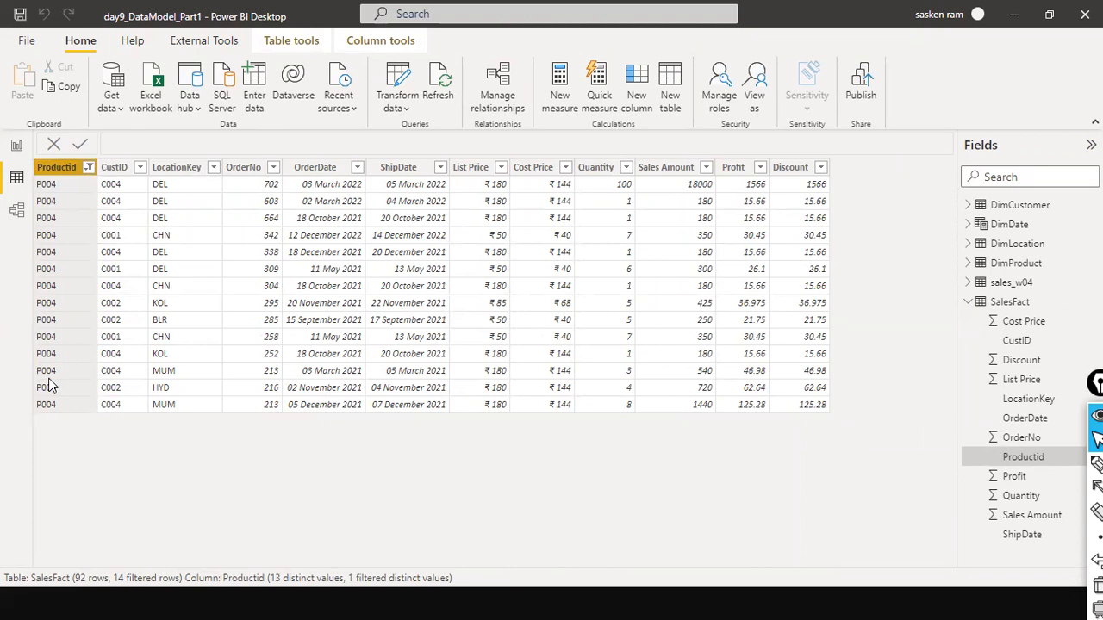
Examine the distinct CustID values of the P004 rows and compare them with the customer counts on Page 8
click(139, 169)
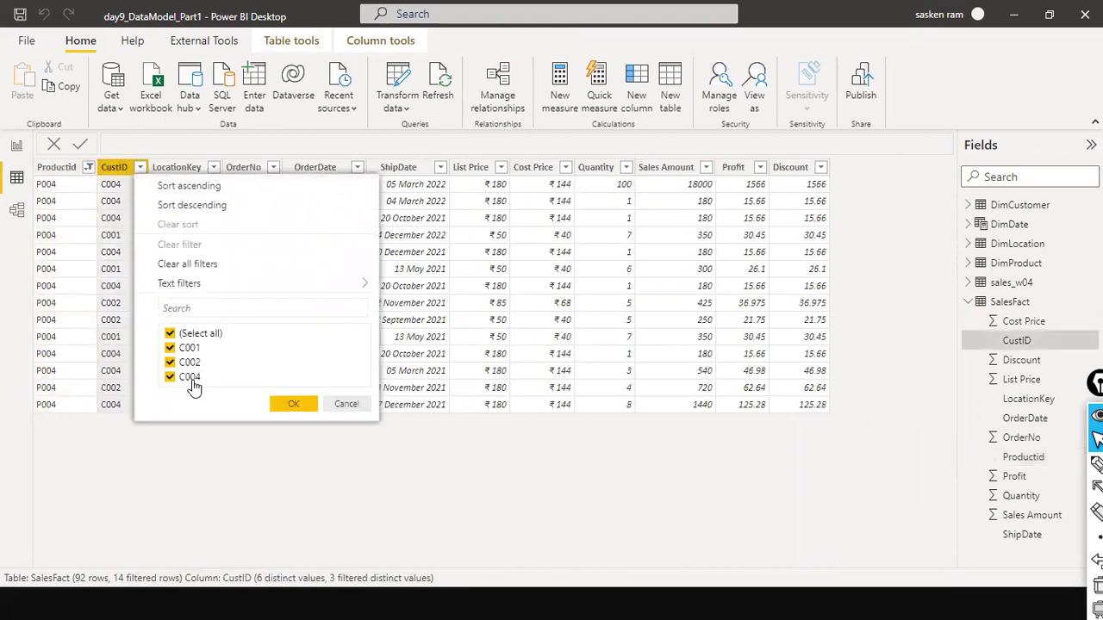
click(290, 404)
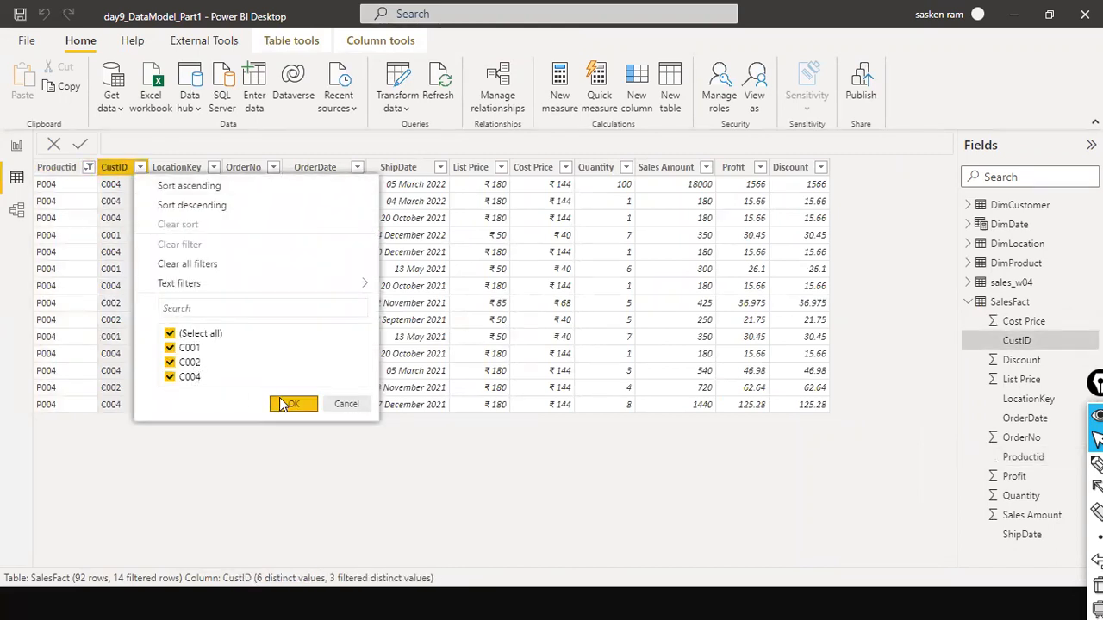
click(16, 145)
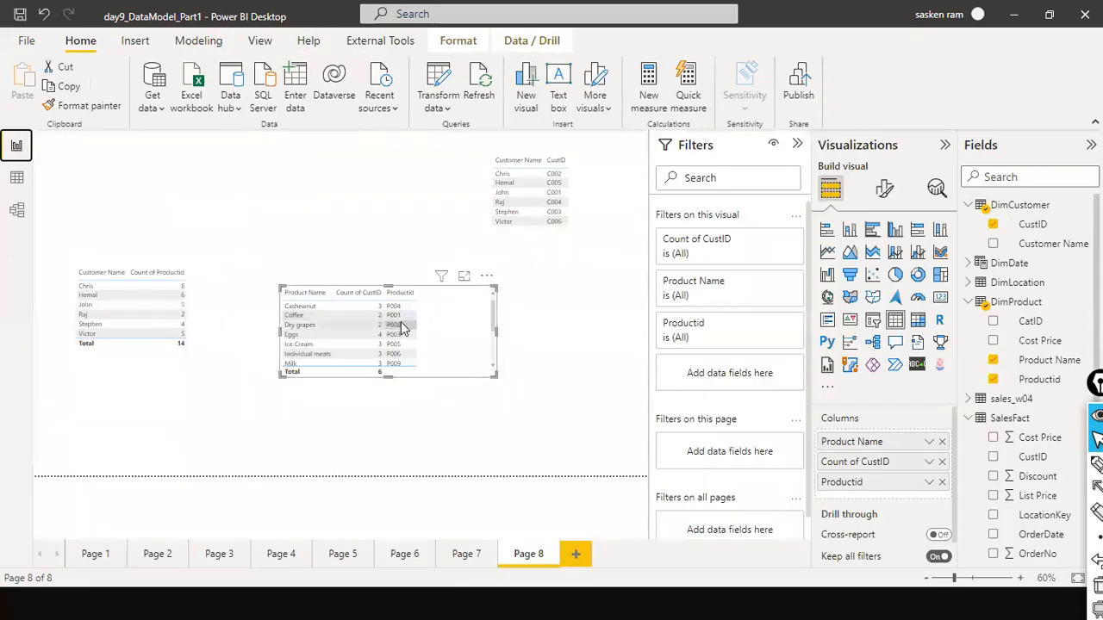
Replace the P004 filter on SalesFact's Productid column with a filter for P003 only
click(16, 178)
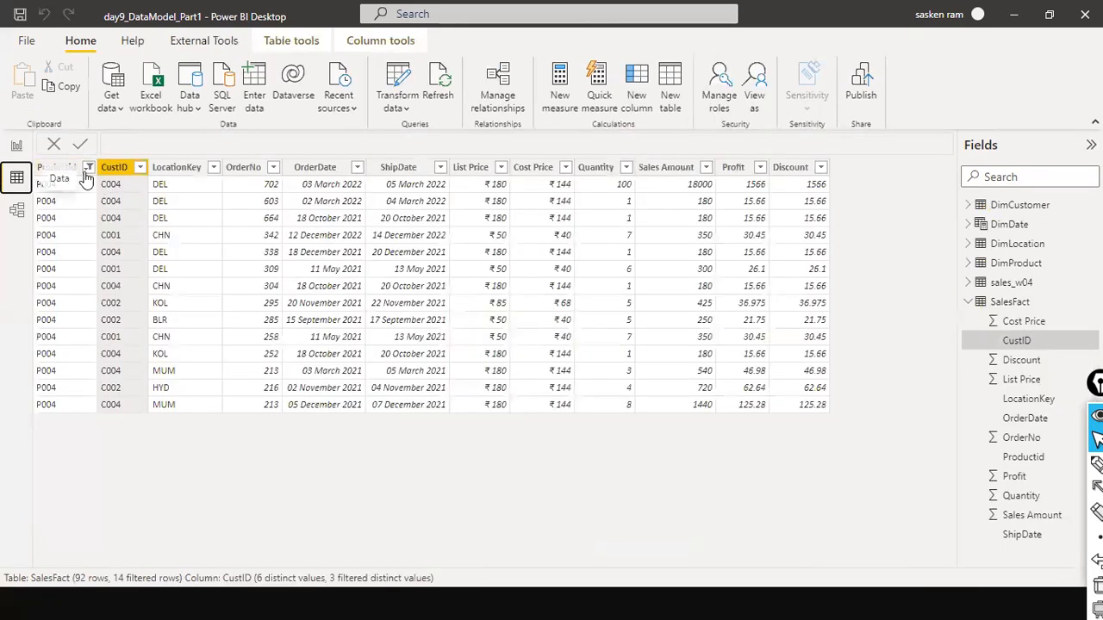
click(88, 167)
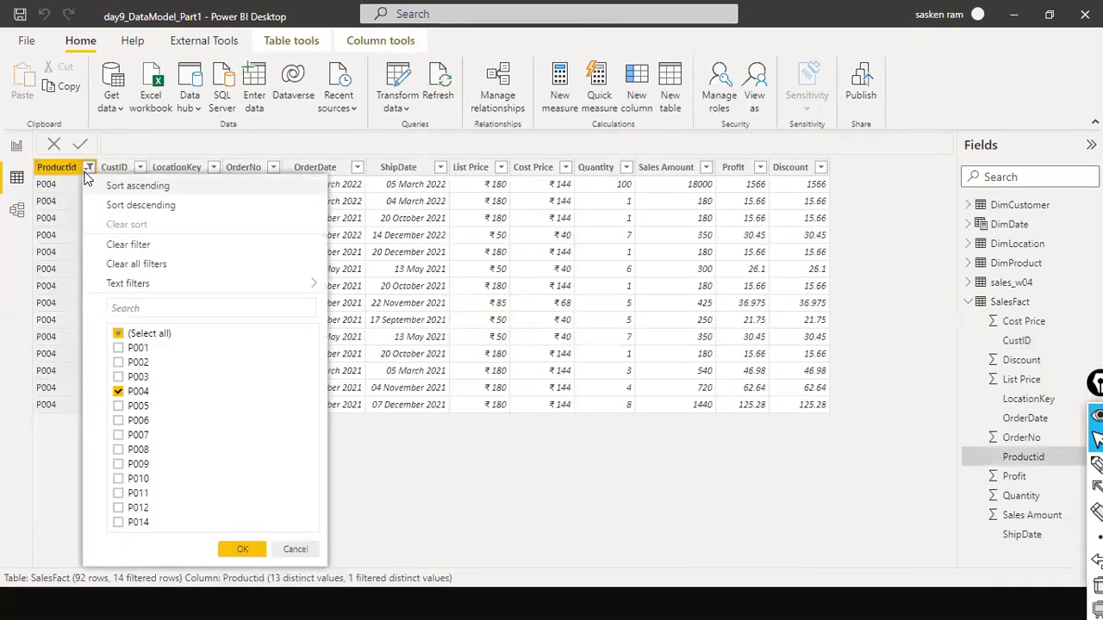
click(118, 377)
click(118, 391)
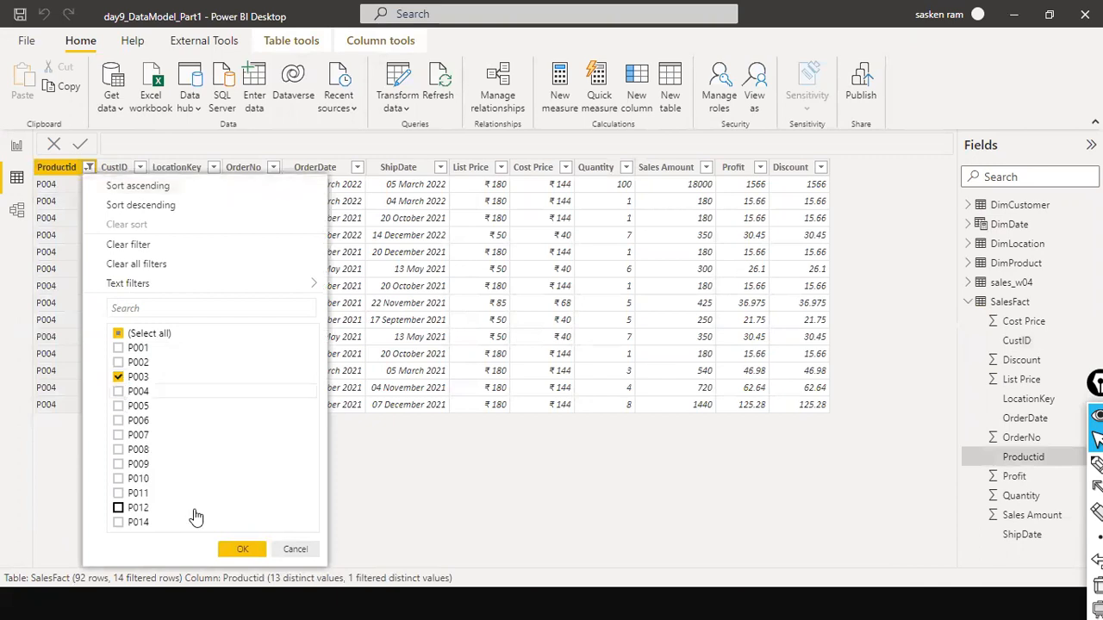
click(240, 549)
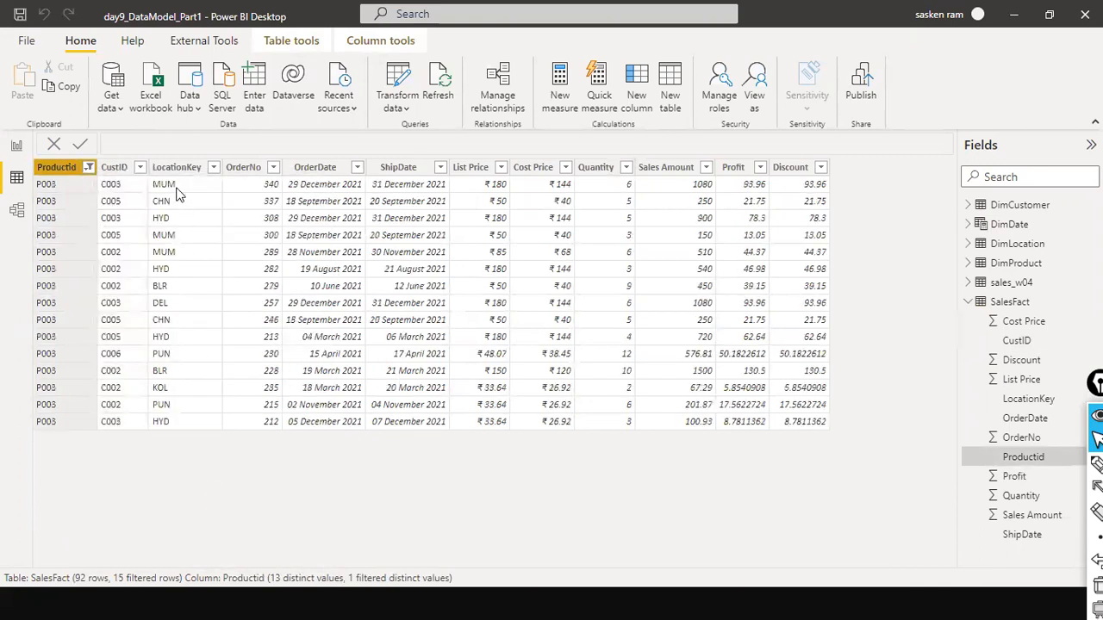
Examine the distinct CustID values of the P003 rows and compare them with the Eggs customer count on Page 8
click(139, 167)
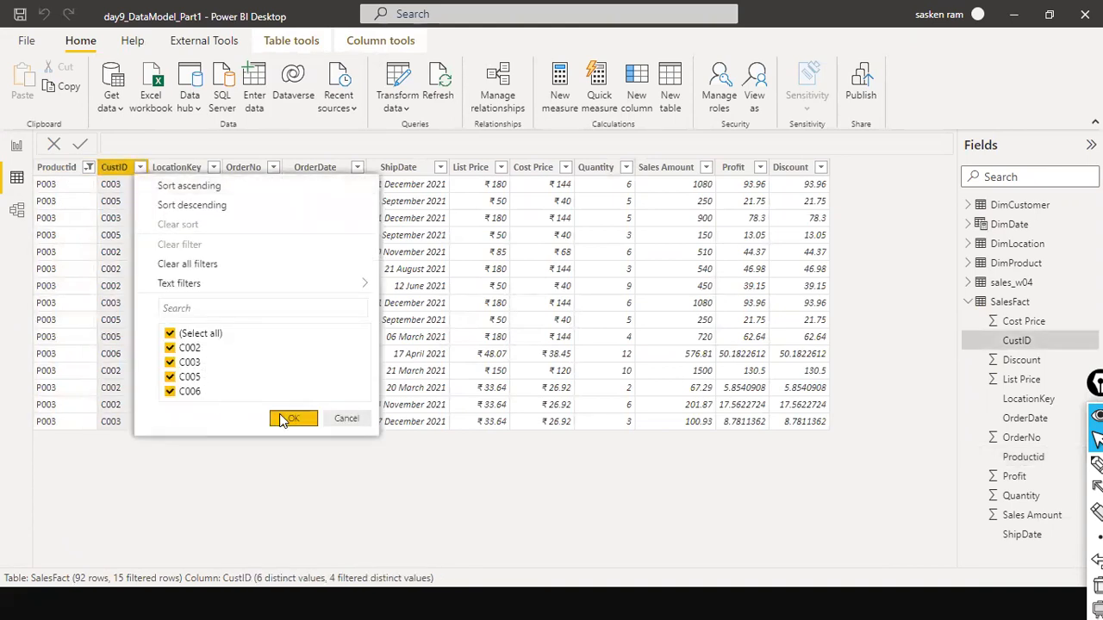
click(280, 419)
click(16, 146)
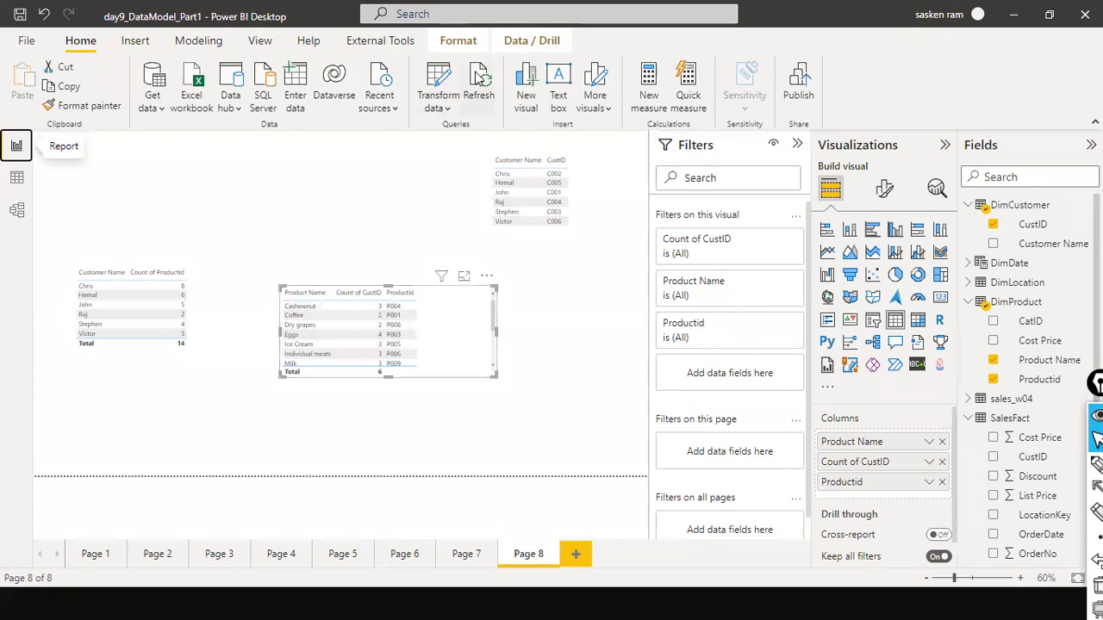
Move the customer and product count tables slightly lower on Page 8
click(362, 234)
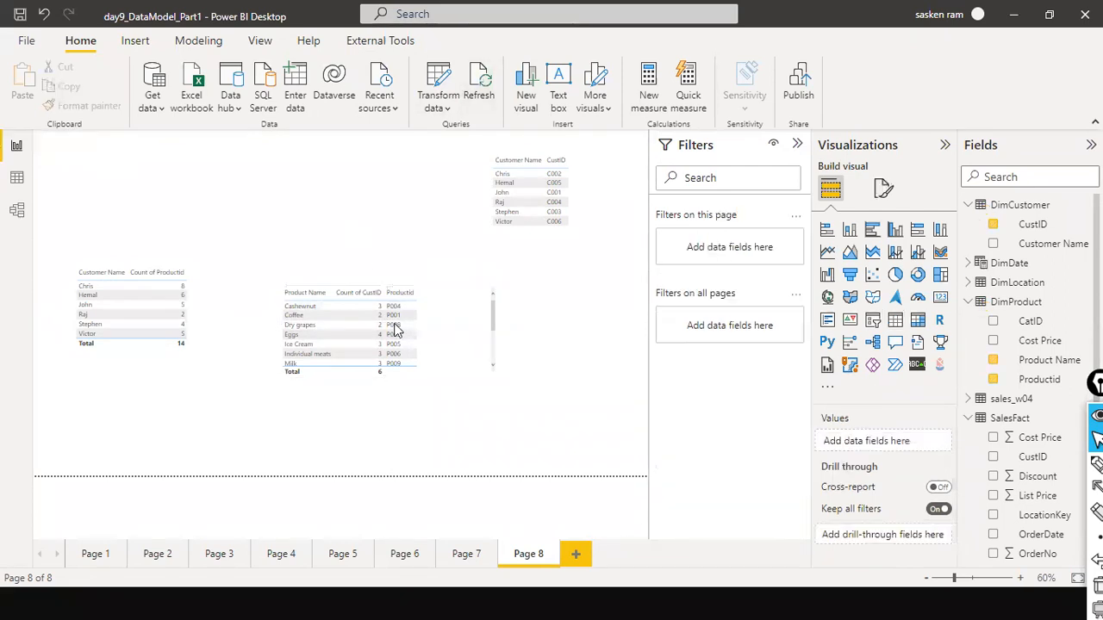
click(218, 366)
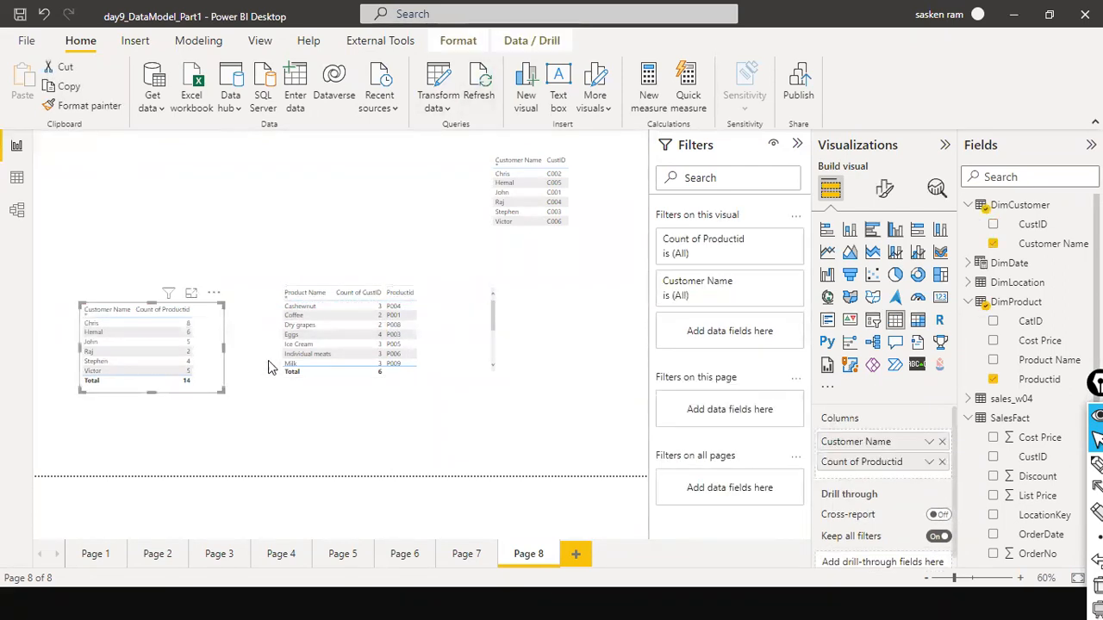
click(434, 386)
drag(434, 386, 423, 376)
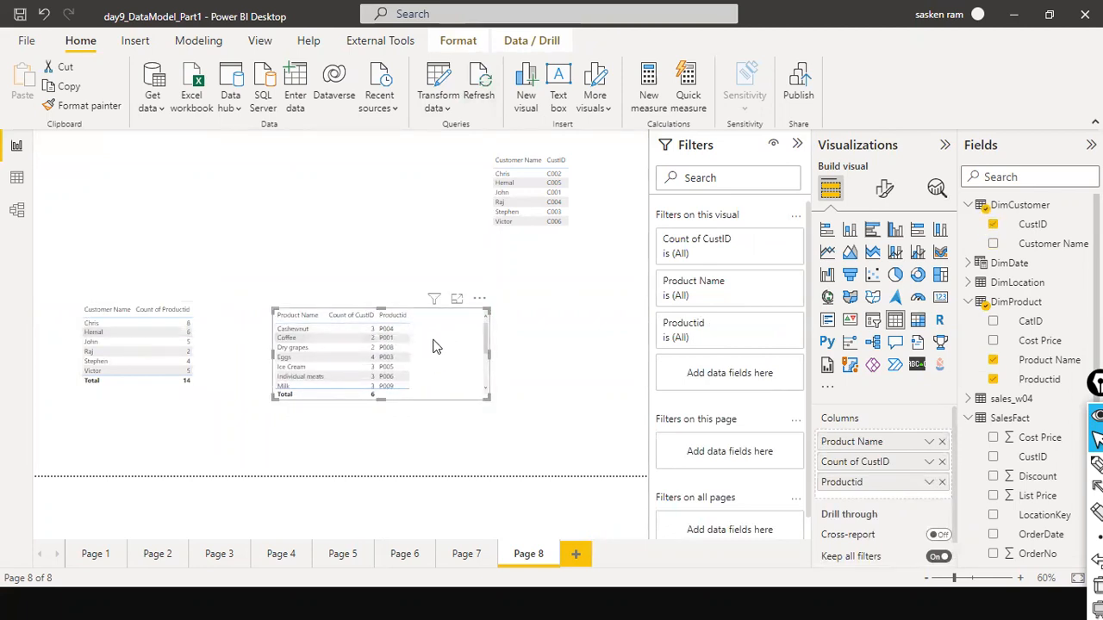
Remove the Productid column from the product count table and narrow the table
click(942, 483)
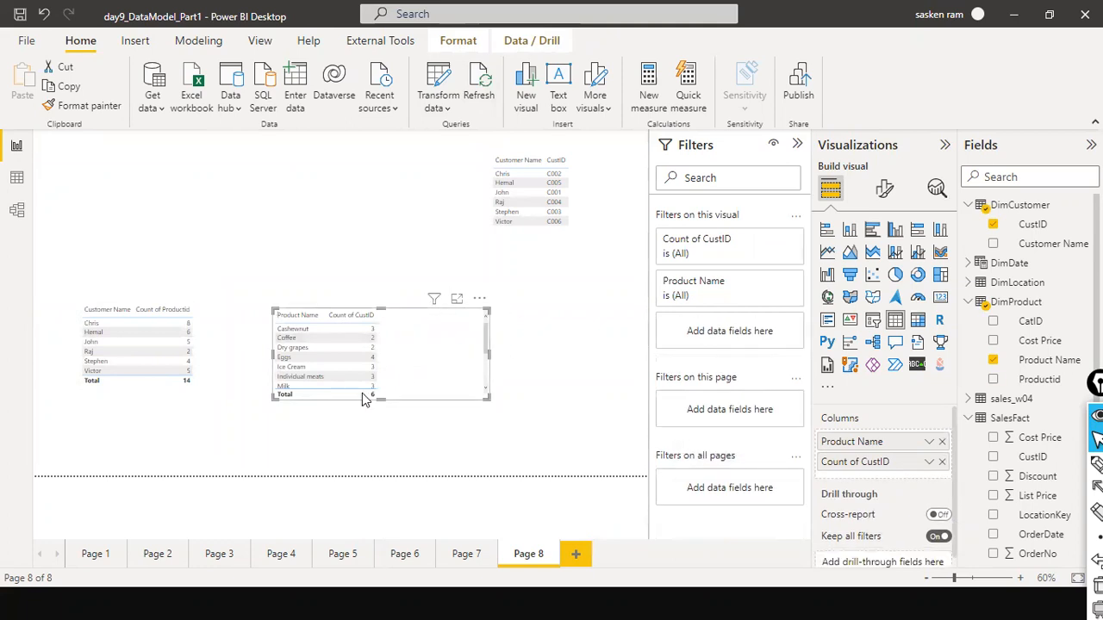
drag(487, 355, 431, 355)
click(539, 405)
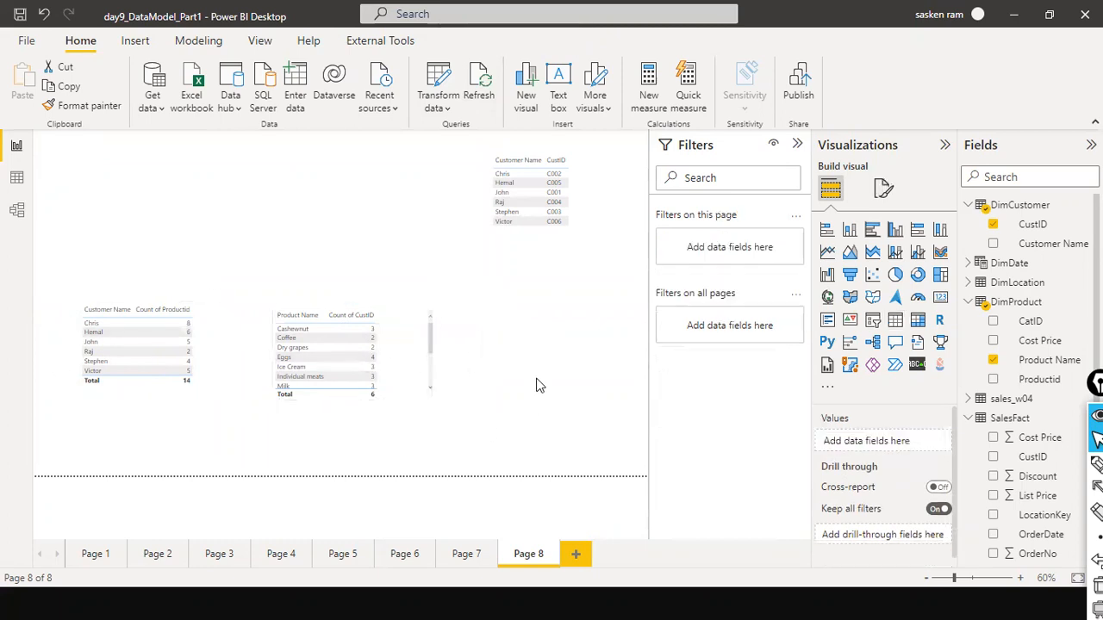
Examine the SalesFact–DimCustomer relationship settings and how DimProduct, SalesFact and DimCustomer are linked in the model, without changing anything
click(16, 209)
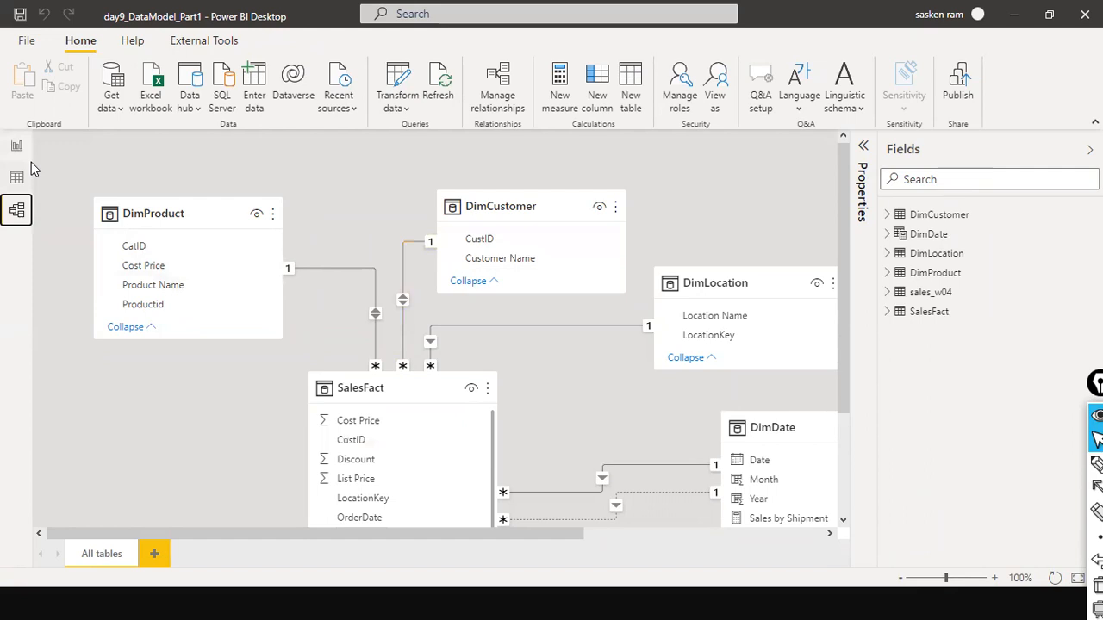
click(400, 313)
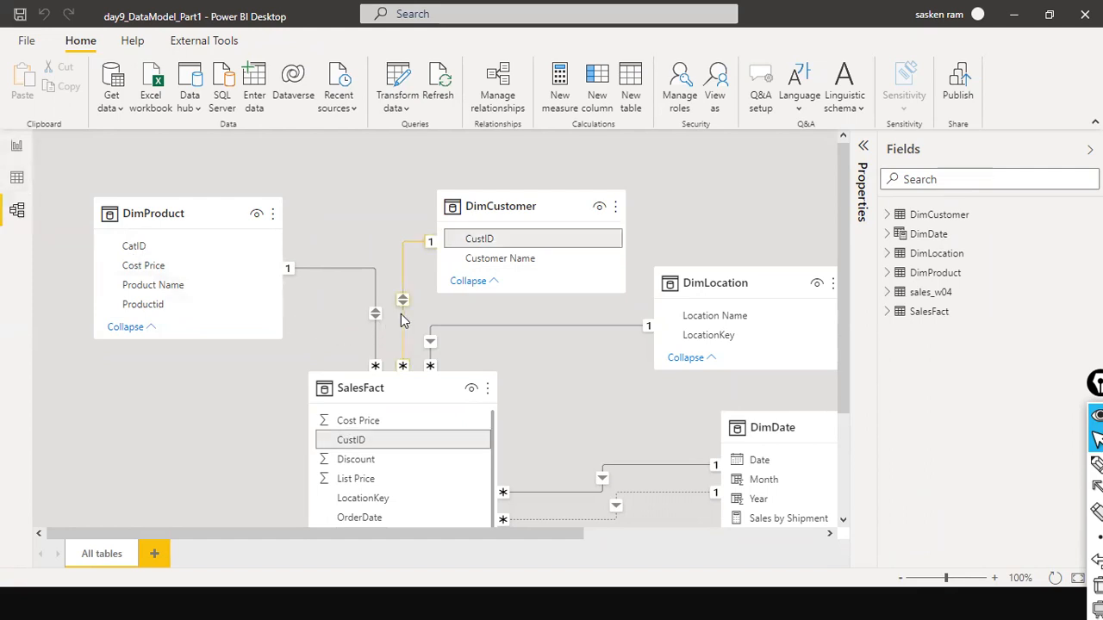
double_click(401, 314)
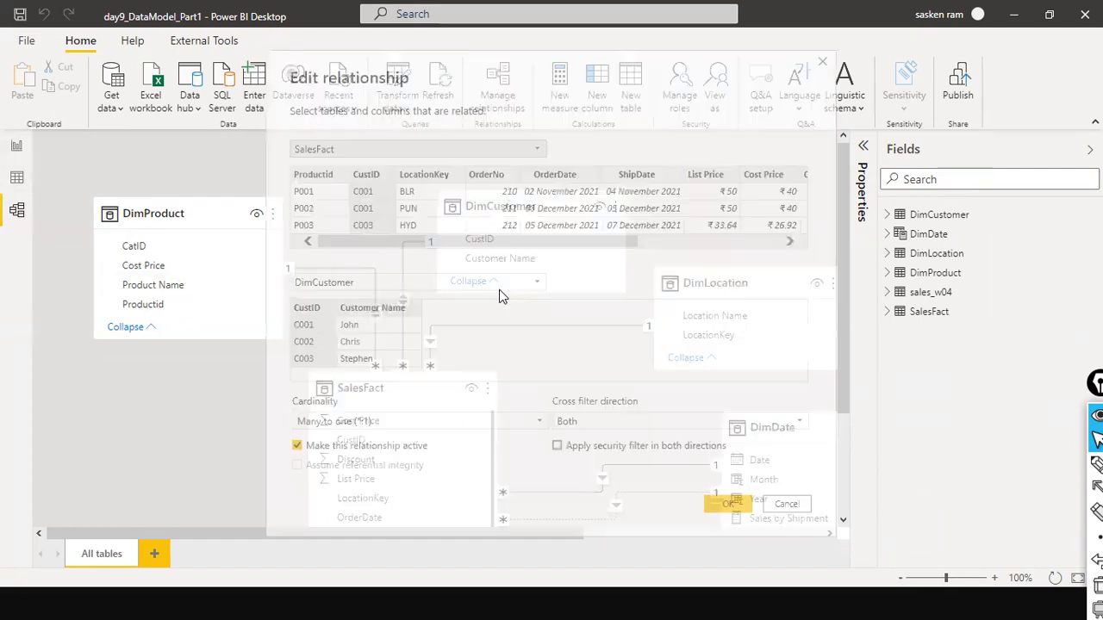
click(805, 506)
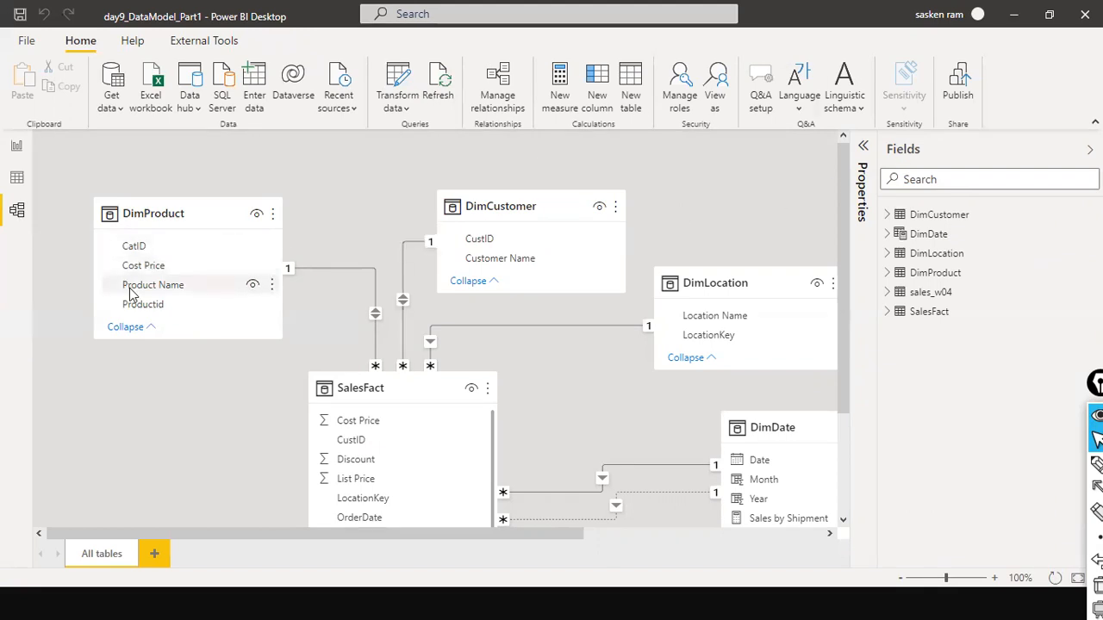
scroll(394, 466, down, 1)
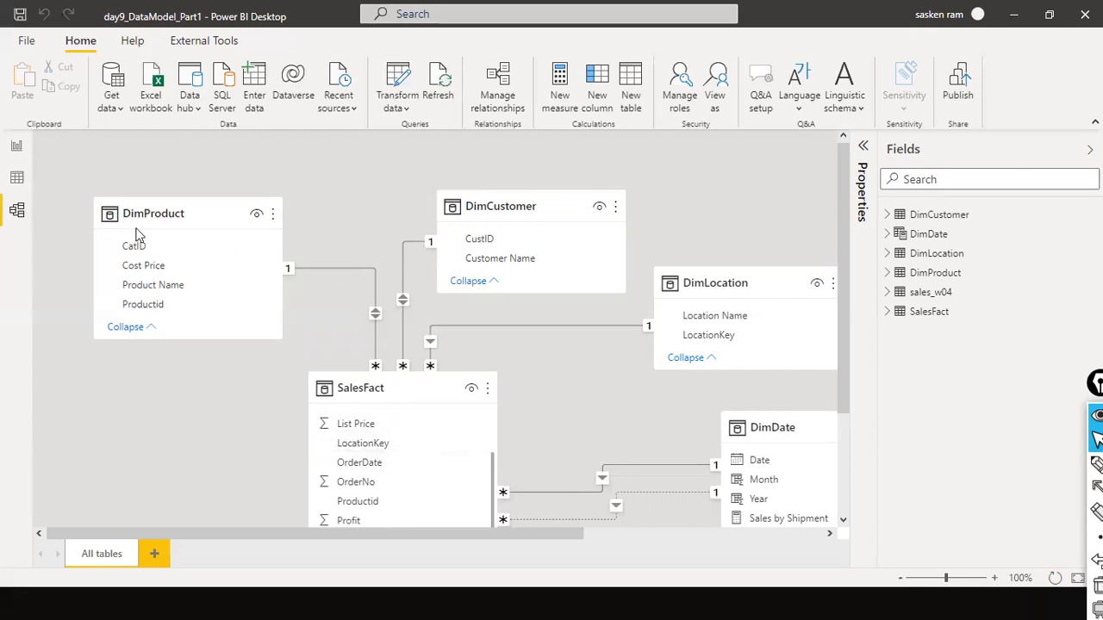
click(17, 146)
click(22, 206)
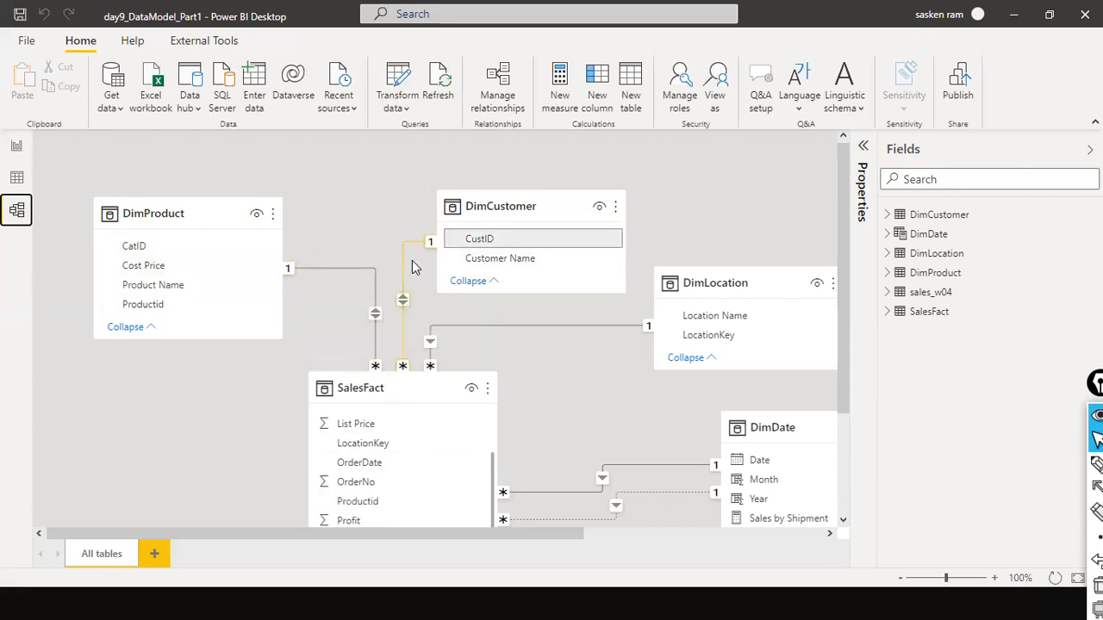
mouse_move(522, 220)
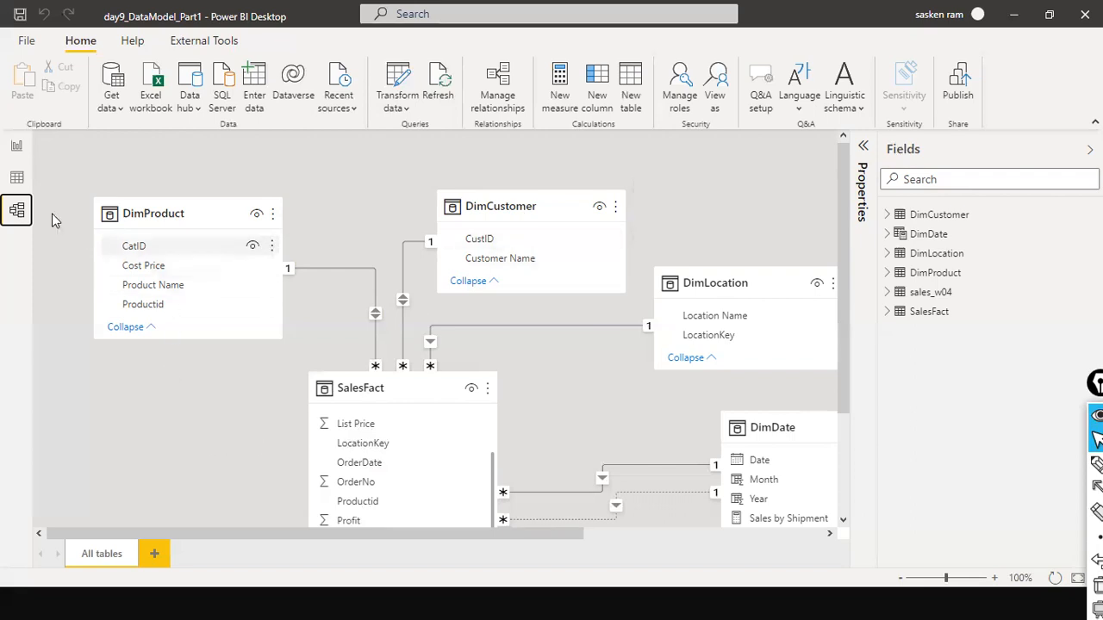
Move the product and customer count tables up on Page 8, aligned in one row with the Customer Name and CustID table
click(16, 146)
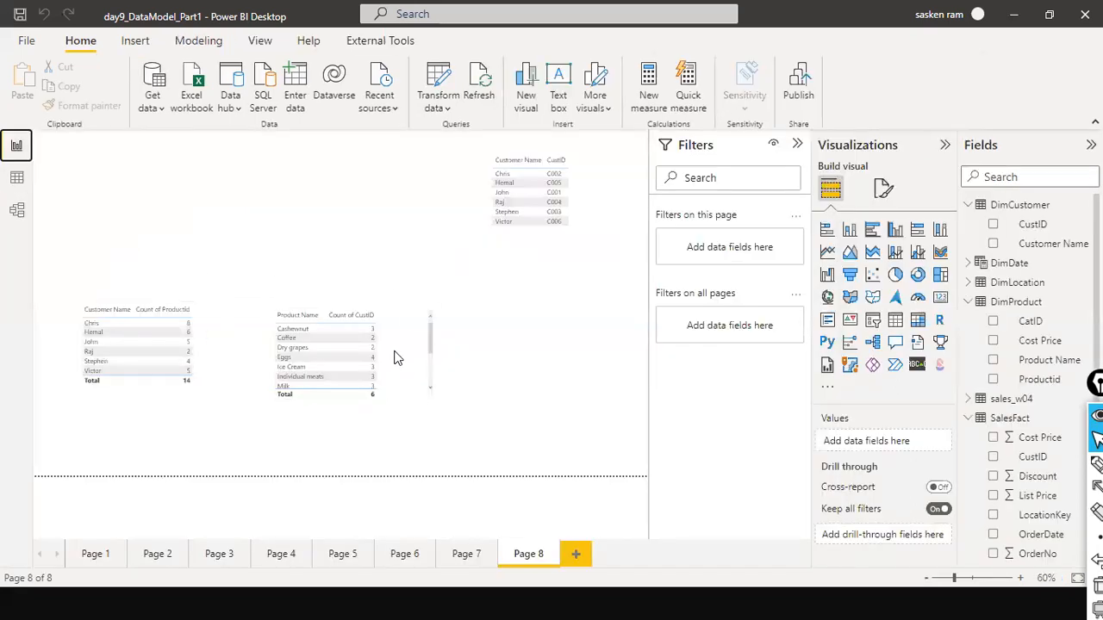
drag(411, 346, 410, 200)
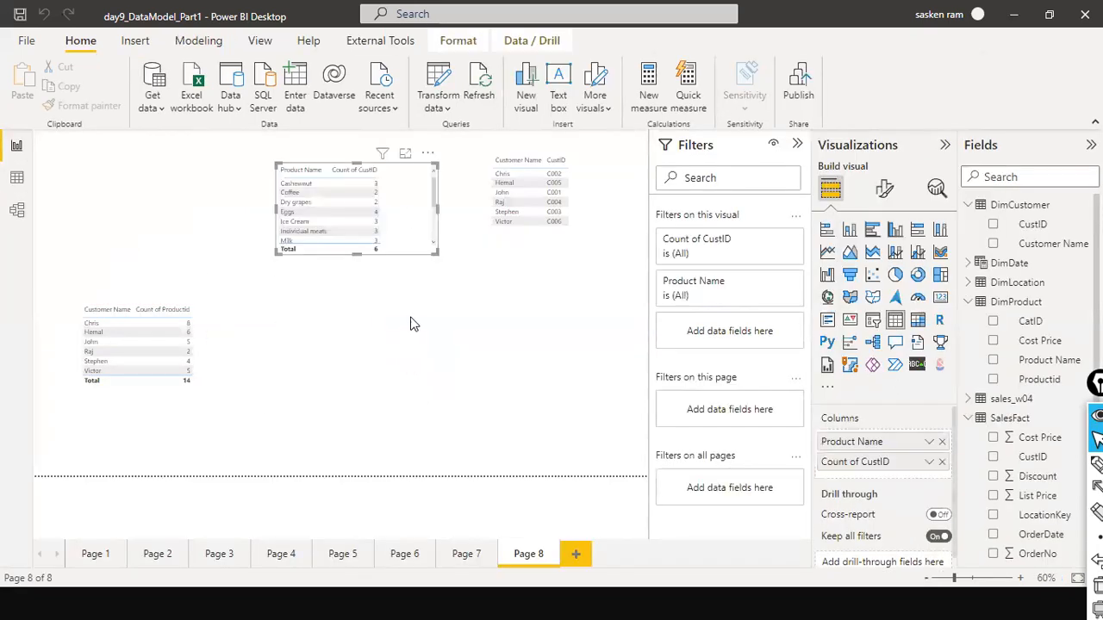
click(229, 349)
drag(216, 356, 202, 207)
click(263, 326)
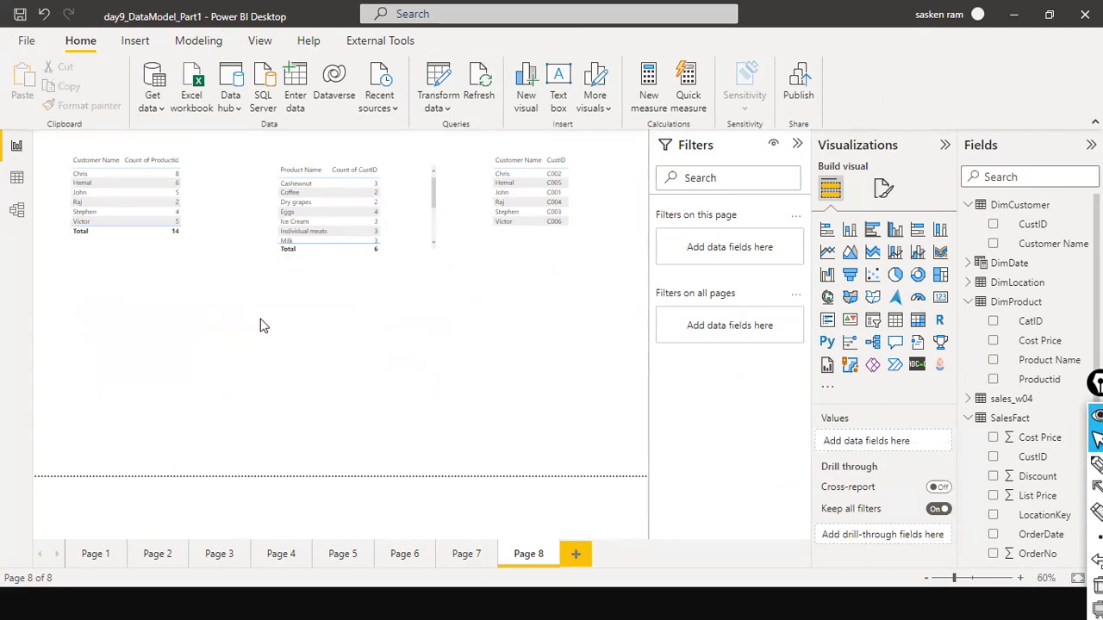
drag(406, 227, 399, 211)
click(359, 312)
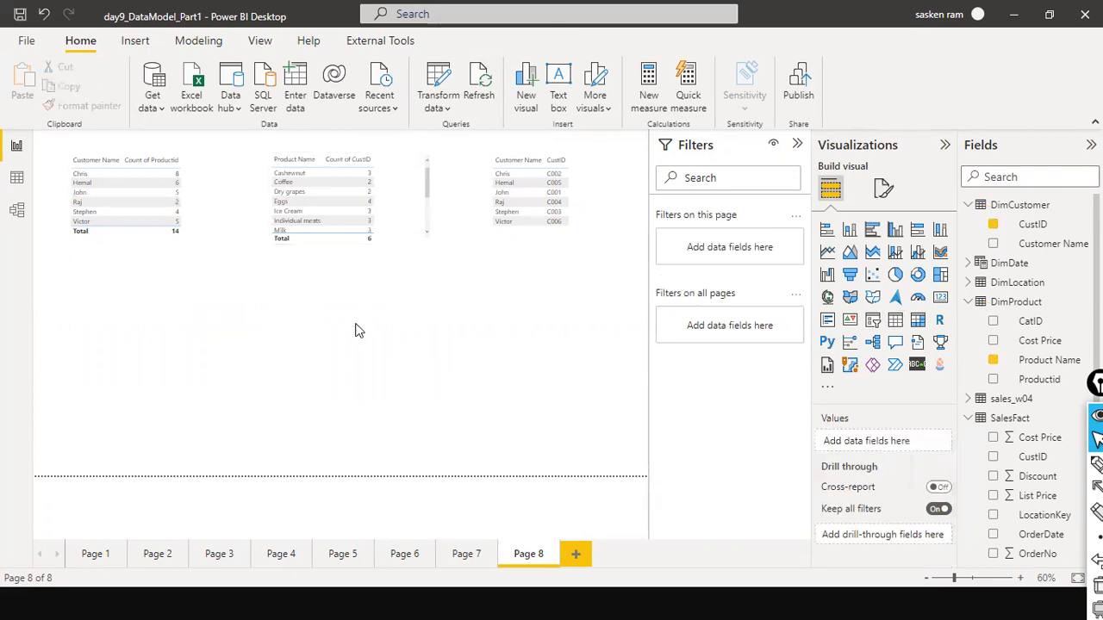
Set the cross filter direction of the SalesFact–DimProduct relationship to Single
click(16, 210)
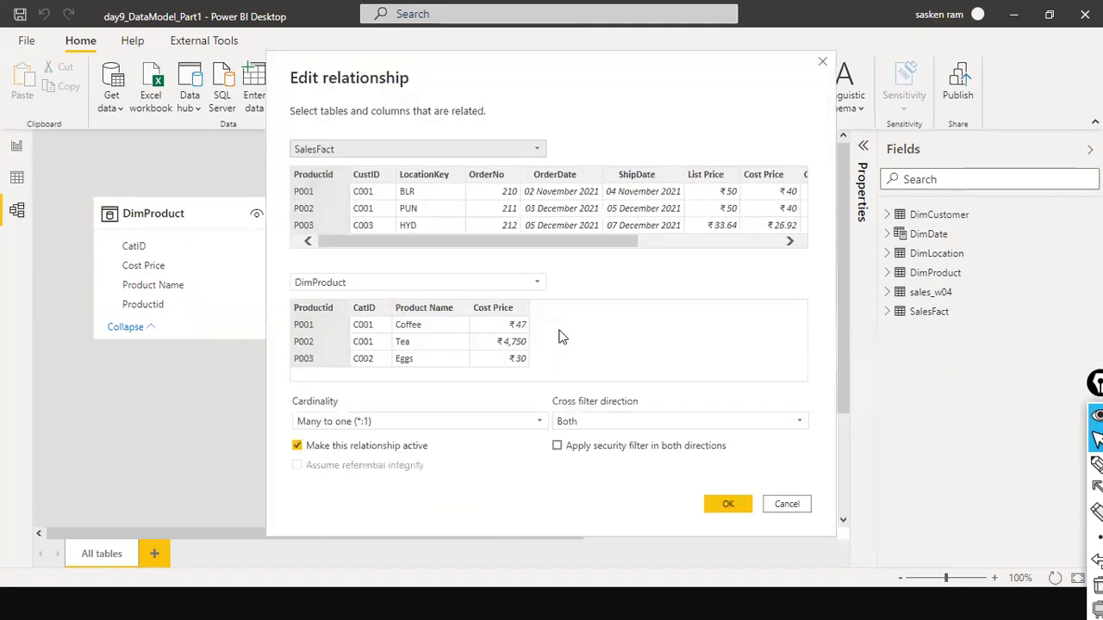
click(639, 427)
click(619, 441)
click(728, 504)
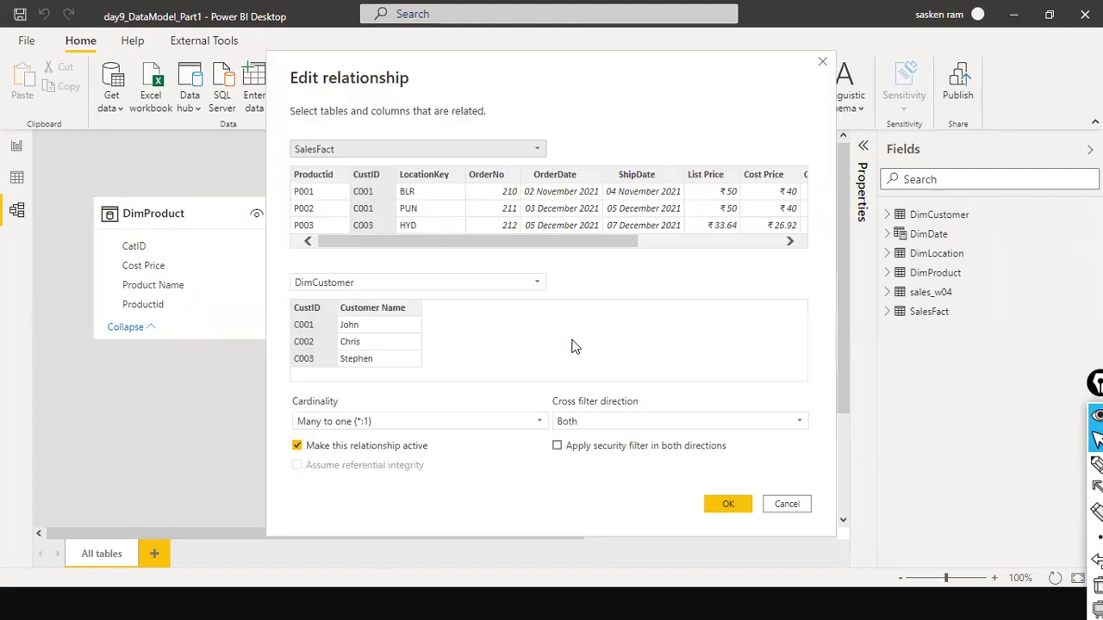
Set the cross filter direction of the SalesFact–DimCustomer relationship to Single and check the count tables on Page 8
click(643, 417)
click(615, 438)
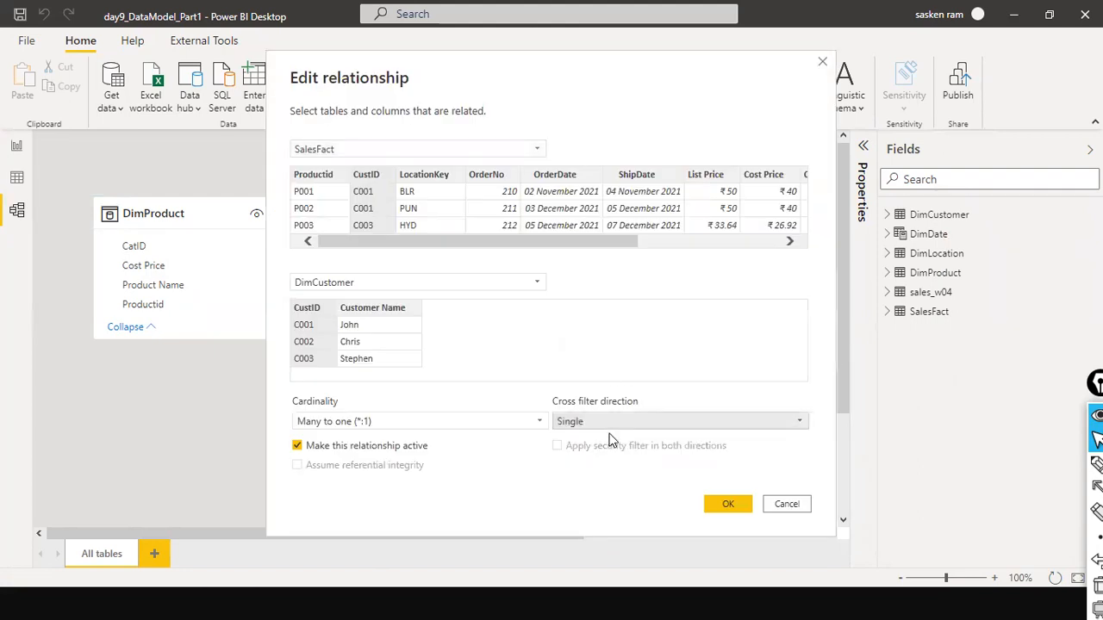
click(726, 504)
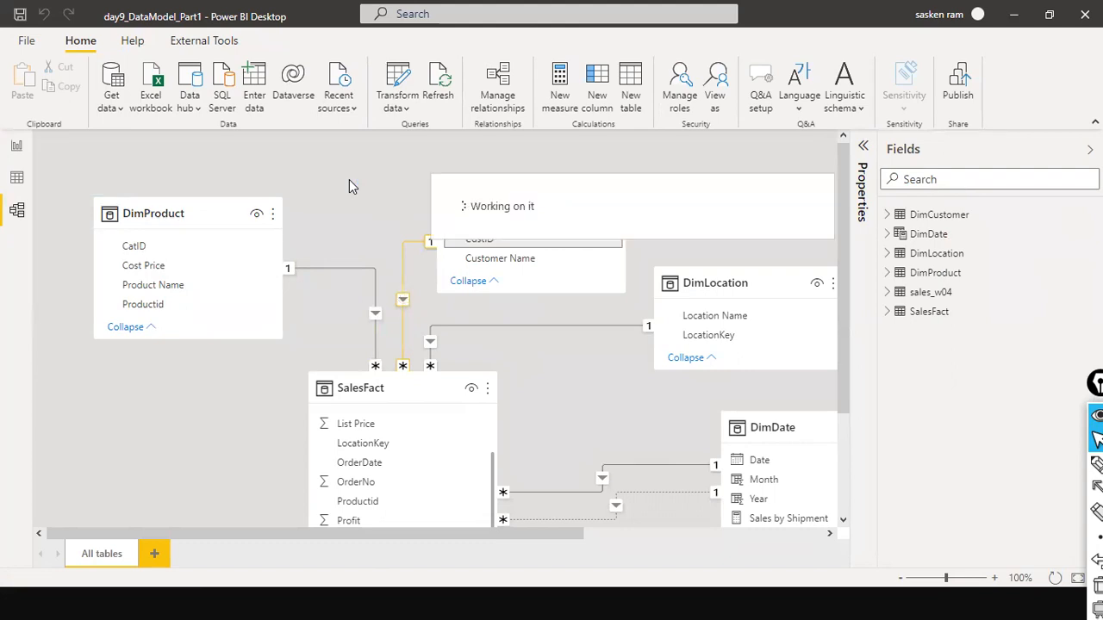
click(15, 148)
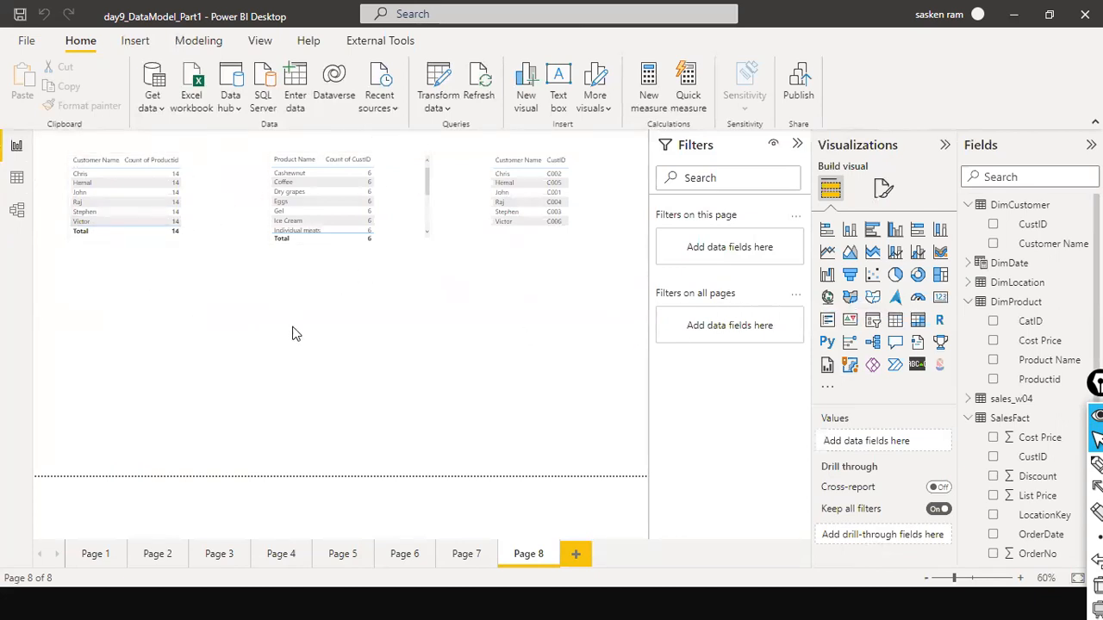
Create a new measure named "CF bet prodNFact" in DimCustomer and begin its formula with the CALCULATE function
click(202, 43)
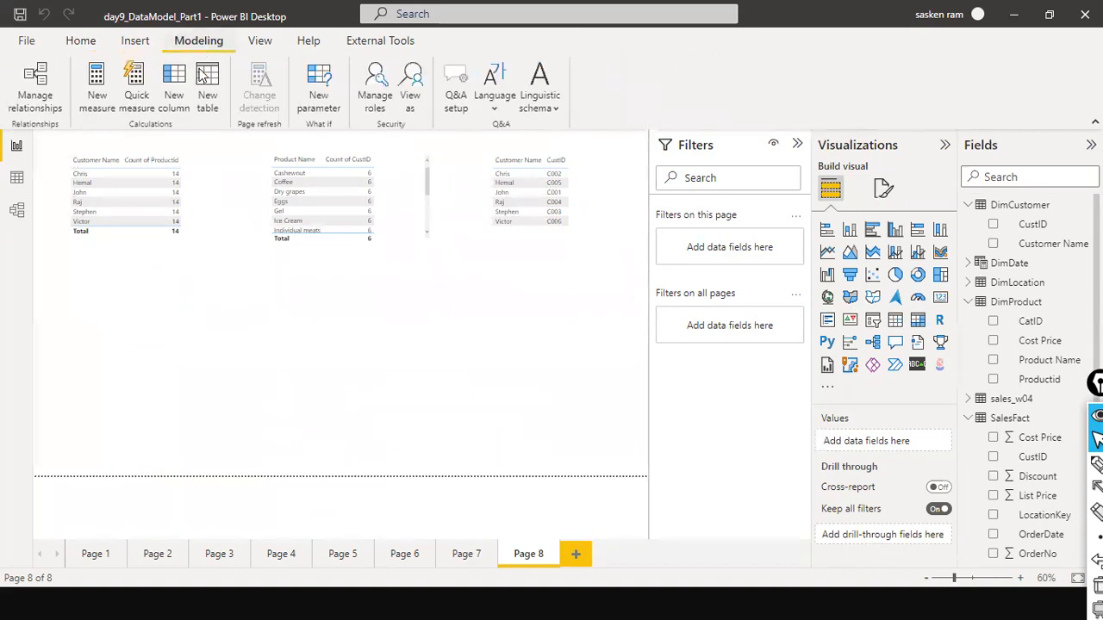
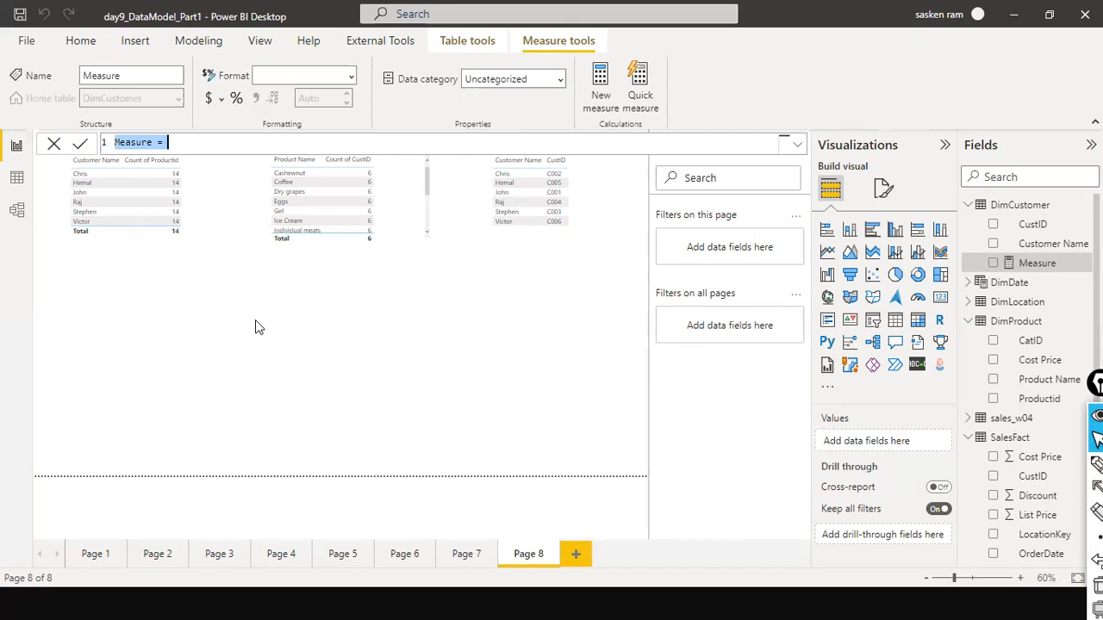
text(CF)
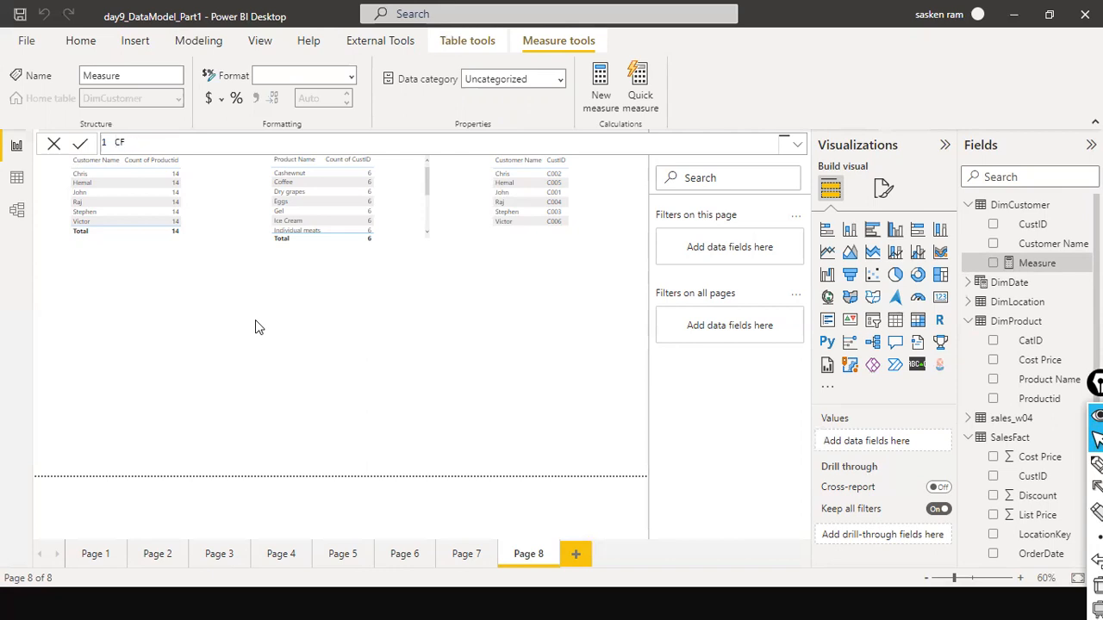
text( bet)
text(cust)
key(BackSpace)
key(BackSpace)
key(BackSpace)
key(BackSpace)
text(rpdo)
key(BackSpace)
key(BackSpace)
key(BackSpace)
key(BackSpace)
text(prodNFact = CAL)
key(Tab)
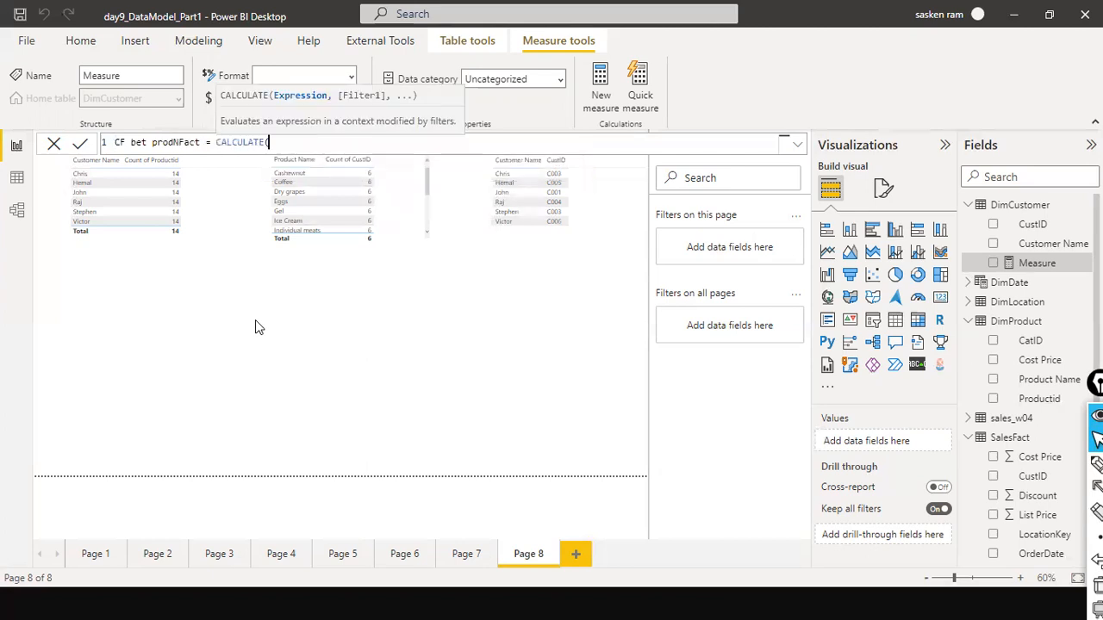
Enter COUNT(DimCustomer[CustID]) as the expression that CALCULATE evaluates in the new measure
text(count)
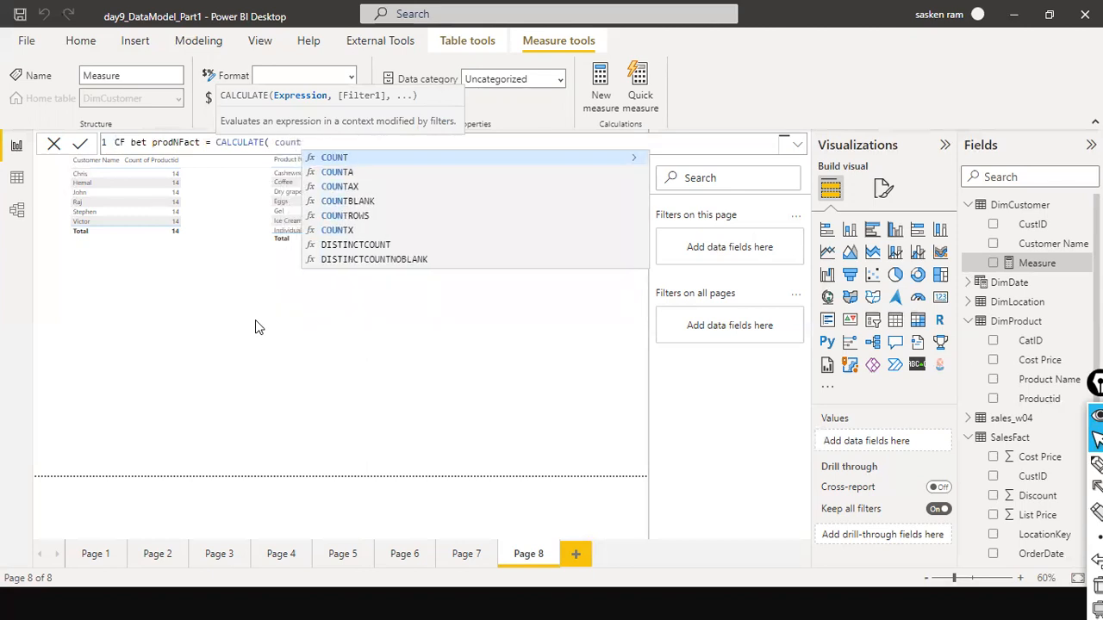
key(Tab)
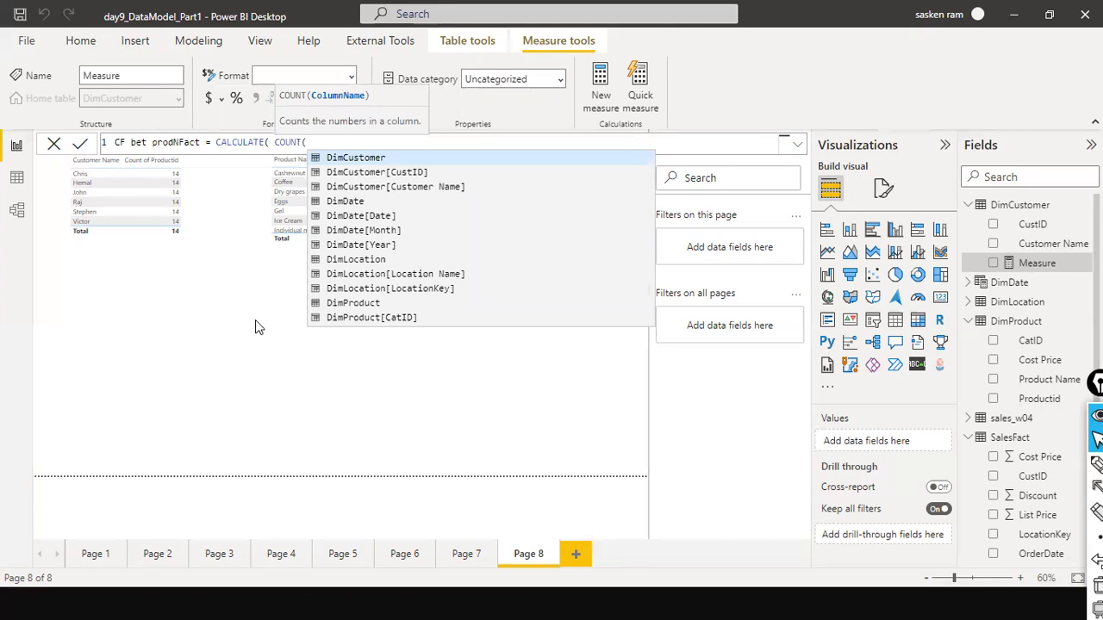
text(dim)
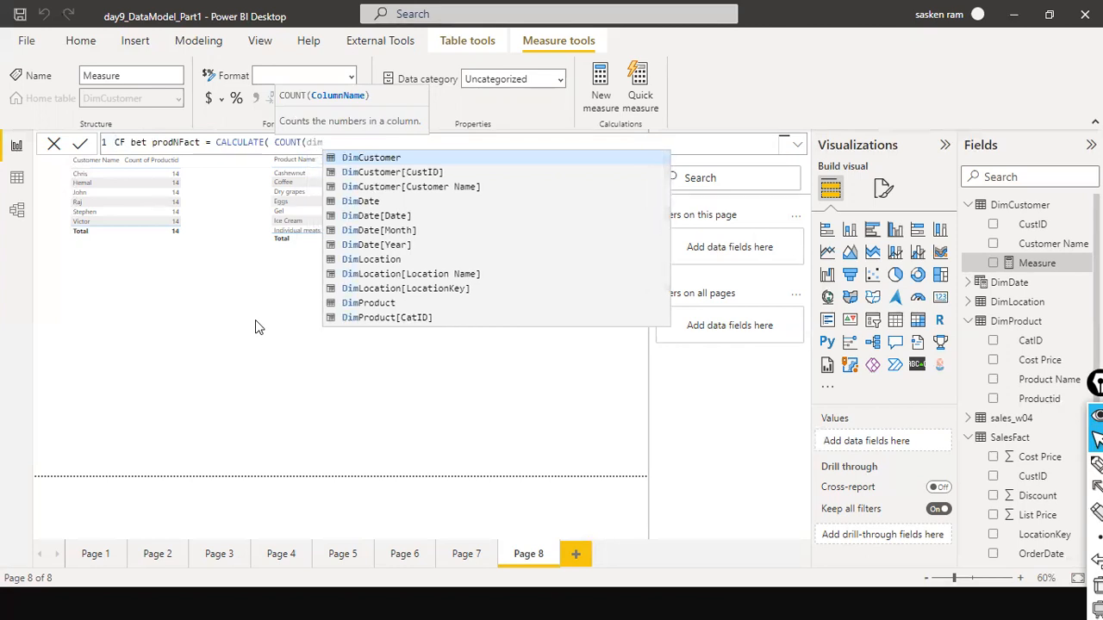
key(Down)
key(Tab)
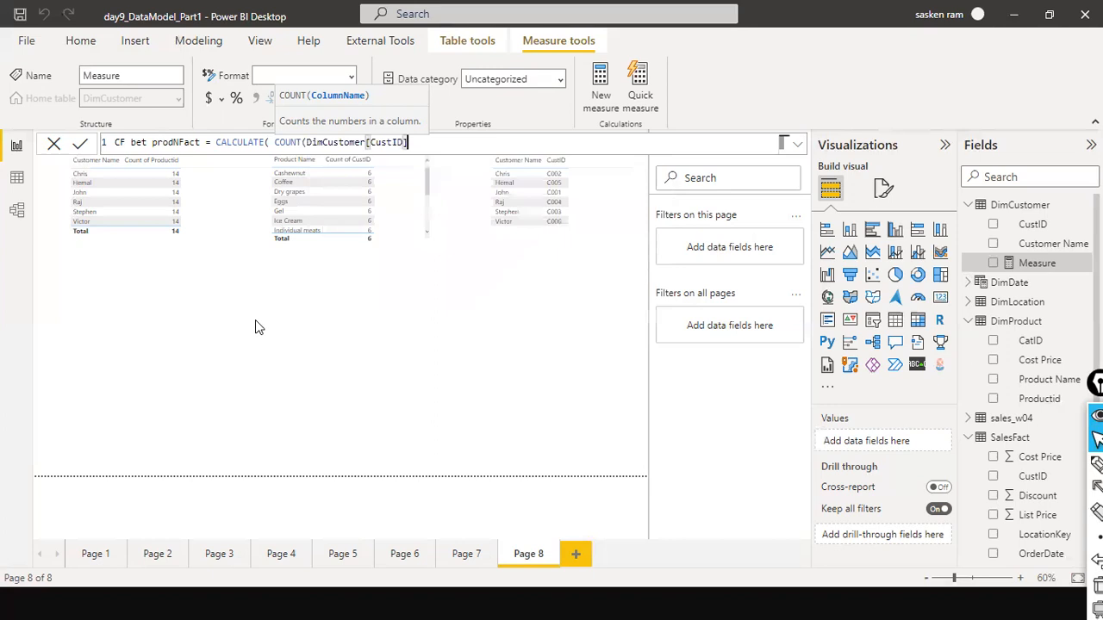
text())
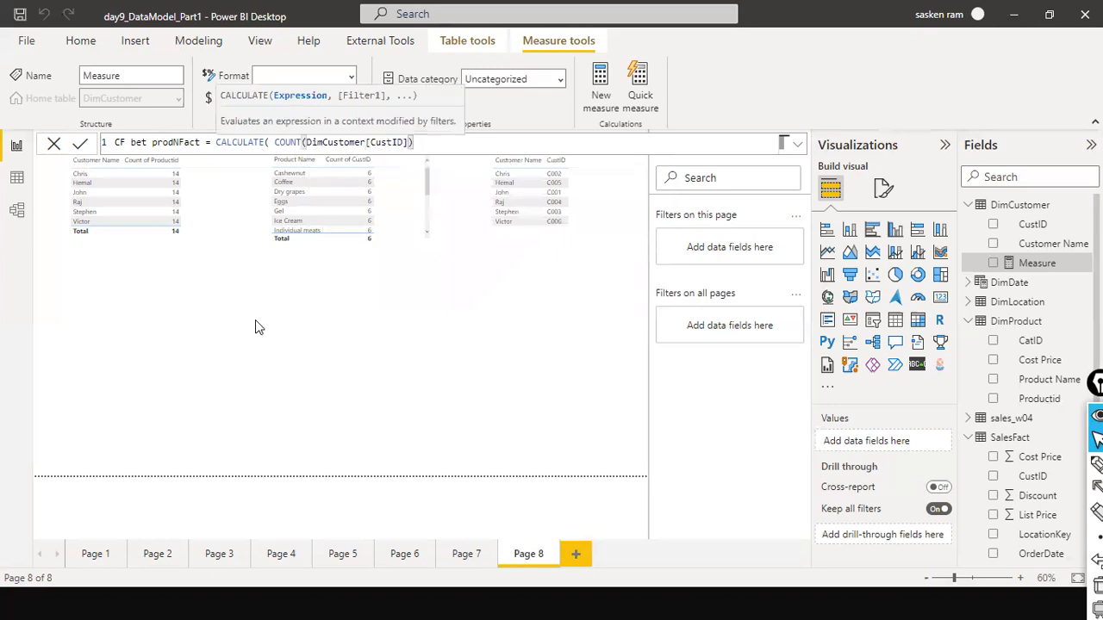
Add a CROSSFILTER function as the CALCULATE filter, with DimProduct[Productid] as its first column
text(, cross)
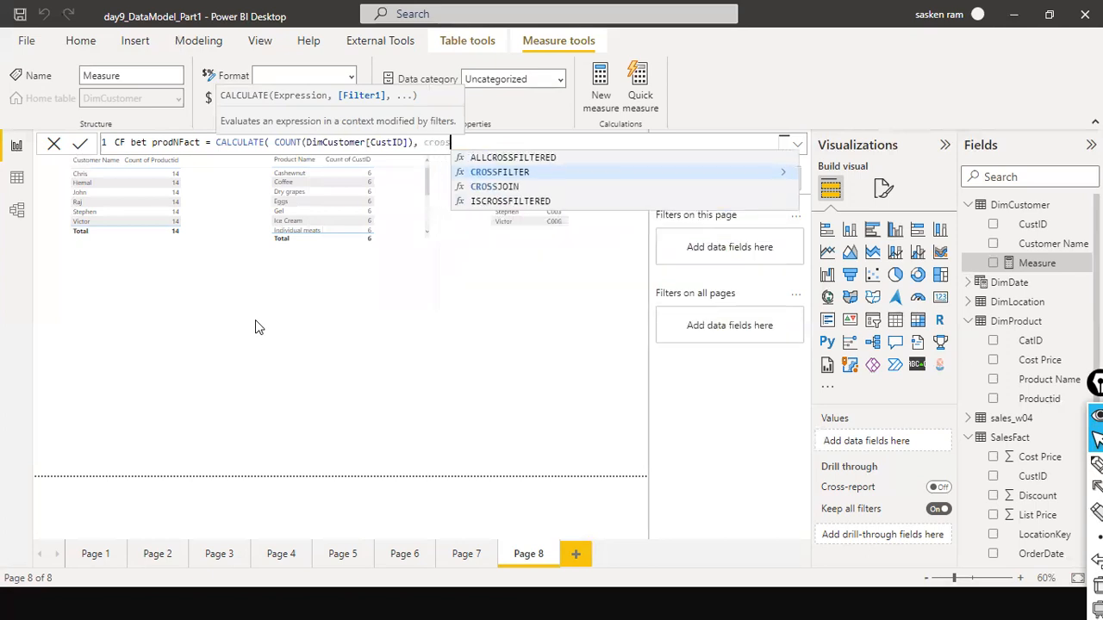
key(Tab)
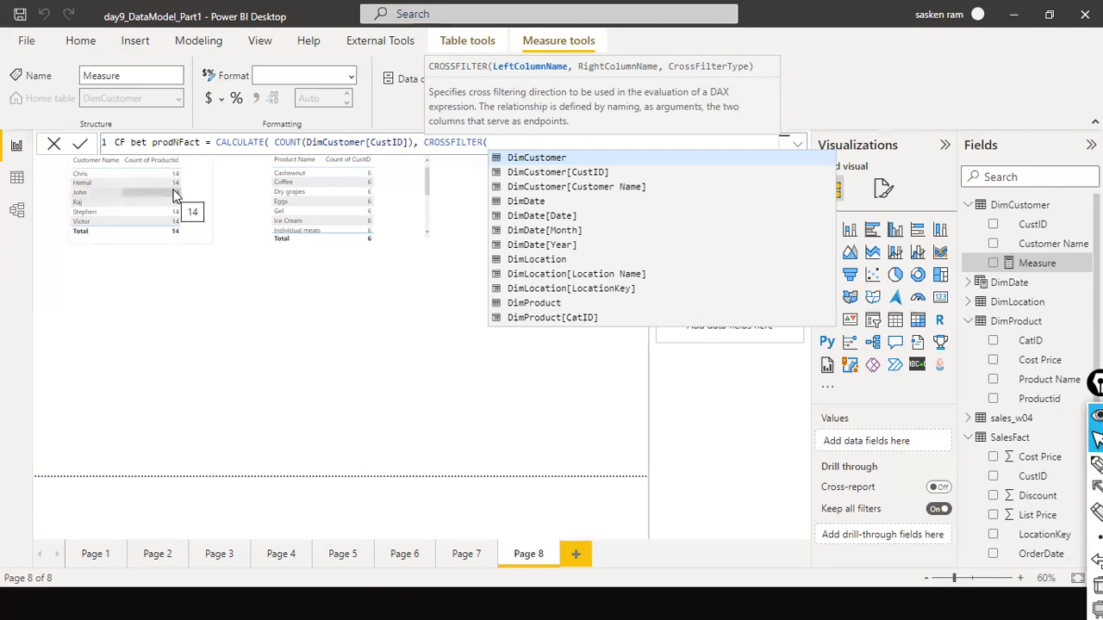
text(di)
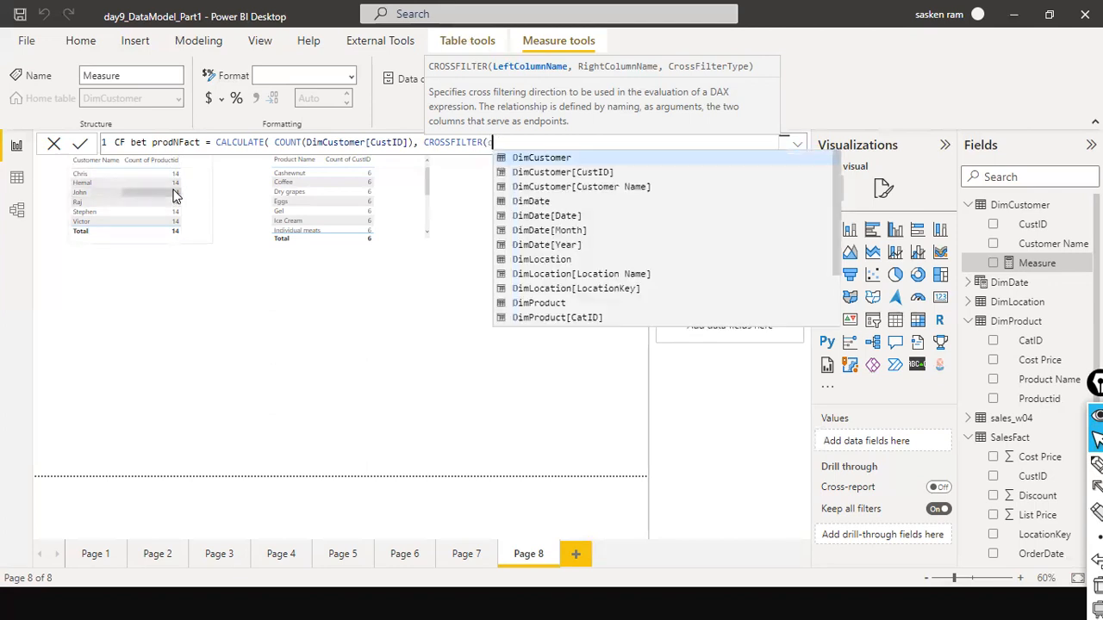
text(mpro)
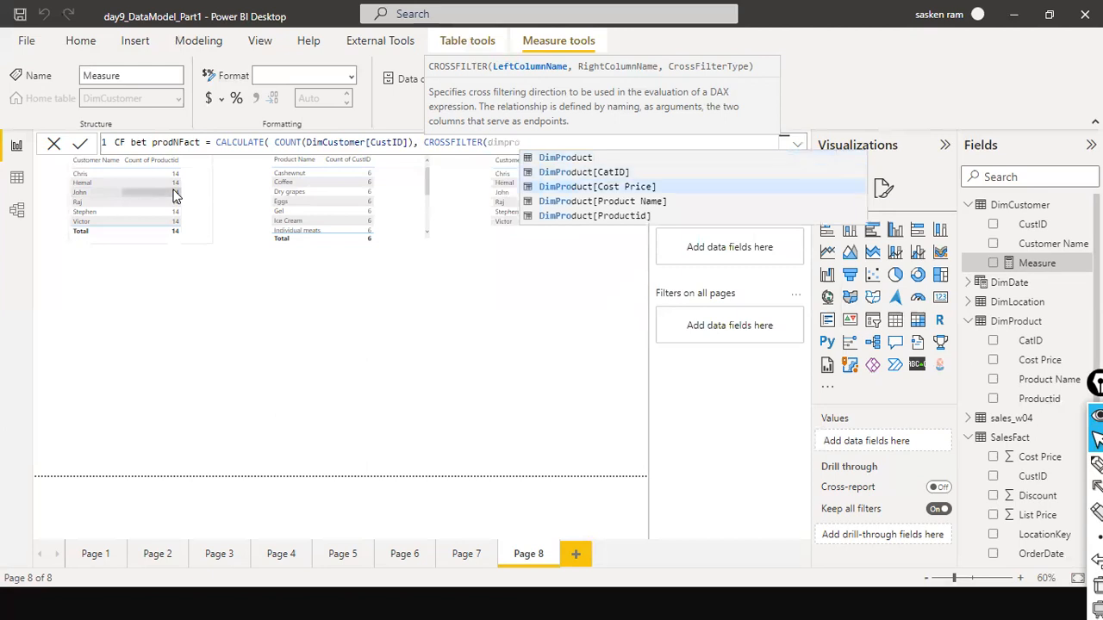
key(Down)
key(Down)
key(Tab)
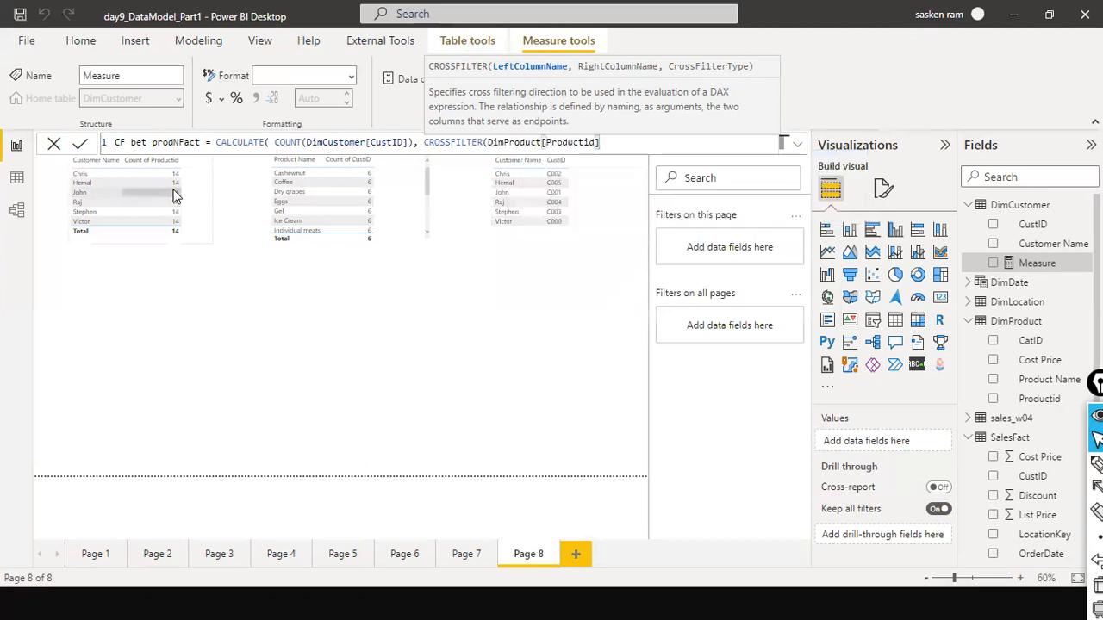
Complete CROSSFILTER with SalesFact[Productid] as the second column and Both as the filter type, and commit the measure
text(, )
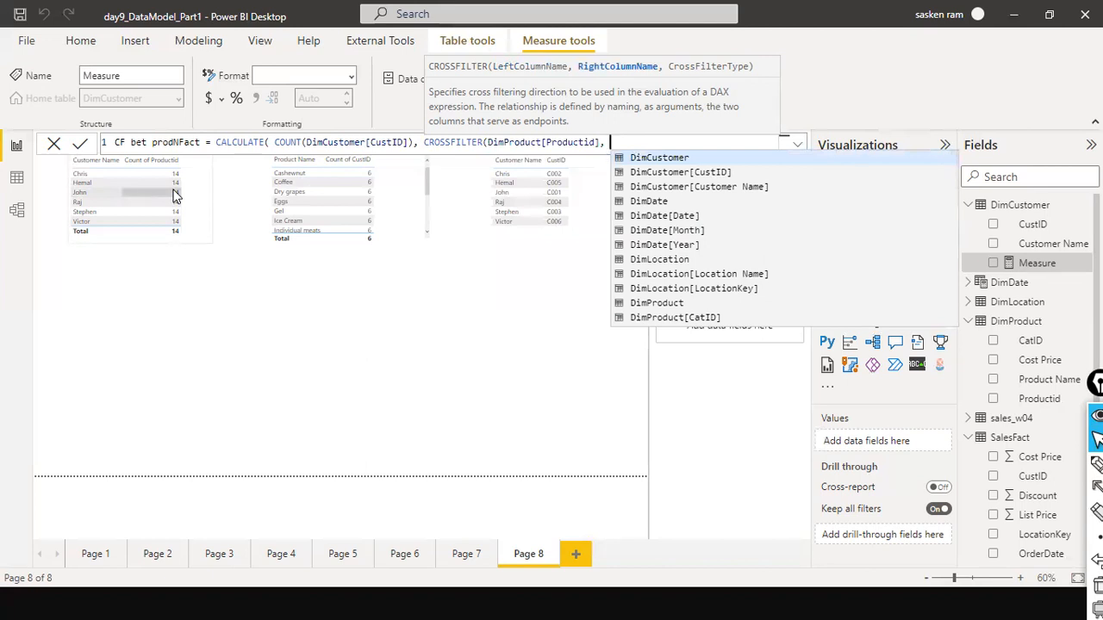
text(salesf)
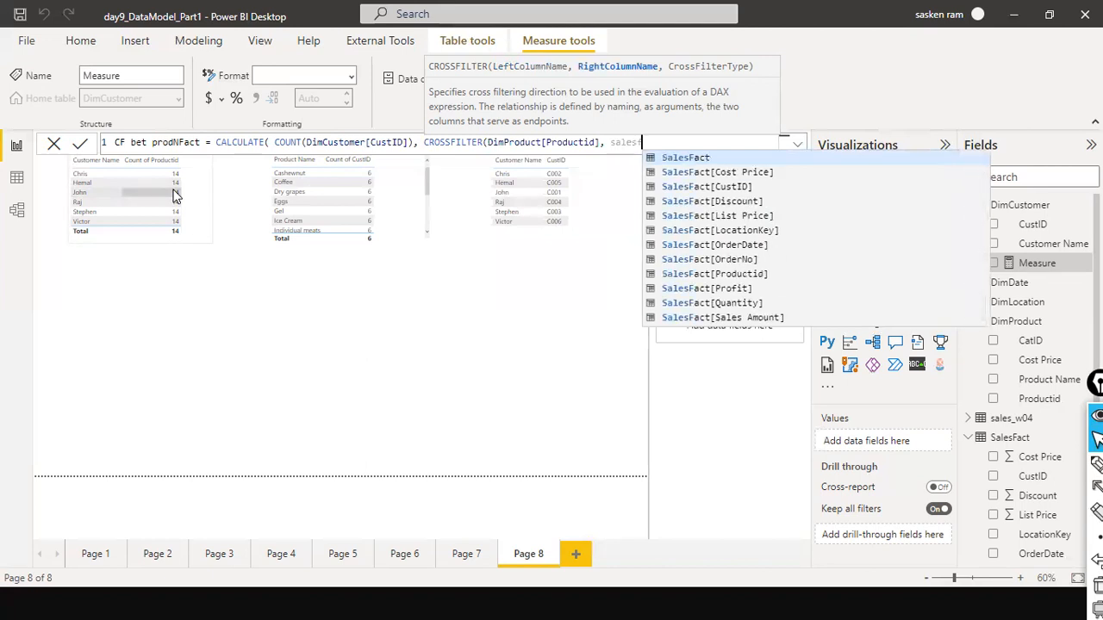
key(Down)
key(Down)
key(Down)
key(Down)
key(Down)
key(Down)
key(Down)
key(Down)
key(Up)
key(Tab)
key(BackSpace)
key(BackSpace)
key(BackSpace)
key(BackSpace)
key(BackSpace)
key(BackSpace)
key(BackSpace)
key(BackSpace)
text(Product)
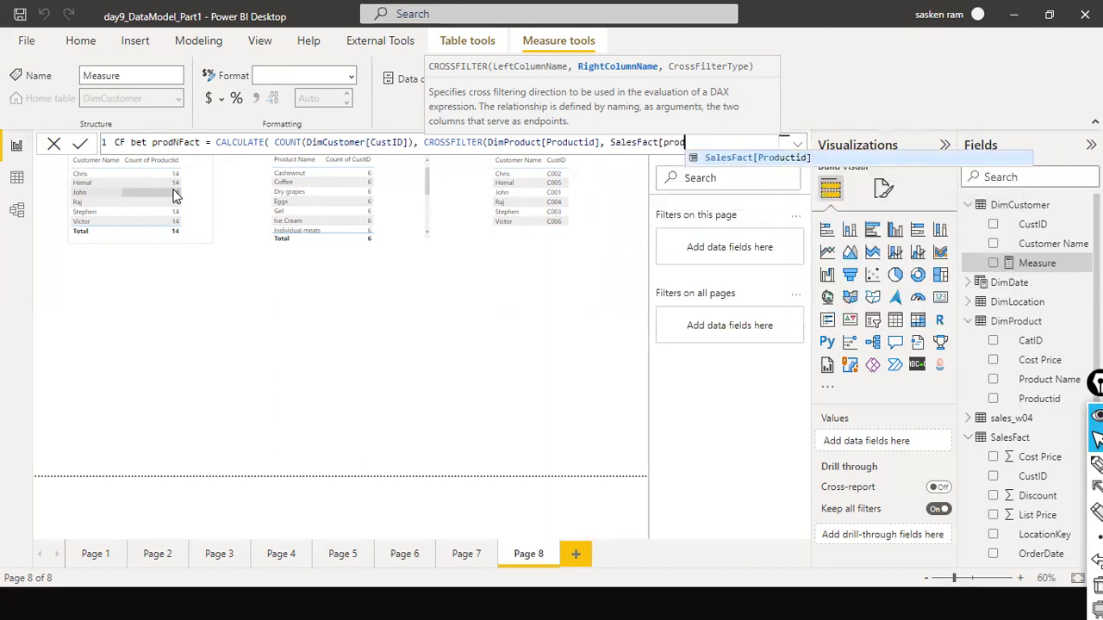
key(Tab)
text(,Both)
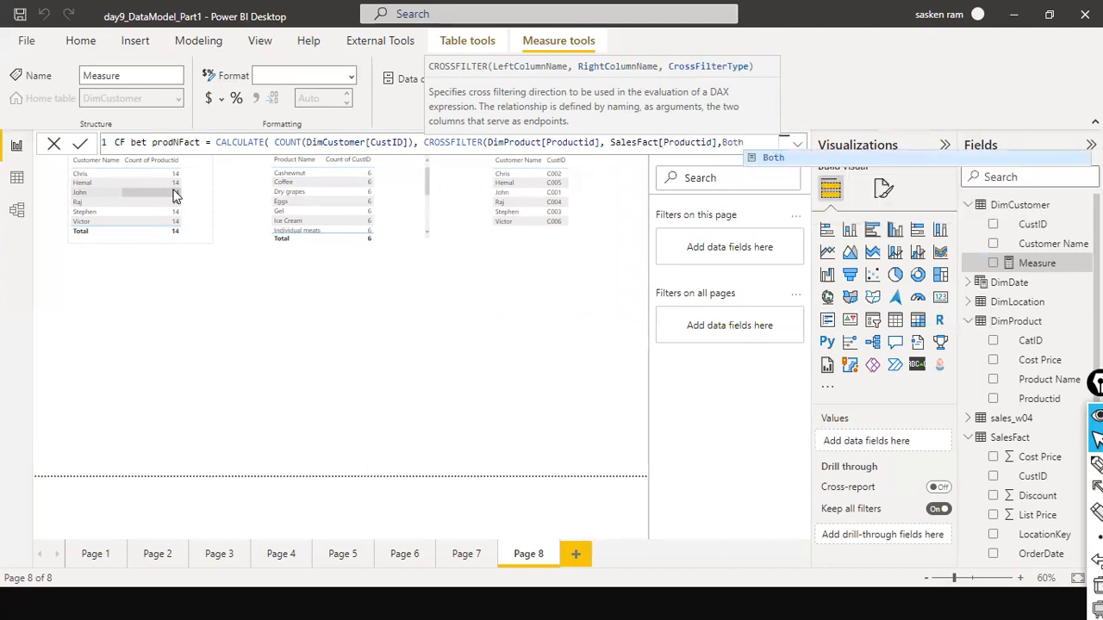
text())
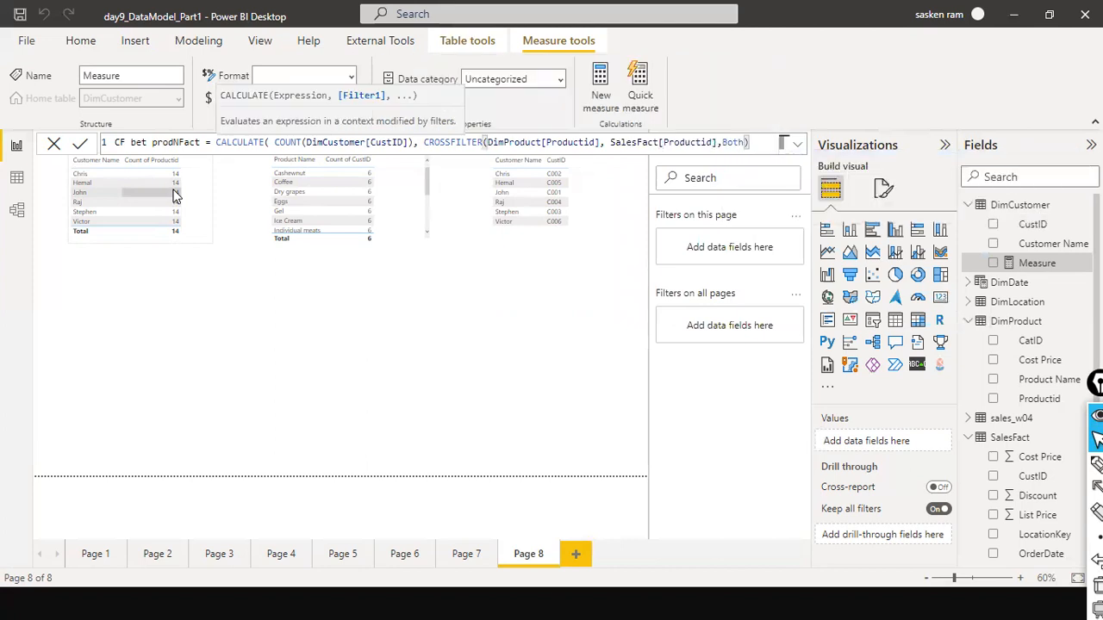
key(Return)
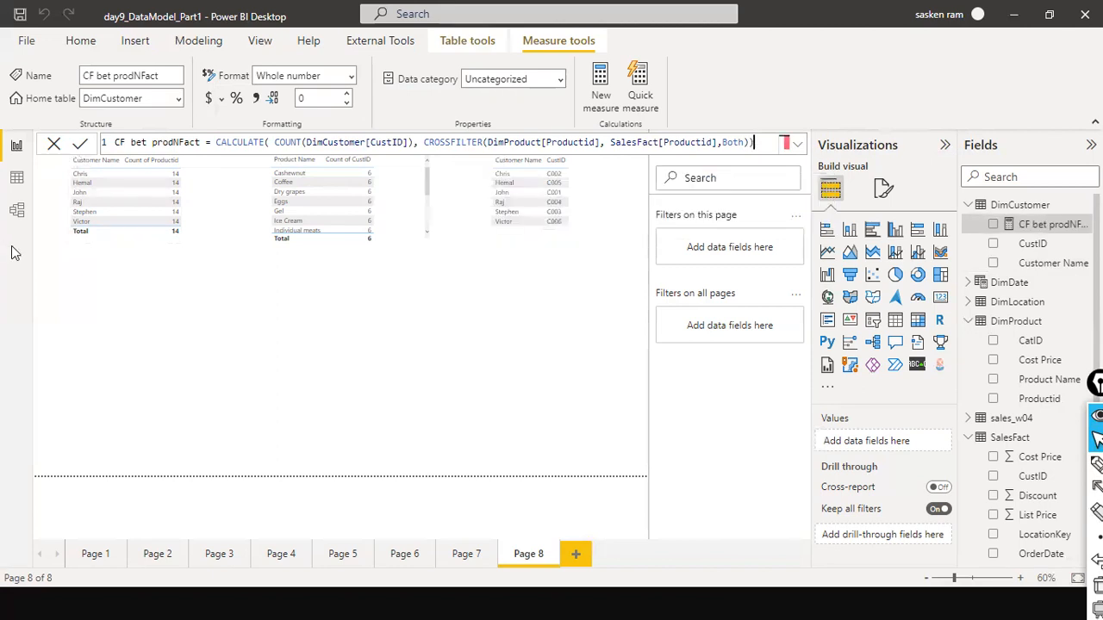
Duplicate the Customer Name and Count of Productid table and place the copy below the original
click(189, 229)
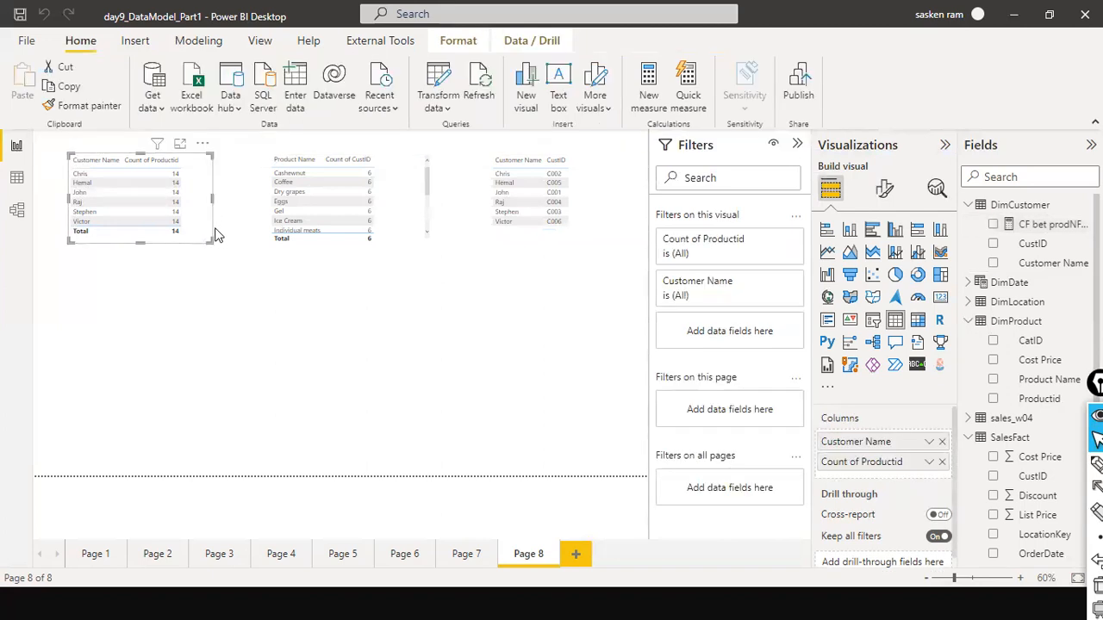
key(ctrl+c)
key(ctrl+v)
drag(190, 259, 198, 357)
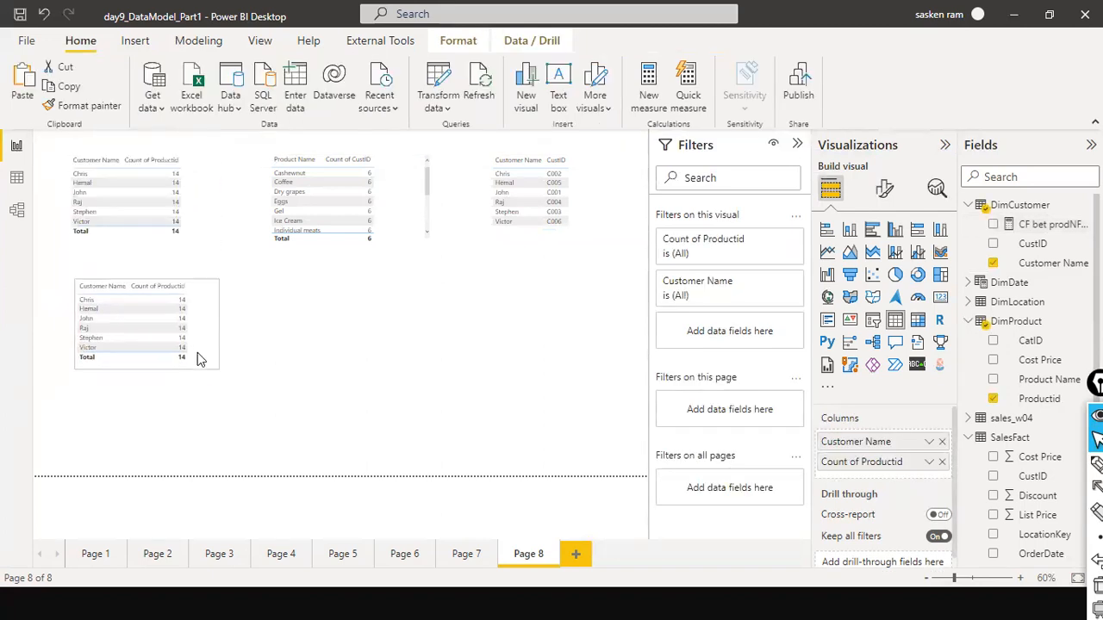
Duplicate the Product Name and Count of CustID table below the original and align it in one row with the copied customer table
click(396, 231)
key(ctrl+c)
key(ctrl+v)
drag(402, 247, 386, 367)
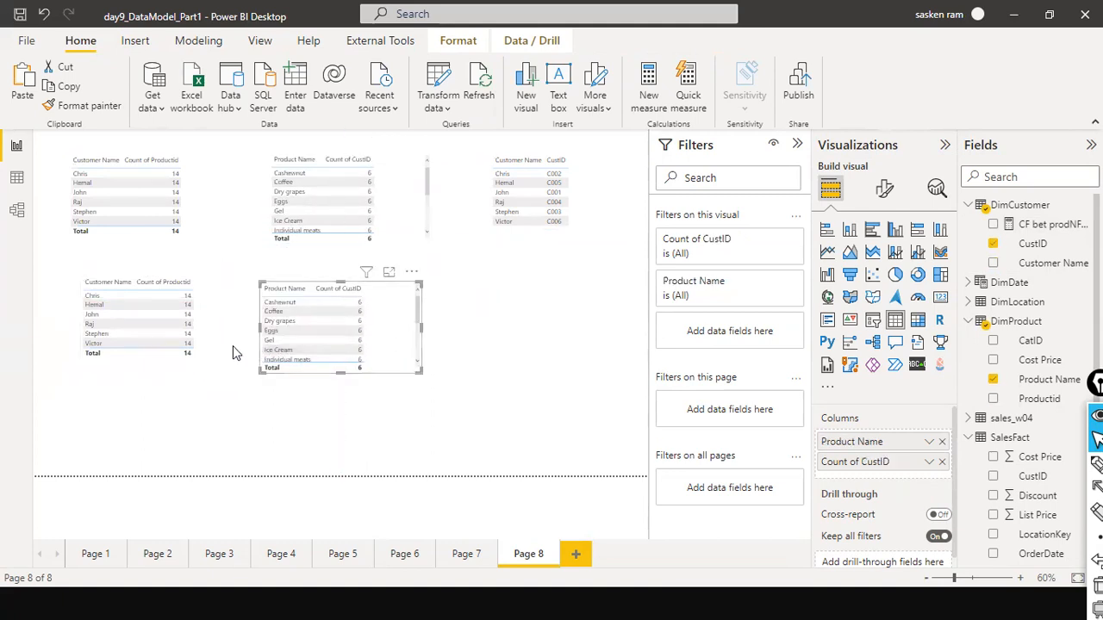
click(220, 329)
drag(225, 320, 252, 319)
mouse_move(404, 325)
mouse_down()
mouse_move(412, 303)
mouse_move(408, 318)
mouse_up()
click(535, 333)
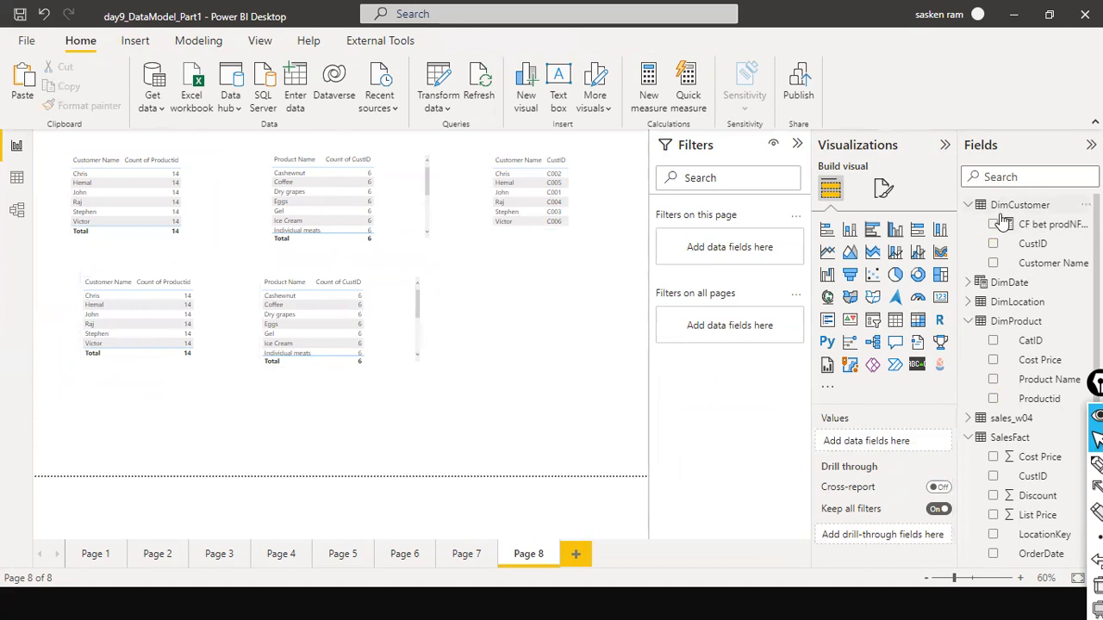
Add the CF bet prodNFact measure to the copied customer table, widen that table and move the copied product table clear of it
drag(1029, 226, 185, 301)
drag(354, 335, 436, 323)
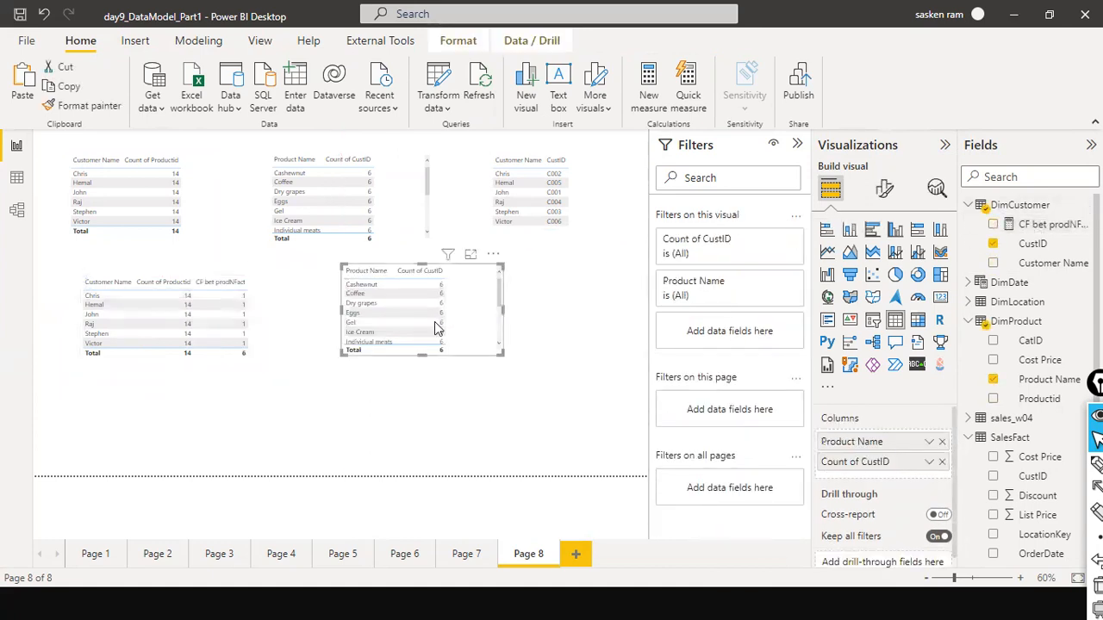
click(248, 336)
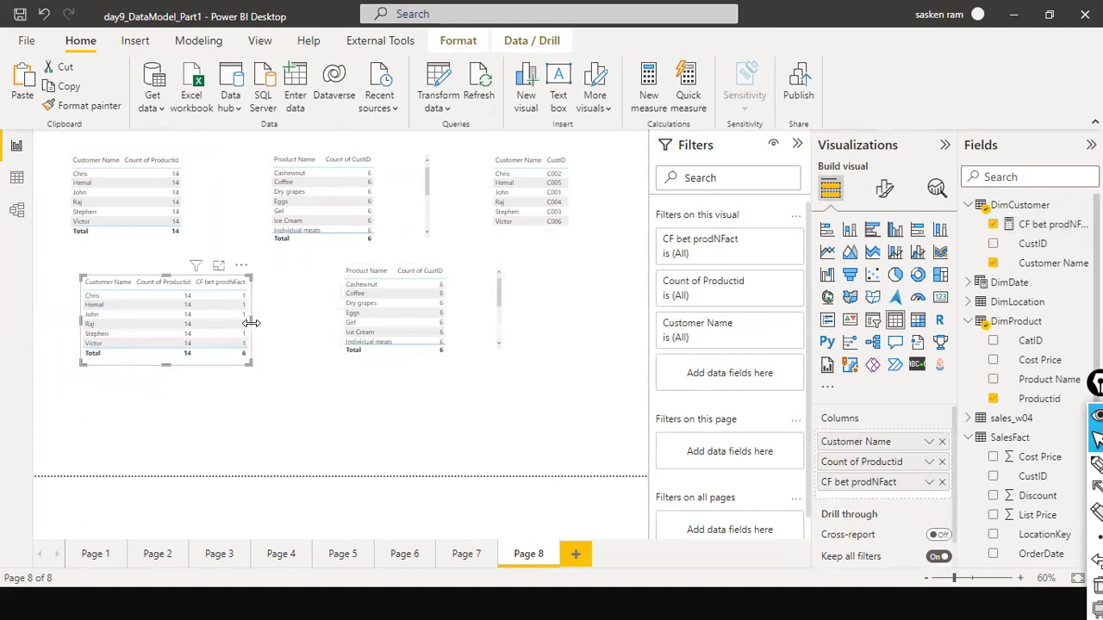
drag(251, 322, 299, 322)
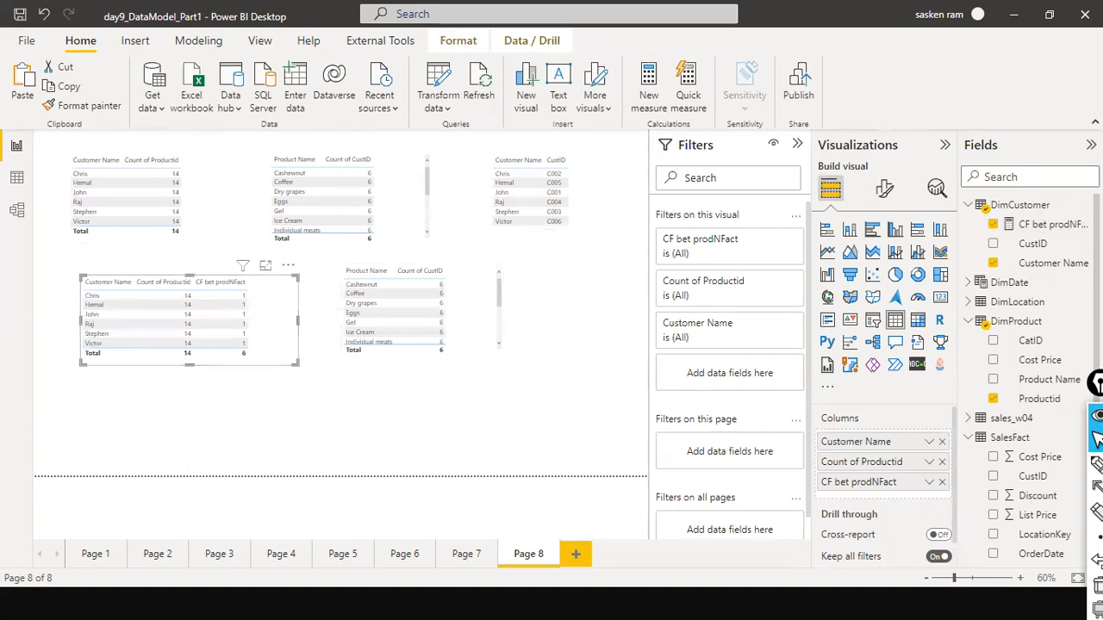
Check the CF bet prodNFact formula against the model relationships and remove Count of Productid from the copied customer table
click(1049, 225)
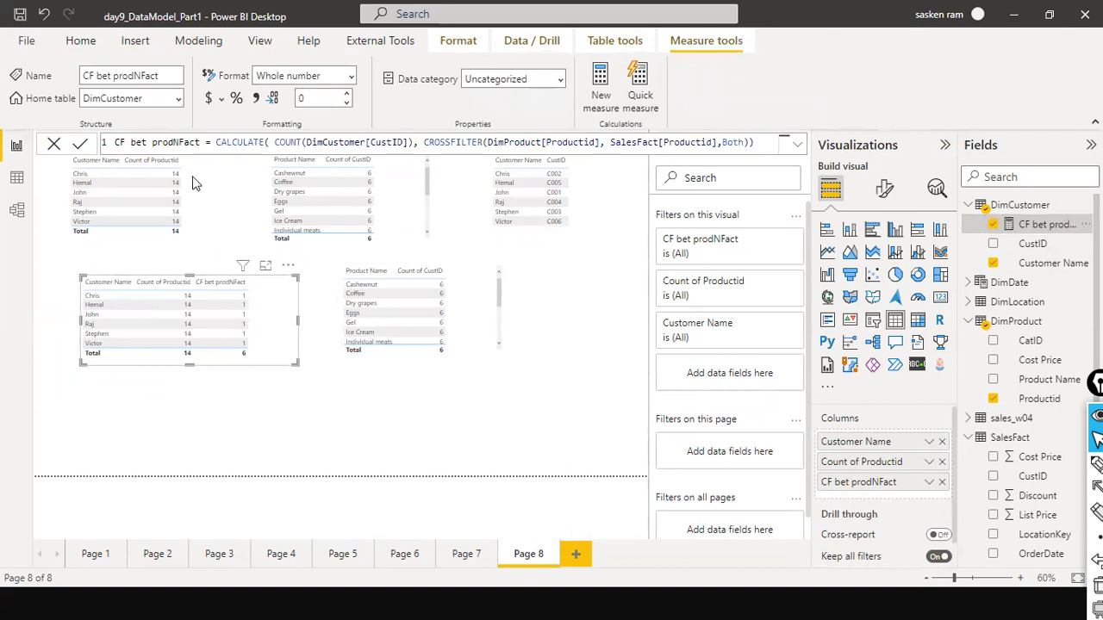
click(16, 210)
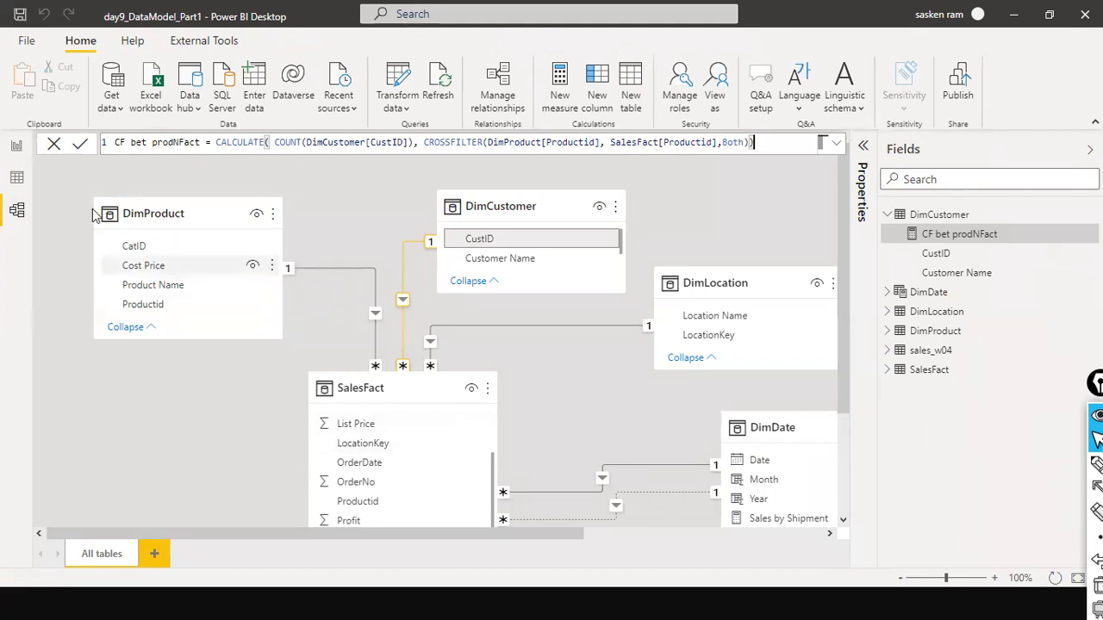
click(19, 153)
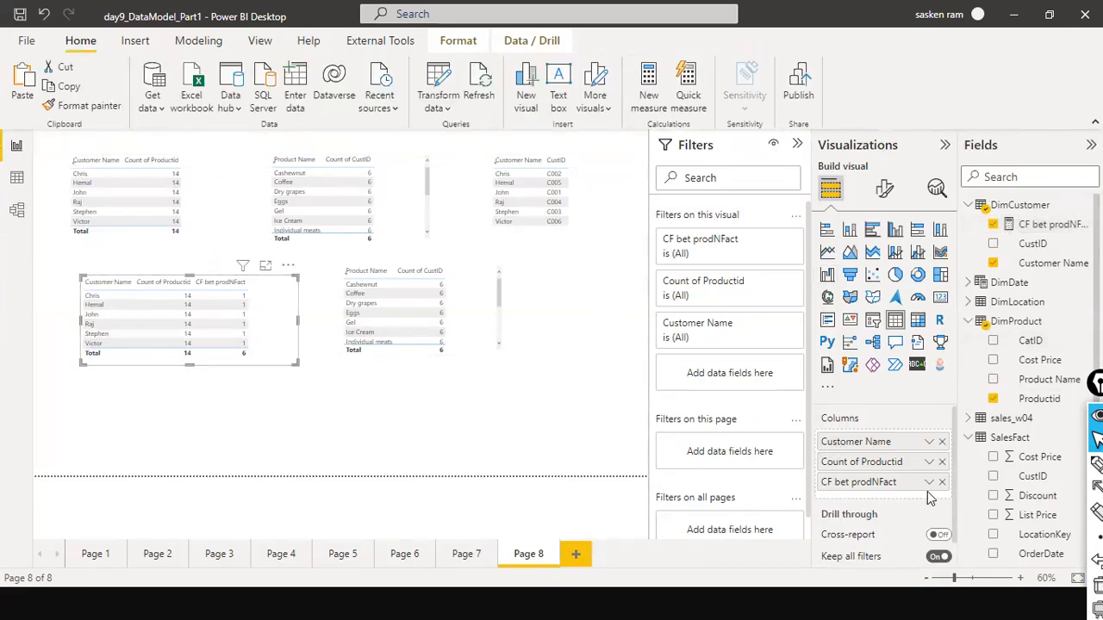
click(942, 463)
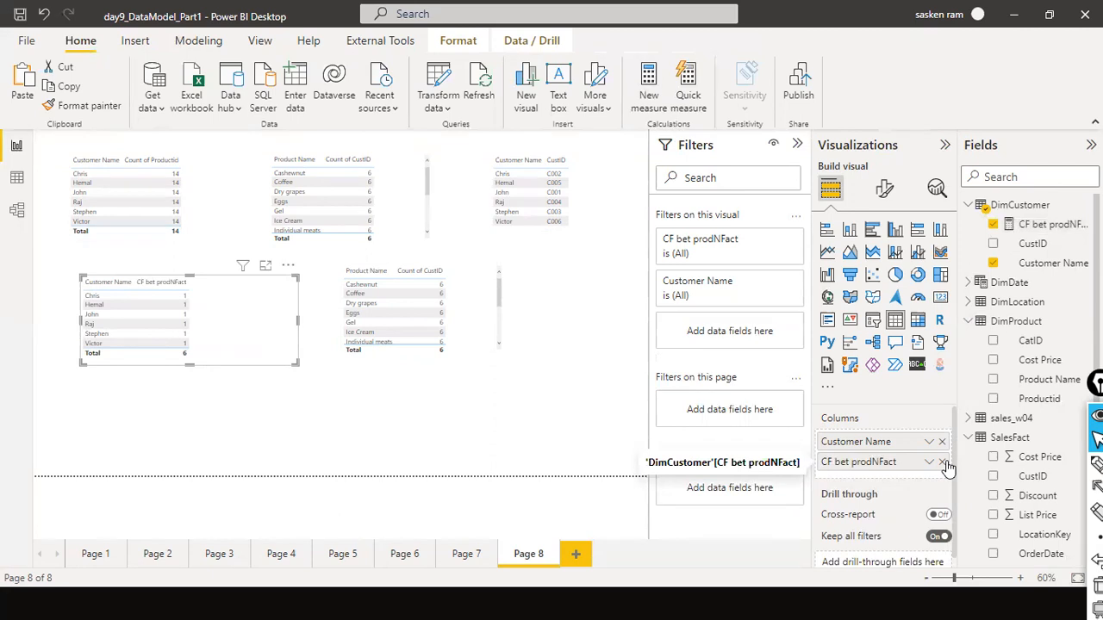
Change the CF bet prodNFact measure to count DimProduct[Productid] and move the lower customer table slightly down
click(1043, 225)
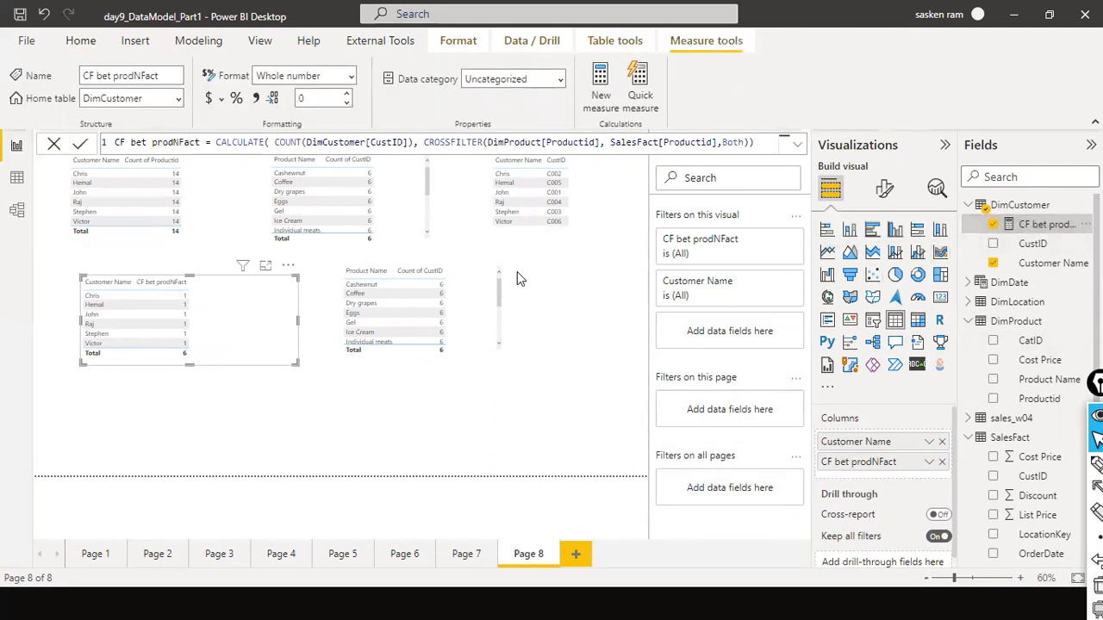
click(362, 143)
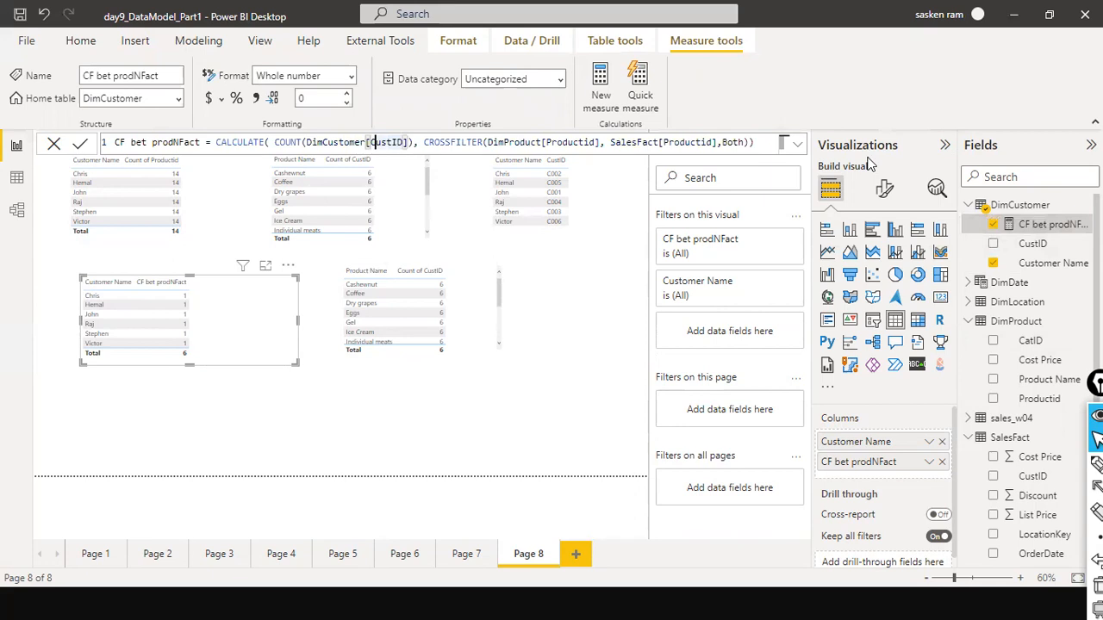
key(Left)
key(Left)
key(Left)
key(Left)
key(Left)
key(Left)
key(Left)
key(Left)
key(Left)
key(Left)
key(Left)
key(Left)
key(Left)
key(Left)
key(Left)
key(Left)
key(Left)
key(Left)
key(Right)
key(Right)
key(Right)
key(Right)
key(Right)
key(Right)
key(Right)
key(Right)
key(Right)
key(Right)
key(Right)
key(Right)
key(Right)
key(Right)
key(Right)
key(Right)
key(Left)
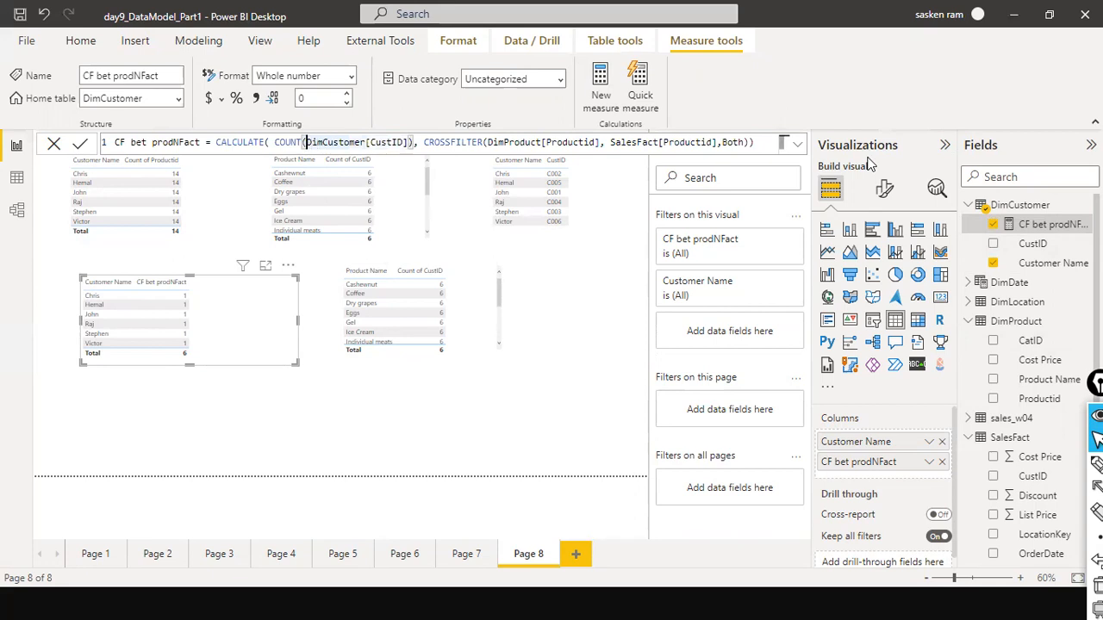
key(shift+Right)
key(shift+Right)
key(shift+Right)
key(shift+Right)
key(shift+Right)
key(shift+Right)
key(shift+Right)
key(shift+Right)
key(shift+Right)
key(shift+Right)
key(shift+Right)
key(shift+Right)
key(shift+Right)
key(shift+Right)
key(shift+Right)
key(shift+Right)
key(shift+Right)
key(shift+Right)
key(shift+Right)
key(shift+Right)
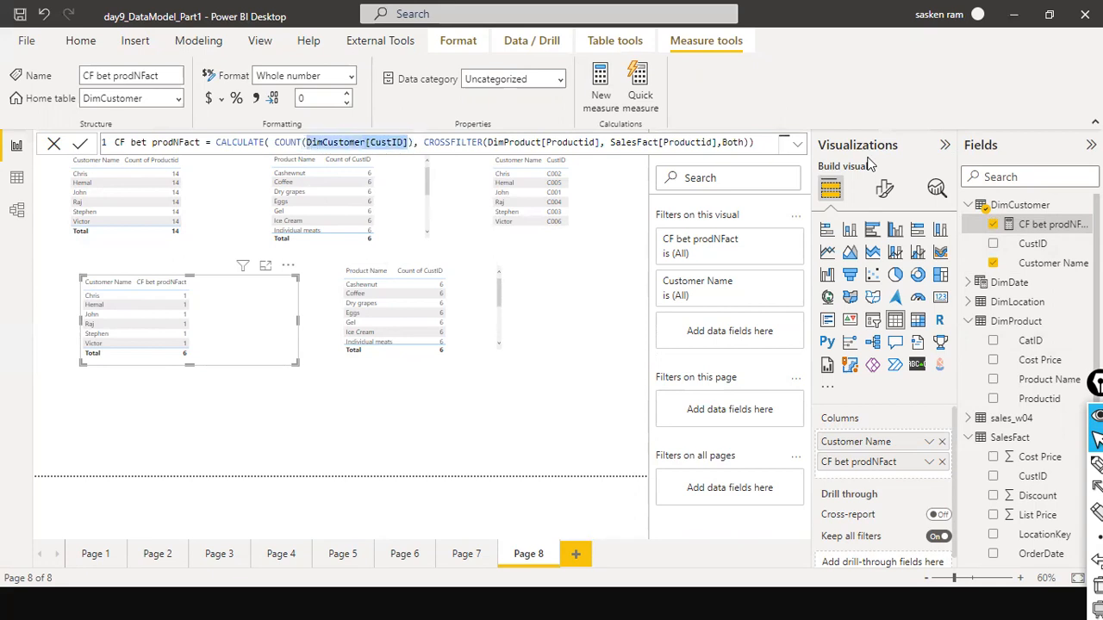
text(dimprod)
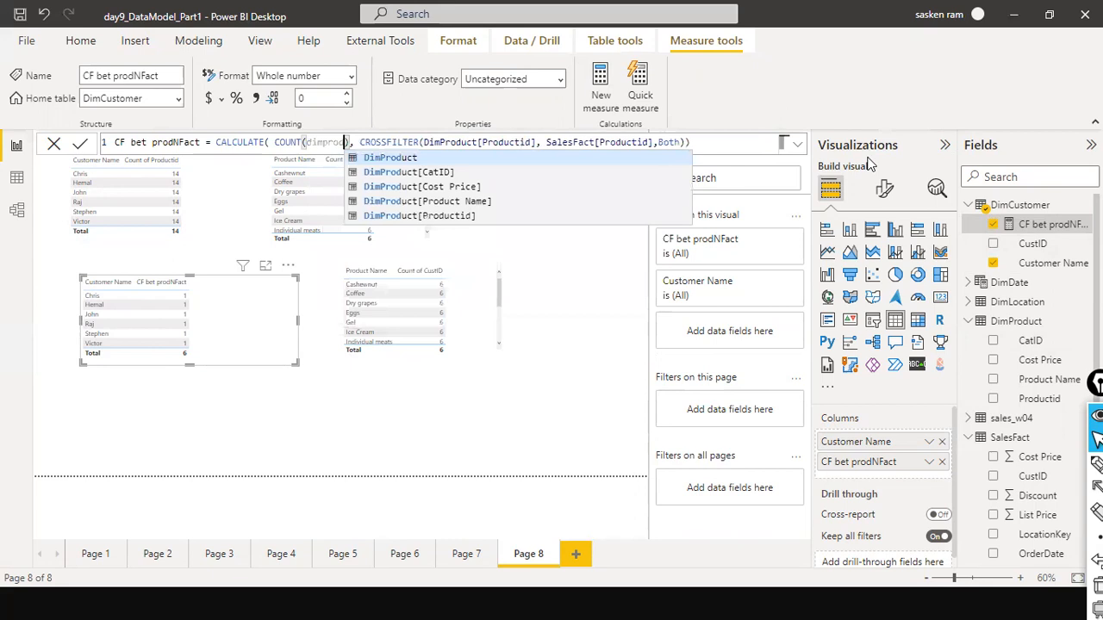
key(Down)
key(Down)
key(Down)
key(Down)
key(Tab)
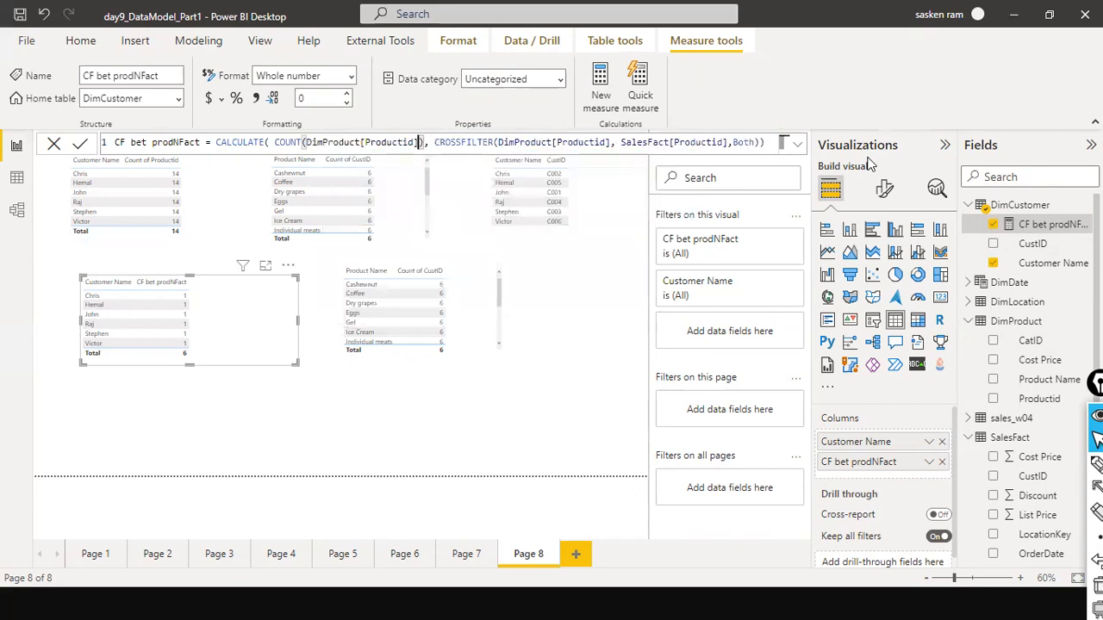
text())
key(Return)
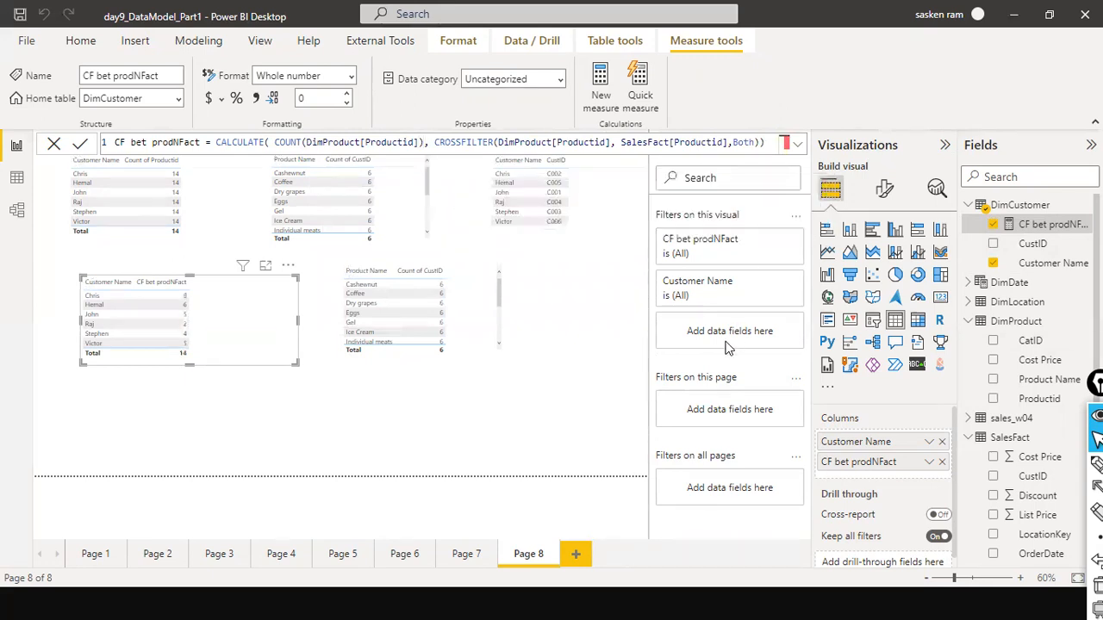
drag(257, 320, 244, 346)
Create a new measure from a copy of the CF bet prodNFact formula and name it CF bet custNFact
click(349, 142)
key(ctrl+a)
key(ctrl+c)
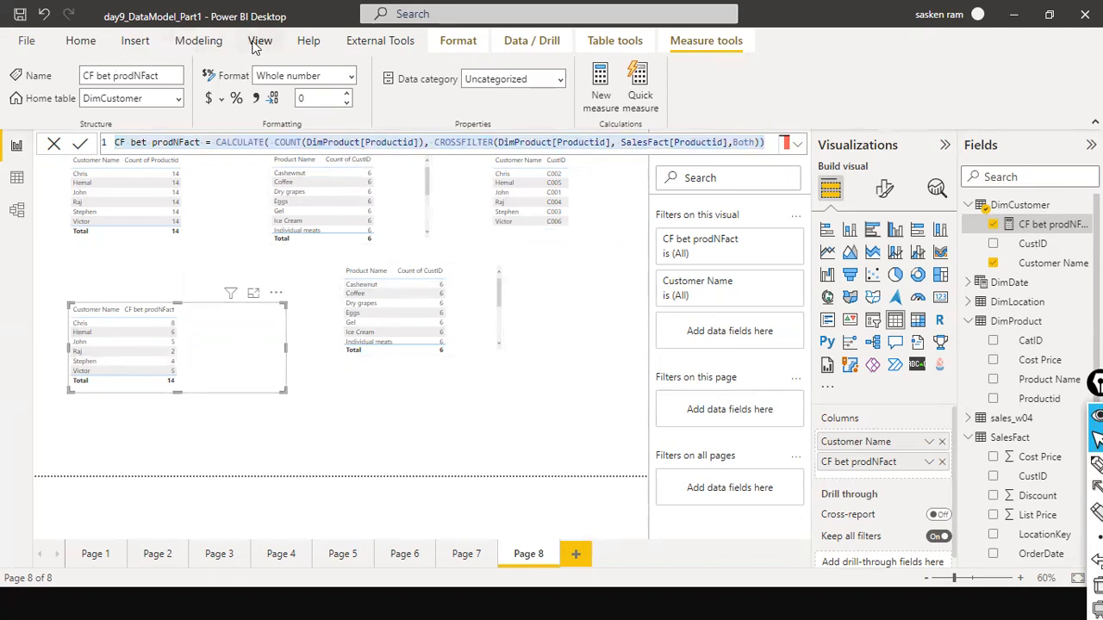
click(218, 43)
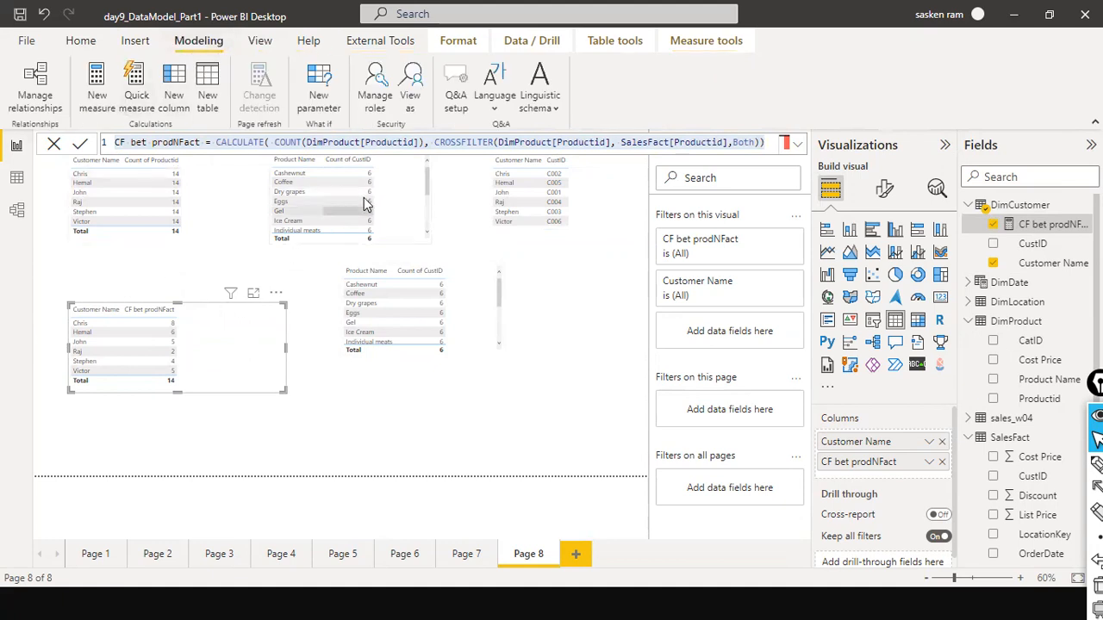
click(102, 111)
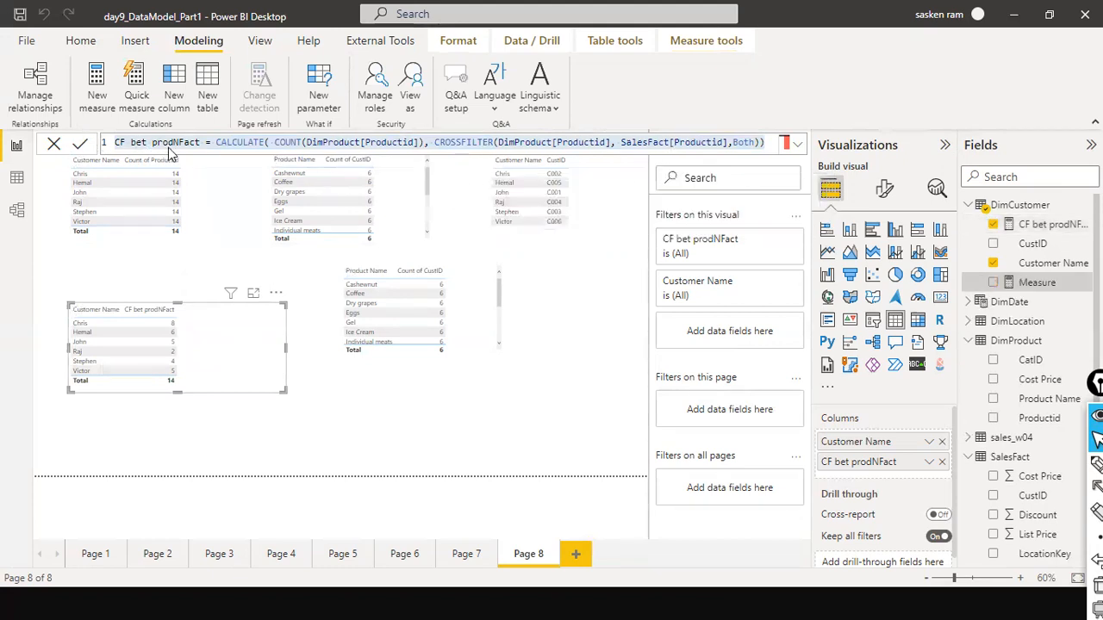
key(ctrl+v)
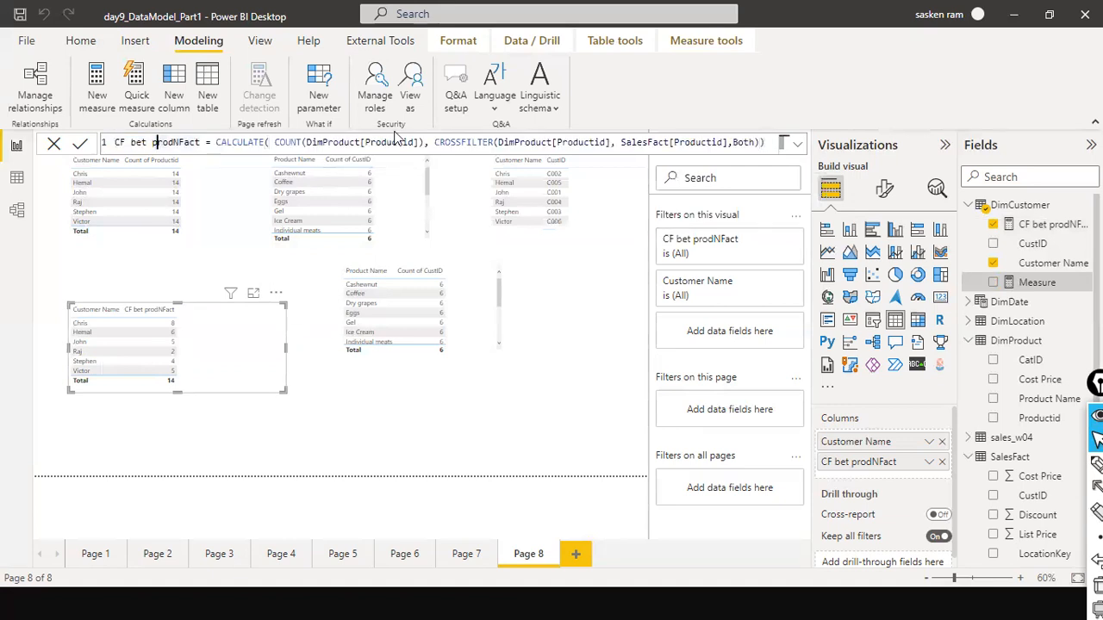
key(BackSpace)
key(BackSpace)
key(BackSpace)
key(BackSpace)
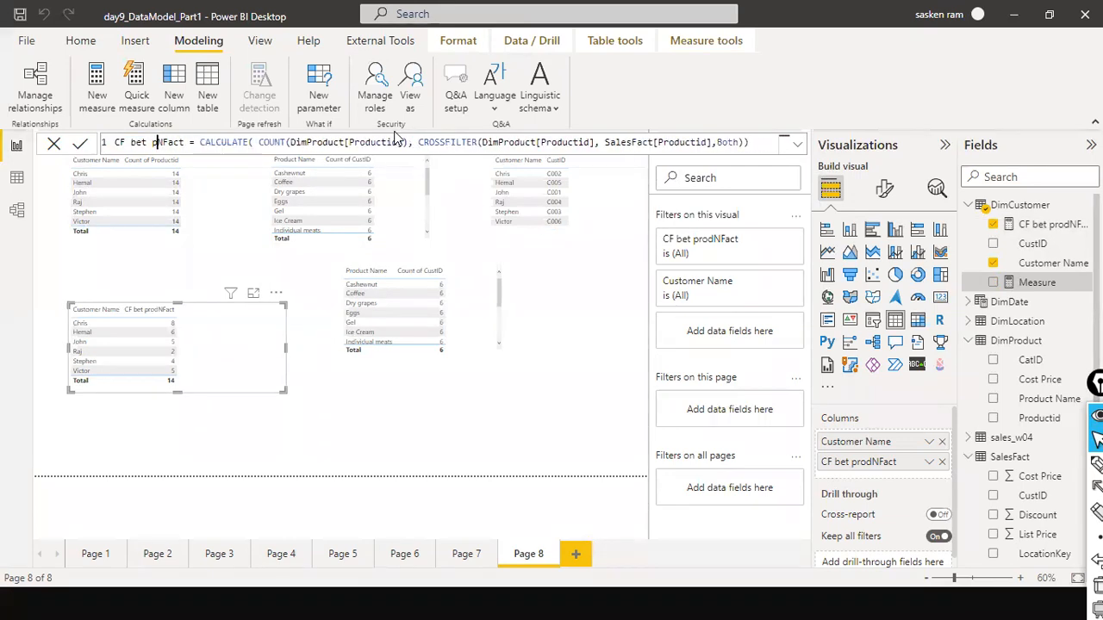
text(cust)
Set the COUNT argument of the CF bet custNFact measure to DimCustomer[CustID]
key(Right)
key(Right)
key(Right)
key(Right)
key(Right)
key(Right)
key(Right)
key(Right)
key(Right)
key(Right)
key(Right)
key(Right)
key(Right)
key(Right)
key(Right)
key(Right)
key(Right)
key(Right)
key(Right)
key(Right)
key(ctrl+Left)
key(ctrl+shift+Right)
key(ctrl+shift+Right)
key(ctrl+shift+Right)
key(shift+Left)
key(shift+Left)
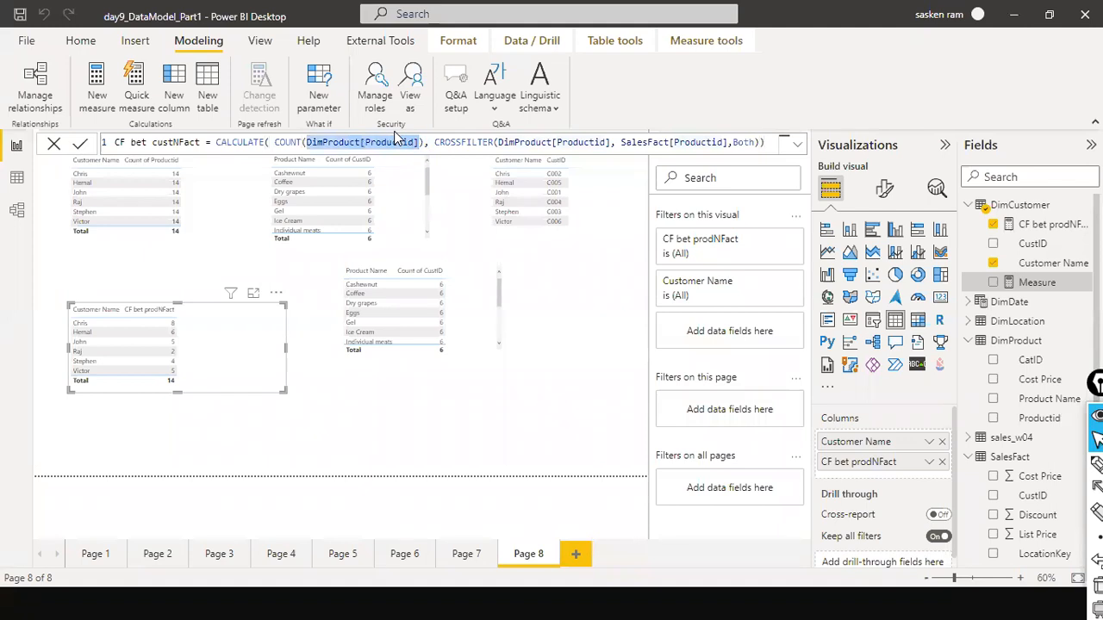
text(da)
key(BackSpace)
text(imcus)
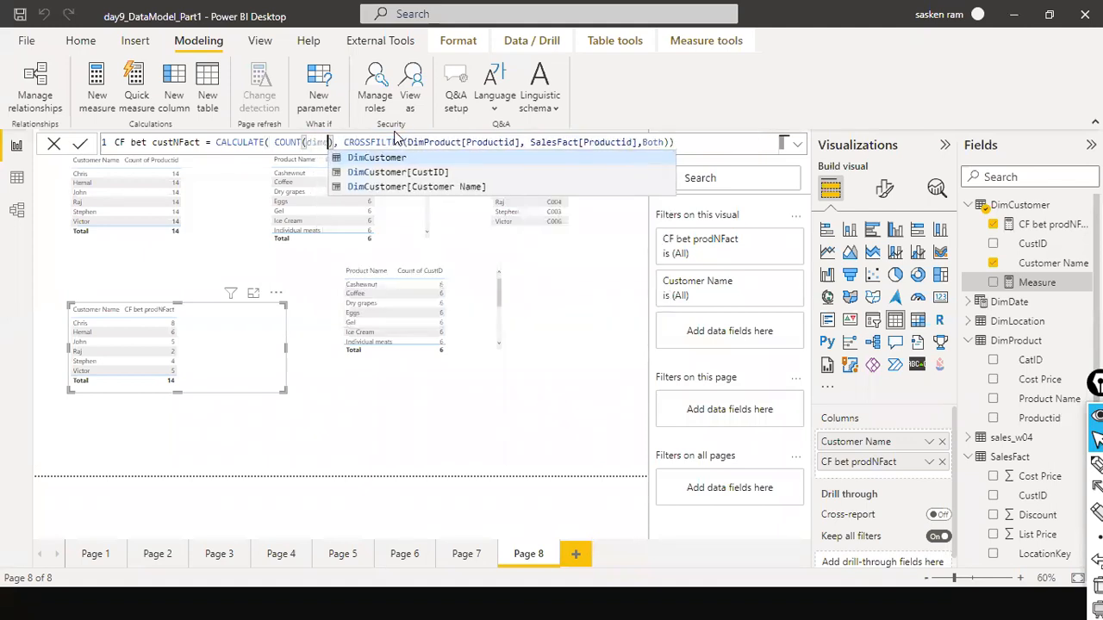
key(Down)
key(Tab)
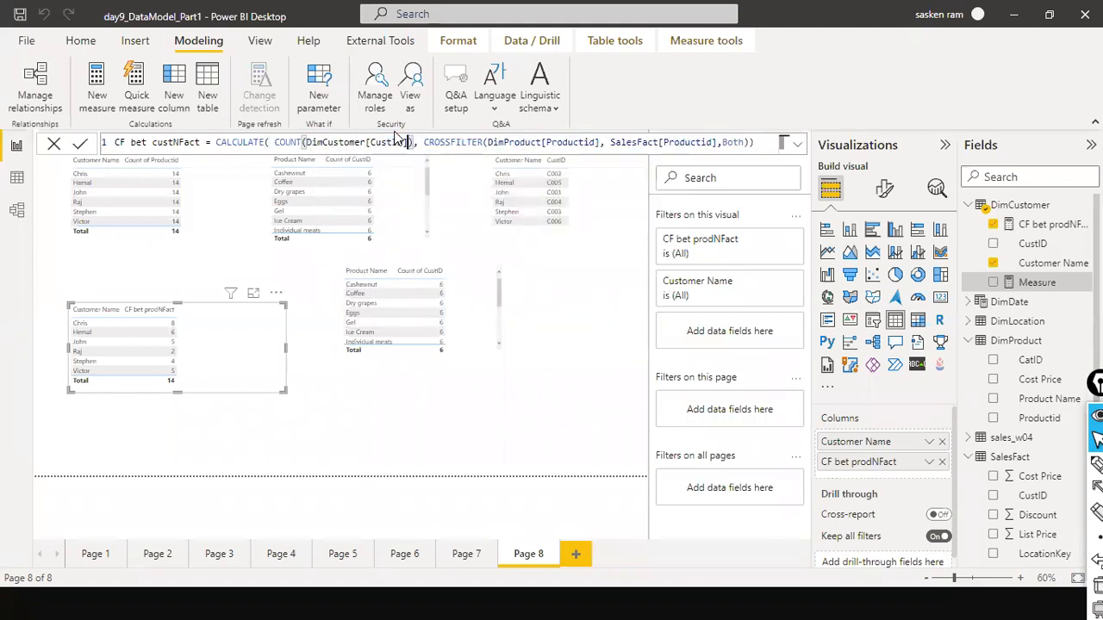
Set the CROSSFILTER columns of CF bet custNFact to DimCustomer[CustID] and SalesFact[CustID], keeping Both, and commit the measure
key(ctrl+Right)
key(ctrl+Right)
key(ctrl+Right)
key(ctrl+Left)
key(ctrl+shift+Right)
key(ctrl+shift+Right)
key(ctrl+shift+Right)
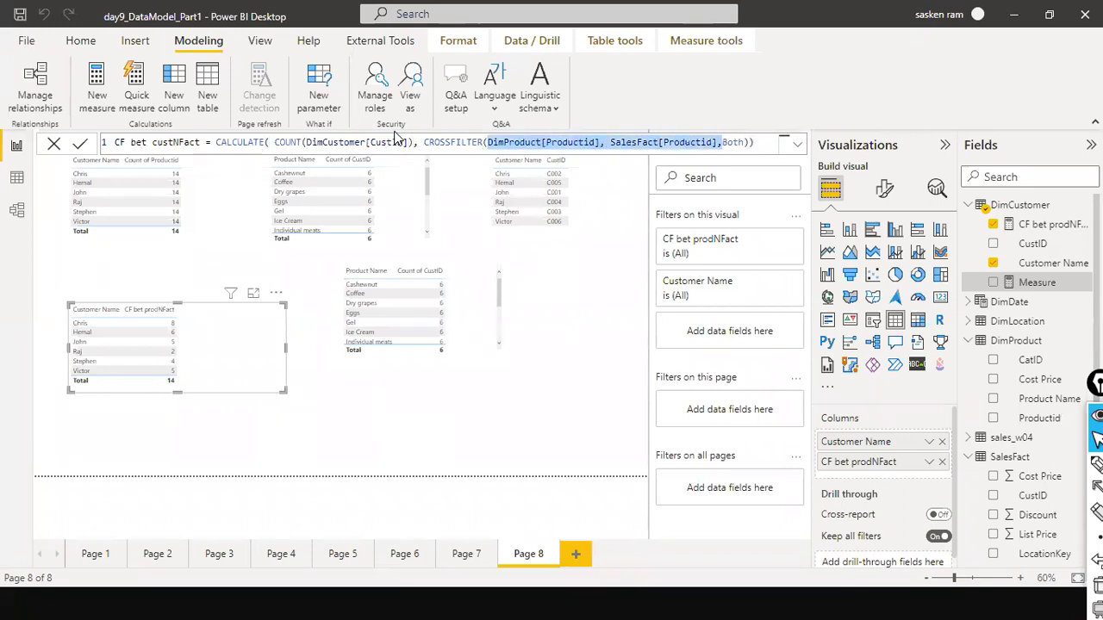
key(shift+Left)
key(shift+Left)
key(shift+Left)
key(shift+Left)
key(shift+Left)
key(shift+Left)
key(shift+Left)
key(shift+Left)
key(shift+Left)
key(shift+Left)
key(shift+Left)
key(shift+Left)
key(shift+Left)
key(shift+Left)
key(shift+Left)
key(shift+Left)
key(shift+Left)
key(shift+Left)
key(shift+Left)
key(shift+Left)
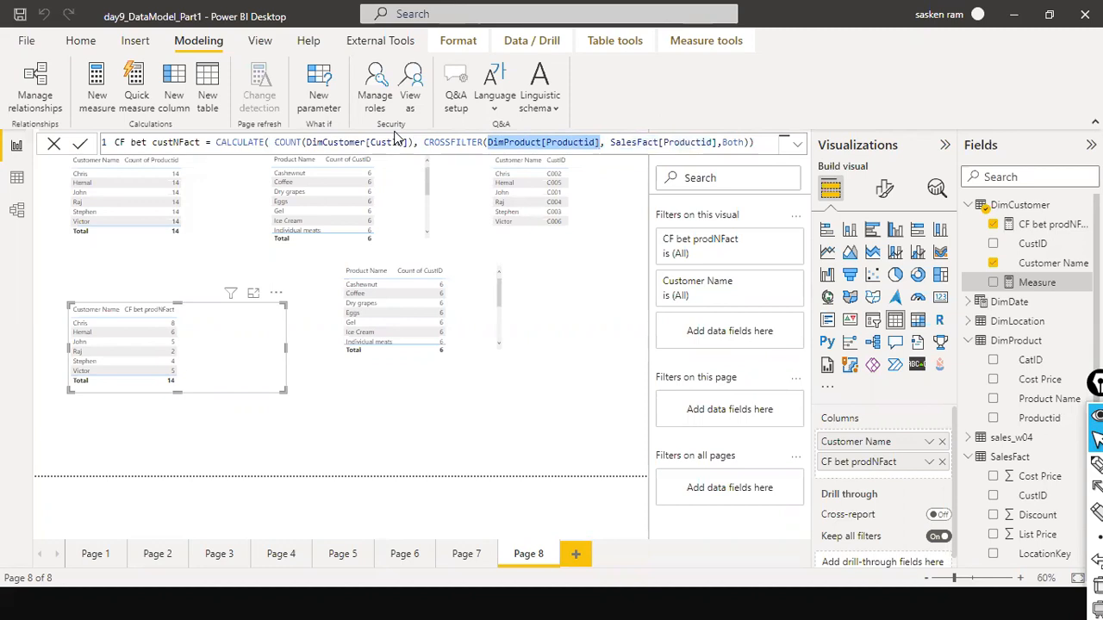
text(dim)
key(Down)
key(Tab)
key(ctrl+Right)
key(ctrl+Right)
key(ctrl+Right)
key(ctrl+shift+Left)
text(c)
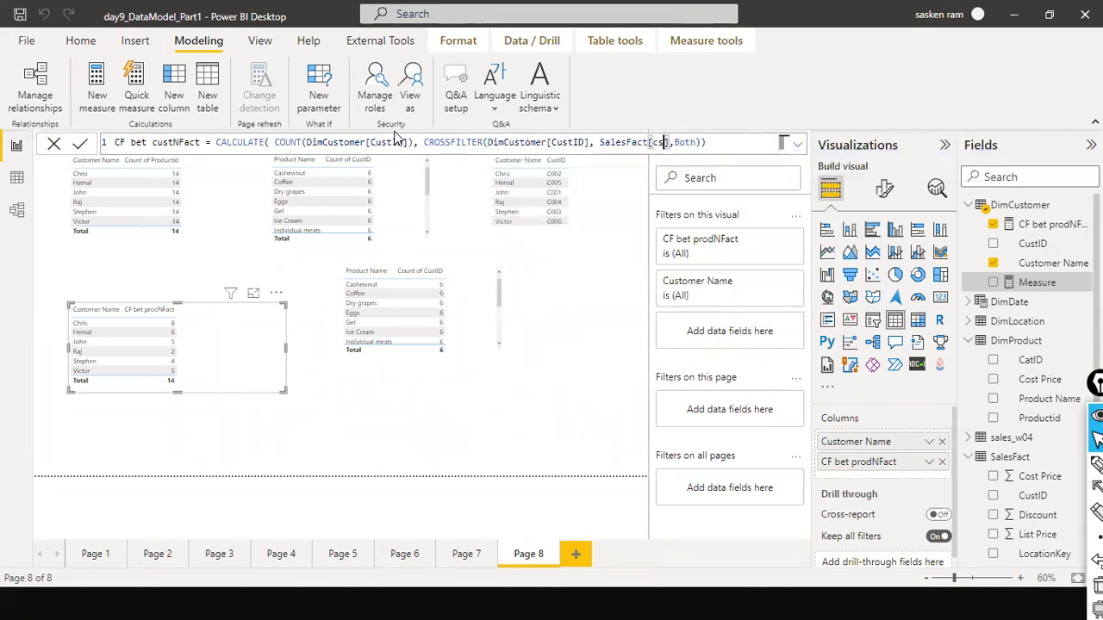
key(Down)
key(Tab)
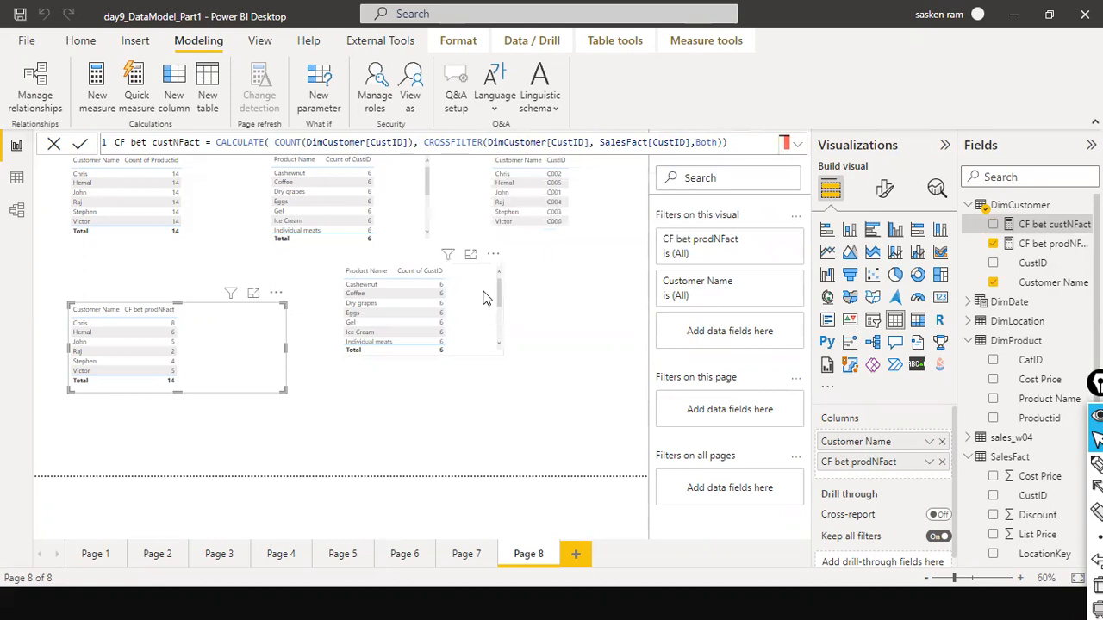
Align the lower product table with the lower customer table, add the CF bet custNFact measure to it and widen it
drag(481, 294, 457, 334)
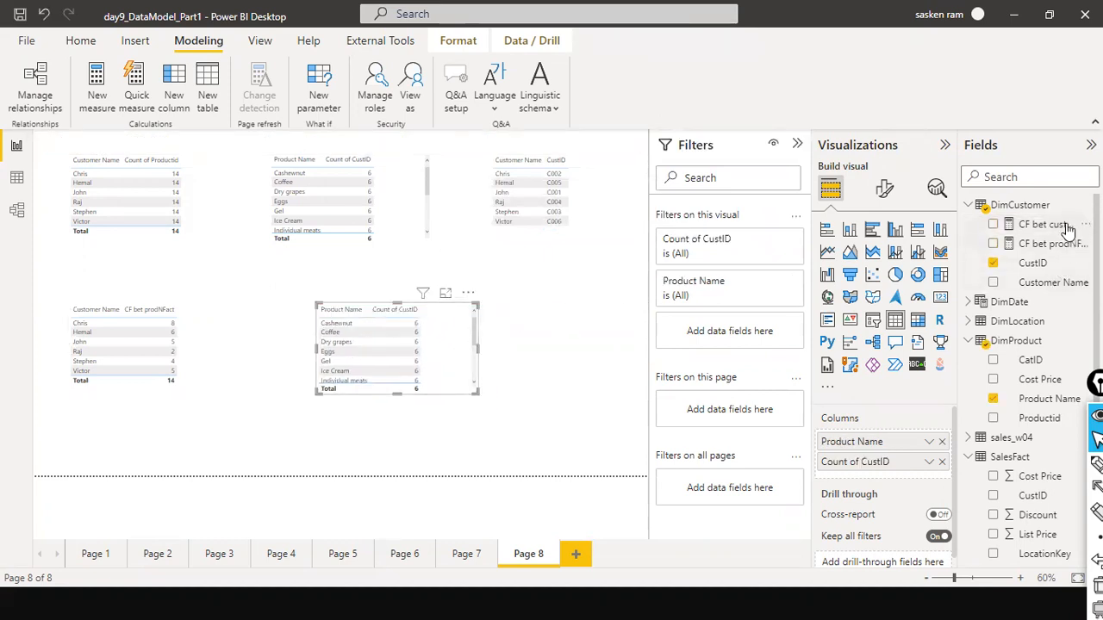
drag(1066, 228, 532, 369)
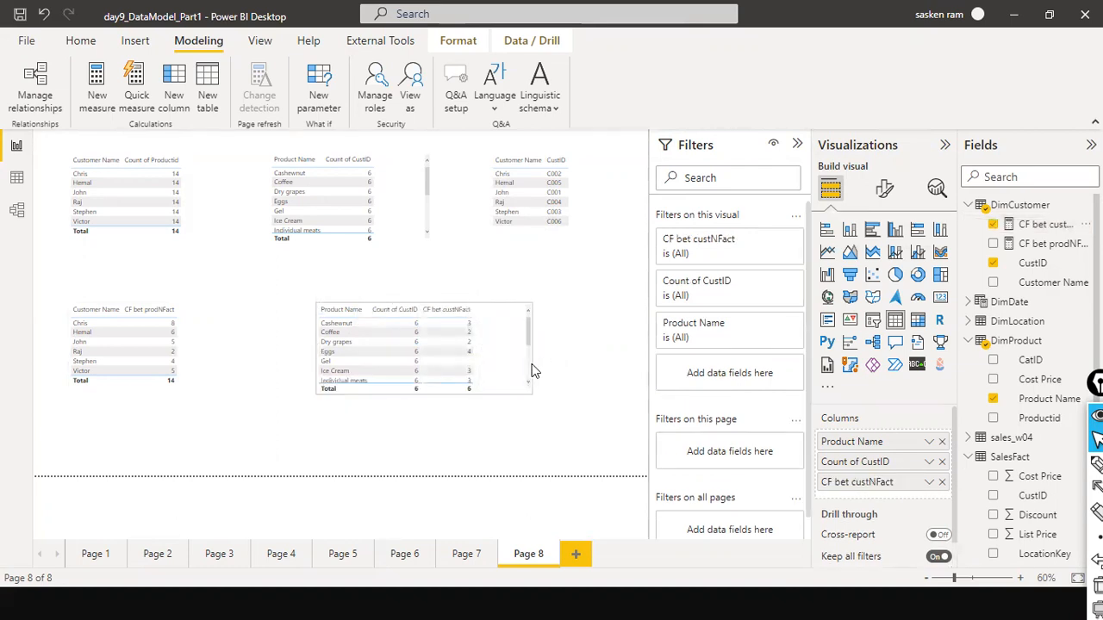
click(449, 436)
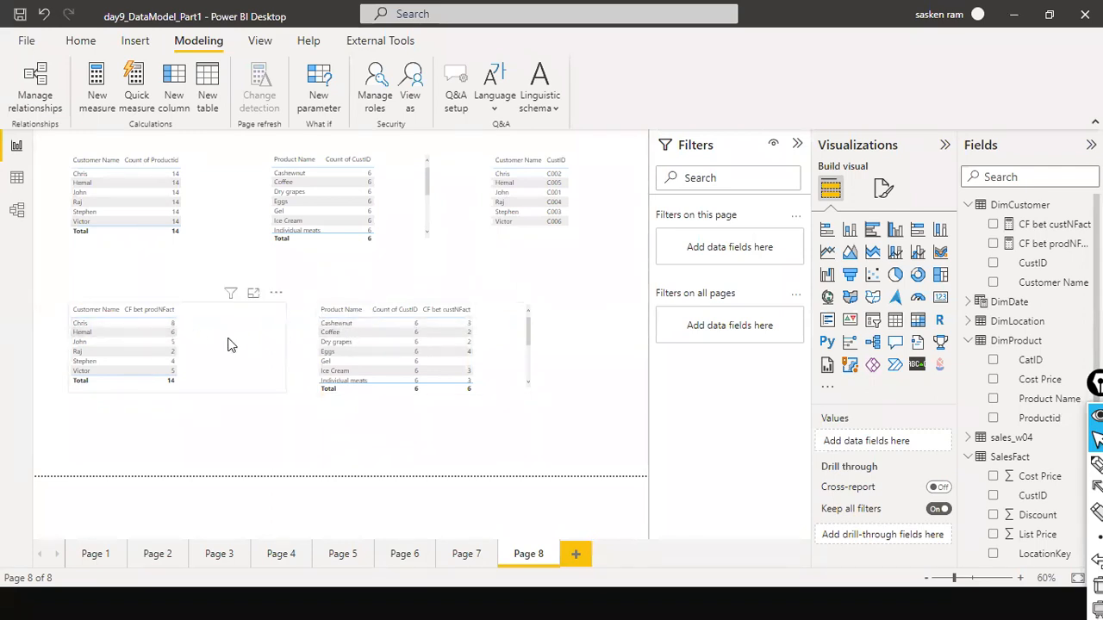
Remove Count of CustID from the lower product table and move the table closer to the lower customer table
click(504, 387)
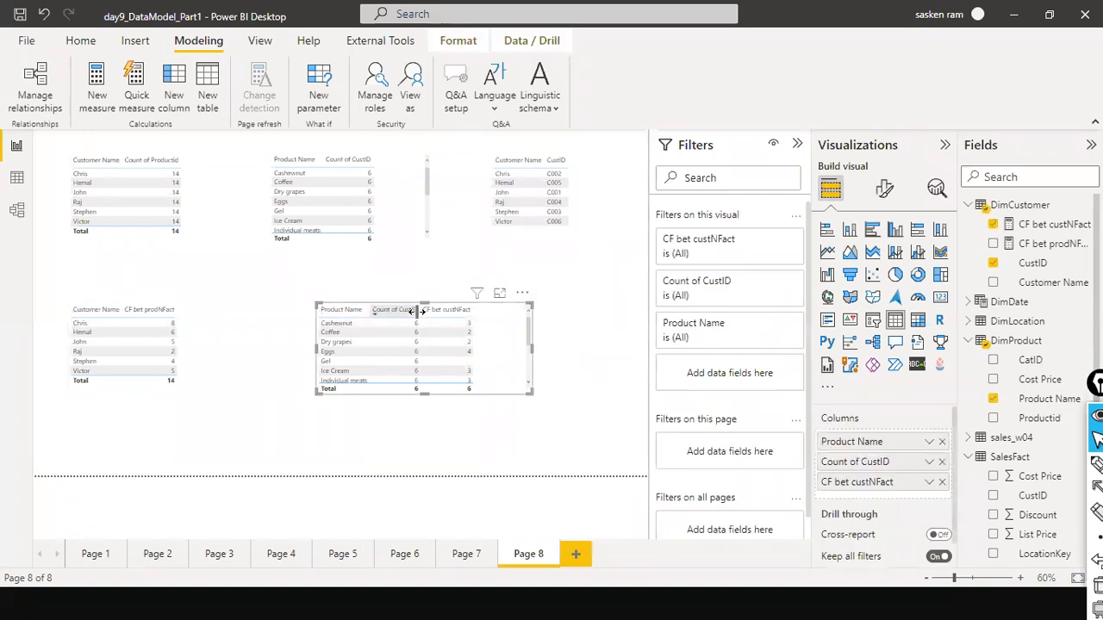
click(16, 212)
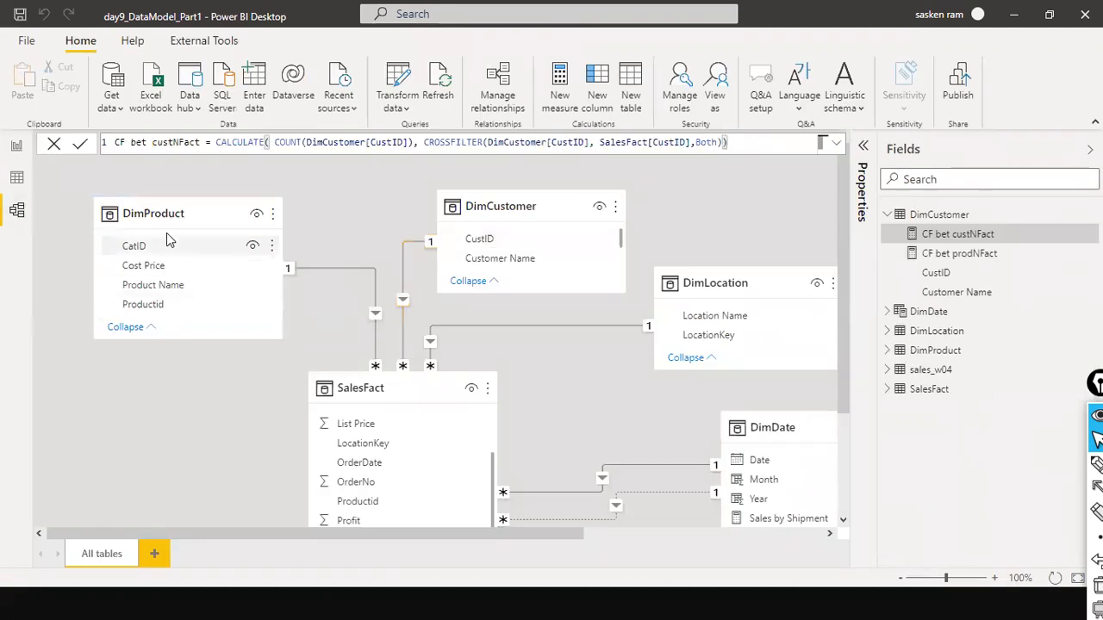
click(17, 148)
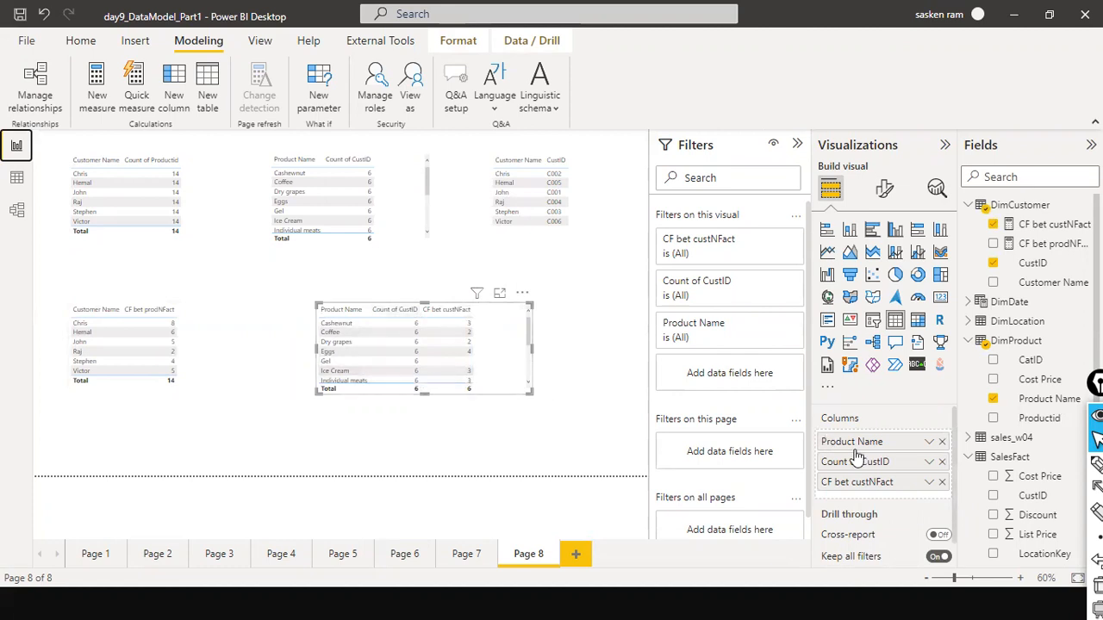
click(942, 463)
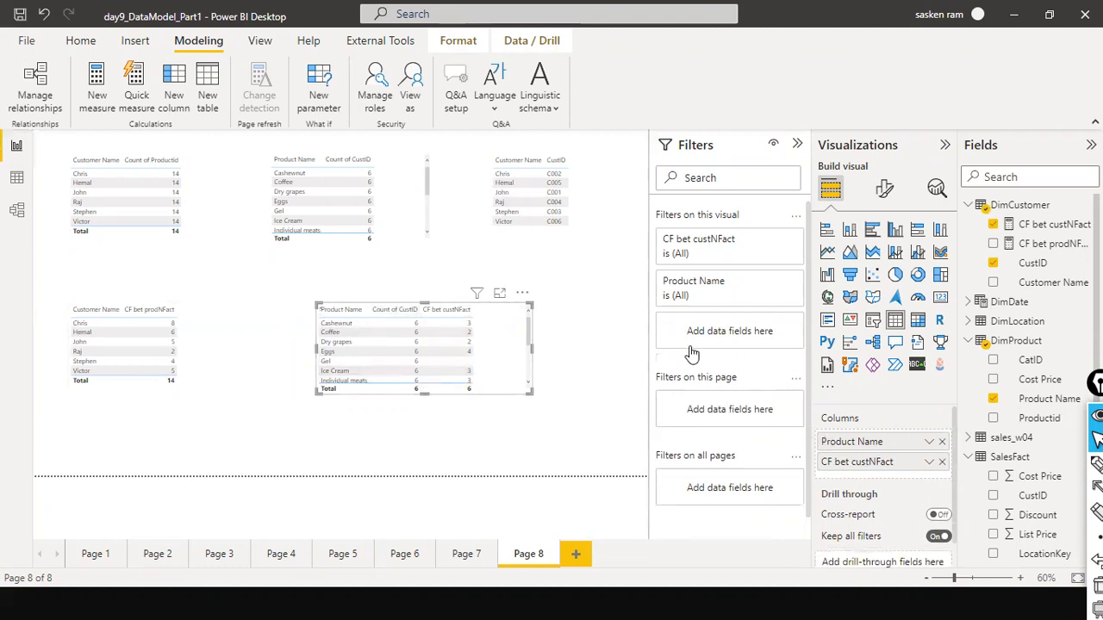
click(611, 335)
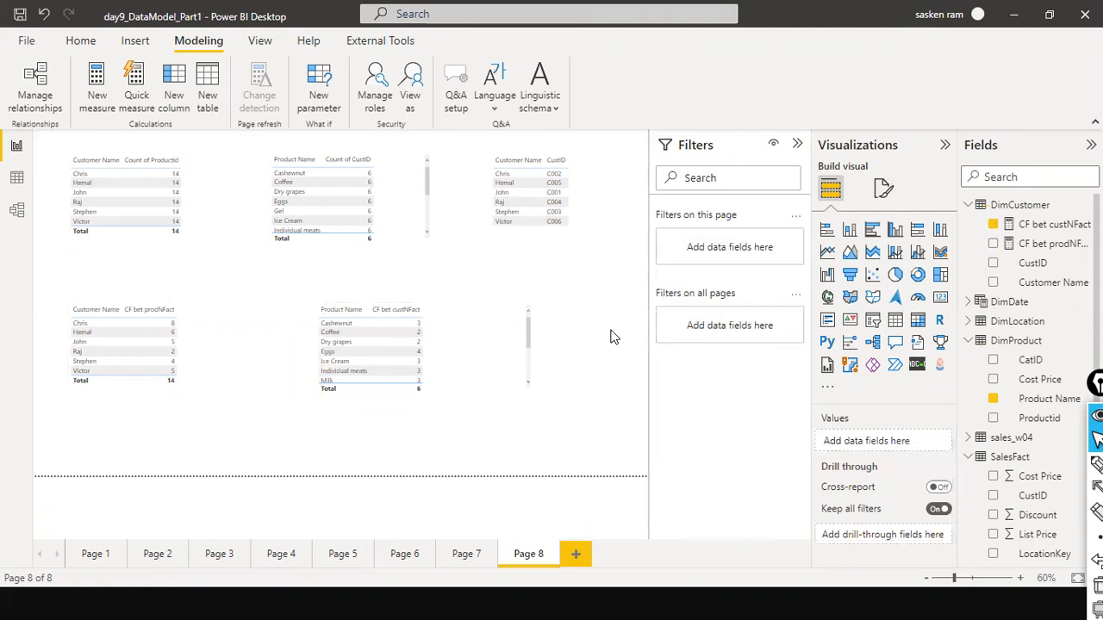
drag(507, 351, 437, 350)
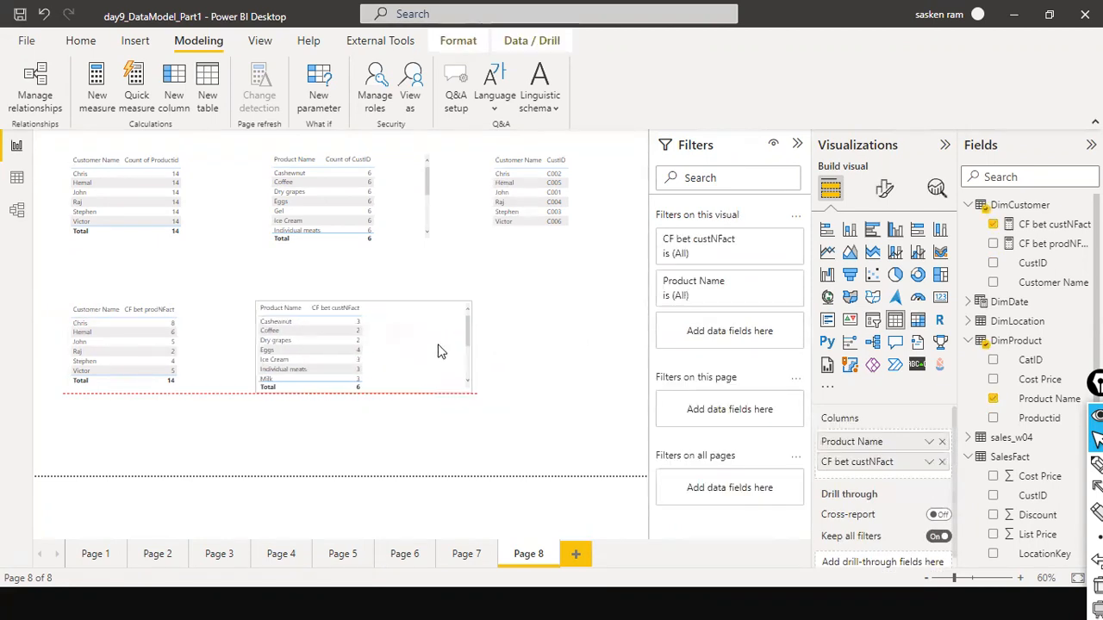
click(517, 362)
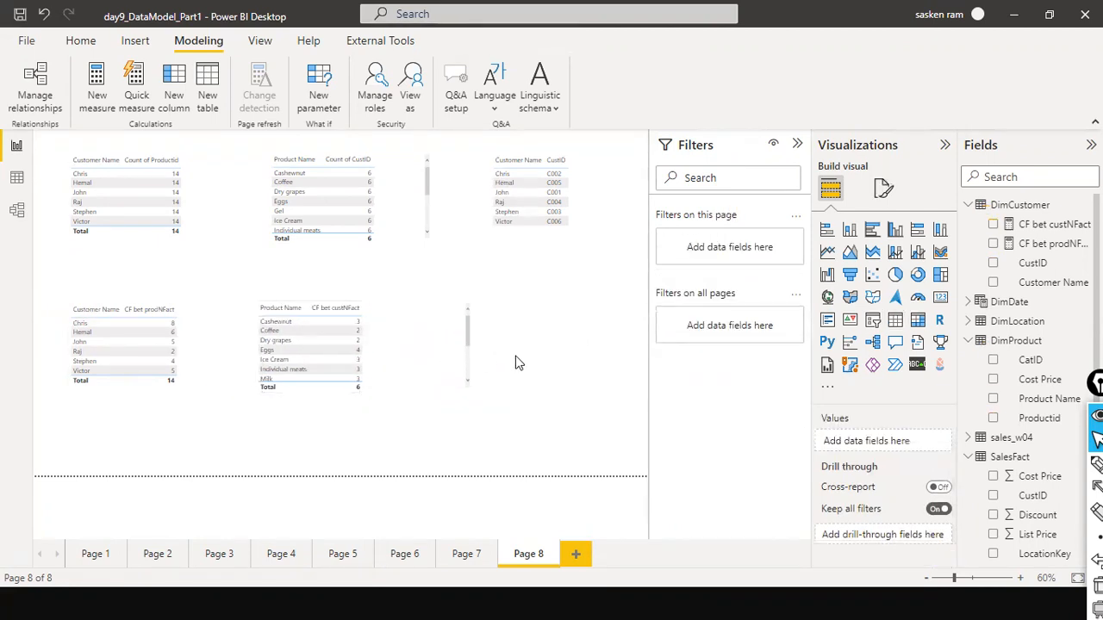
Examine the filter directions between DimProduct, DimCustomer and SalesFact in the model diagram
click(17, 210)
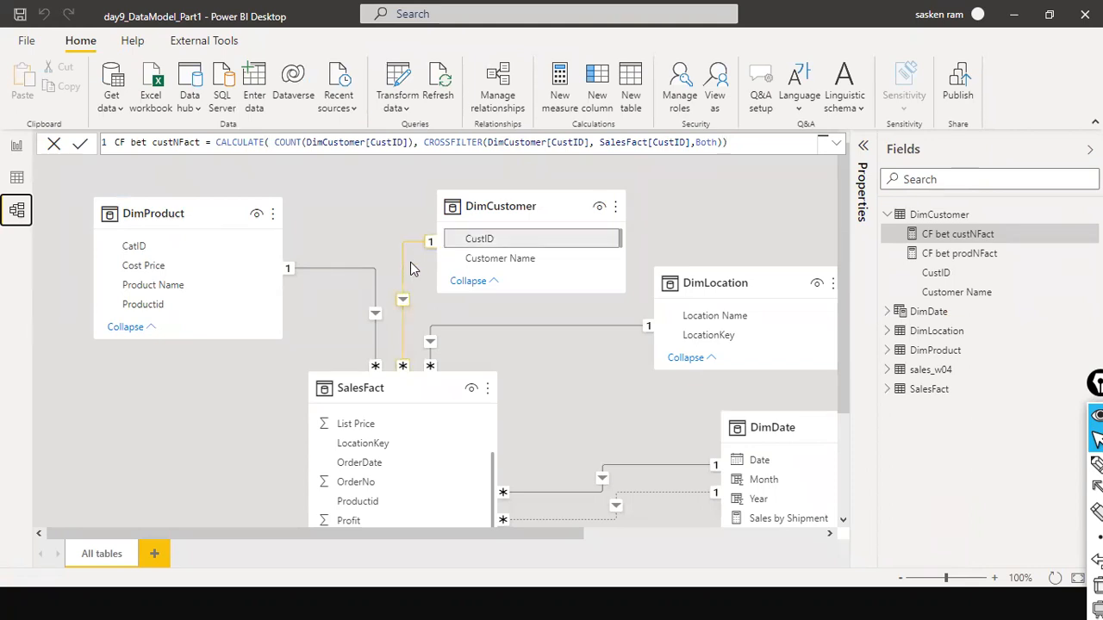
scroll(665, 188, down, 2)
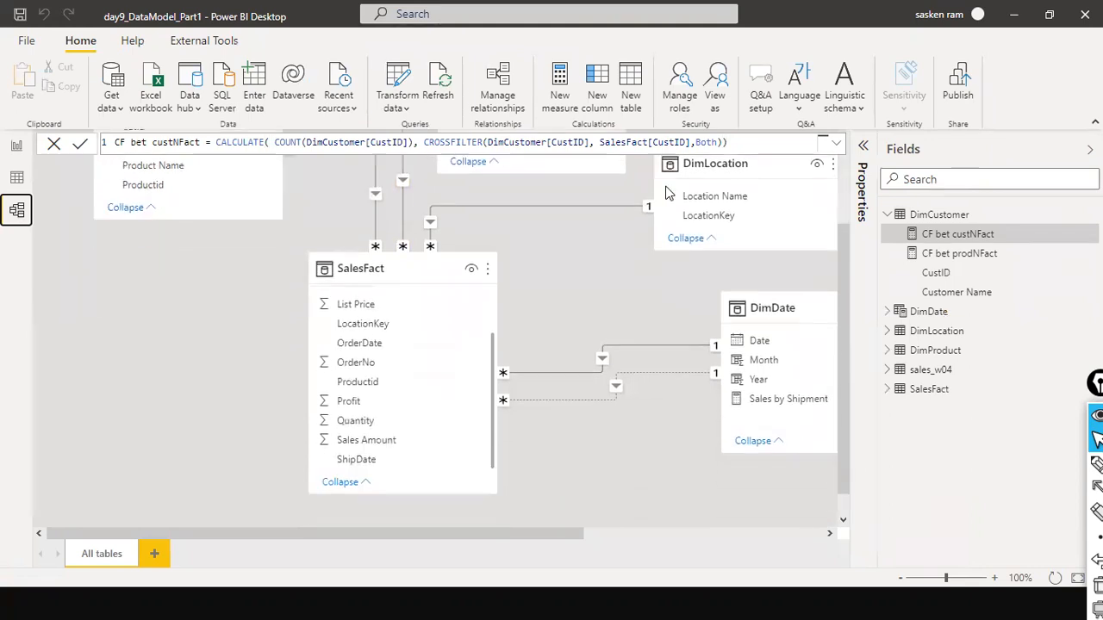
scroll(665, 192, up, 2)
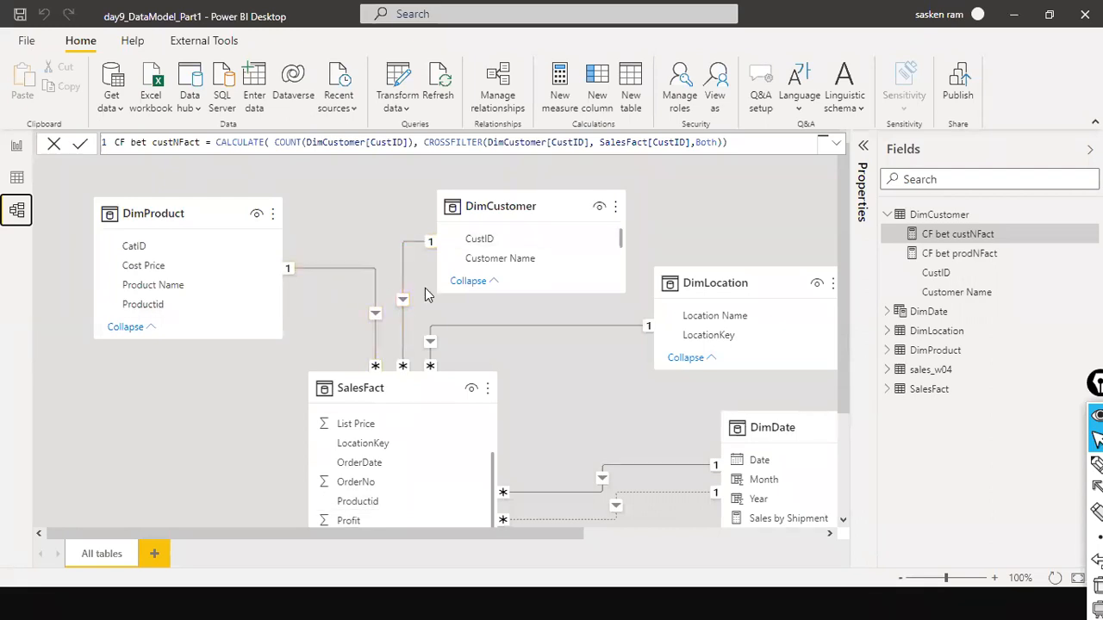
scroll(424, 295, down, 3)
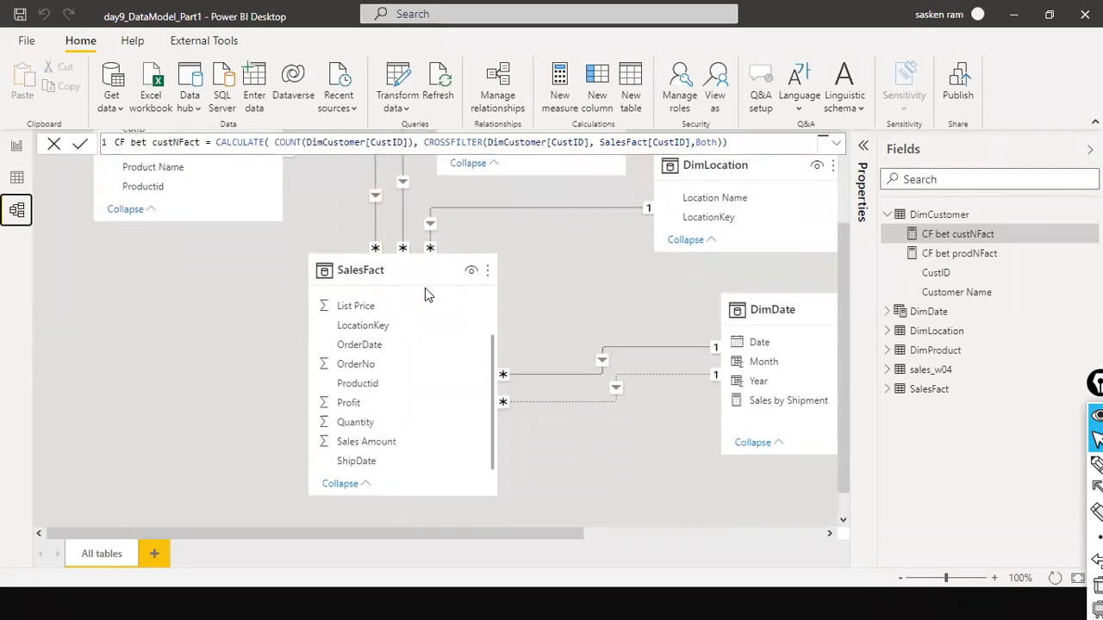
Examine the SalesFact columns and the relationships linking them to DimProduct and DimCustomer in the model diagram
click(382, 362)
scroll(344, 324, up, 1)
scroll(345, 319, up, 1)
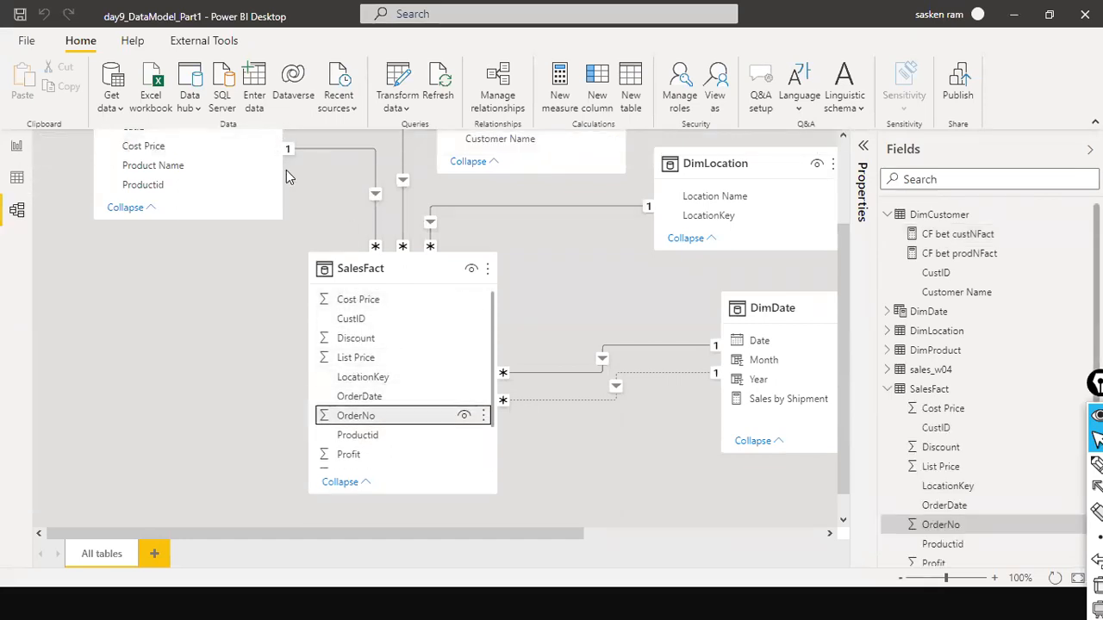
scroll(474, 179, up, 1)
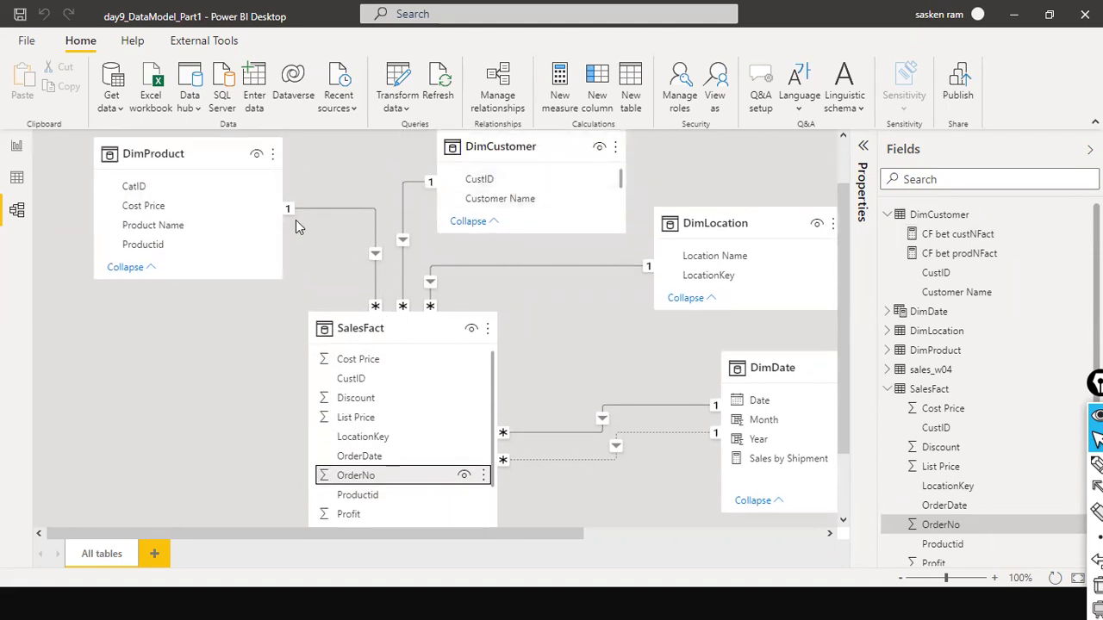
scroll(470, 368, down, 1)
scroll(470, 368, down, 1)
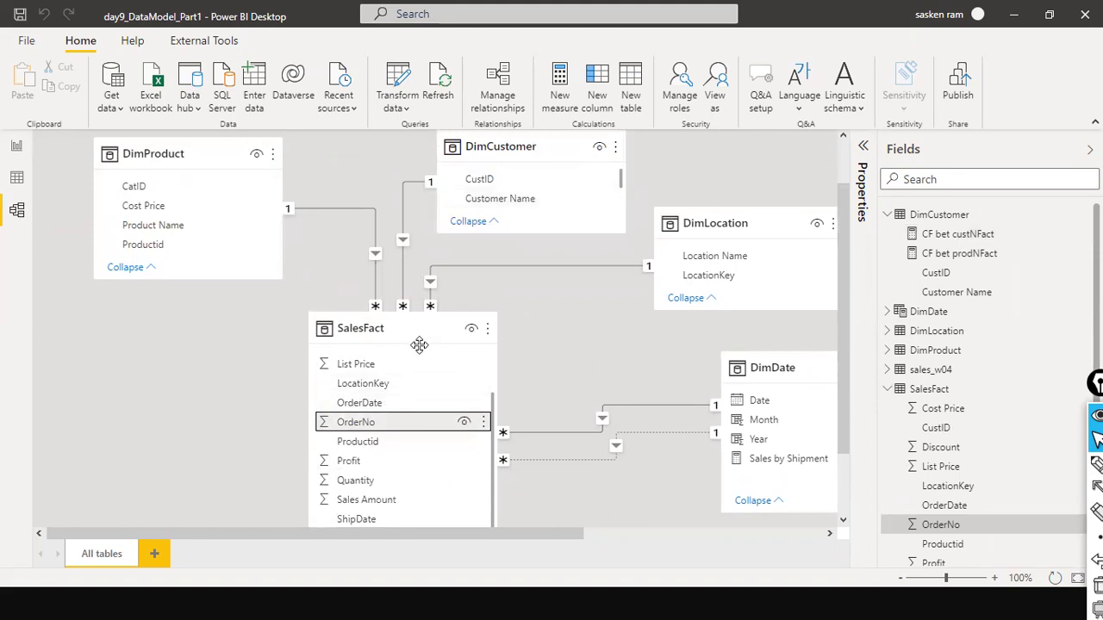
On report Page 8, move the lower product table farther from the lower customer table and add SalesFact's Productid to the customer table
click(17, 147)
click(425, 322)
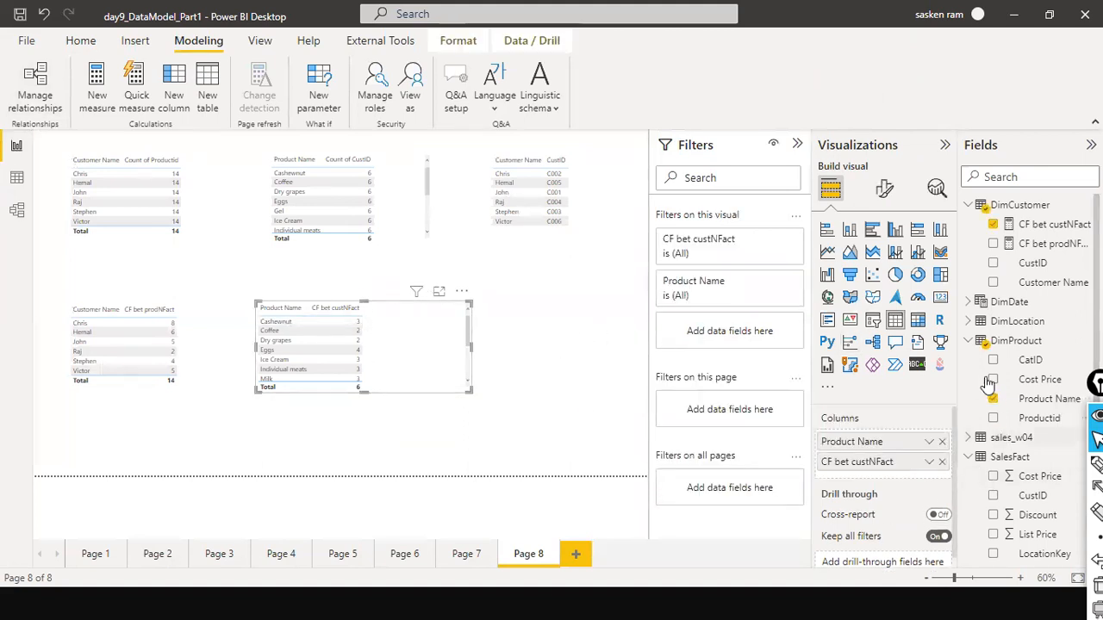
scroll(989, 379, down, 3)
scroll(989, 379, down, 1)
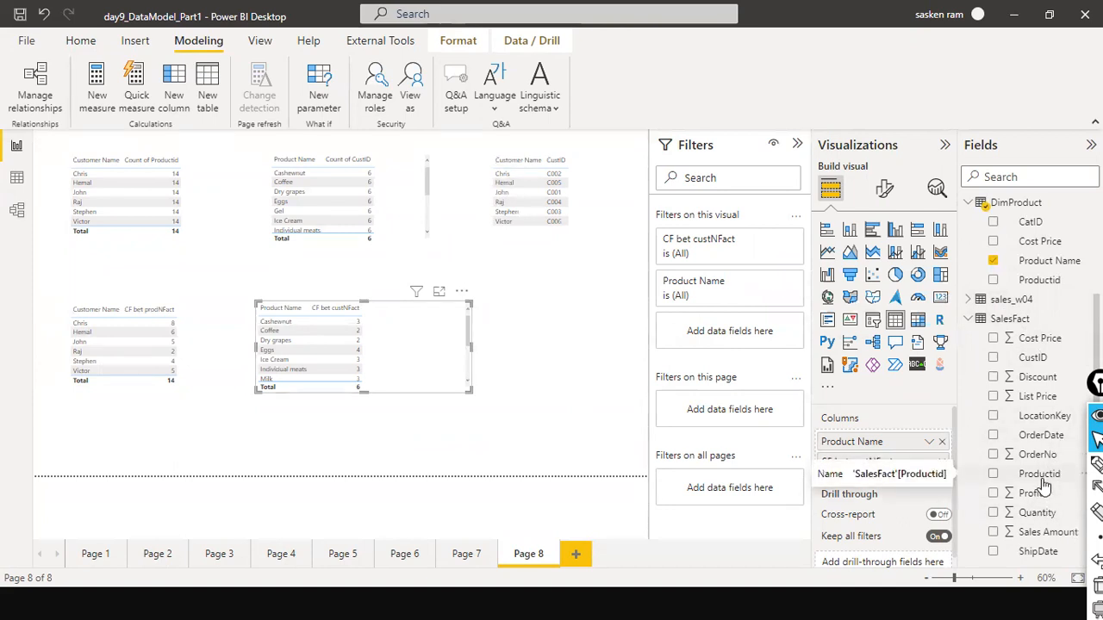
drag(457, 372, 591, 360)
click(267, 343)
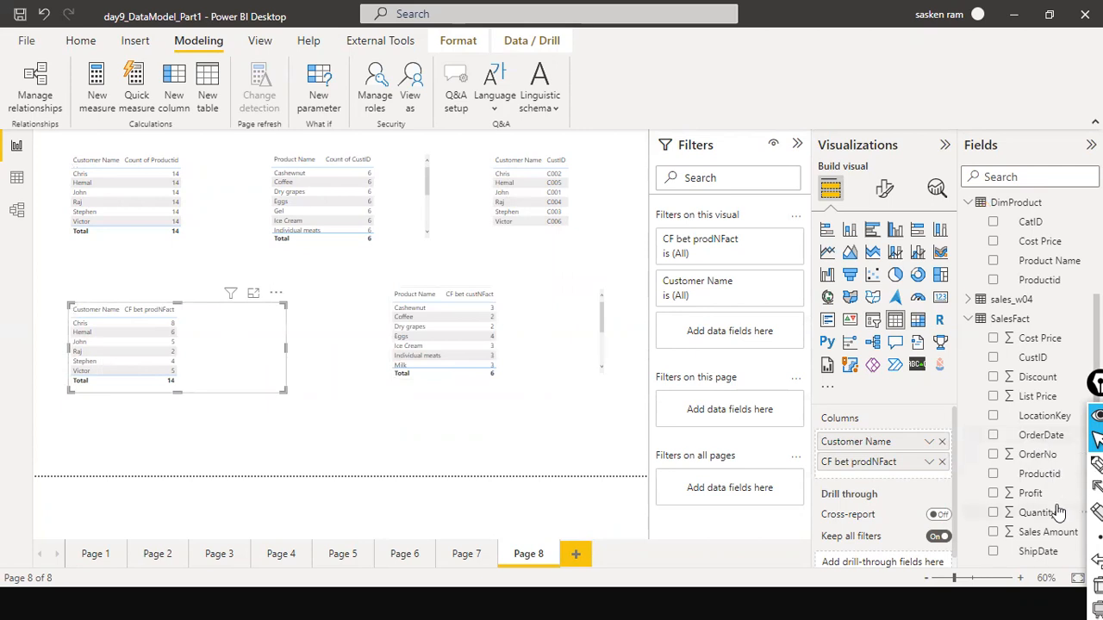
drag(1041, 475, 235, 321)
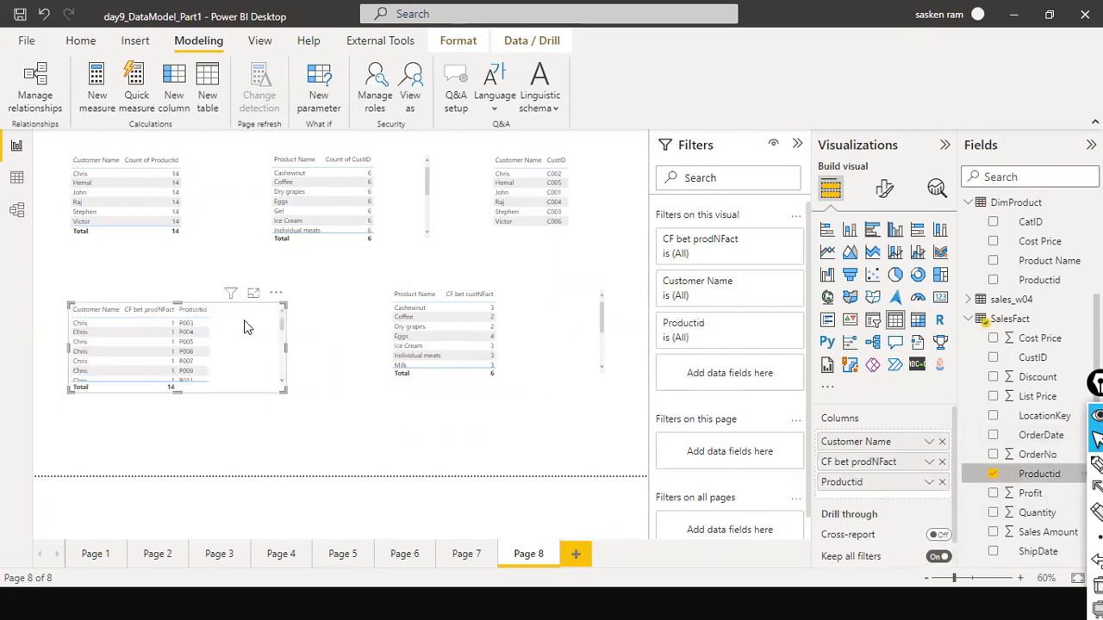
Summarize Productid as Count in the customer table that holds the CF bet prodNFact measure
click(929, 482)
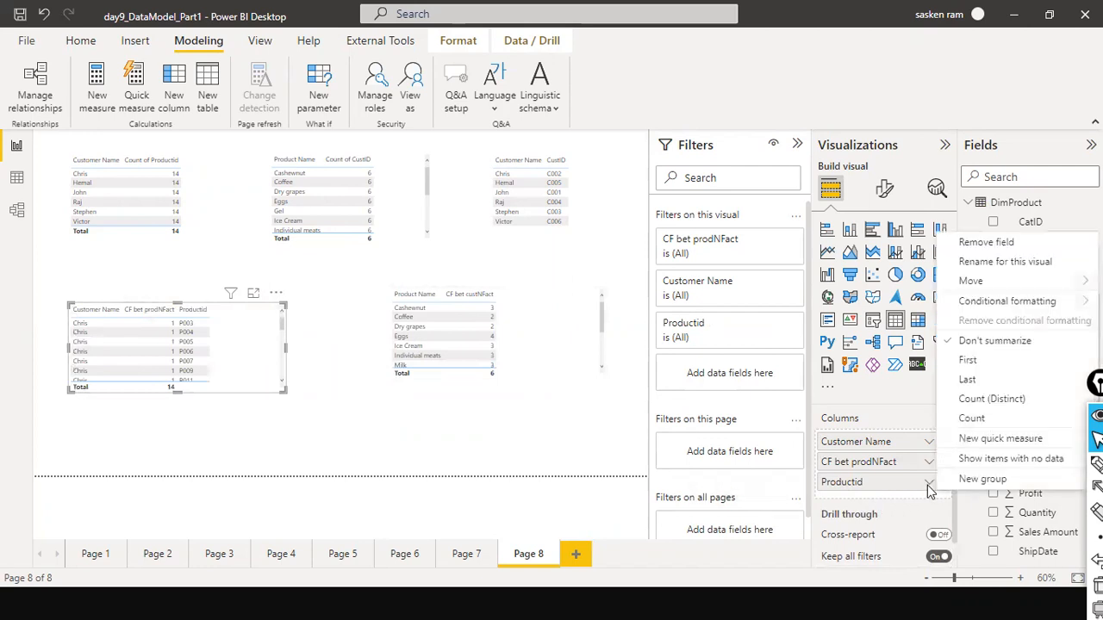
click(983, 419)
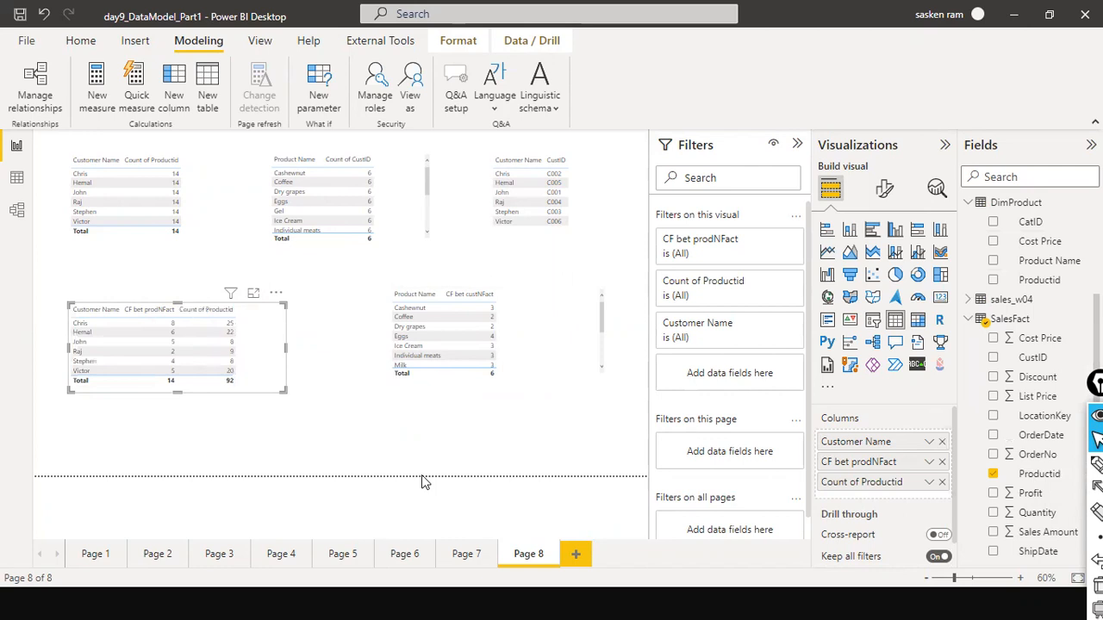
click(417, 472)
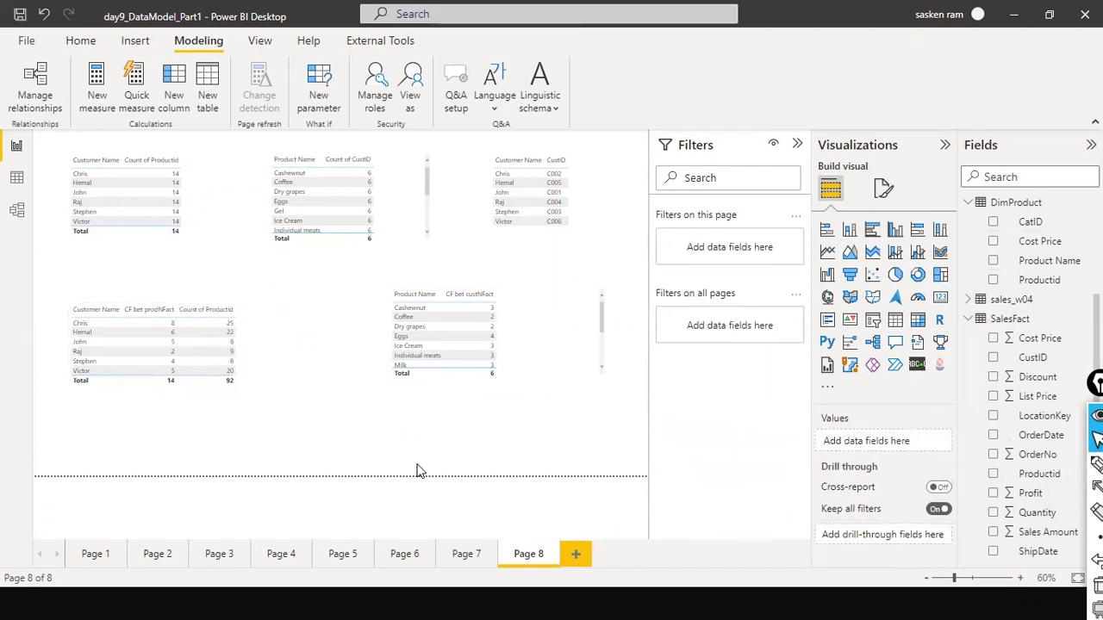
click(279, 363)
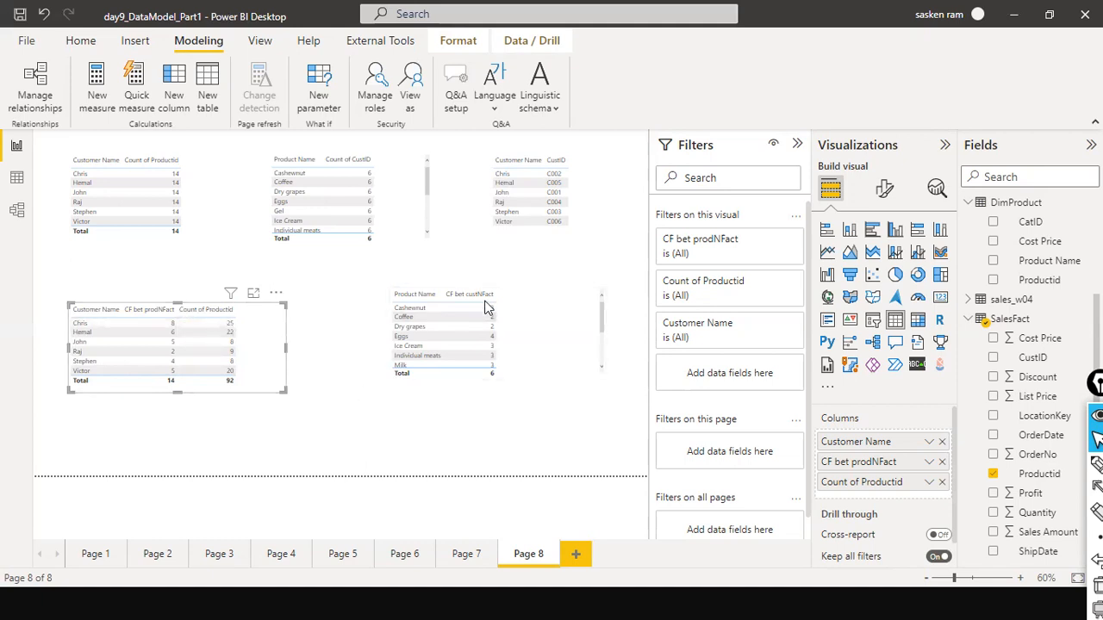
Add SalesFact's CustID, summarized as Count, to the product table that holds the CF bet custNFact measure
drag(526, 353, 527, 338)
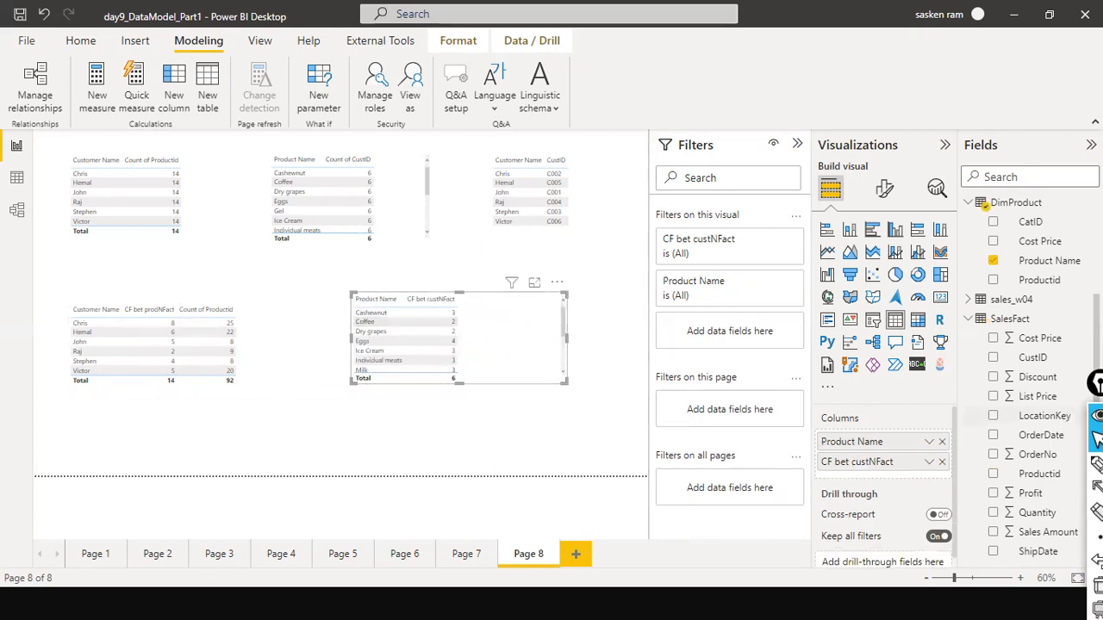
drag(1027, 358, 538, 316)
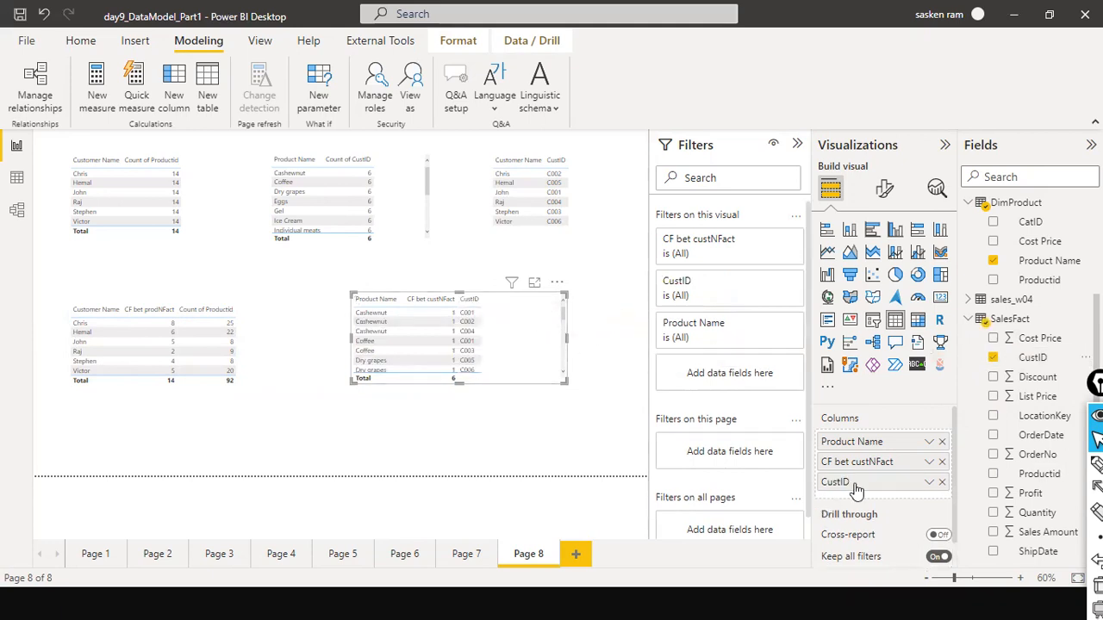
click(930, 483)
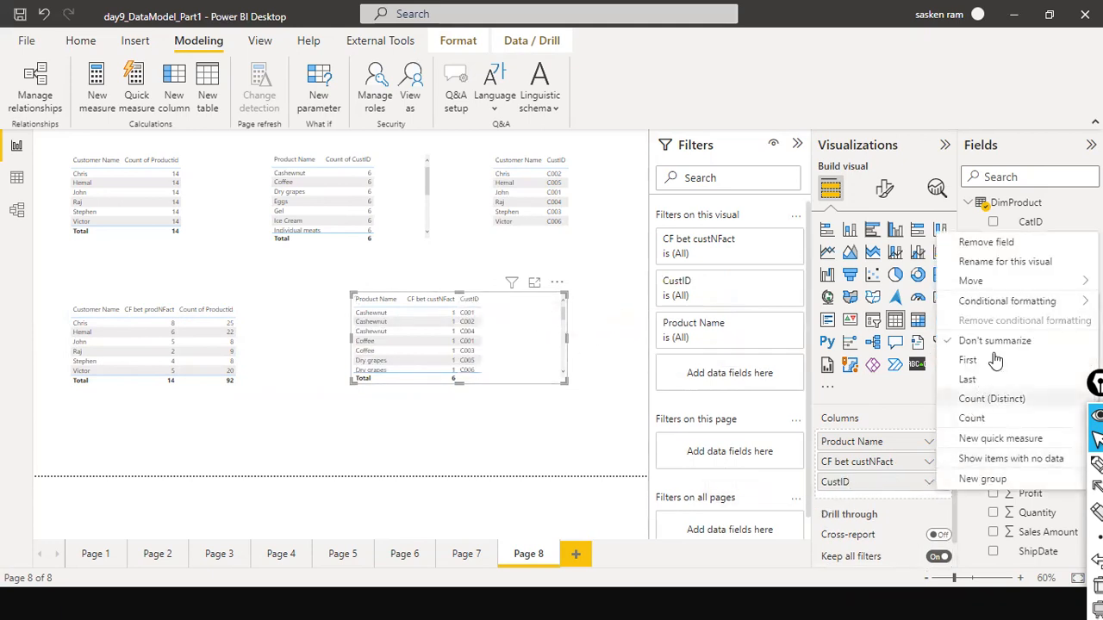
click(1001, 420)
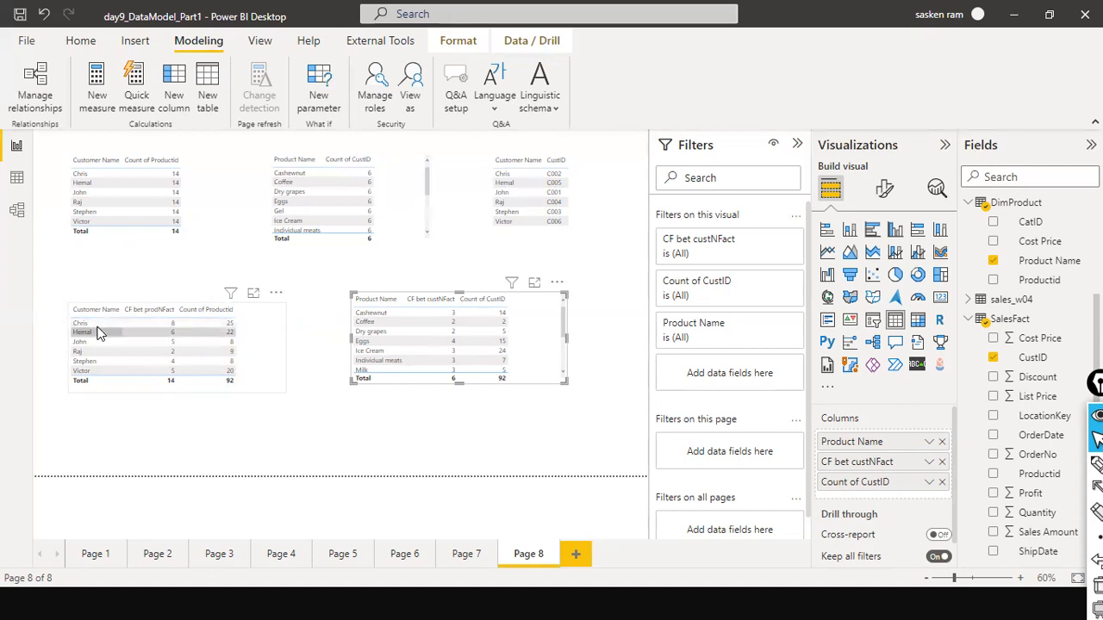
Move the CF bet custNFact product table slightly down and widen the CF bet prodNFact customer table
click(313, 275)
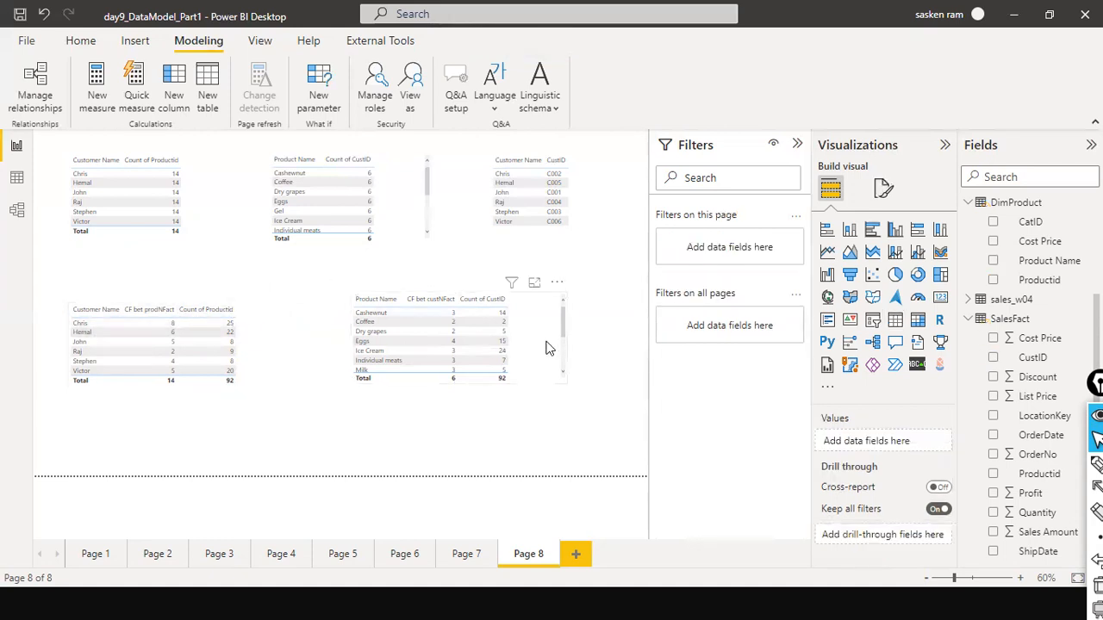
drag(552, 348, 551, 366)
click(594, 288)
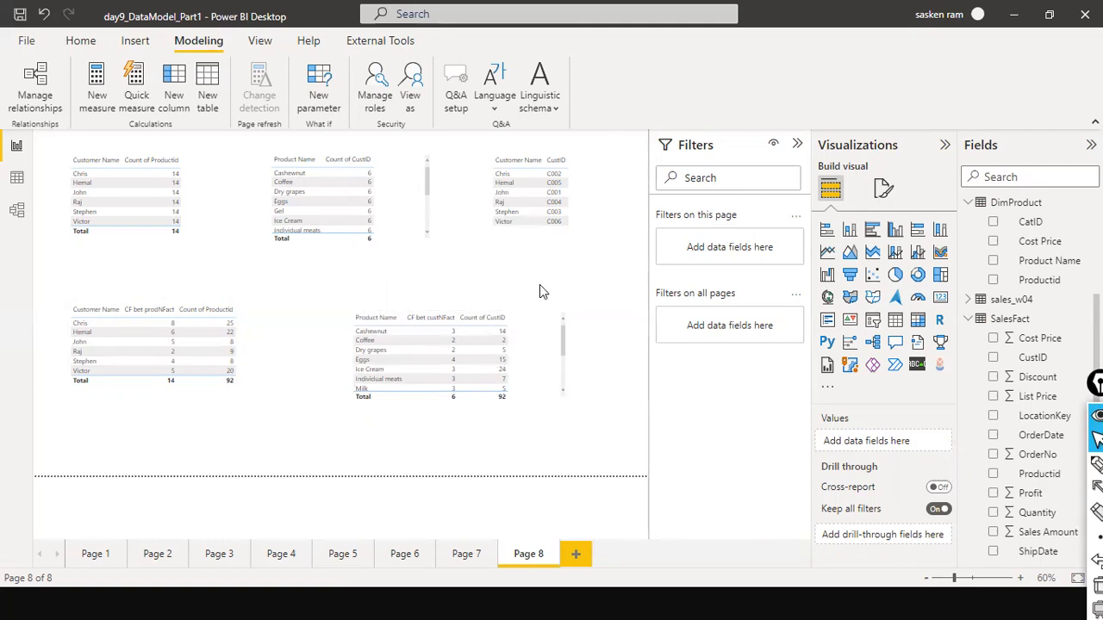
click(268, 358)
drag(286, 348, 315, 350)
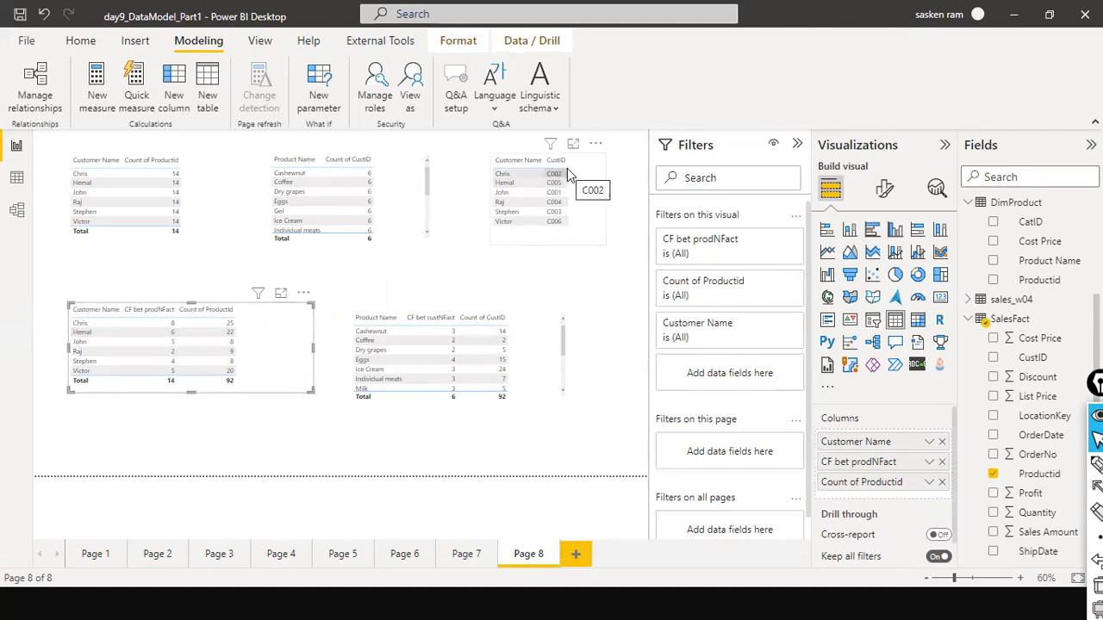
Show the SalesFact table's data and clear the filter on its Productid column
click(16, 177)
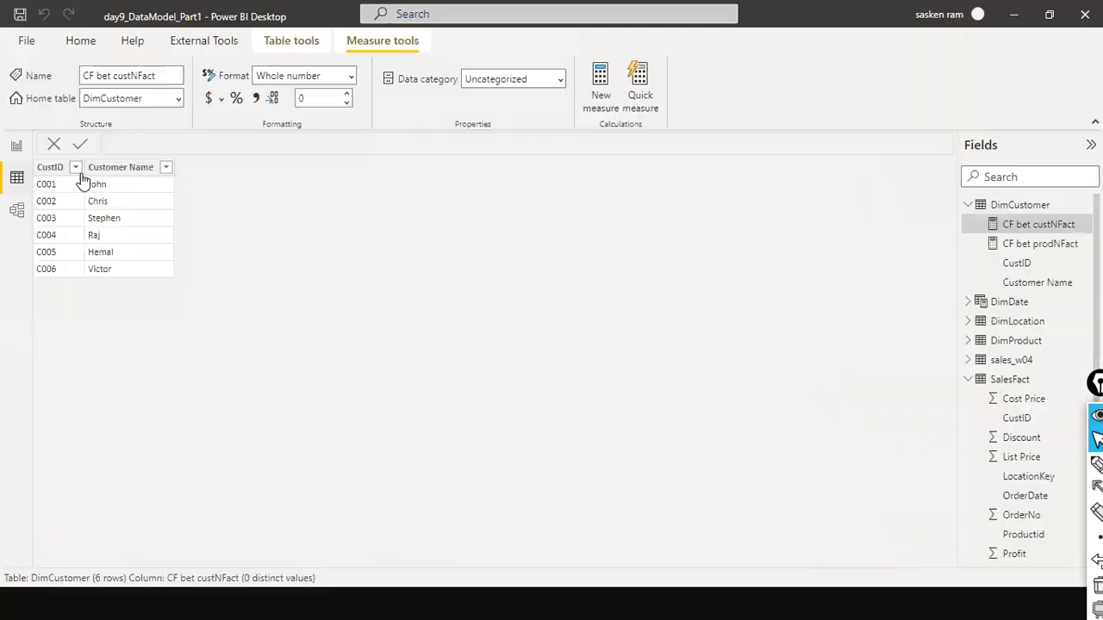
scroll(1021, 327, down, 2)
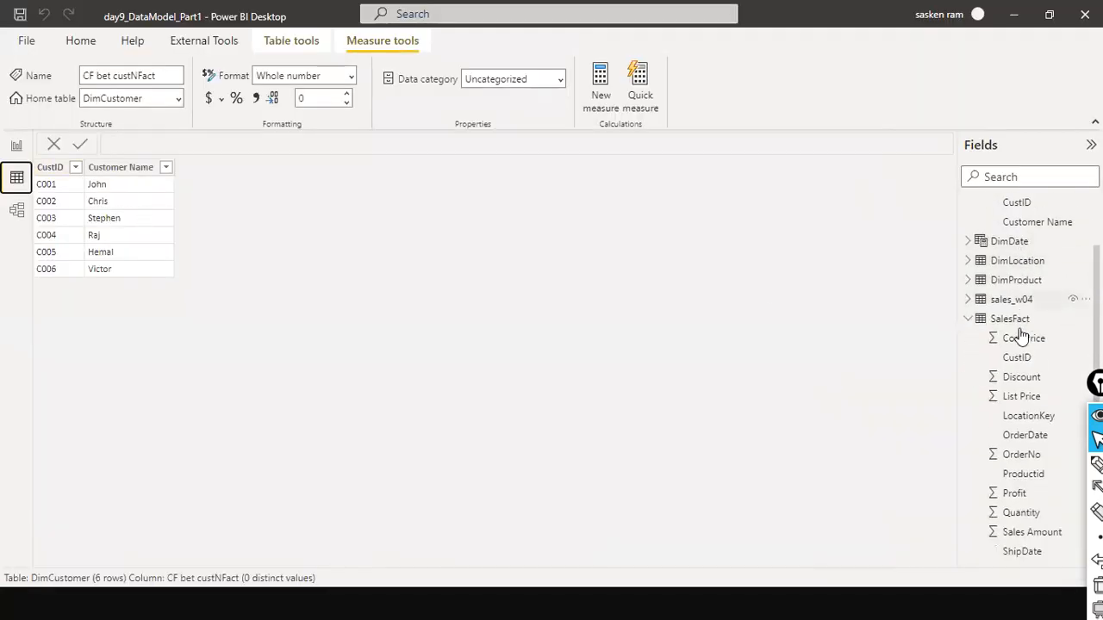
click(1016, 319)
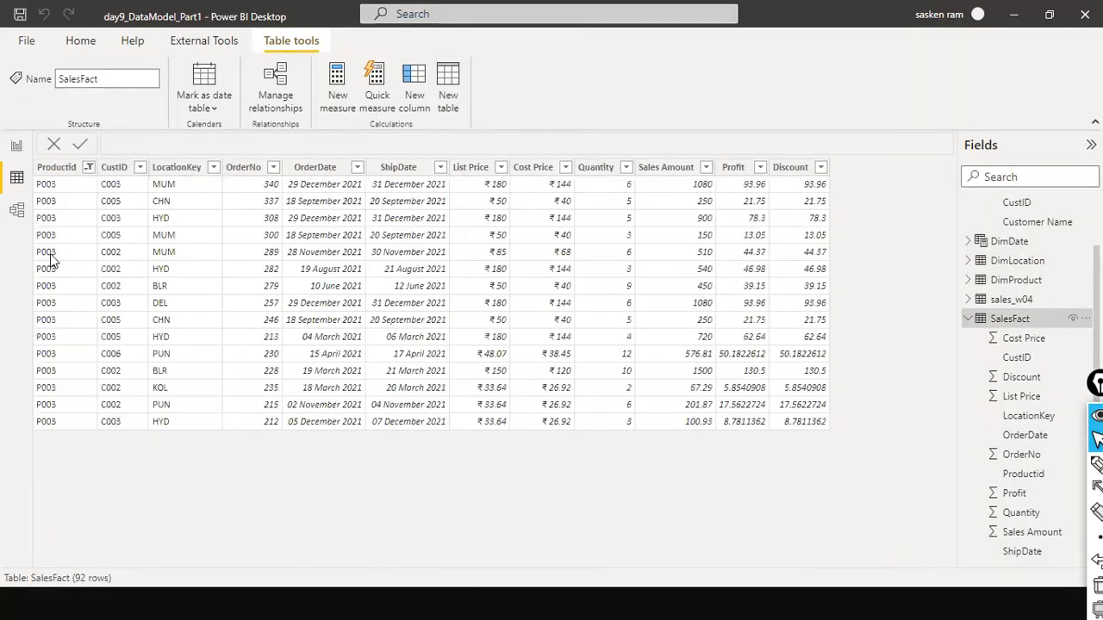
click(88, 166)
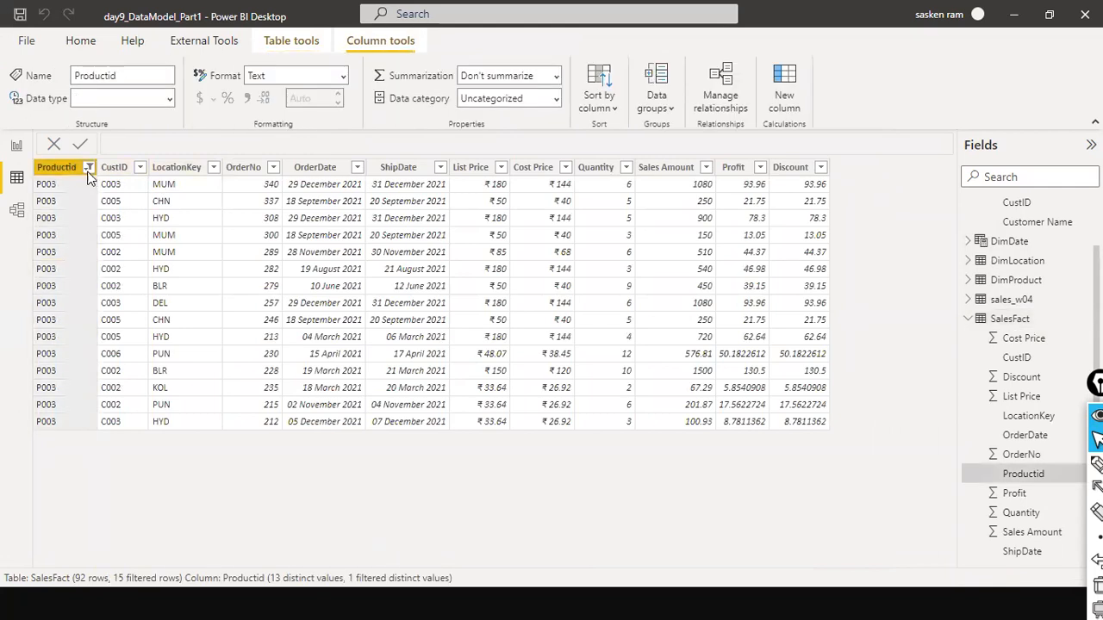
click(144, 244)
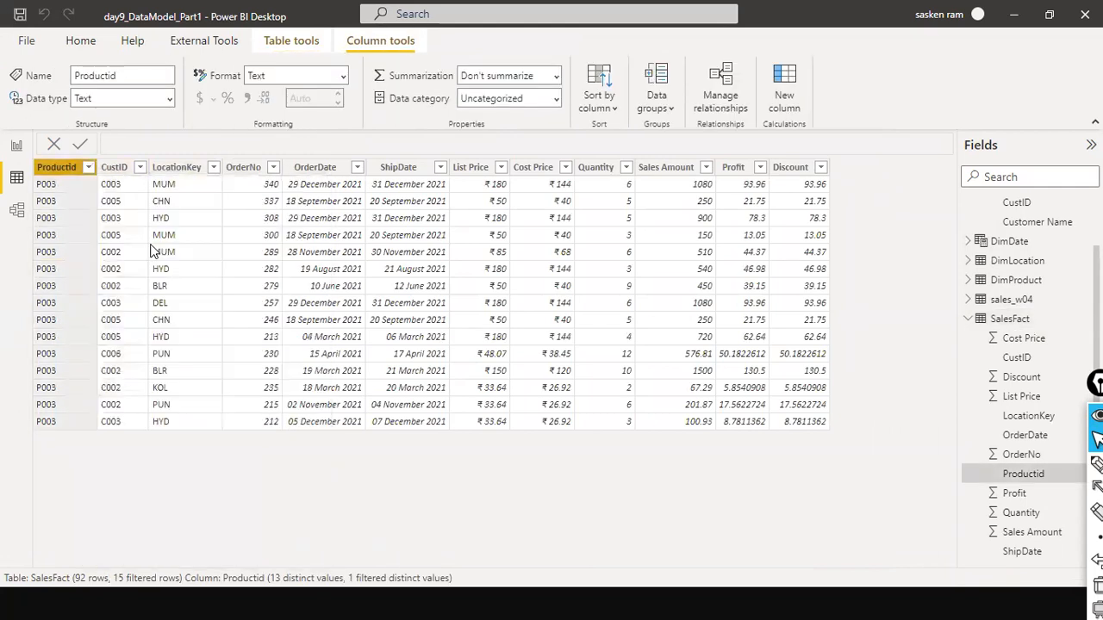
Filter the SalesFact rows by CustID to show only C002
click(140, 167)
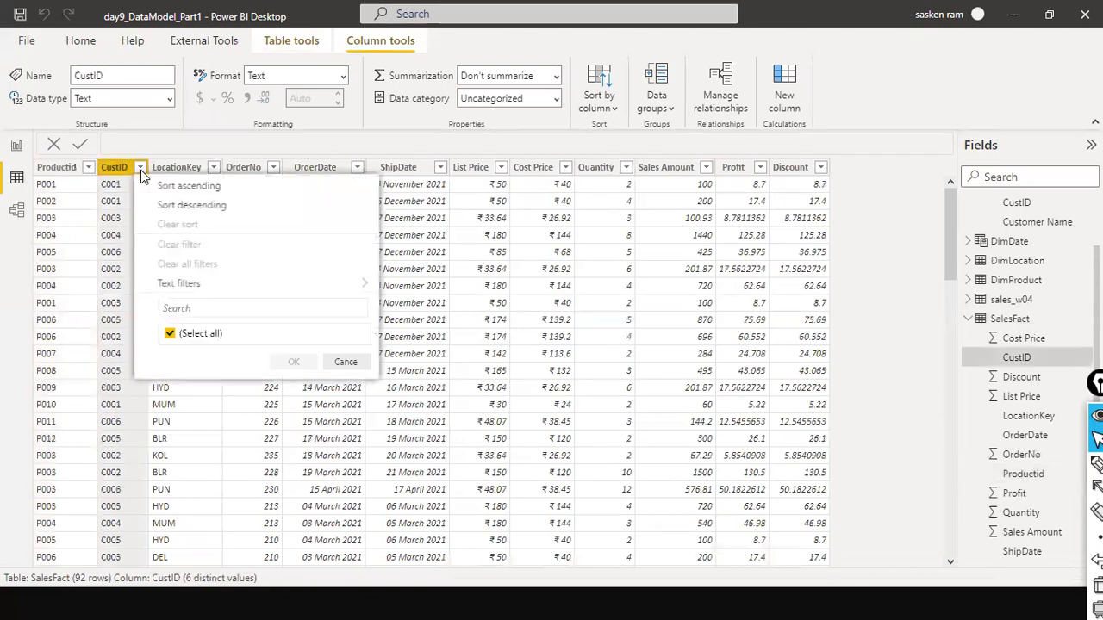
click(170, 334)
click(170, 362)
click(292, 449)
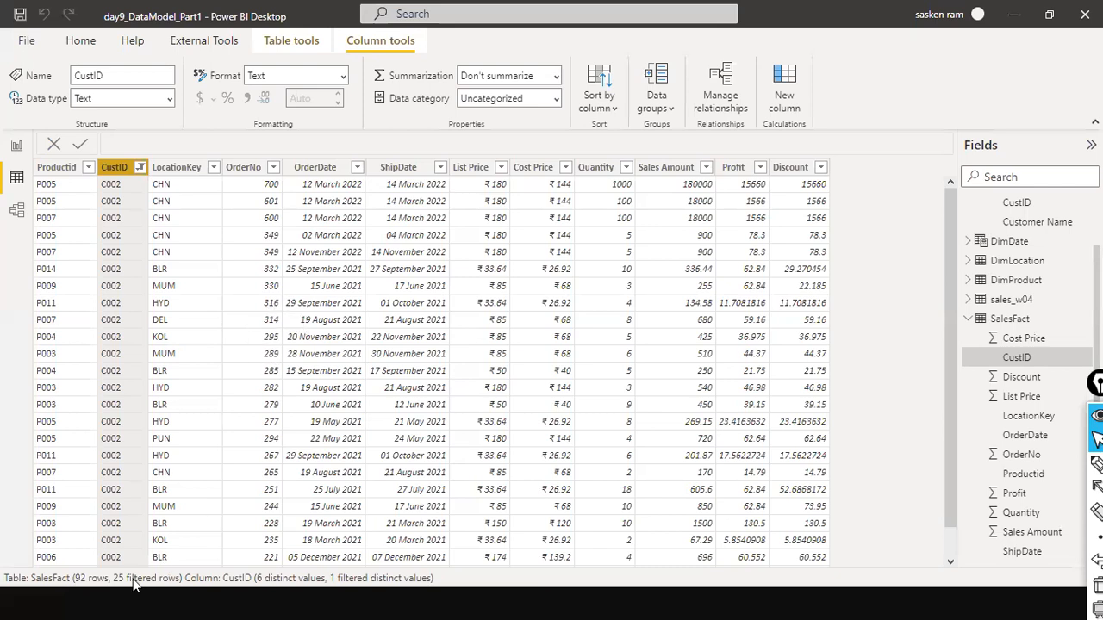
Examine the SalesFact rows for C002 from first to last
scroll(231, 337, down, 1)
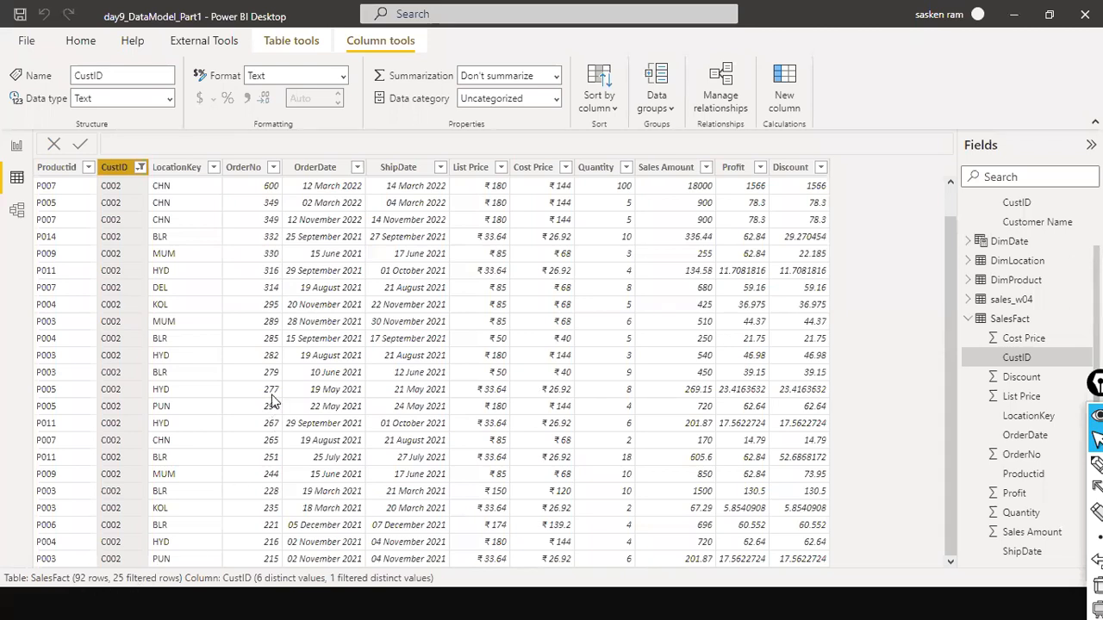
scroll(274, 399, up, 1)
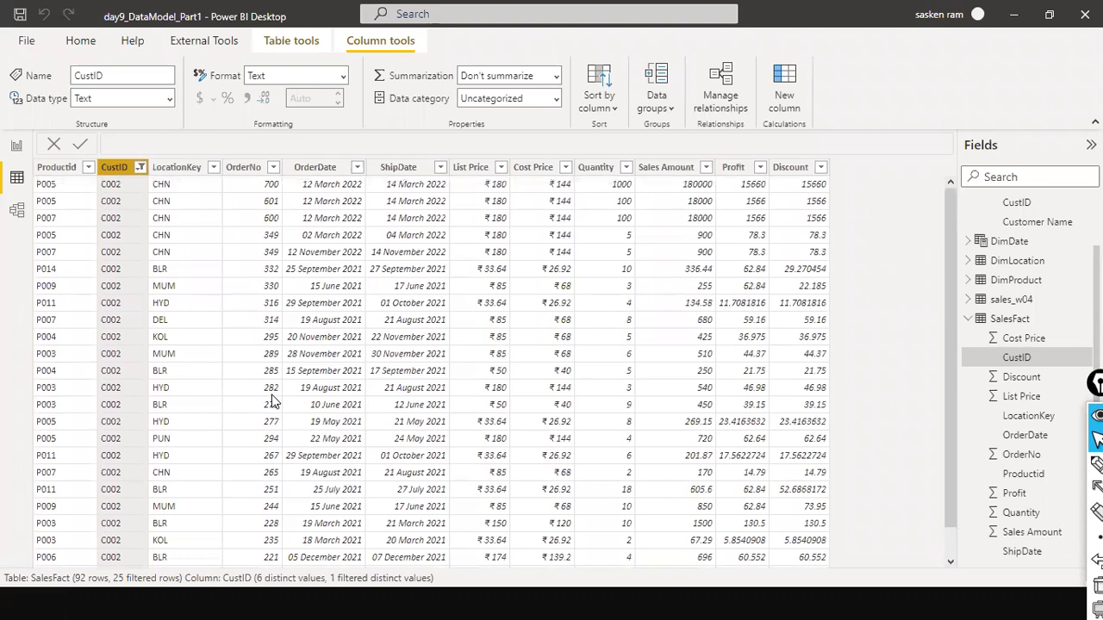
scroll(274, 399, down, 1)
scroll(274, 399, up, 1)
scroll(124, 458, down, 1)
scroll(125, 458, up, 1)
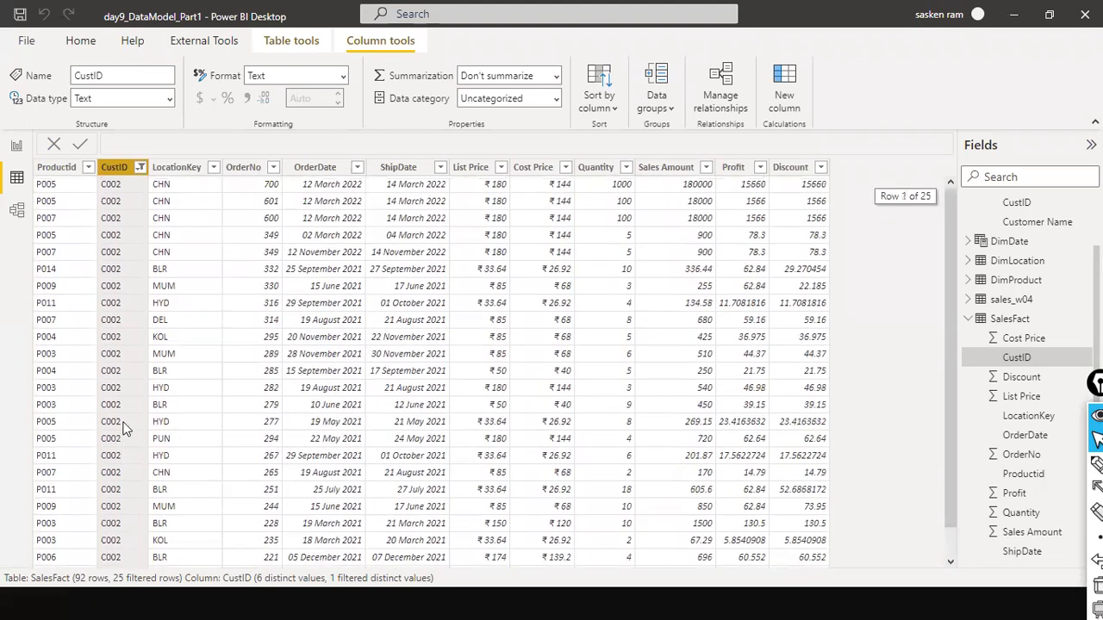
Examine the distinct Productid values in the C002 rows and compare them with the full set of rows
click(88, 168)
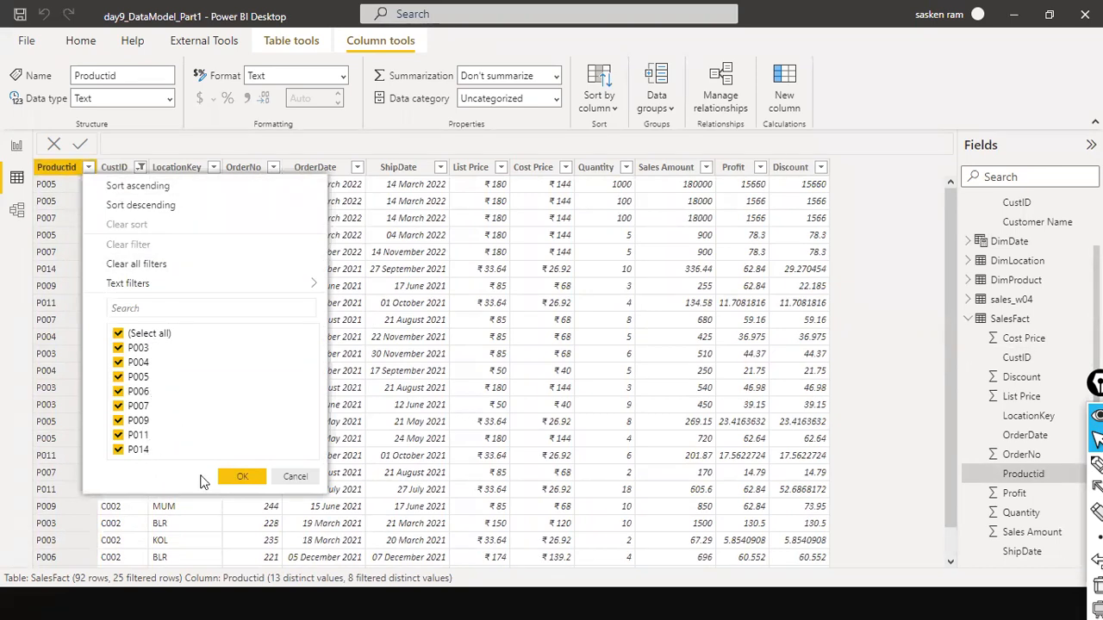
click(242, 477)
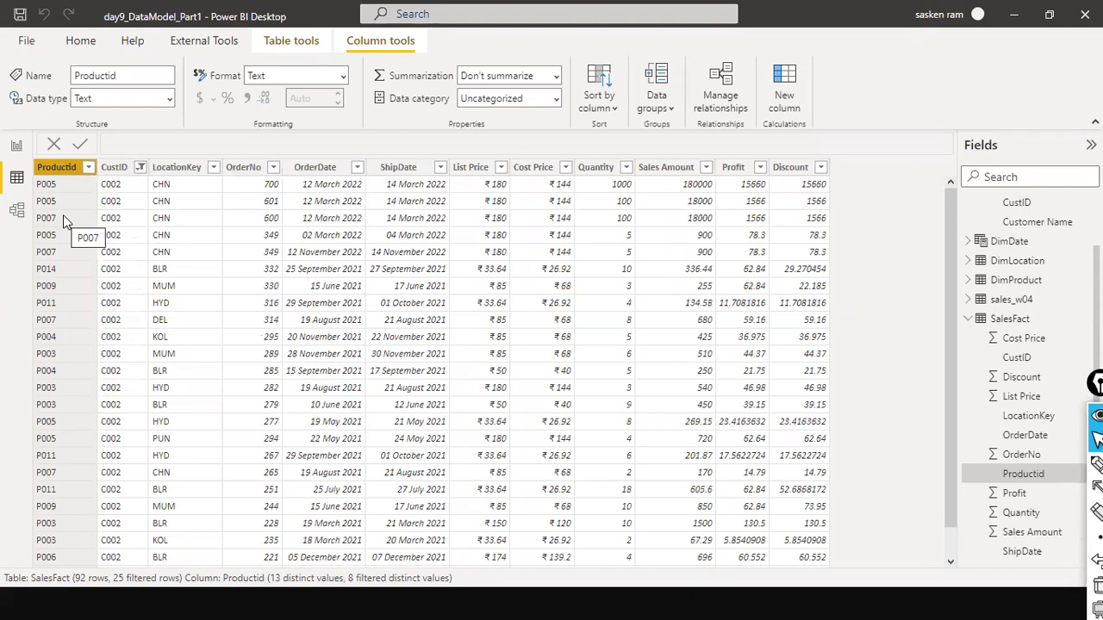
click(87, 167)
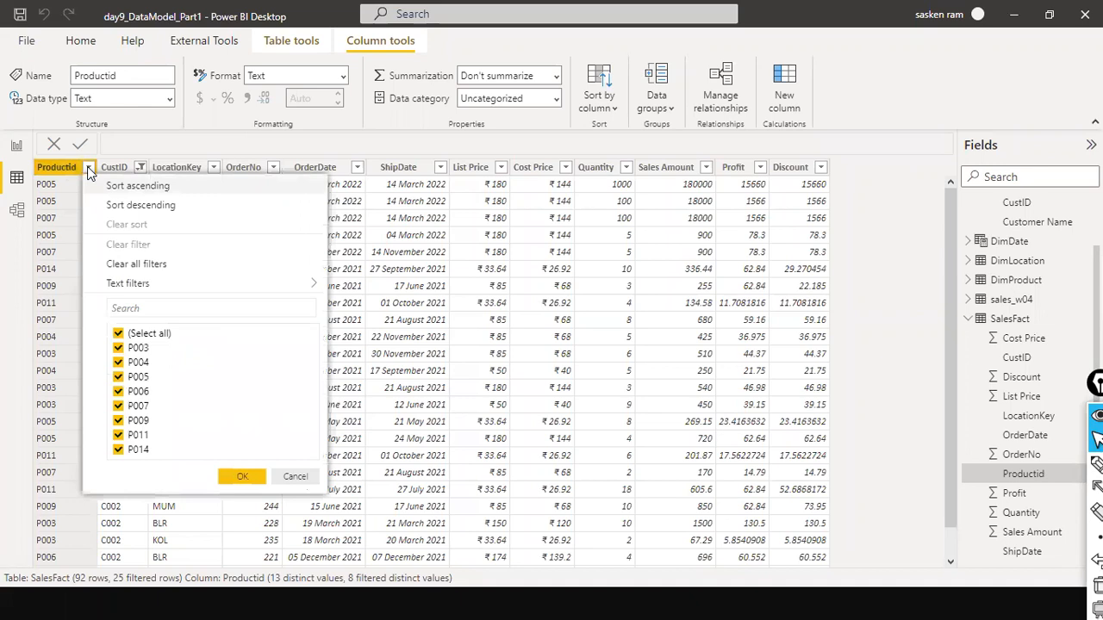
click(206, 150)
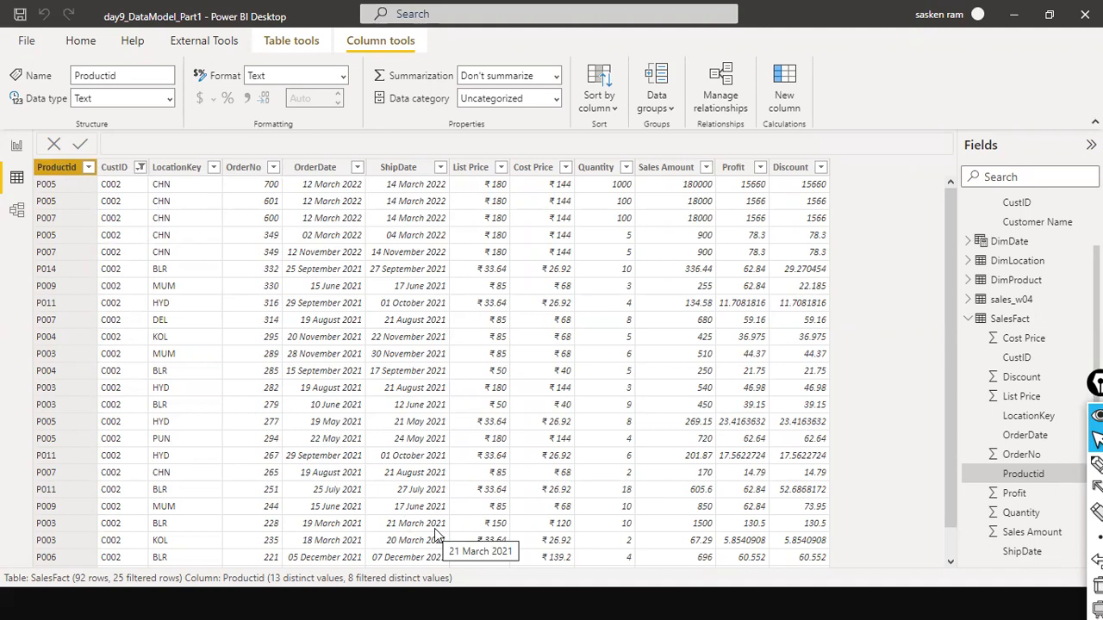
scroll(432, 442, down, 1)
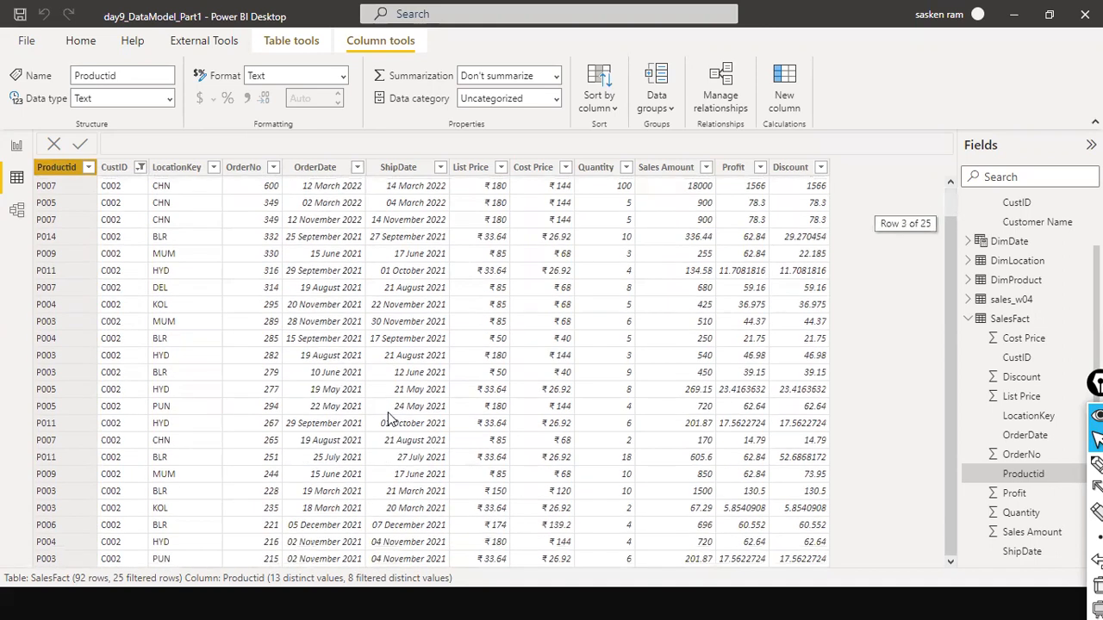
scroll(390, 420, up, 1)
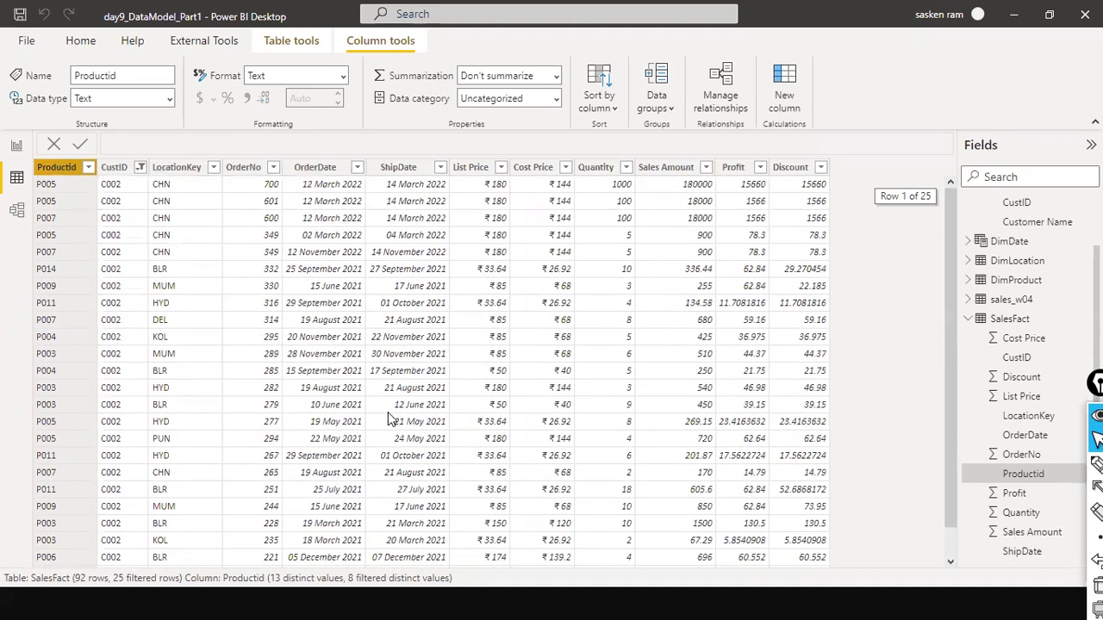
Compare the filtered SalesFact rows with the customer table's product counts on report Page 8
click(17, 147)
click(16, 176)
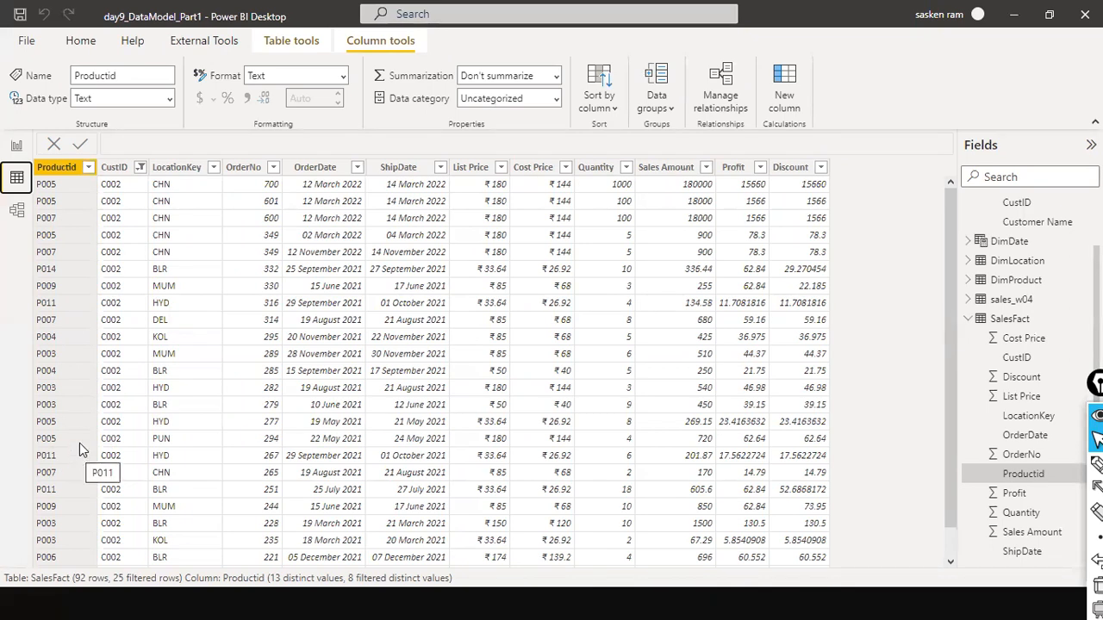
scroll(79, 443, down, 1)
scroll(80, 443, up, 1)
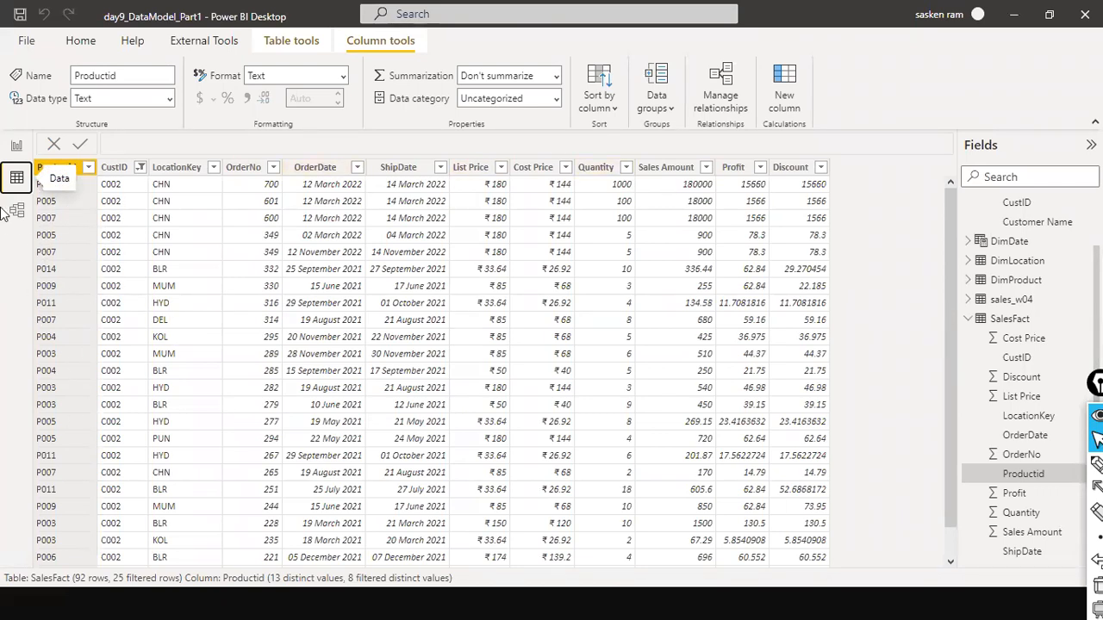
click(16, 146)
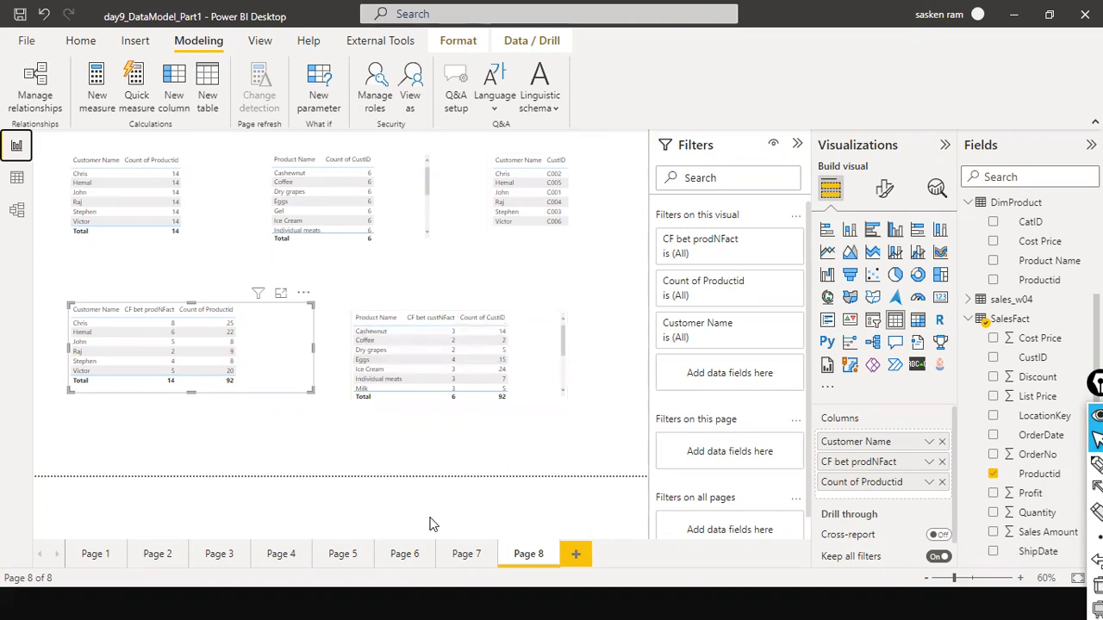
click(17, 176)
click(17, 146)
Add DimProduct's Productid to the table of Product Name and Count of CustID
click(408, 238)
scroll(1053, 457, up, 3)
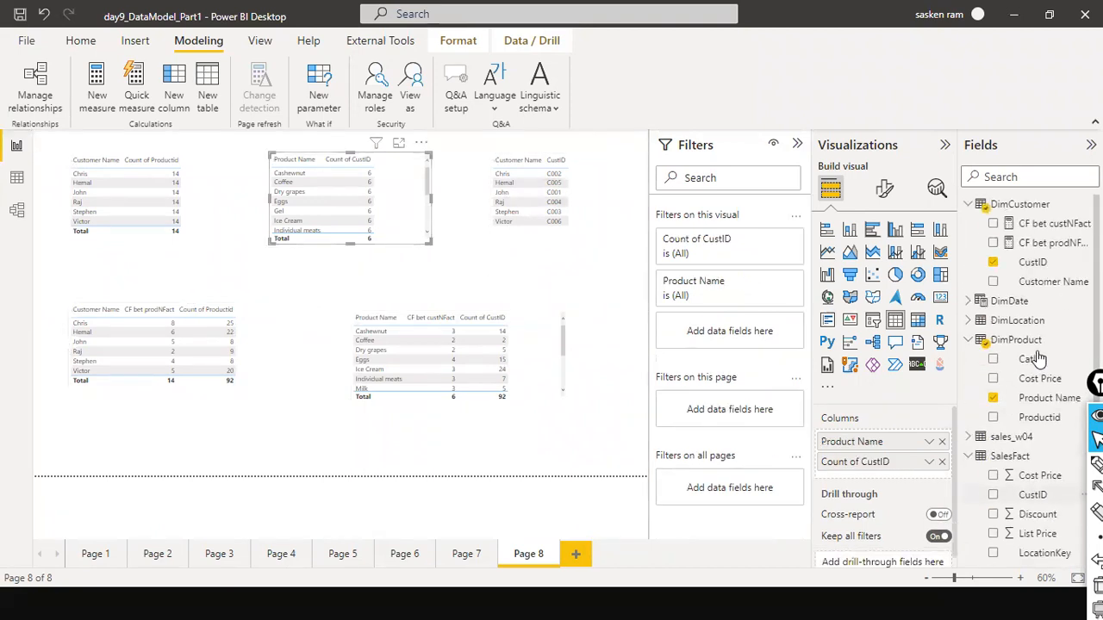
drag(1039, 418, 401, 183)
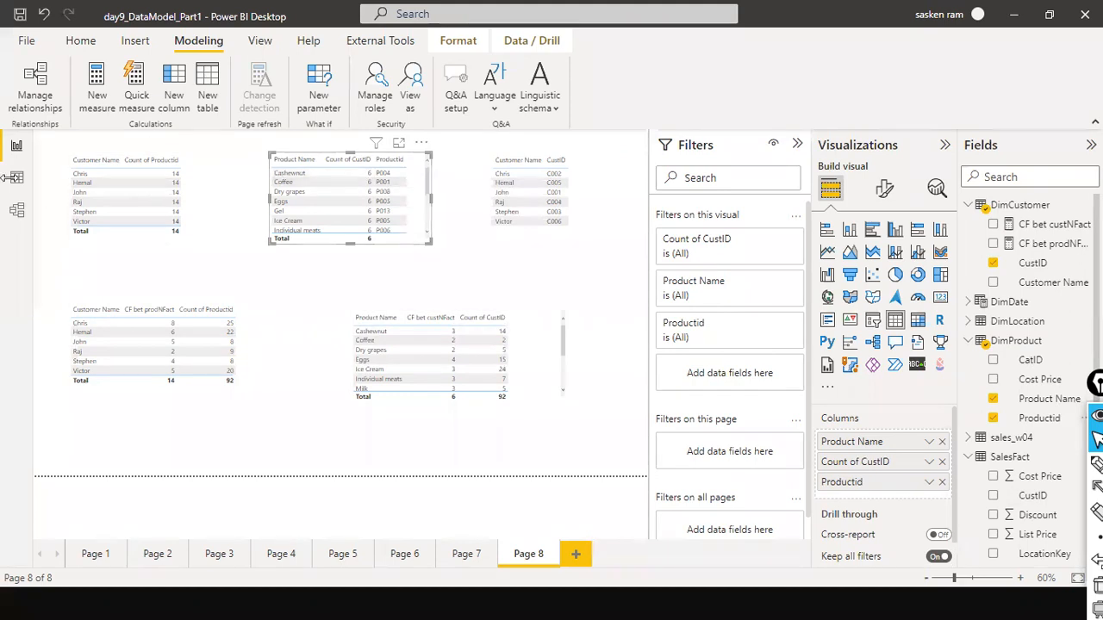
Return to the SalesFact data and clear the filter on its CustID column
click(22, 157)
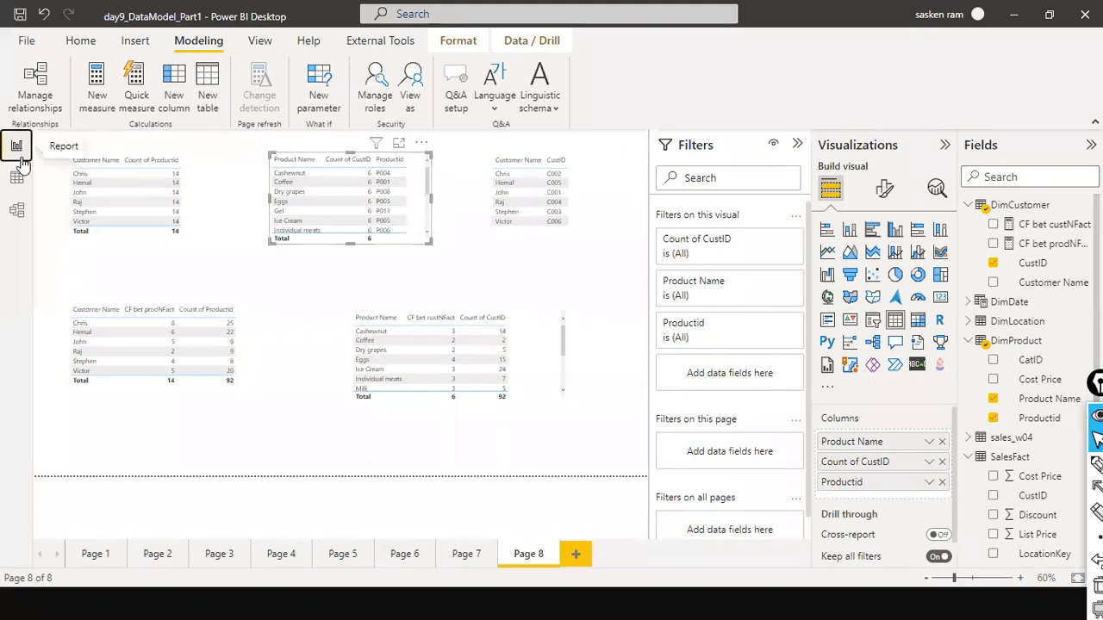
click(16, 177)
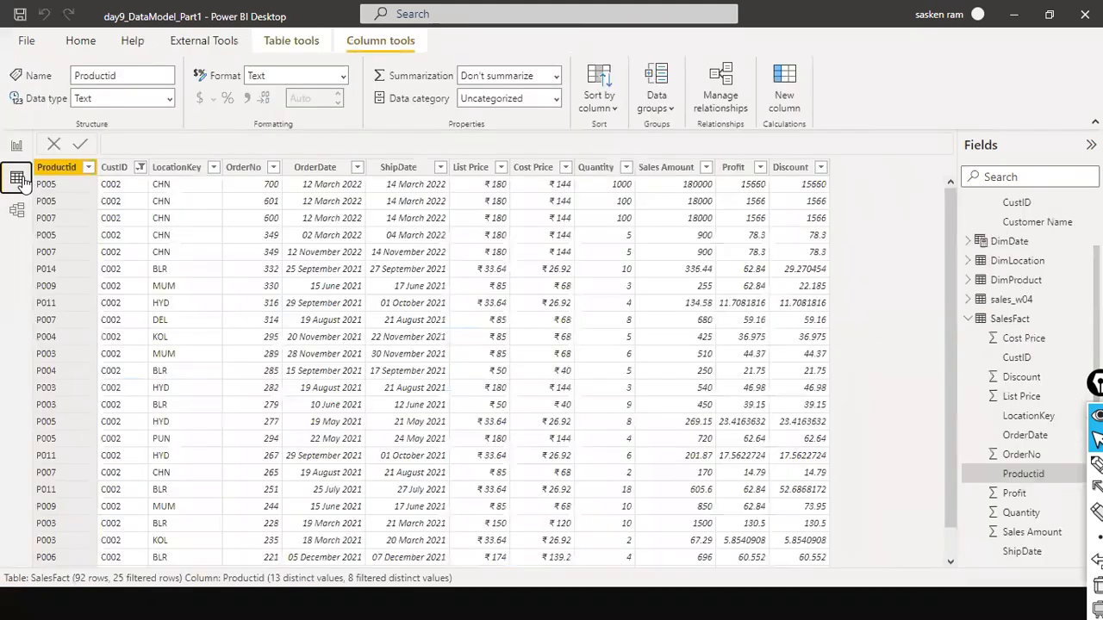
click(140, 171)
click(209, 251)
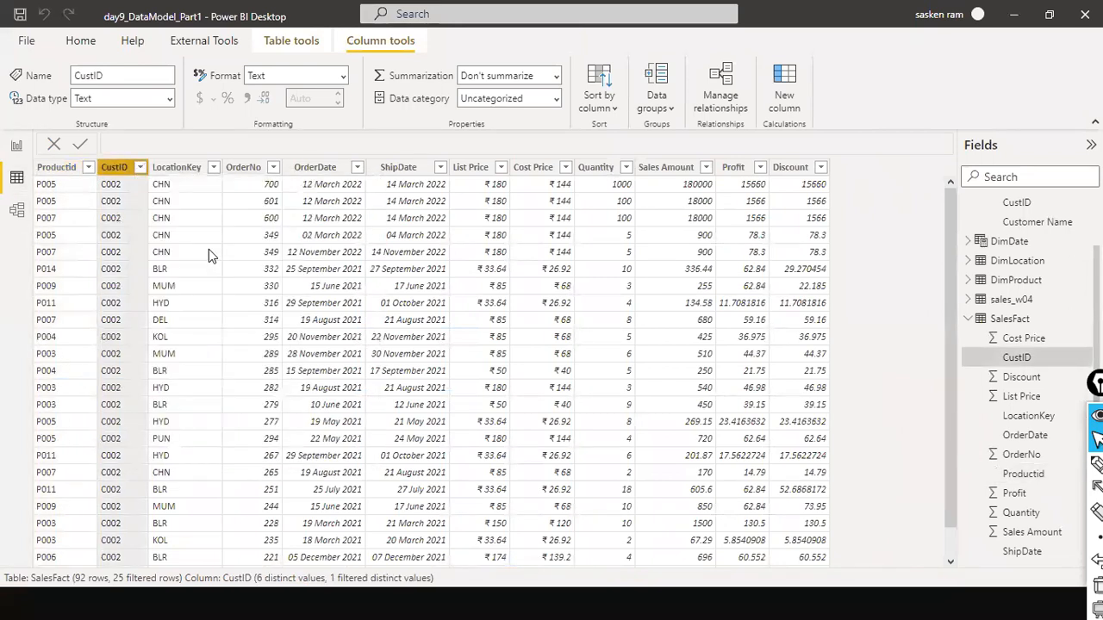
Filter the SalesFact rows to Productid P004 only
click(88, 168)
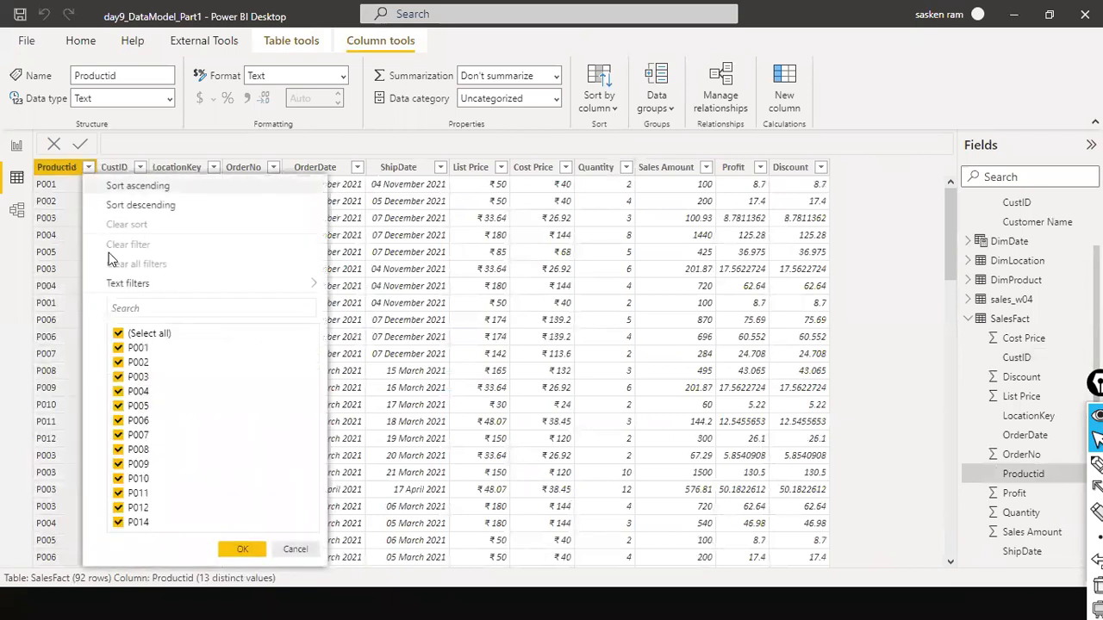
click(118, 333)
click(118, 392)
click(243, 550)
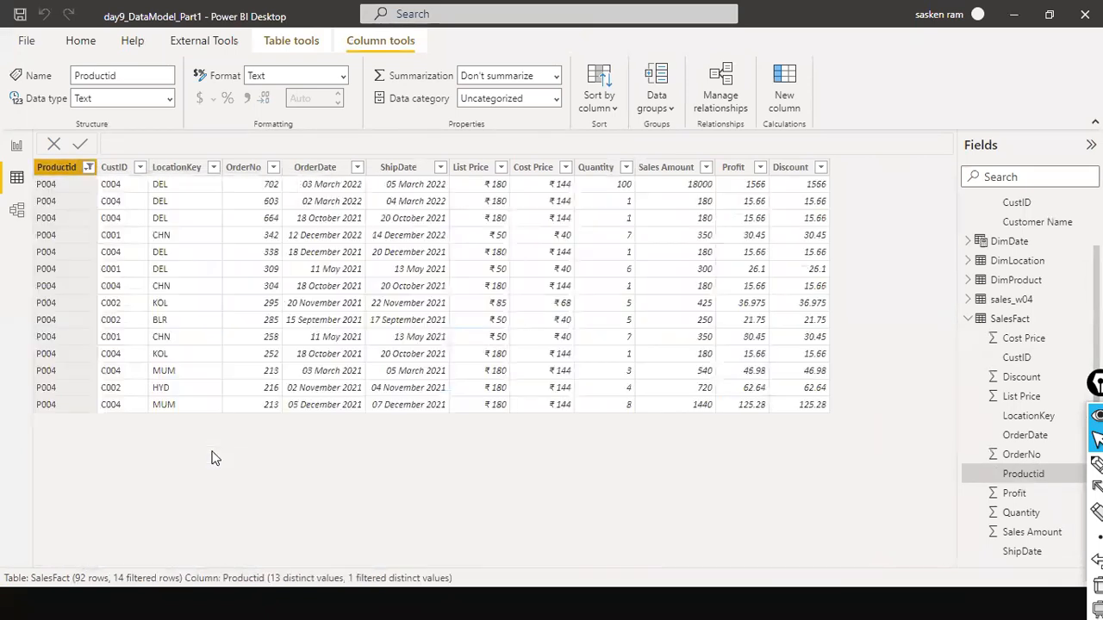
Examine the distinct CustID values in the P004 rows and compare them with the product tables on report Page 8
click(16, 151)
click(16, 177)
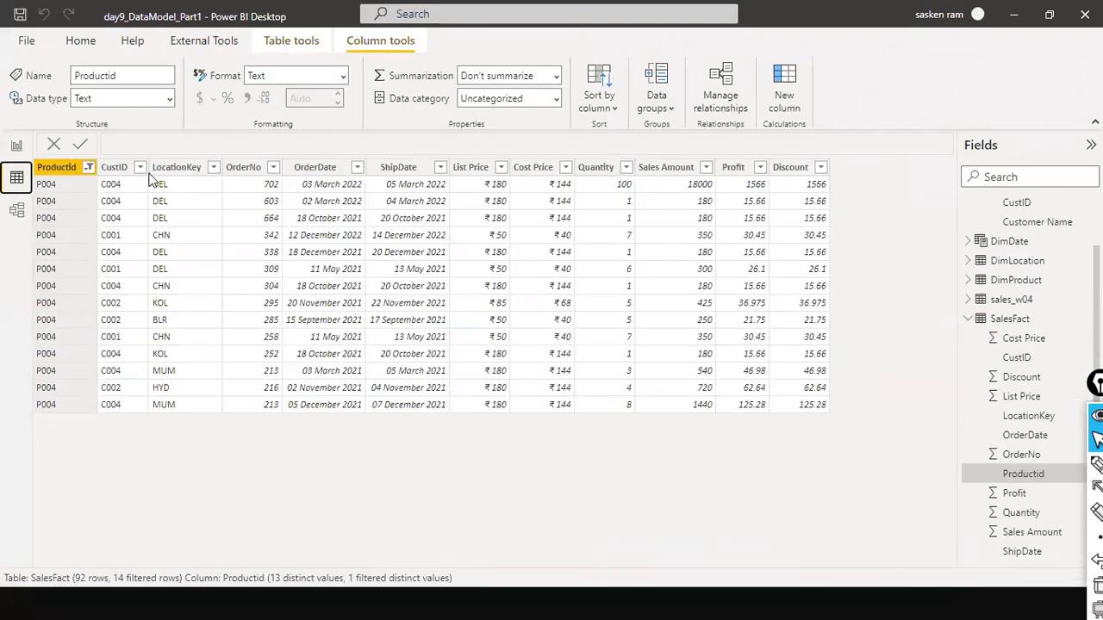
click(114, 167)
click(140, 168)
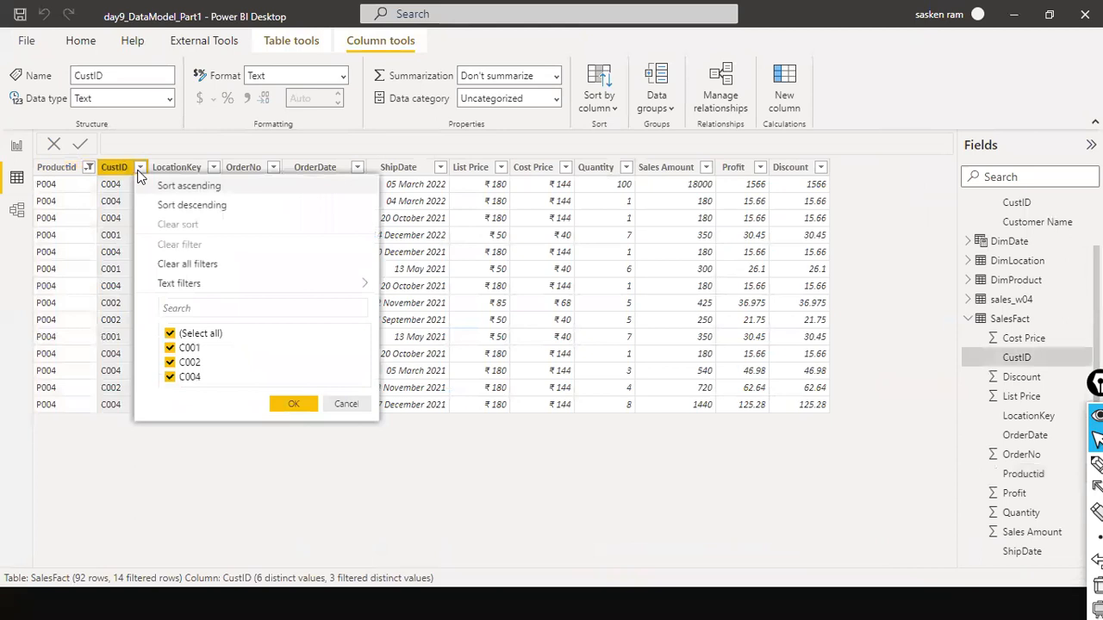
click(346, 404)
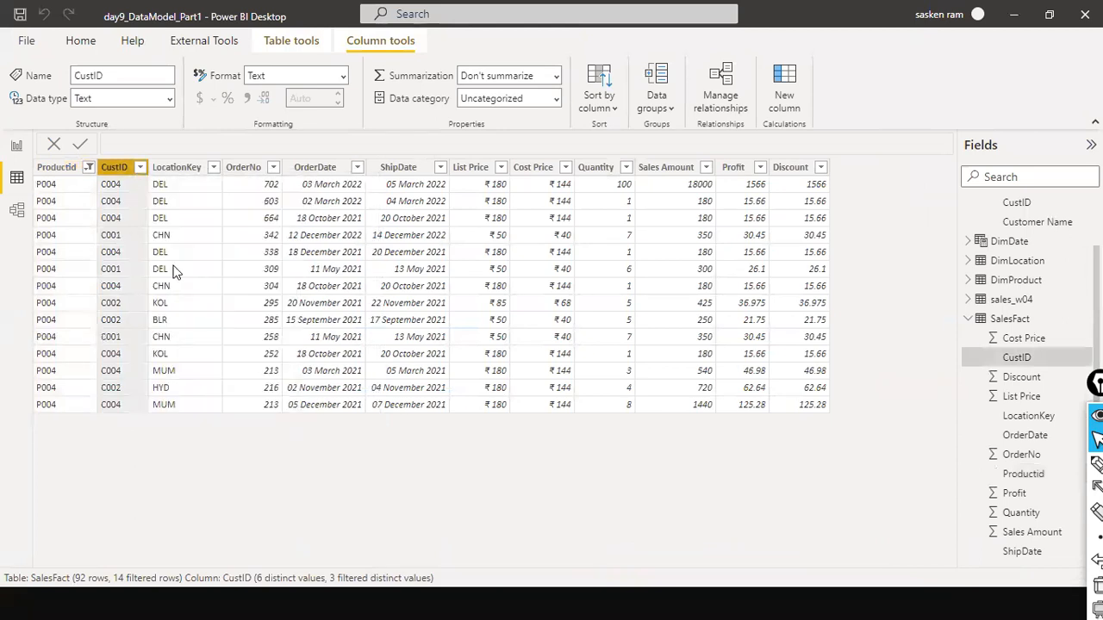
click(16, 147)
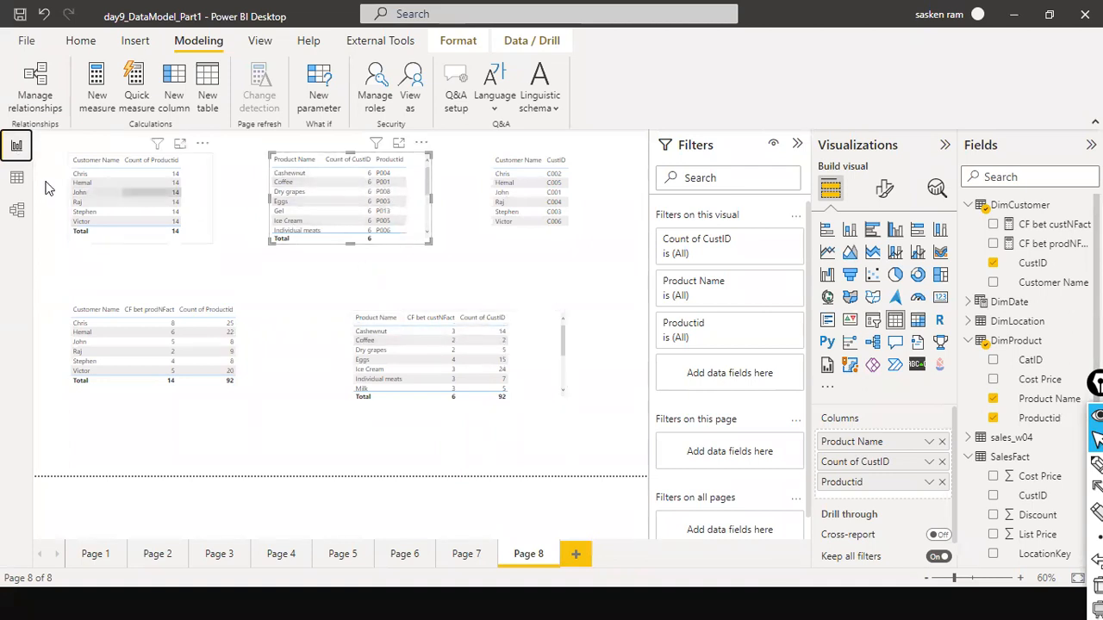
click(17, 179)
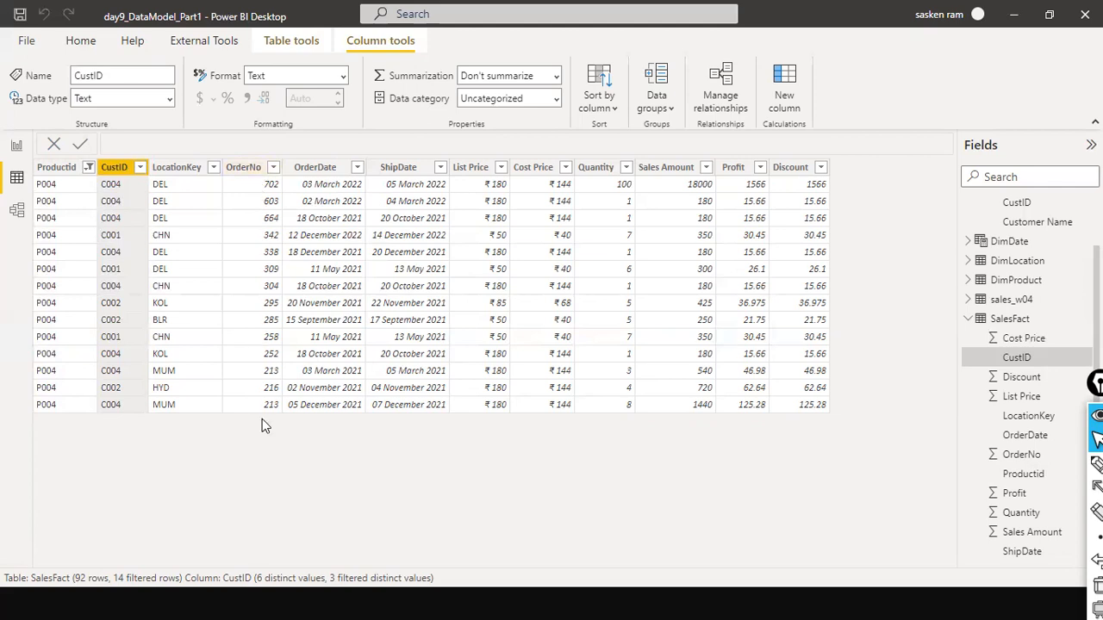
Examine the distinct OrderNo values in the P004 rows and return to the report page
click(271, 171)
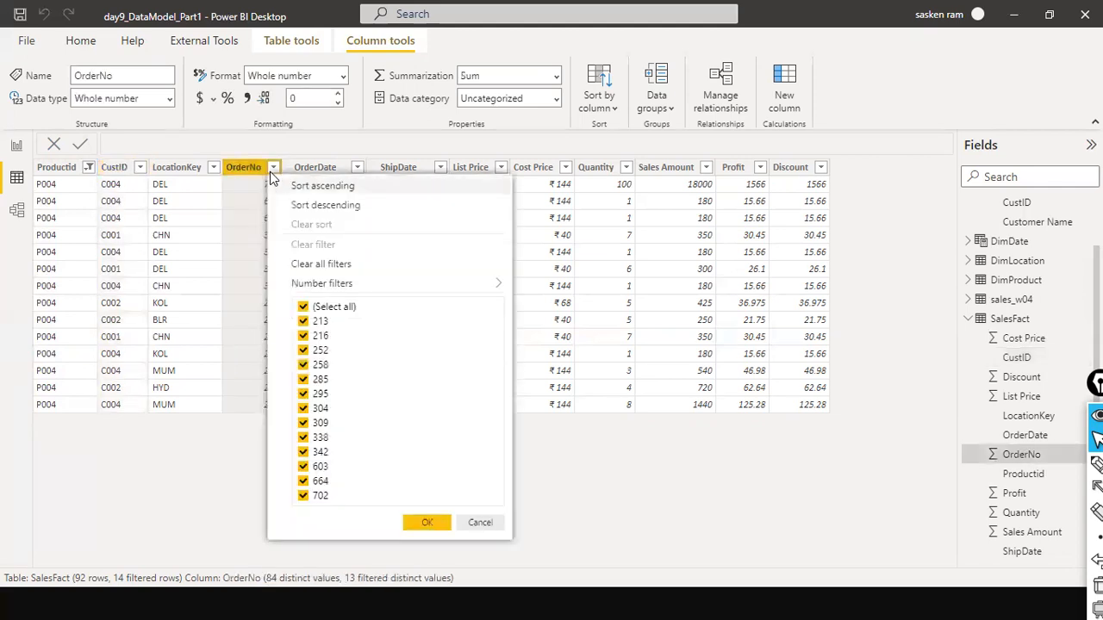
click(479, 523)
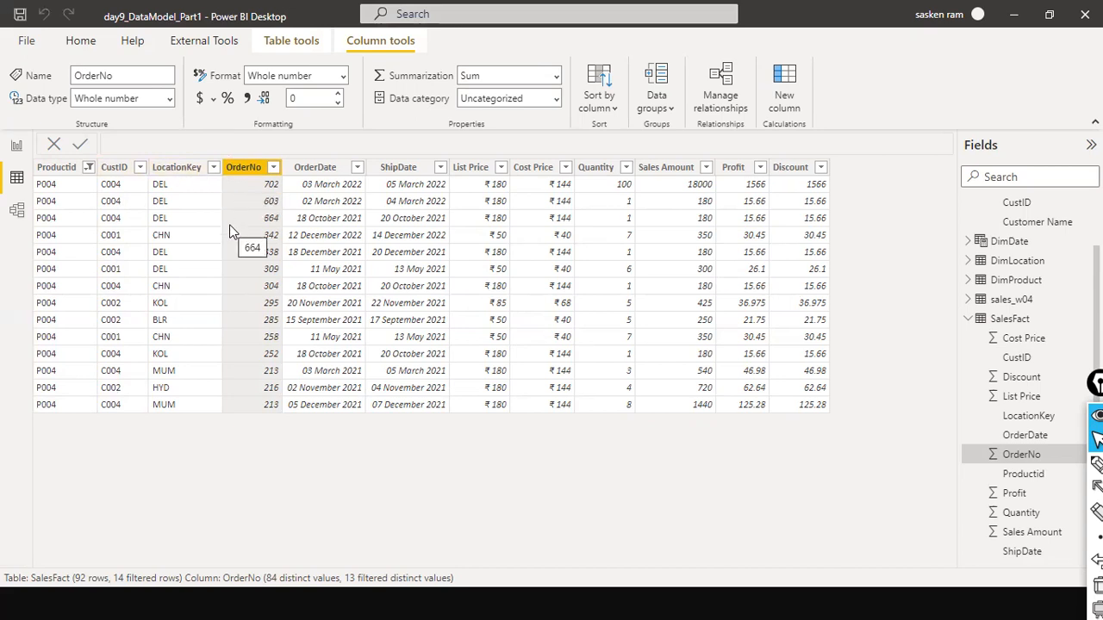
click(16, 145)
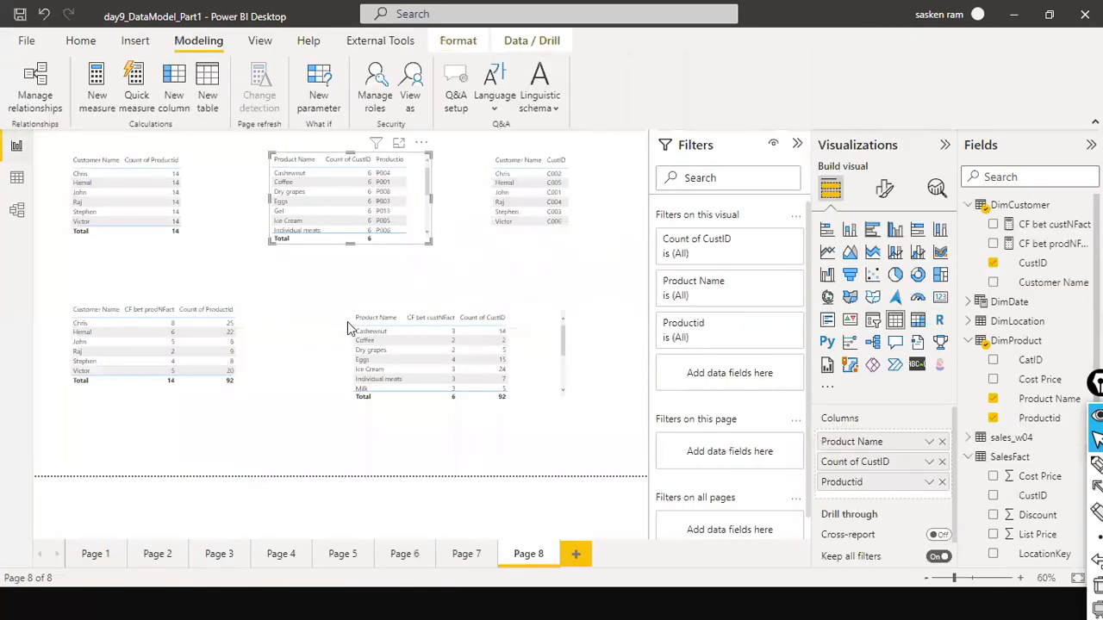
Narrow the table of Product Name, CF bet custNFact and Count of CustID to fit its columns
click(490, 431)
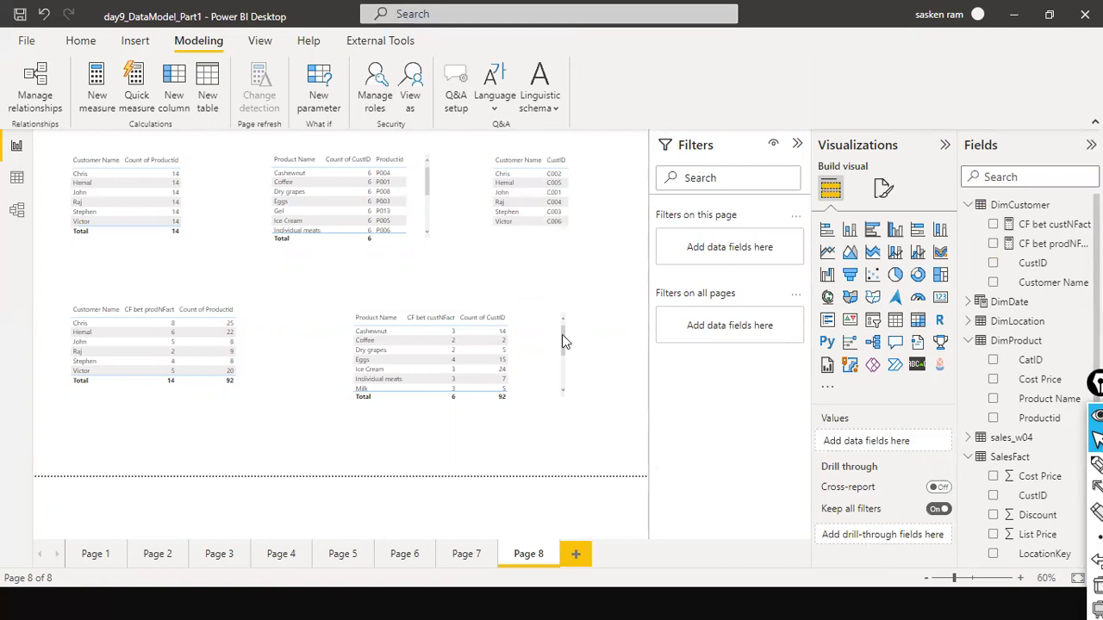
click(565, 374)
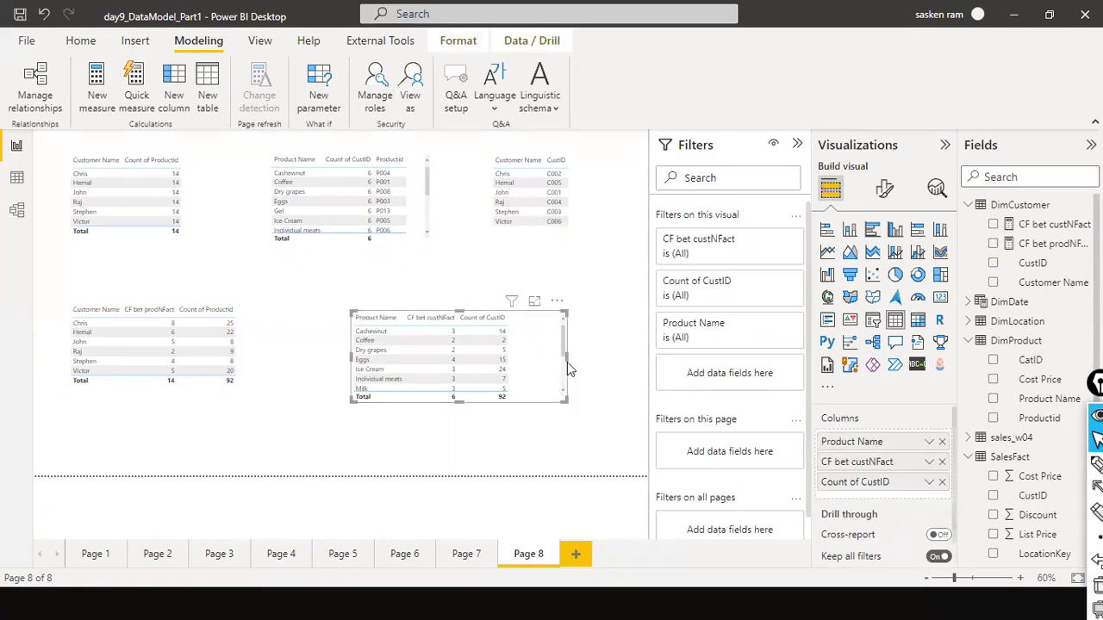
drag(567, 362, 534, 355)
click(617, 284)
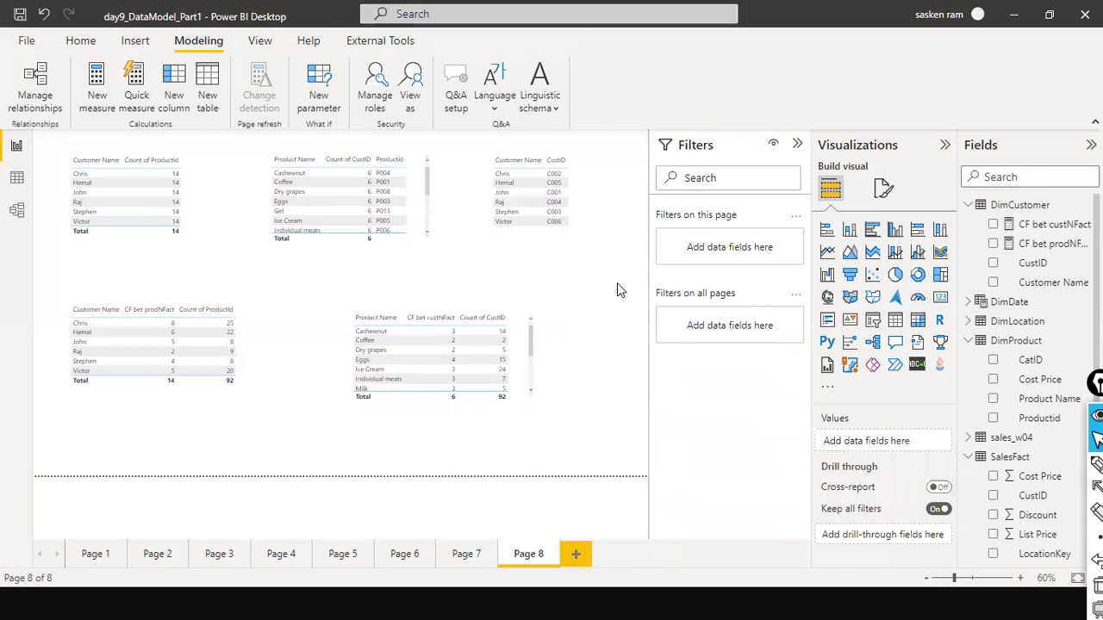
Move the CF bet prodNFact table slightly down and bring the CF bet custNFact table closer beside it
drag(303, 385, 272, 373)
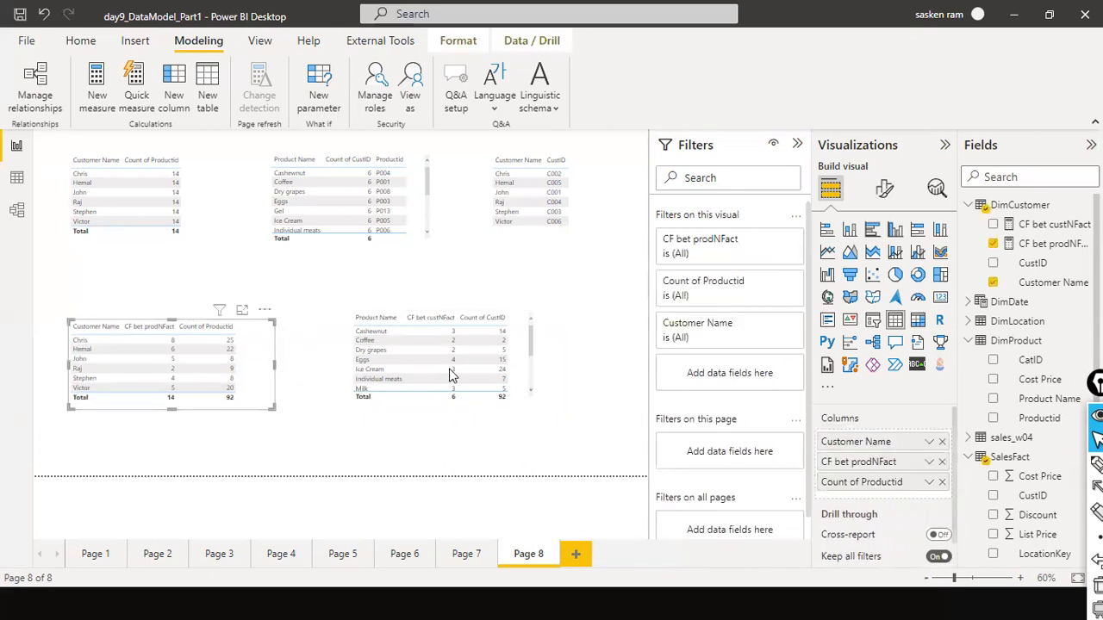
drag(521, 381, 476, 389)
click(517, 331)
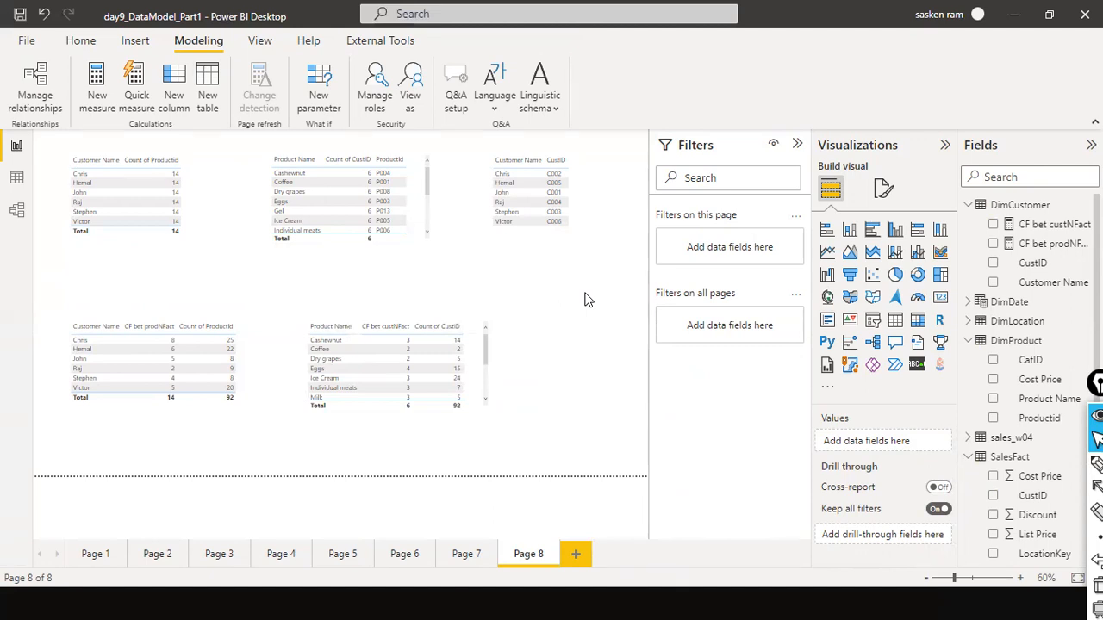
Rename report Page 8 as CrossFilter
right_click(532, 554)
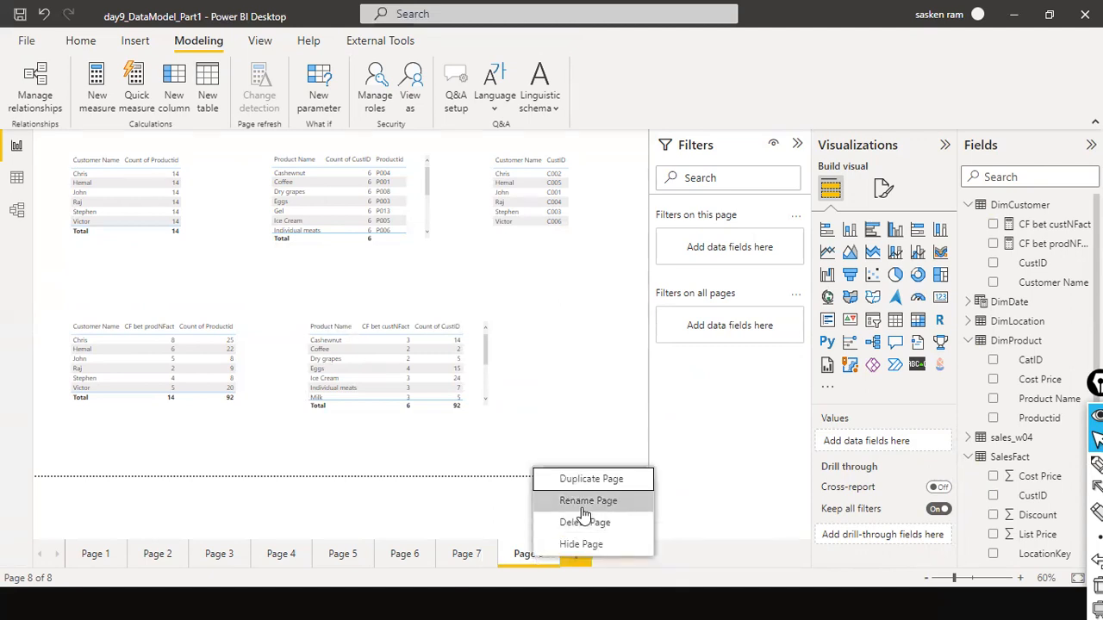
click(583, 504)
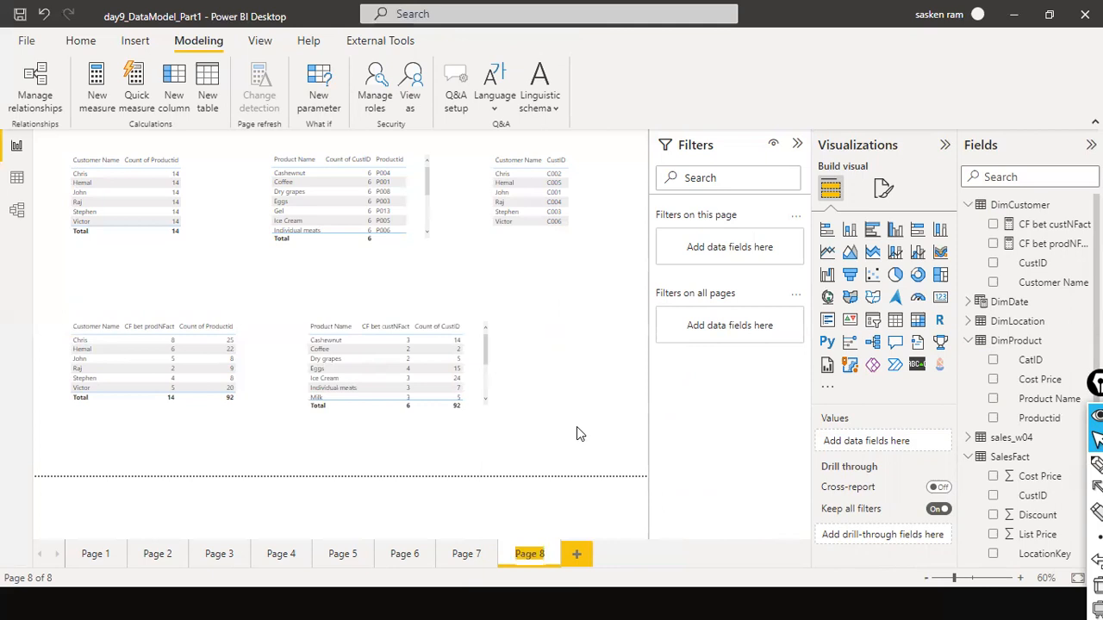
text(Cro)
text(f)
text(ssFit)
text(ler)
key(Return)
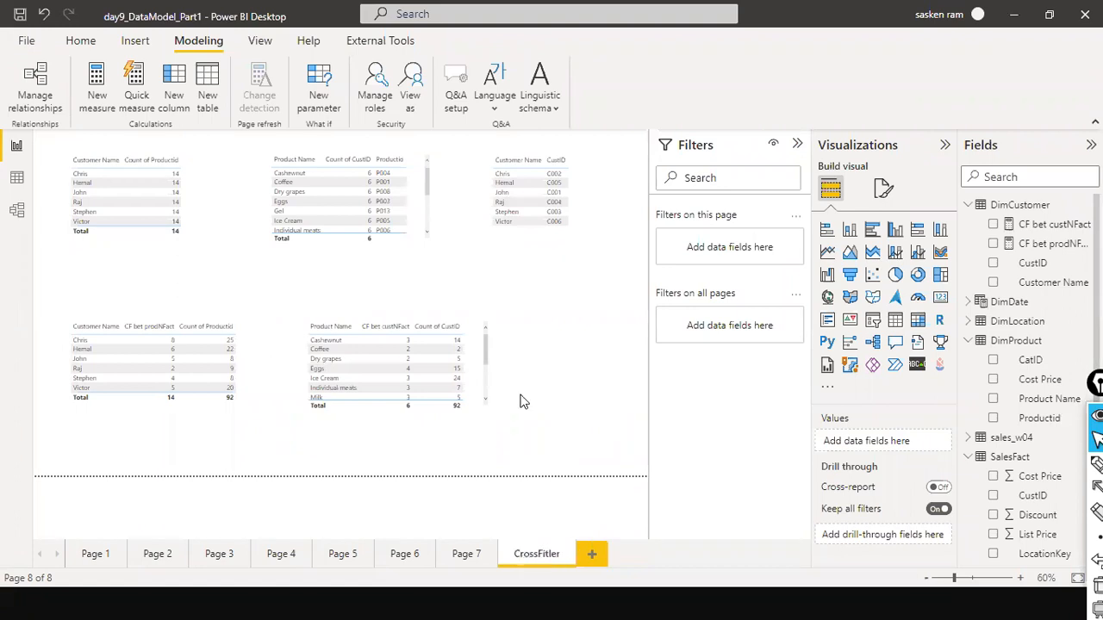
right_click(531, 556)
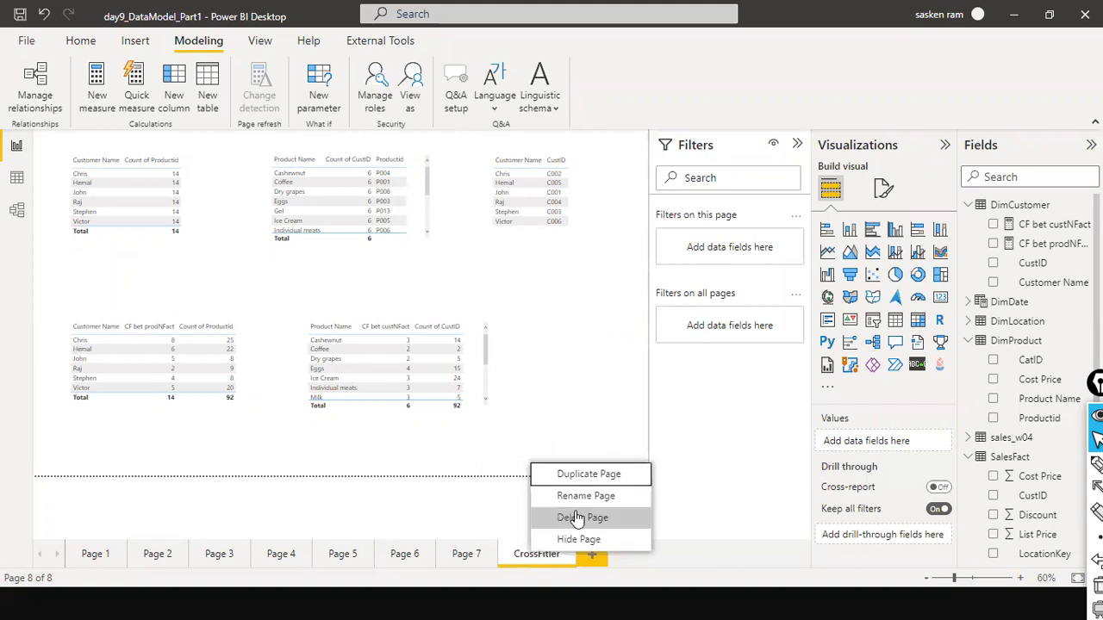
click(571, 495)
key(End)
key(BackSpace)
key(BackSpace)
key(BackSpace)
key(BackSpace)
text(lter)
key(Return)
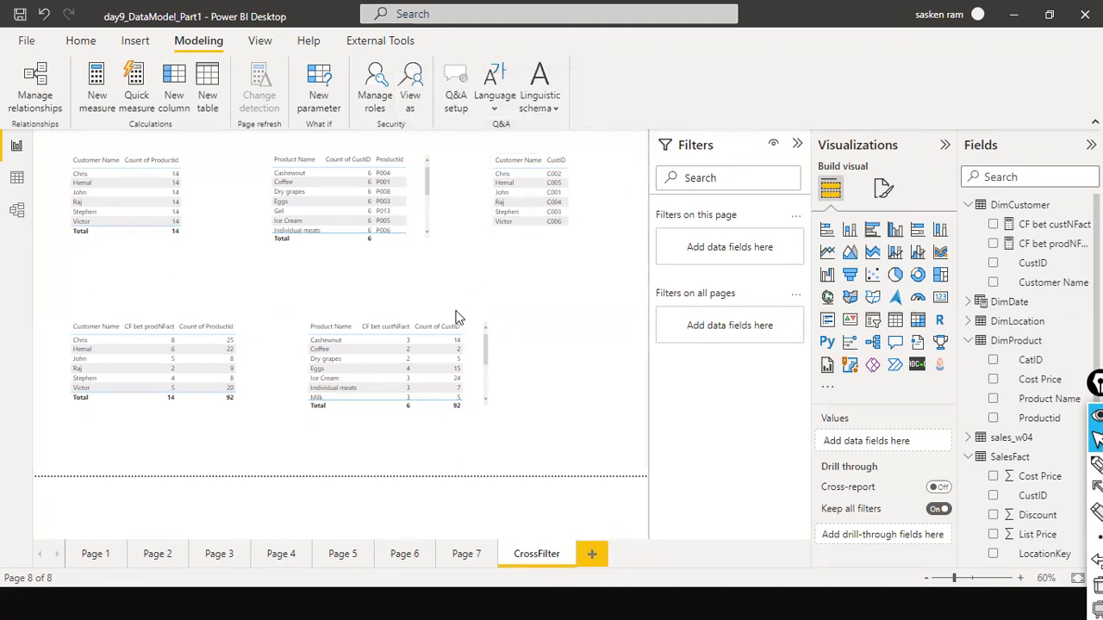
Shift the CF bet custNFact table a little closer to the CF bet prodNFact table
drag(445, 367, 467, 342)
click(489, 343)
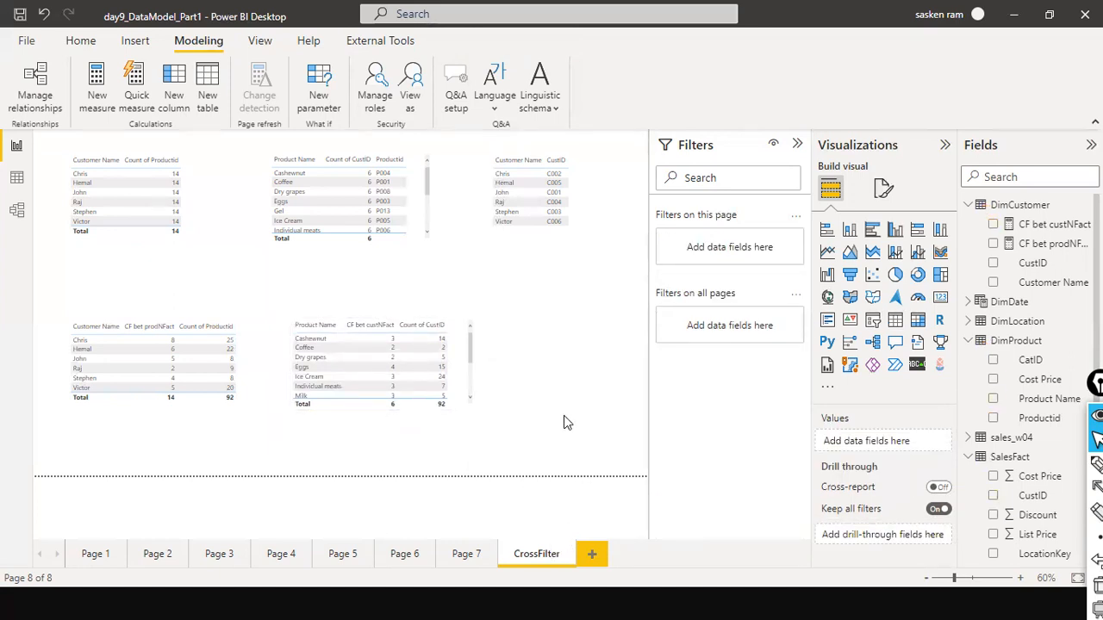
Switch to the PowerPoint slide show at the Direction of the Relationship slide
key(alt+Tab)
key(alt+Tab)
key(alt+Tab)
key(alt+Tab)
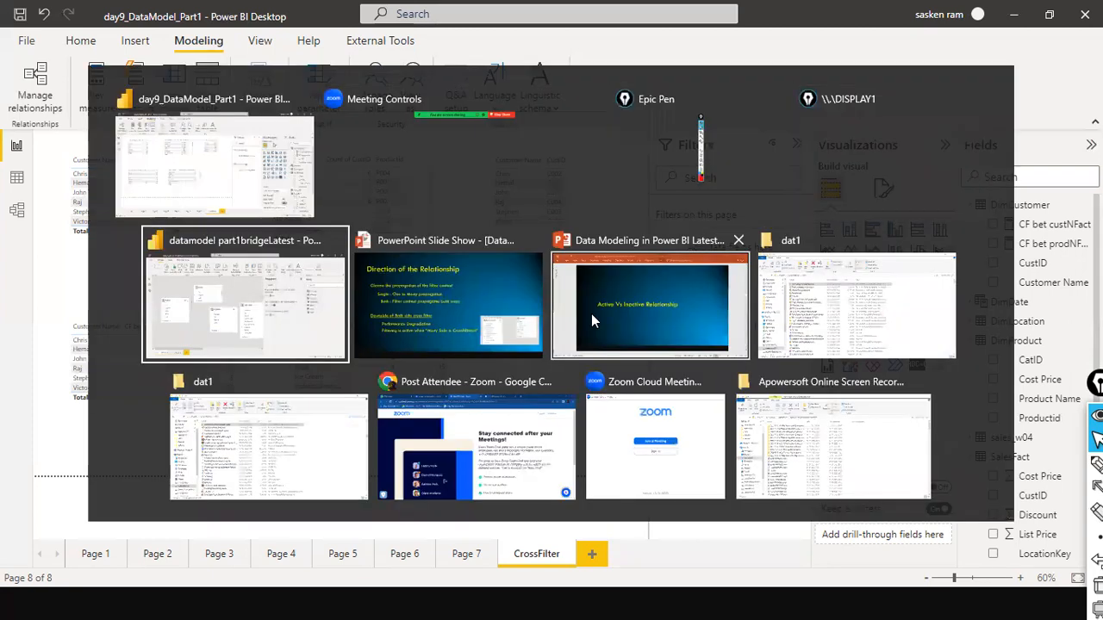
key(alt+Tab)
key(alt+Tab)
key(alt+Tab)
key(alt+Tab)
key(alt+Tab)
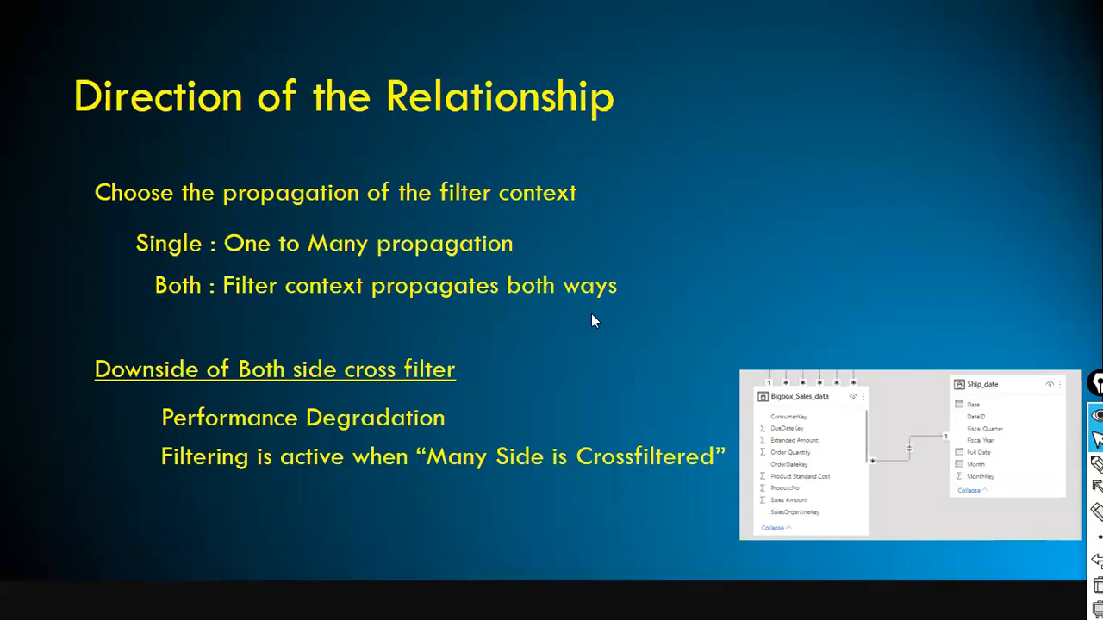
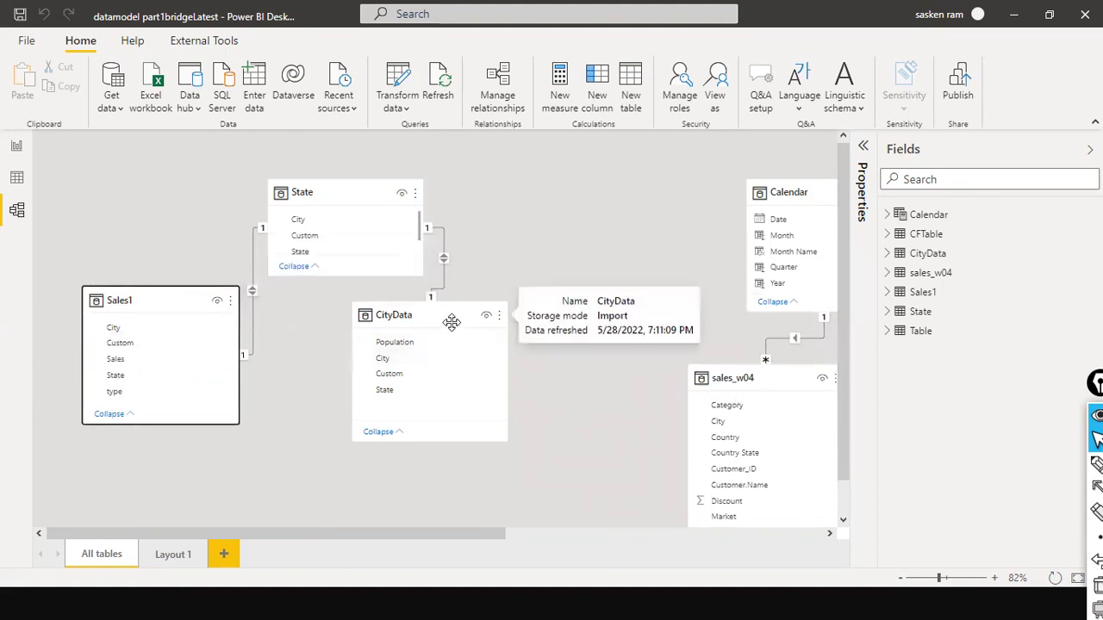
Compare the rows of the Sales1 and CityData tables in the datamodel part1bridgeLatest file and check their relationships in the model
click(17, 179)
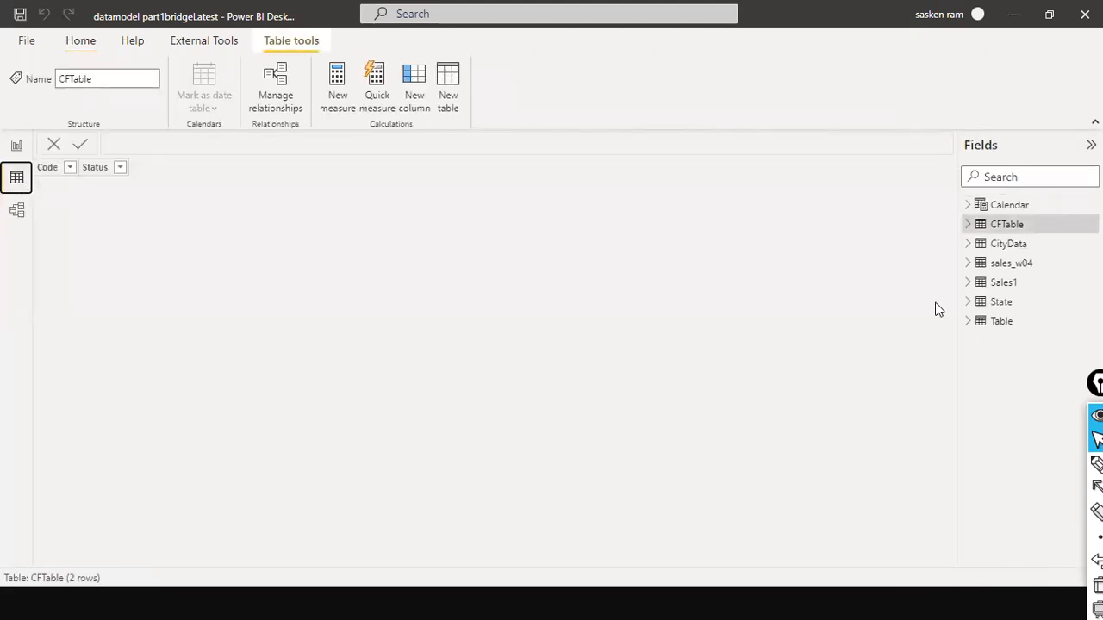
click(1014, 289)
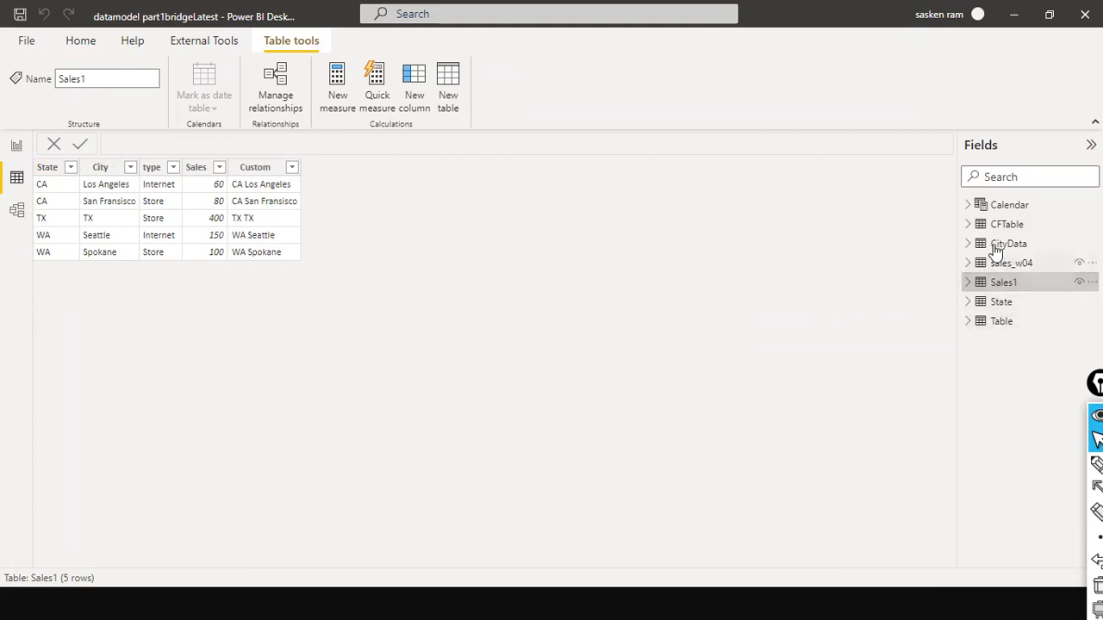
click(10, 215)
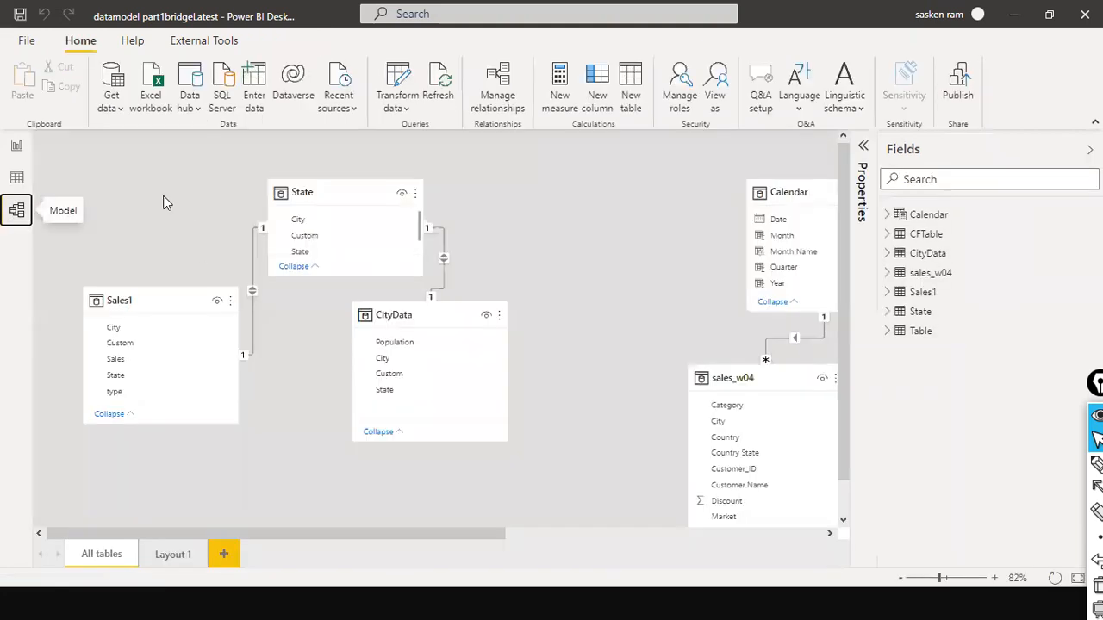
click(17, 178)
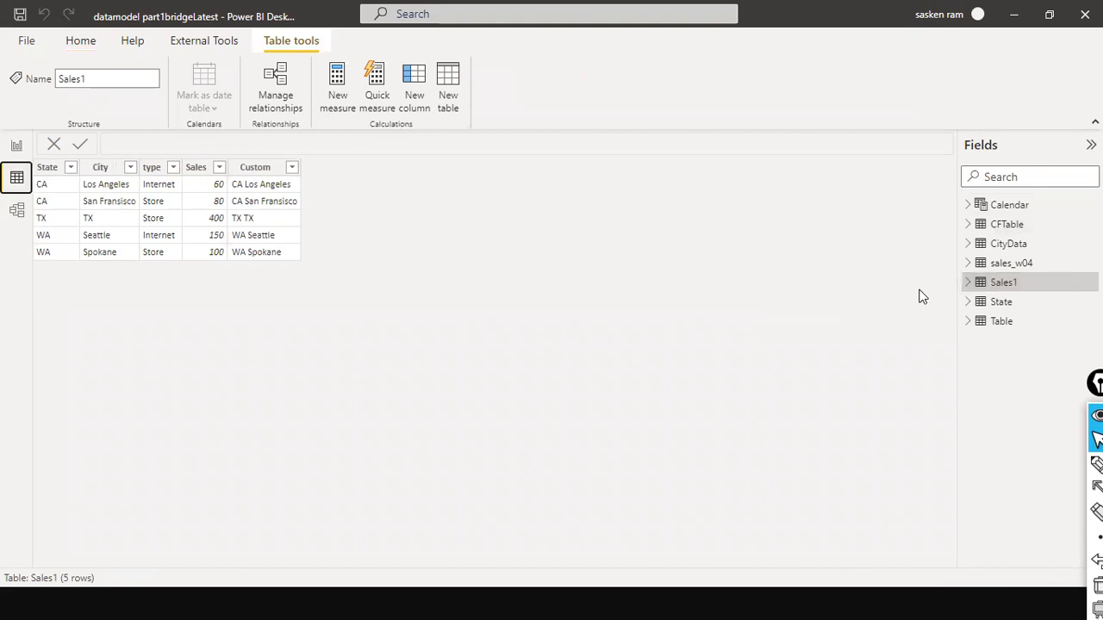
click(1008, 244)
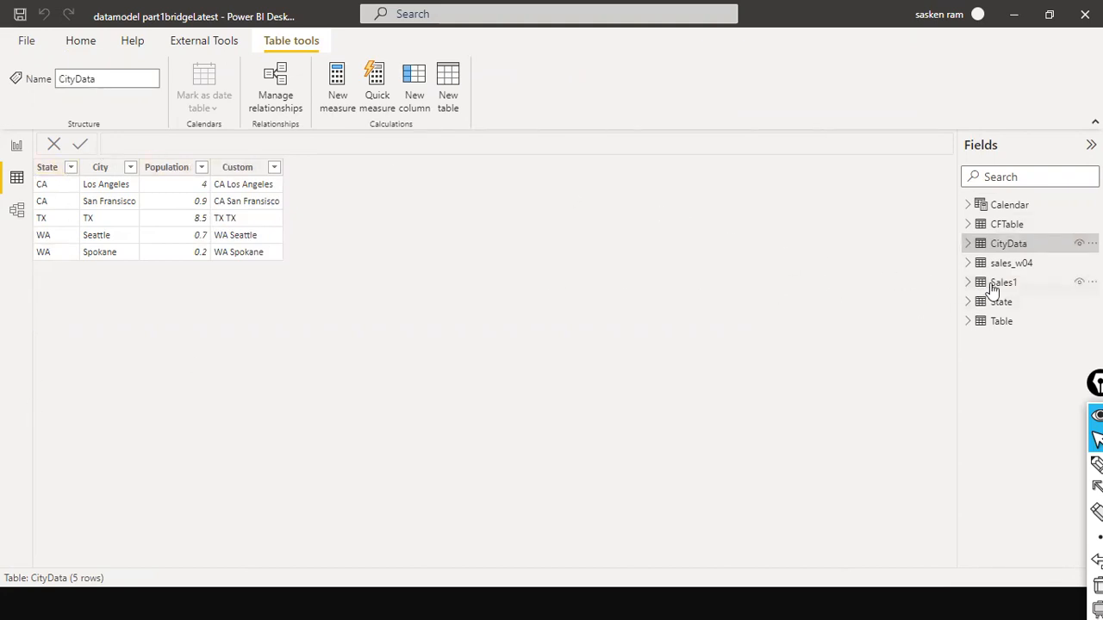
click(982, 284)
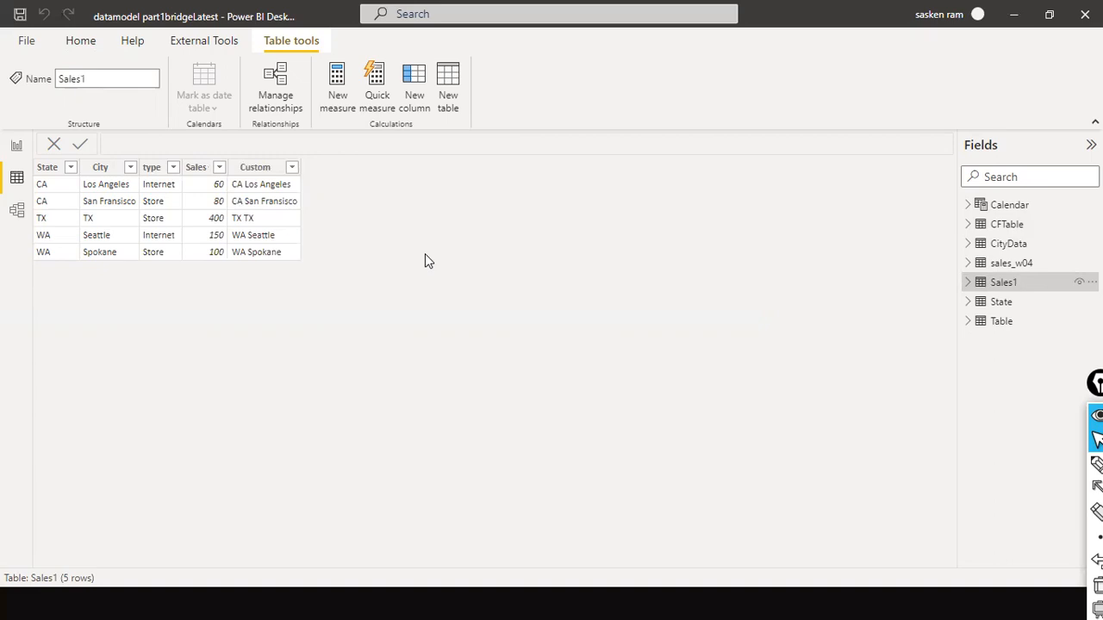
click(44, 169)
click(1010, 245)
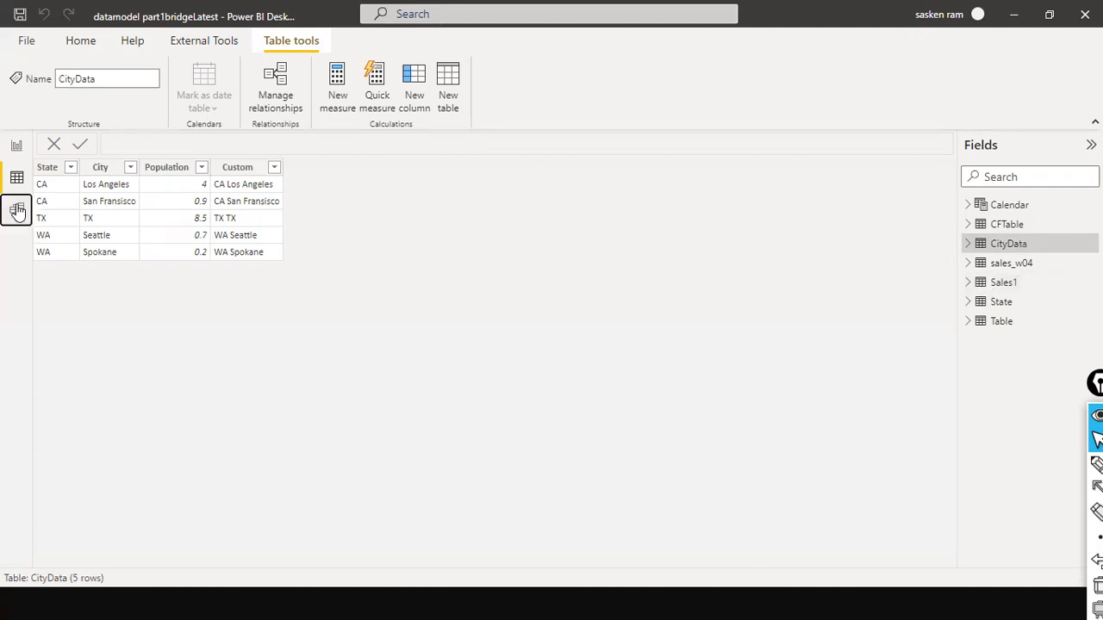
Reposition the CityData table below the State table in the model diagram
click(16, 210)
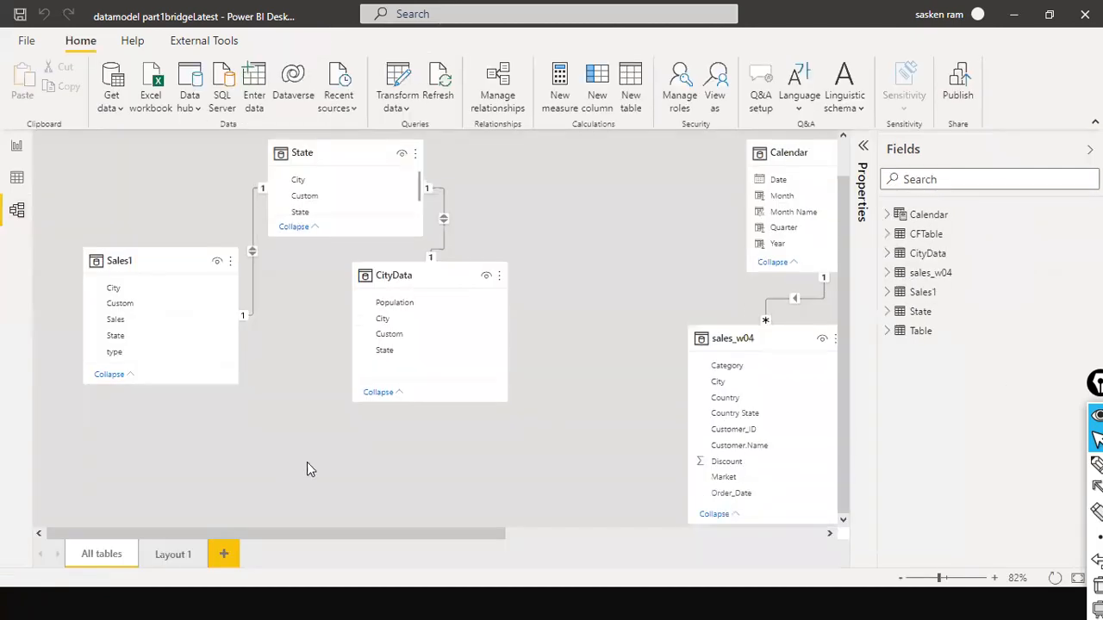
drag(353, 255, 86, 132)
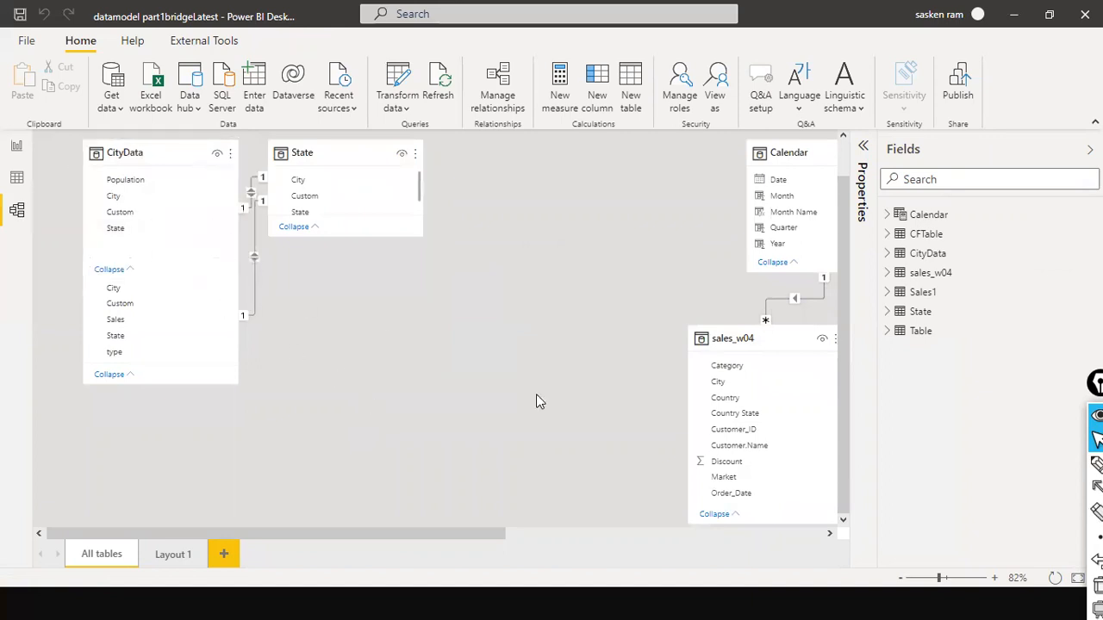
drag(165, 155, 419, 319)
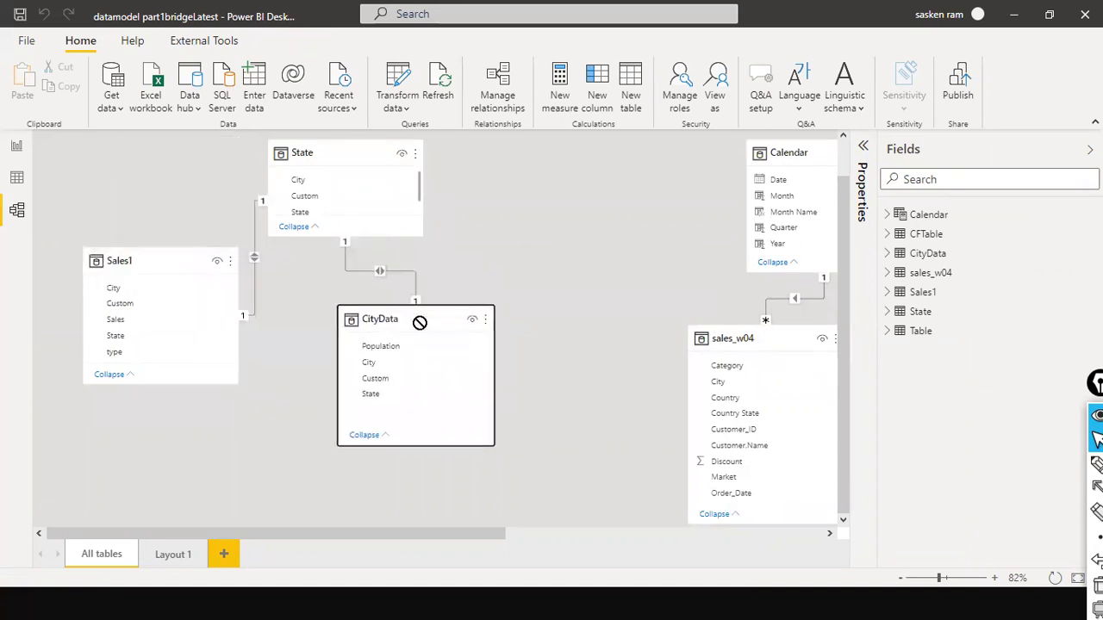
Delete the relationships that link the State table to Sales1 and to CityData in the model diagram
click(416, 155)
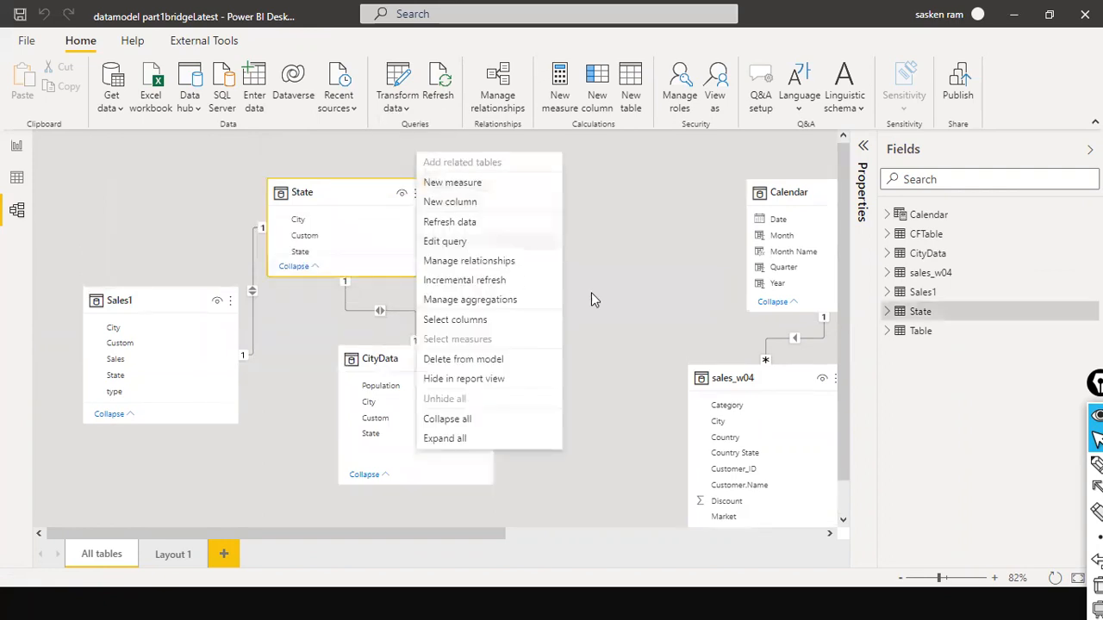
click(629, 288)
right_click(251, 275)
click(276, 288)
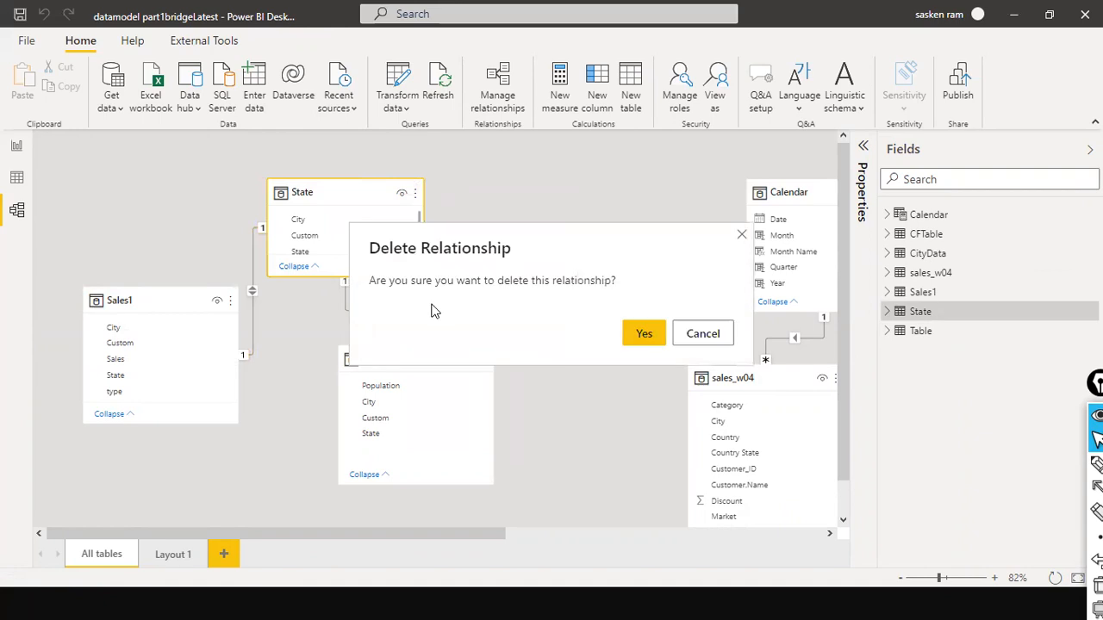
click(628, 335)
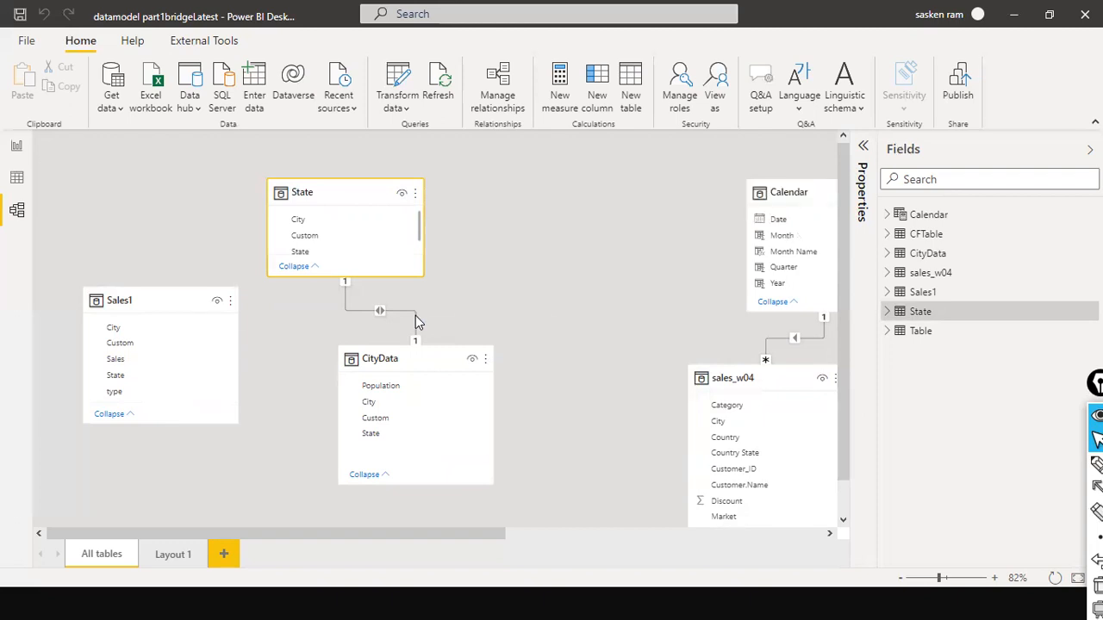
right_click(416, 315)
click(428, 326)
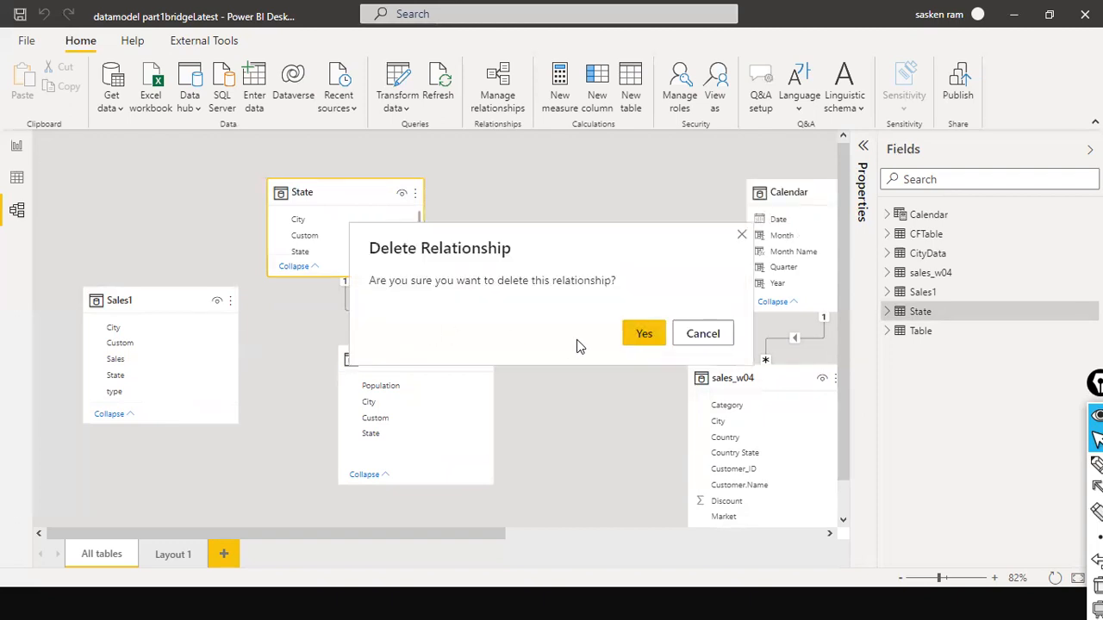
click(640, 338)
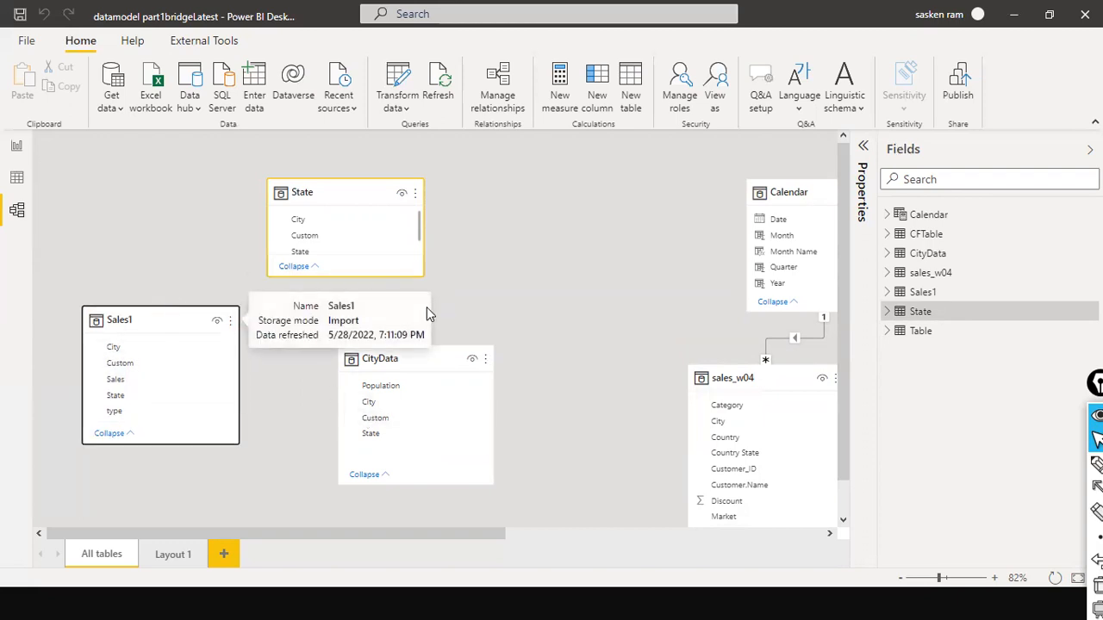
Switch to the PowerPoint slide show and page through the slides on the bi-directional relationship
key(super+Tab)
key(Return)
key(Right)
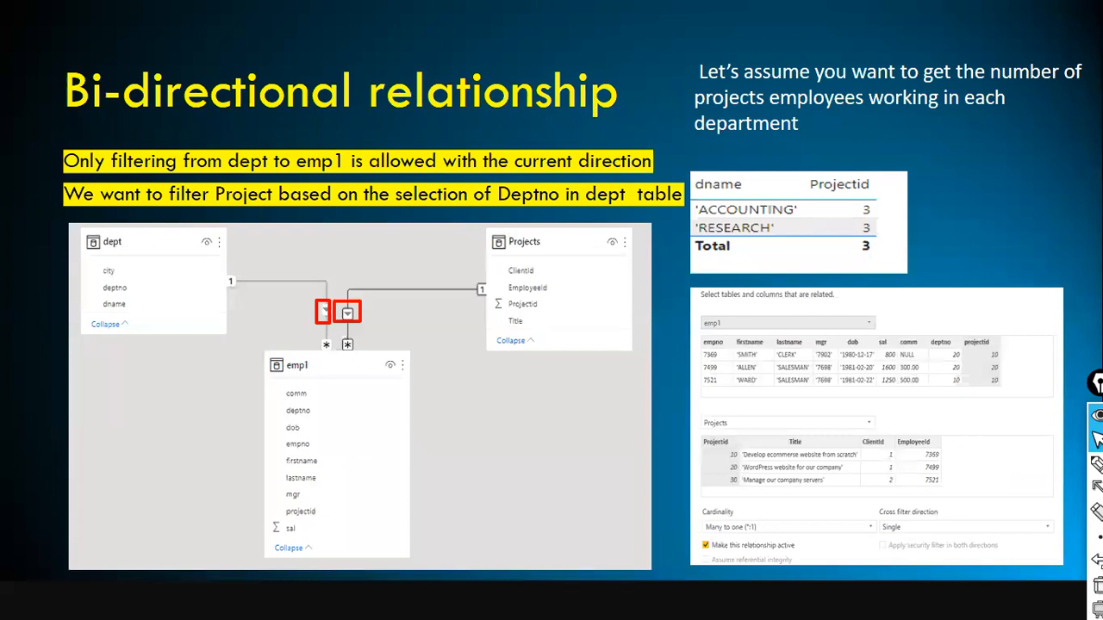
key(Right)
key(Right)
key(Left)
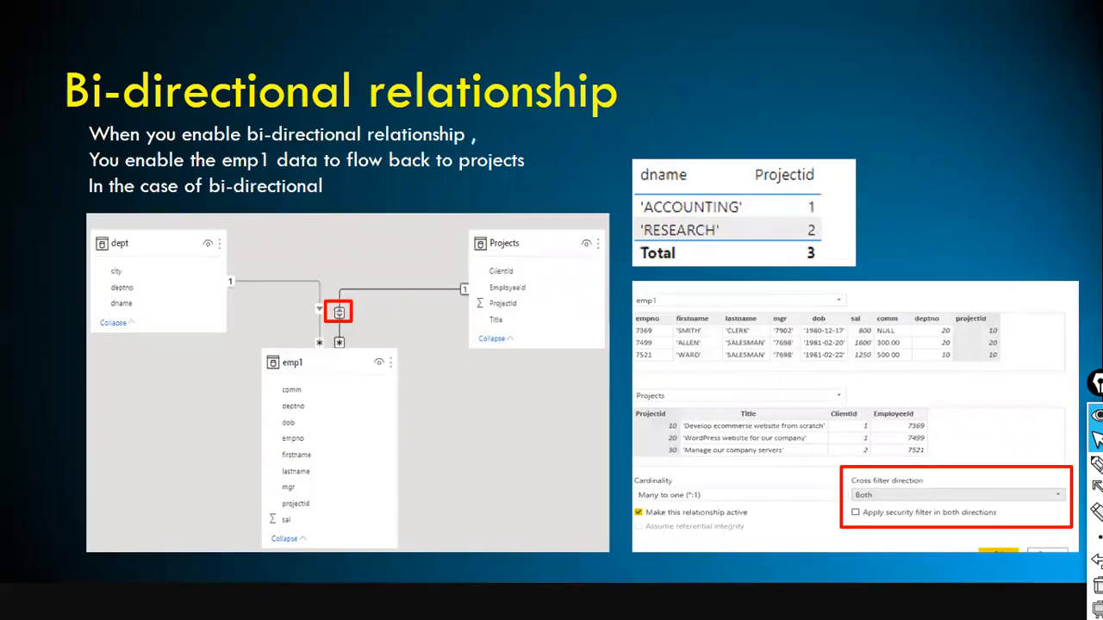
key(Right)
key(Right)
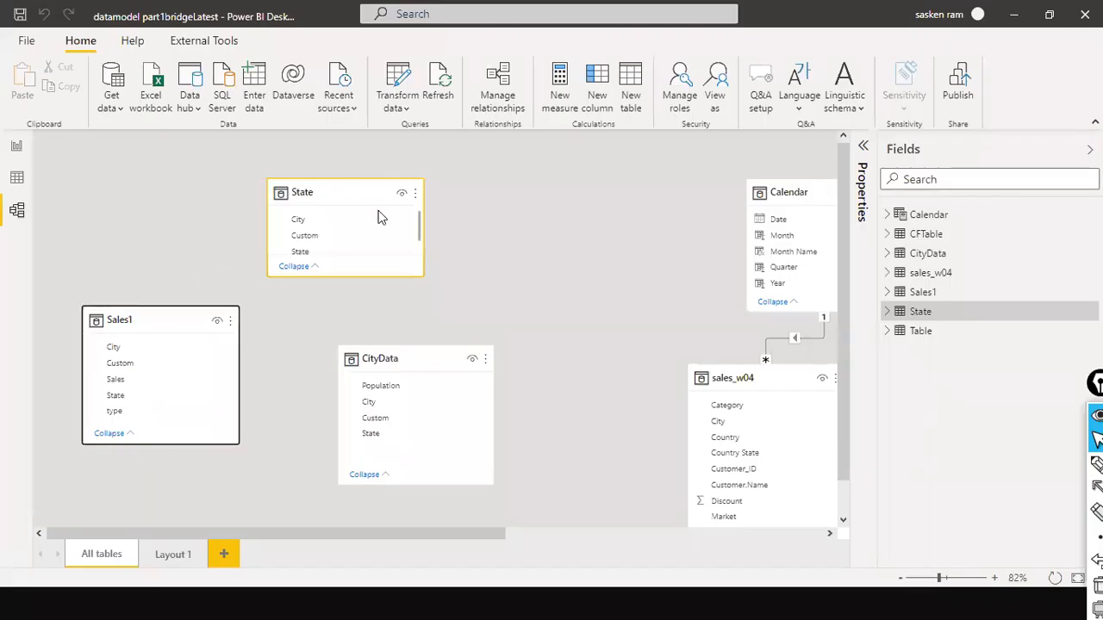
Move the Sales1 table slightly lower in the Power BI model diagram
click(591, 298)
drag(172, 291, 167, 318)
click(539, 281)
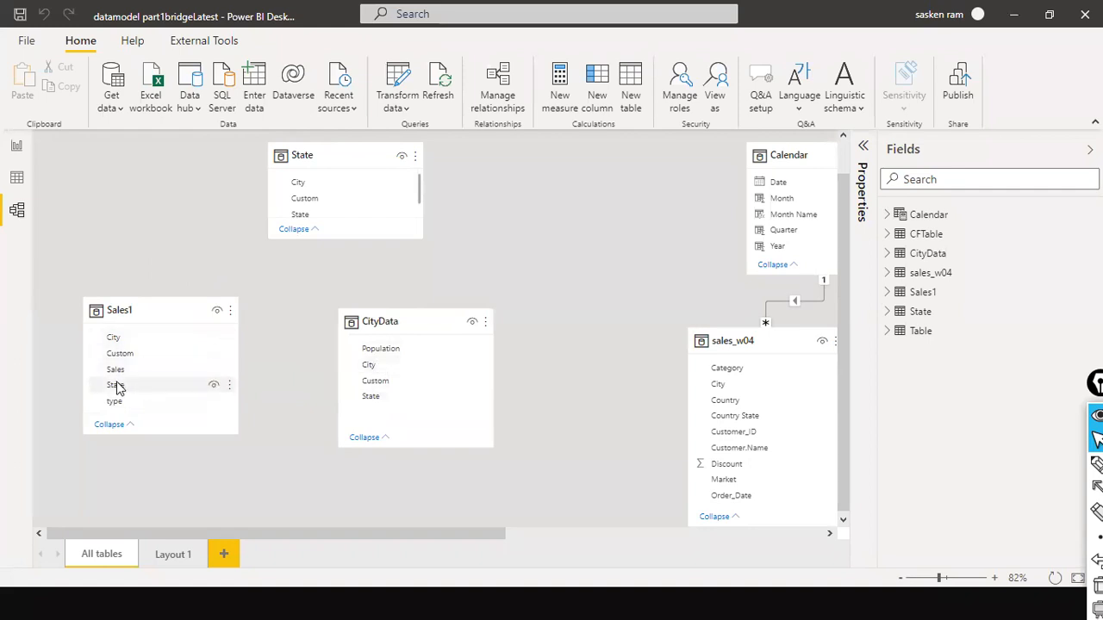
Relate Sales1 to CityData on State as many to many with Single (Sales1 filters CityData) cross filtering, and space the two tables farther apart
drag(114, 387, 377, 405)
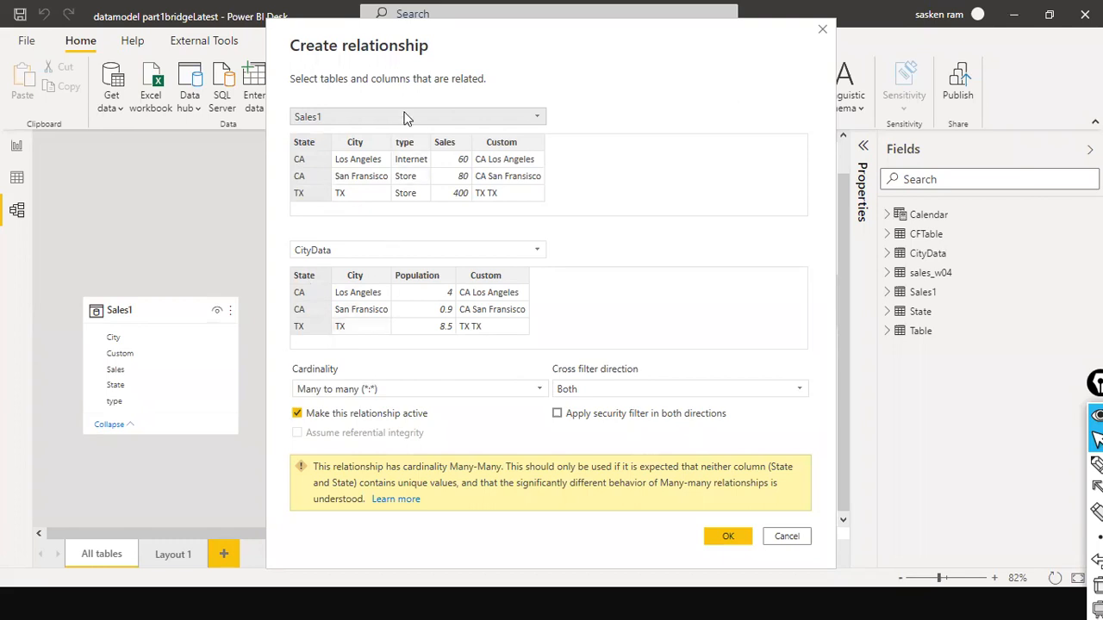
drag(393, 52, 532, 73)
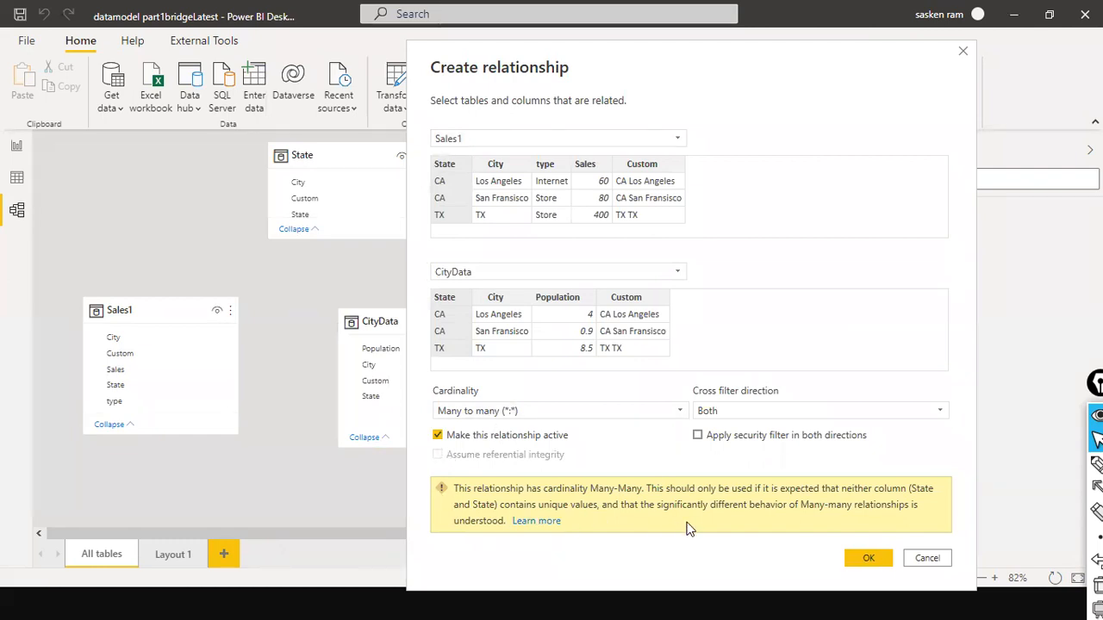
click(929, 413)
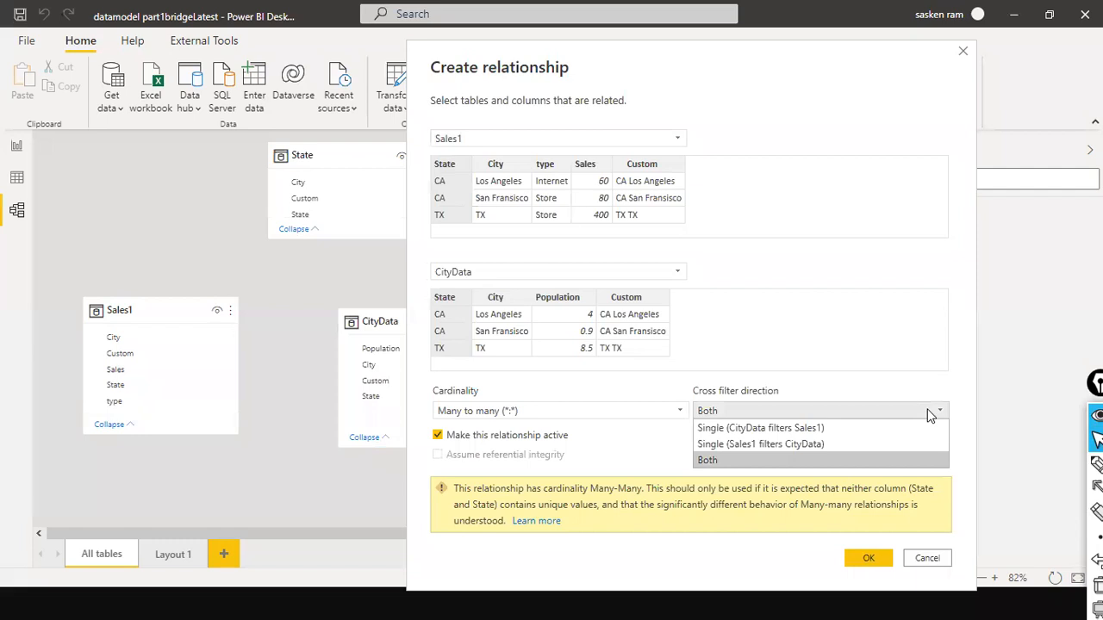
click(729, 462)
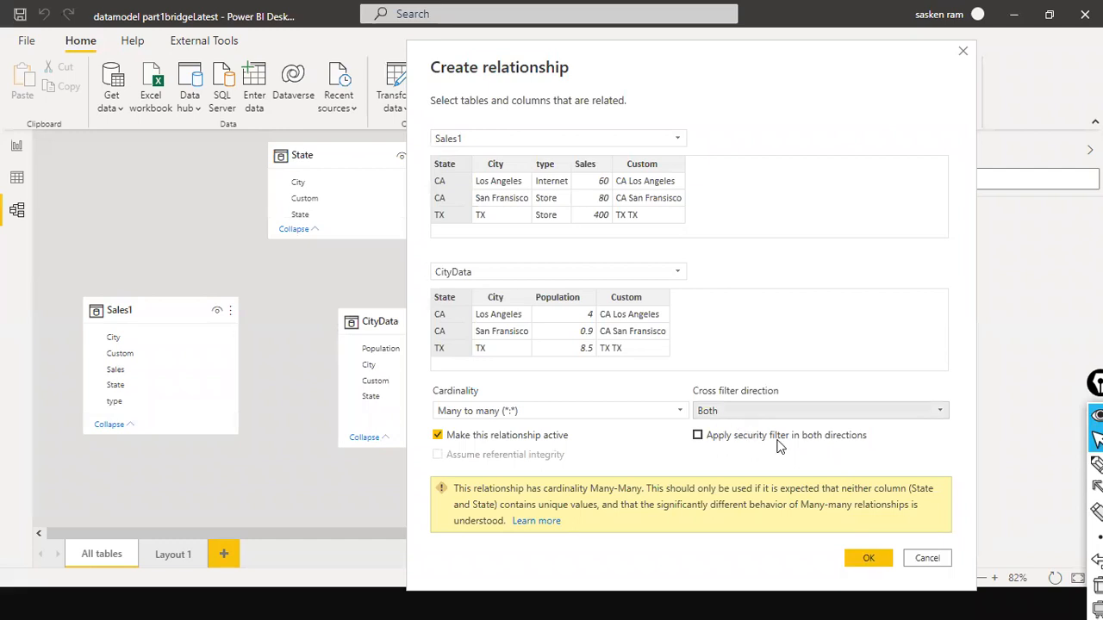
click(734, 413)
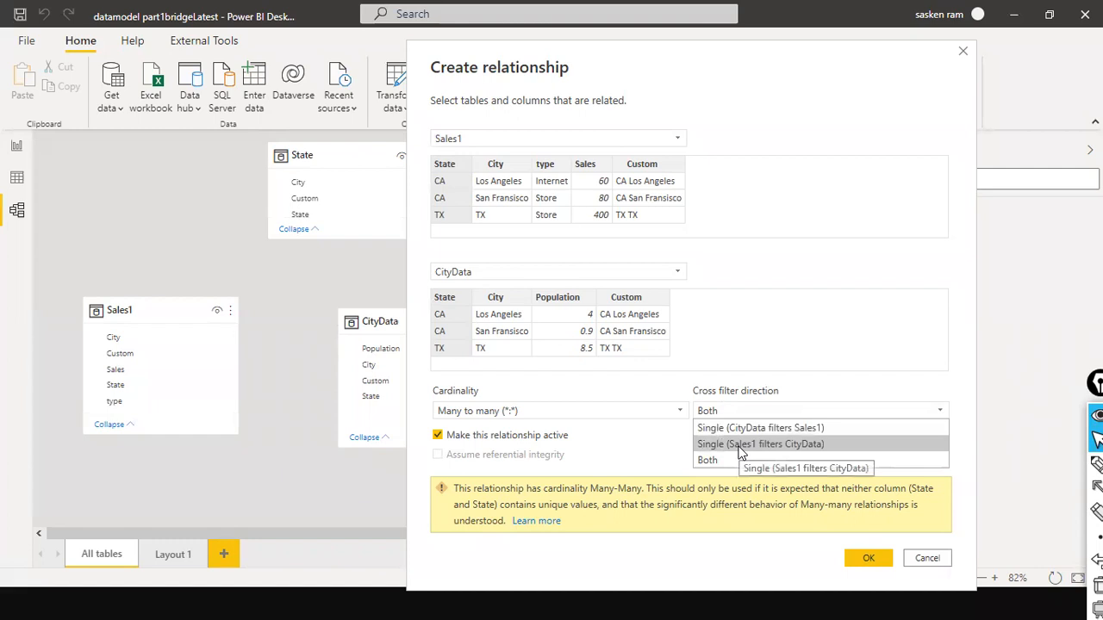
click(740, 452)
click(871, 559)
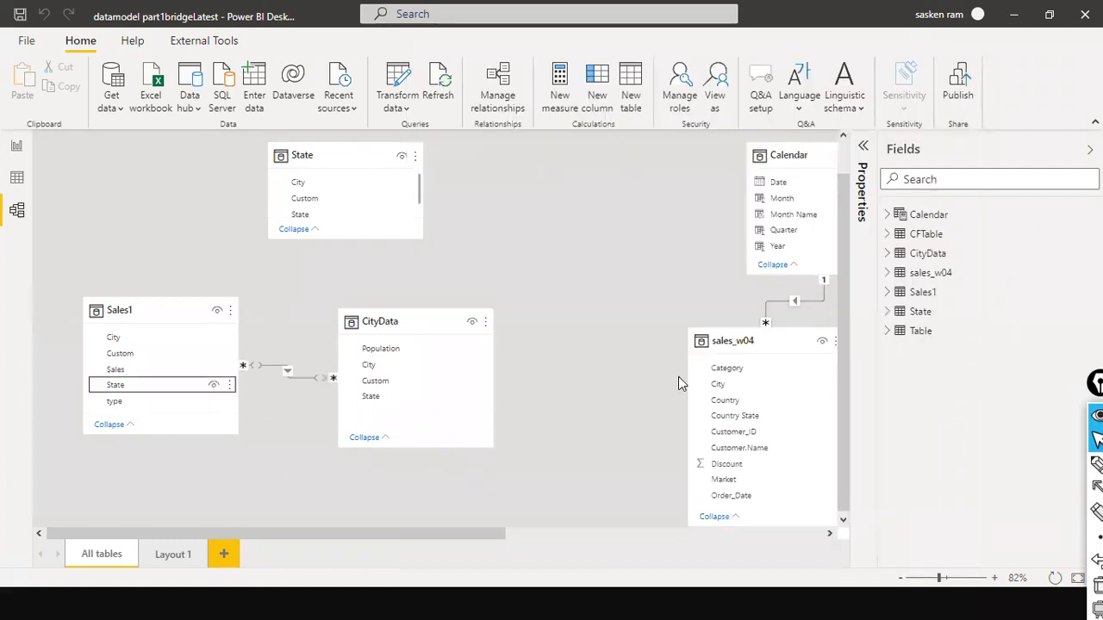
drag(448, 334, 537, 314)
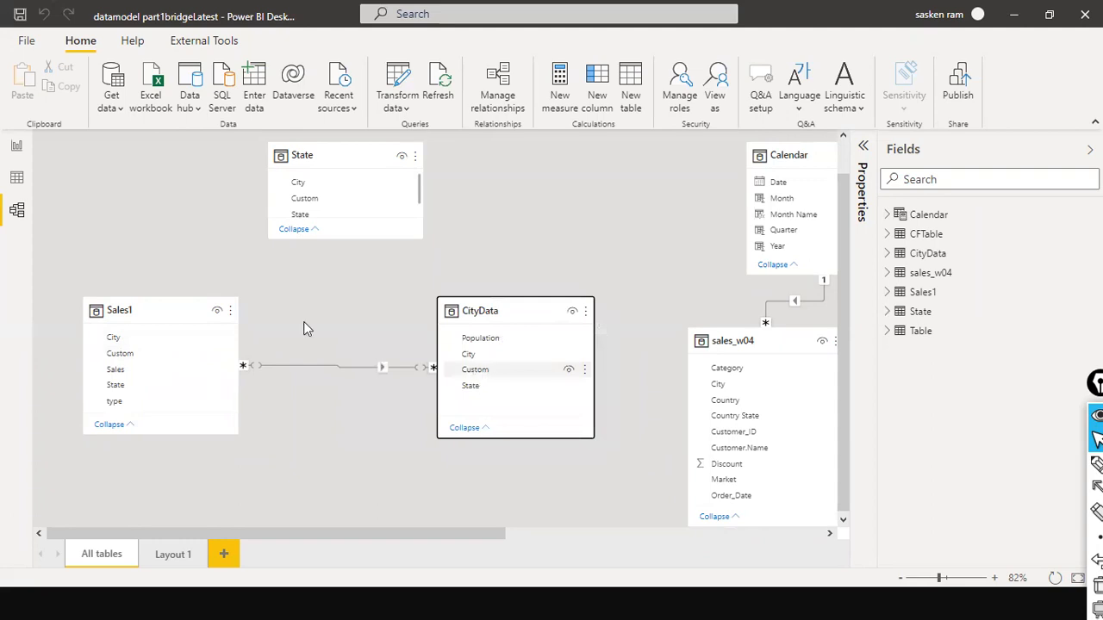
Add a new report page, place an empty table visual on it and widen the visual
click(18, 146)
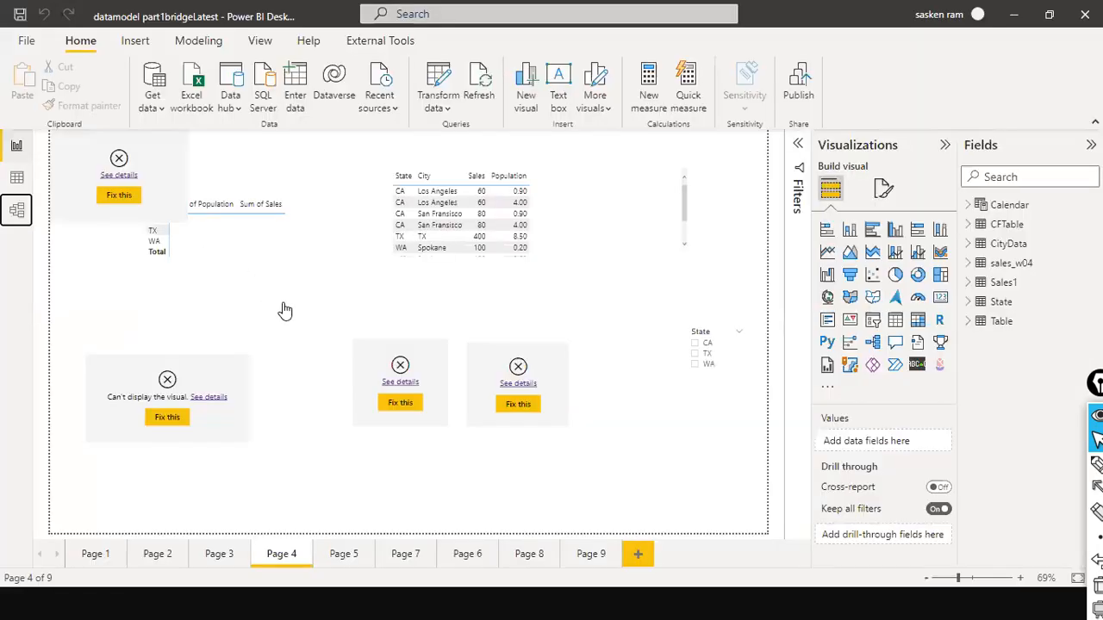
click(639, 554)
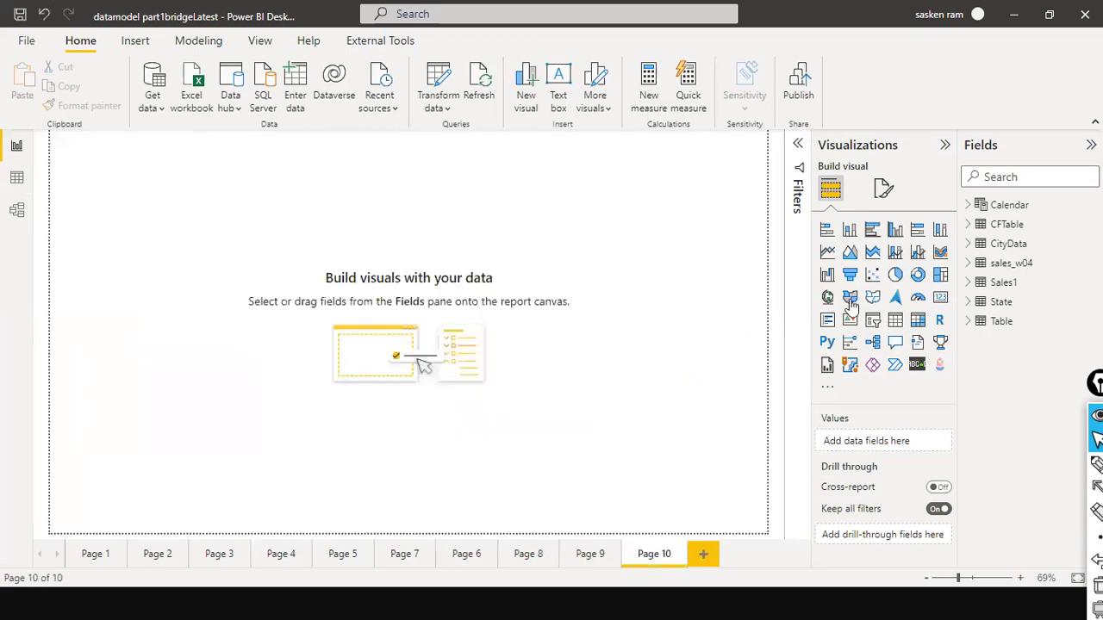
click(895, 320)
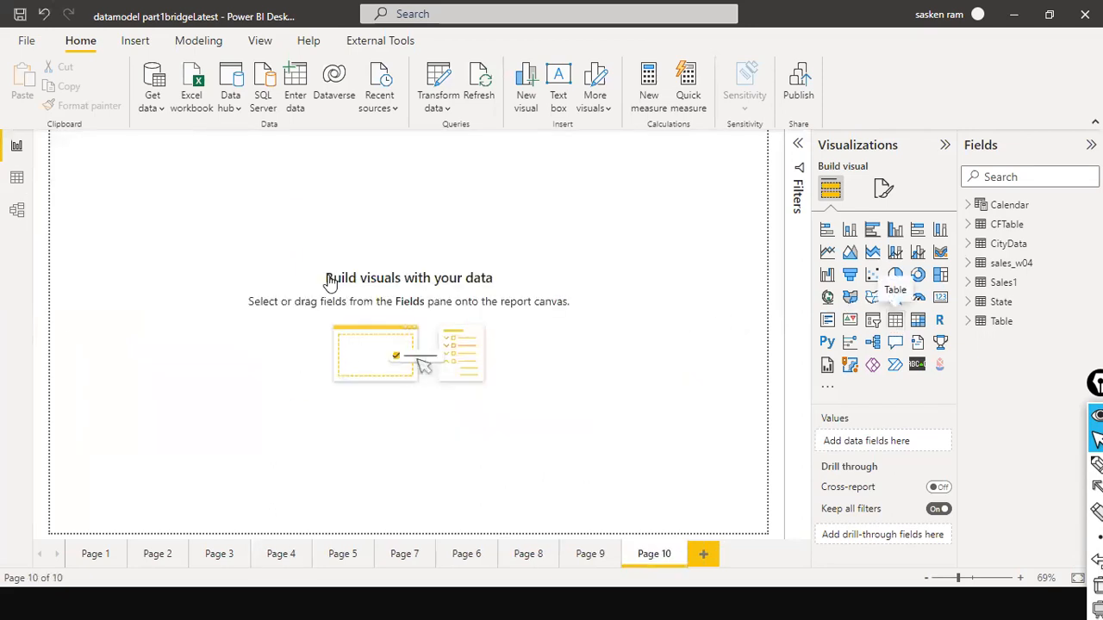
drag(153, 166, 276, 312)
click(969, 282)
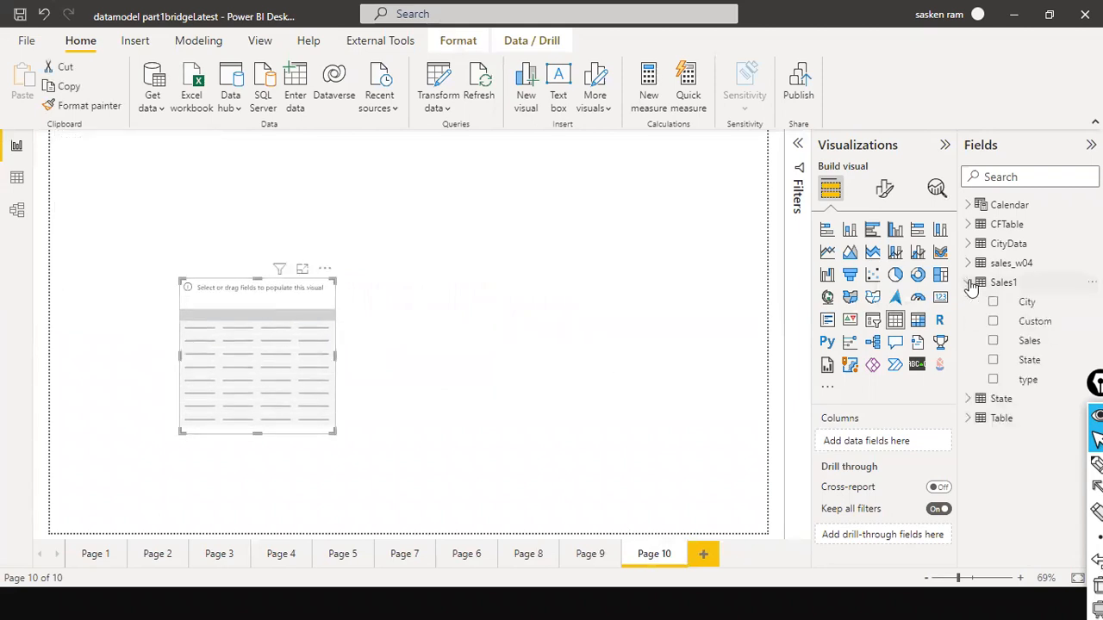
drag(1032, 363, 257, 345)
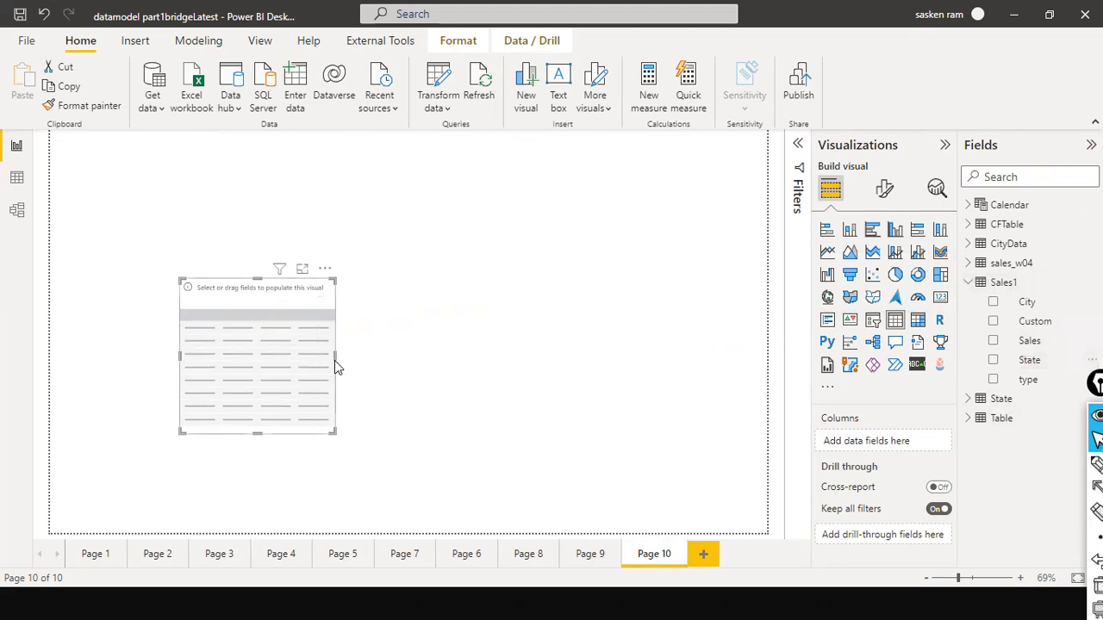
drag(336, 357, 394, 374)
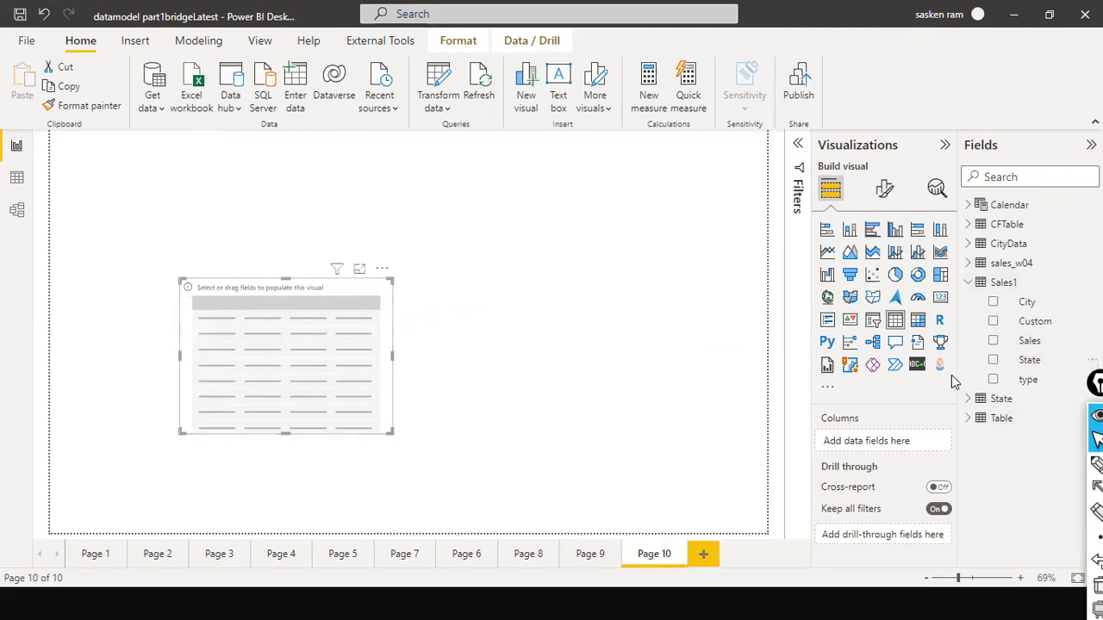
Fill the table with State and Sales from Sales1 and Population from CityData, then shorten it and shift it toward the page's left edge
click(994, 360)
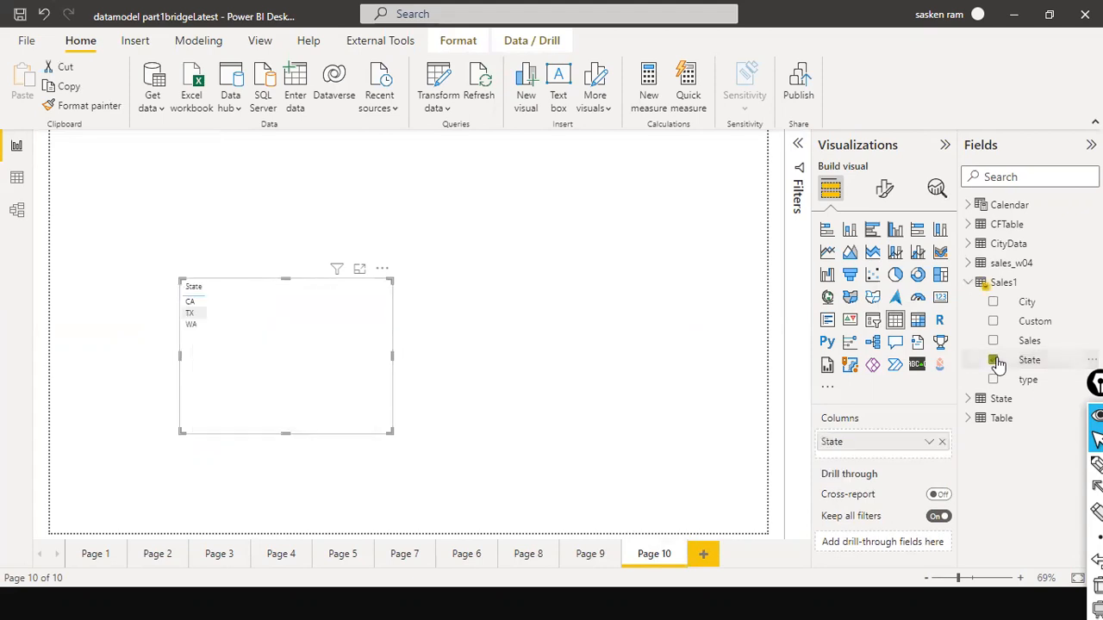
click(975, 247)
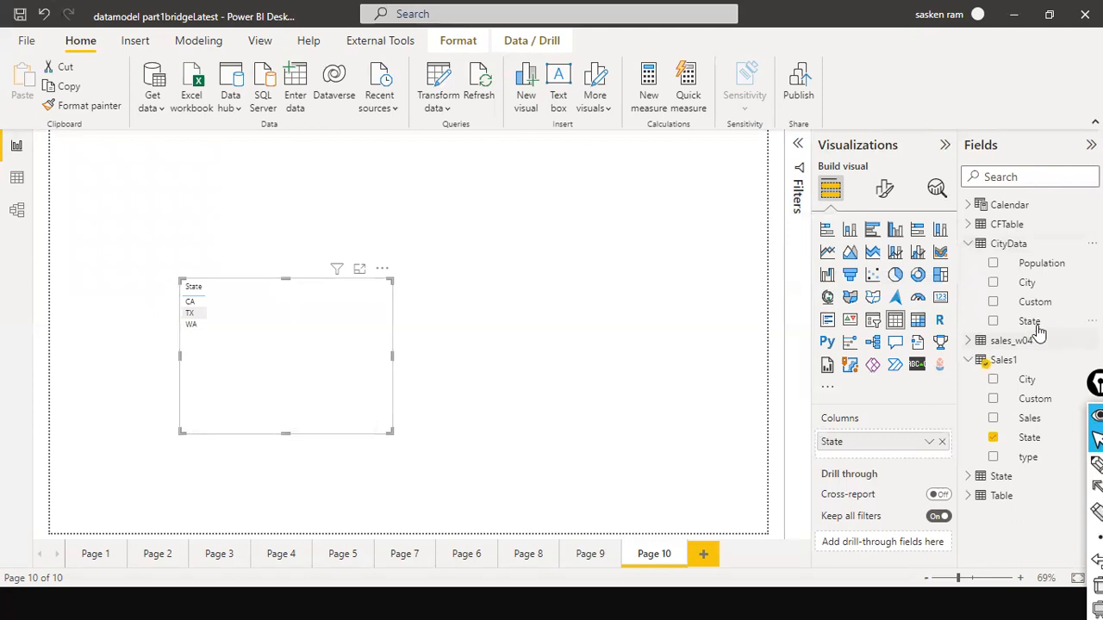
click(993, 418)
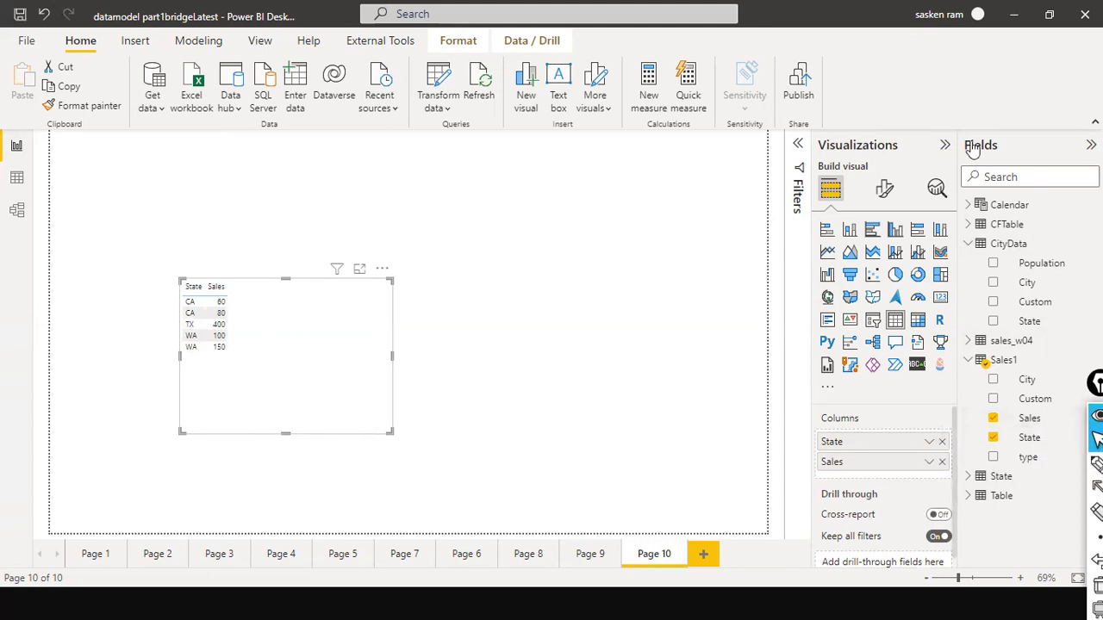
click(994, 265)
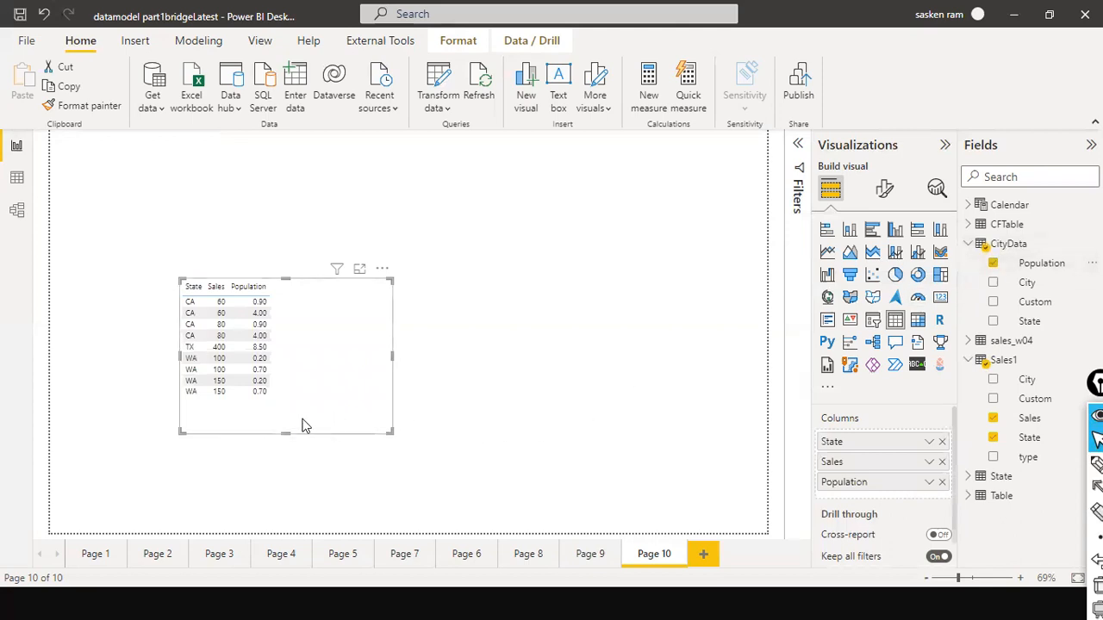
drag(286, 433, 247, 381)
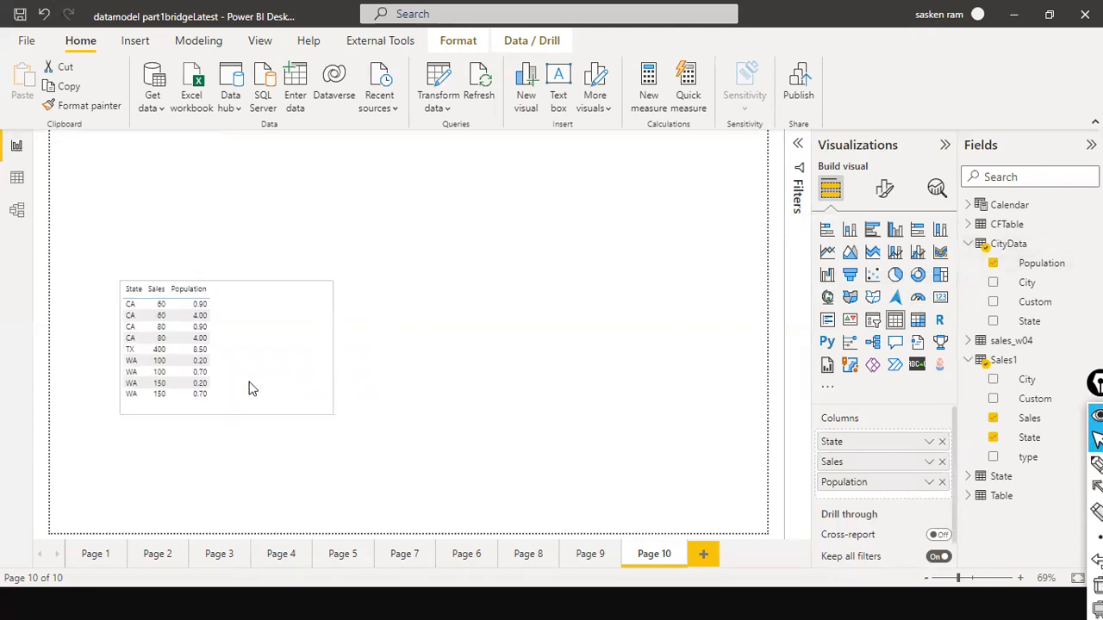
click(479, 362)
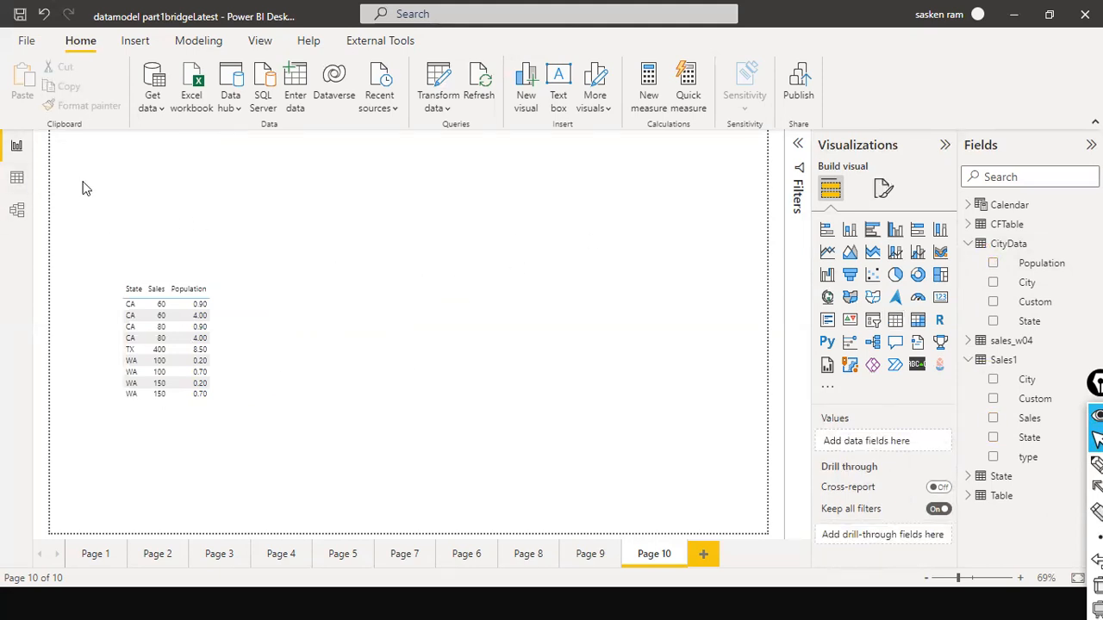
Add a second table visual showing State, City and Population from CityData, in that column order
click(895, 320)
drag(487, 283, 509, 294)
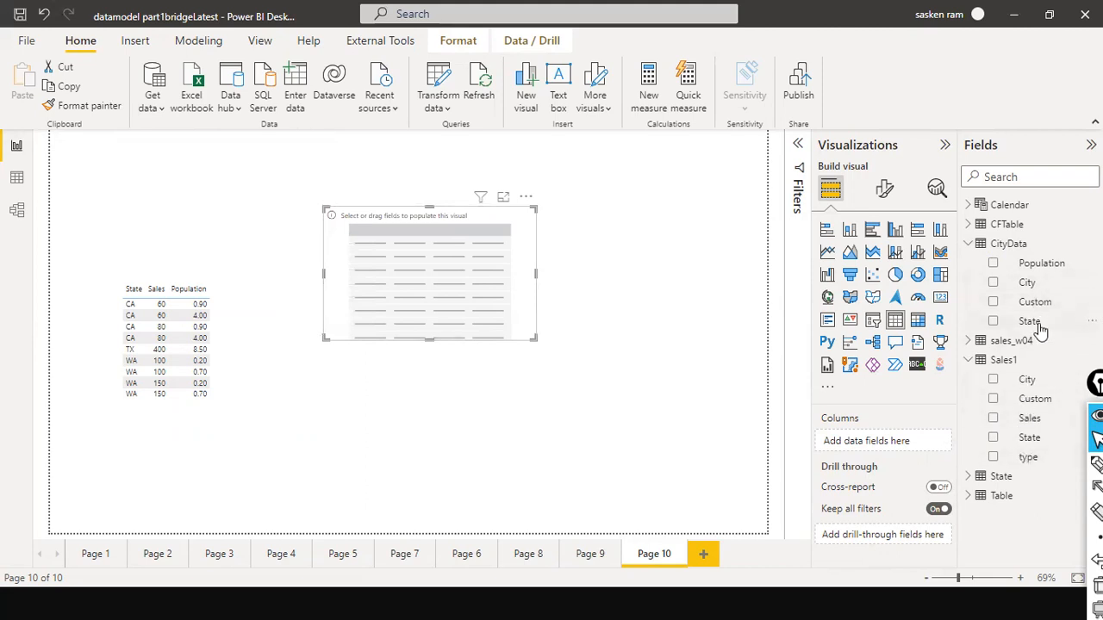
drag(1035, 323, 425, 259)
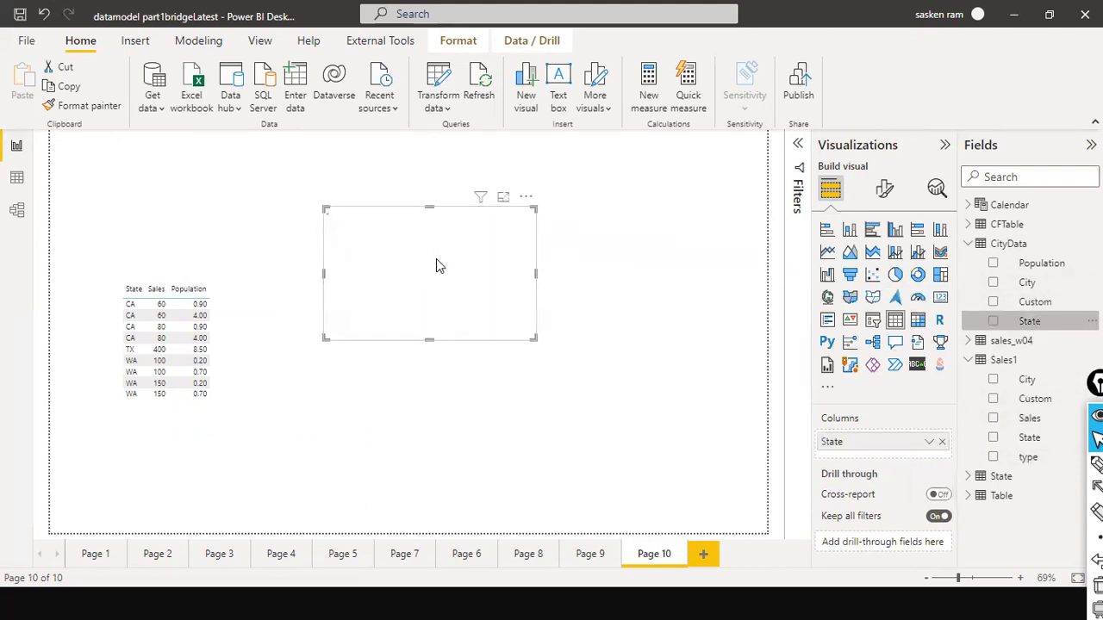
drag(1053, 268, 455, 232)
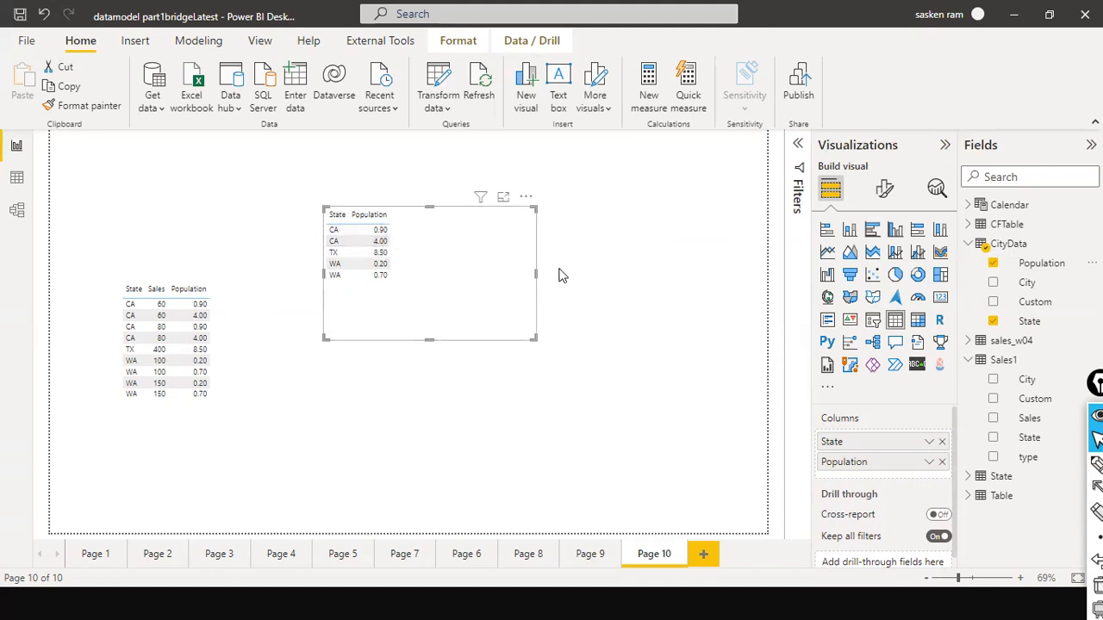
drag(1033, 291, 409, 247)
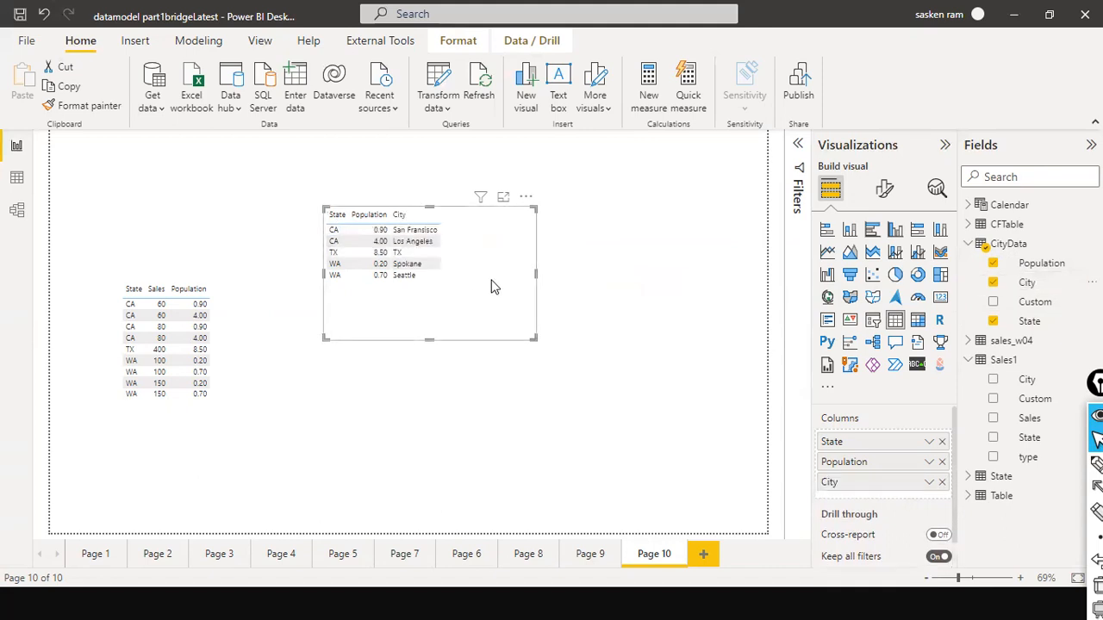
drag(866, 495, 861, 464)
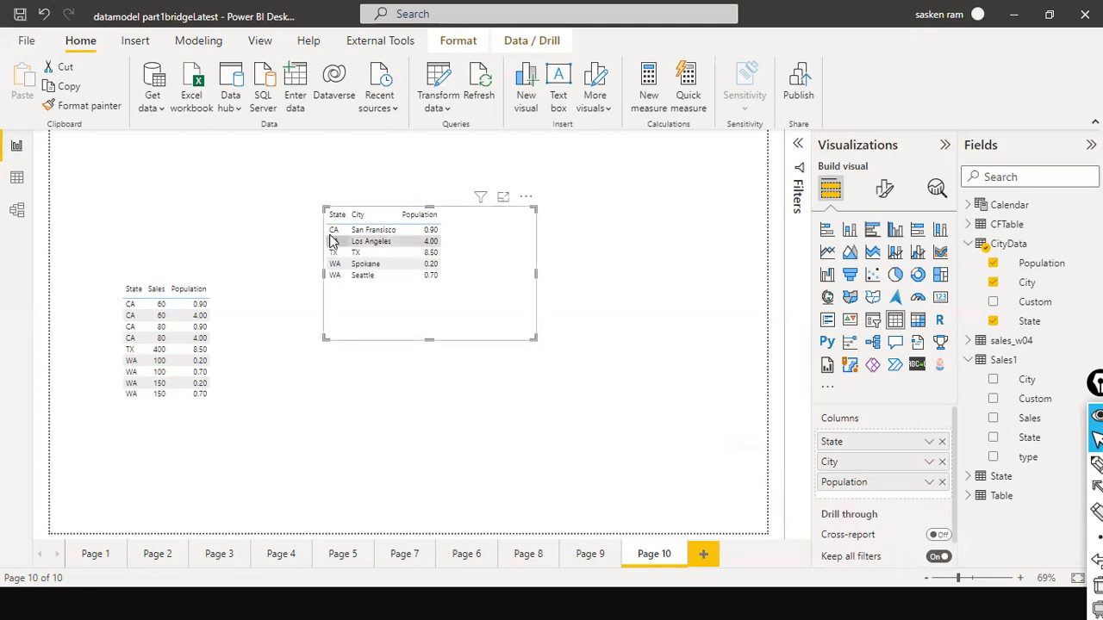
Add the City field from CityData to the first table, which holds State, Sales and Population
click(297, 319)
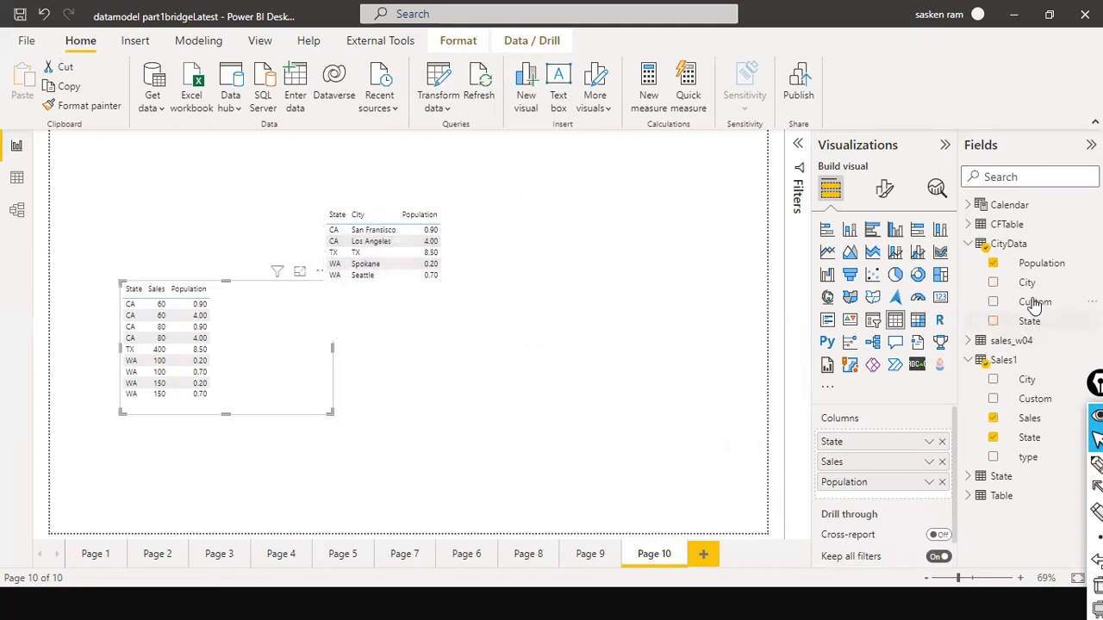
drag(1023, 286, 229, 311)
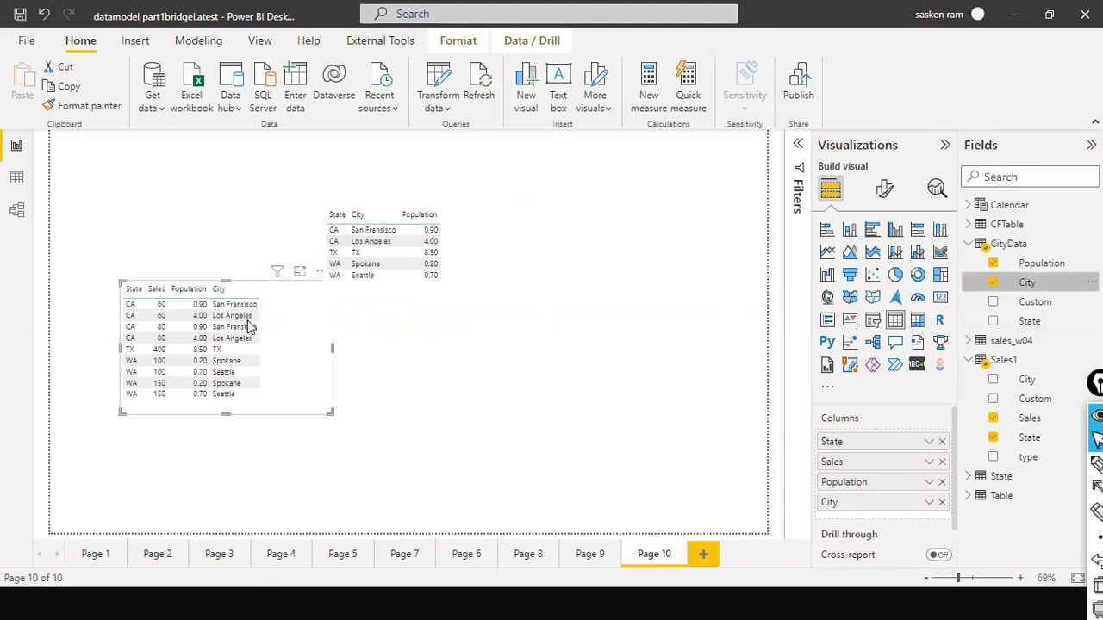
Place City directly after State in the first table, and shift the CityData table toward the page's right edge
drag(871, 502, 862, 461)
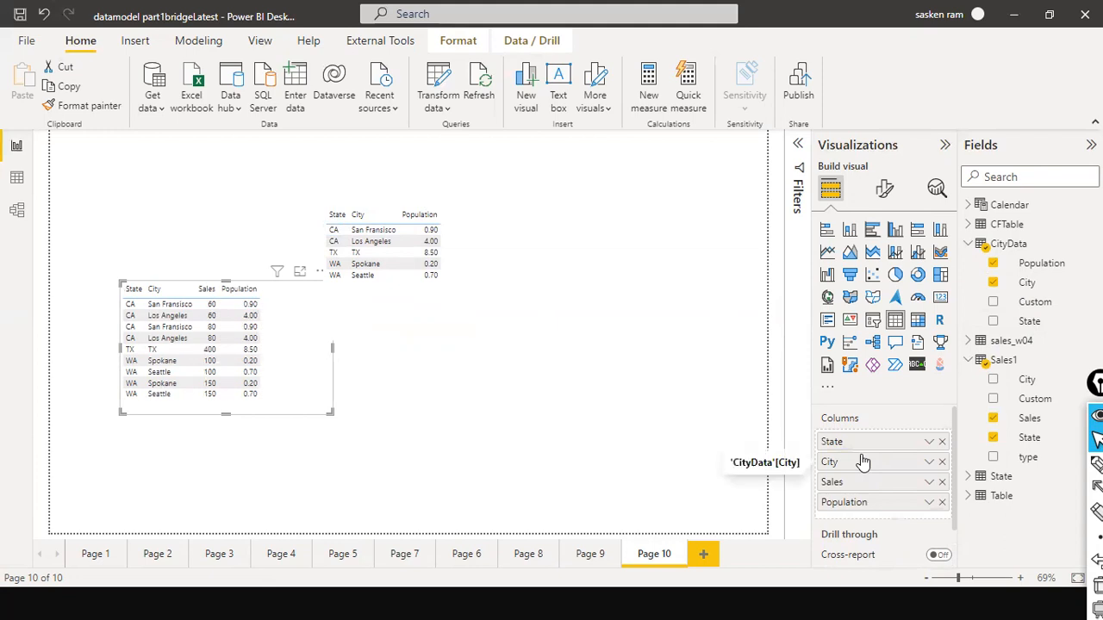
drag(464, 303, 585, 311)
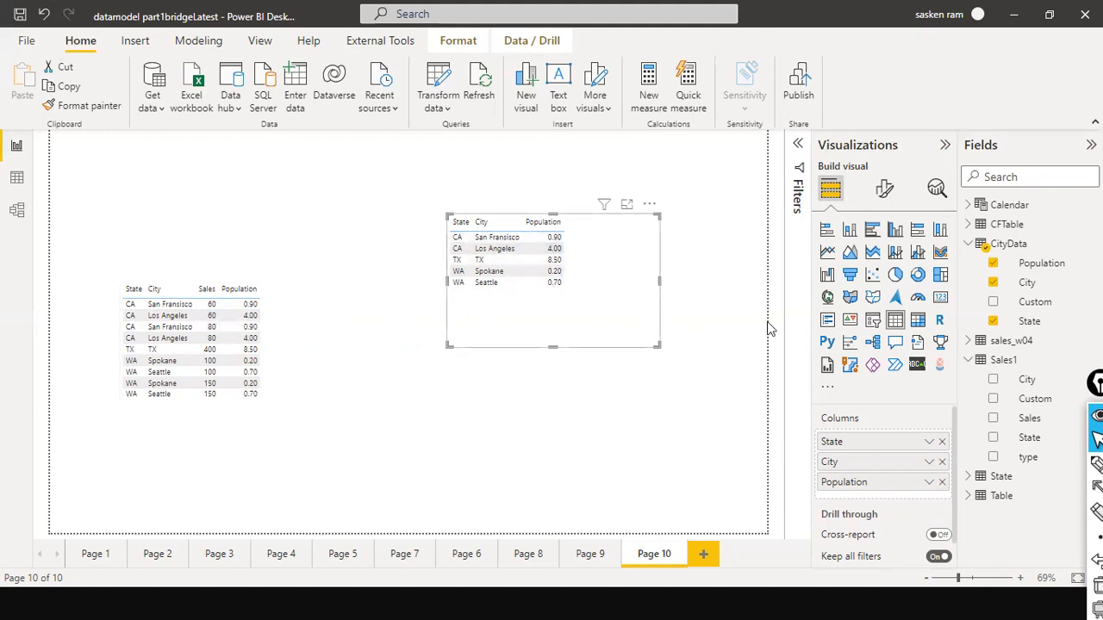
Try adding Sales from Sales1 to the State, City and Population table, and remove it again
drag(1027, 418, 603, 235)
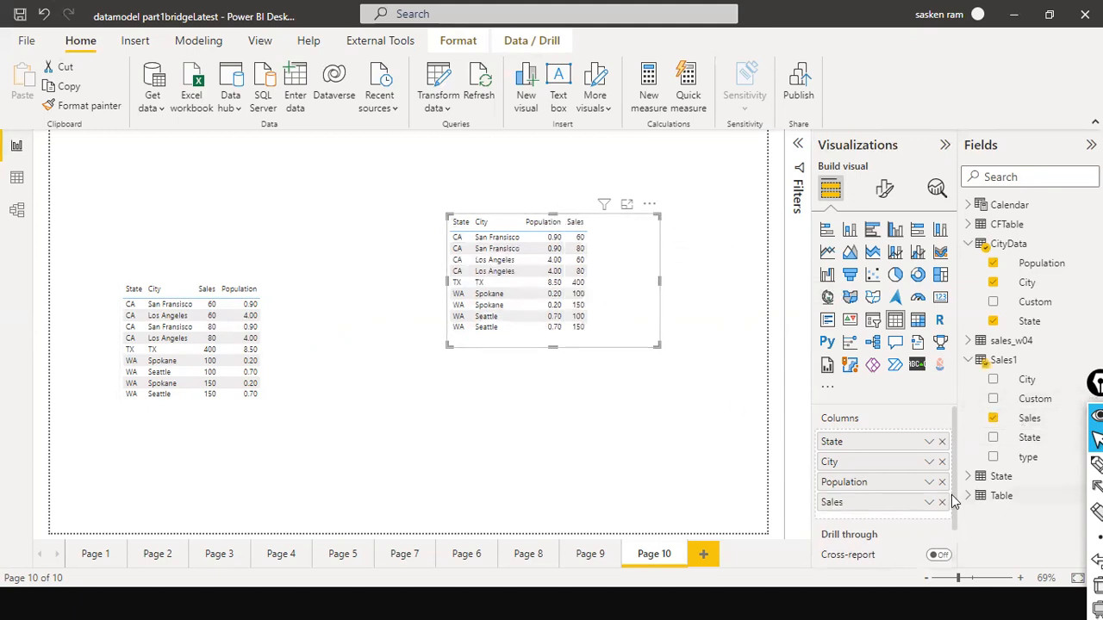
drag(931, 503, 792, 416)
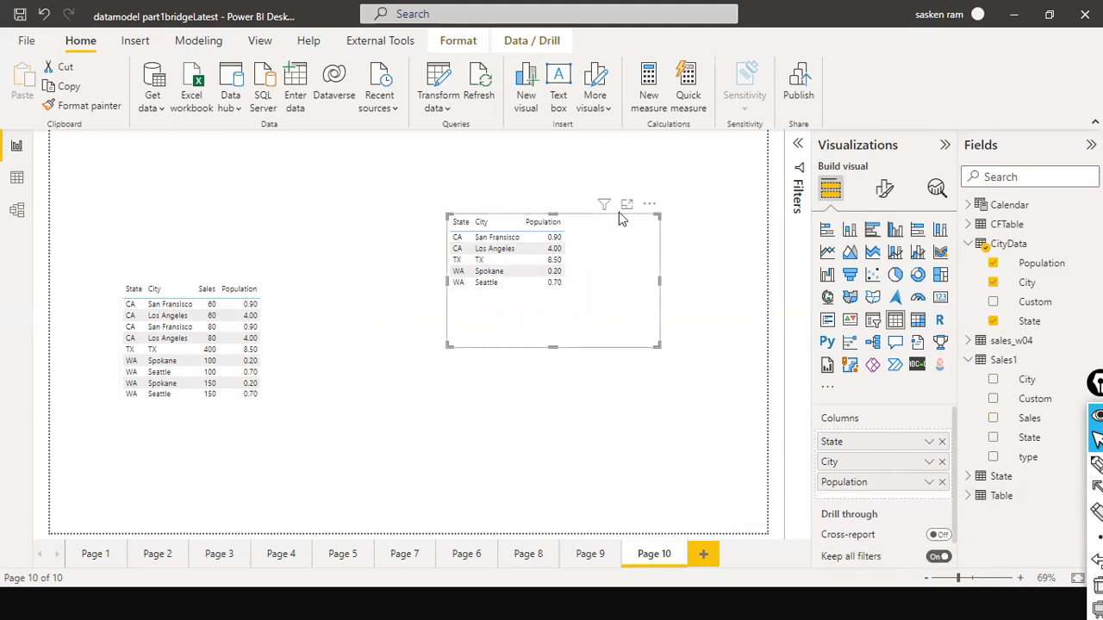
Move the State, City and Population table up toward the page's top edge and place a copy of it below
drag(619, 212, 609, 151)
drag(538, 284, 583, 380)
key(ctrl+c)
key(ctrl+v)
click(724, 365)
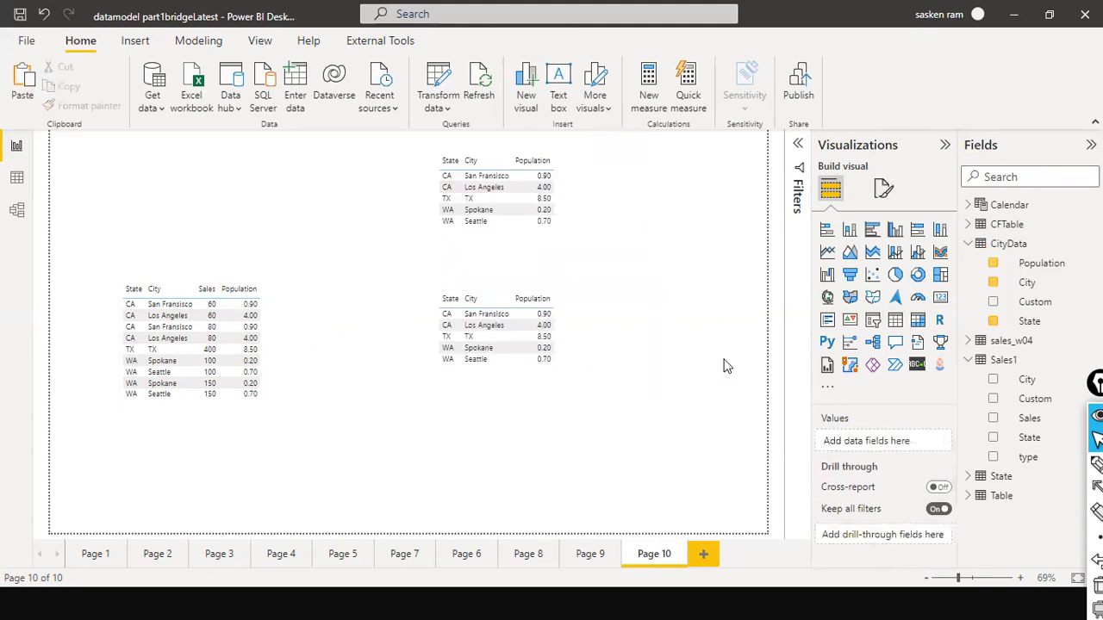
Check the cardinality and cross filter direction of the Sales1–CityData relationship, and return to the report page
click(598, 379)
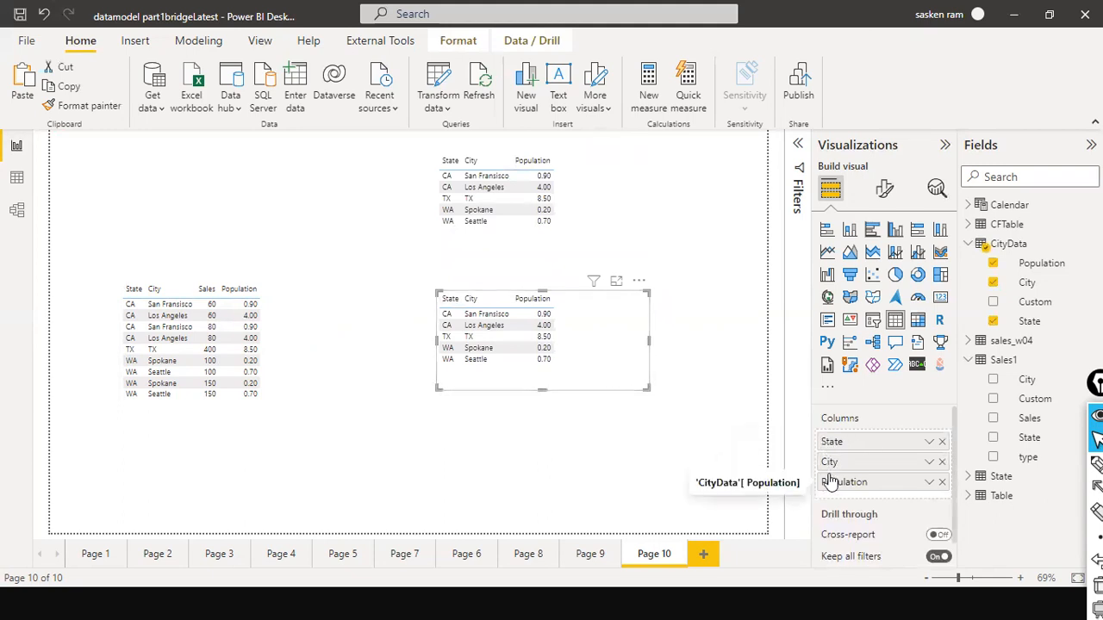
click(16, 210)
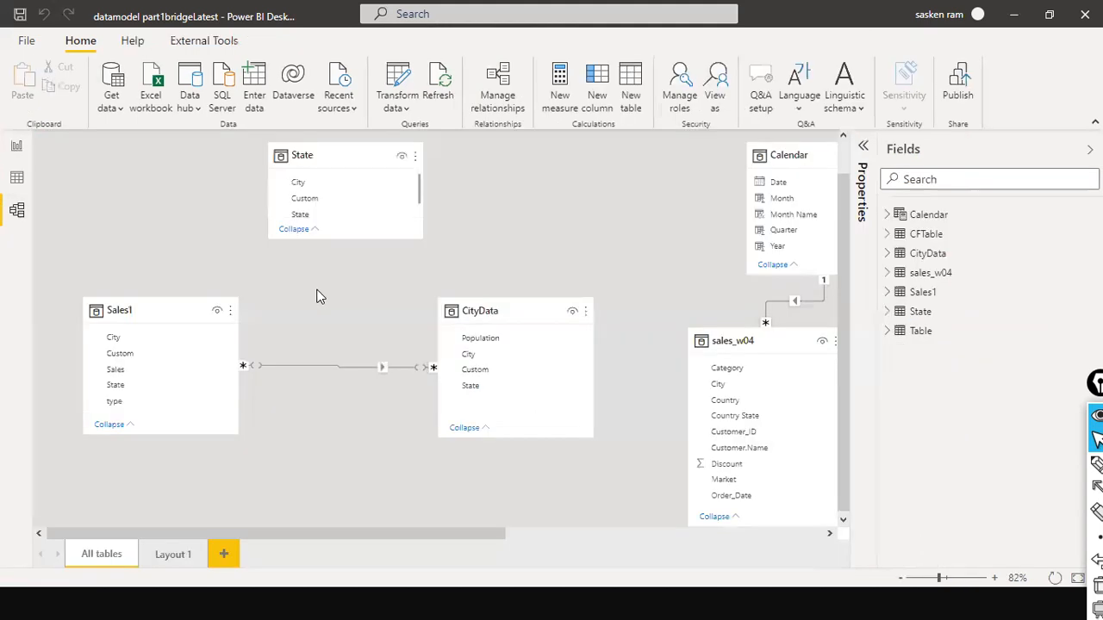
click(320, 365)
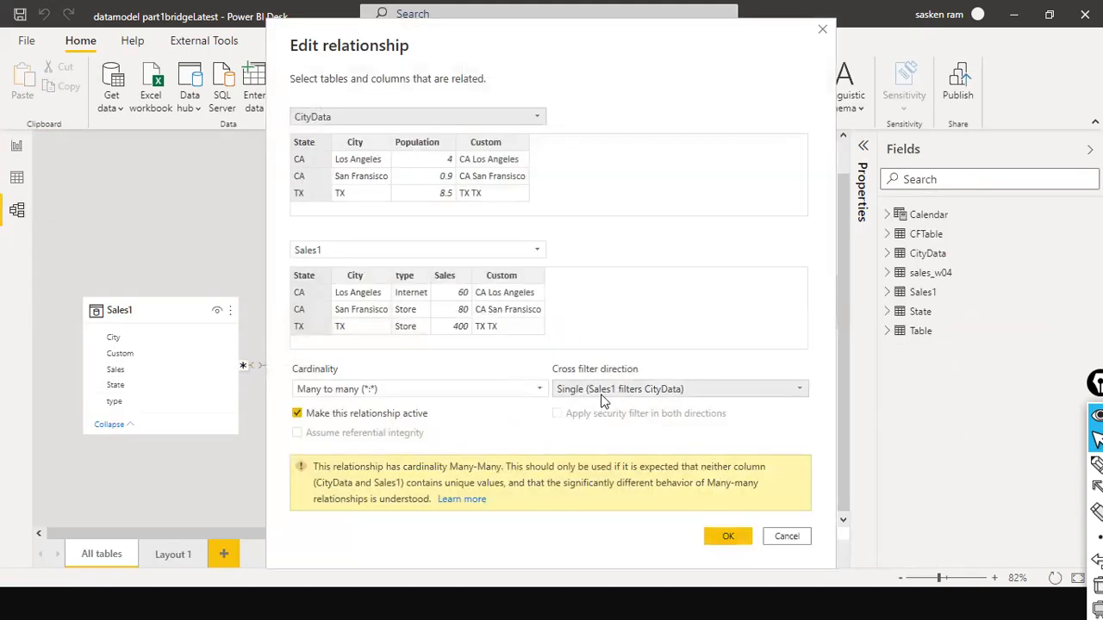
click(14, 148)
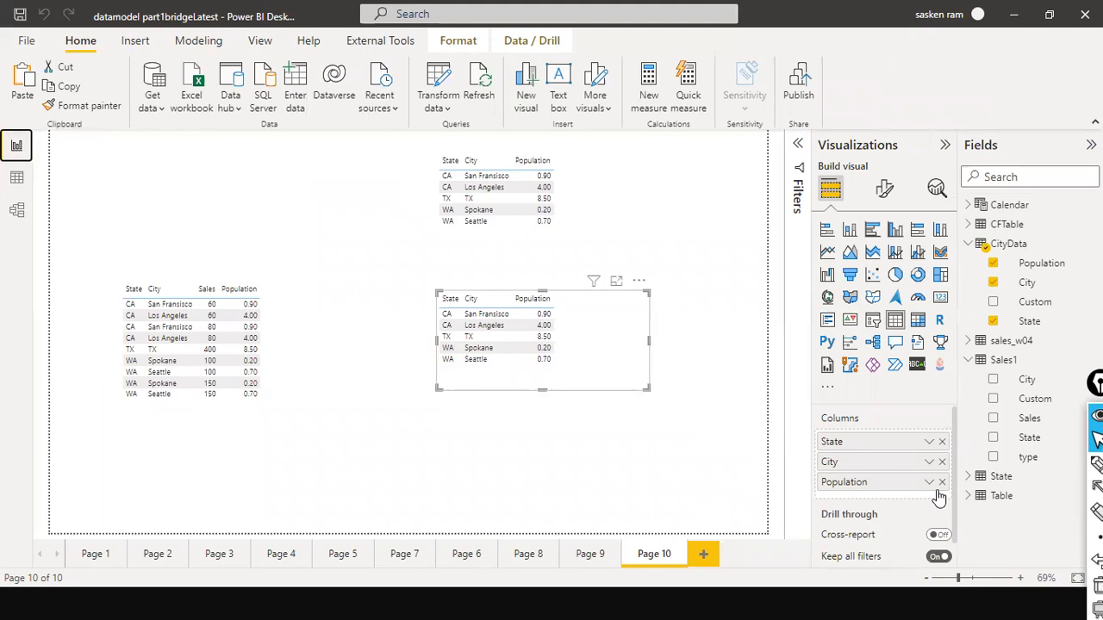
Replace all fields of the copied table with State, City and Sales from Sales1, in that column order
click(942, 441)
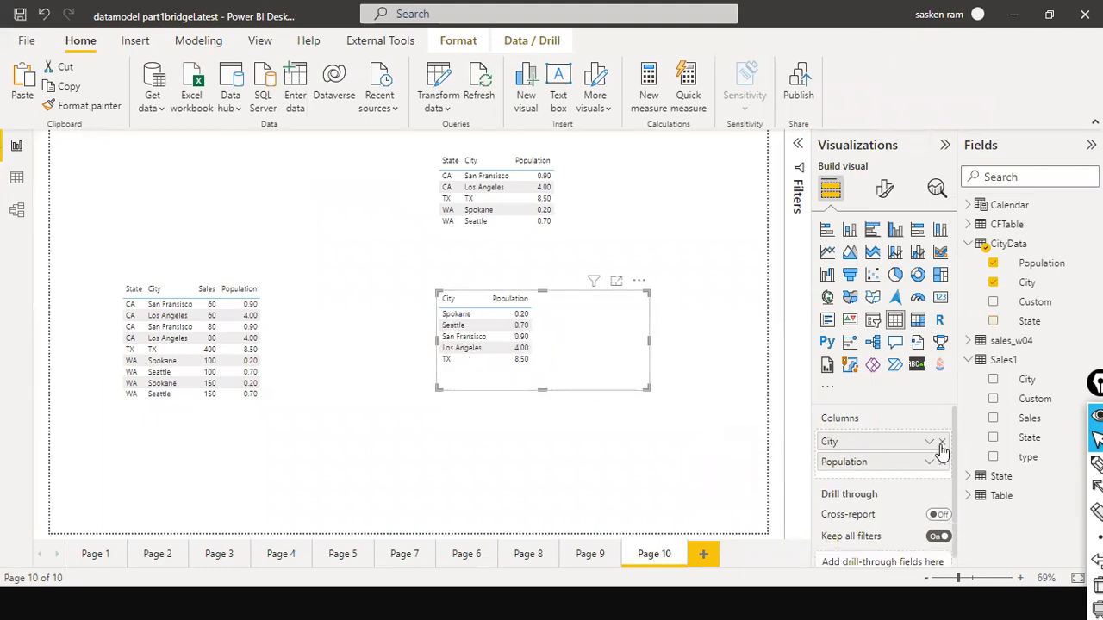
click(941, 441)
click(941, 441)
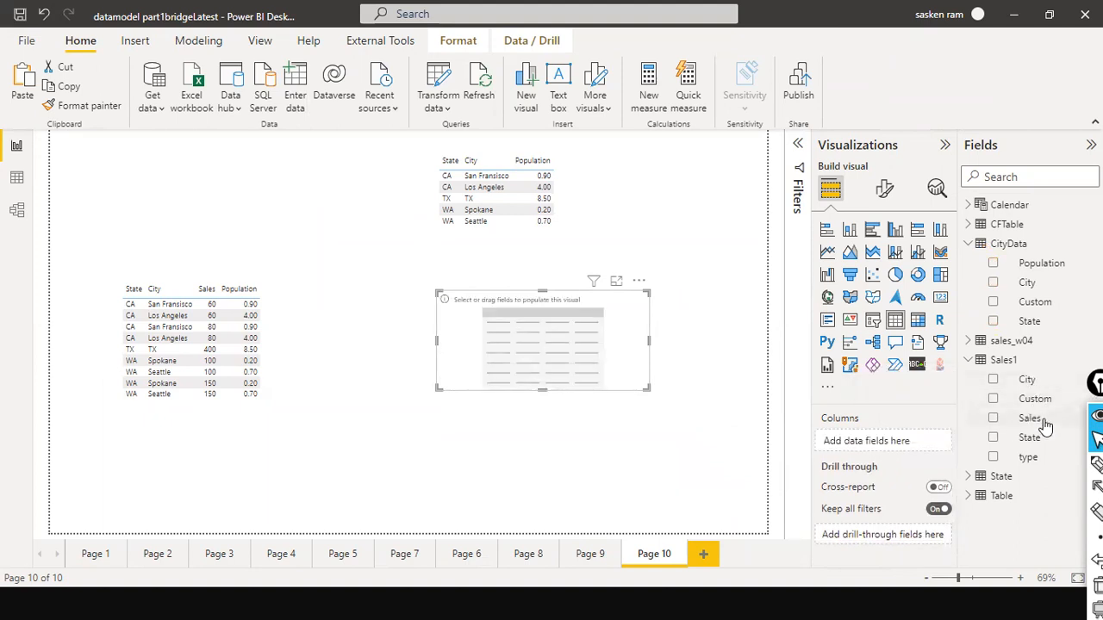
drag(853, 440, 853, 440)
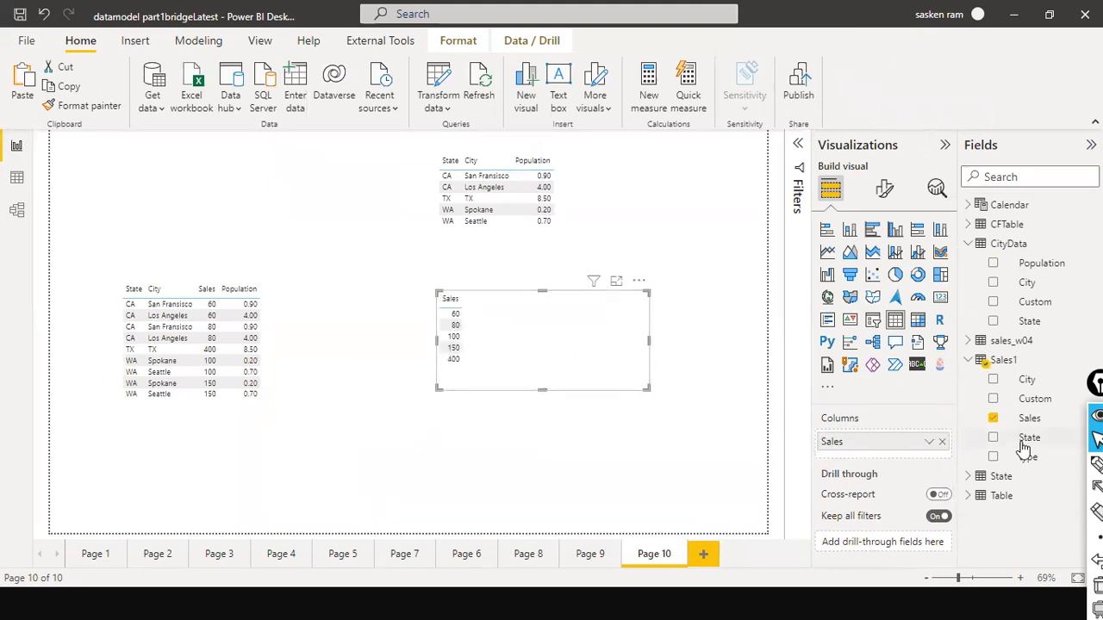
drag(1041, 439, 513, 316)
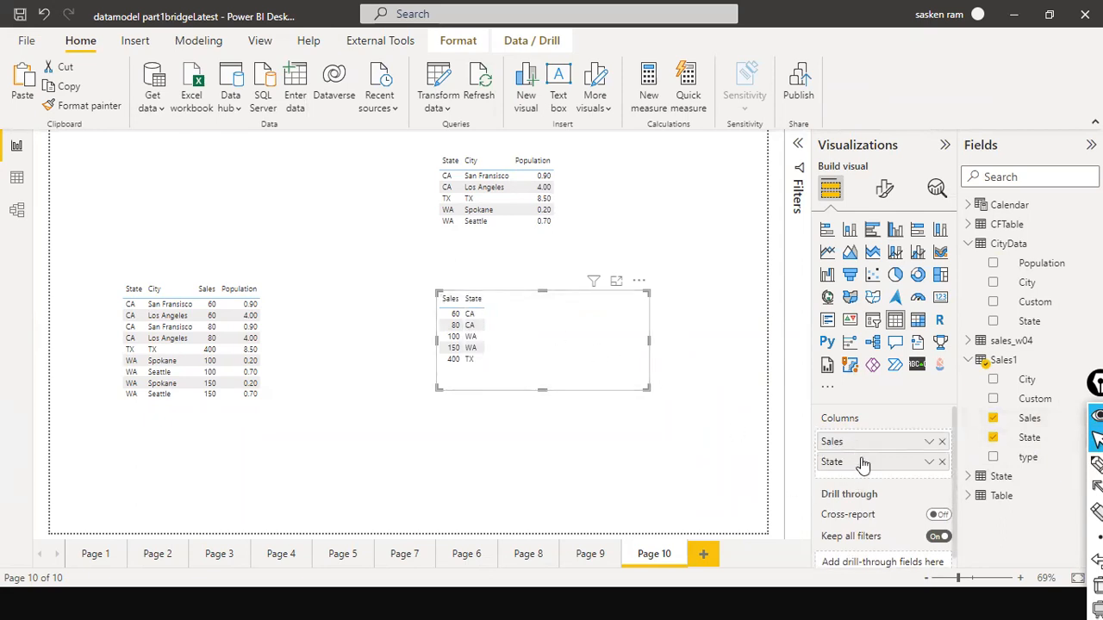
drag(1027, 379, 879, 474)
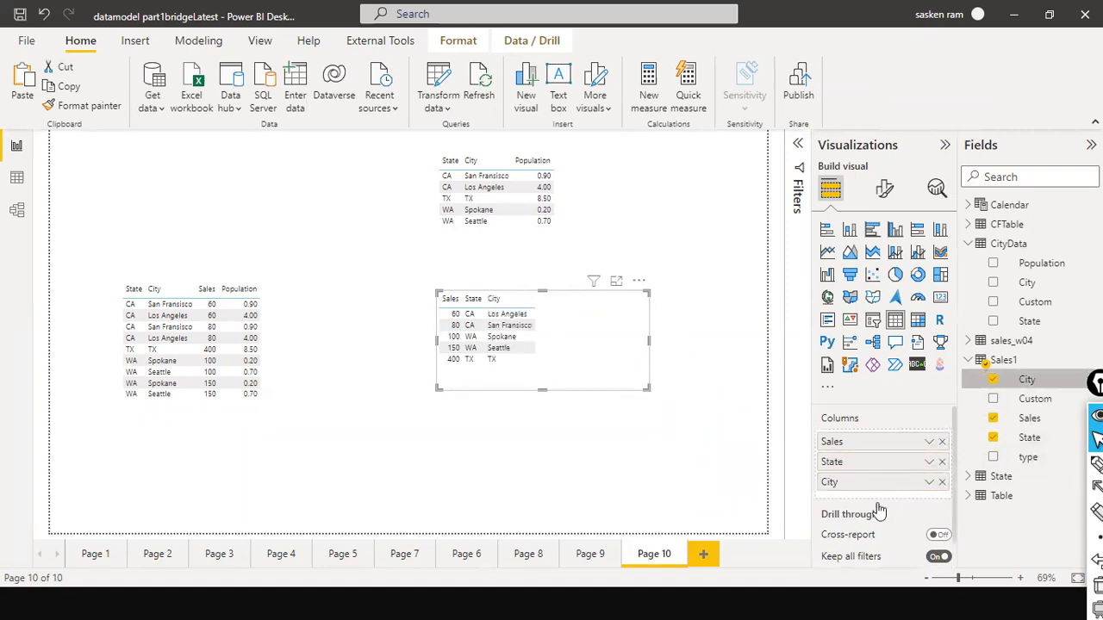
drag(888, 447, 879, 497)
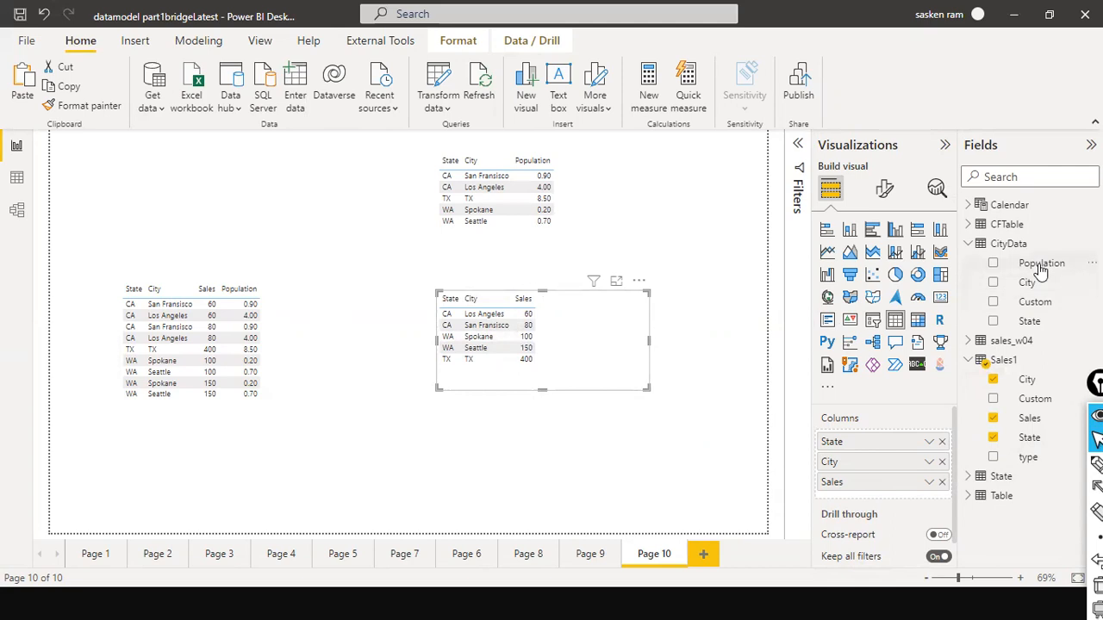
Add Population from CityData to the State, City and Sales table, and lengthen the visual until all its rows fit
drag(1039, 264, 615, 323)
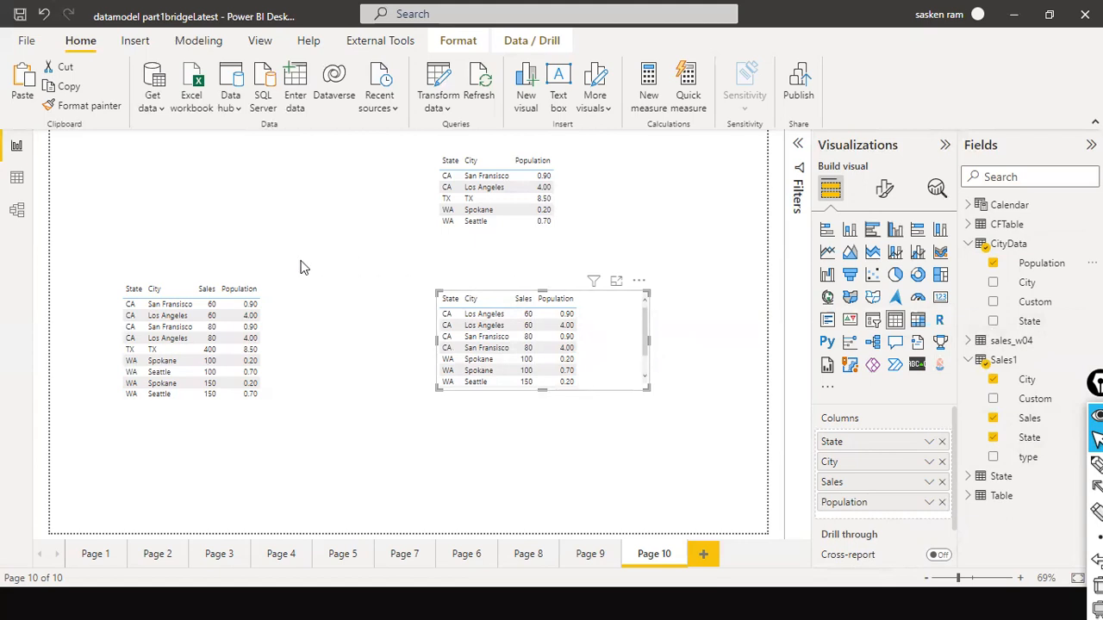
click(638, 282)
click(719, 243)
drag(534, 431, 537, 428)
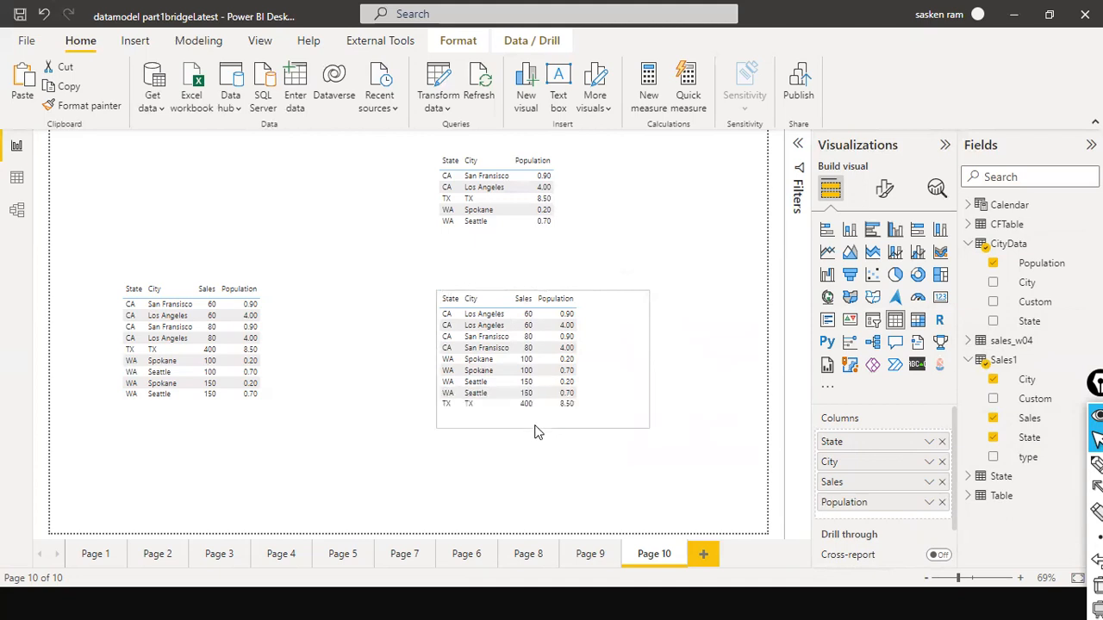
click(412, 458)
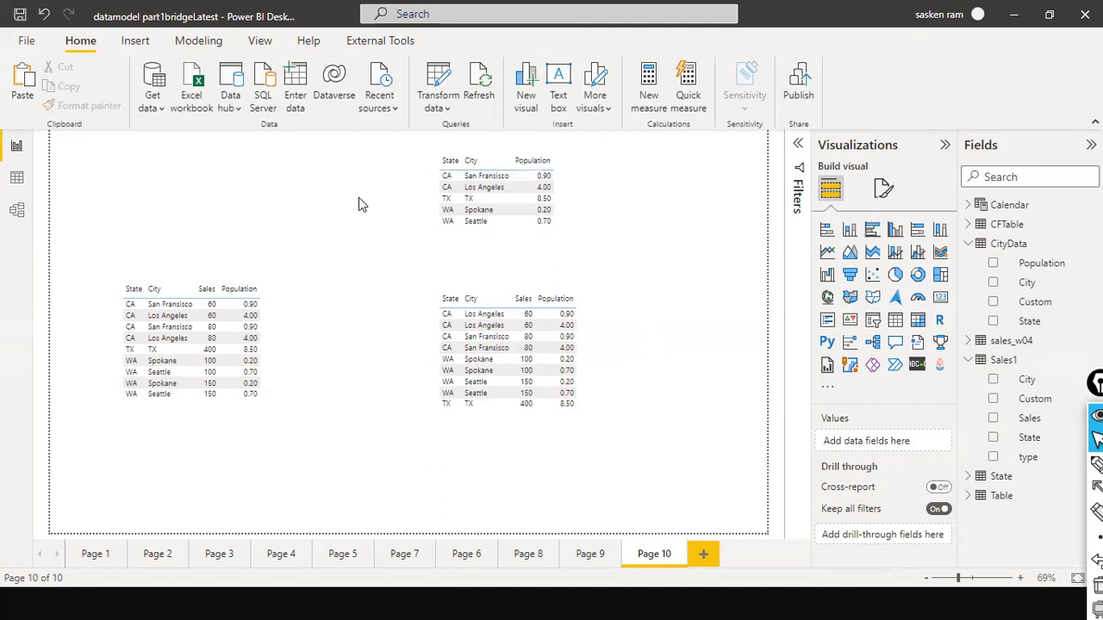
Move the State, City and Population table to the page's top edge, above the first table
drag(580, 212, 346, 190)
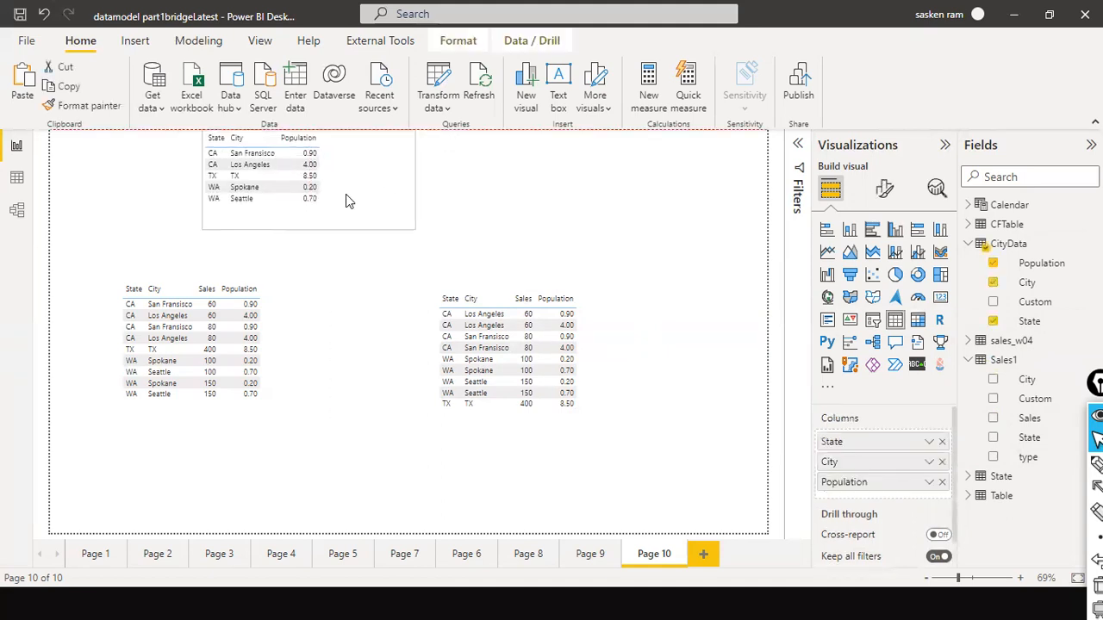
drag(832, 445, 834, 497)
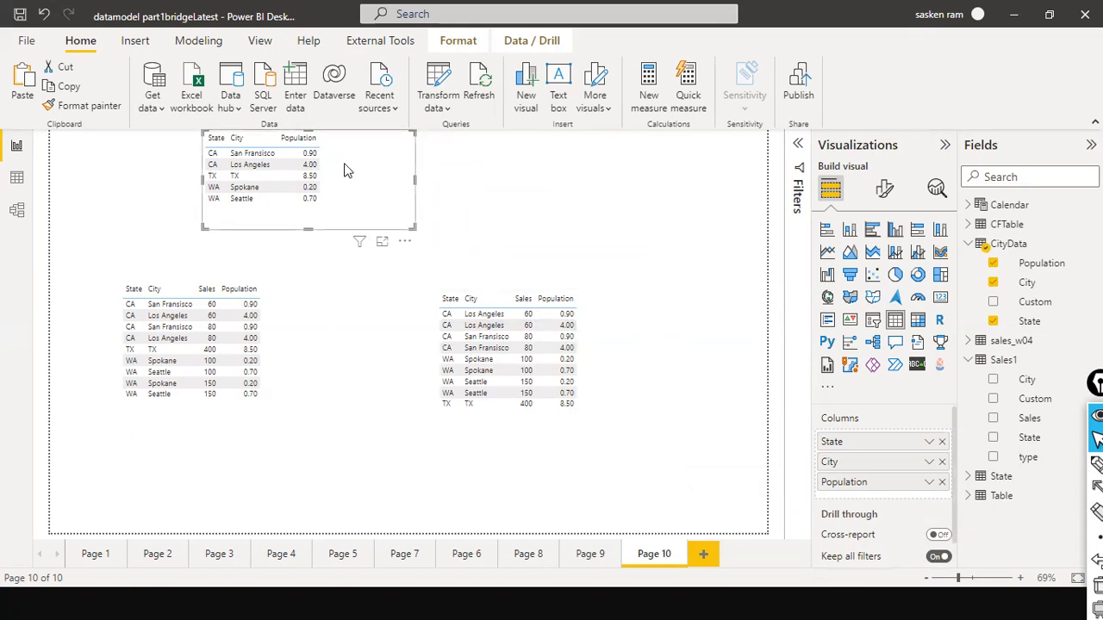
drag(348, 165, 361, 185)
drag(654, 216, 576, 182)
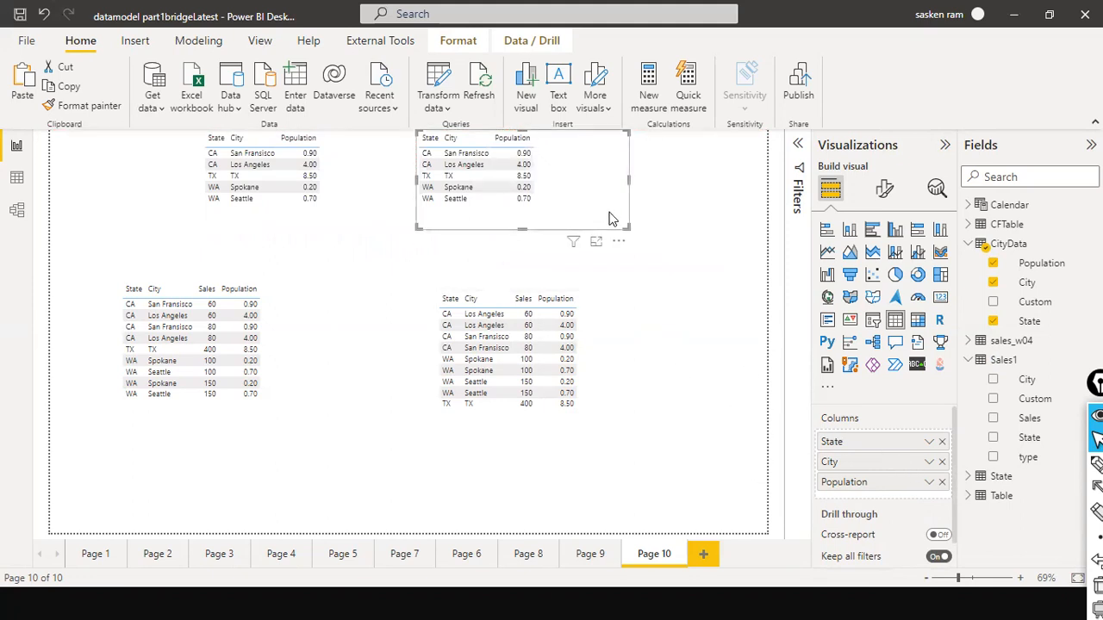
drag(610, 218, 617, 235)
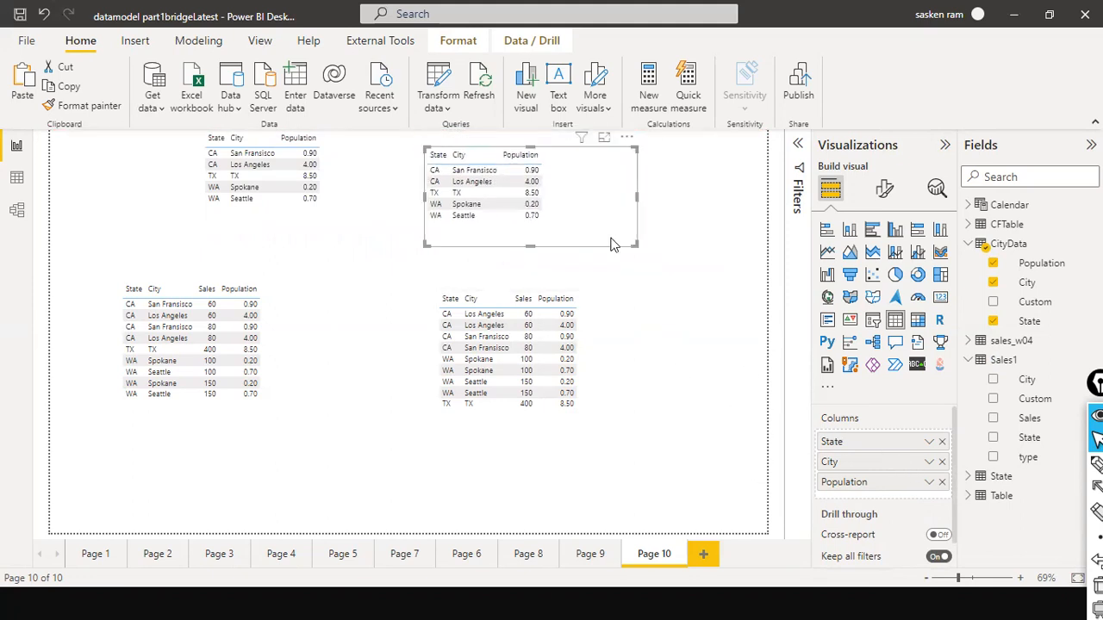
click(626, 138)
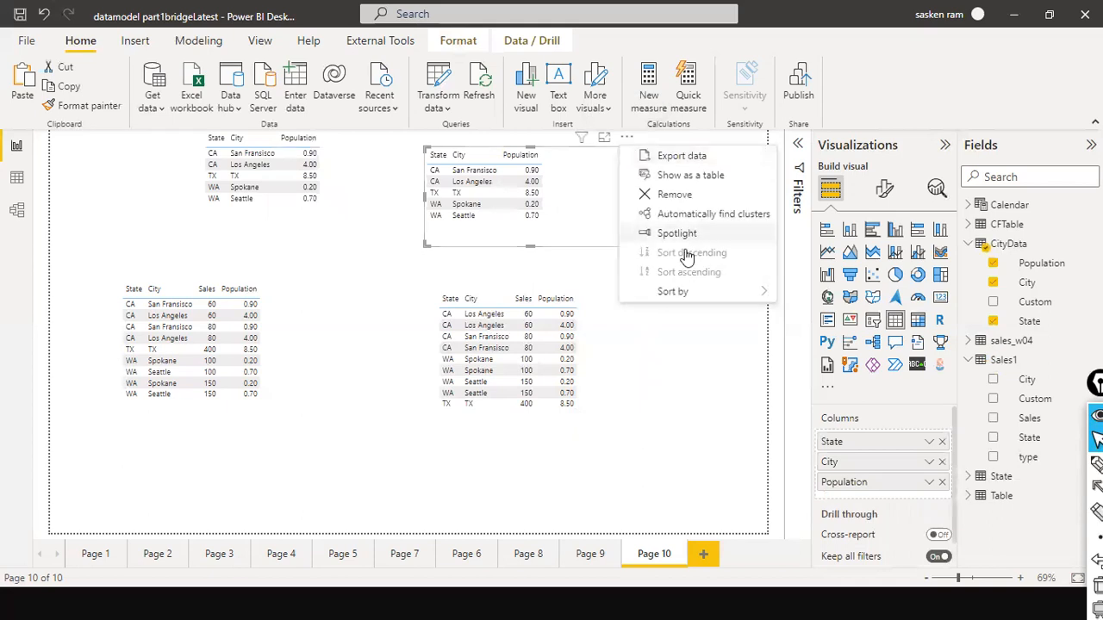
click(702, 196)
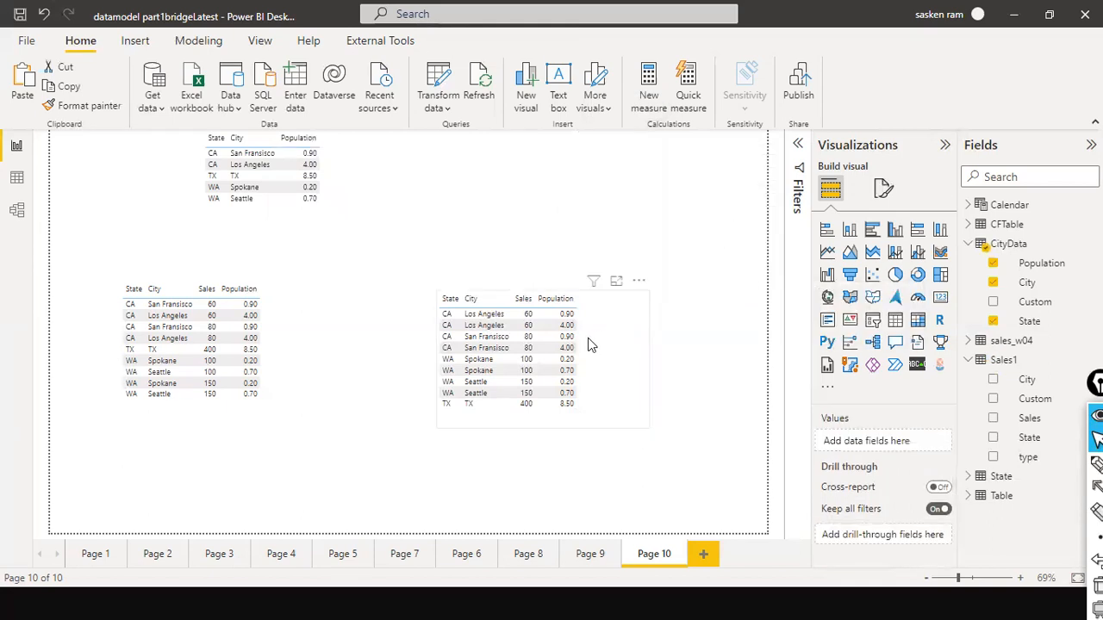
Place a copy of the Sales1-based four-column table above it at the page's top edge, and remove Population from the copy
click(594, 332)
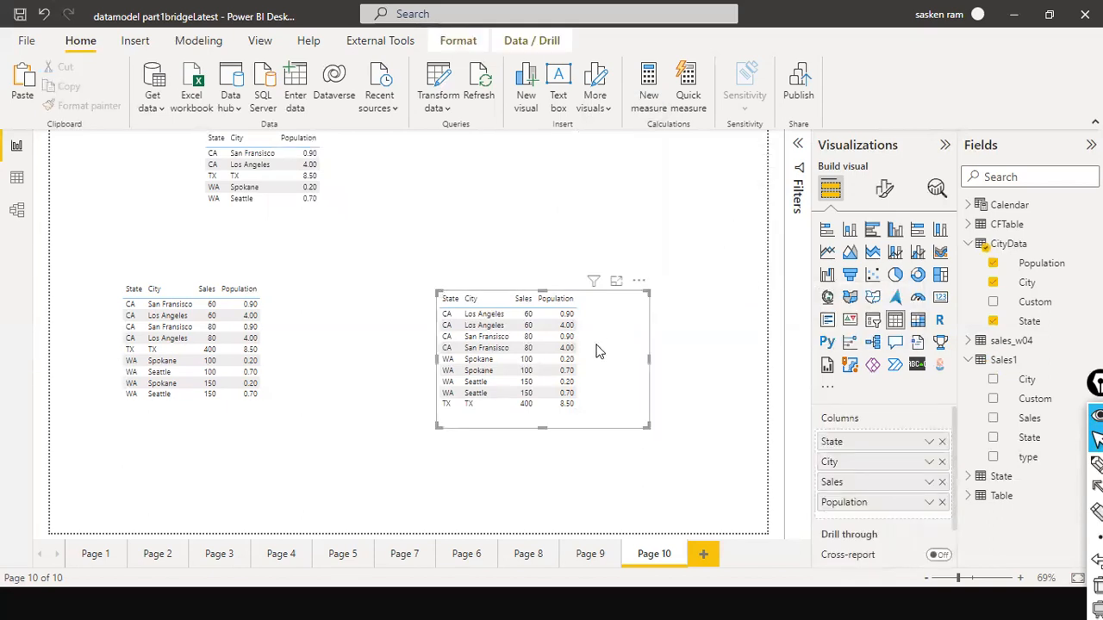
key(ctrl+z)
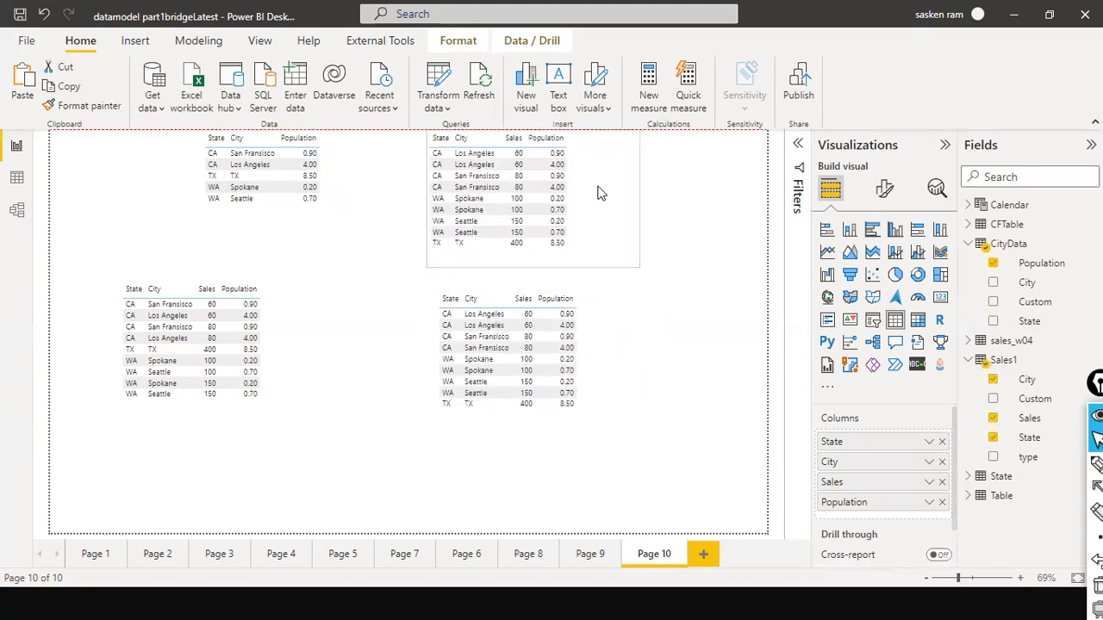
click(942, 502)
click(701, 341)
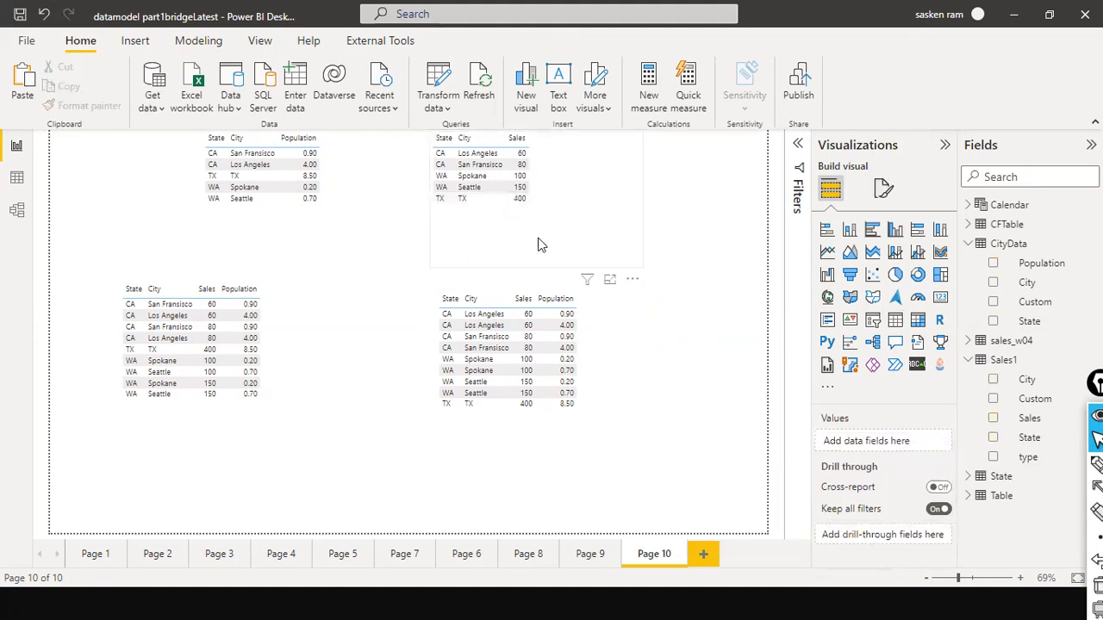
click(540, 268)
click(754, 376)
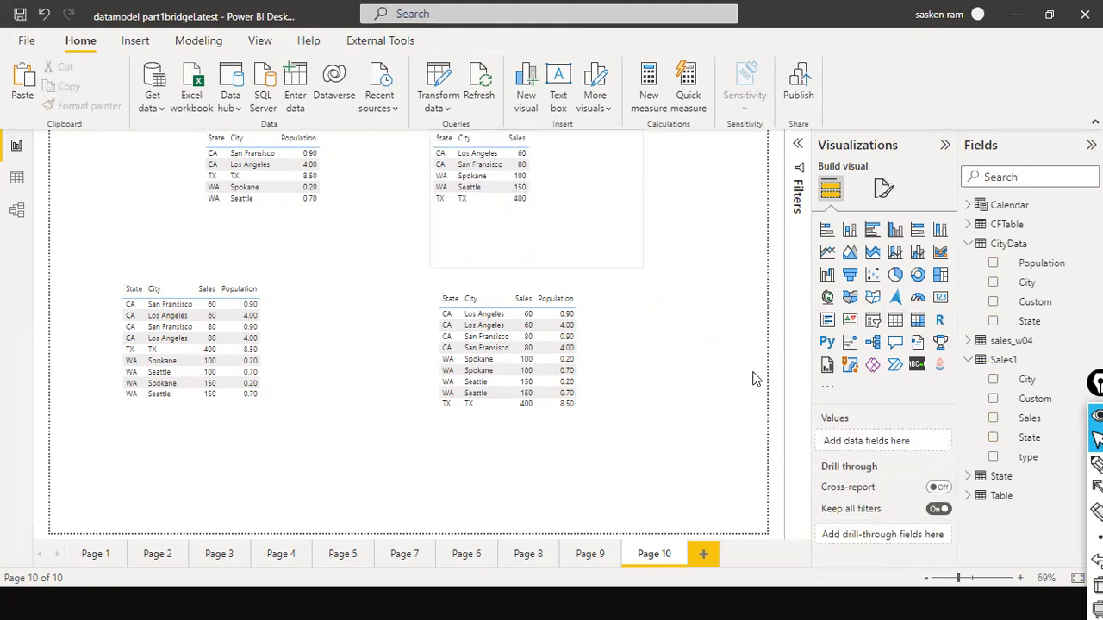
Inspect which fields feed the State, City and Sales table and the four-column table beneath it
click(600, 211)
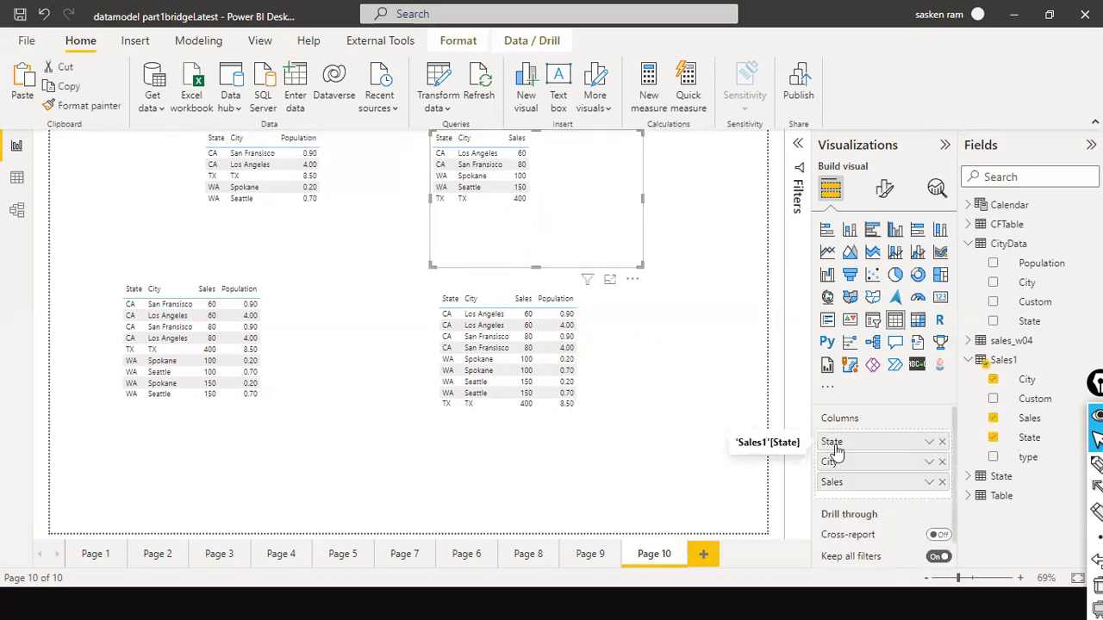
drag(832, 466, 832, 479)
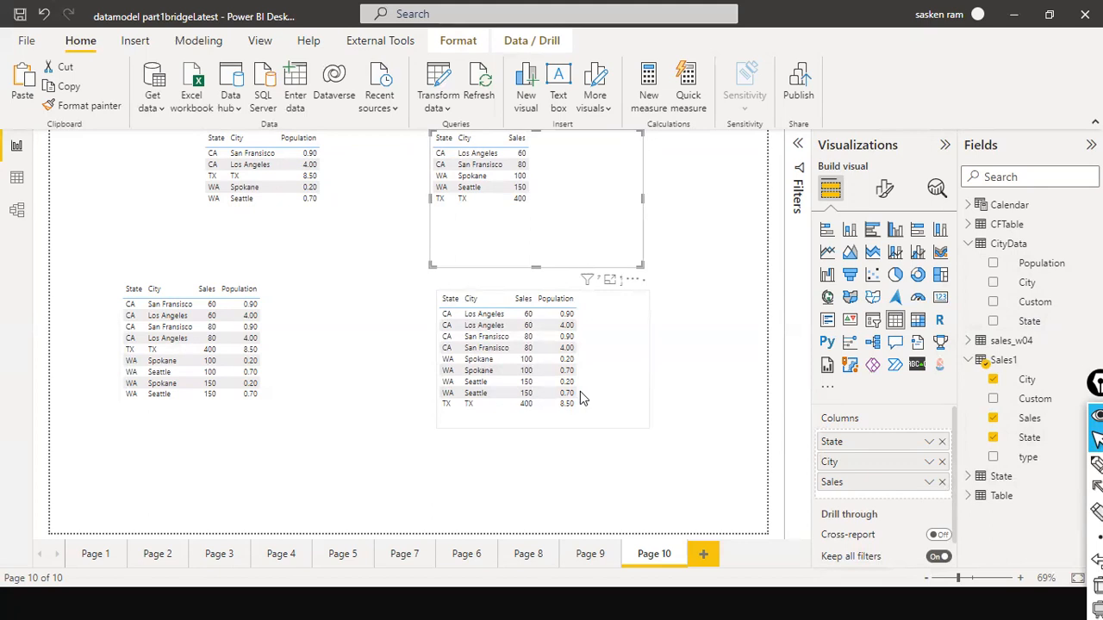
click(677, 339)
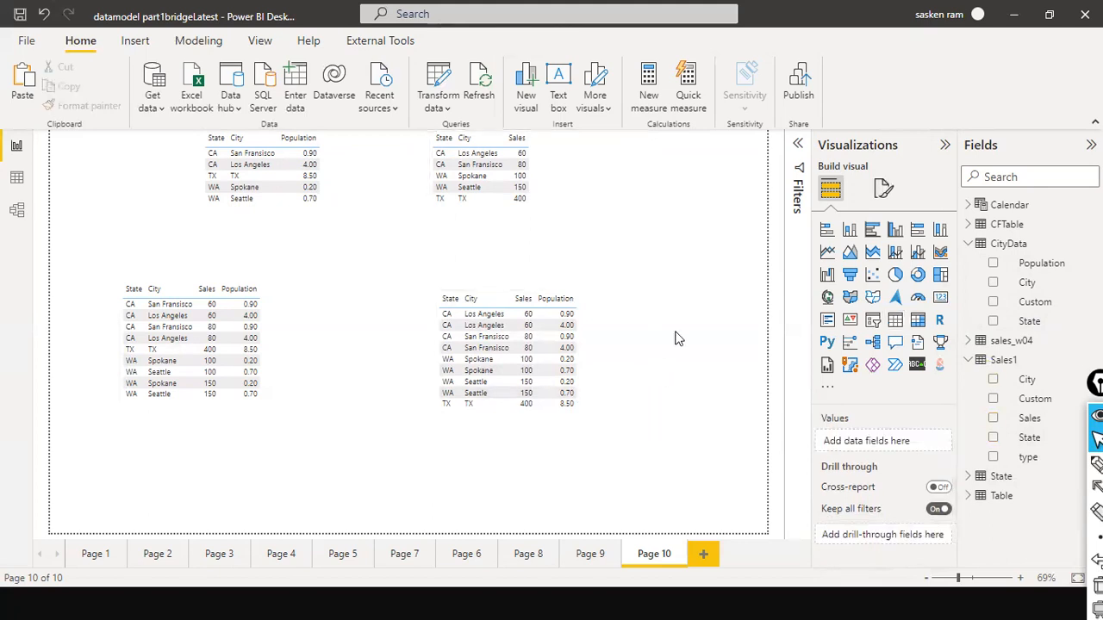
click(628, 359)
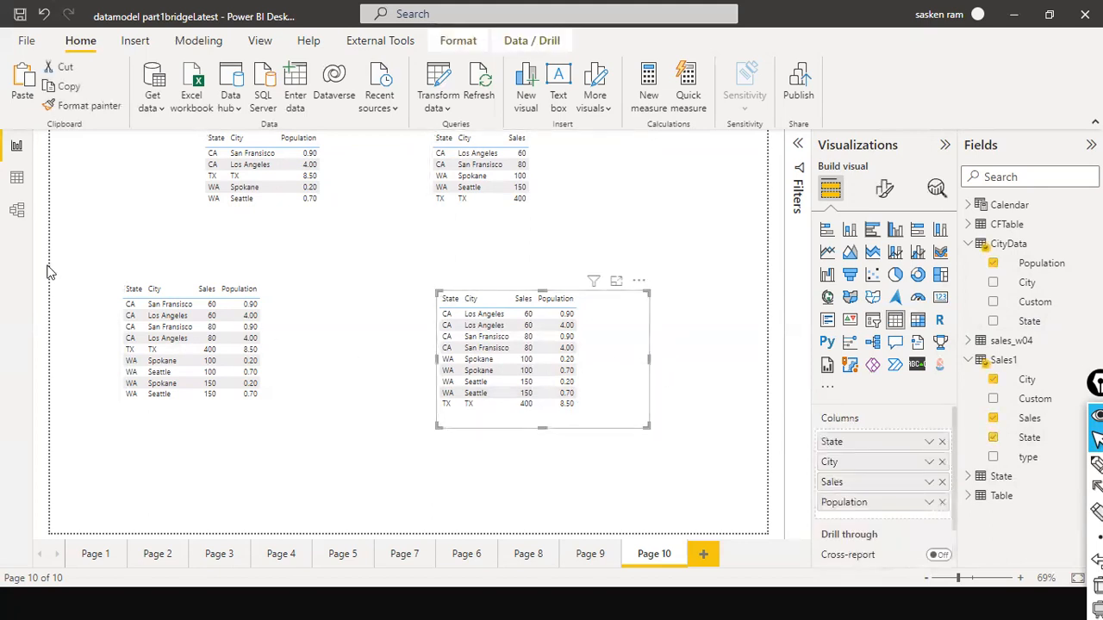
View the source rows of CityData and Sales1, and return to the report page
click(17, 178)
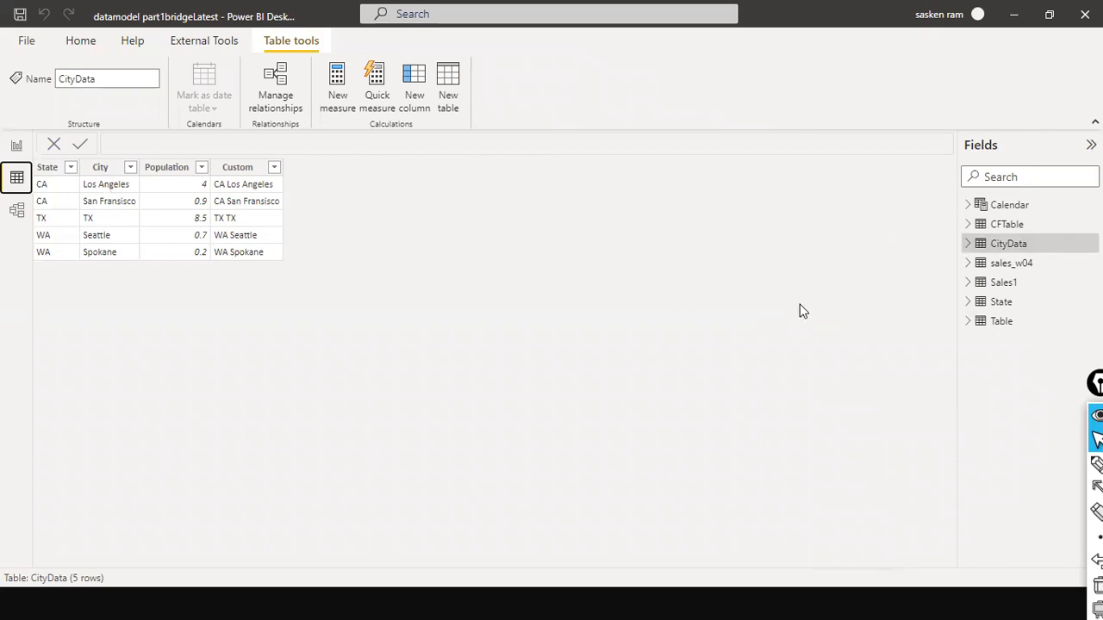
click(1008, 283)
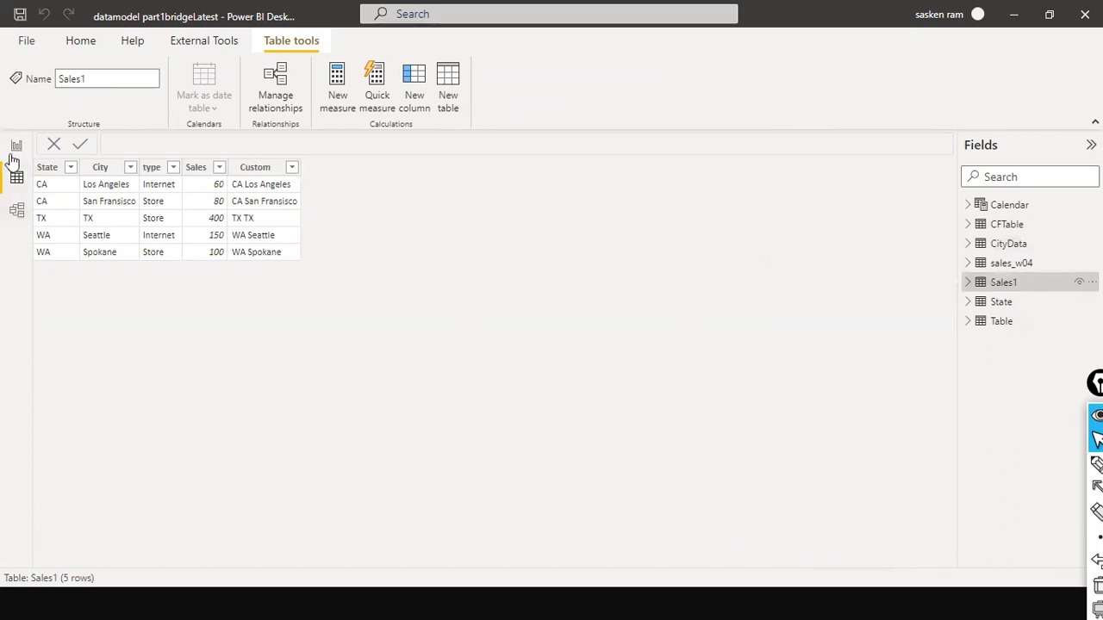
click(17, 147)
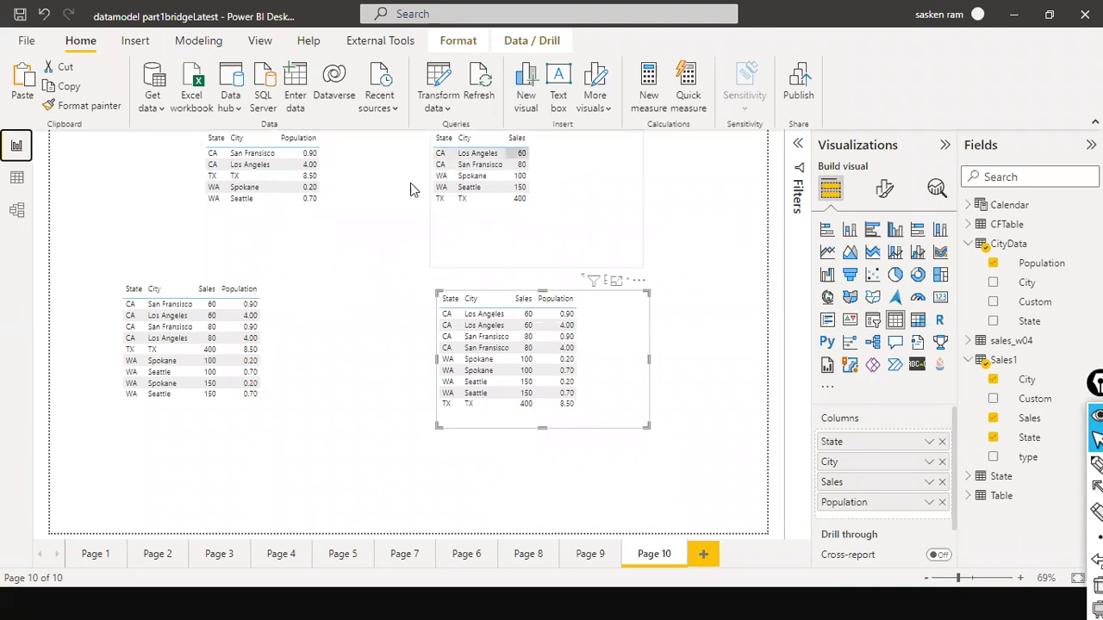
Sort the State, City and Population table by City in ascending order
click(238, 143)
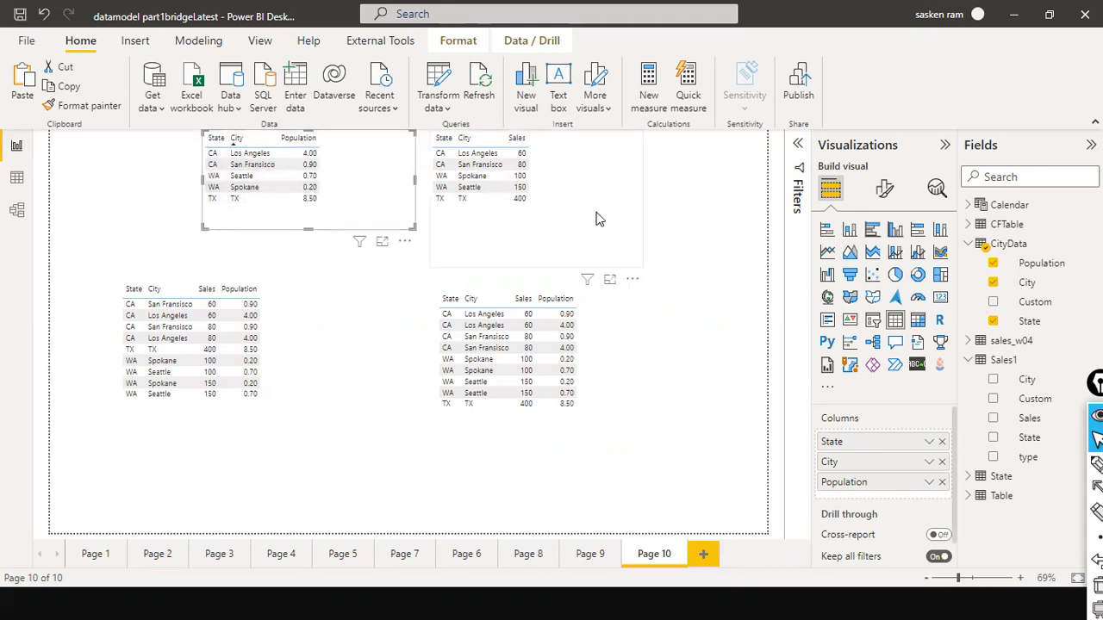
click(750, 214)
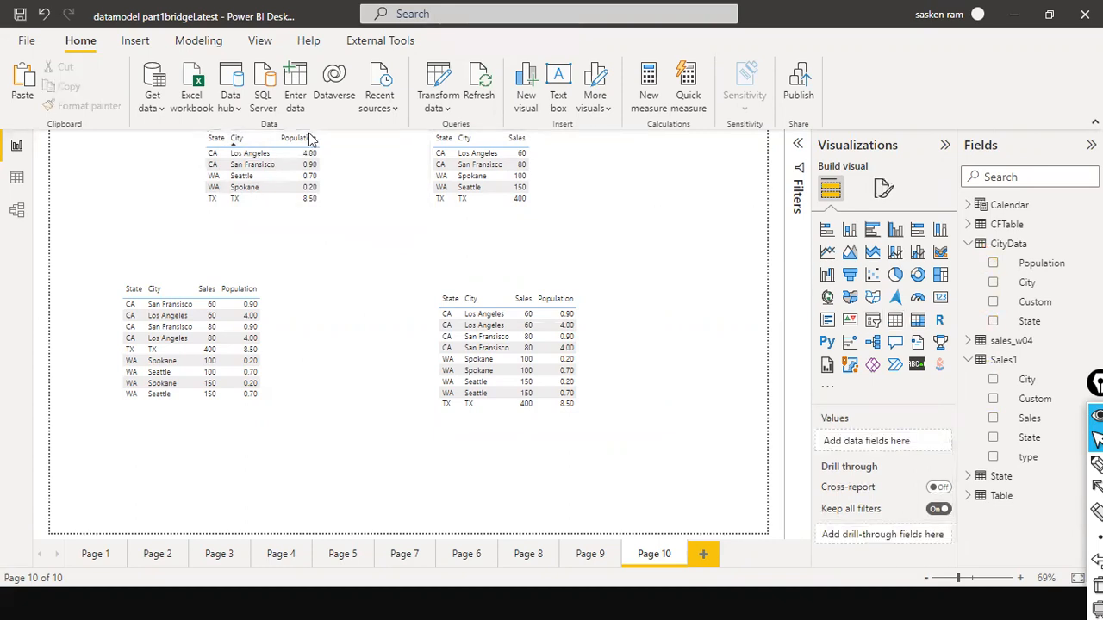
right_click(579, 191)
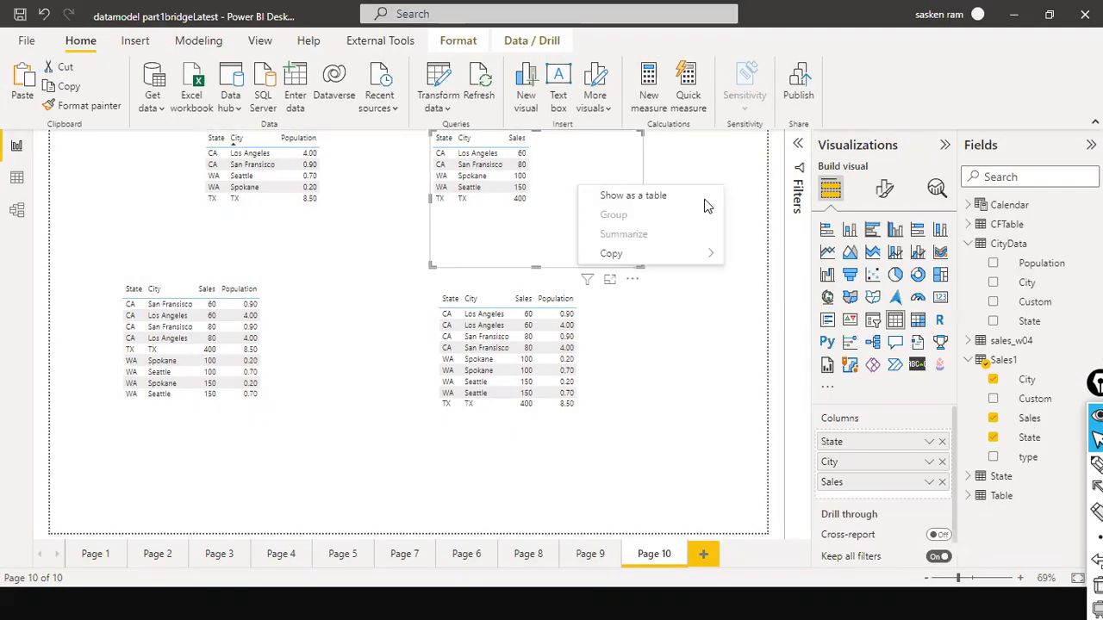
click(743, 403)
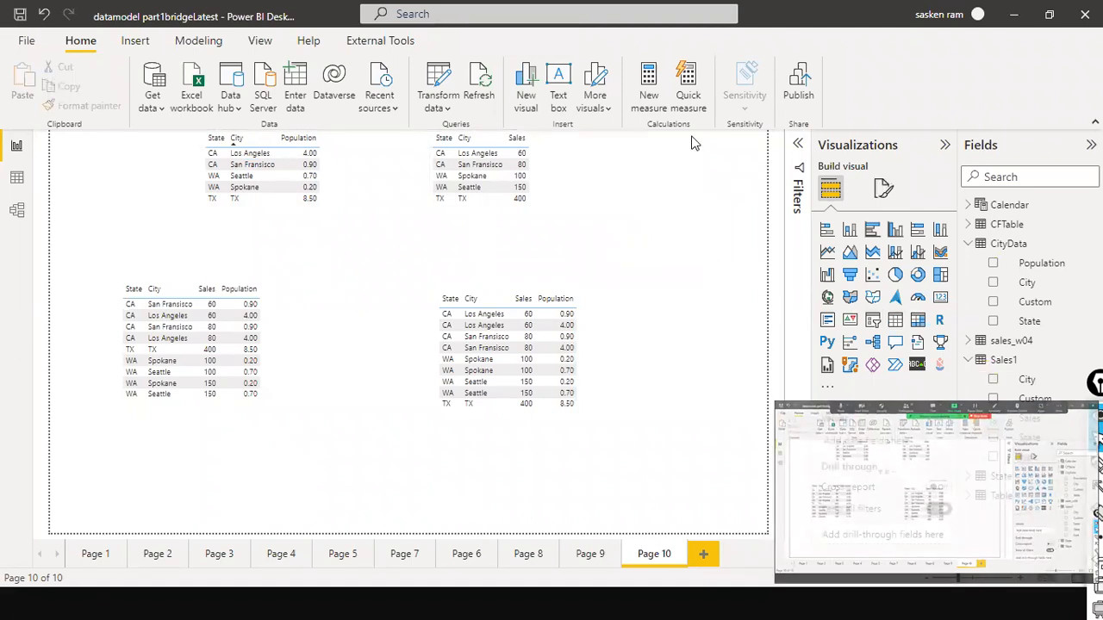
Capture an image of the State, City and Sales table and paste it into a new Paint drawing
key(ctrl+Print)
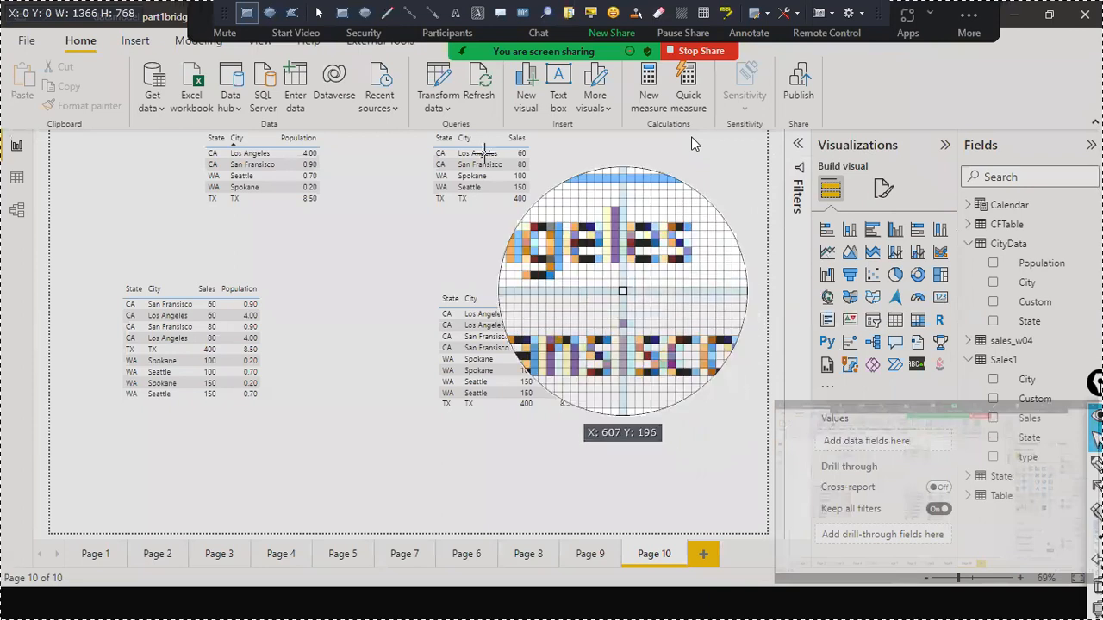
drag(424, 129, 545, 229)
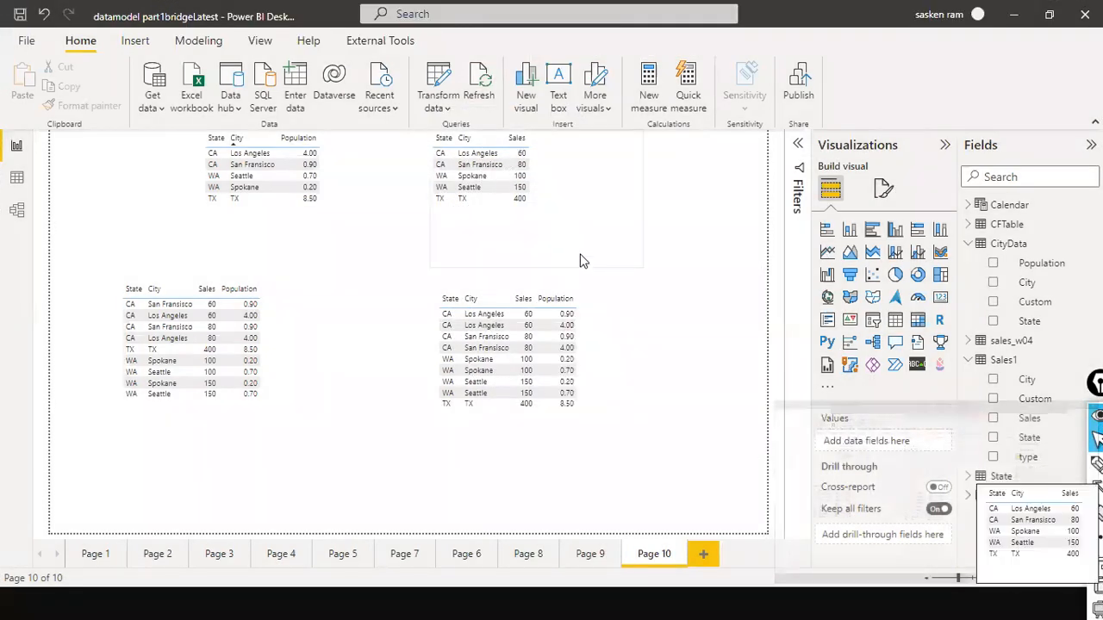
key(super)
text(mdpaint)
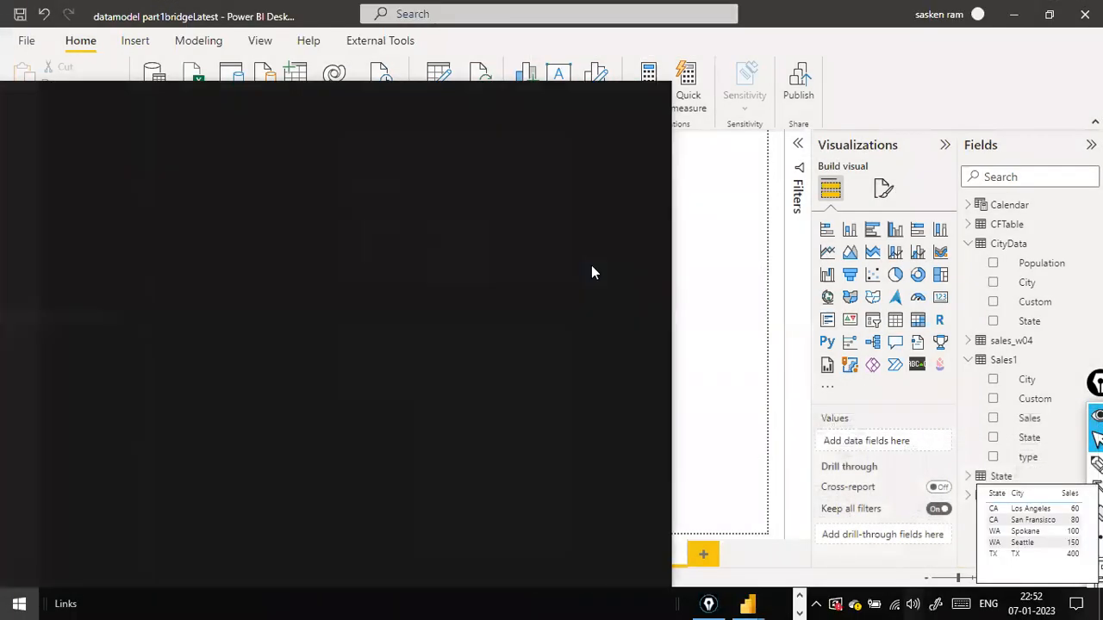
key(BackSpace)
key(BackSpace)
key(BackSpace)
key(BackSpace)
key(BackSpace)
key(BackSpace)
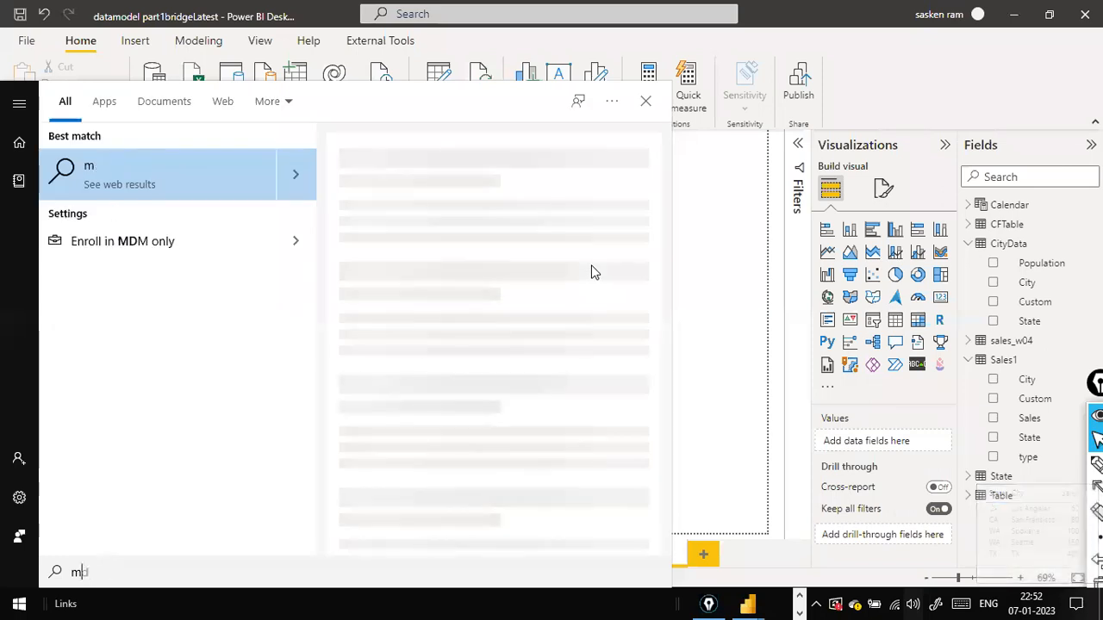
text(spaint)
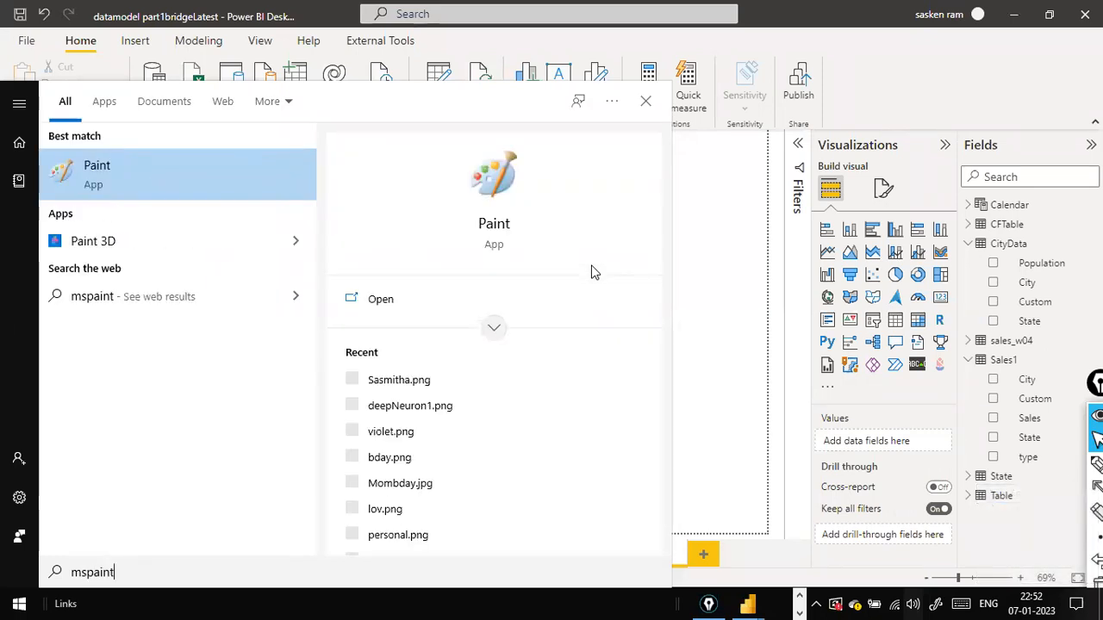
key(Return)
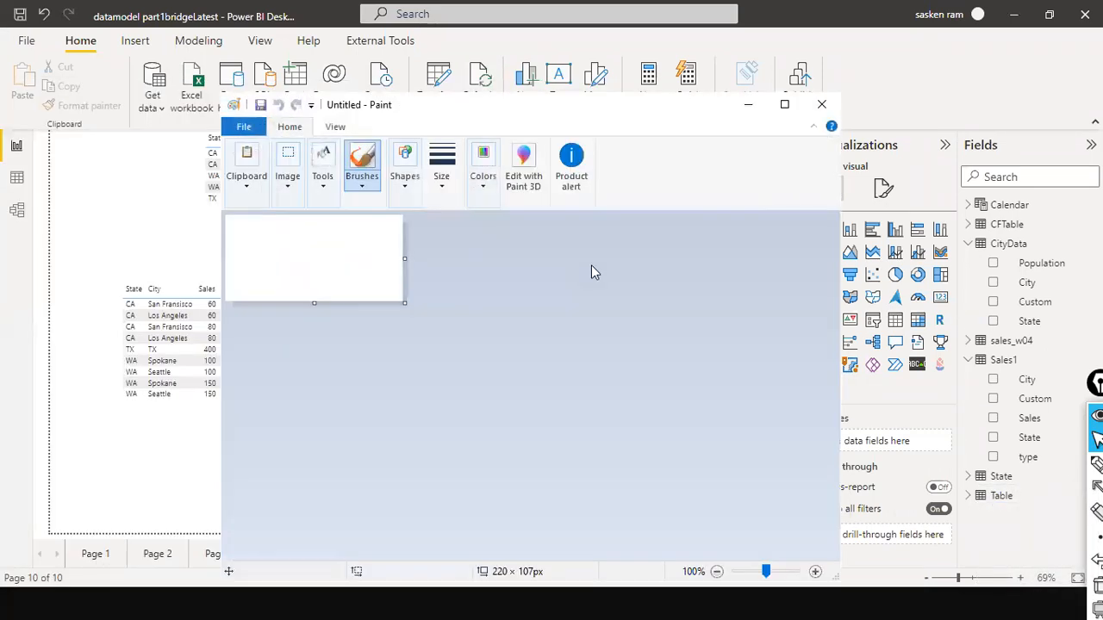
key(ctrl+v)
click(591, 265)
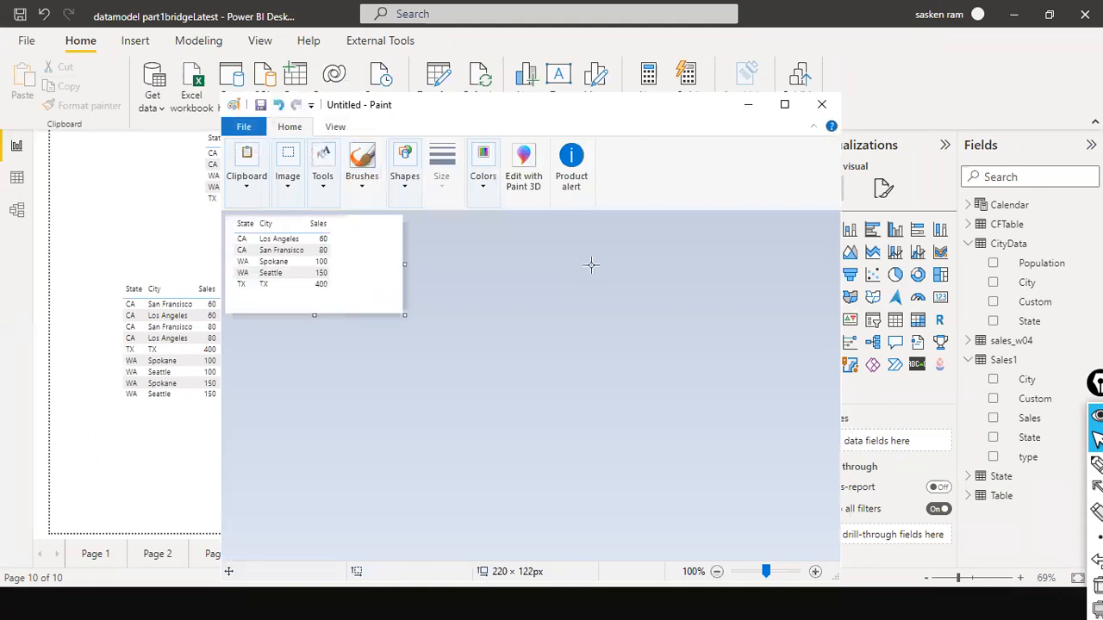
Capture the Population column of the State, City and Population table and place it beside the Sales column in the Paint drawing
key(alt+Tab)
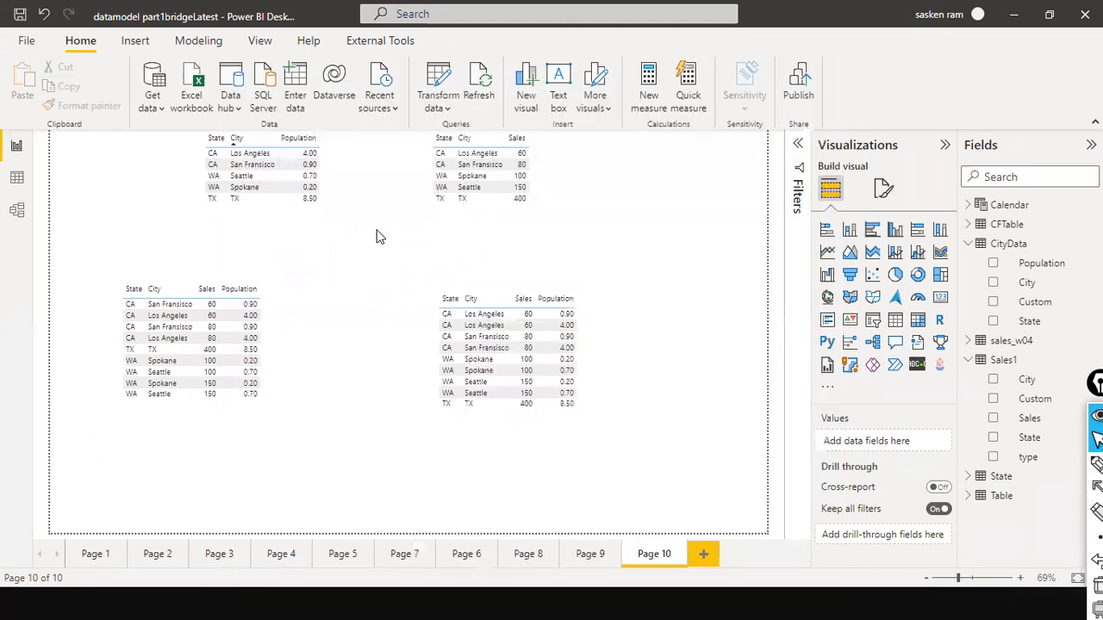
key(Print)
drag(276, 134, 327, 207)
key(alt+Tab)
key(ctrl+v)
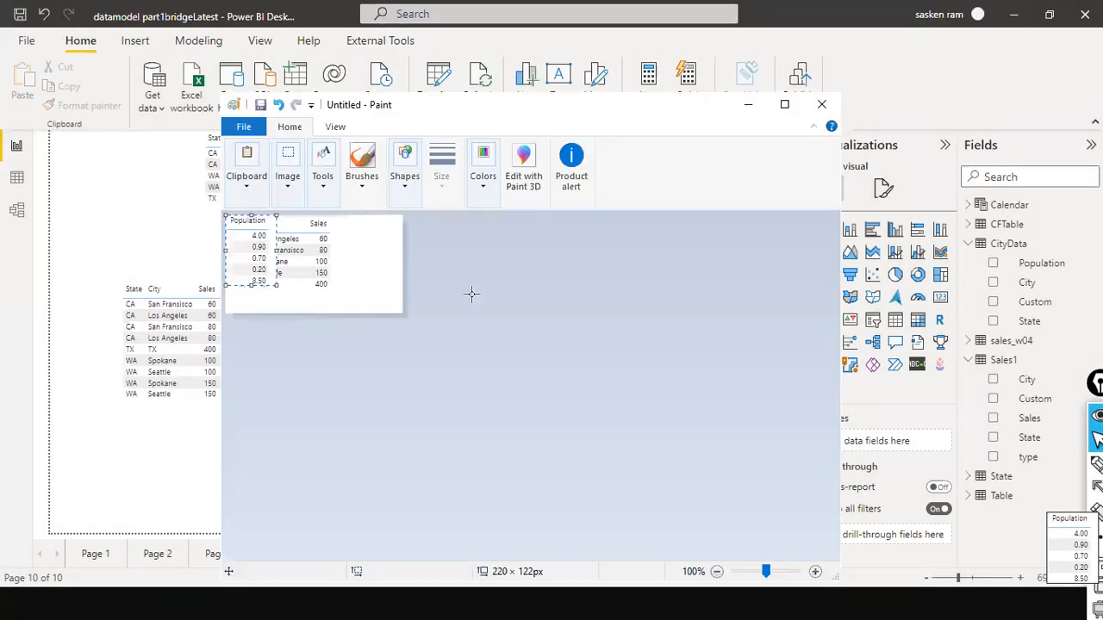
drag(271, 220, 374, 224)
click(483, 264)
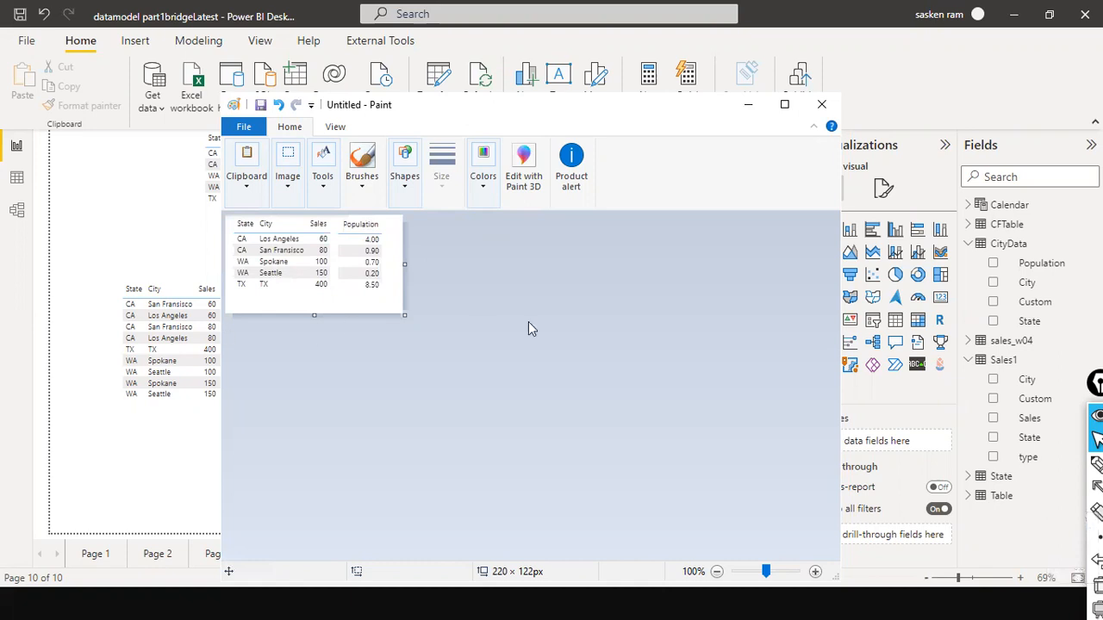
Compare the combined picture in Paint with the report tables, and check the source rows of Sales1
click(112, 205)
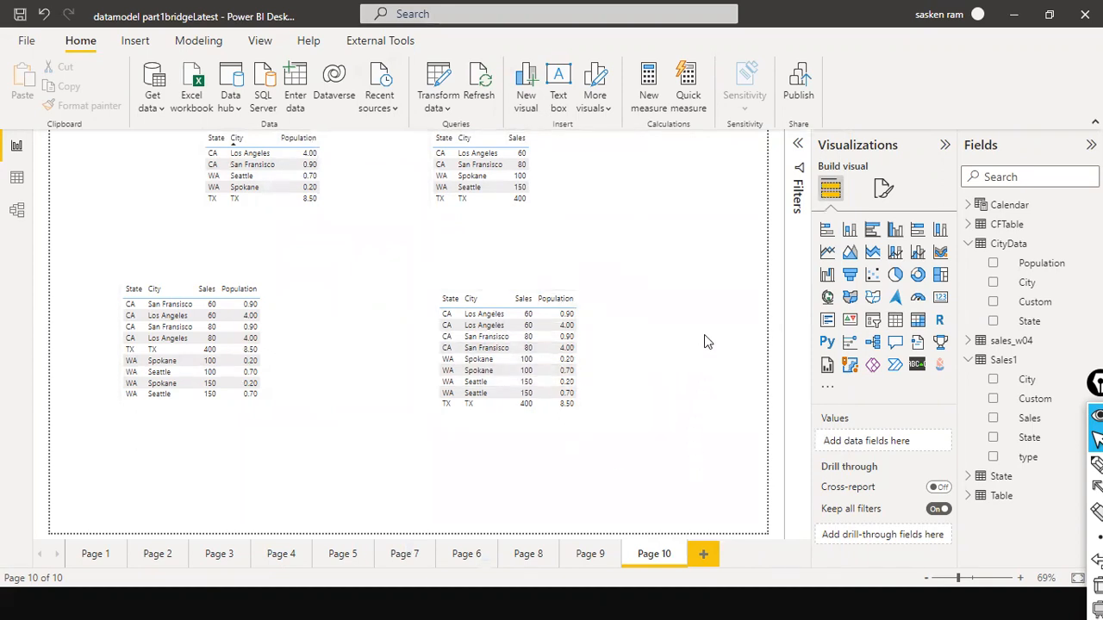
key(alt+Tab)
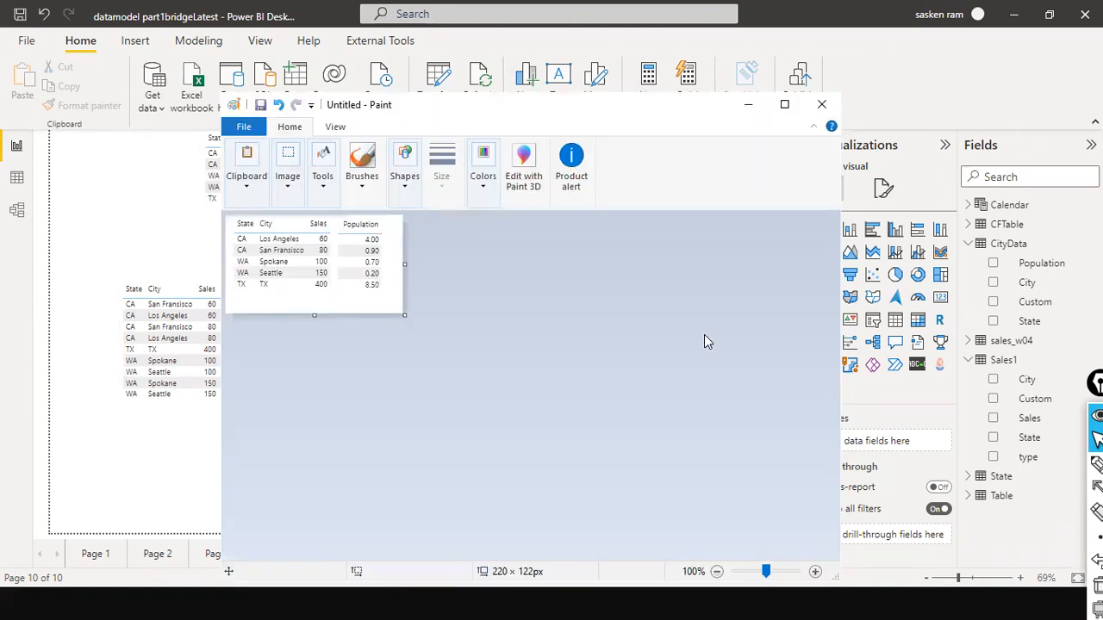
key(alt+Tab)
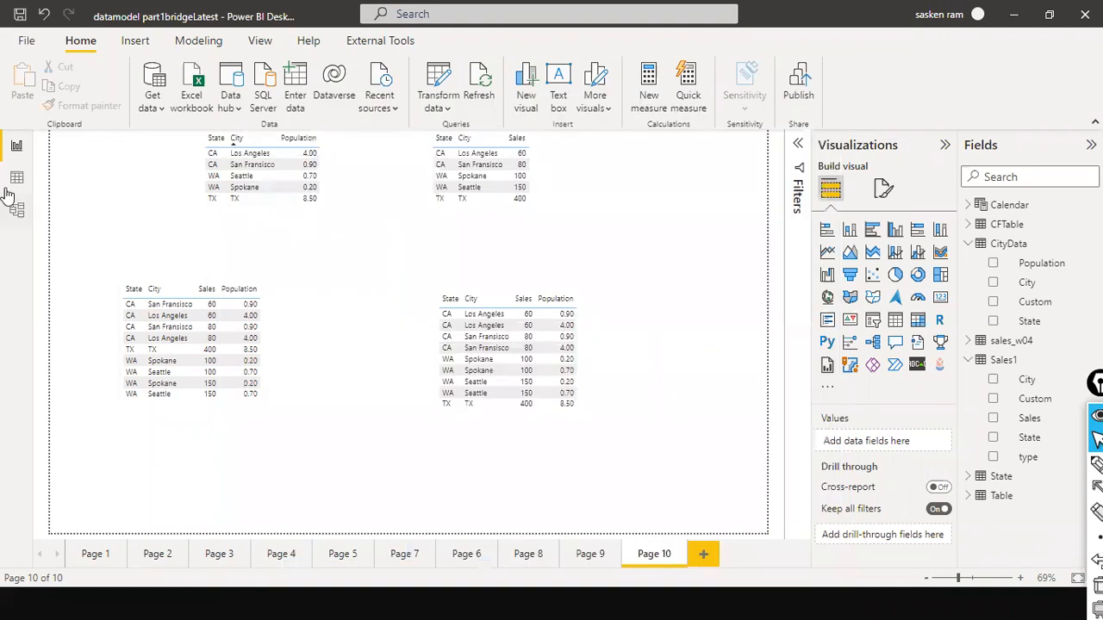
click(17, 177)
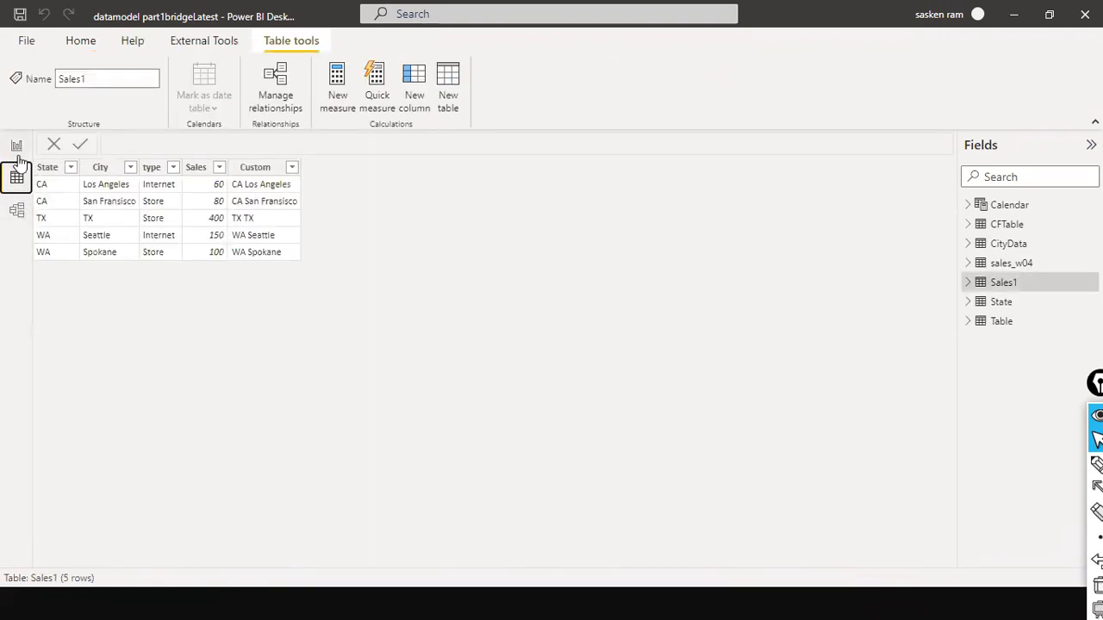
click(18, 156)
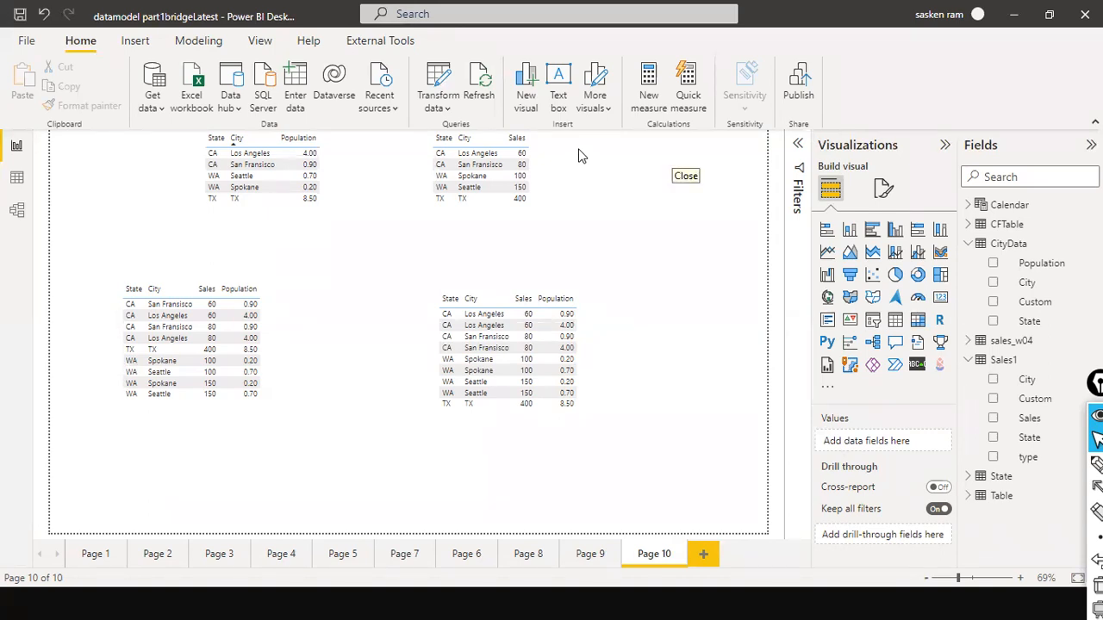
Shrink the State, City and Sales table's frame and place an empty slicer beside it
click(639, 267)
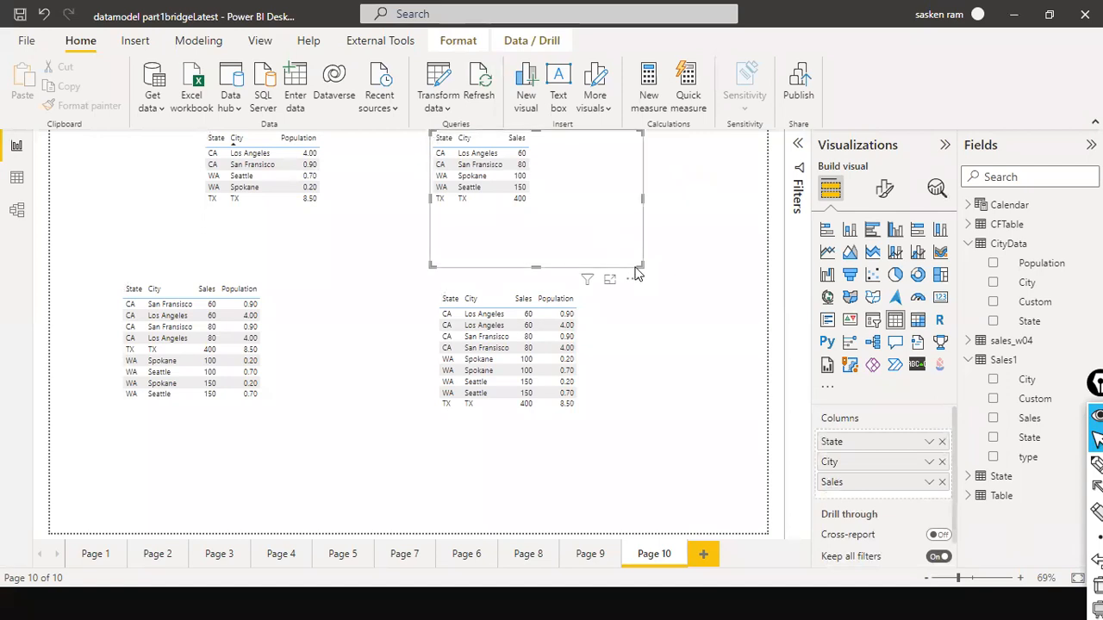
click(648, 254)
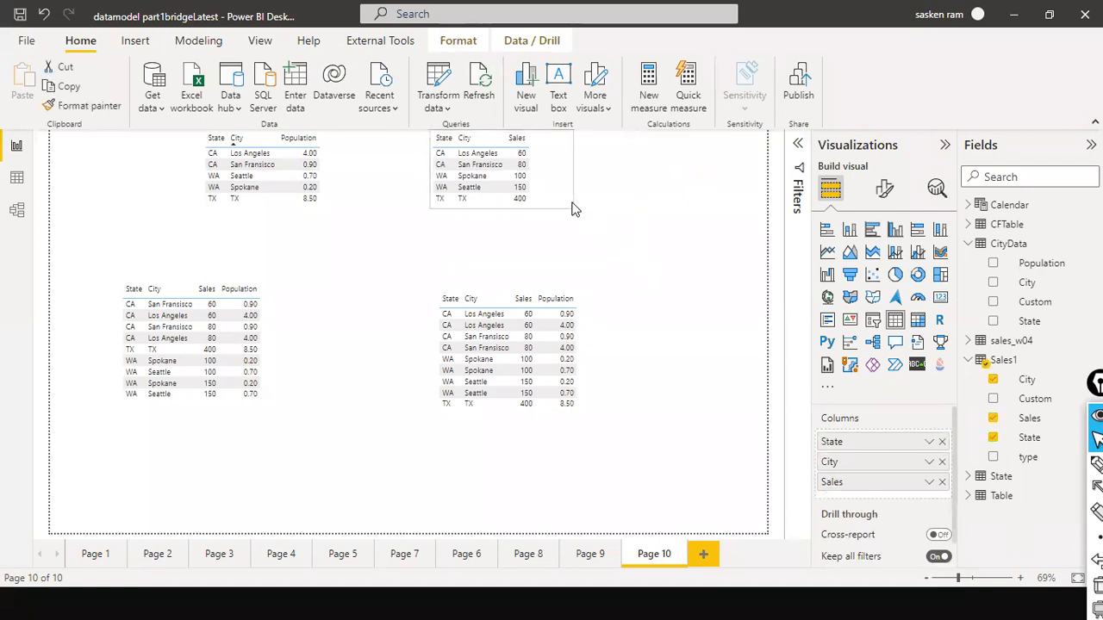
click(872, 319)
drag(187, 202, 665, 213)
click(666, 308)
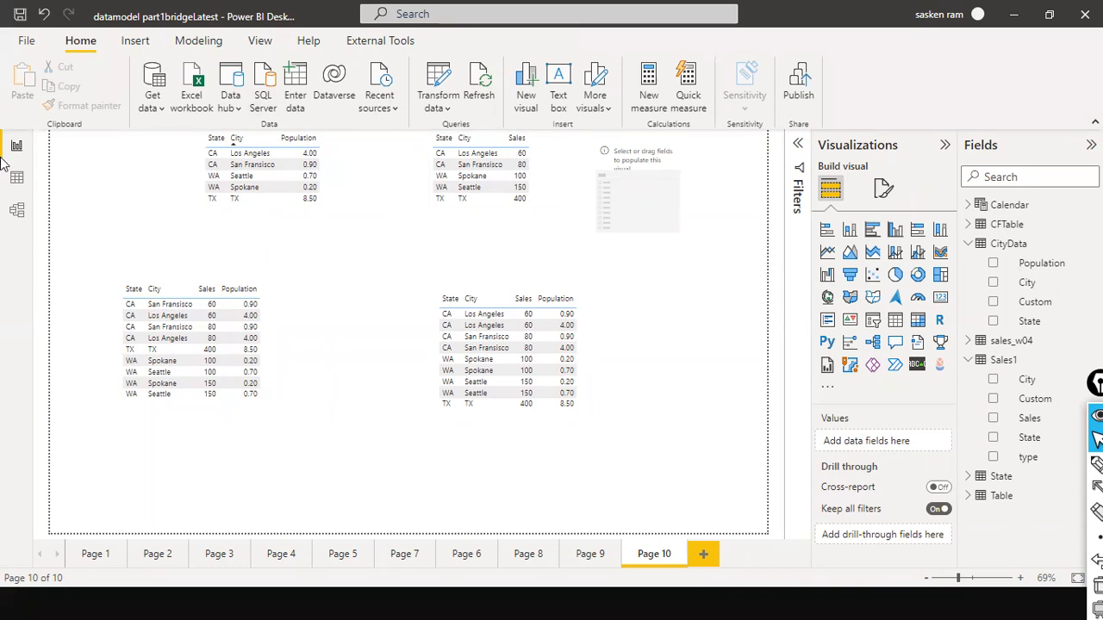
View the source rows of CityData and Sales1 to compare their State and City columns
click(16, 178)
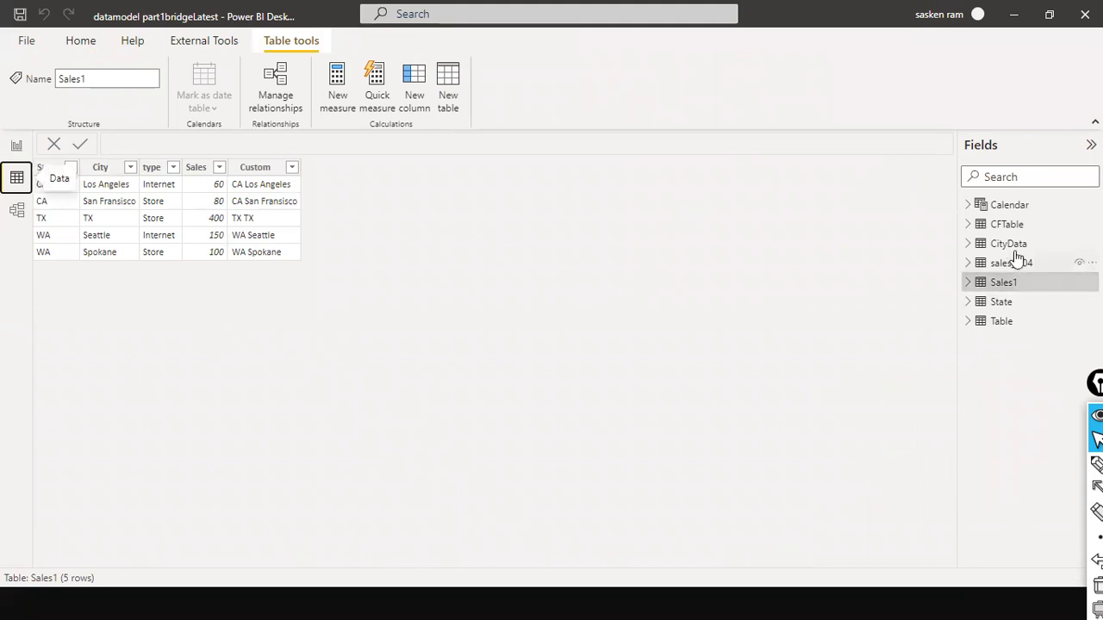
click(1025, 249)
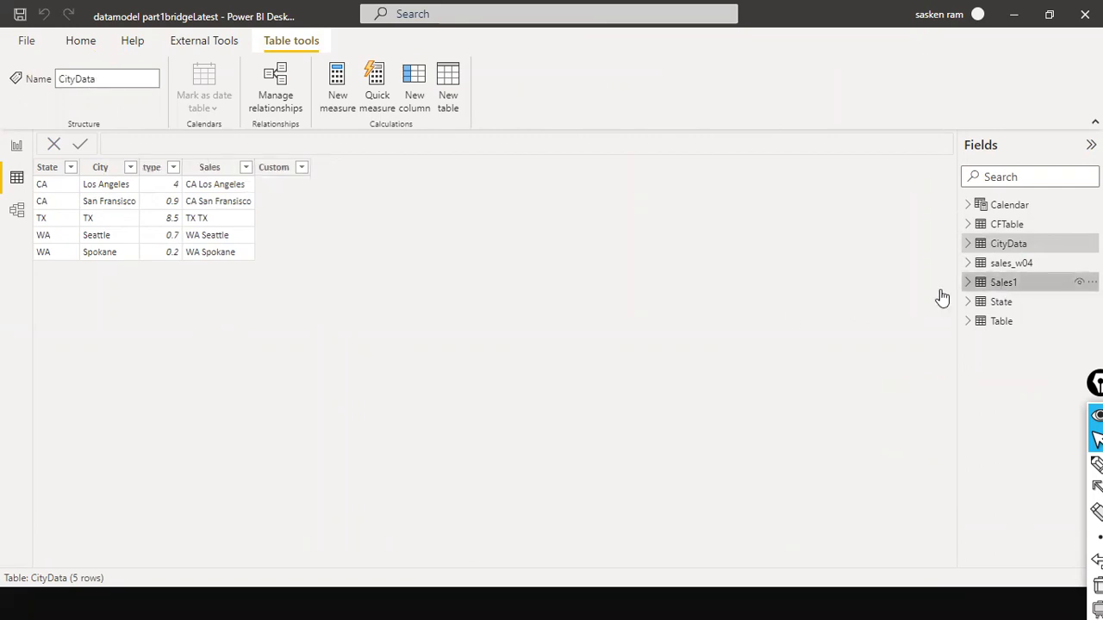
click(1002, 289)
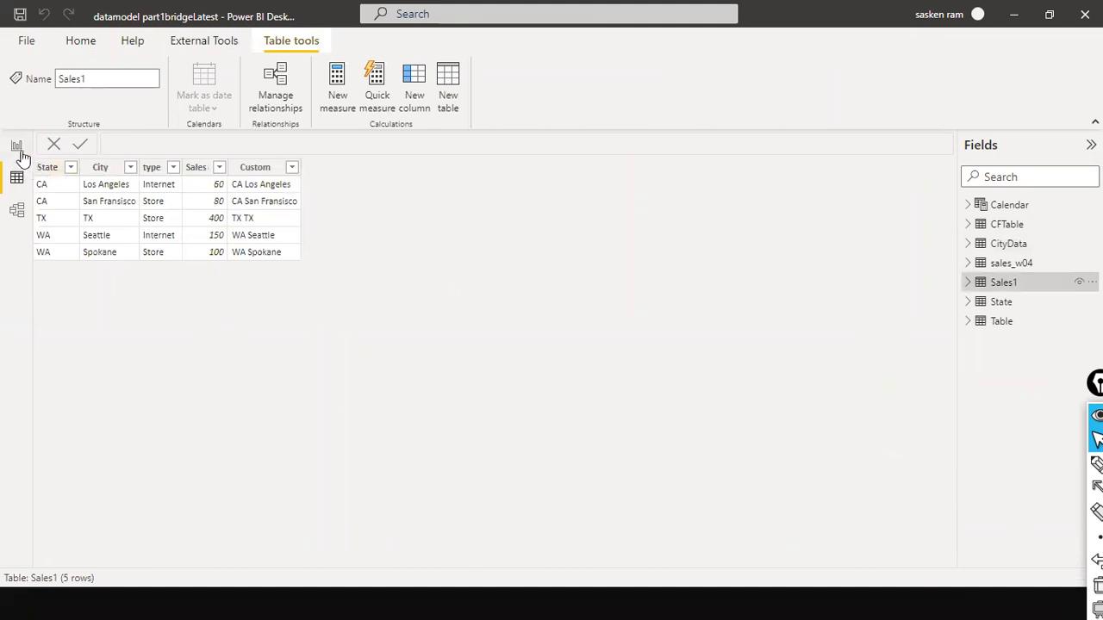
Delete the State relationship between Sales1 and CityData in the model, and relate the two tables by City instead
click(17, 209)
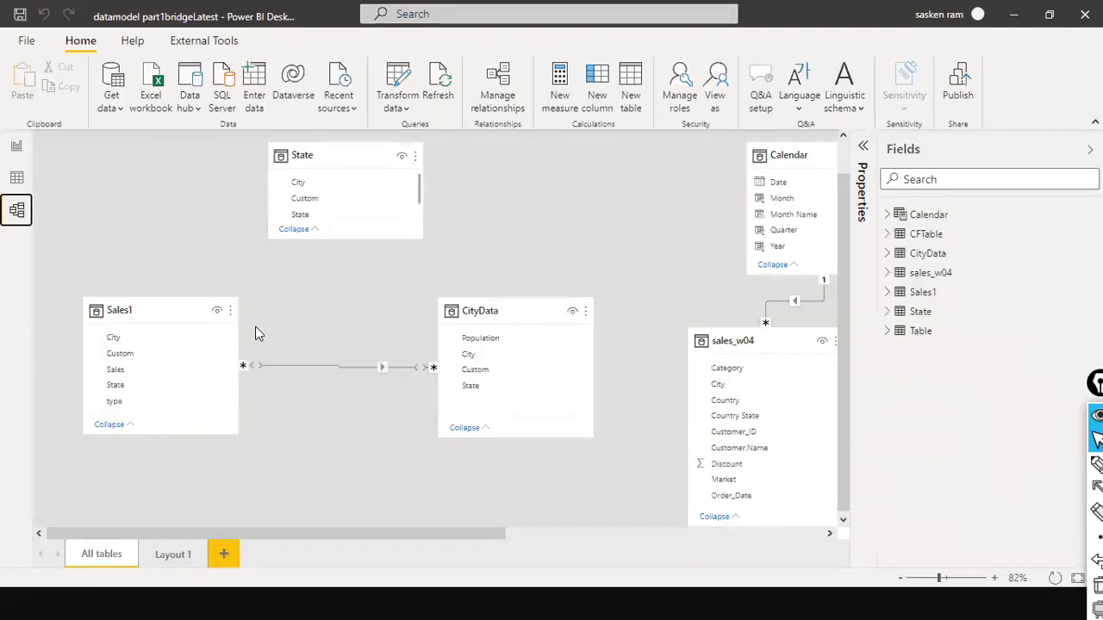
right_click(344, 369)
click(353, 377)
click(633, 331)
drag(113, 338, 472, 362)
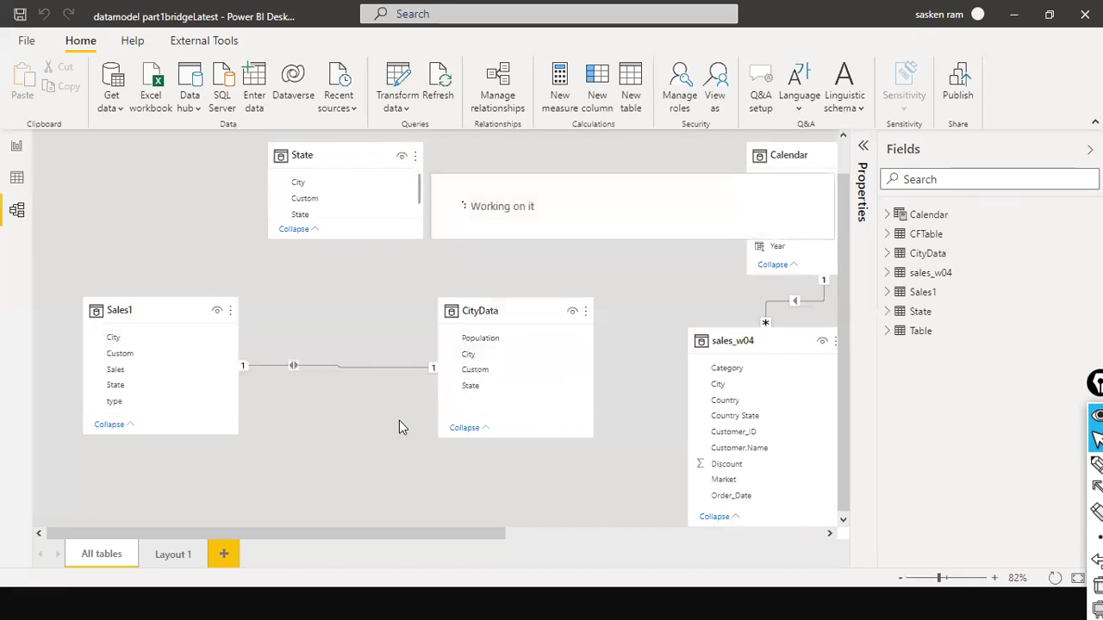
Set the Paint drawing beside the report tables and compare its rows with the two State, City, Sales and Population tables
click(15, 149)
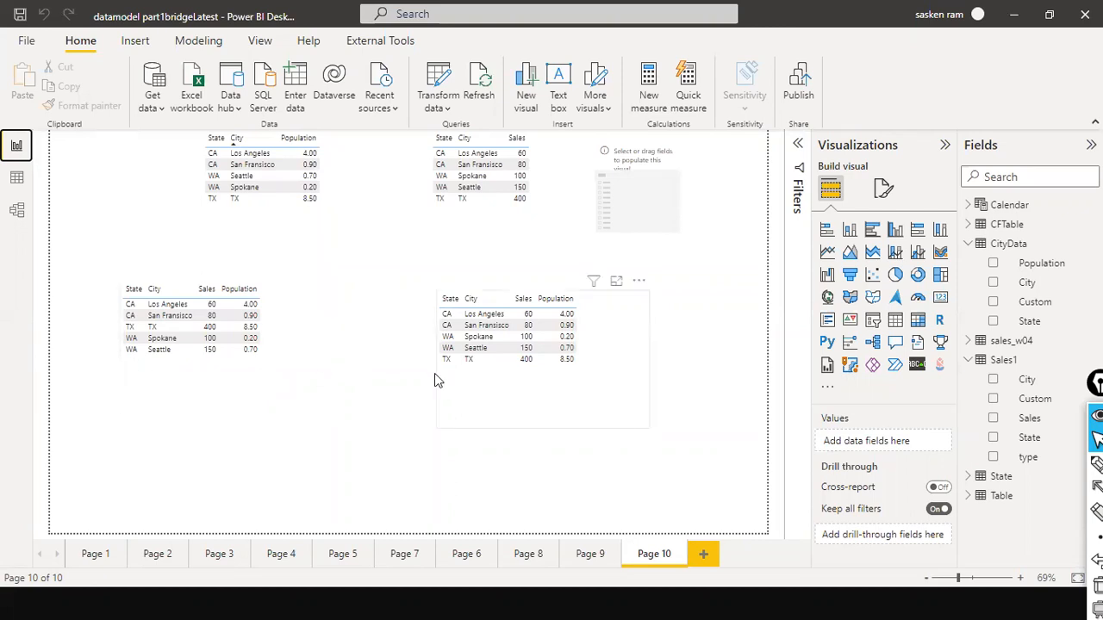
key(super+Tab)
click(689, 163)
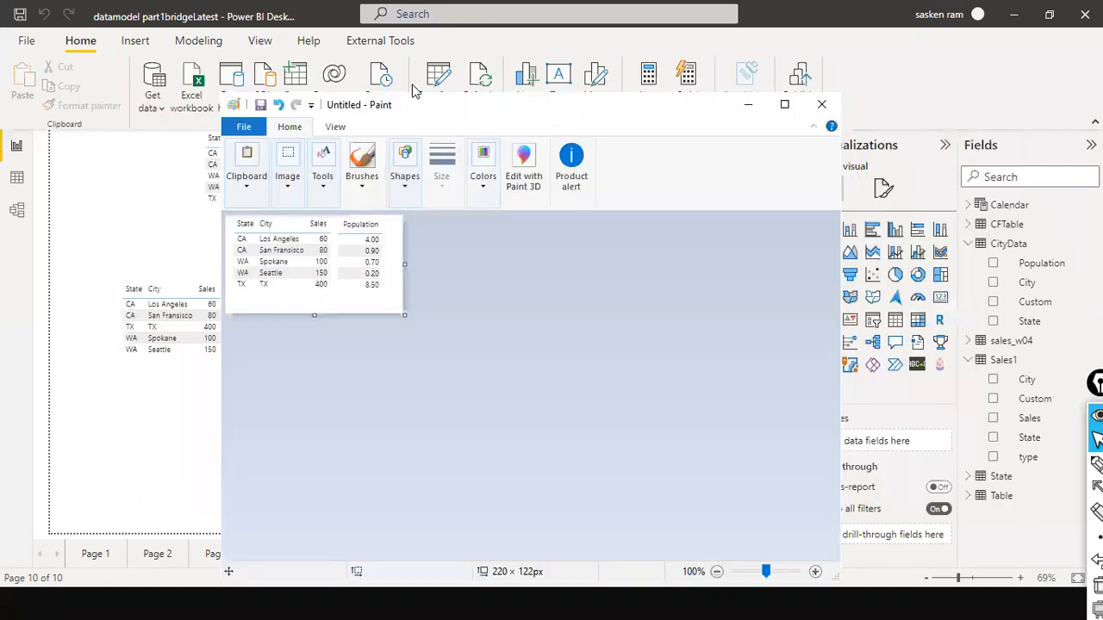
click(1027, 145)
key(alt+Tab)
drag(682, 115, 970, 123)
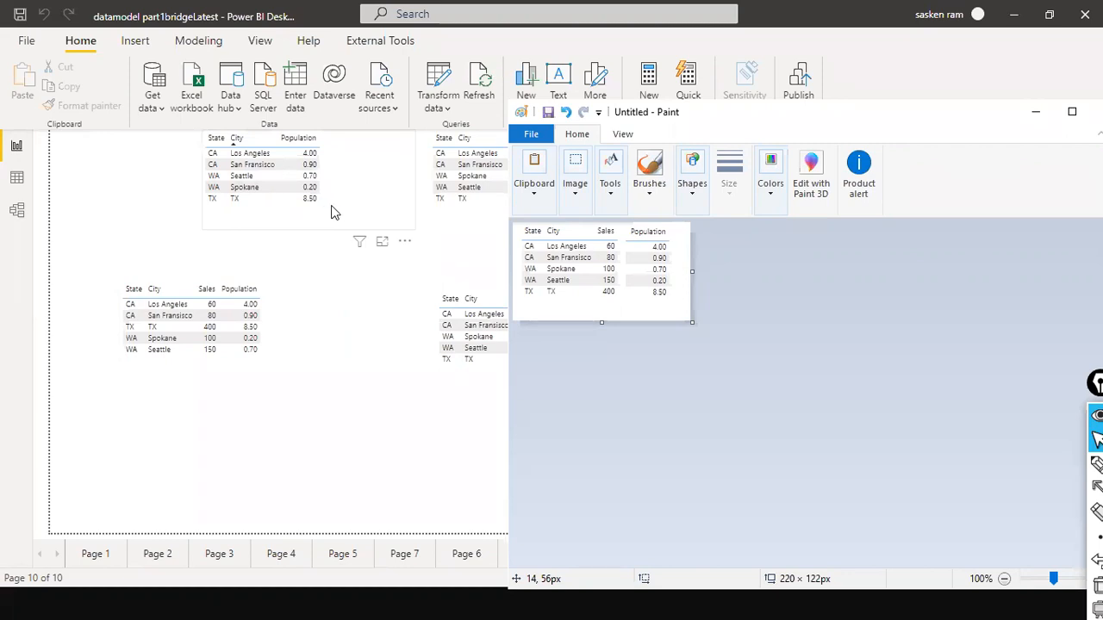
drag(762, 119, 917, 86)
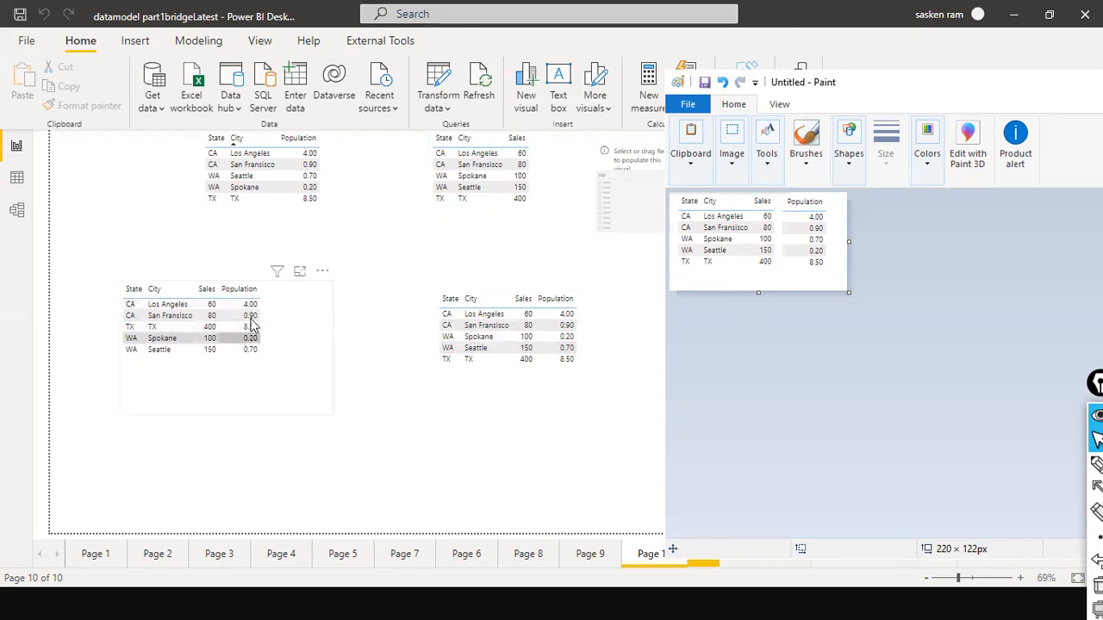
click(376, 336)
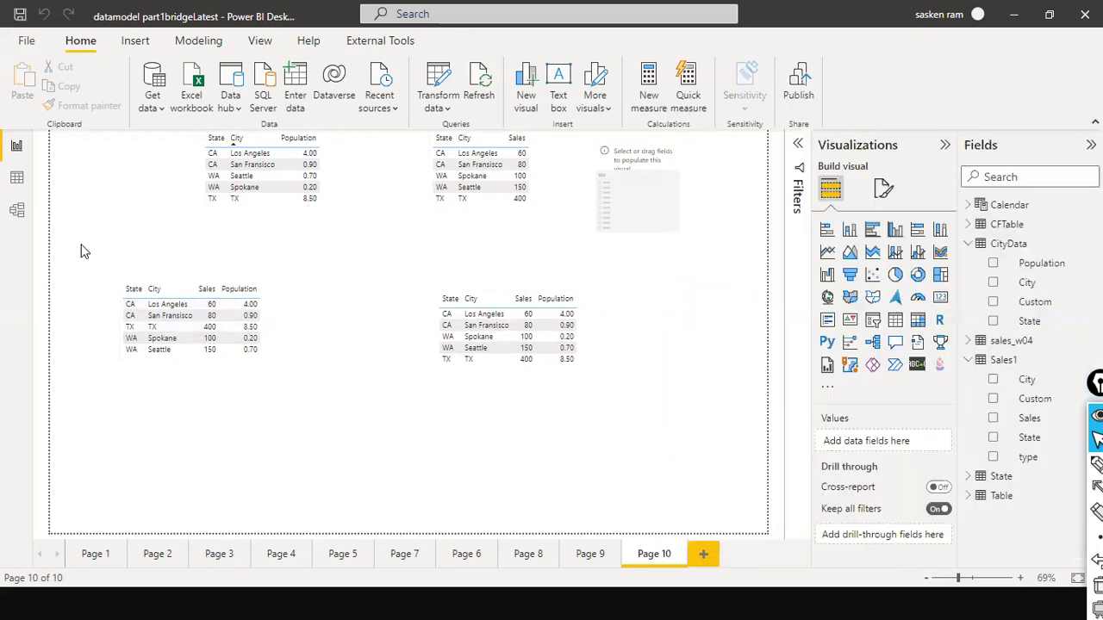
Try State and City as matching columns in the relationship between Sales1 and CityData, comparing the resulting cardinalities, and discard the changes
click(17, 182)
click(17, 214)
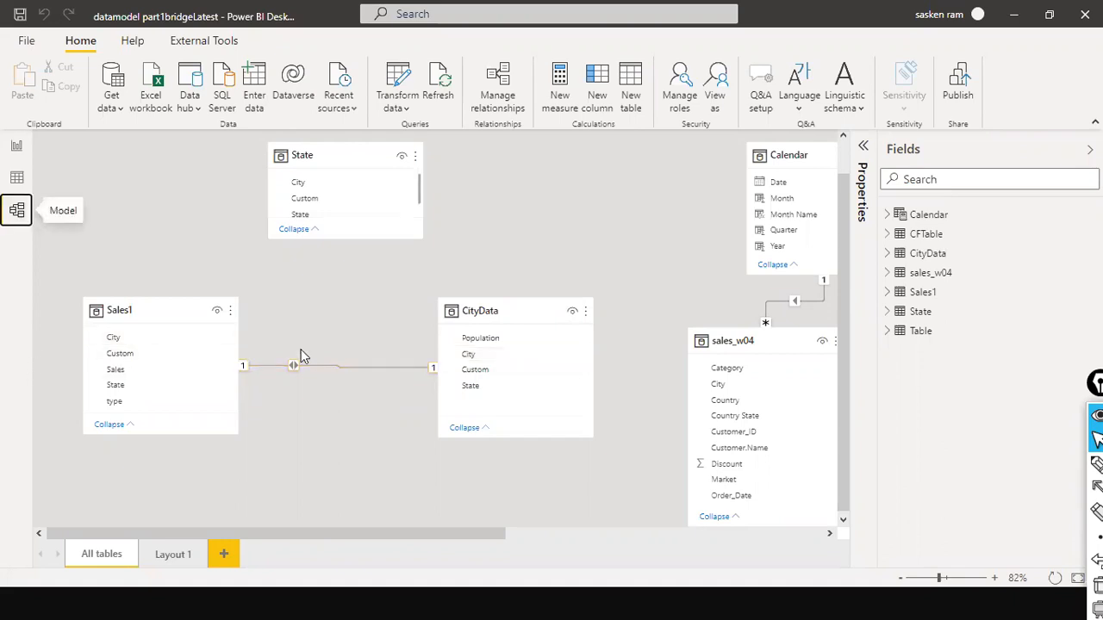
double_click(319, 363)
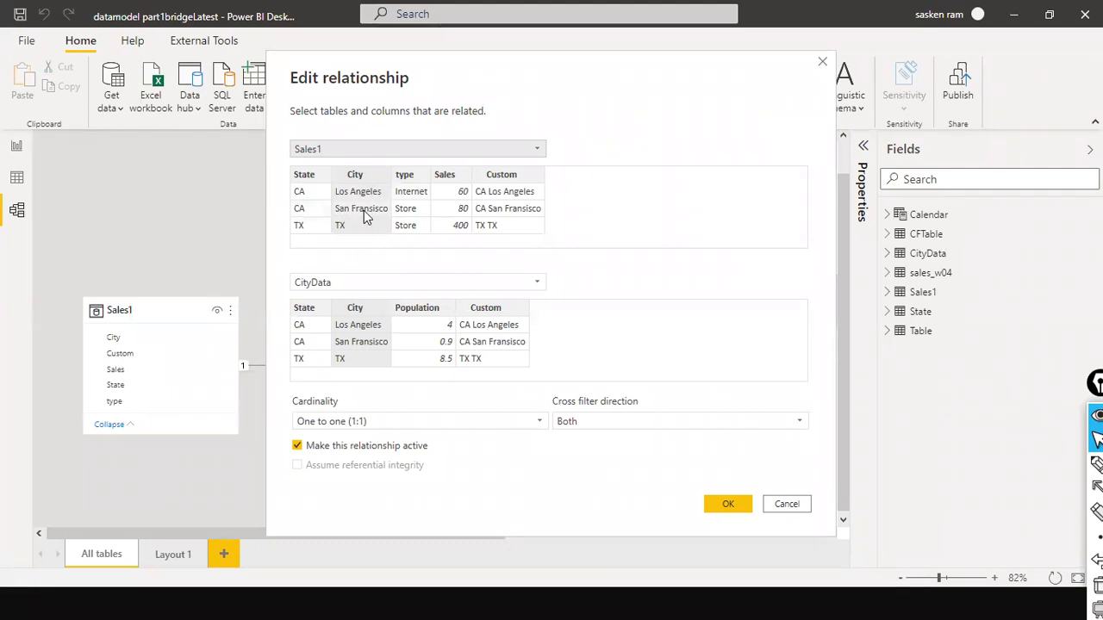
click(309, 181)
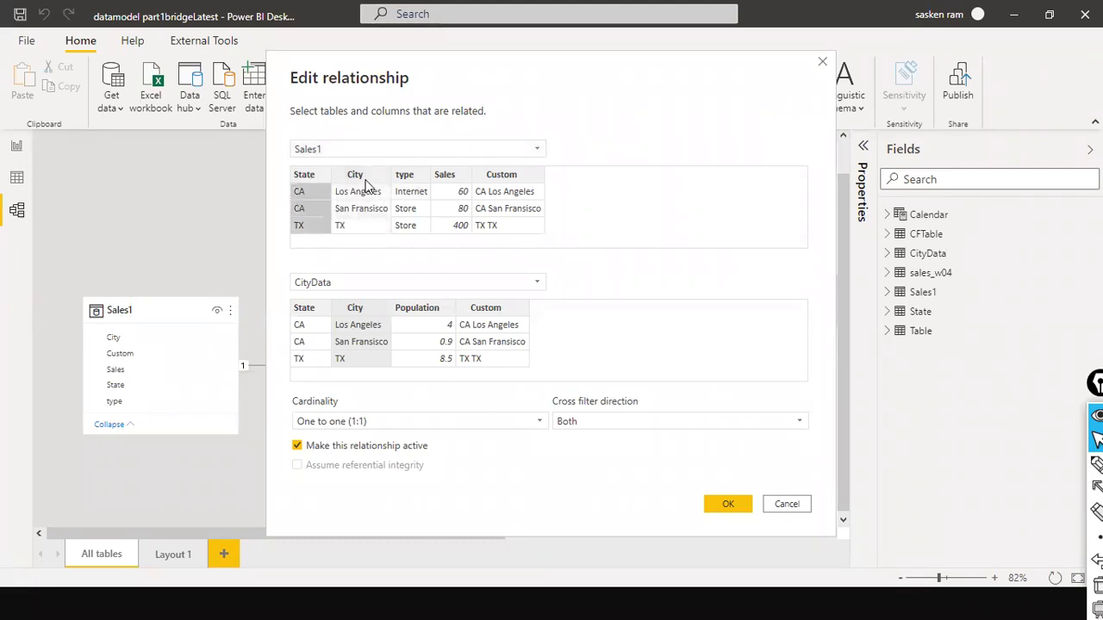
click(364, 200)
click(303, 181)
click(356, 190)
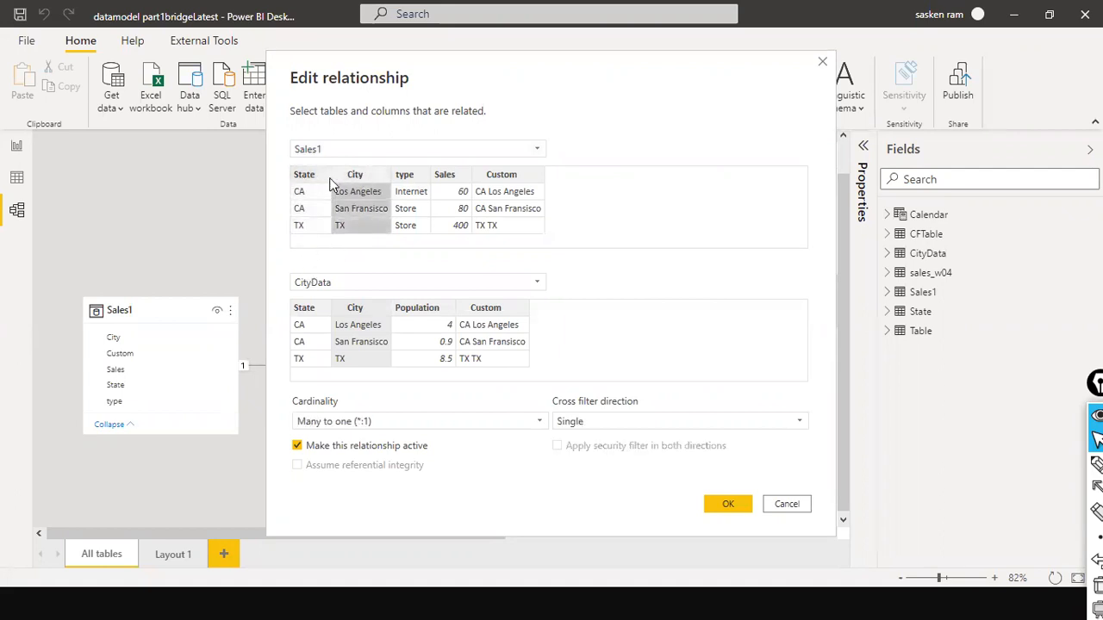
click(323, 183)
click(351, 181)
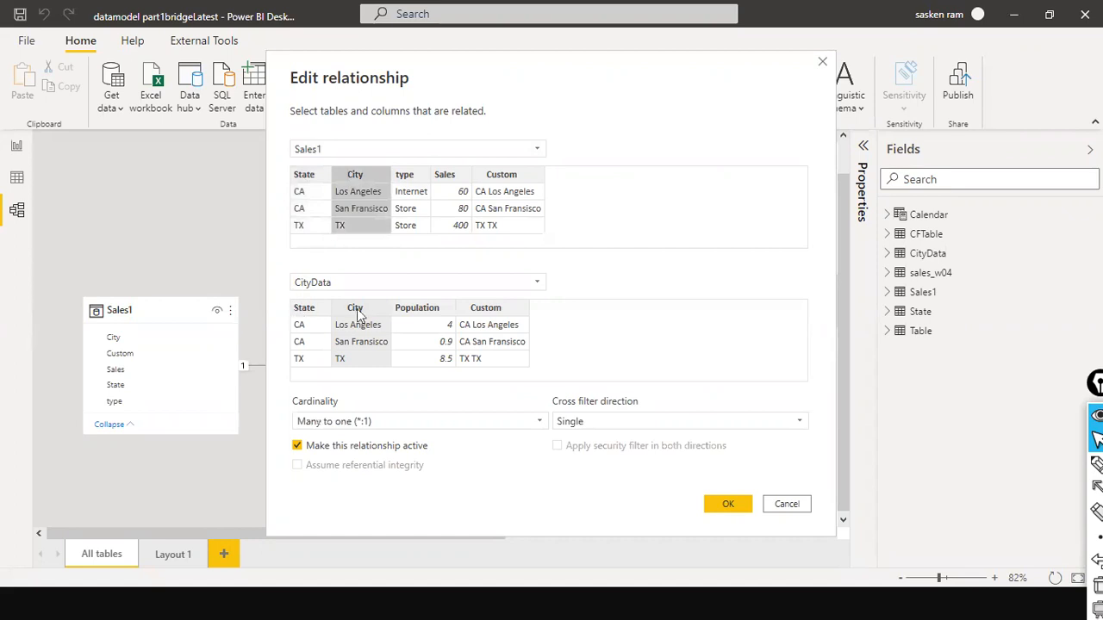
click(302, 310)
click(351, 177)
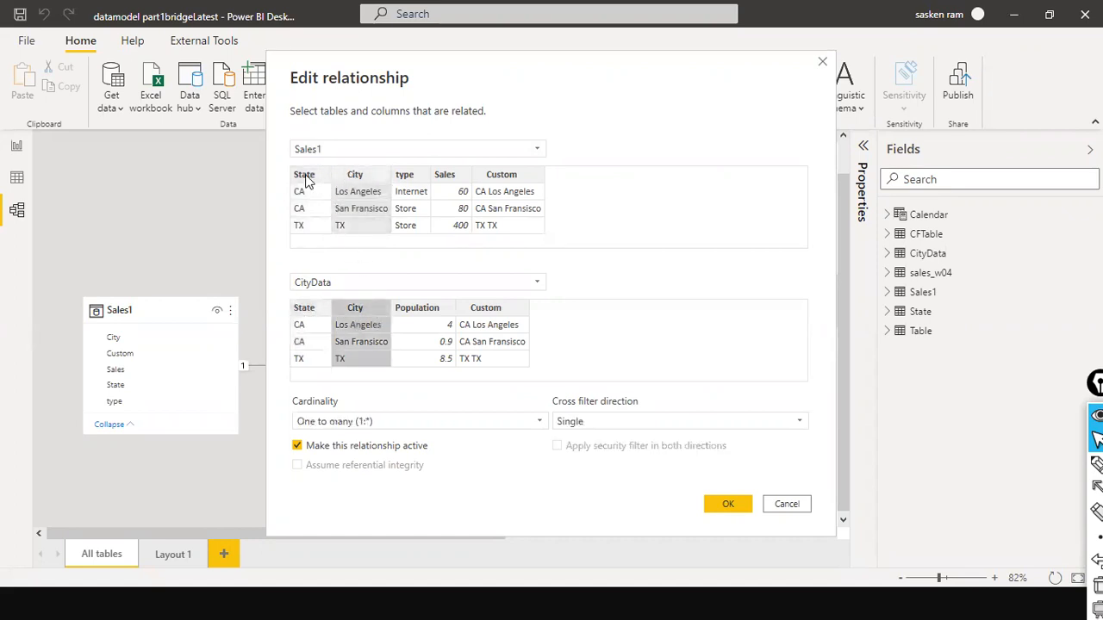
click(307, 183)
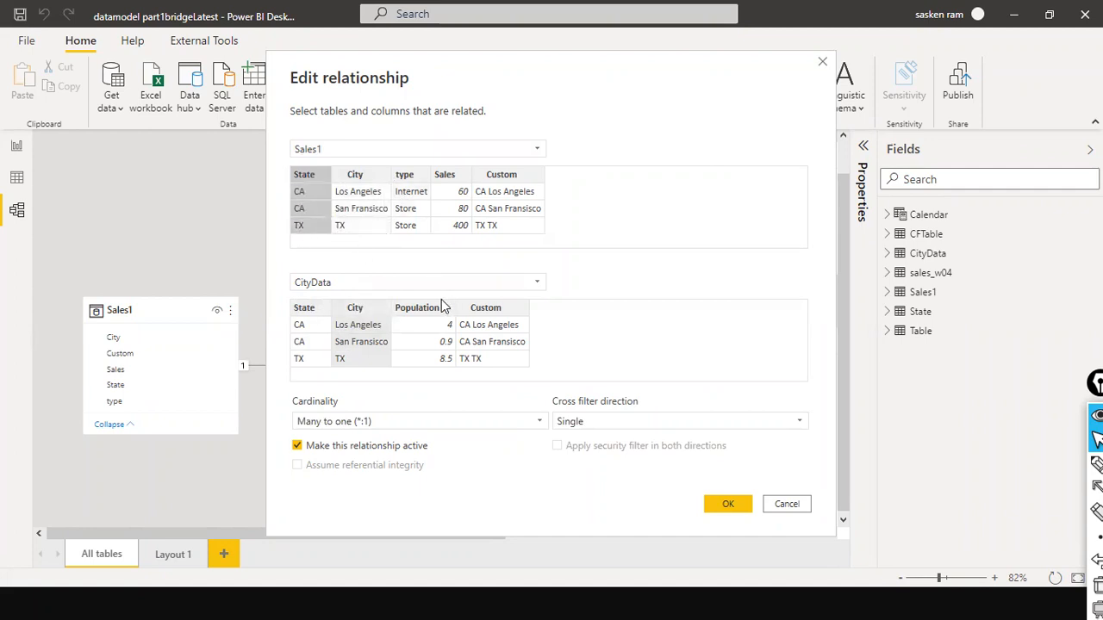
click(369, 176)
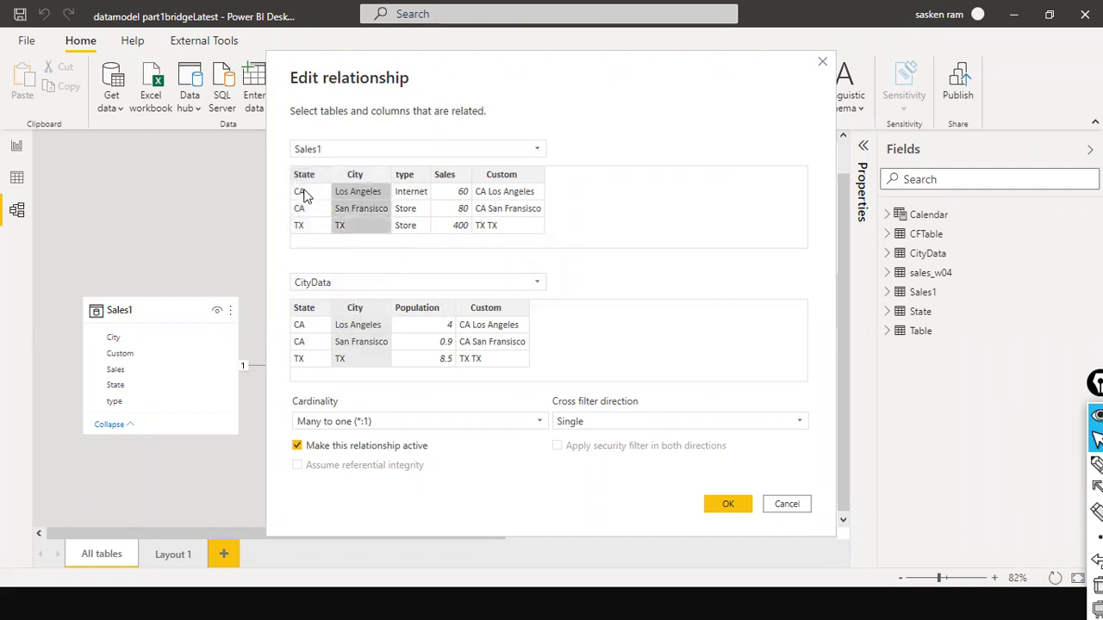
click(305, 177)
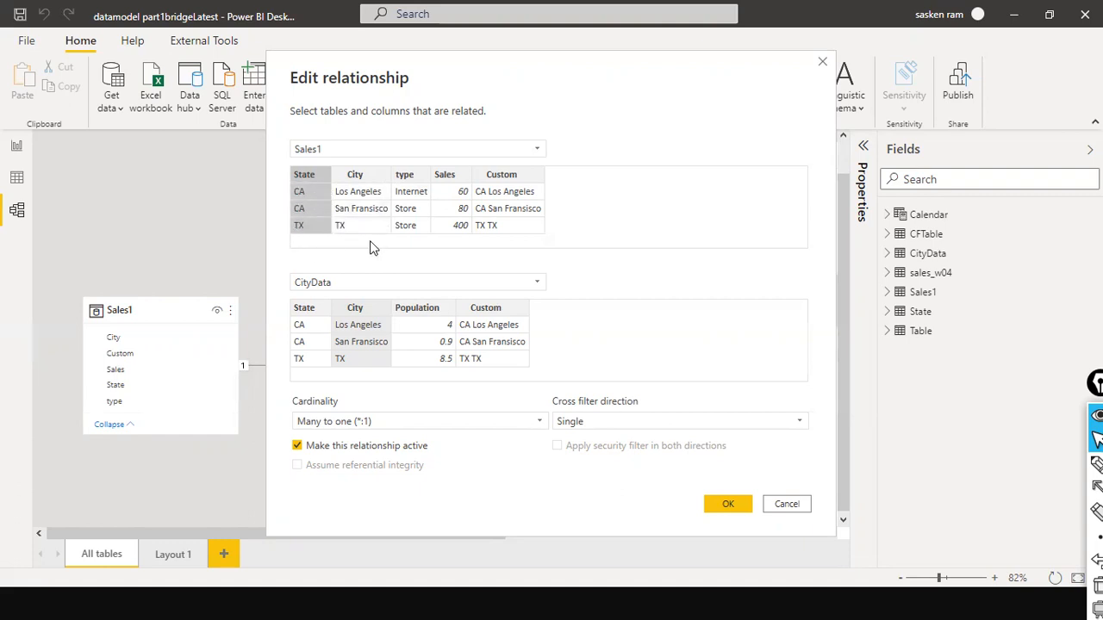
click(348, 183)
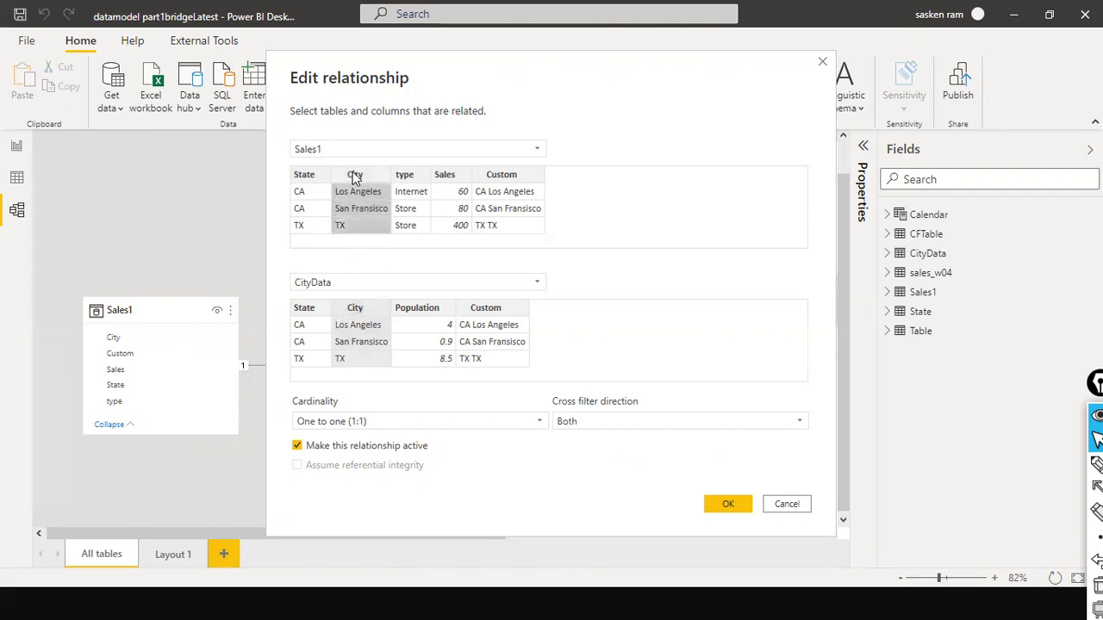
click(351, 309)
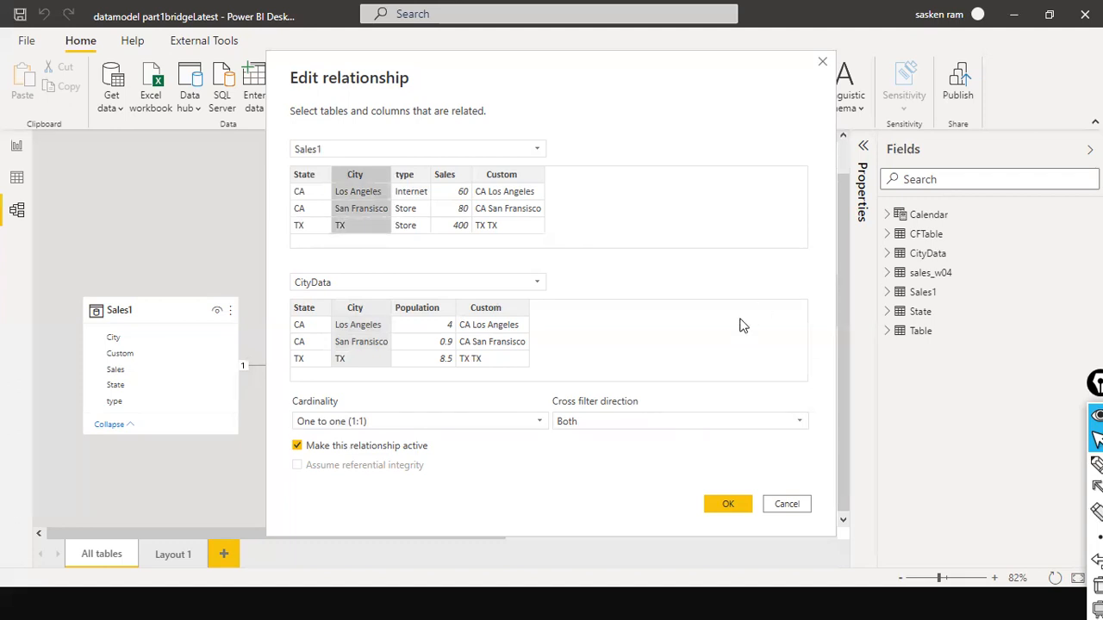
click(784, 504)
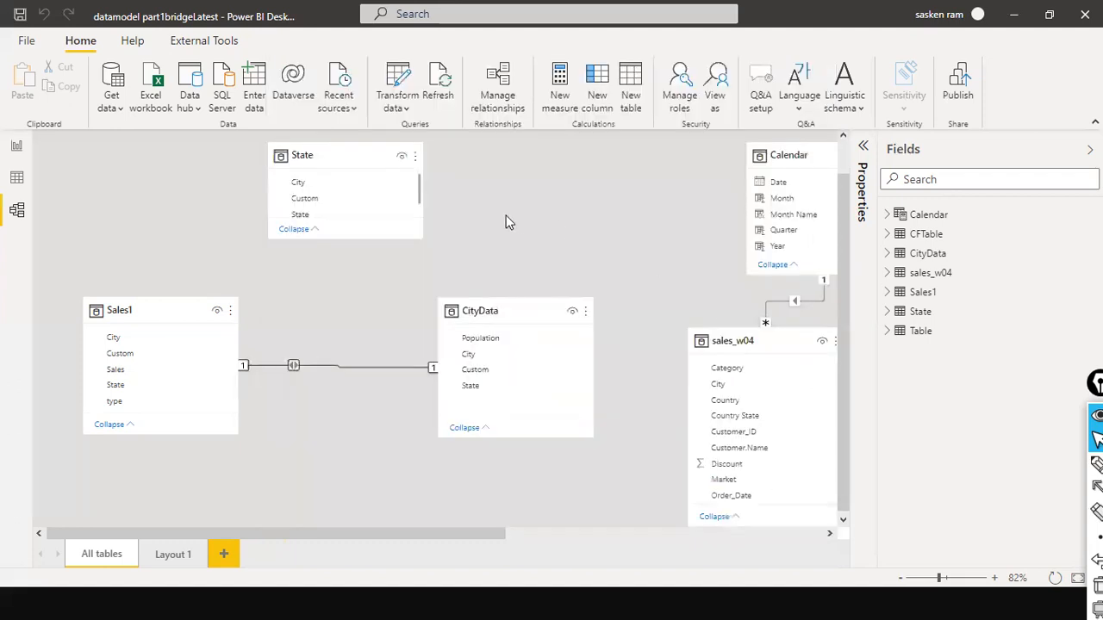
Change the relationship between Sales1 and CityData to match on their Custom columns, keeping it one to one with both-direction filtering
click(157, 273)
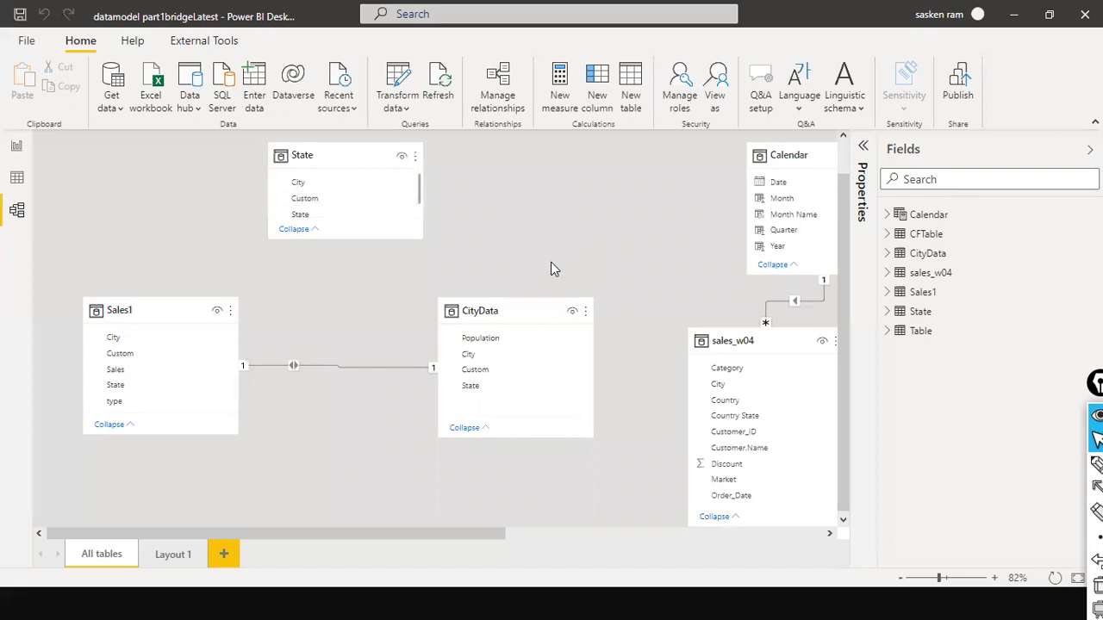
click(360, 365)
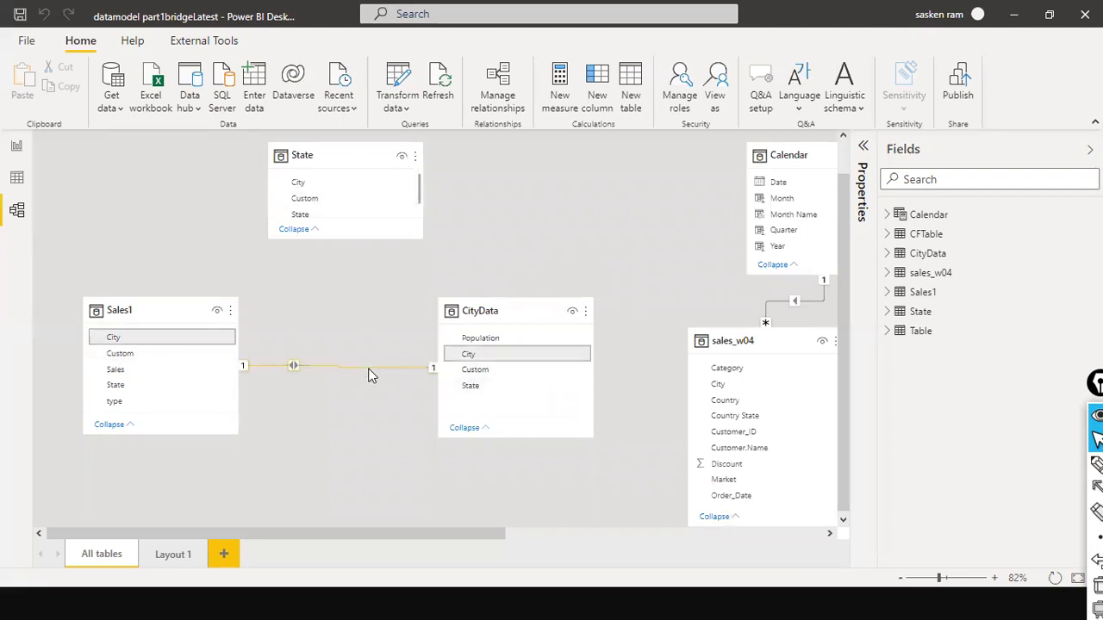
double_click(368, 374)
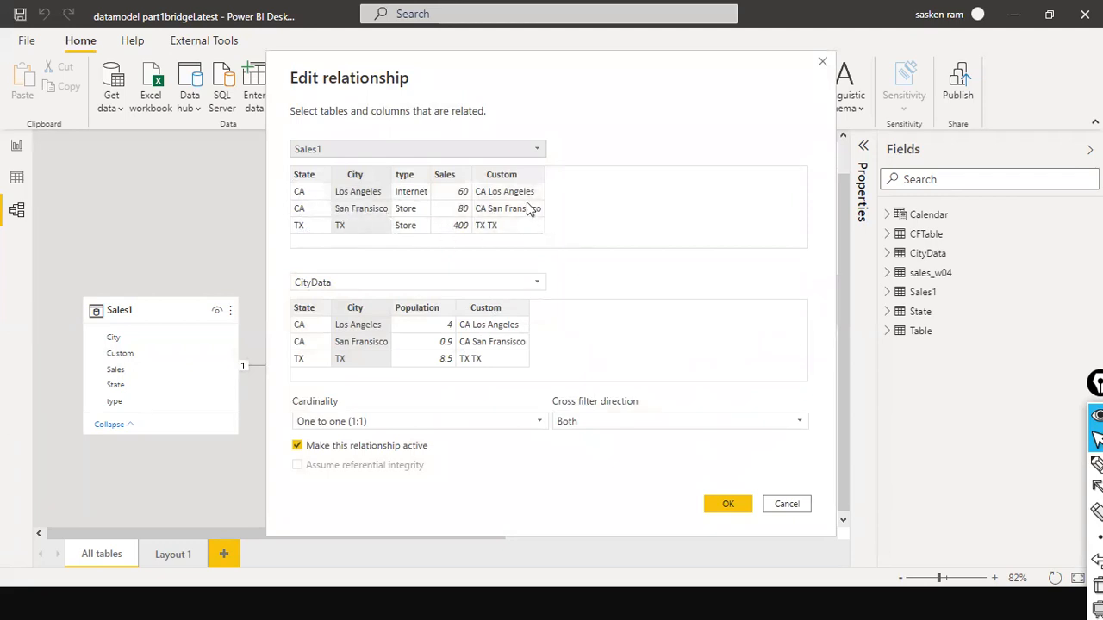
click(514, 177)
click(486, 308)
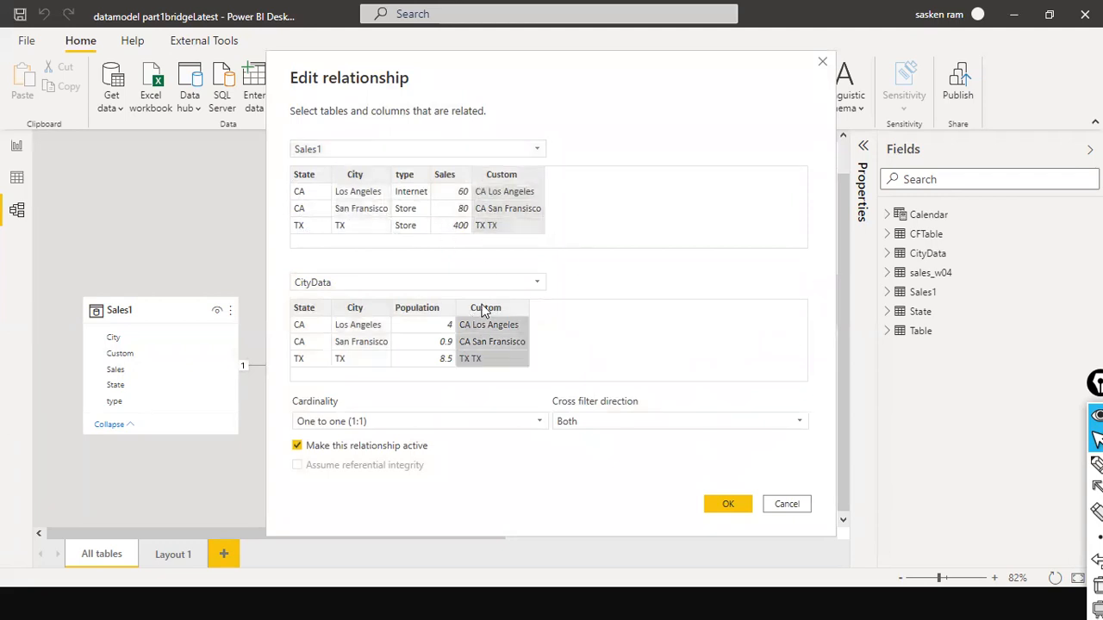
click(722, 504)
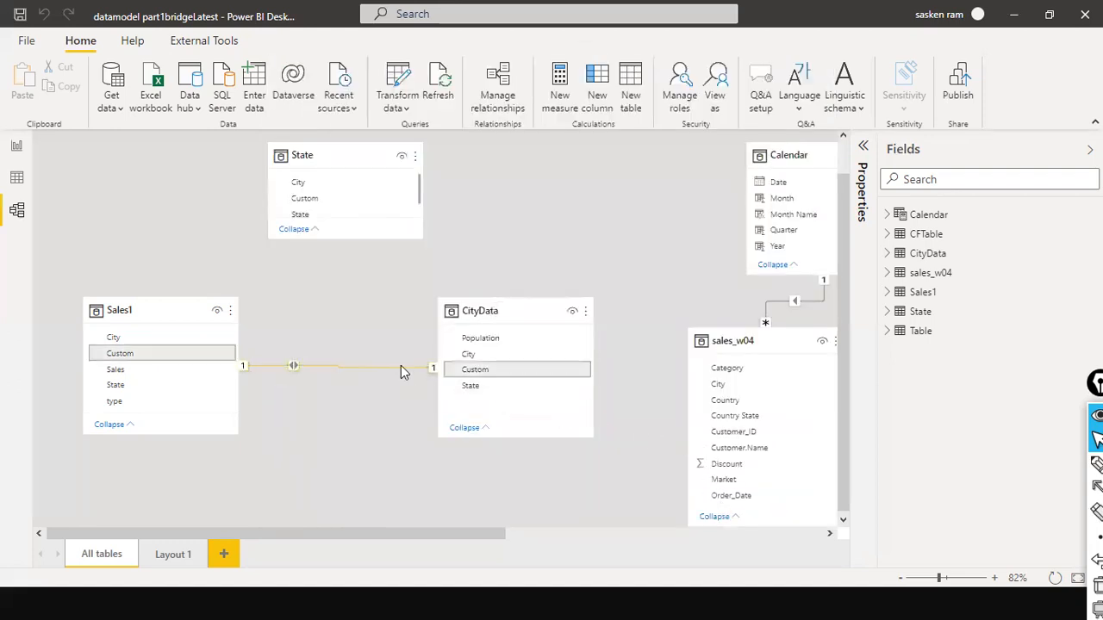
Check the combined tables on Page 10 of the report, and view the Custom column values in the Sales1 rows
click(17, 147)
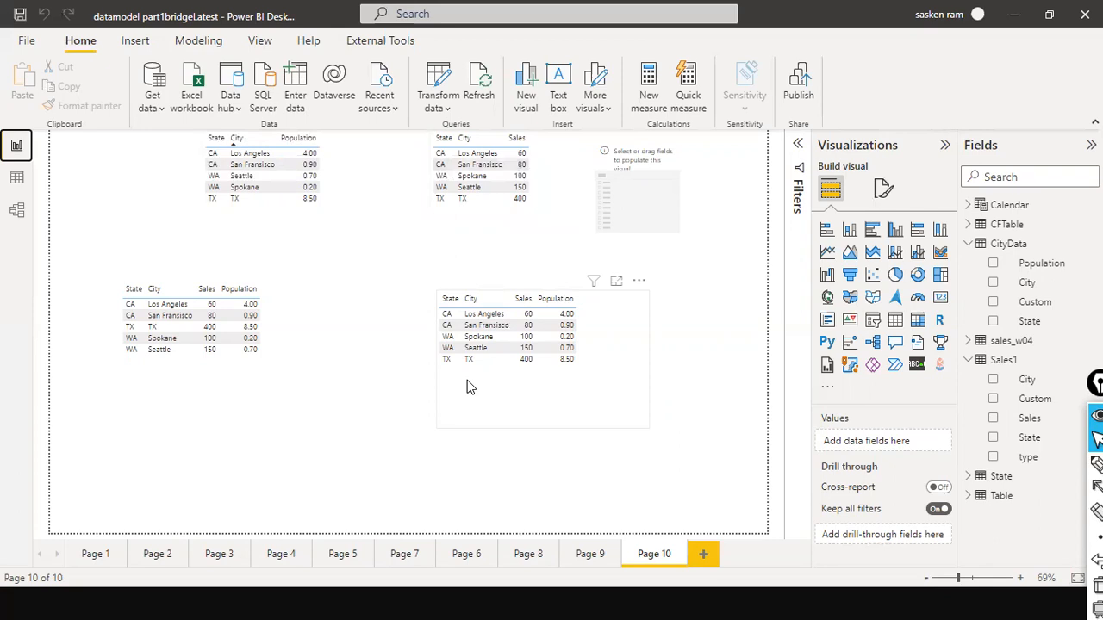
click(15, 191)
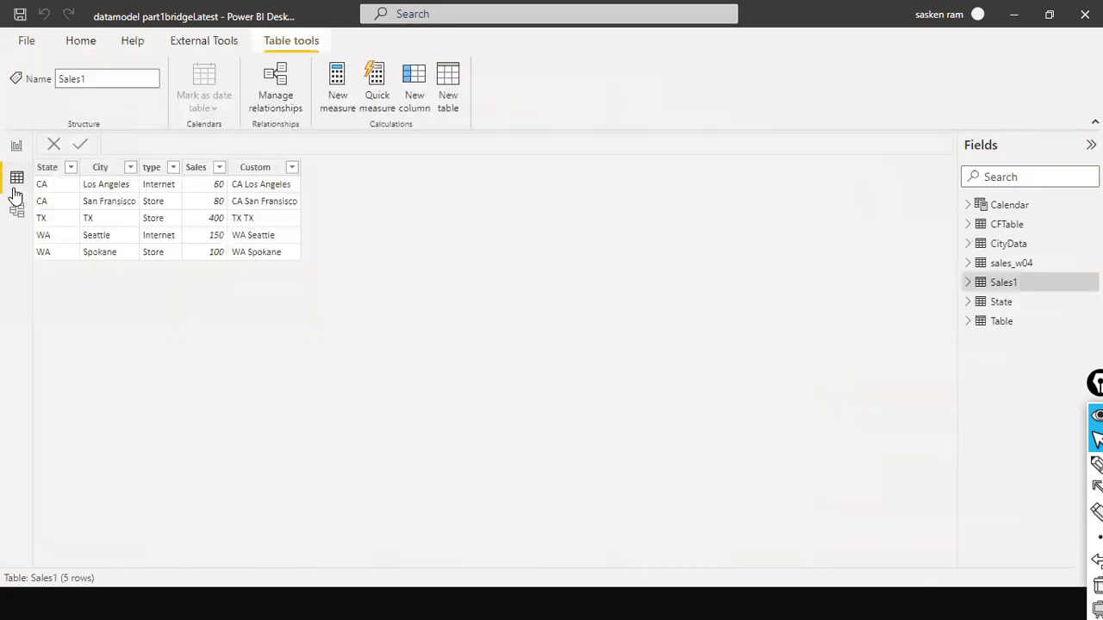
click(276, 176)
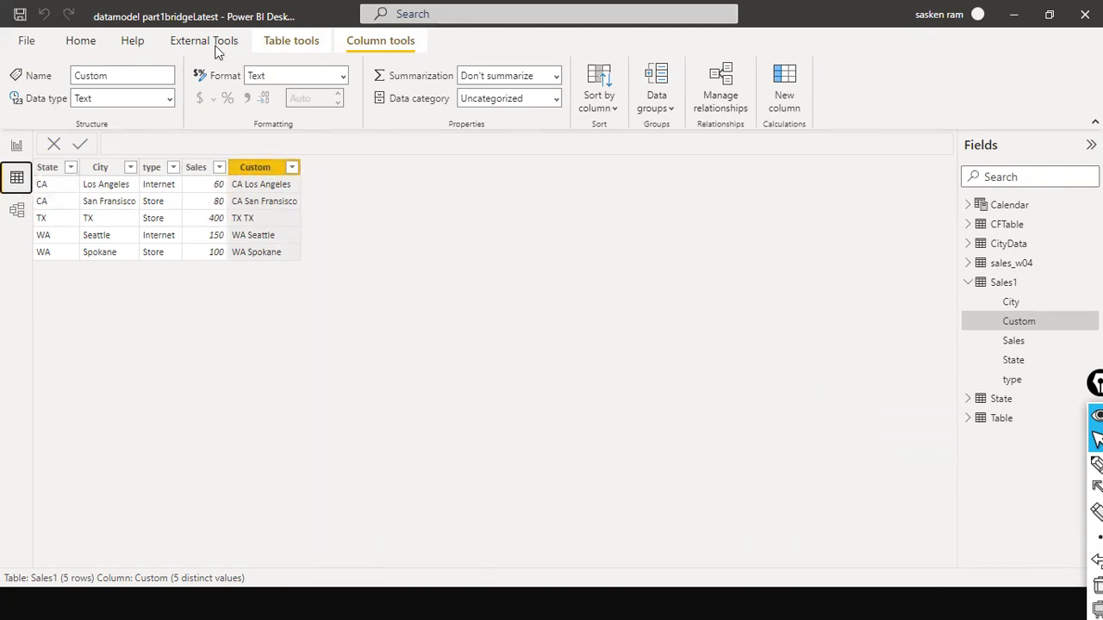
Examine in Power Query how the Added Custom step of Sales1 builds StateCity from State and City, and return to the data rows
click(81, 40)
click(397, 111)
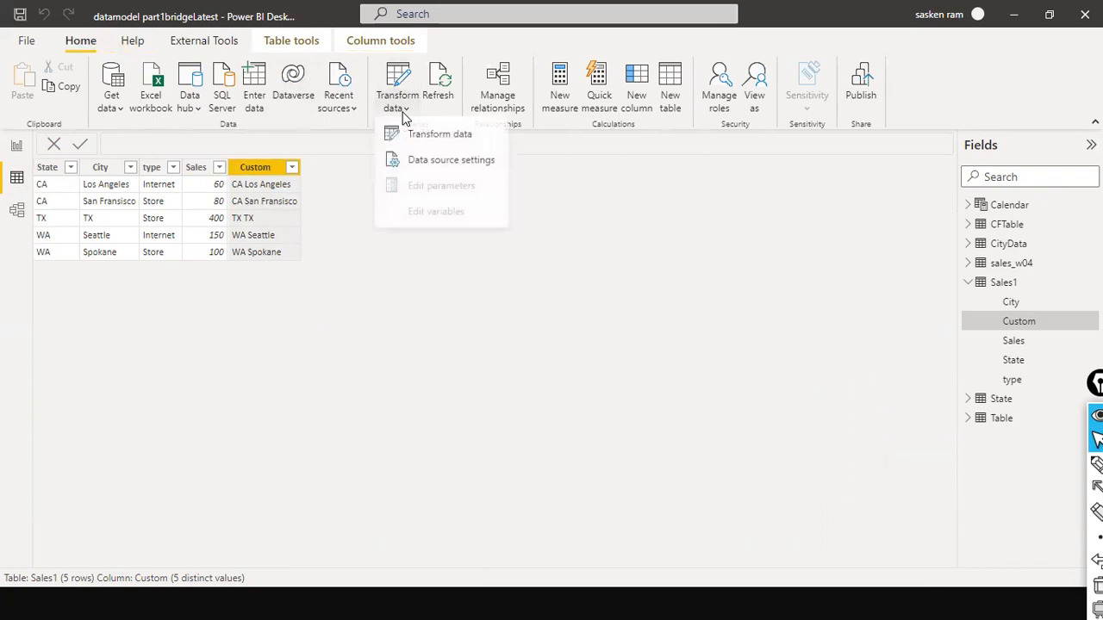
click(402, 139)
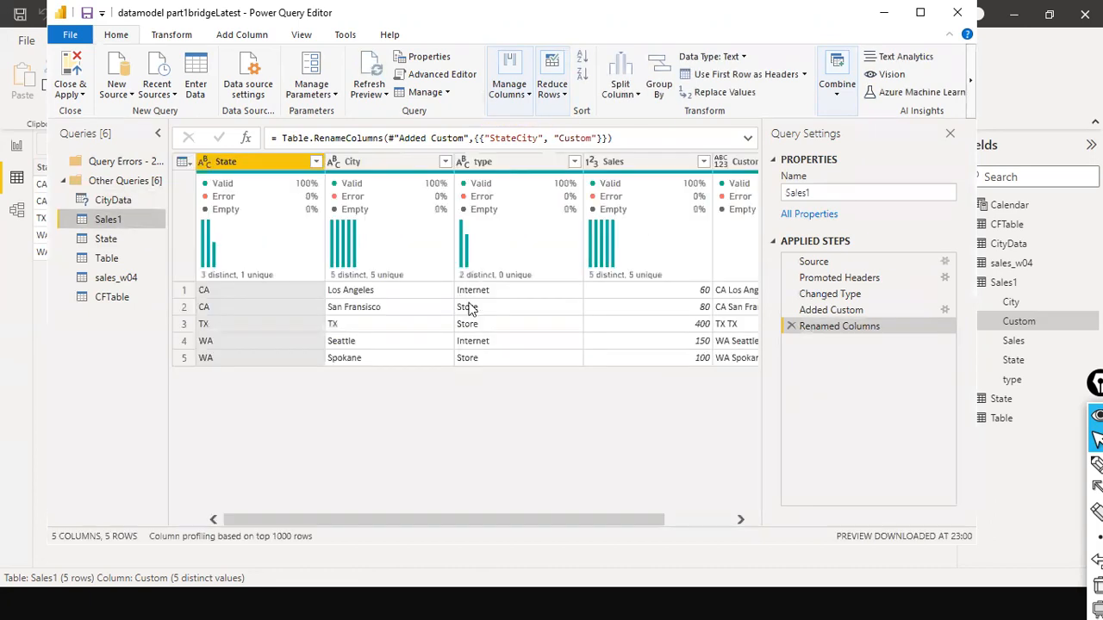
drag(398, 522, 569, 523)
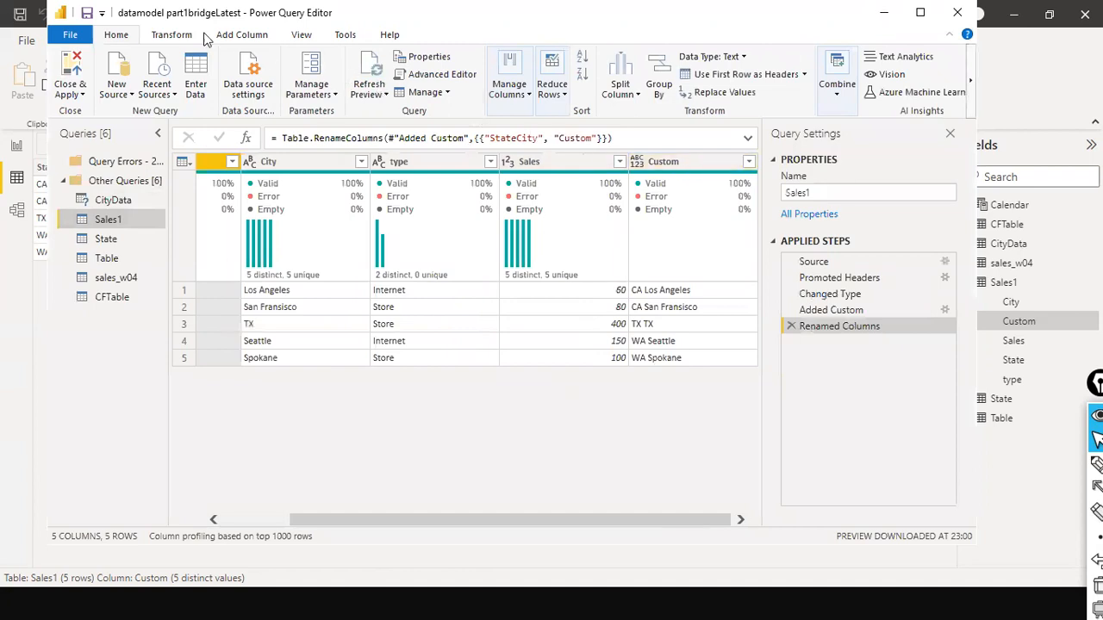
click(255, 36)
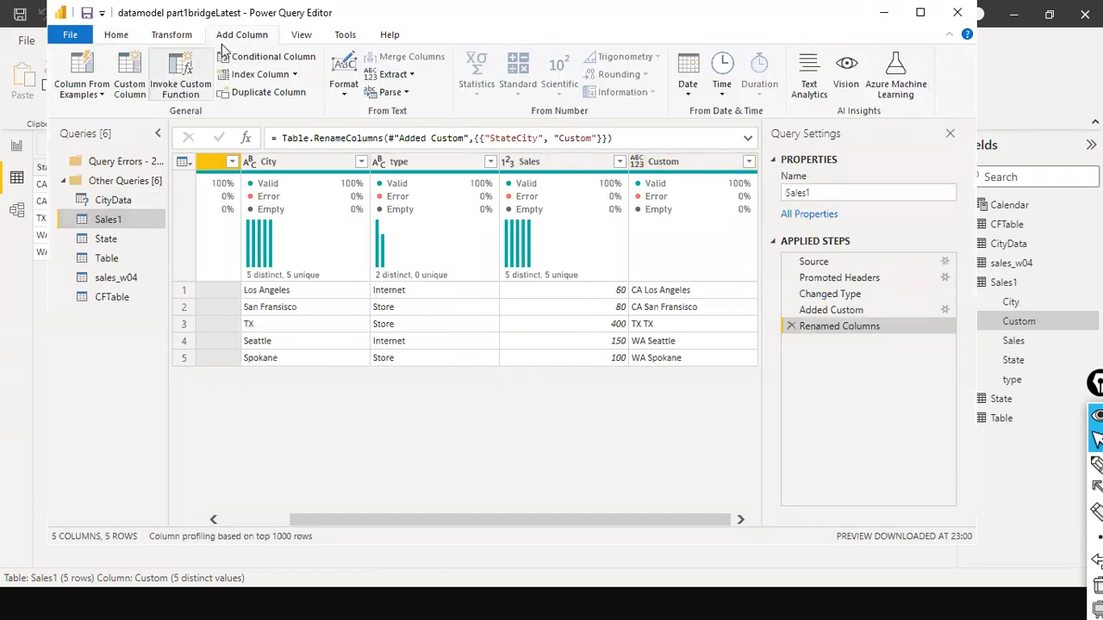
click(709, 161)
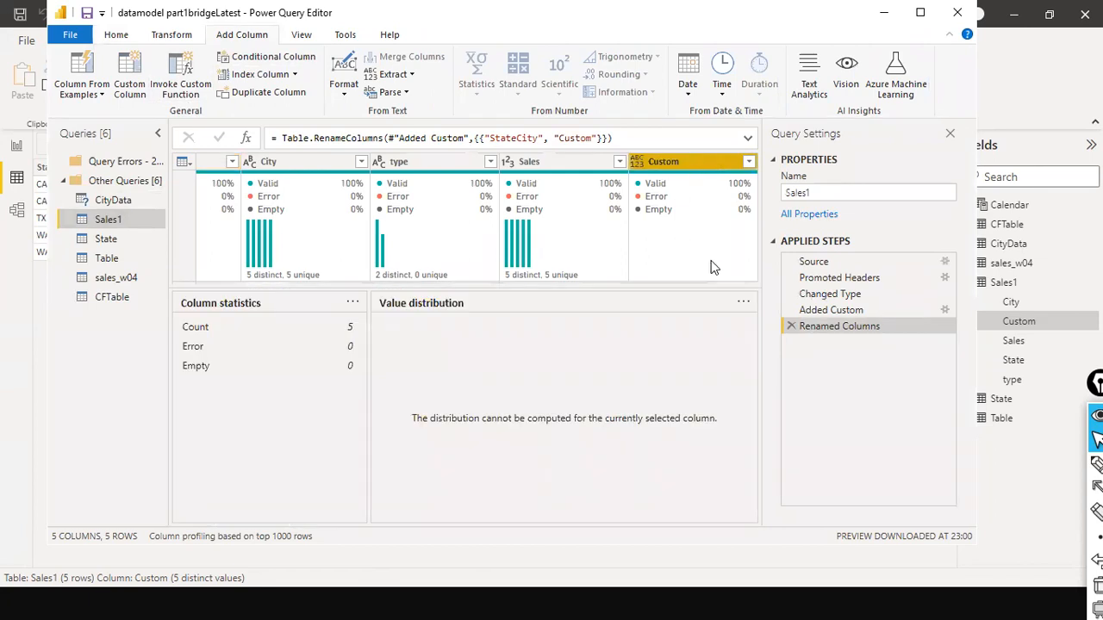
click(842, 312)
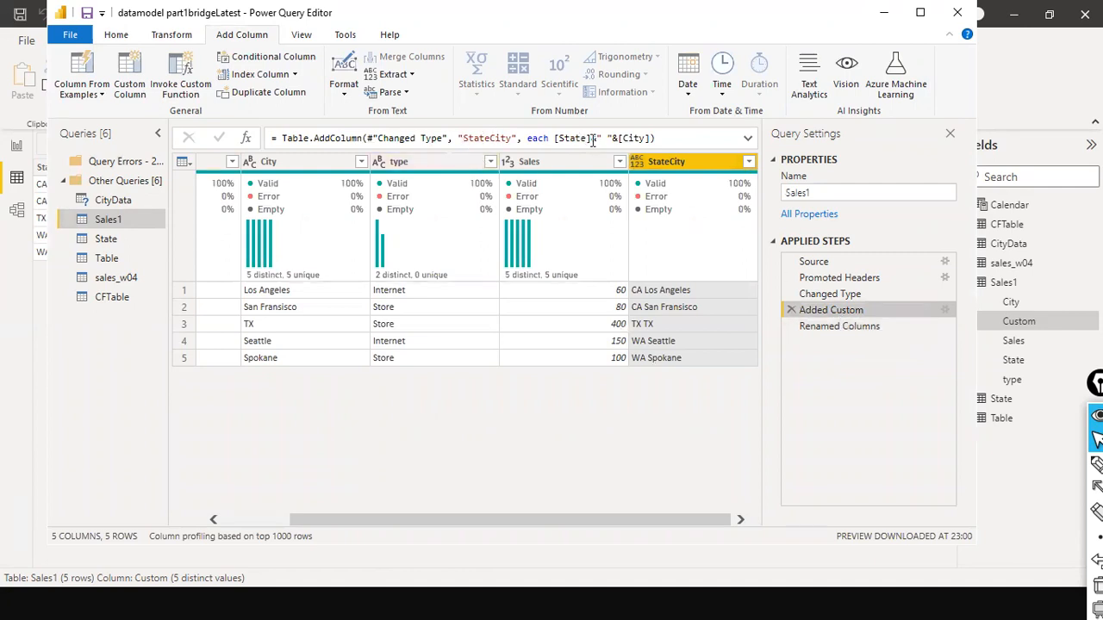
click(620, 137)
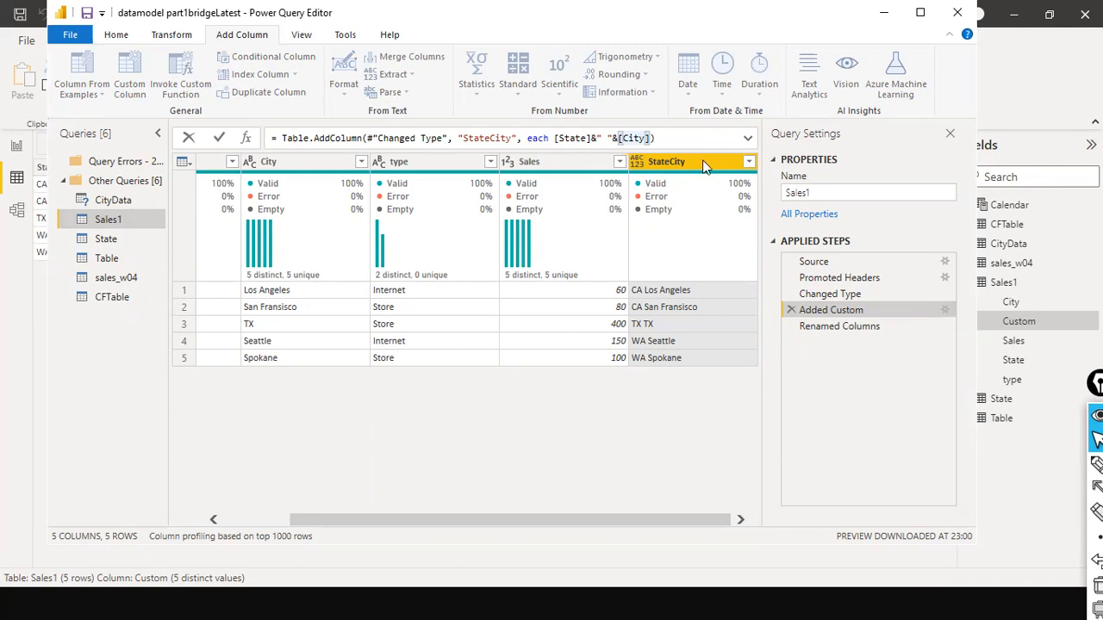
click(72, 35)
click(72, 66)
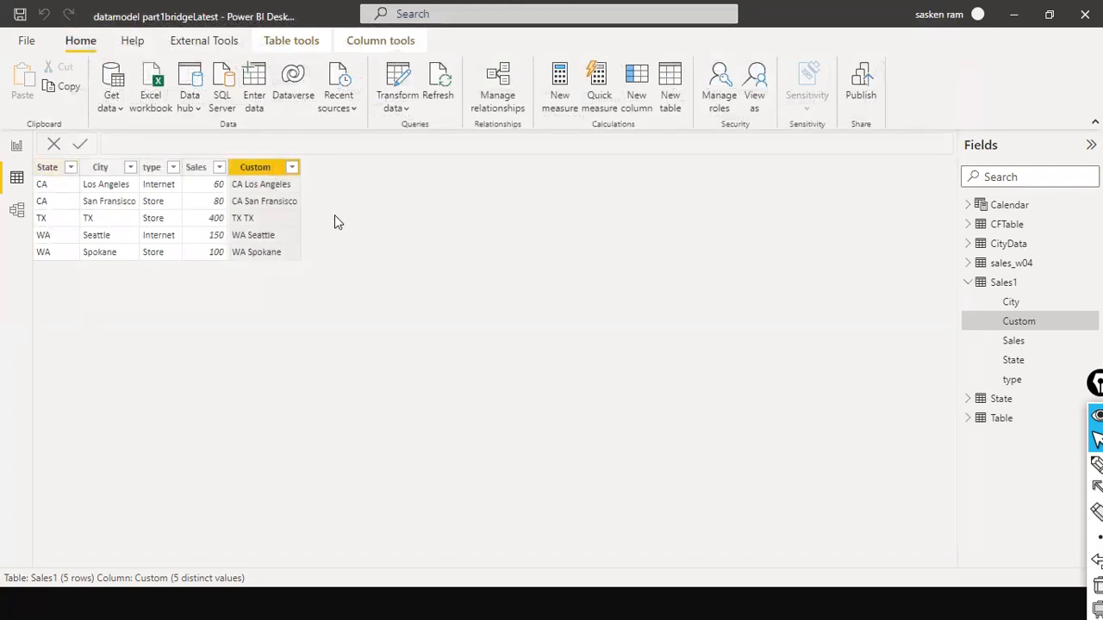
key(alt+Tab)
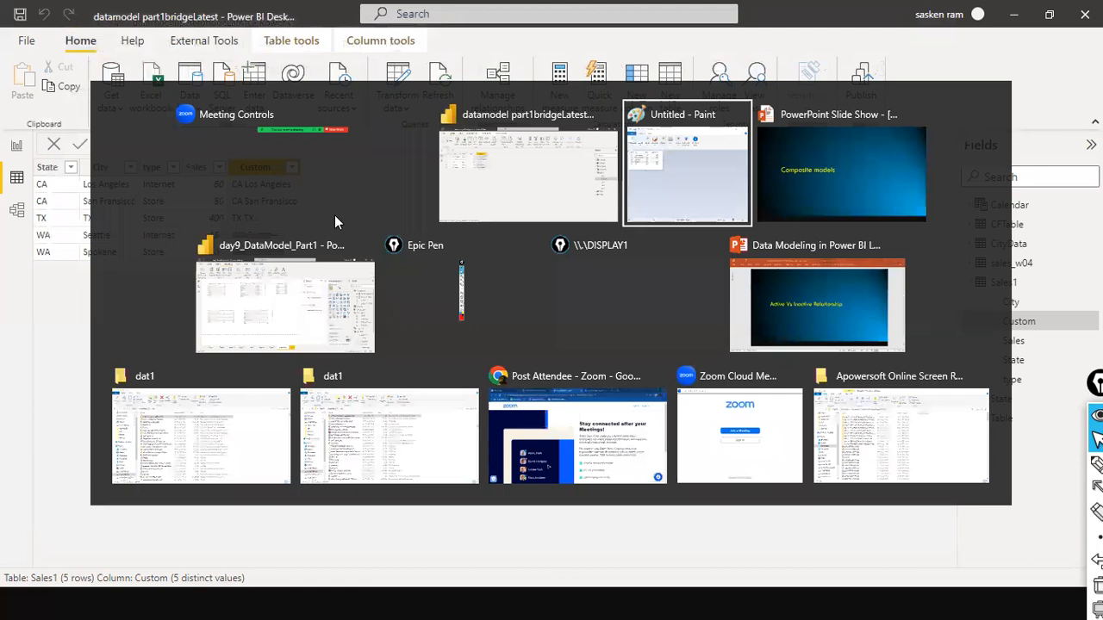
key(alt+Tab)
key(alt+Tab)
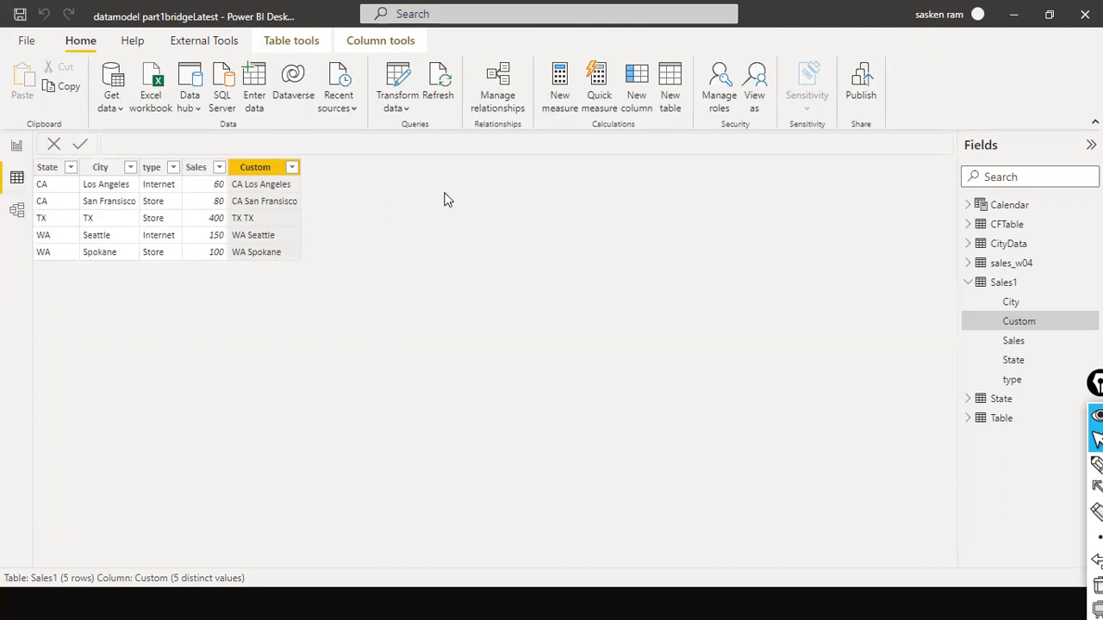
Delete the relationship between Sales1 and CityData in the model, and select the State table
click(18, 211)
right_click(375, 366)
click(393, 376)
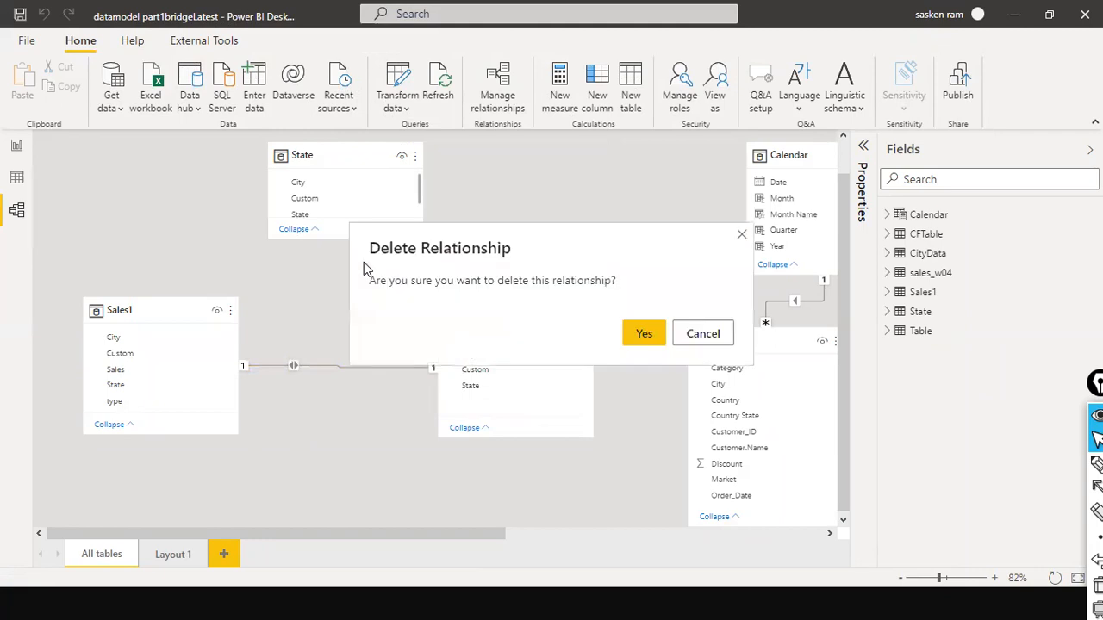
click(632, 330)
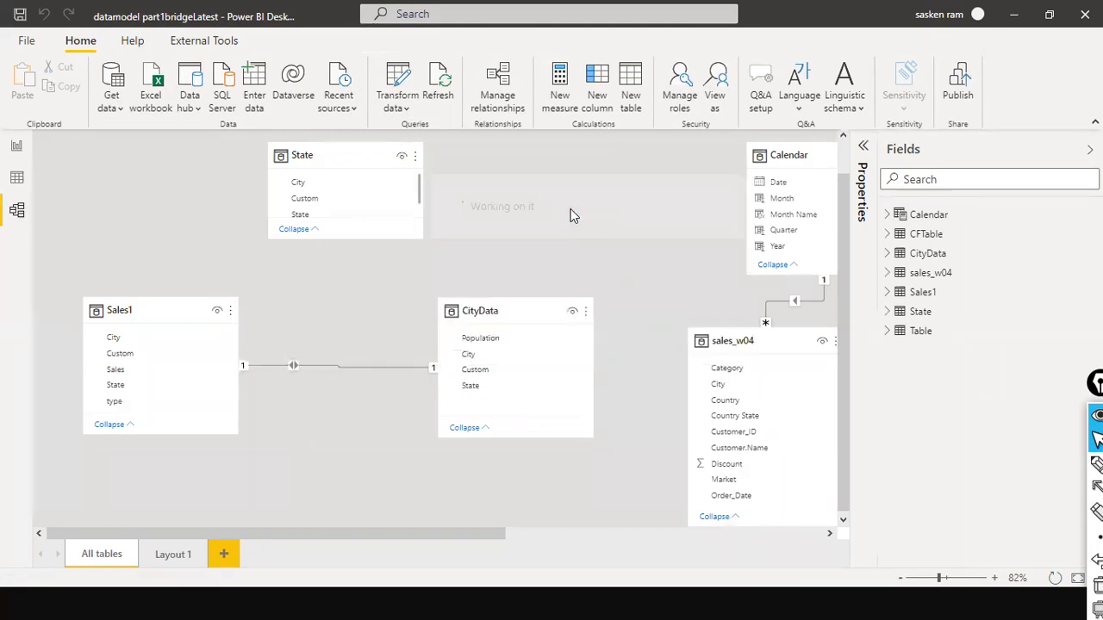
click(369, 163)
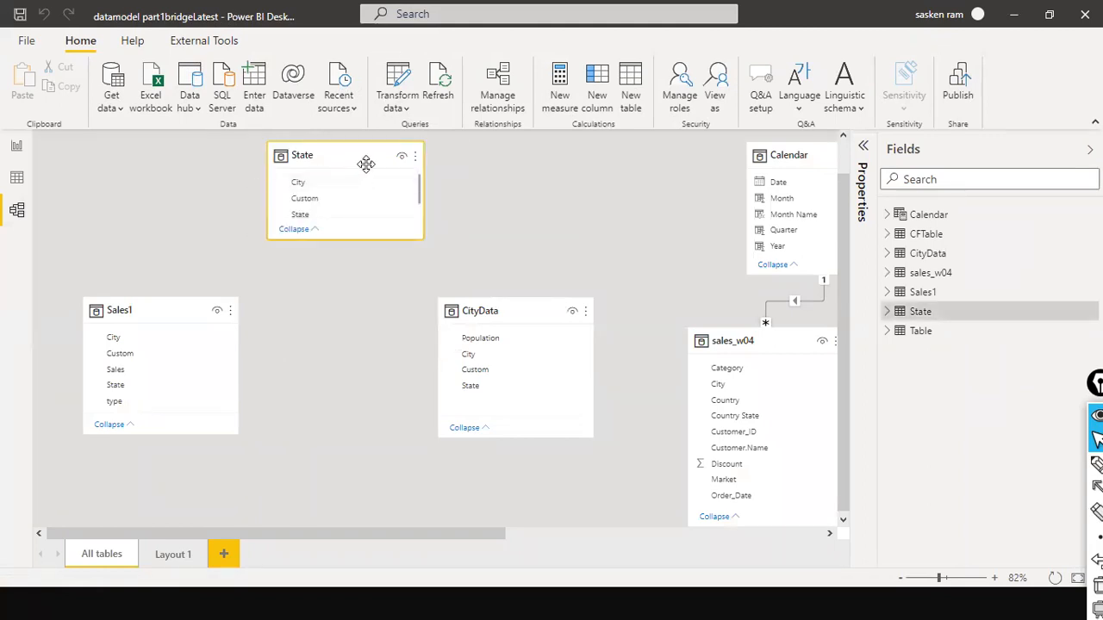
click(17, 178)
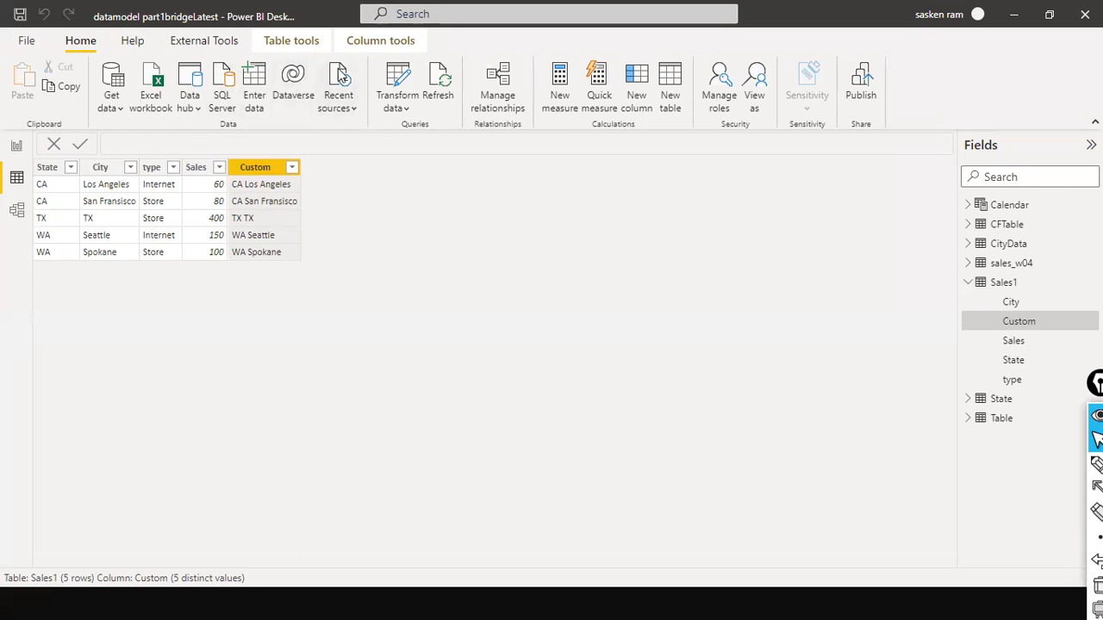
click(295, 43)
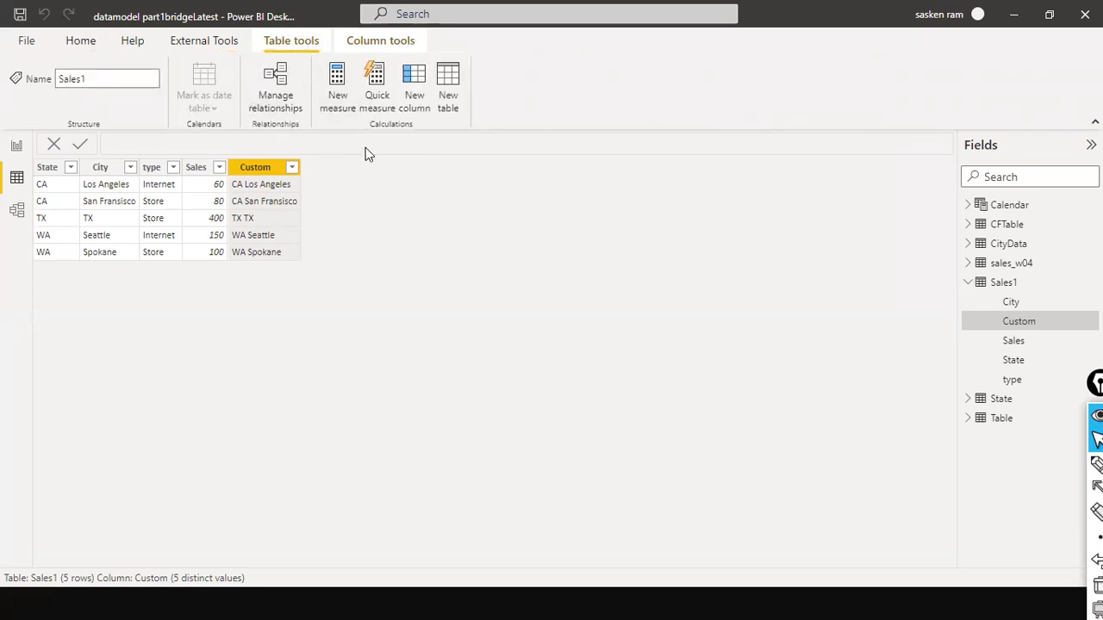
click(438, 100)
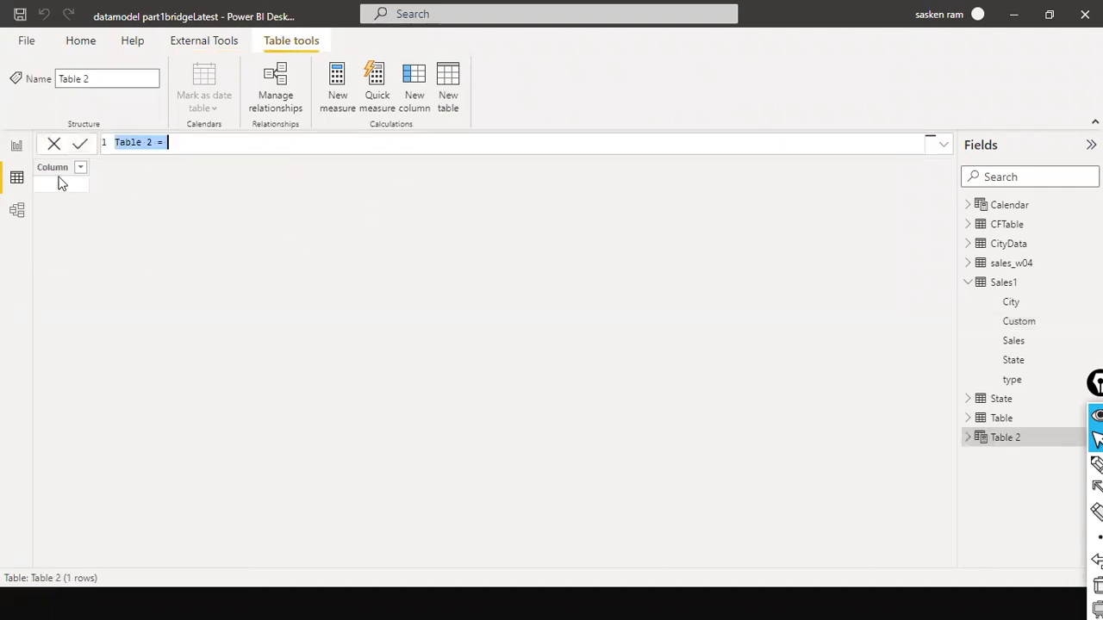
click(16, 147)
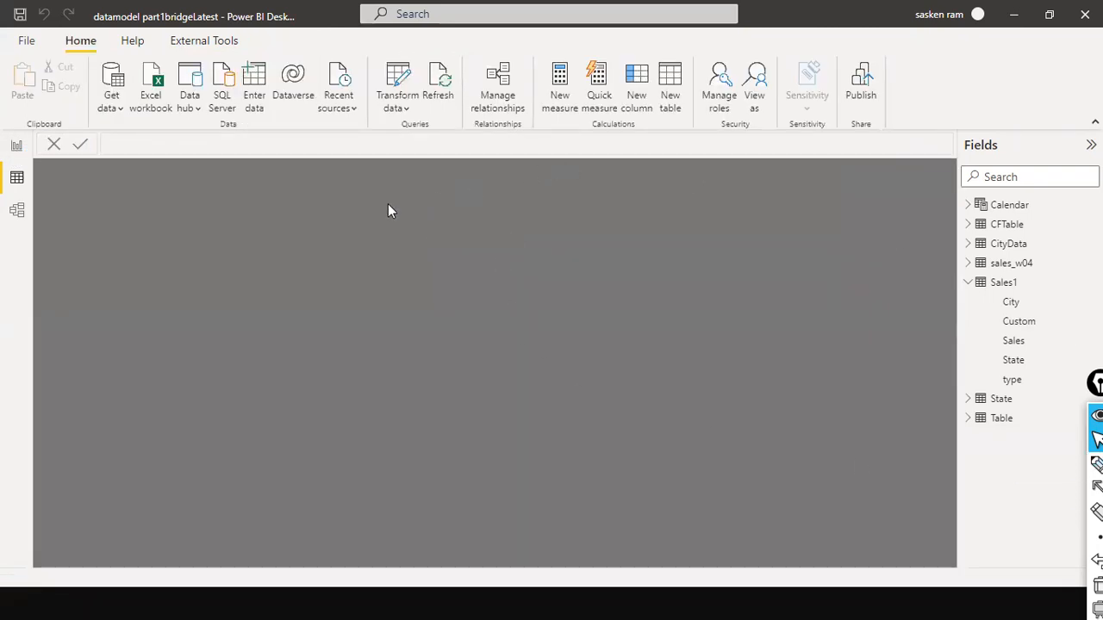
Create a new list query from the State column of the Sales1 query in Power Query, retrying the CityData preview
click(15, 146)
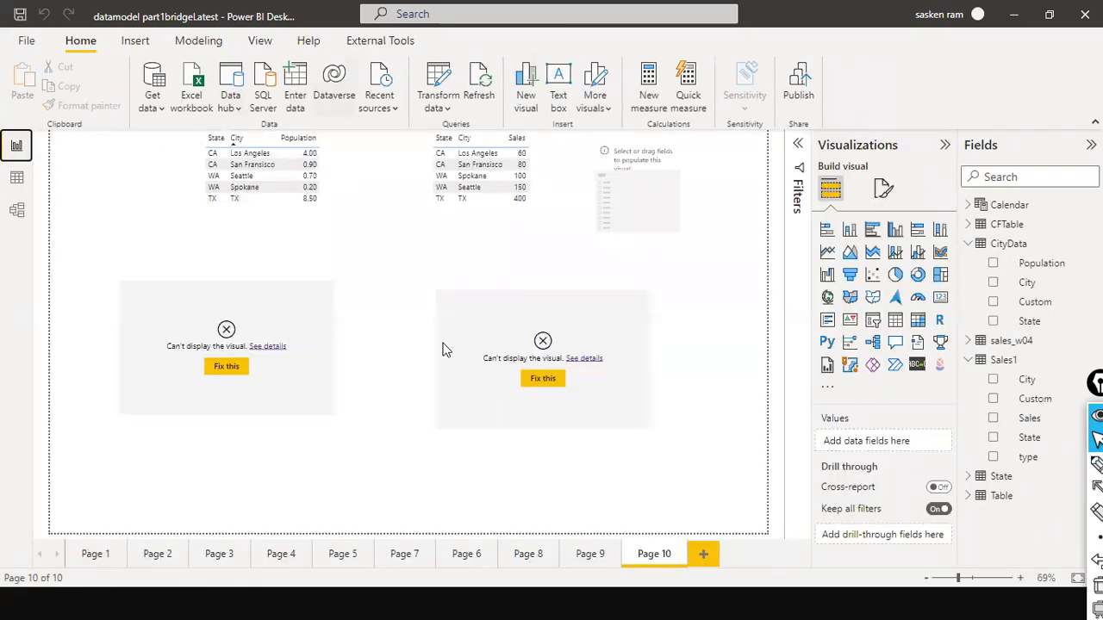
click(447, 111)
click(452, 140)
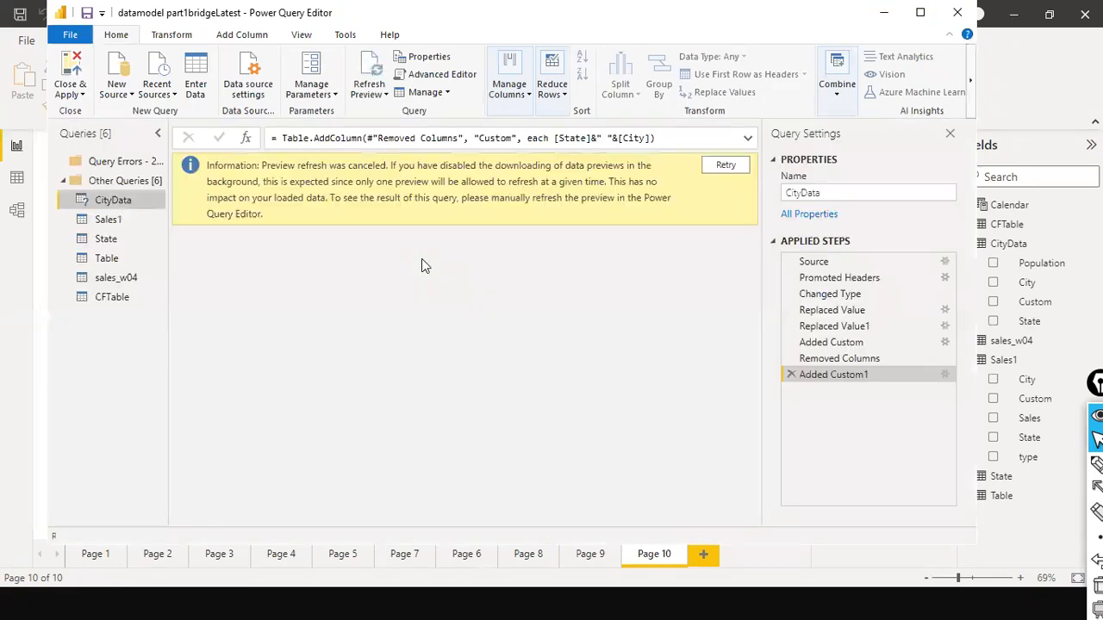
click(722, 170)
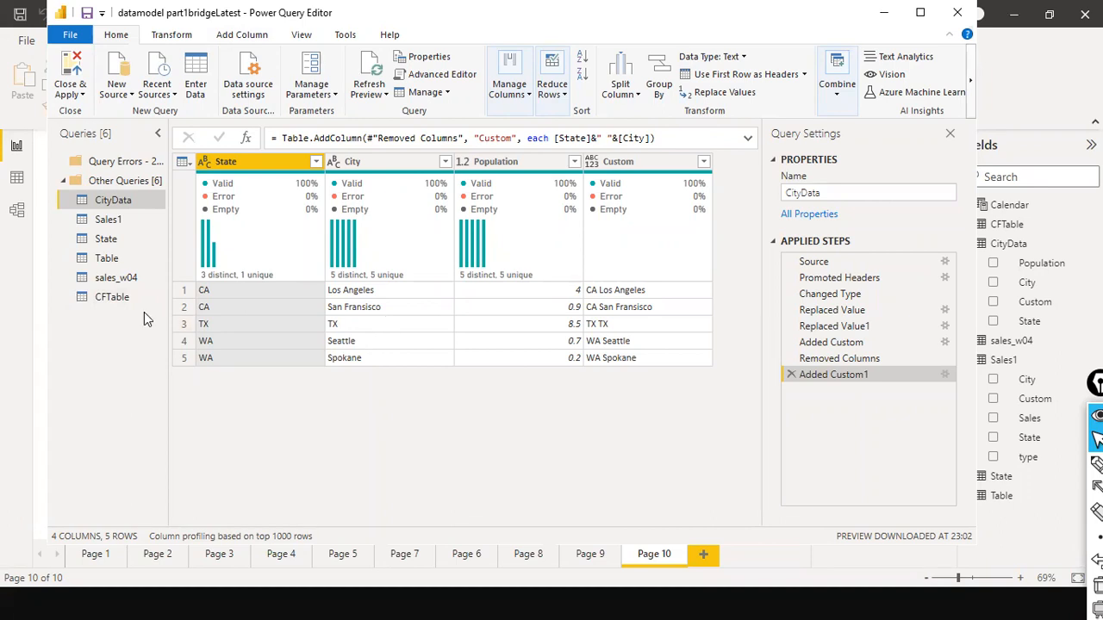
click(108, 220)
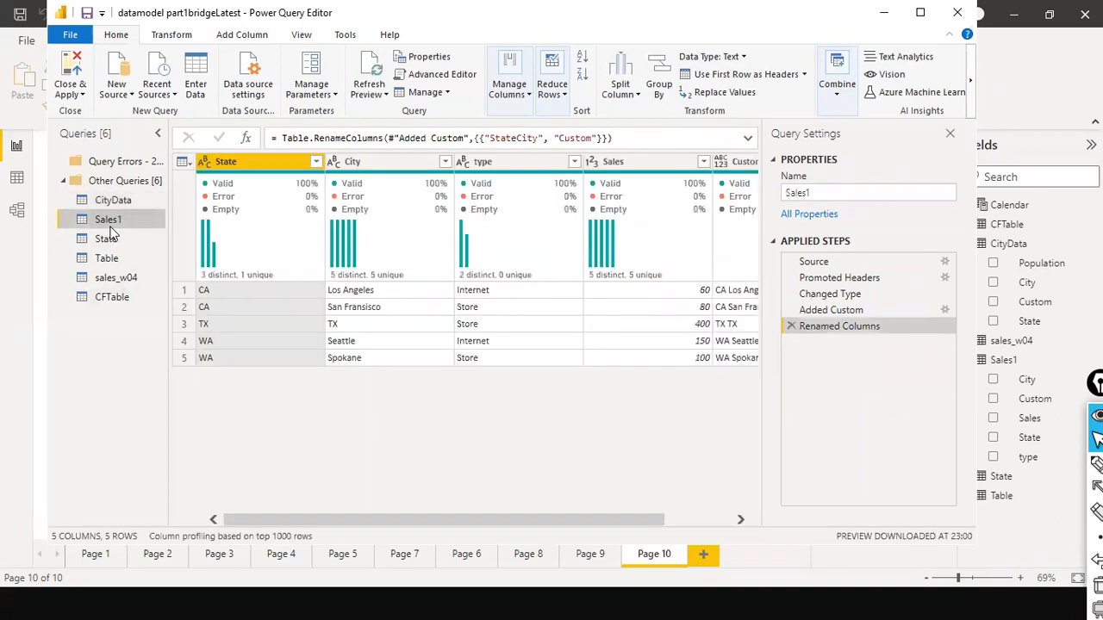
right_click(231, 165)
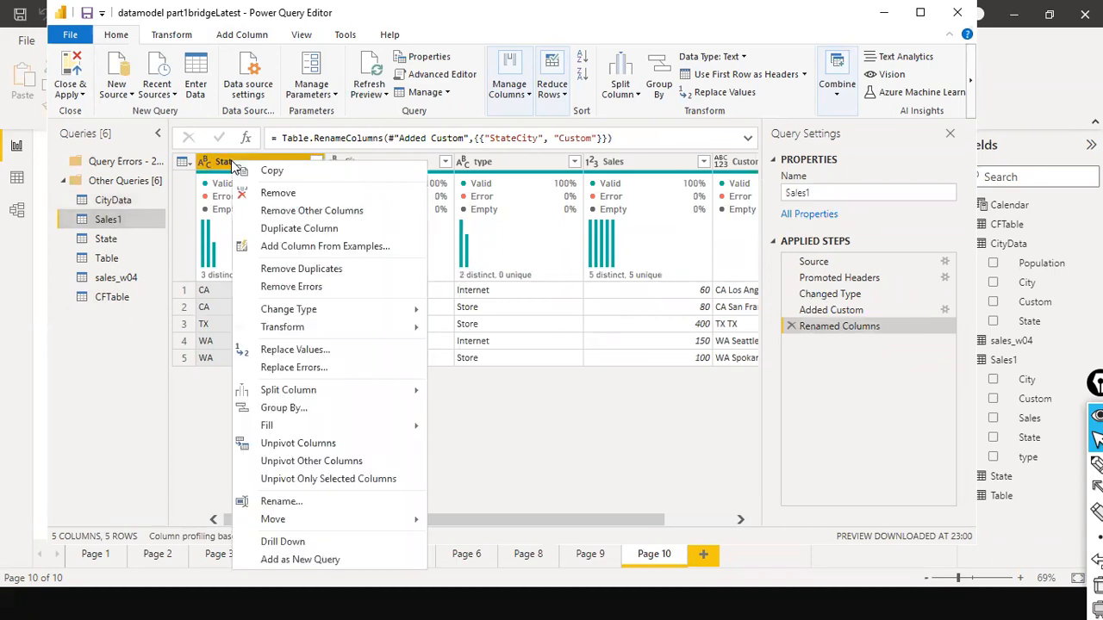
click(321, 555)
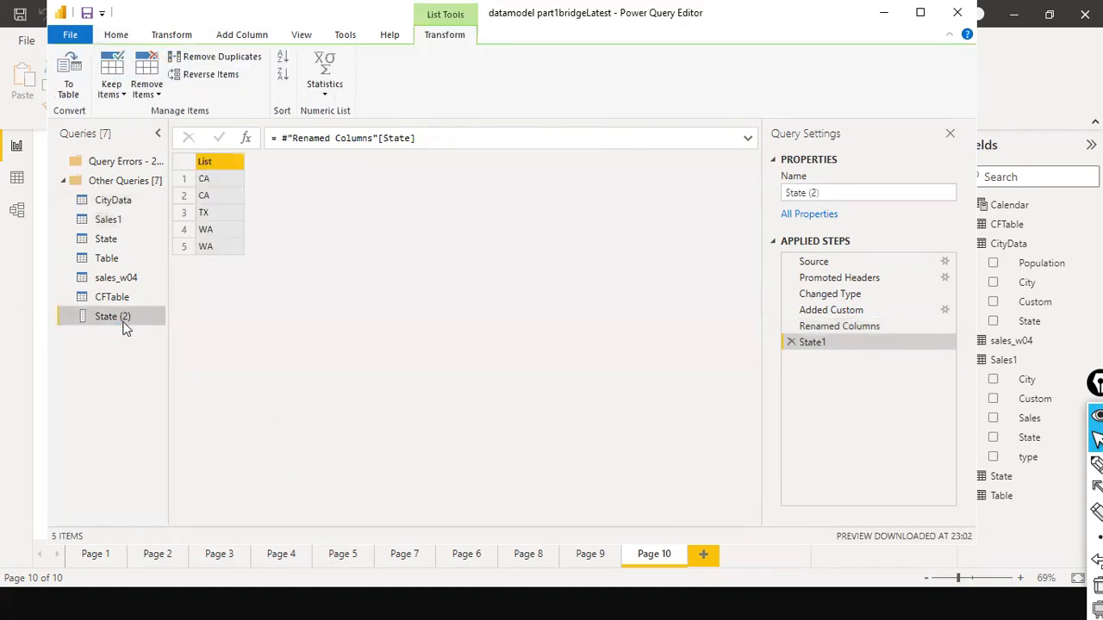
Remove the duplicates from the State (2) list
right_click(125, 328)
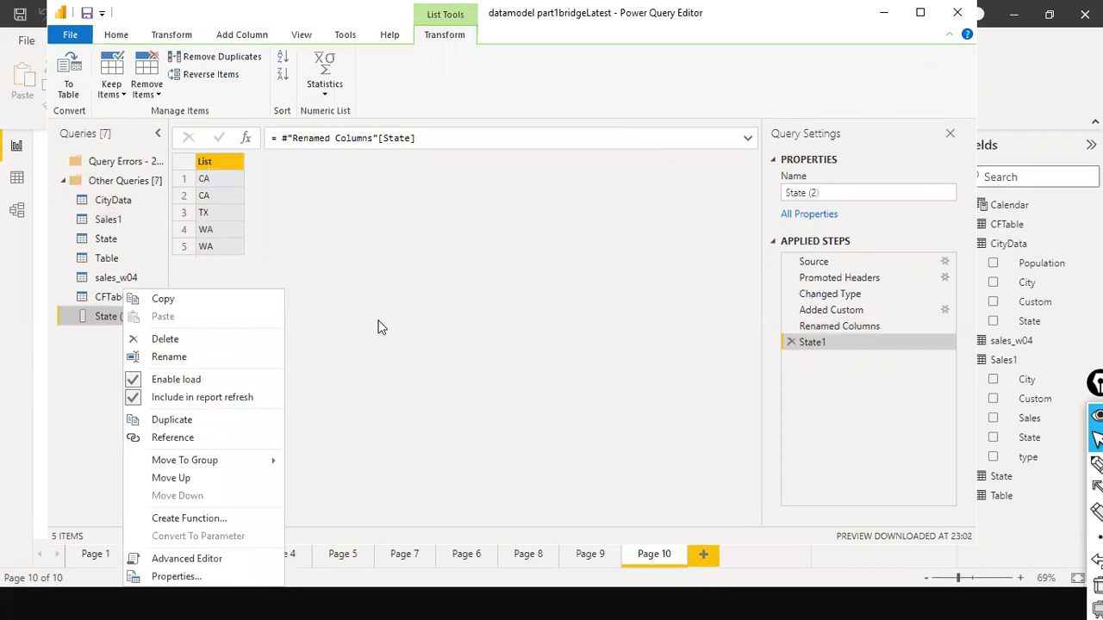
right_click(217, 160)
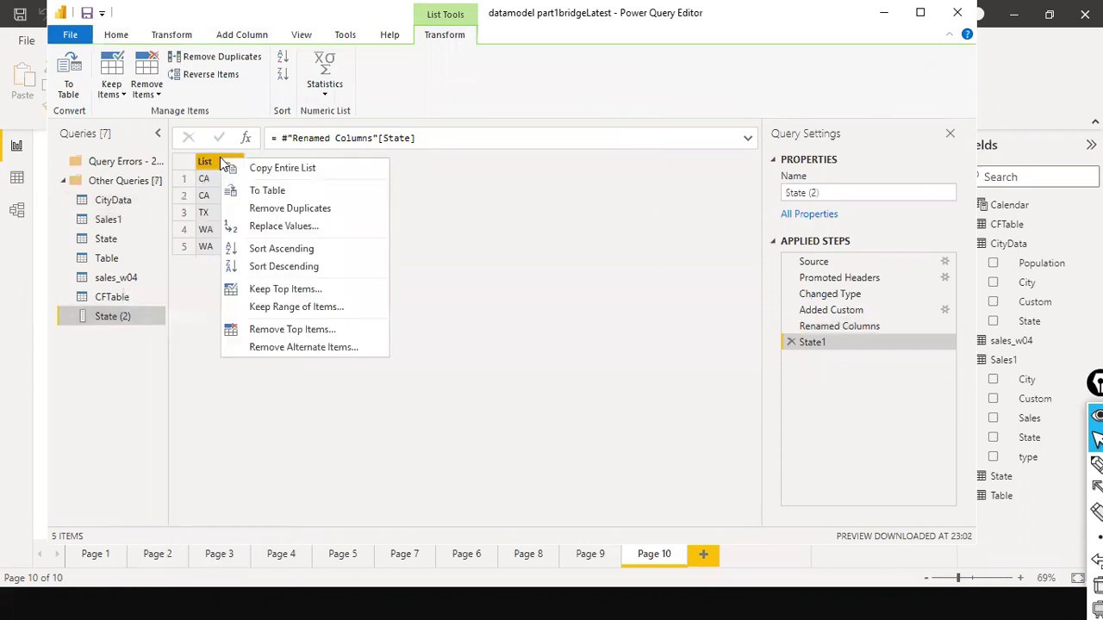
click(360, 219)
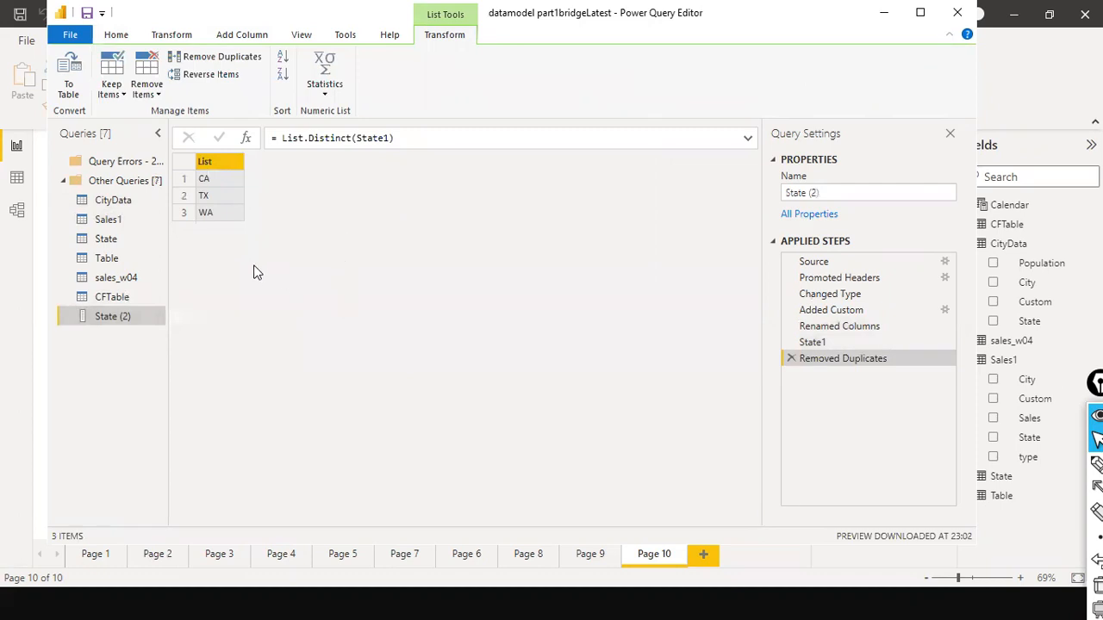
right_click(119, 318)
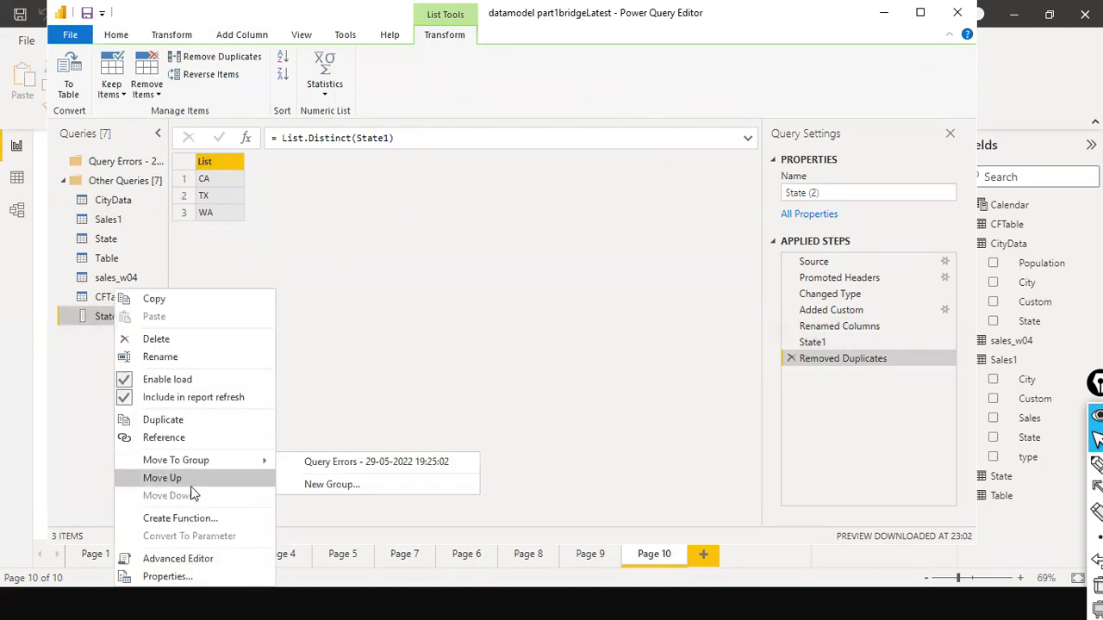
click(198, 358)
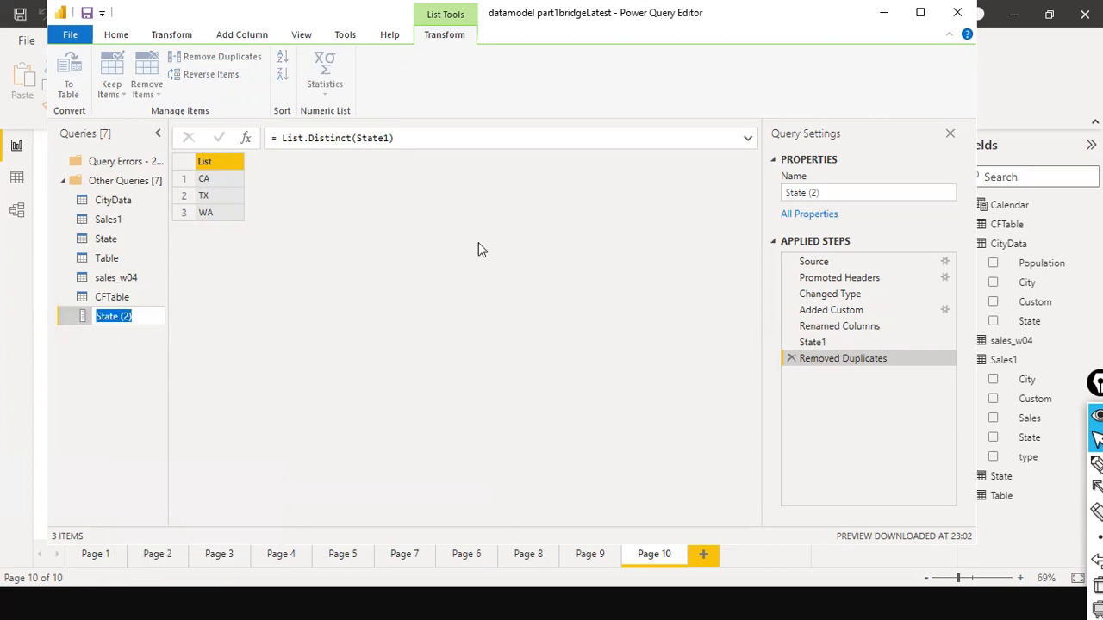
click(86, 326)
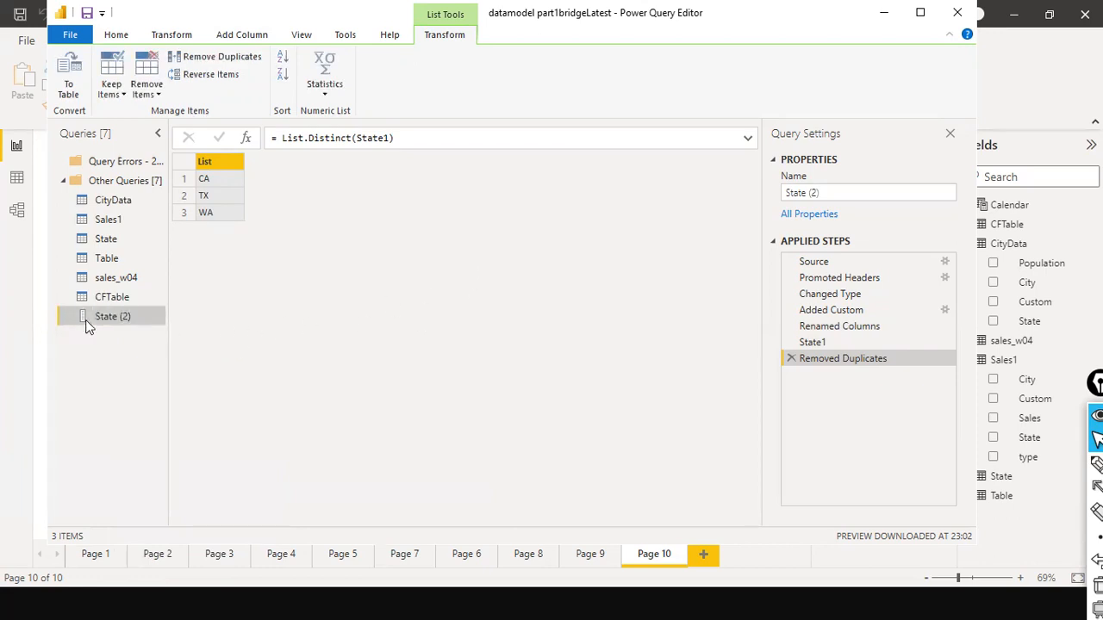
right_click(86, 326)
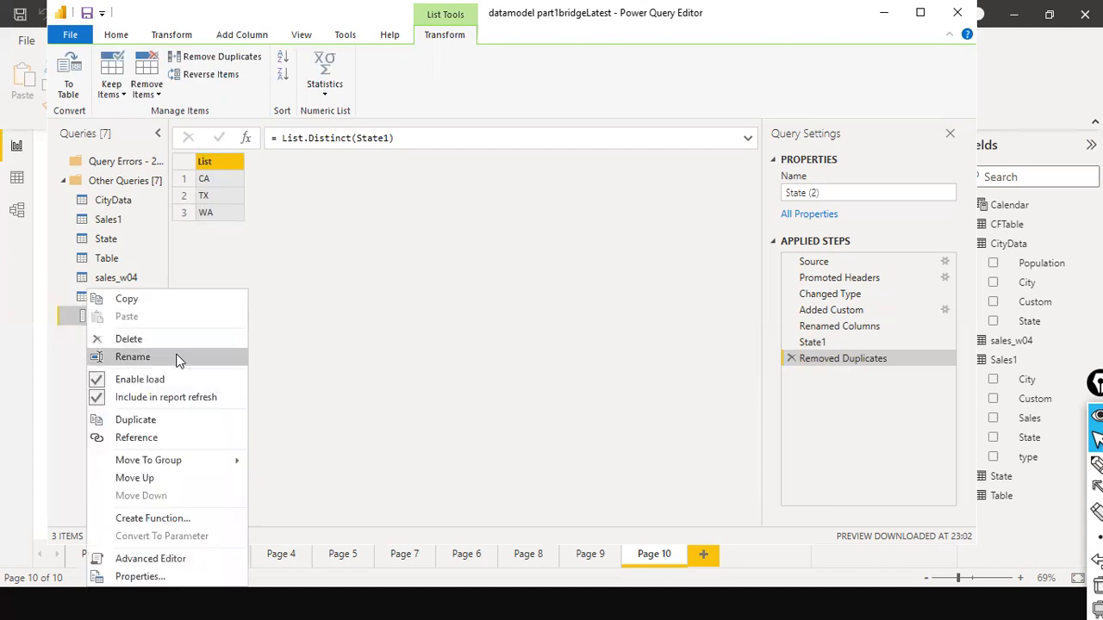
click(282, 308)
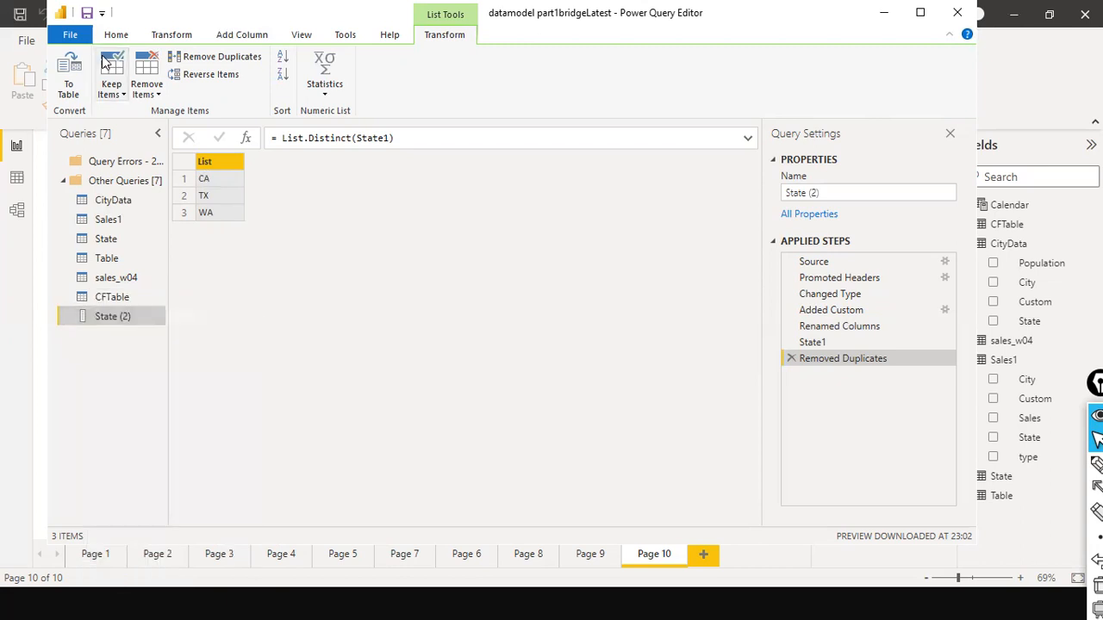
Close Power Query with the changes applied, and show the model diagram with the State (2) table
click(71, 34)
click(89, 65)
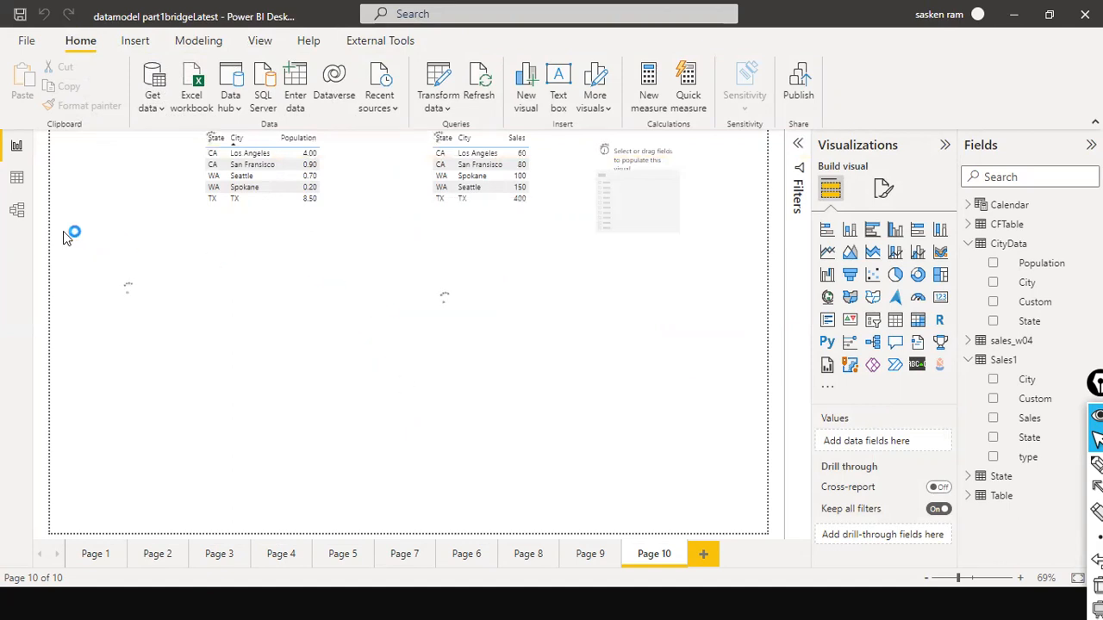
click(18, 208)
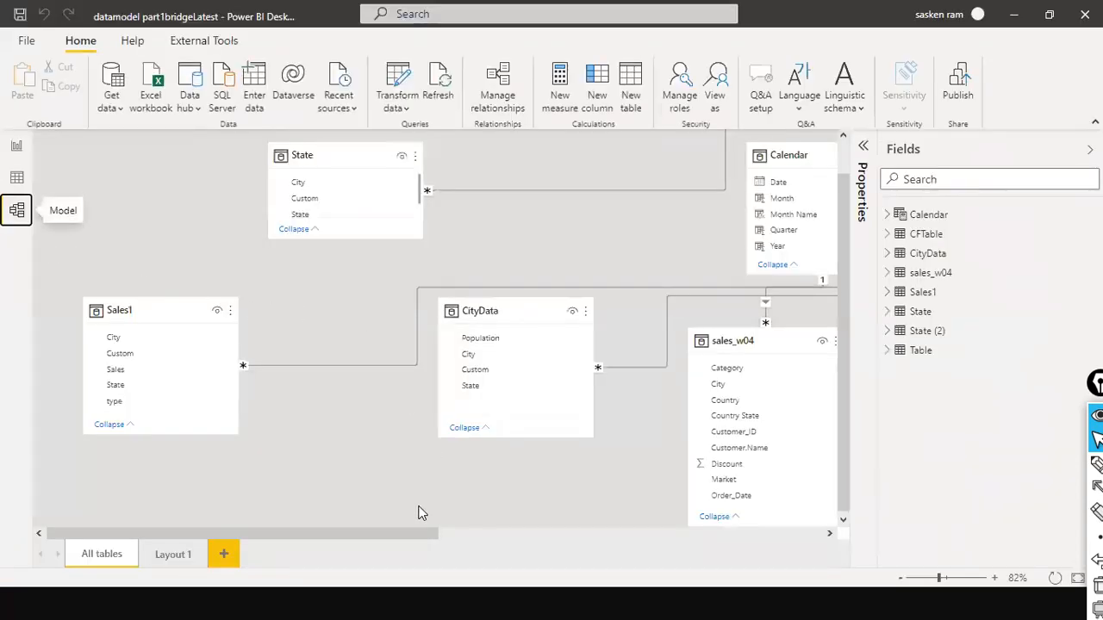
Arrange the model diagram with State (2) above Sales1 and CityData, and the State table off to its right
scroll(689, 309, up, 1)
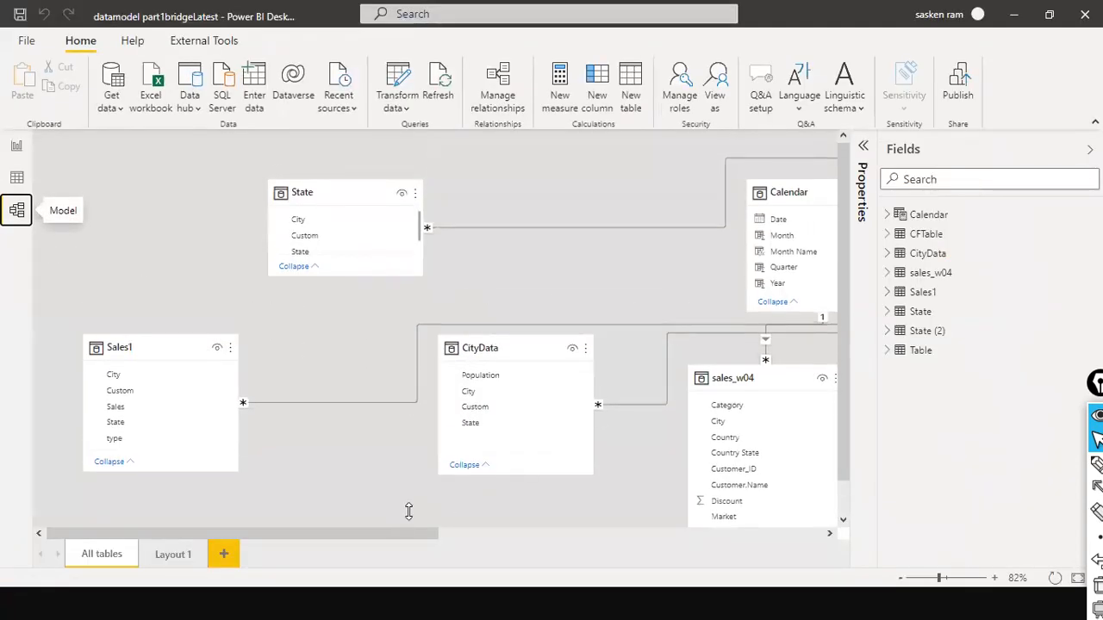
drag(382, 529, 757, 505)
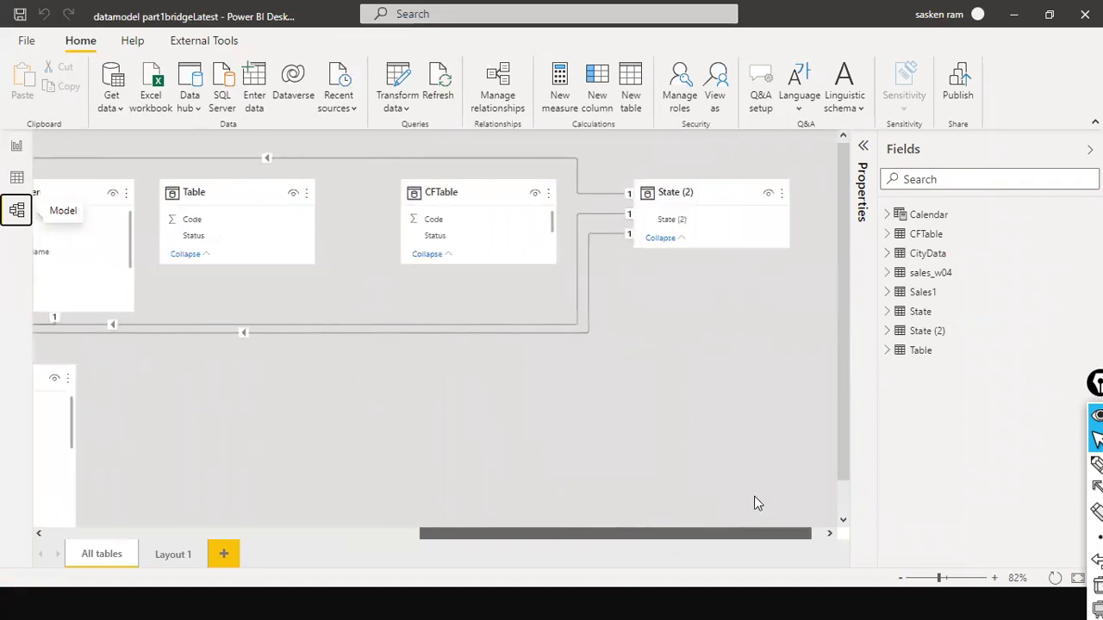
drag(741, 181, 12, 258)
click(290, 536)
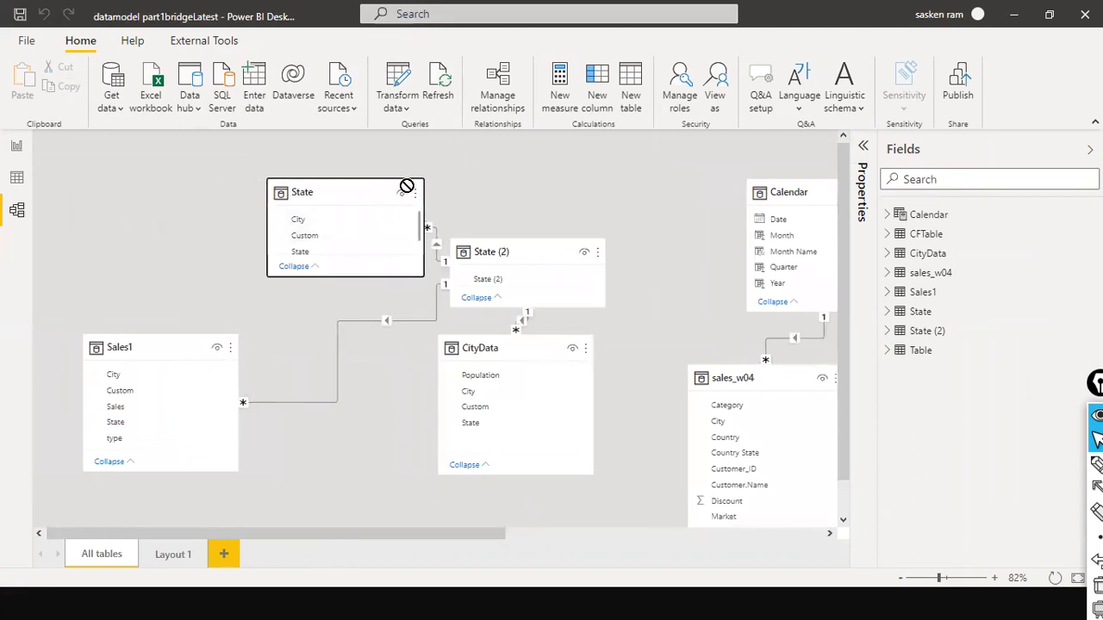
drag(388, 193, 606, 179)
drag(478, 250, 222, 153)
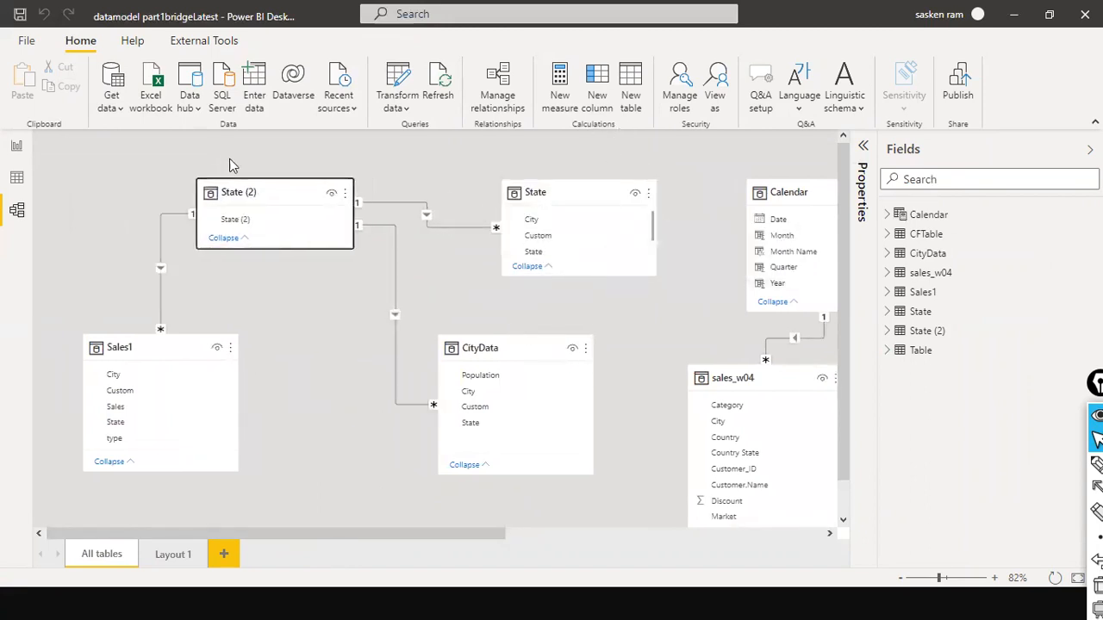
Delete the relationship between the State (2) and State tables
right_click(407, 210)
click(414, 213)
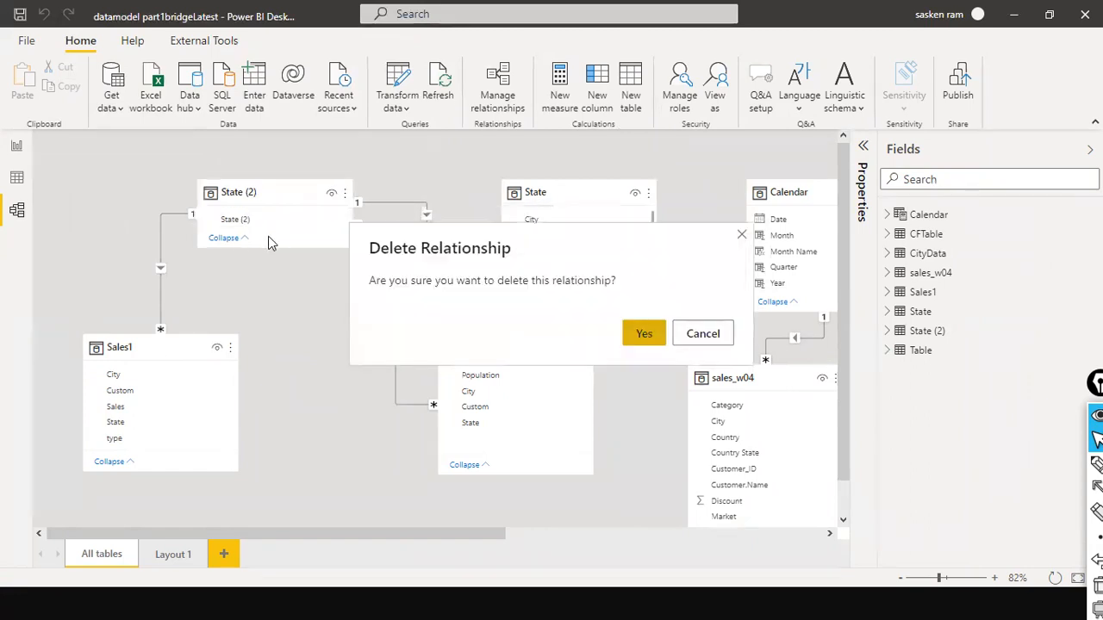
click(644, 333)
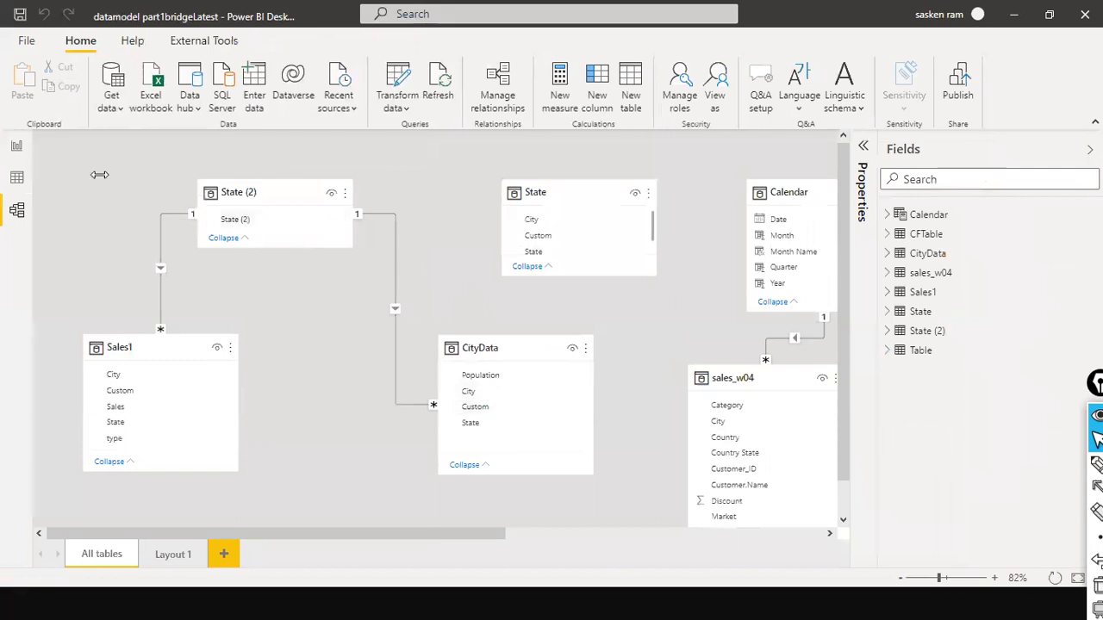
Run relationship autodetection on the Page 10 table visual that combines State, City, Sales and Population
click(18, 149)
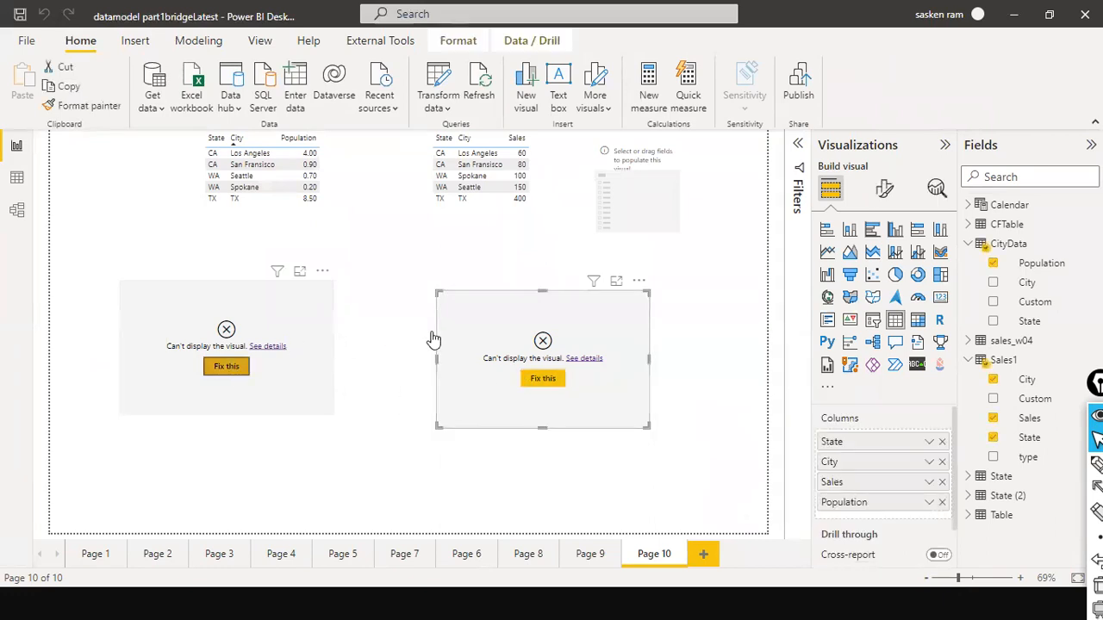
click(543, 378)
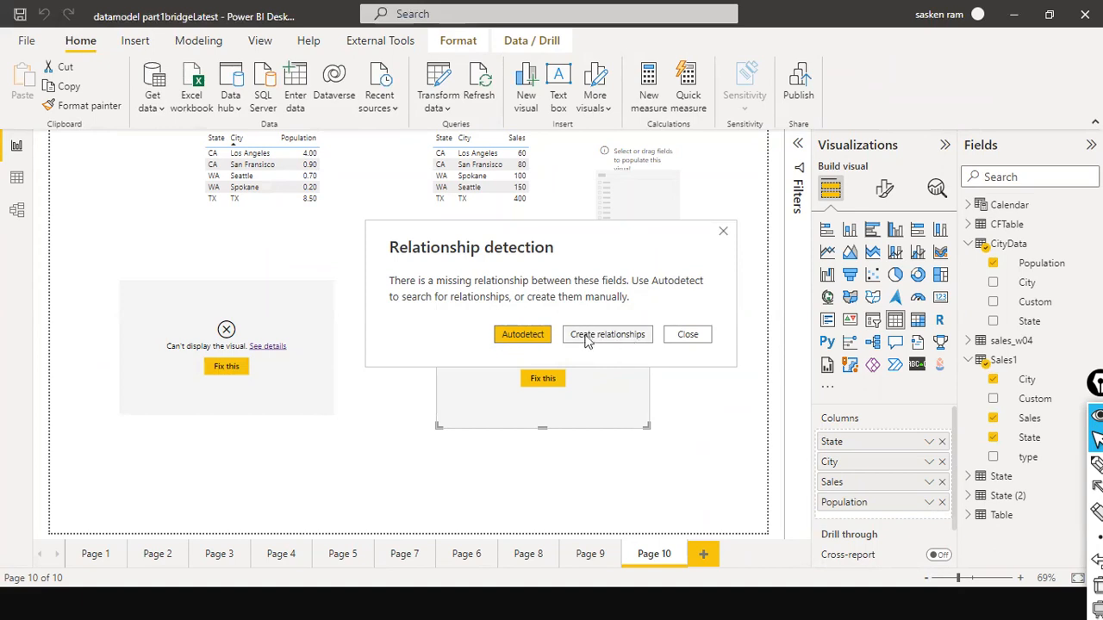
click(517, 334)
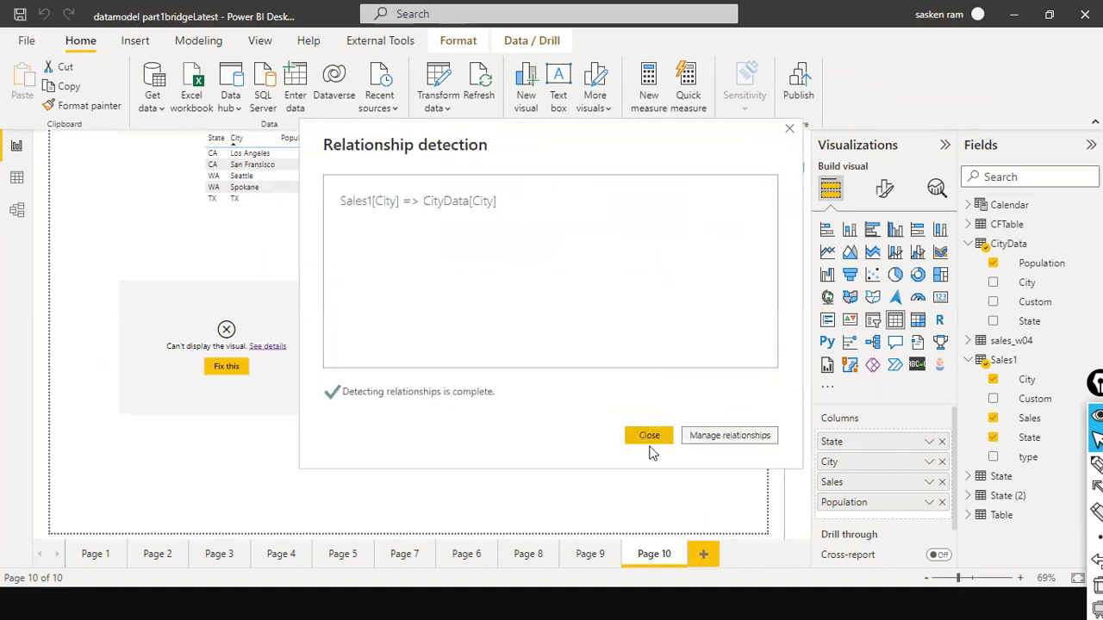
click(649, 436)
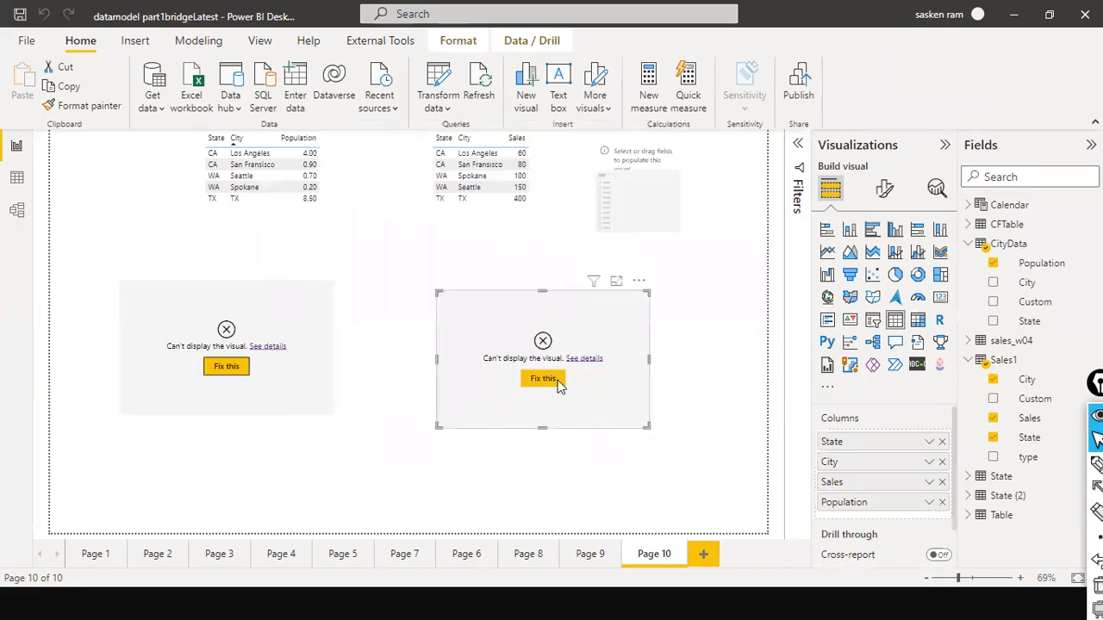
Reopen and dismiss the visual's relationship detection prompt, and compare the relationships in the model diagram with the Page 10 visuals
click(543, 379)
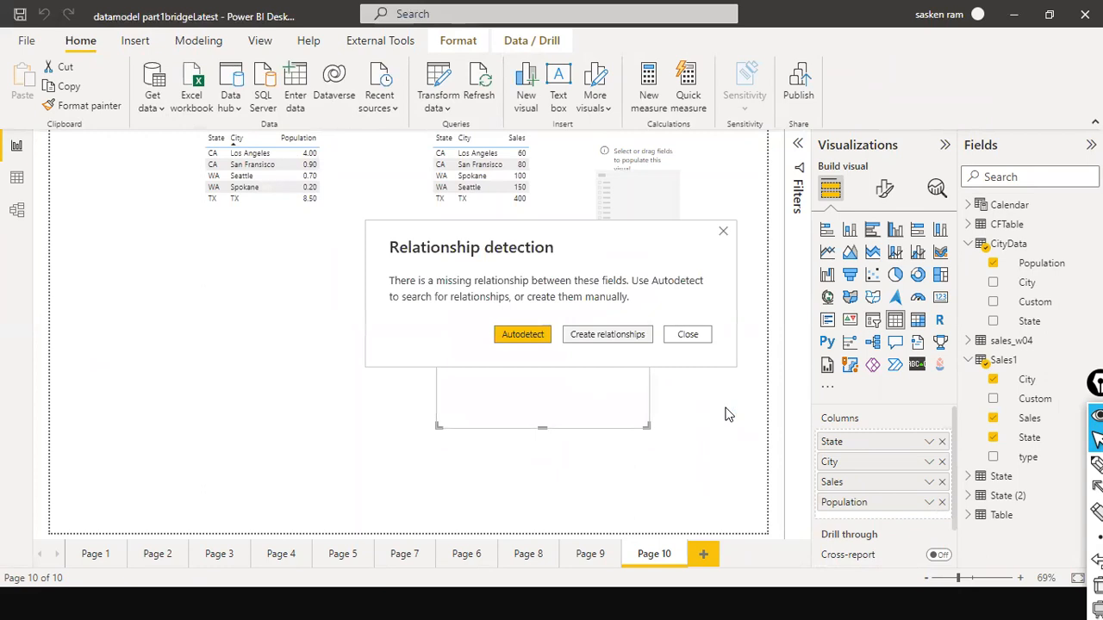
click(685, 336)
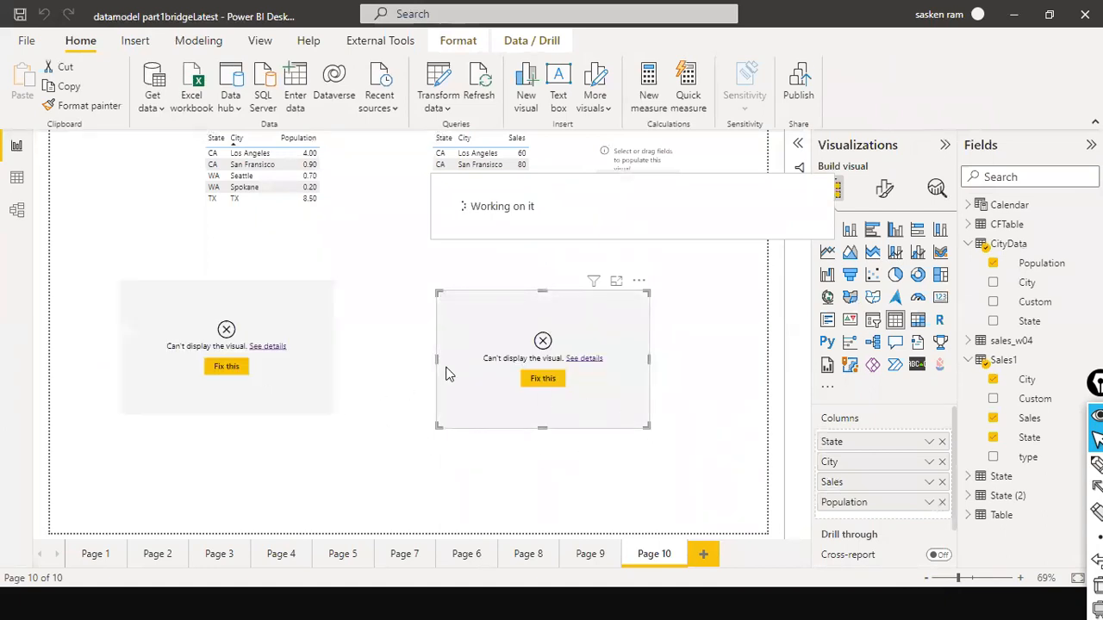
click(15, 212)
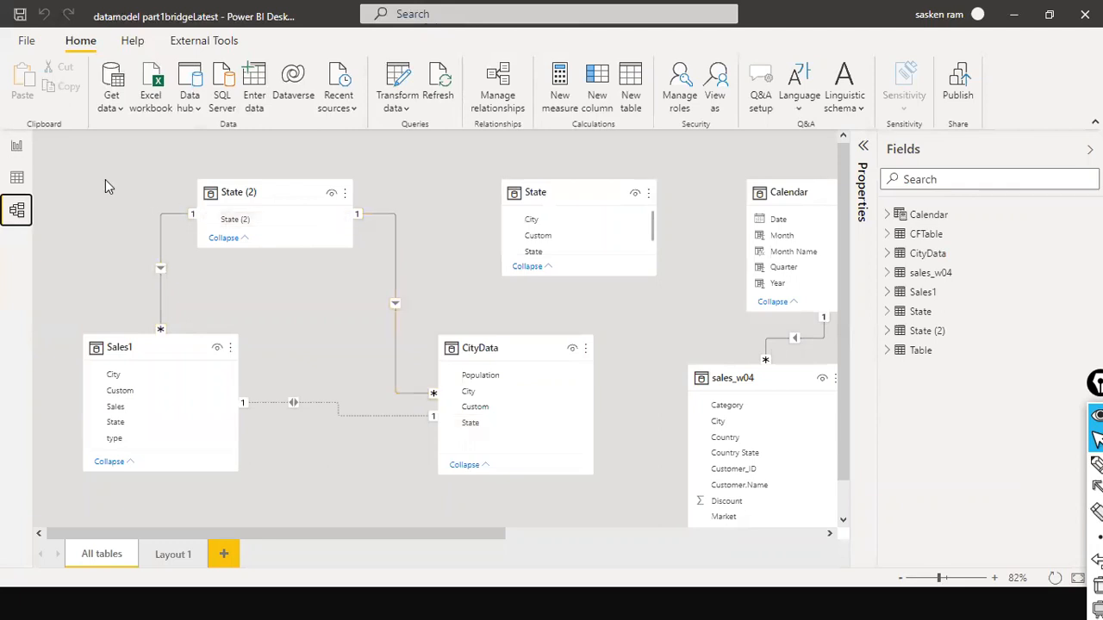
click(17, 146)
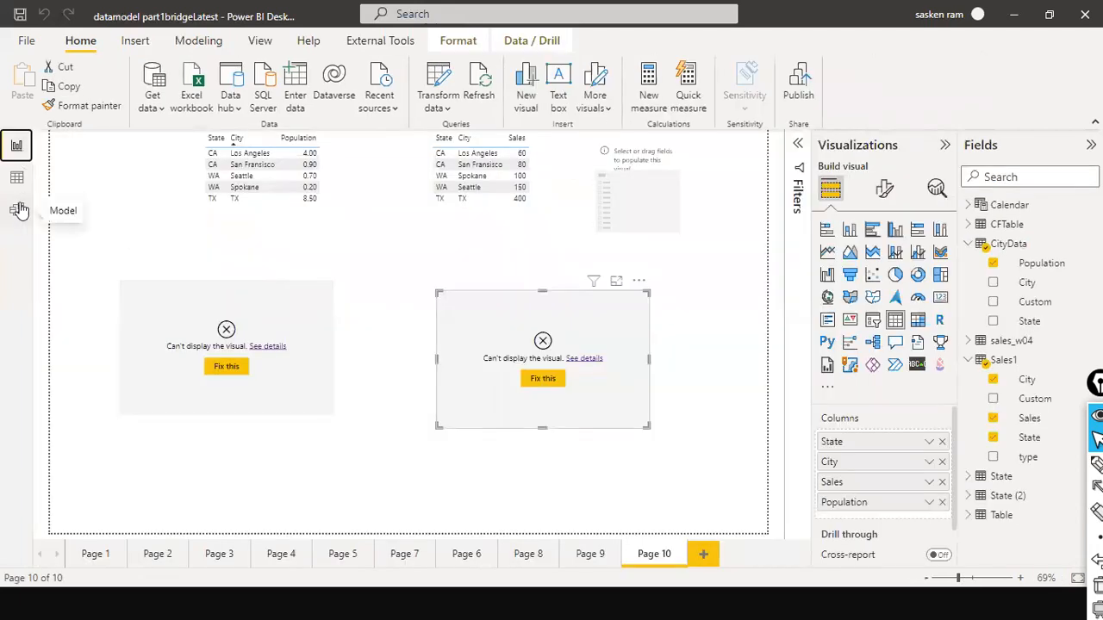
click(17, 210)
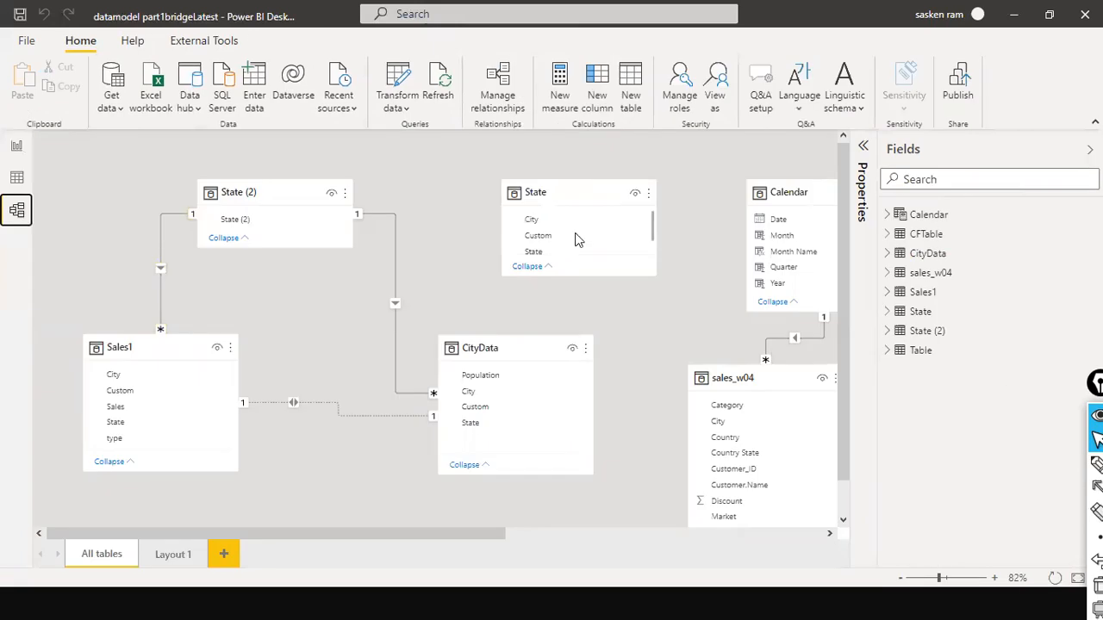
Remove the State, City, Sales and Population fields from the Page 10 table visual that uses the City field from CityData
click(597, 193)
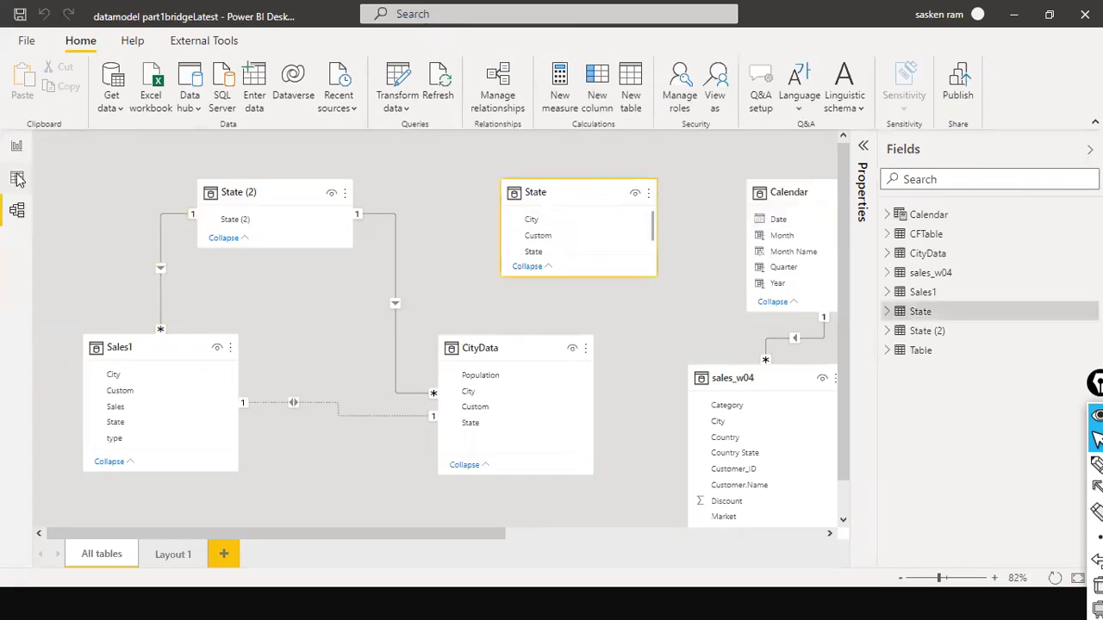
click(16, 146)
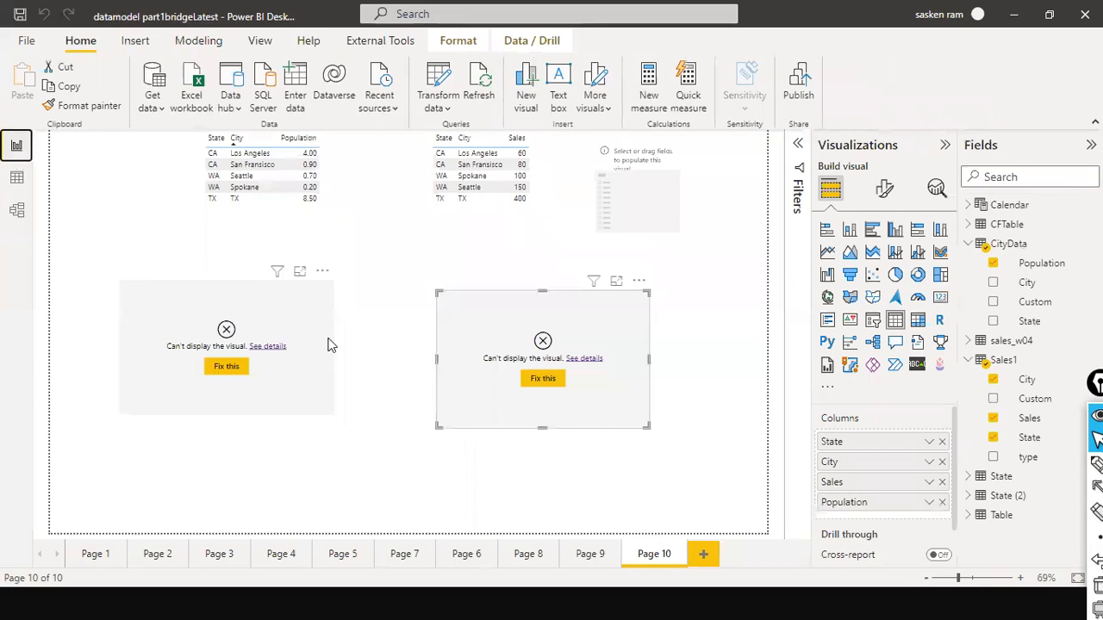
click(273, 367)
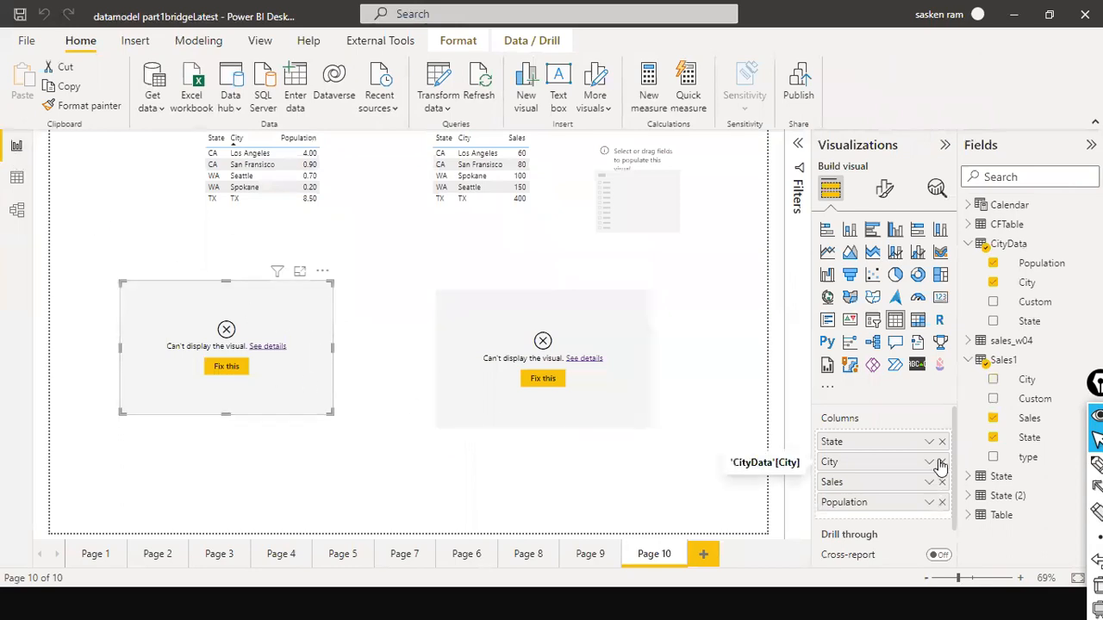
click(941, 462)
click(942, 481)
click(942, 461)
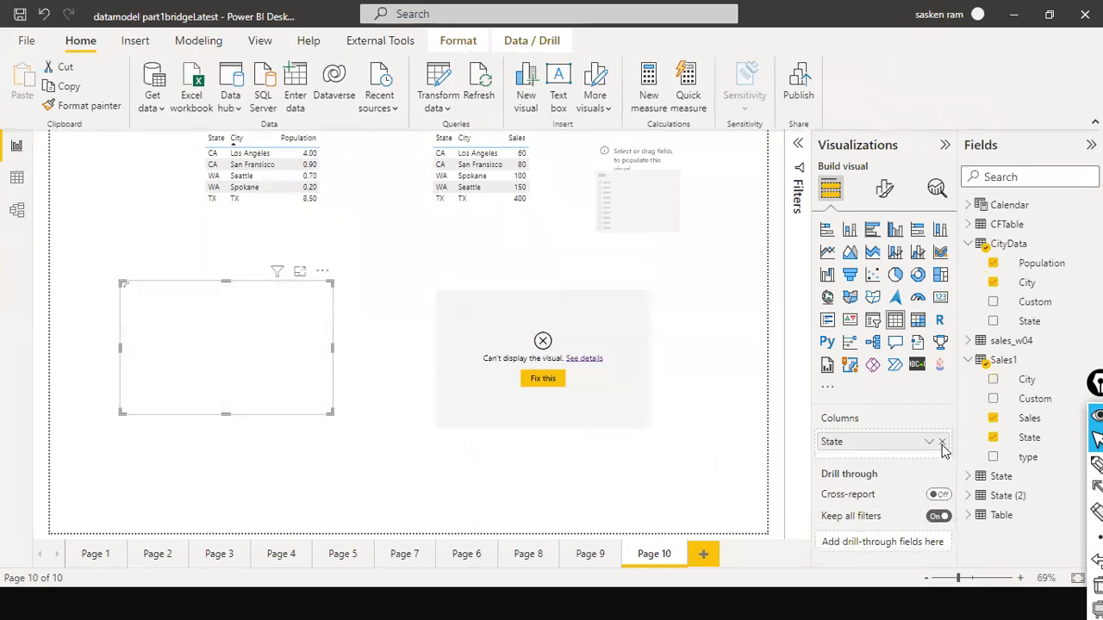
click(942, 441)
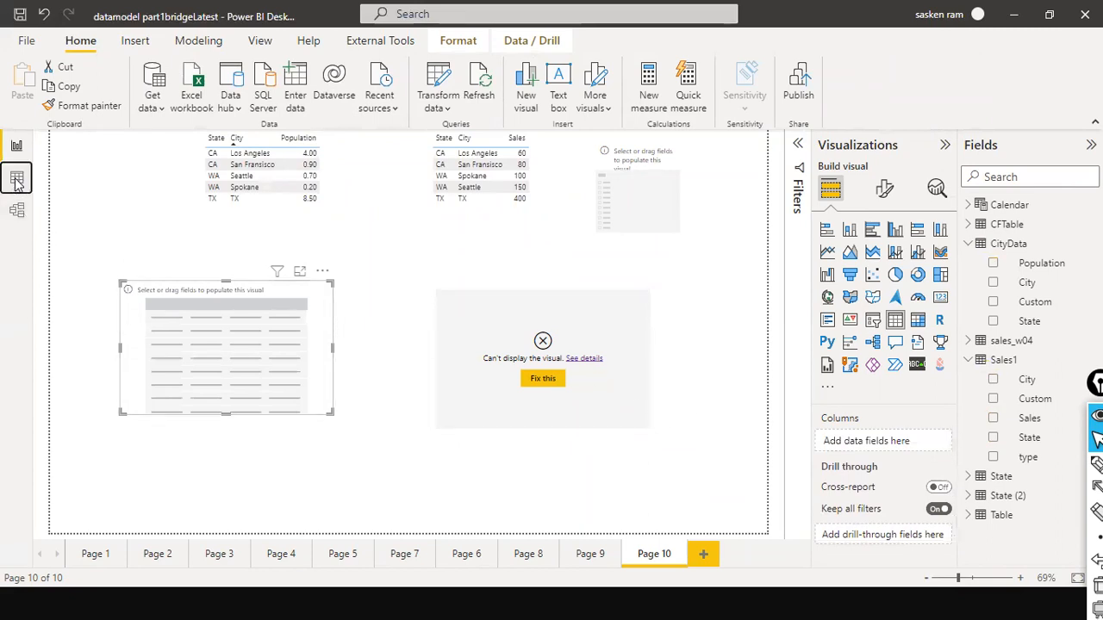
Examine the State (2) bridge relationships and the inactive City relationship between Sales1 and CityData in the model diagram
click(16, 177)
click(17, 210)
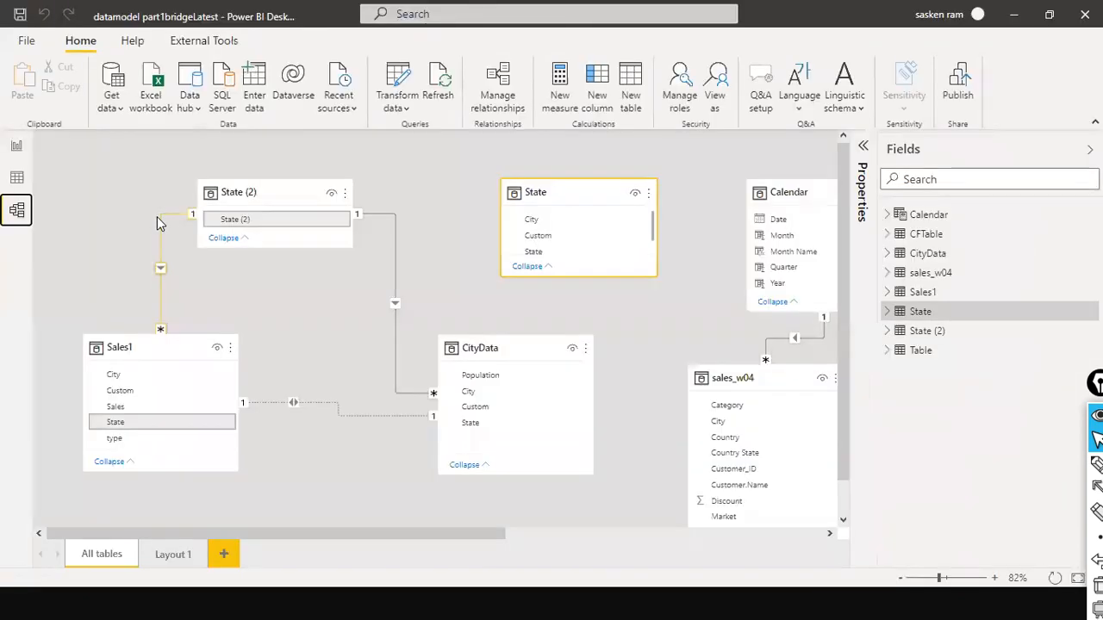
right_click(286, 194)
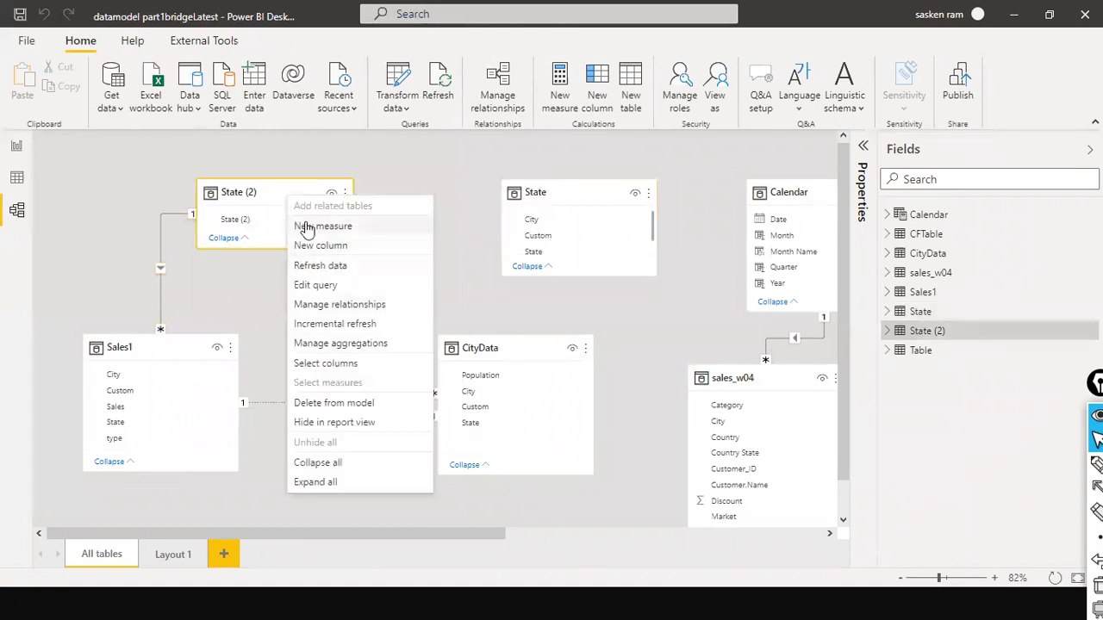
click(482, 269)
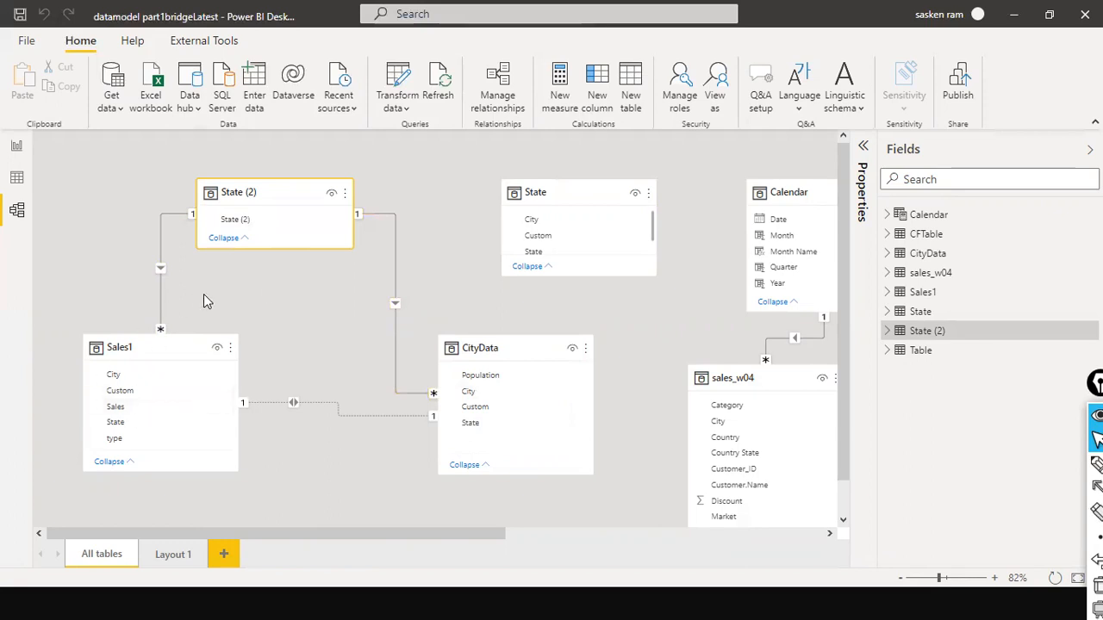
scroll(382, 412, down, 1)
right_click(383, 413)
click(383, 381)
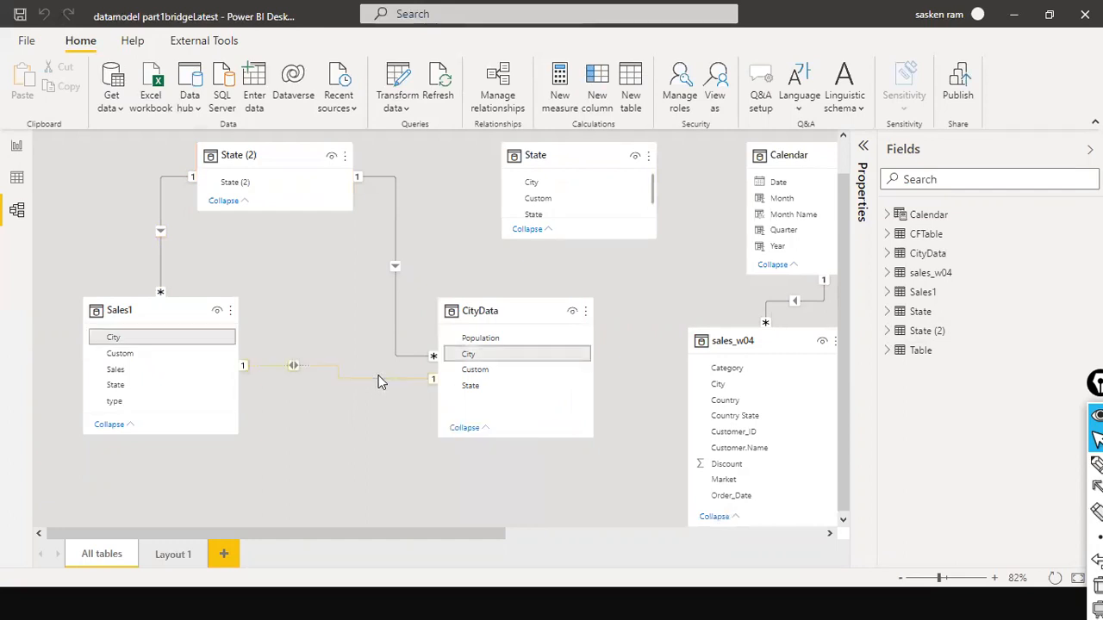
right_click(383, 381)
click(462, 187)
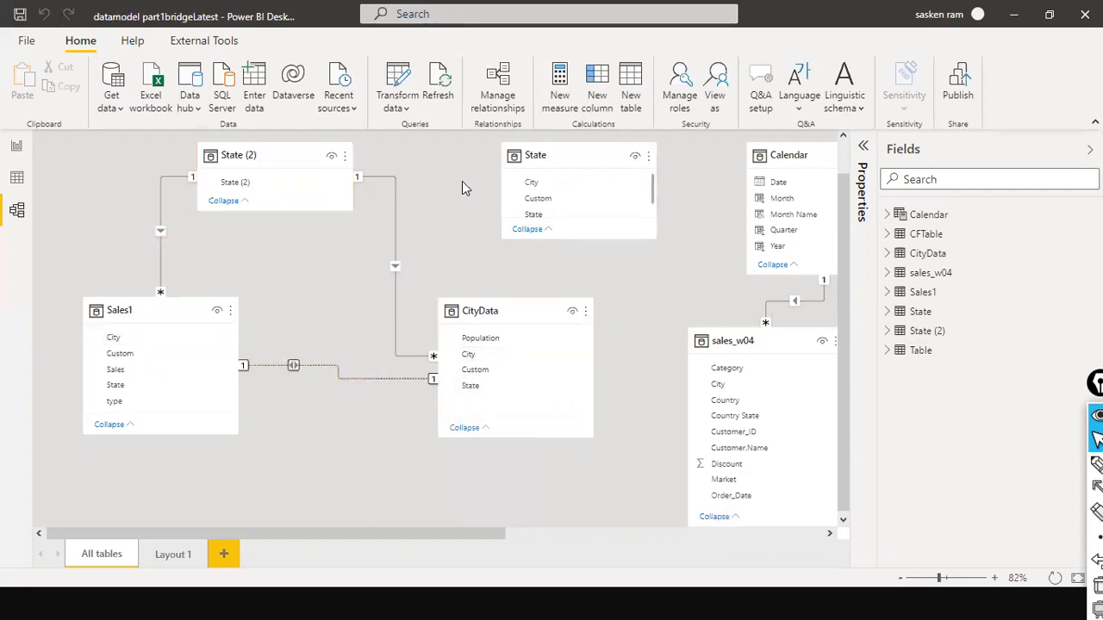
Shift the State (2) table toward the middle of the model diagram, then delete it from the model
drag(276, 155, 338, 157)
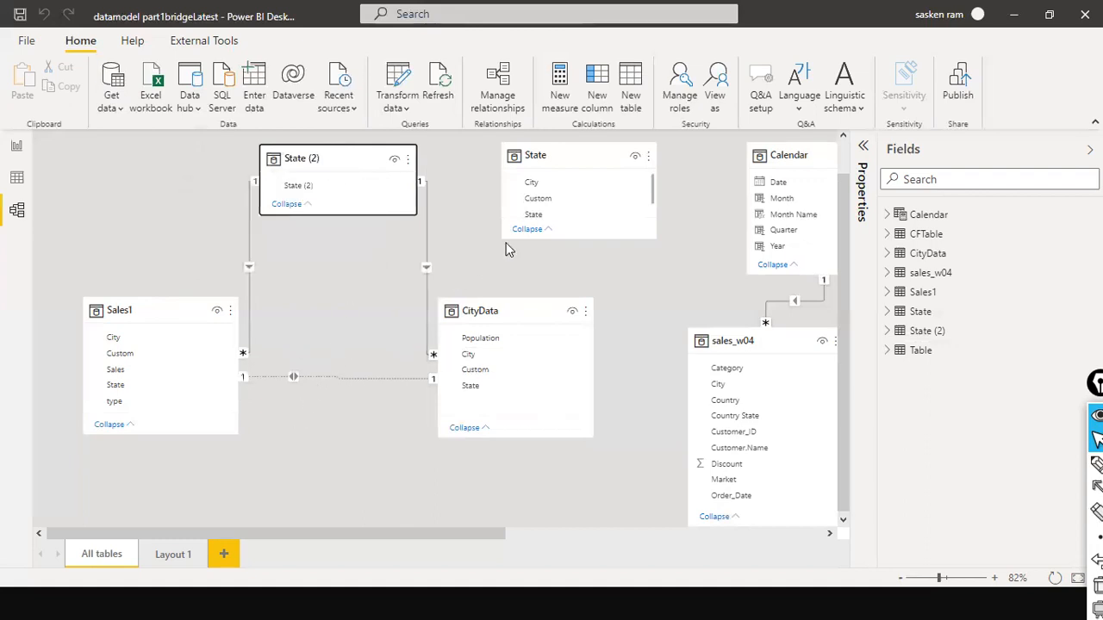
right_click(366, 161)
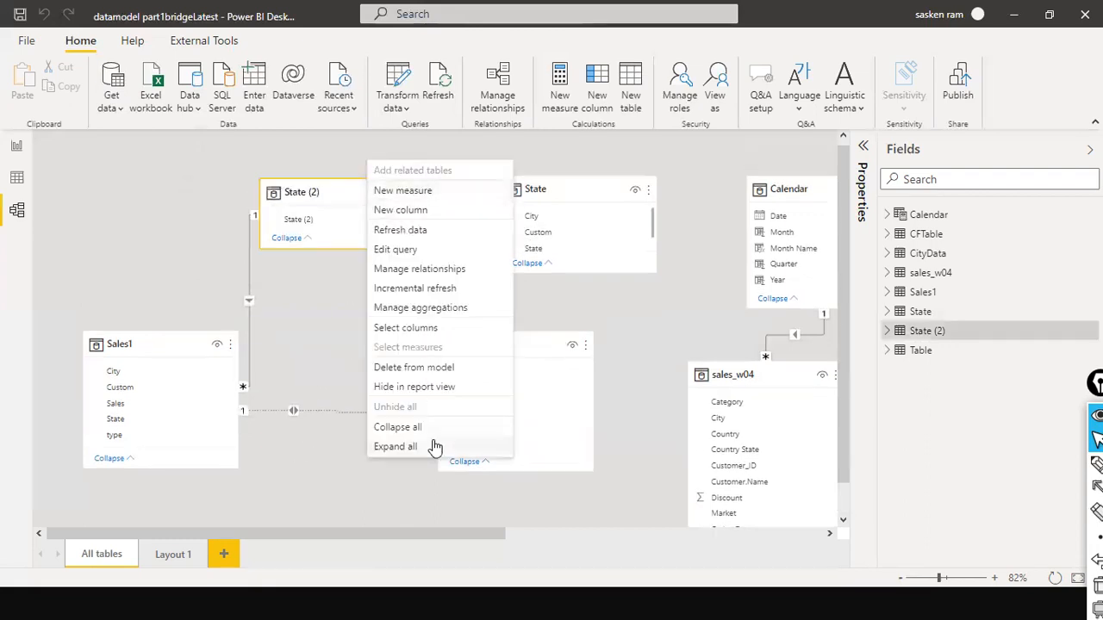
click(430, 369)
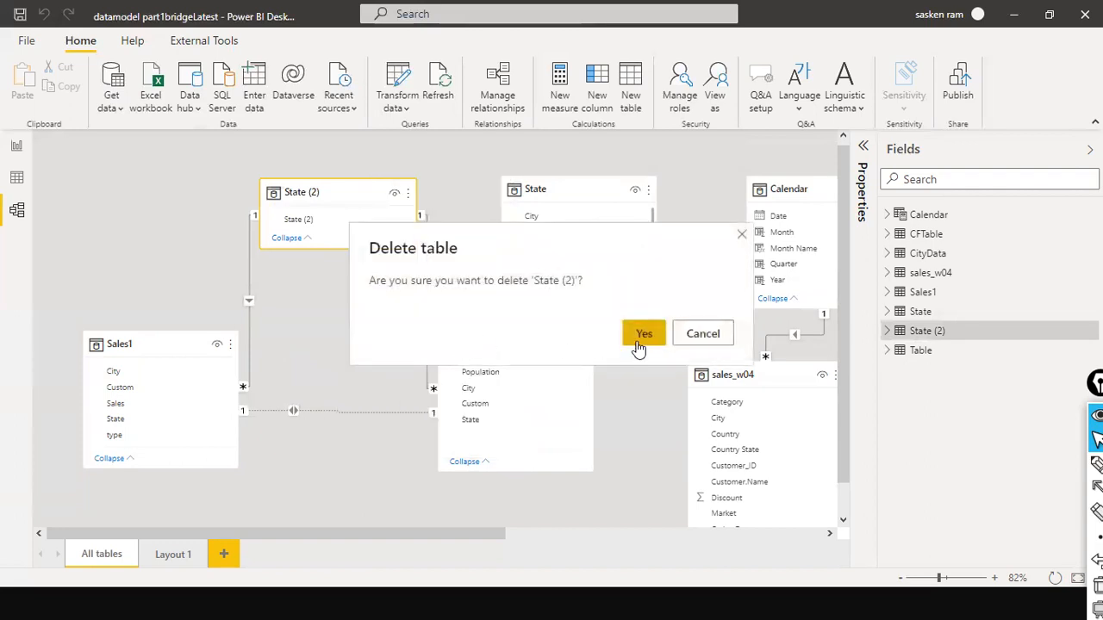
click(637, 337)
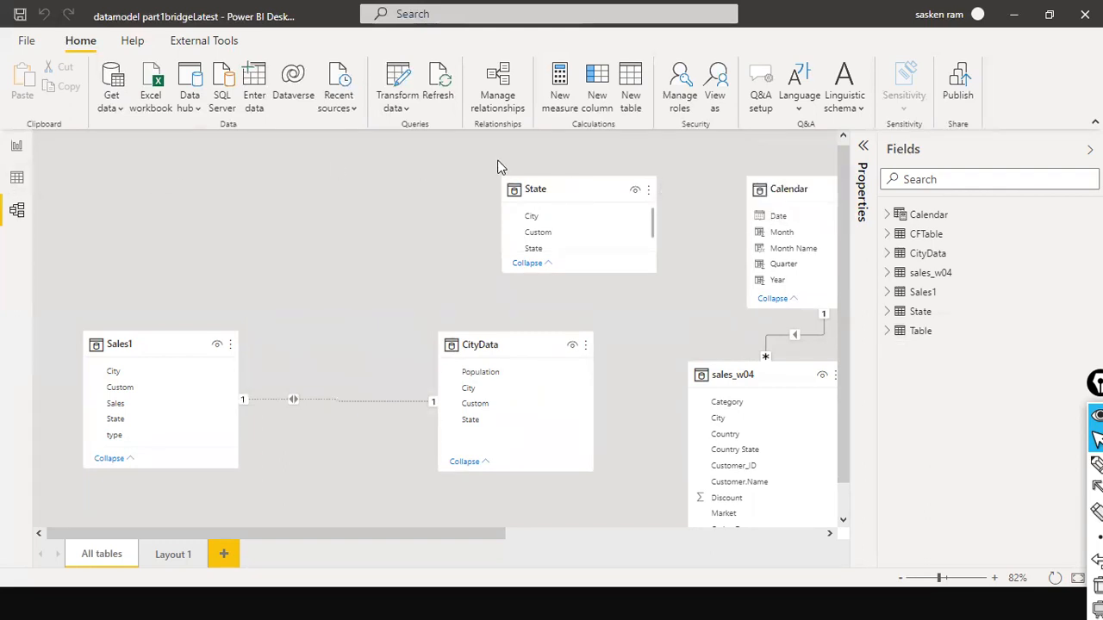
Place the State table above Sales1 and CityData, enlarge it to show all its fields, and relate its Custom field to Custom in Sales1
drag(584, 191, 350, 202)
drag(341, 285, 342, 314)
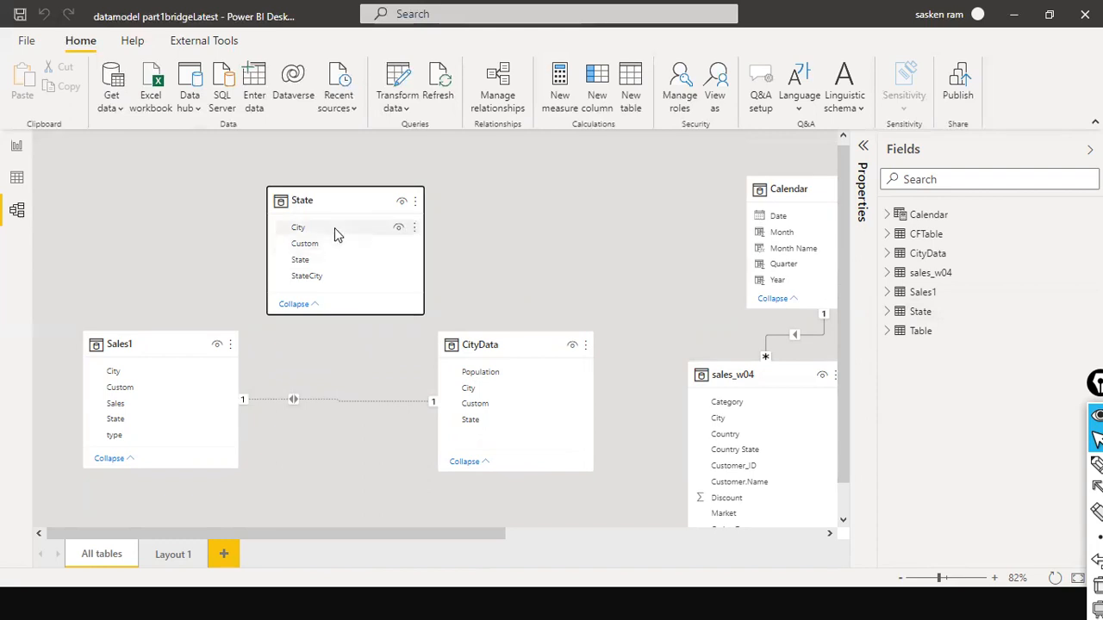
drag(320, 244, 131, 390)
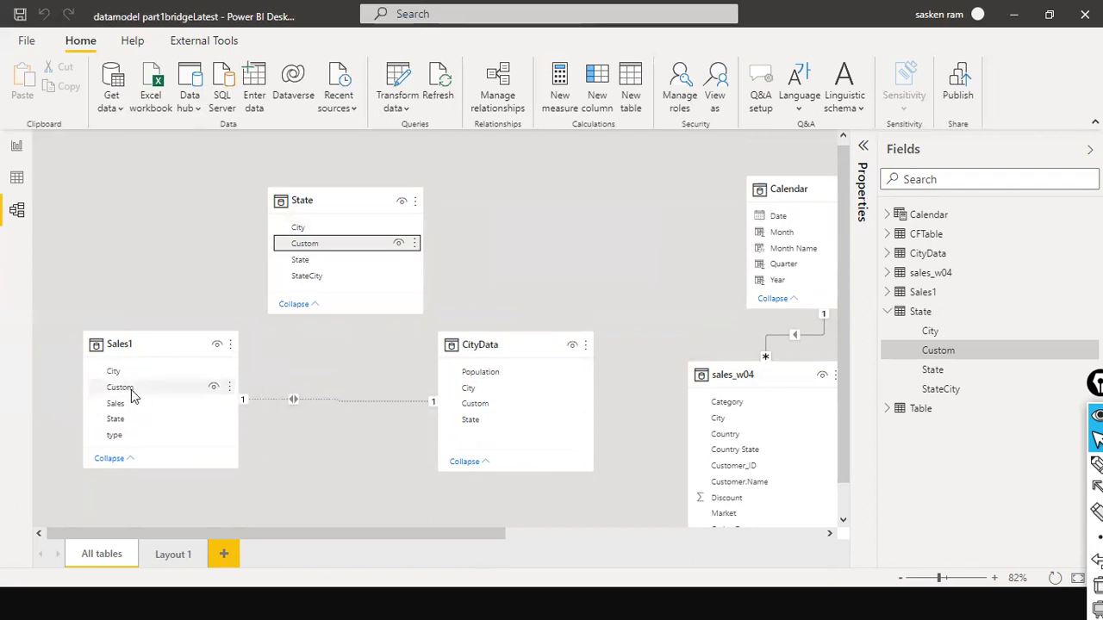
Delete the direct relationship on City between the Sales1 and CityData tables
right_click(349, 401)
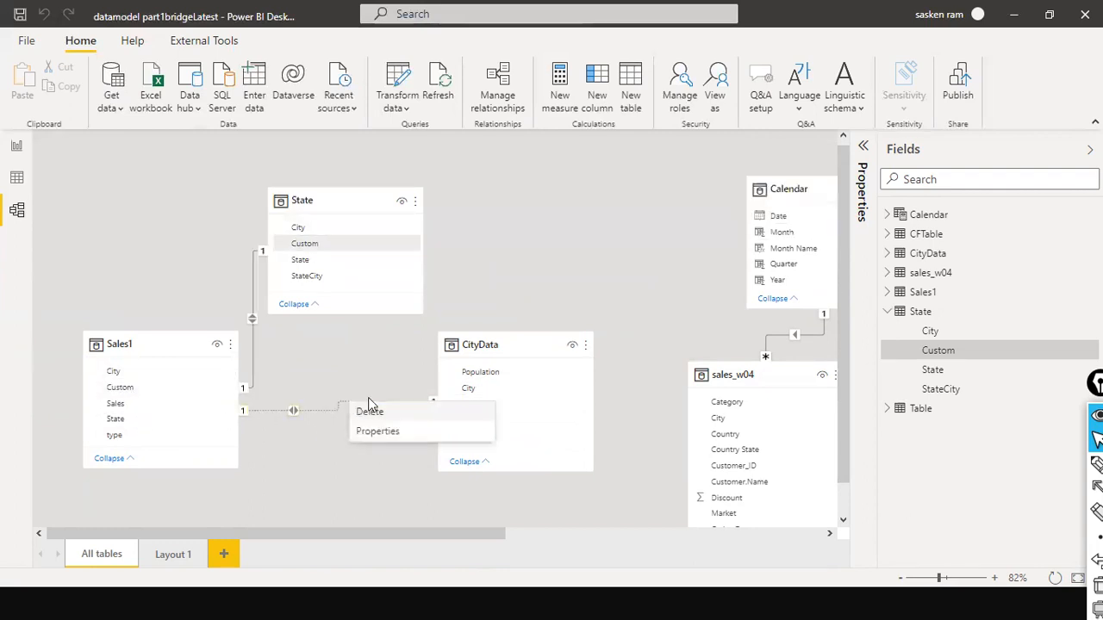
click(383, 412)
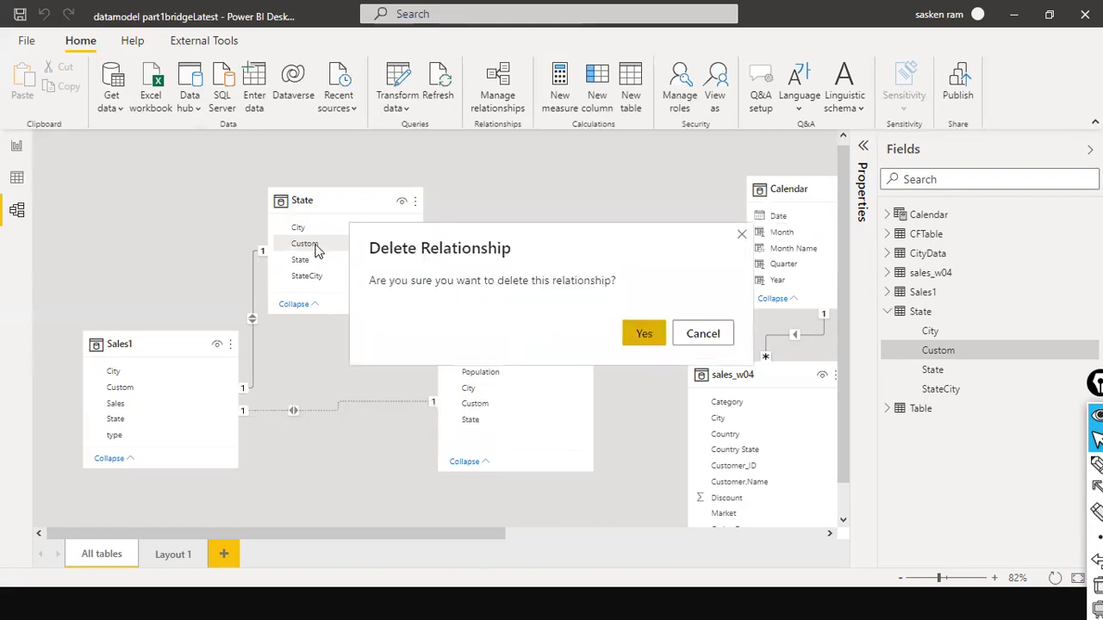
click(663, 338)
Create a relationship from the State table's Custom field to Custom in CityData
drag(315, 246, 480, 412)
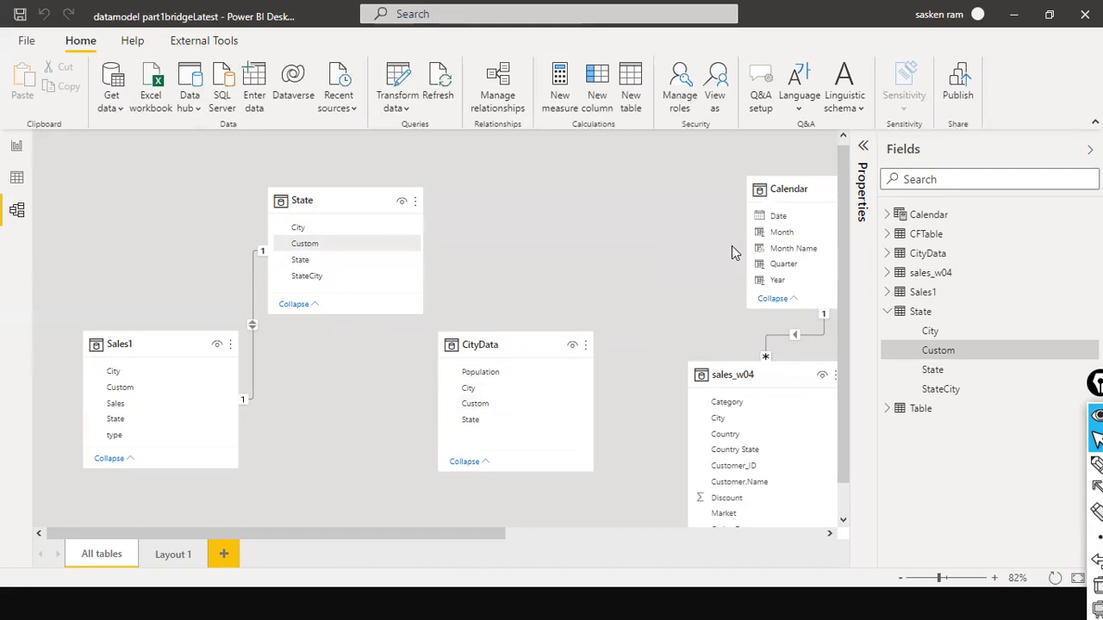
drag(325, 244, 480, 409)
drag(315, 248, 484, 410)
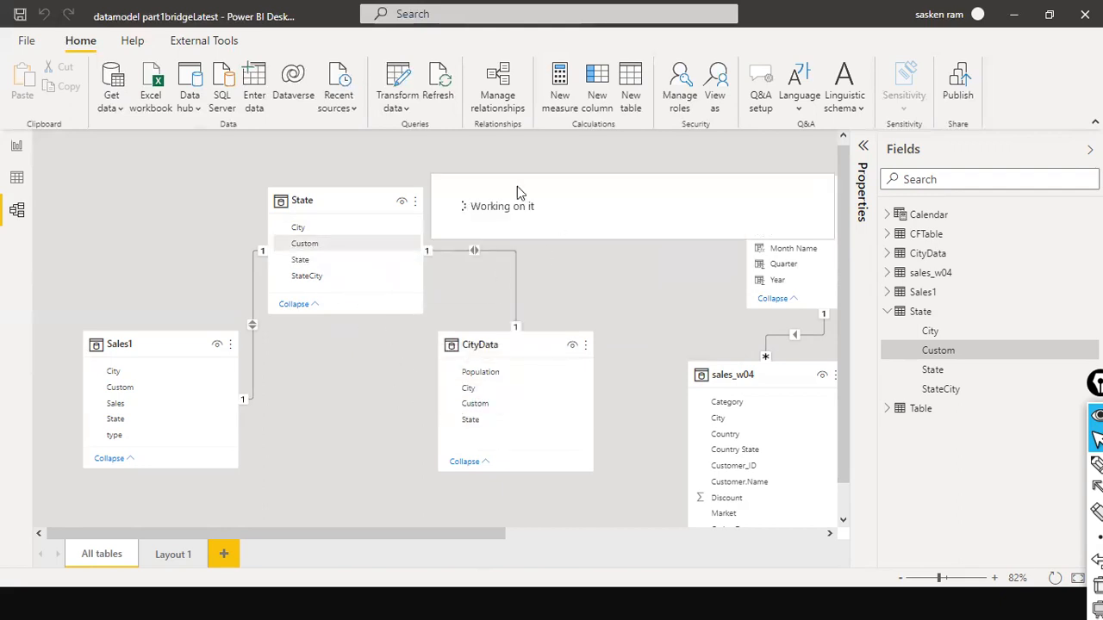
Review the combined State, City, Sales and Population table on Page 10, and center the State table above Sales1 and CityData in the model diagram
click(18, 150)
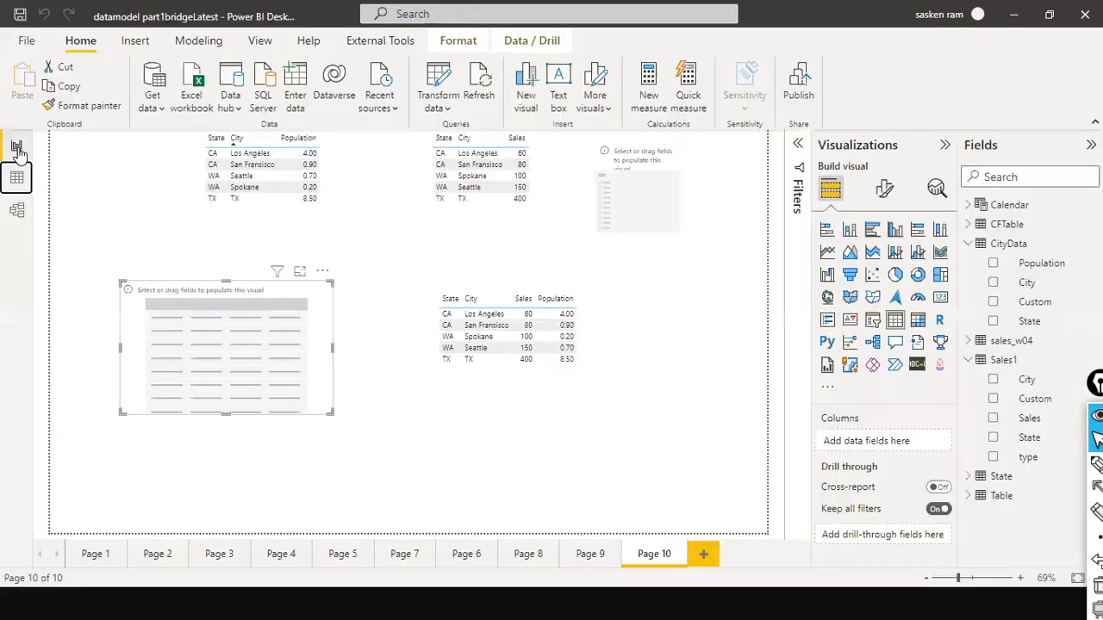
click(483, 395)
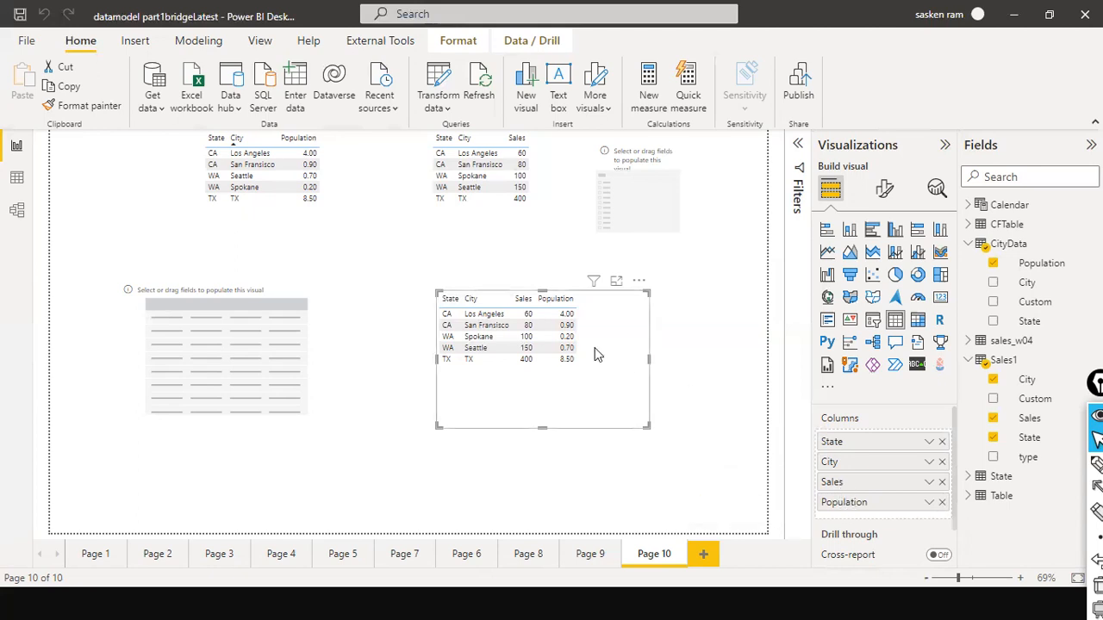
click(16, 209)
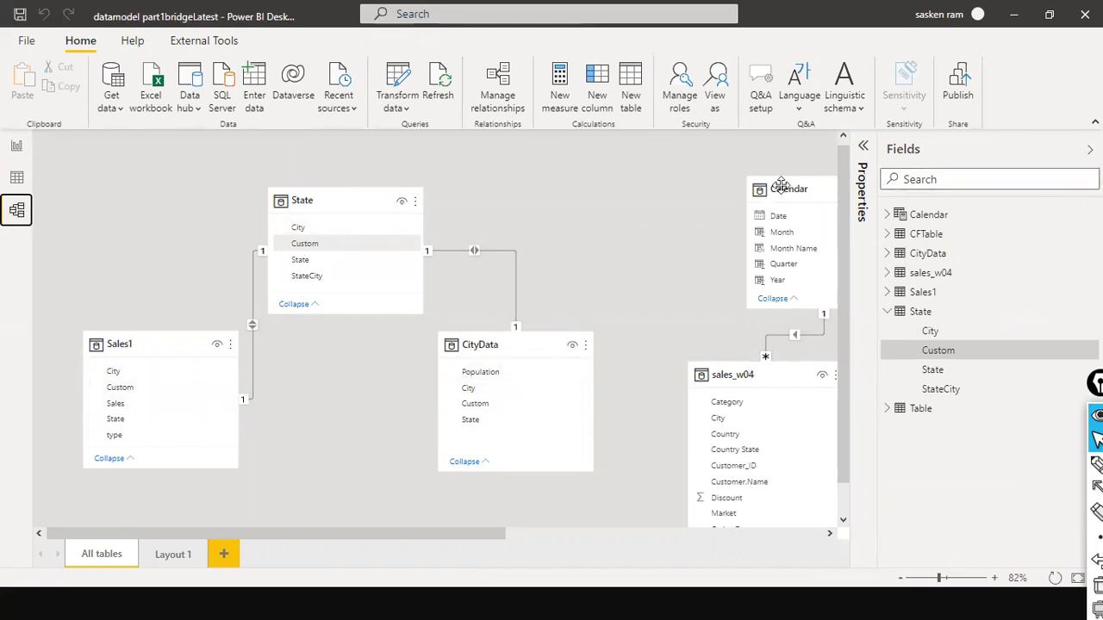
mouse_move(781, 186)
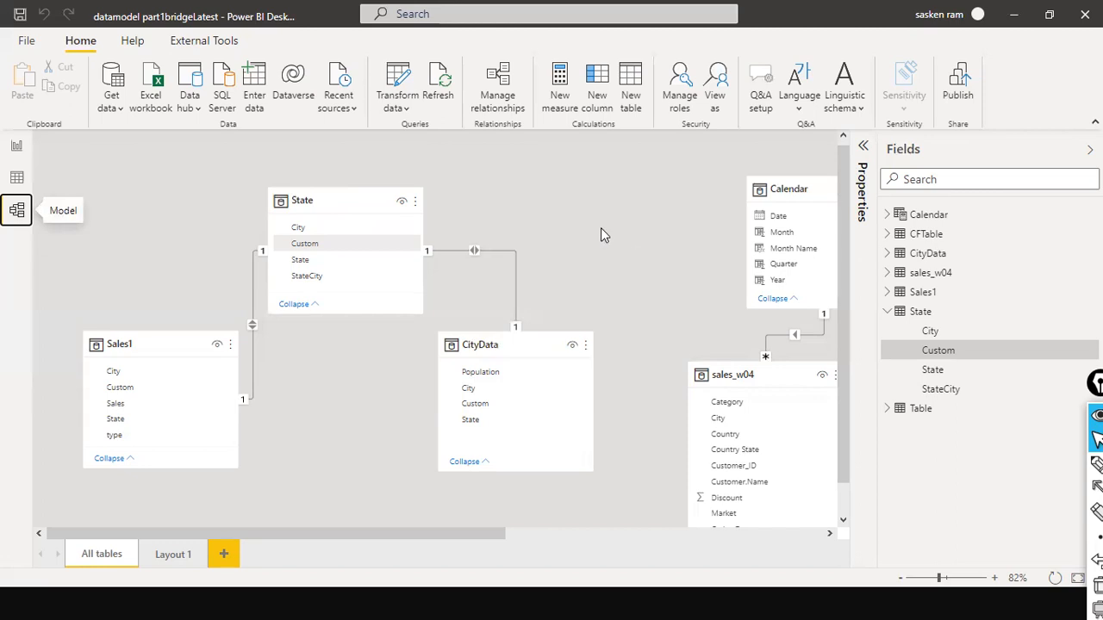
drag(325, 202, 343, 191)
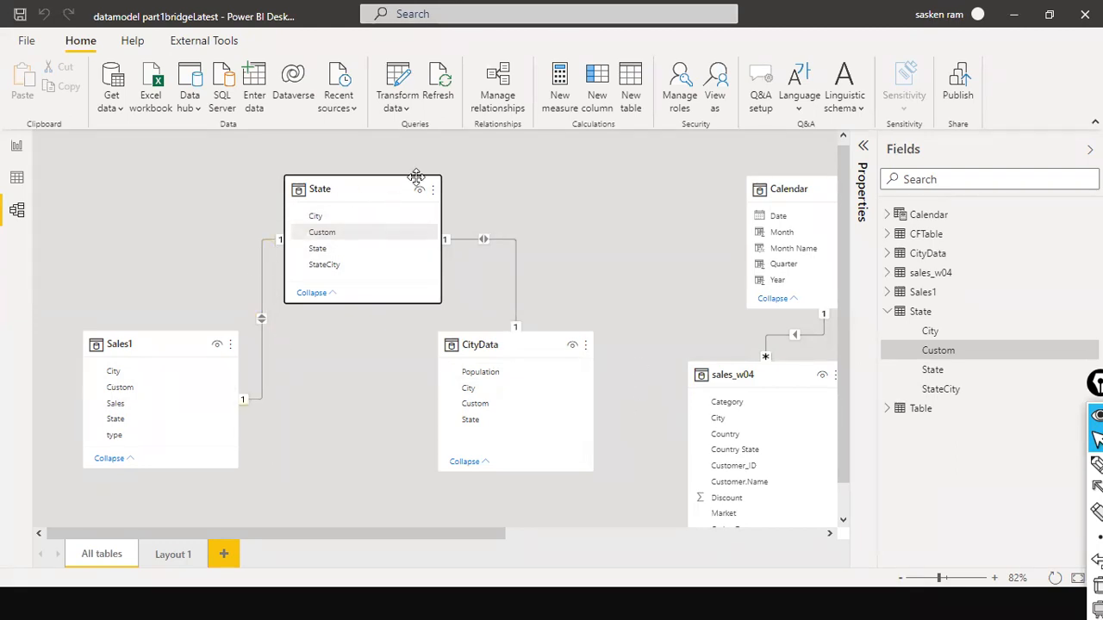
mouse_move(405, 181)
key(alt+Tab)
key(alt+Tab)
key(alt+Tab)
key(alt+Tab)
key(alt+Tab)
key(alt+Tab)
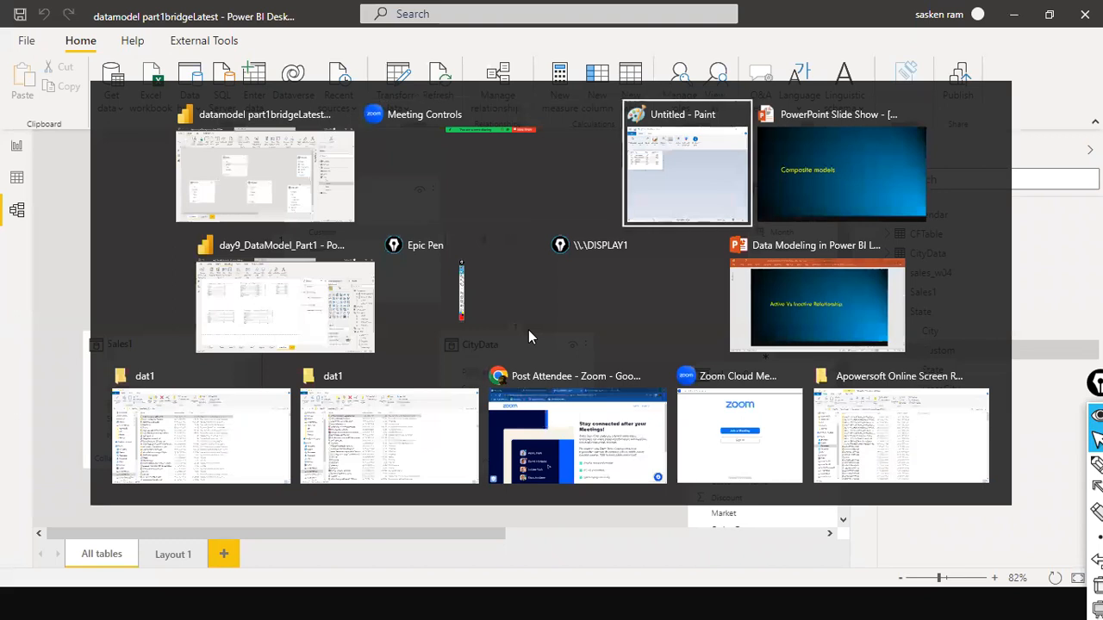
key(alt+Tab)
key(alt+Tab)
key(alt+Tab)
key(alt+Tab)
key(alt+Tab)
key(alt+Tab)
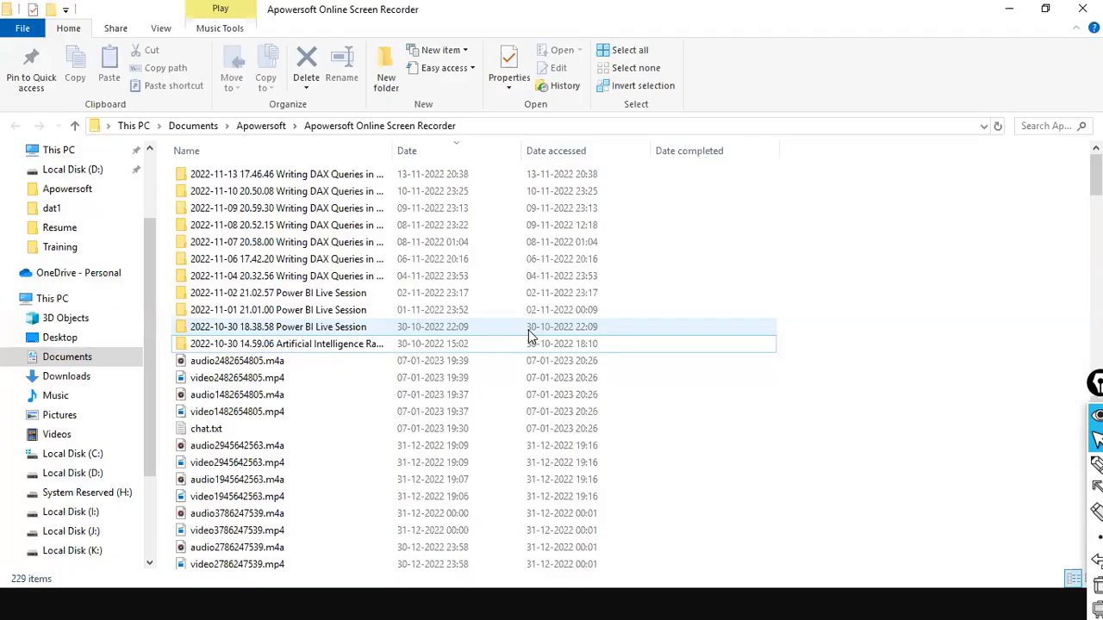
key(alt+Tab)
key(alt+Tab)
key(alt+Tab)
key(alt+Tab)
key(alt+Tab)
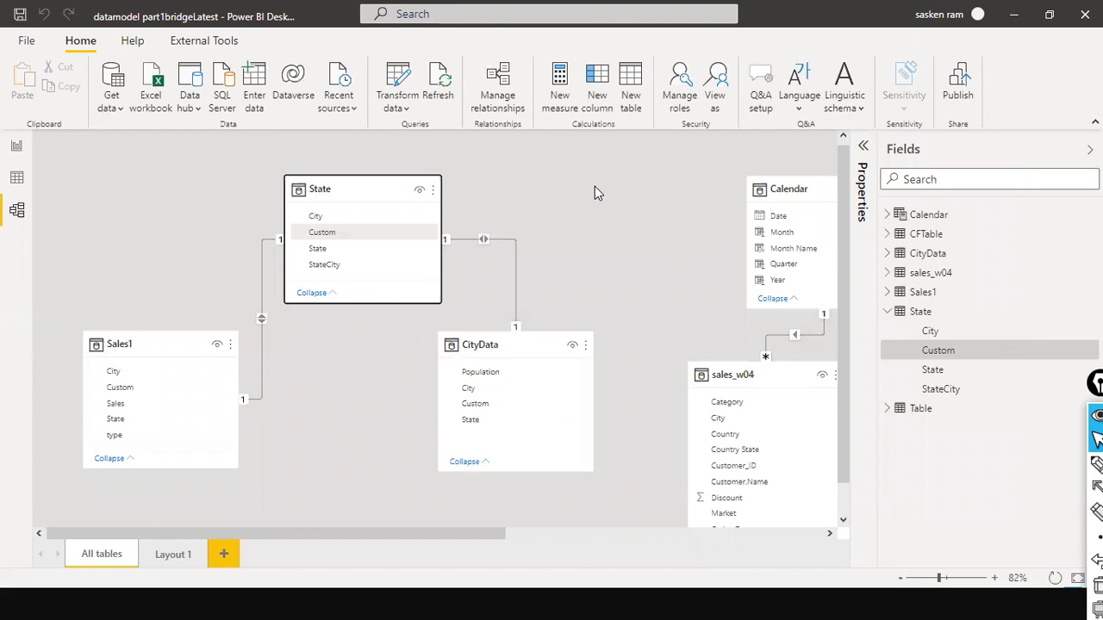
key(super)
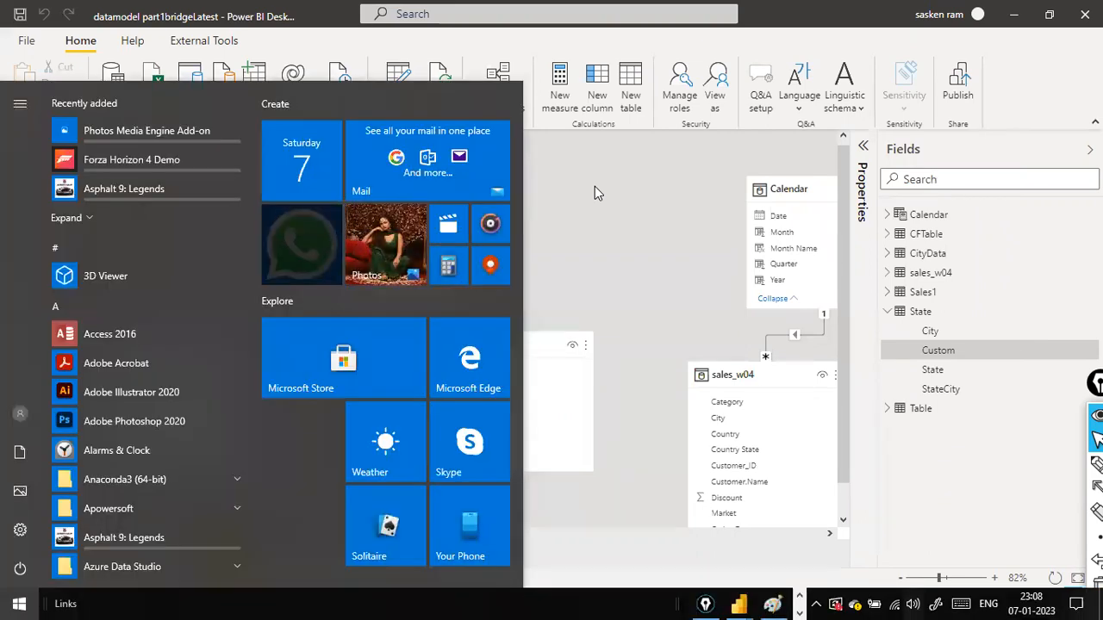
key(super)
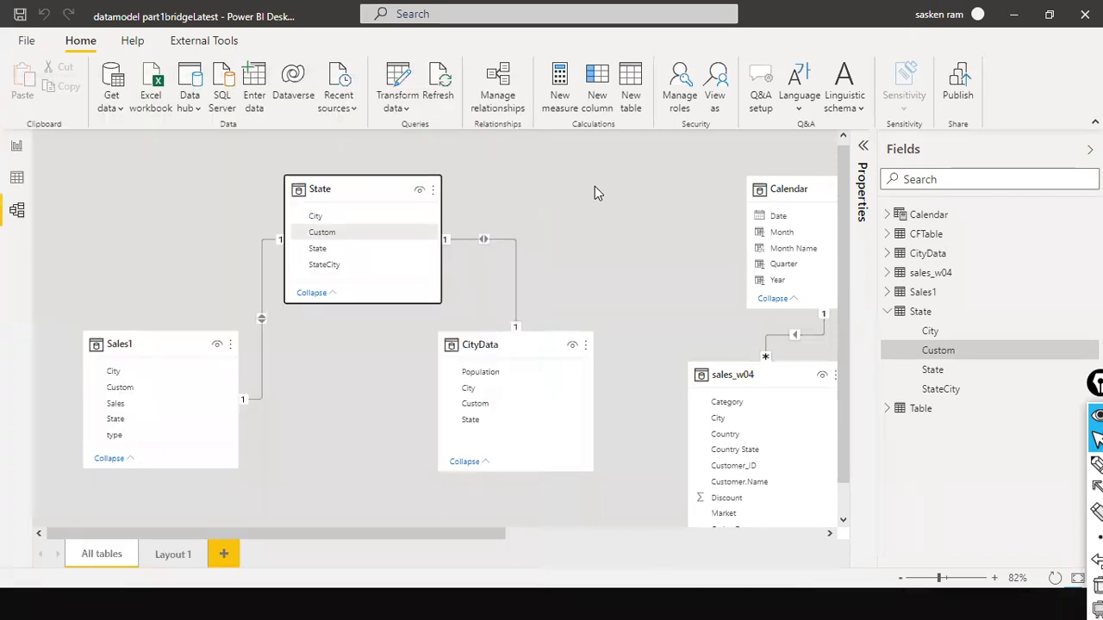
Annotate the empty area of the model diagram in red ink with Account, Customer and Transaction labels and an outlined table box
key(ctrl+shift+3)
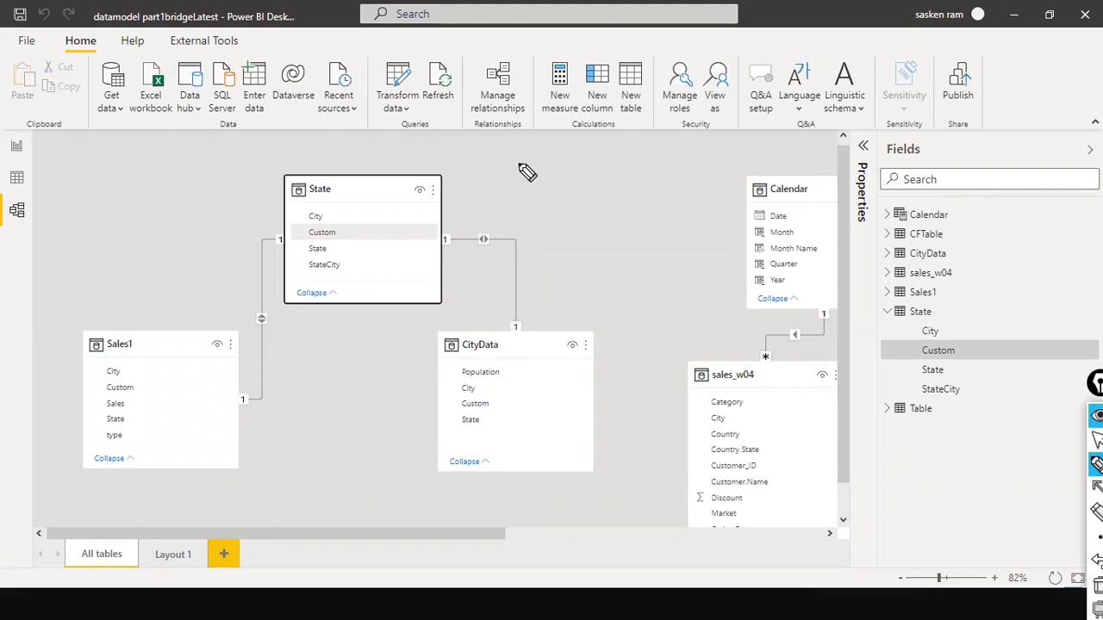
mouse_move(532, 165)
mouse_down()
mouse_move(530, 177)
mouse_move(561, 182)
mouse_move(588, 168)
mouse_up()
drag(529, 204, 593, 177)
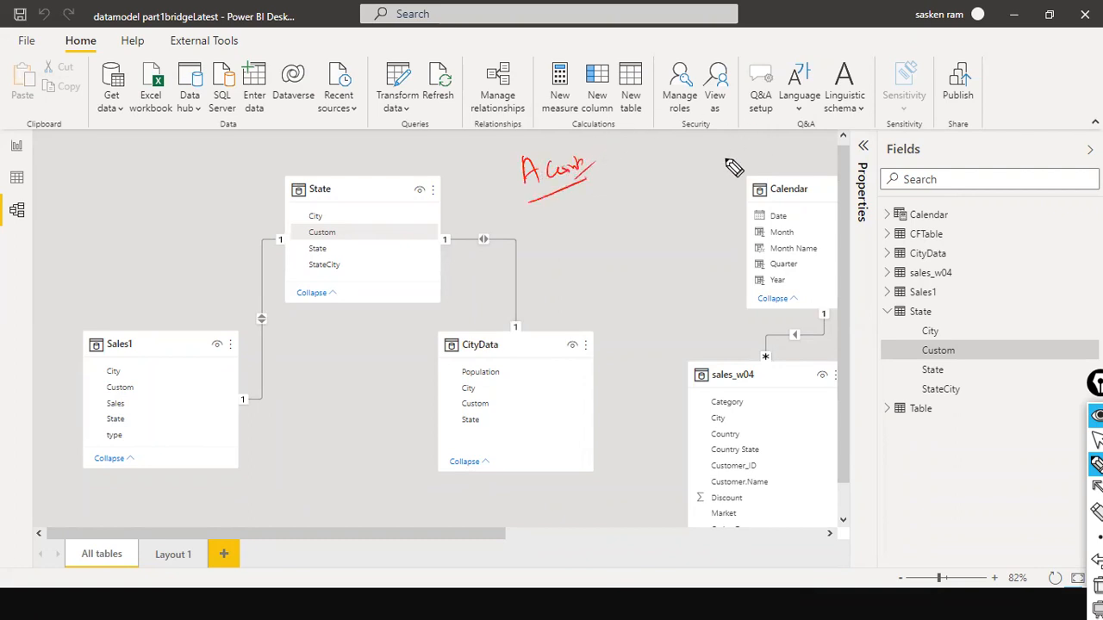
mouse_move(698, 144)
mouse_down()
mouse_move(717, 160)
mouse_move(765, 145)
mouse_up()
mouse_move(590, 267)
mouse_down()
mouse_move(607, 326)
mouse_move(597, 272)
mouse_up()
mouse_move(652, 231)
mouse_down()
mouse_move(670, 245)
mouse_move(737, 226)
mouse_up()
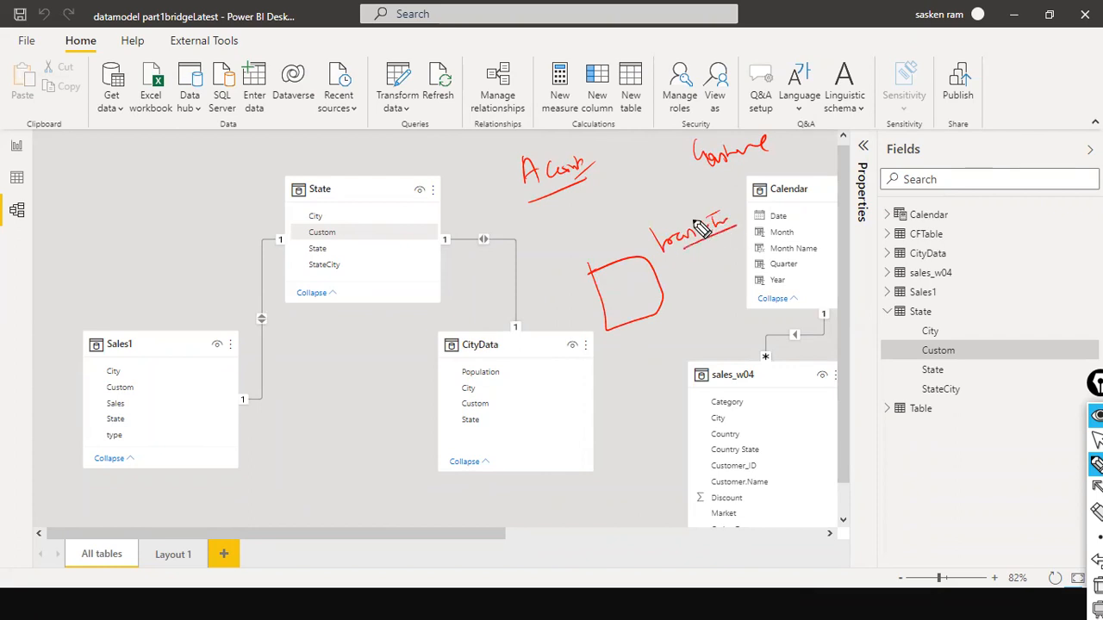
Handwrite the key fields acc id and cust id under Account and cust id under Customer, with check marks on both labels
drag(536, 201, 587, 181)
drag(695, 151, 752, 140)
drag(545, 215, 579, 214)
drag(584, 163, 619, 123)
drag(695, 137, 737, 110)
mouse_move(586, 204)
mouse_down()
mouse_move(595, 199)
mouse_move(578, 232)
mouse_move(608, 217)
mouse_up()
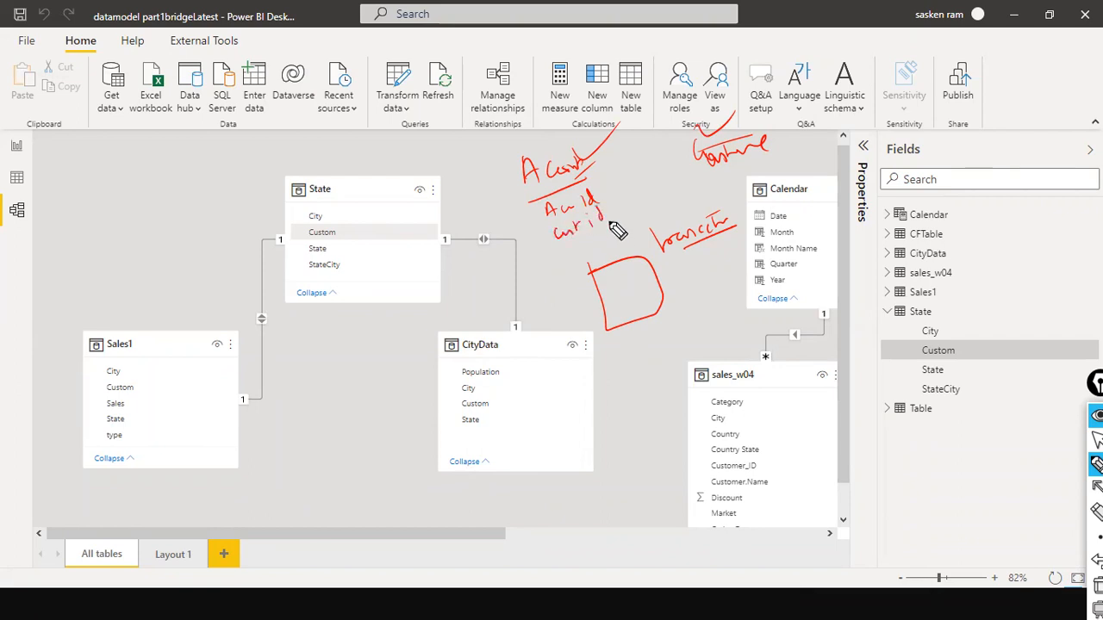
drag(705, 169, 780, 157)
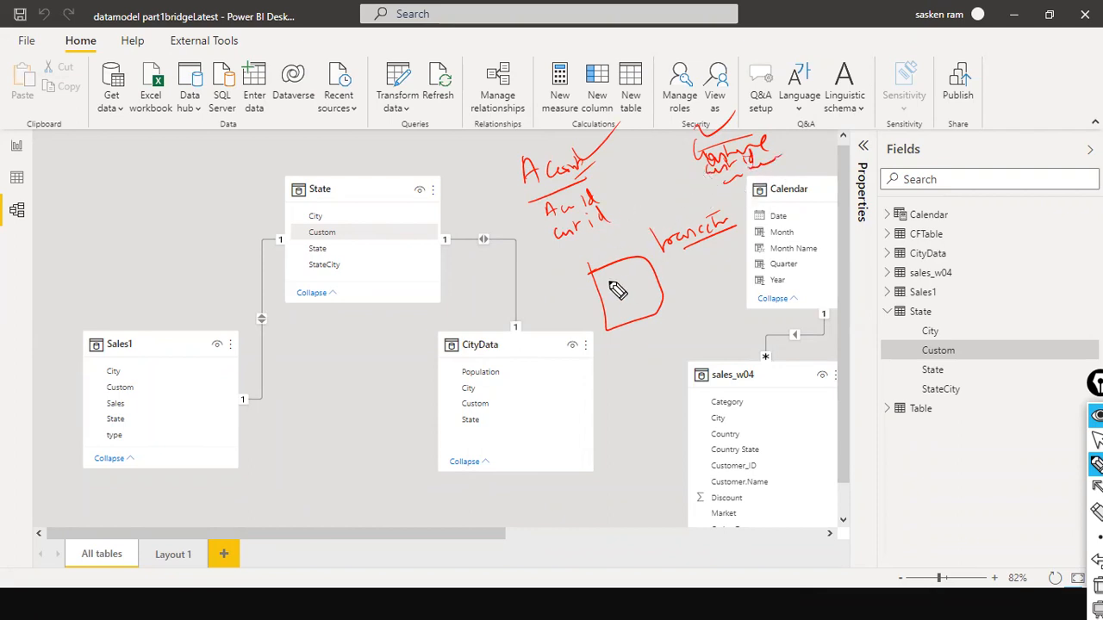
Handwrite acc id inside the outlined Transaction table box and draw red arrows linking the Customer and Account key fields in both directions
mouse_move(614, 291)
mouse_down()
mouse_move(598, 278)
mouse_move(640, 290)
mouse_up()
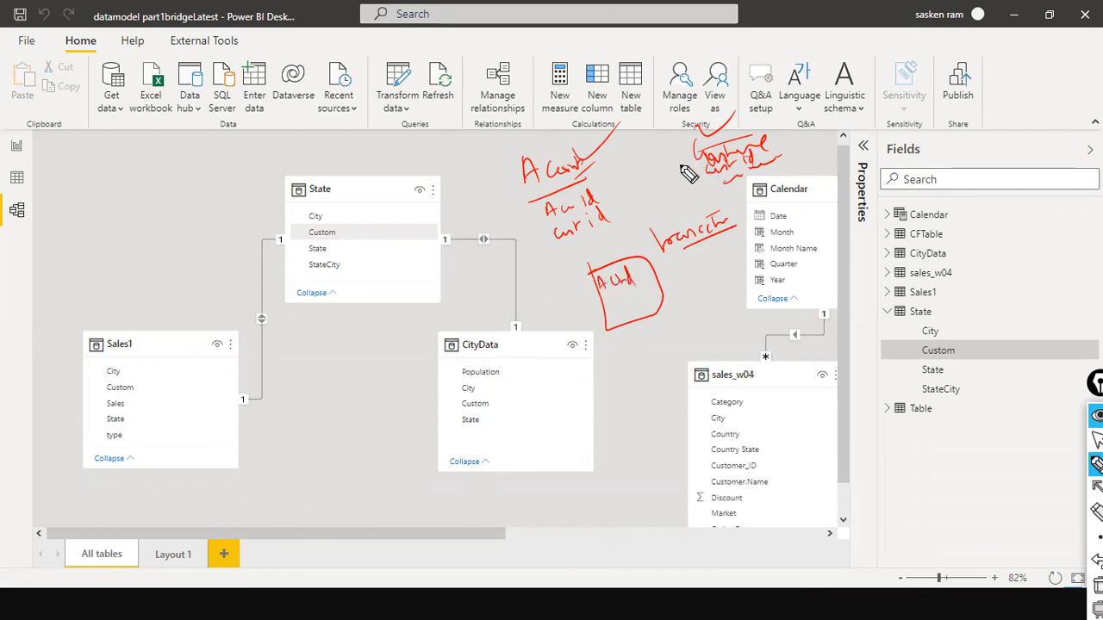
mouse_move(692, 164)
mouse_down()
mouse_move(612, 196)
mouse_move(626, 201)
mouse_move(623, 225)
mouse_move(639, 229)
mouse_up()
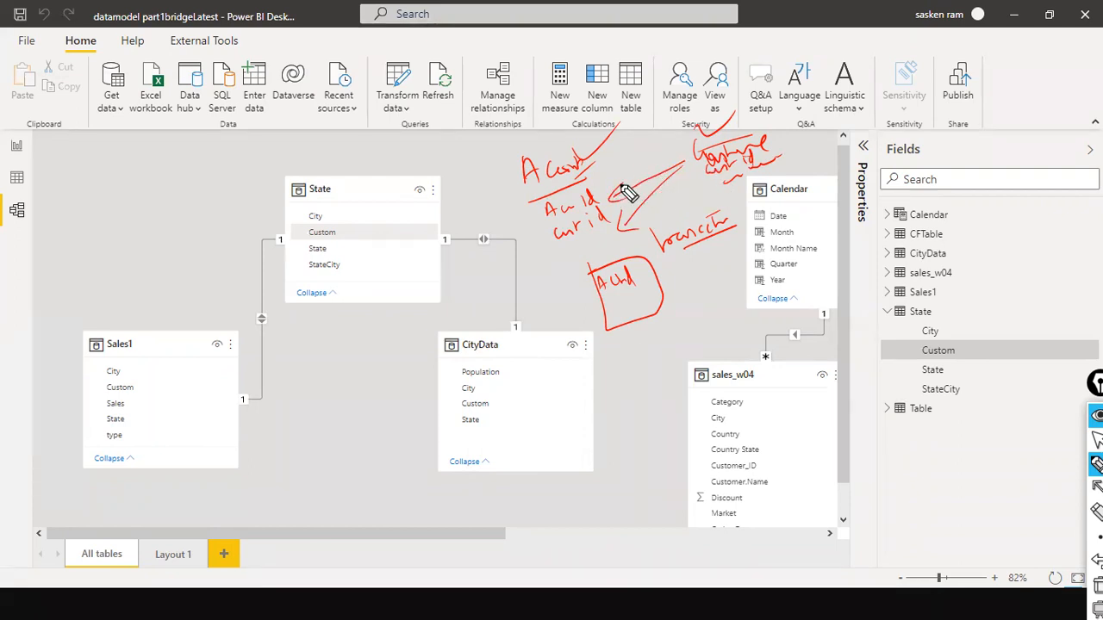
drag(603, 184, 725, 173)
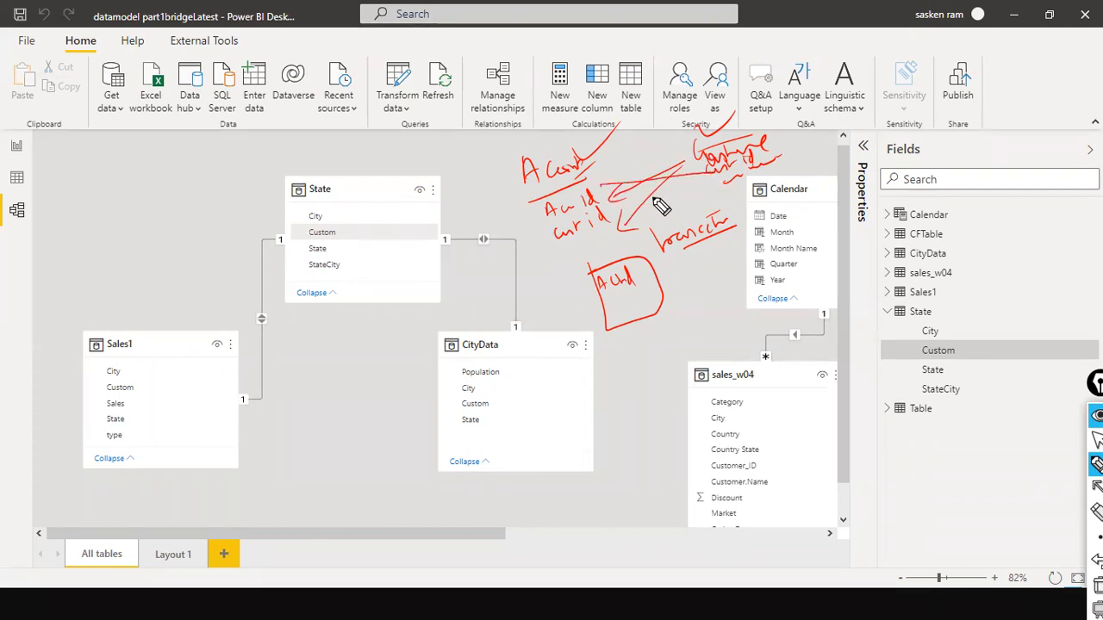
drag(625, 201, 715, 186)
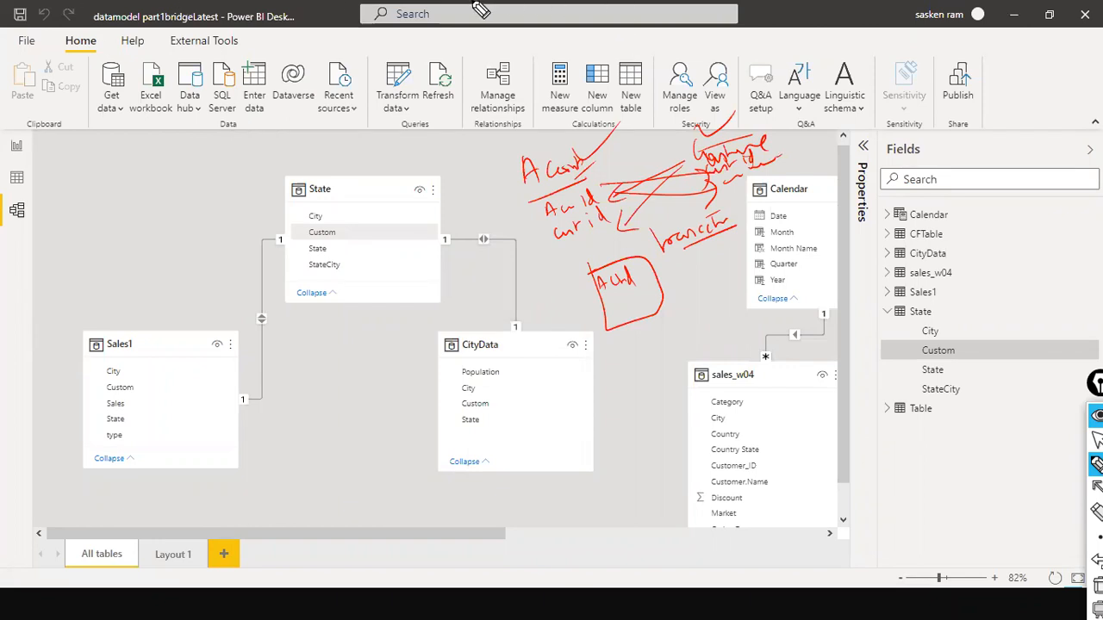
key(ctrl+shift+2)
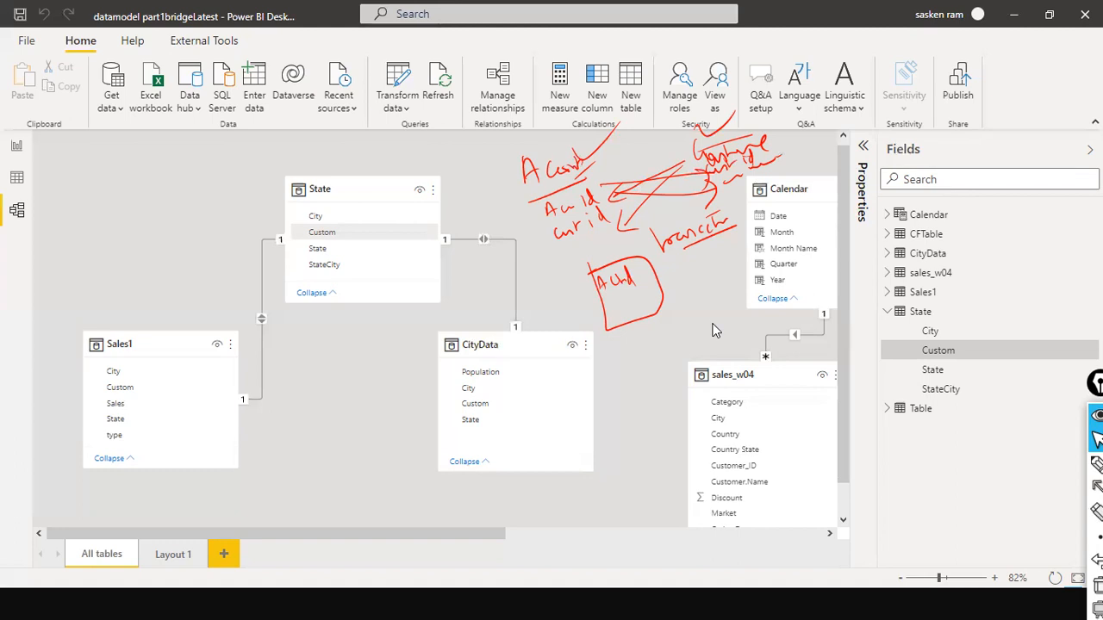
scroll(714, 330, down, 1)
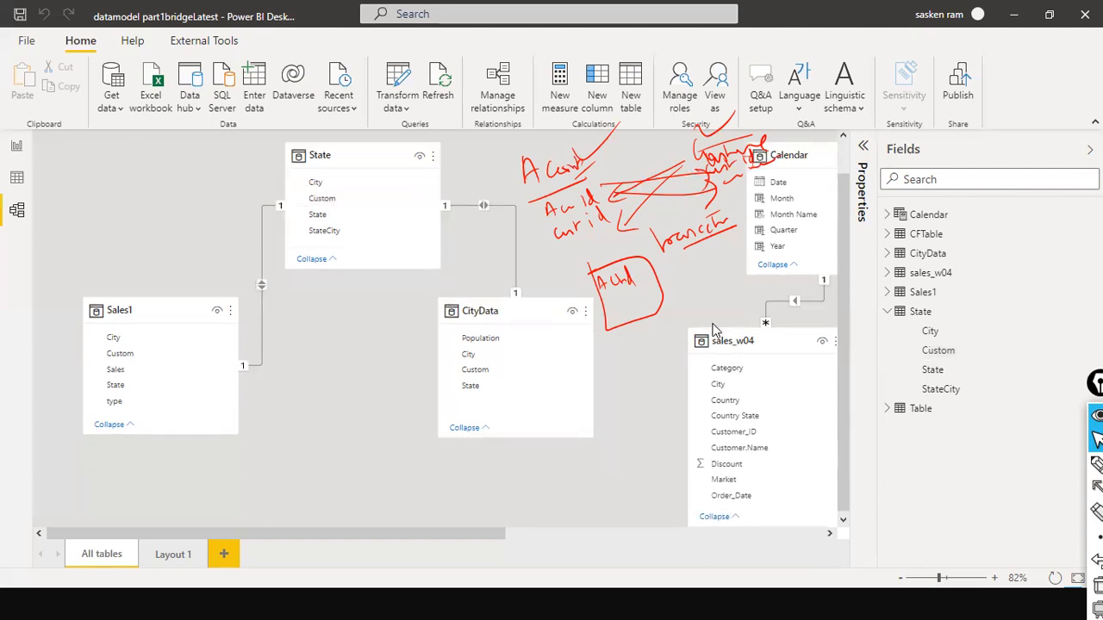